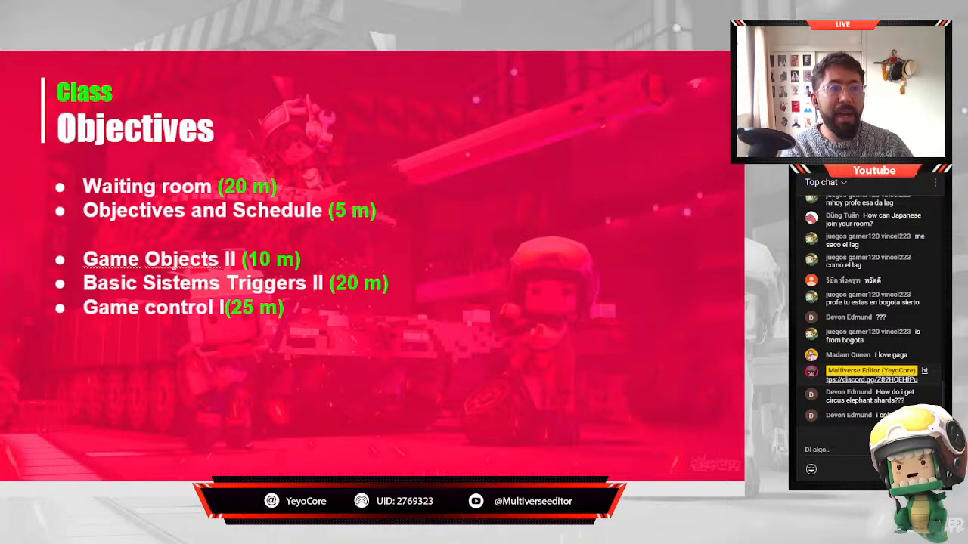
Fix 'Sistems' to 'Systems' on the Class Objectives slide, then return to the weekly schedule slide.
key(Right)
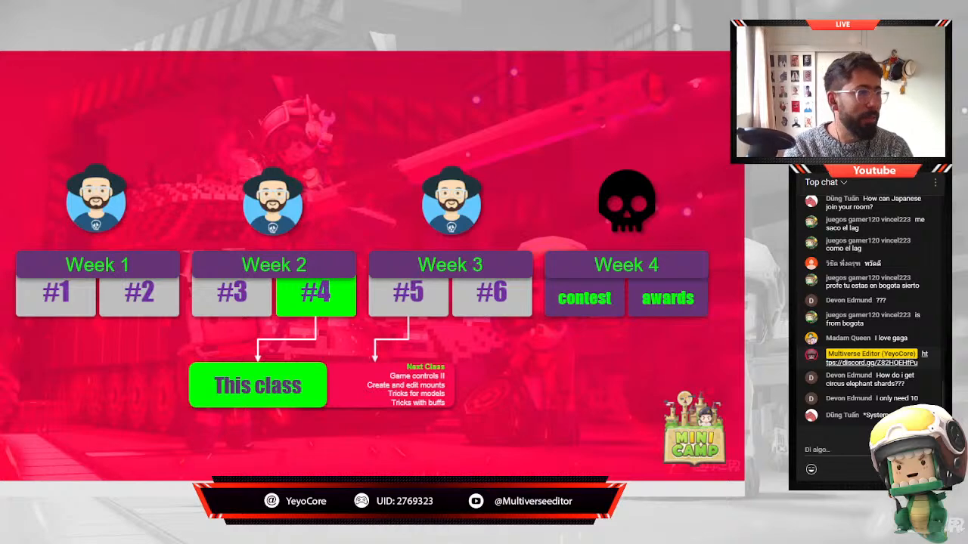
key(Right)
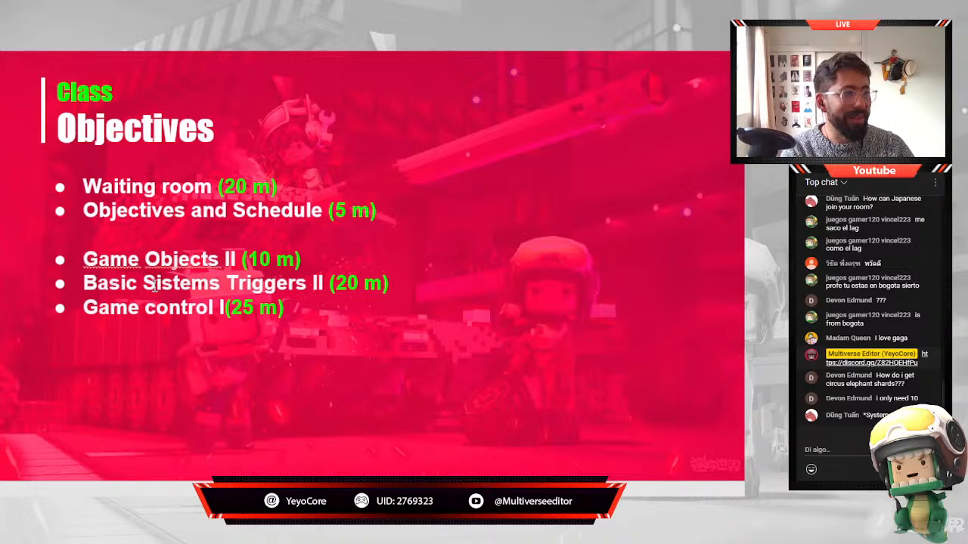
drag(155, 285, 161, 285)
text(y)
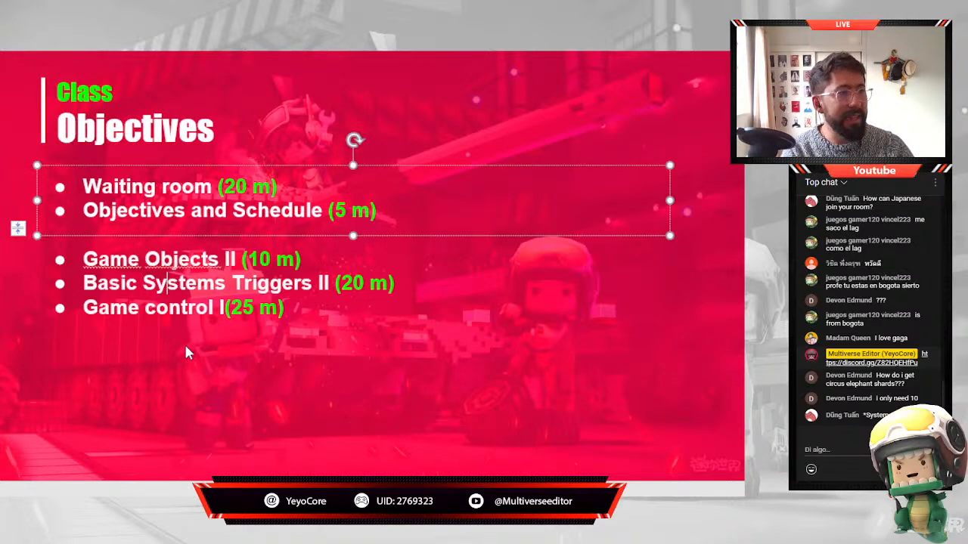
click(0, 261)
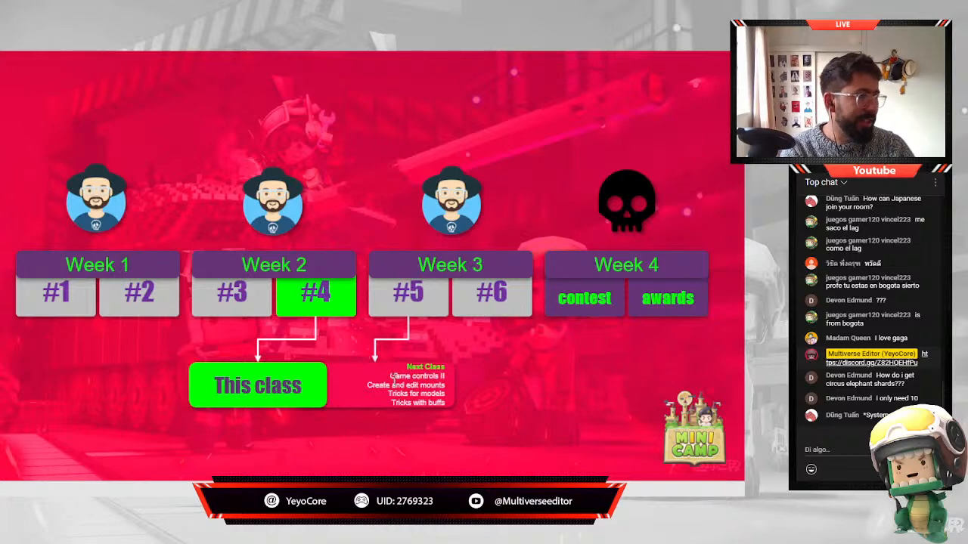
Move between the schedule and Basic System Triggers II slides, ending on the general triggers table.
key(Right)
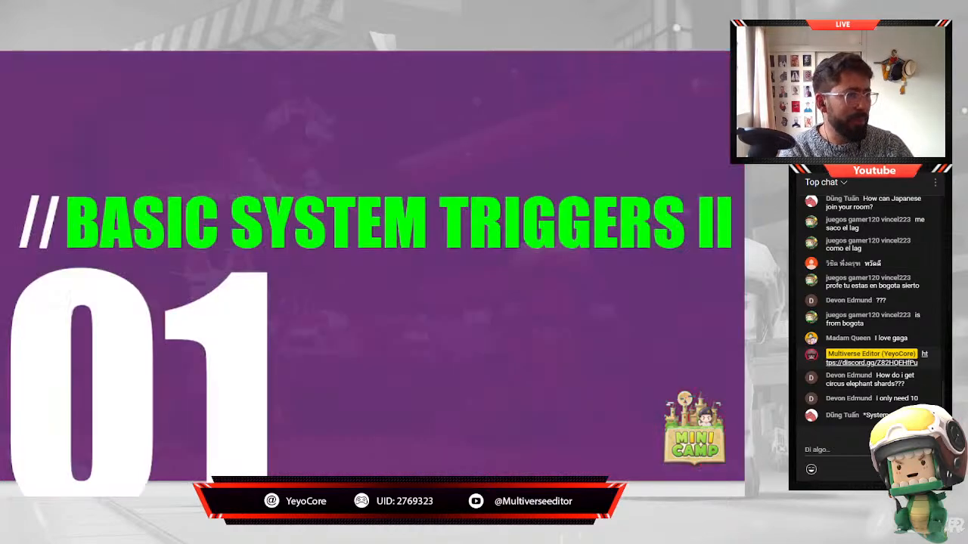
key(Left)
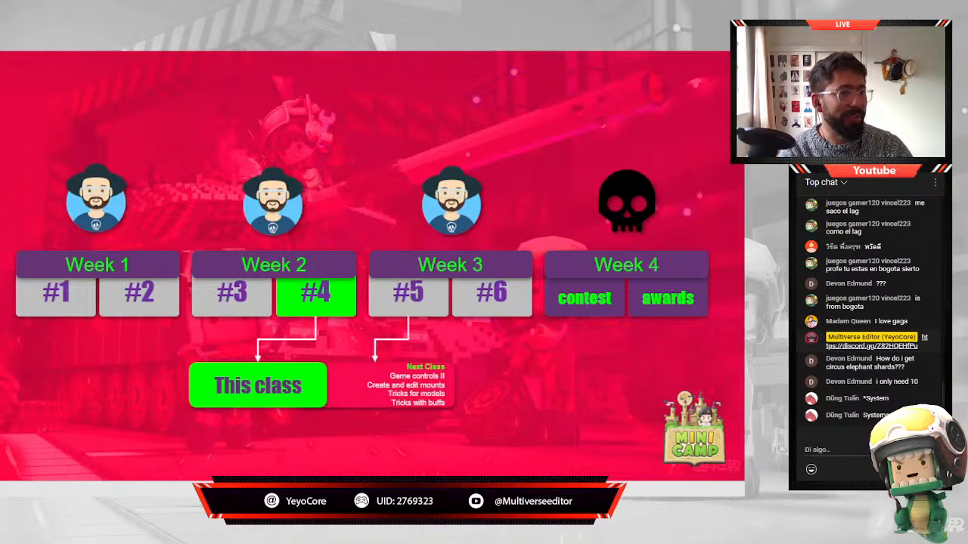
key(Right)
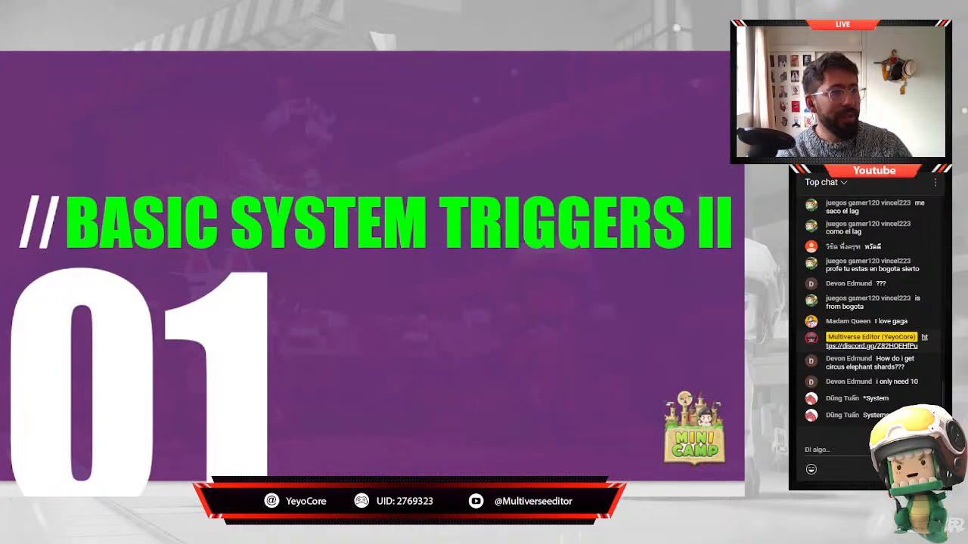
key(Left)
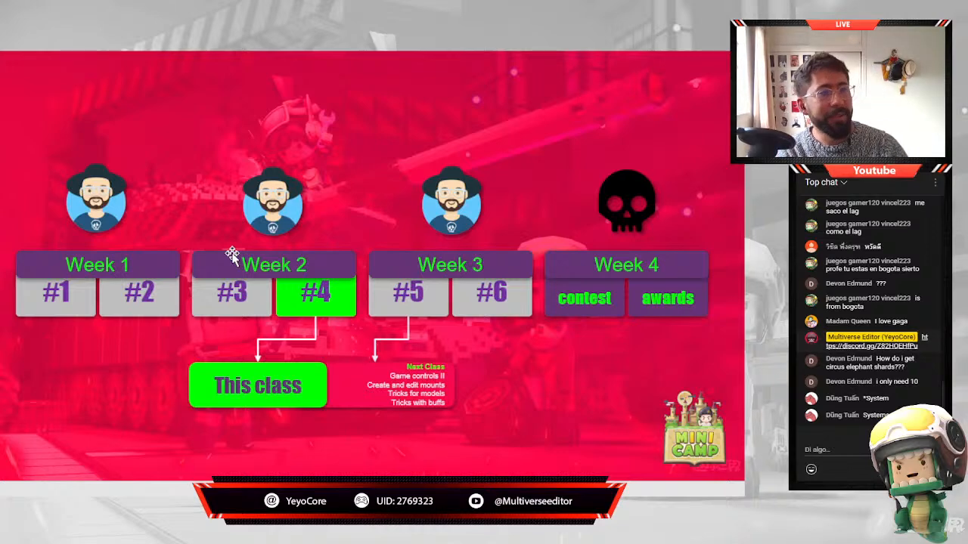
key(Right)
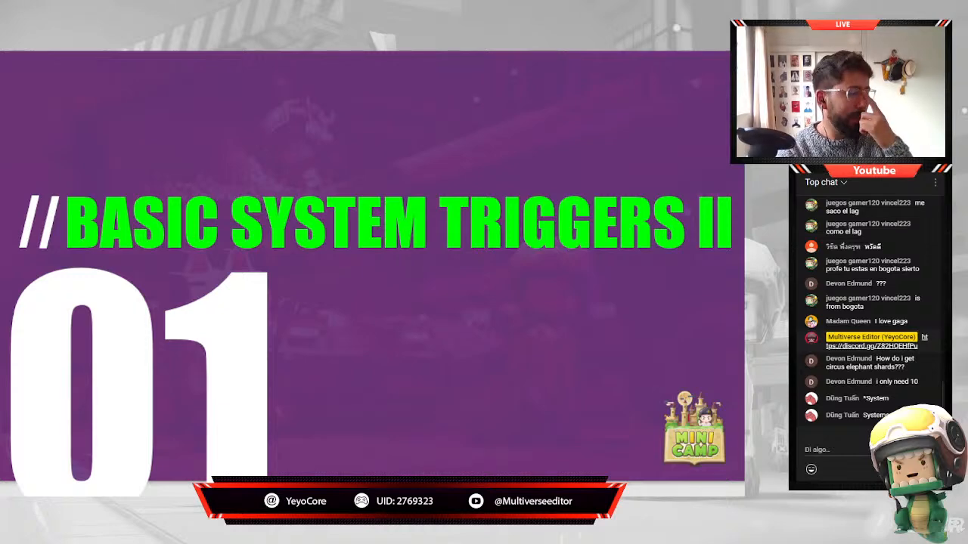
key(Right)
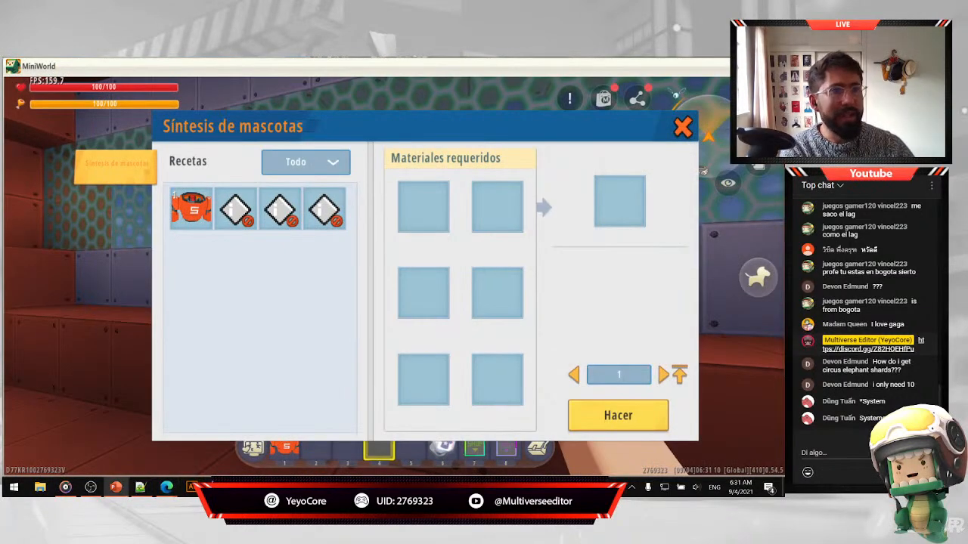
Close the Síntesis de mascotas window and walk around the Astro League arena and ROBOT exit.
click(682, 128)
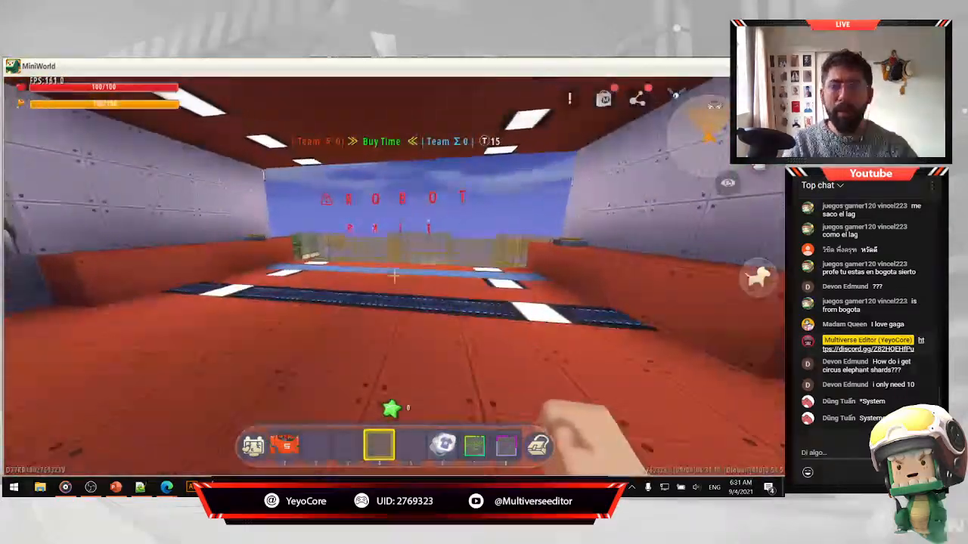
key(w)
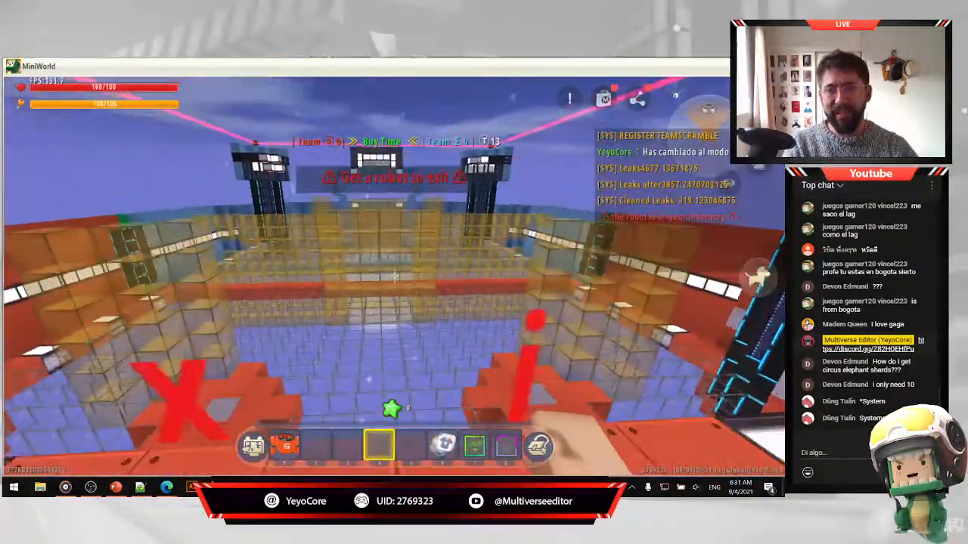
key(w)
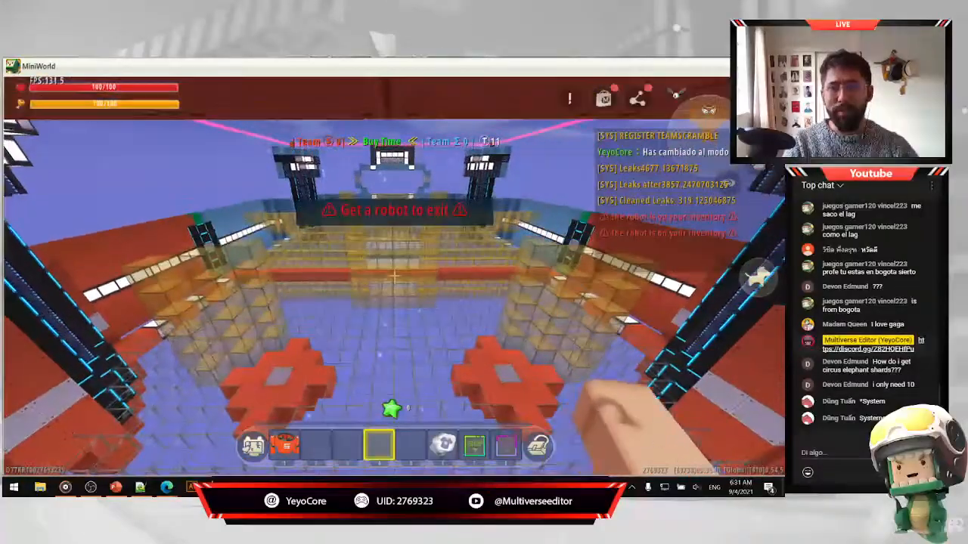
key(s)
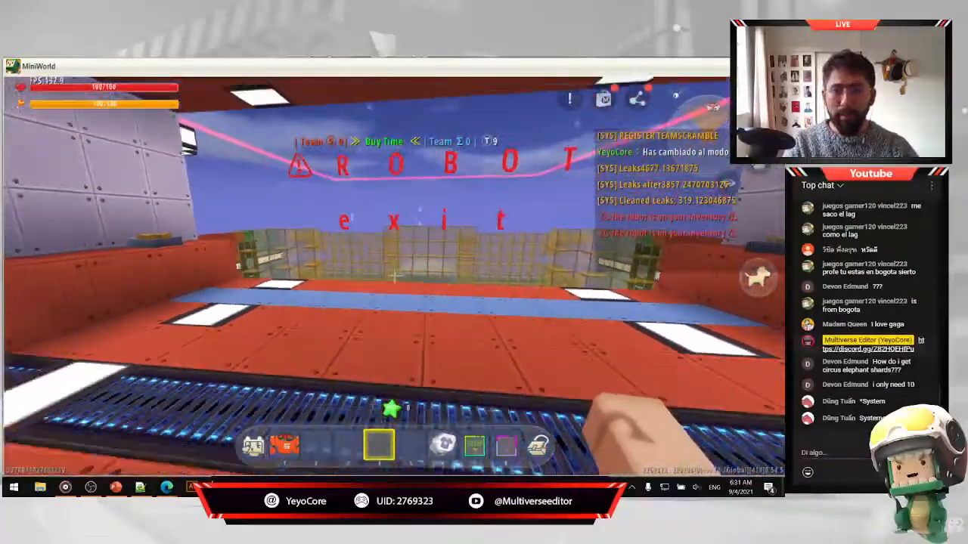
key(w)
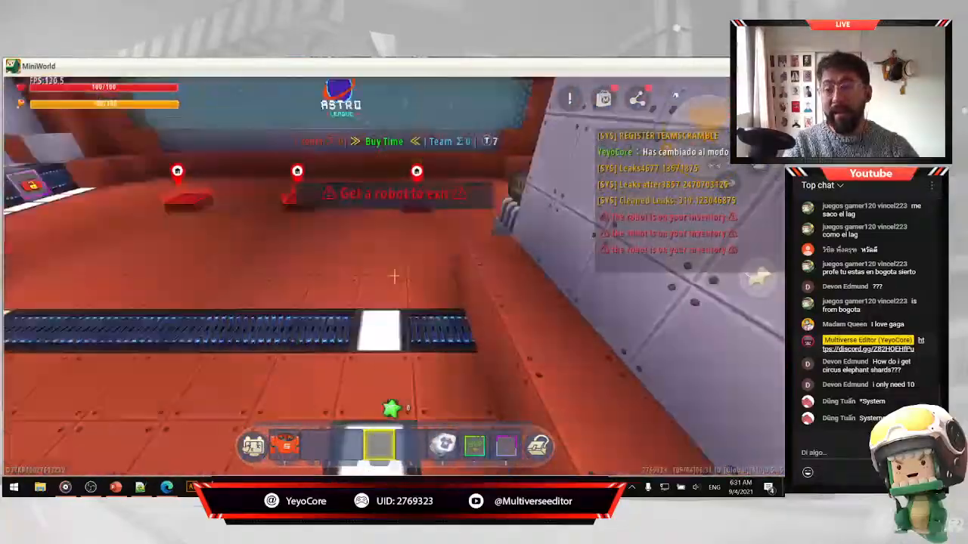
key(w)
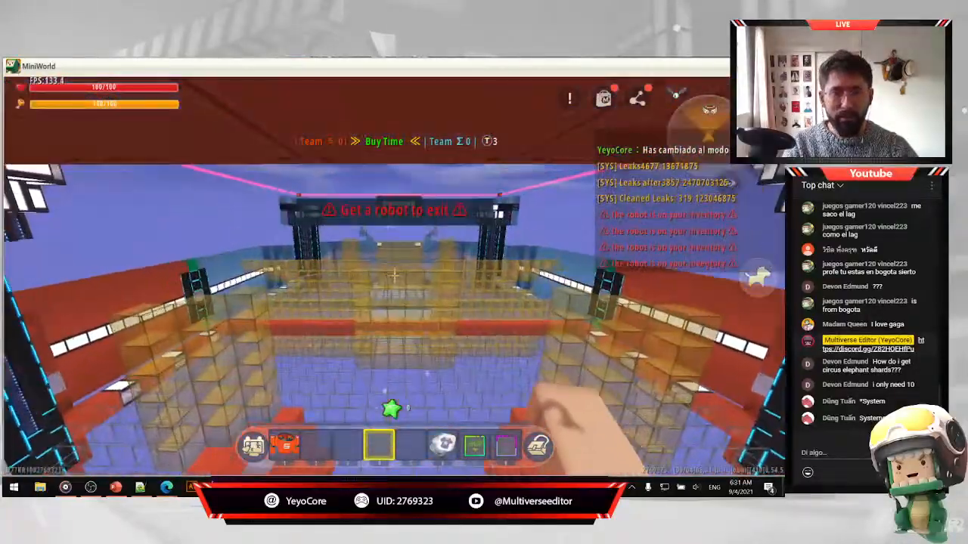
key(s)
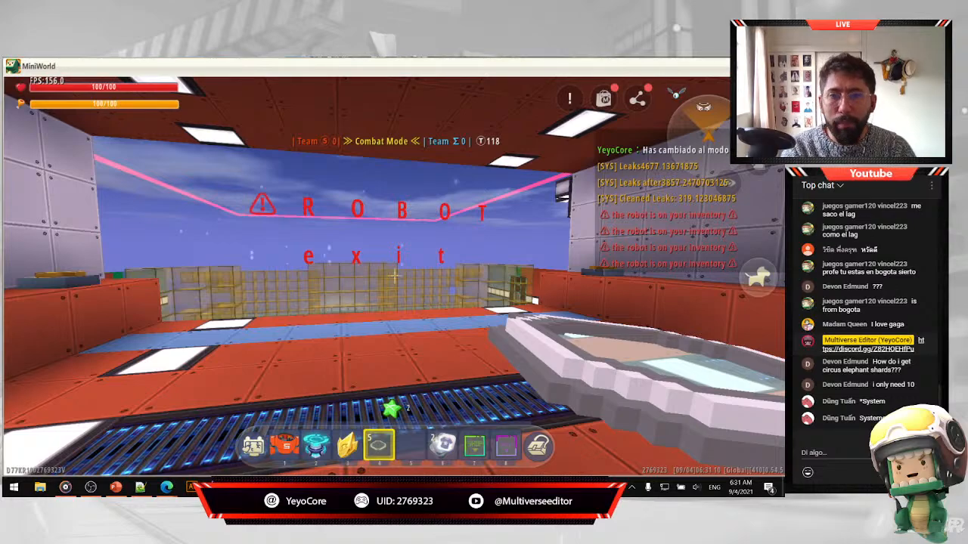
key(s)
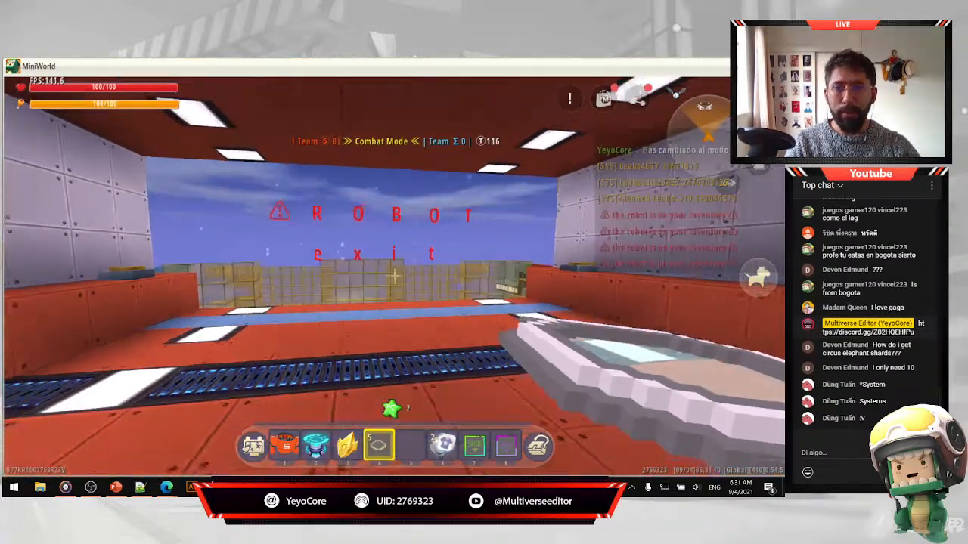
key(w)
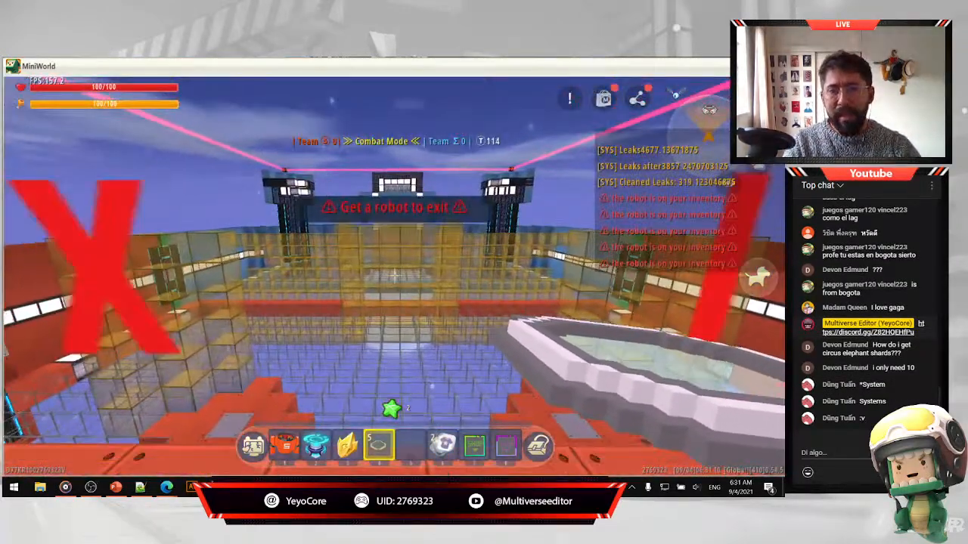
Equip the teal launcher, fire it at the red wall to launch over the arena, then pause.
key(2)
key(s)
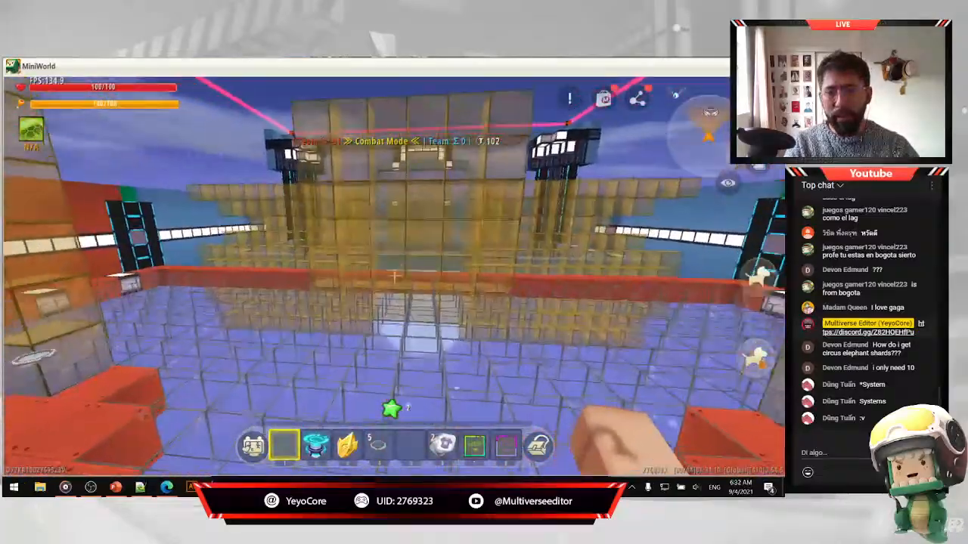
key(3)
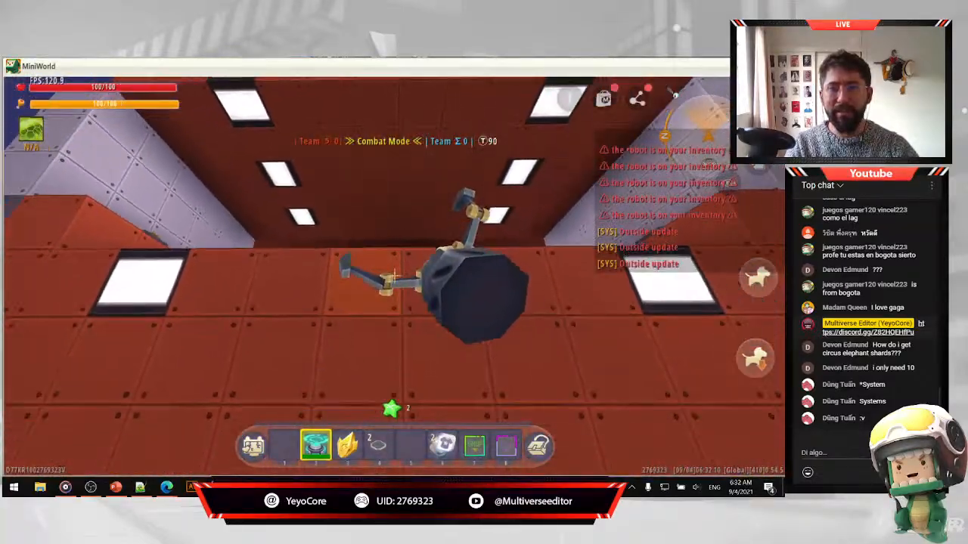
key(s)
click(394, 276)
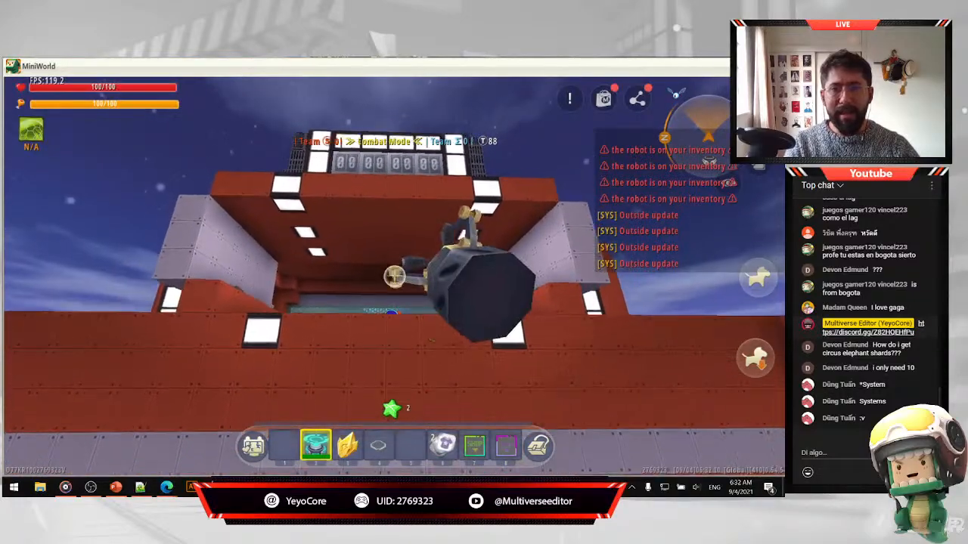
key(w)
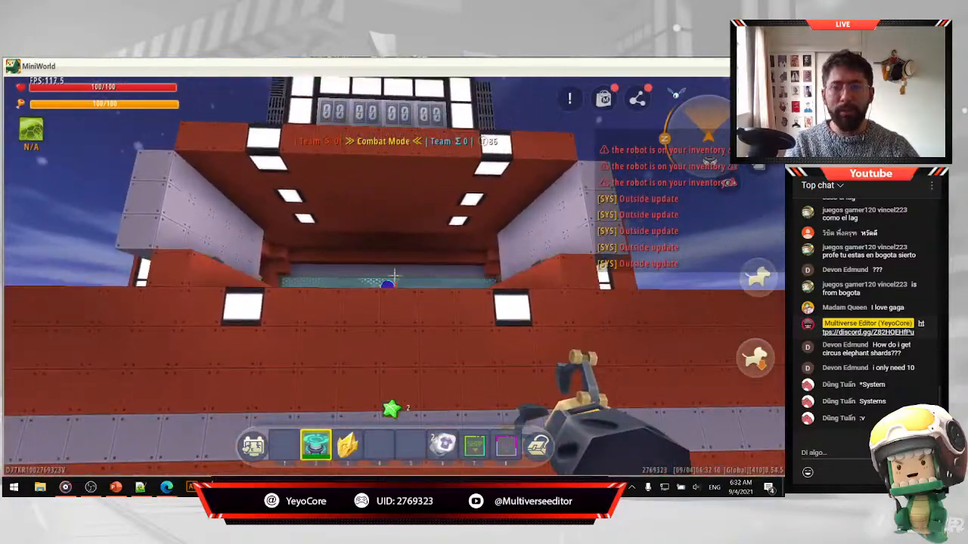
key(space)
key(Escape)
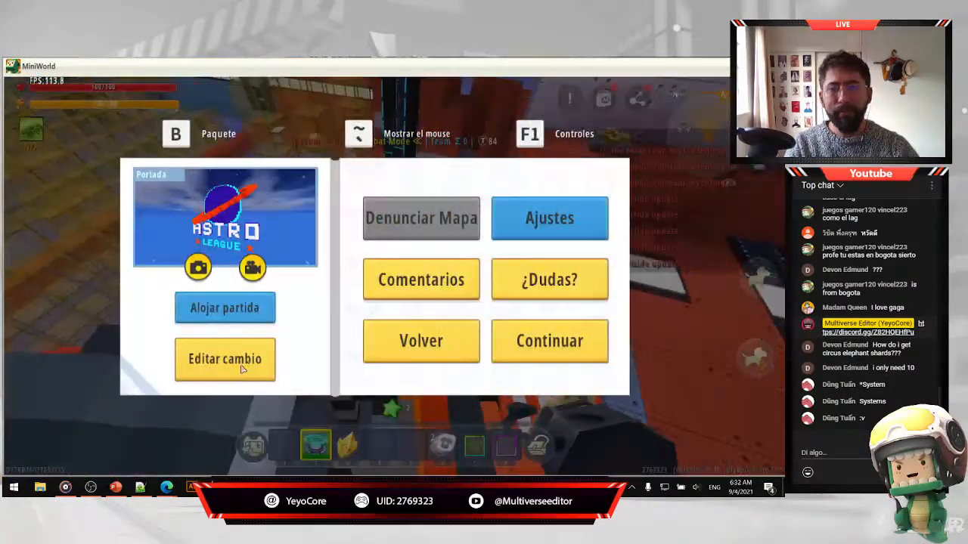
Switch Astro League to edit mode and add the Muro de aire cube from the backpack to the hotbar.
click(225, 359)
key(grave)
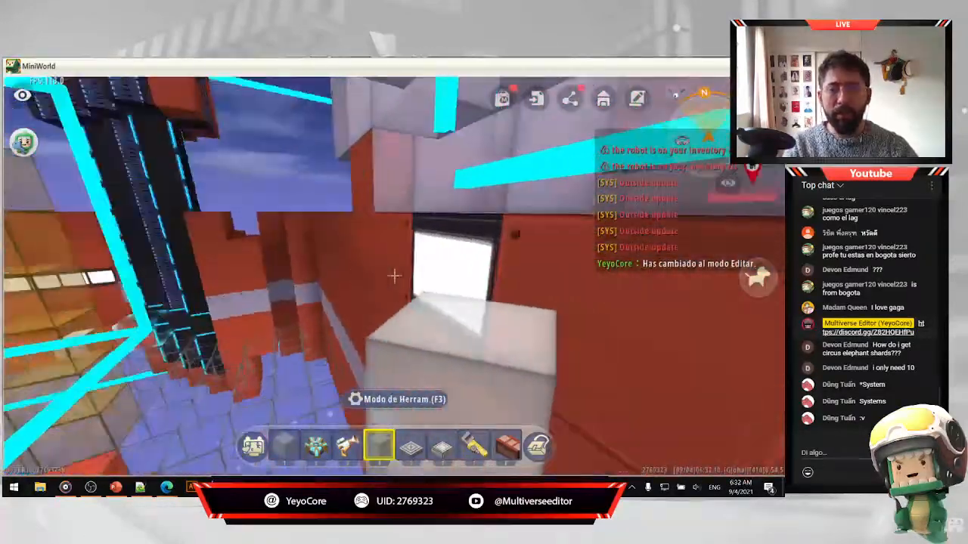
key(b)
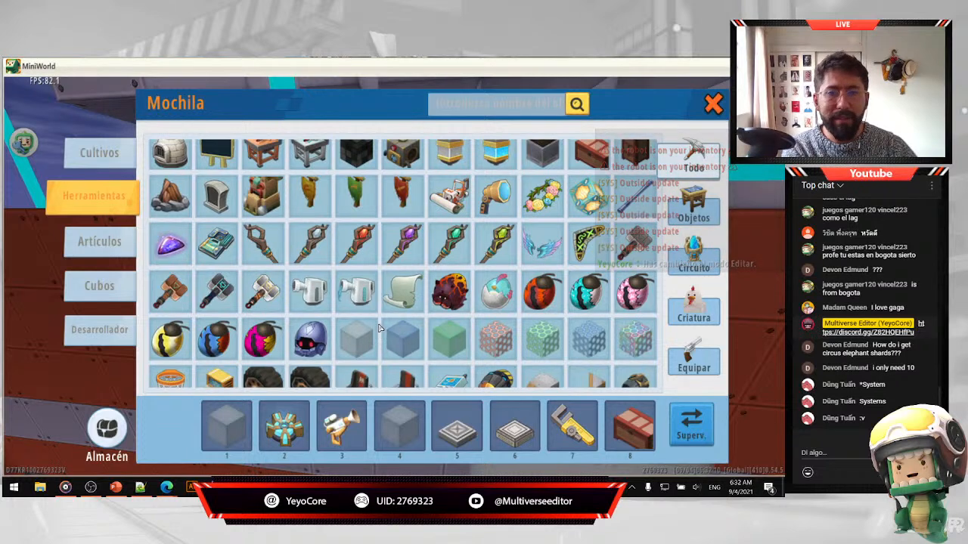
mouse_move(363, 341)
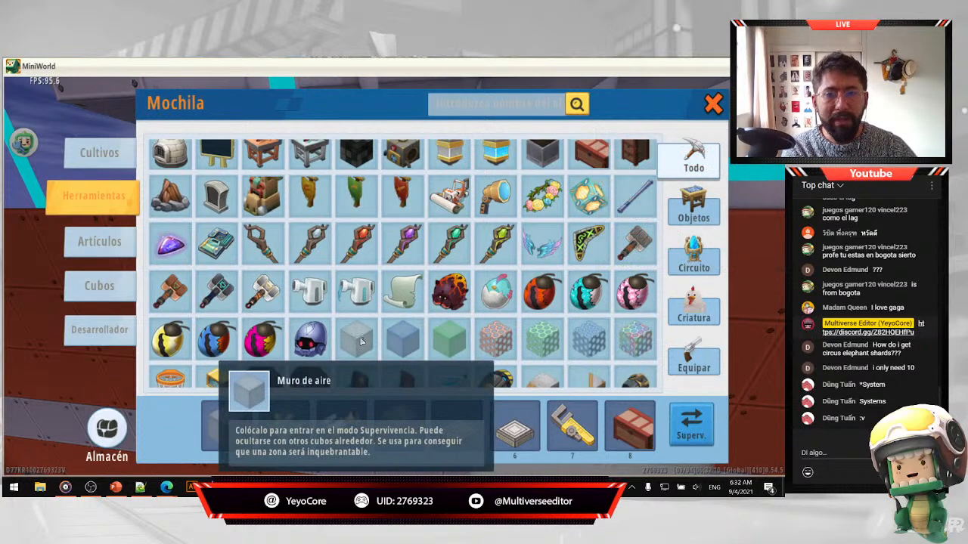
click(361, 341)
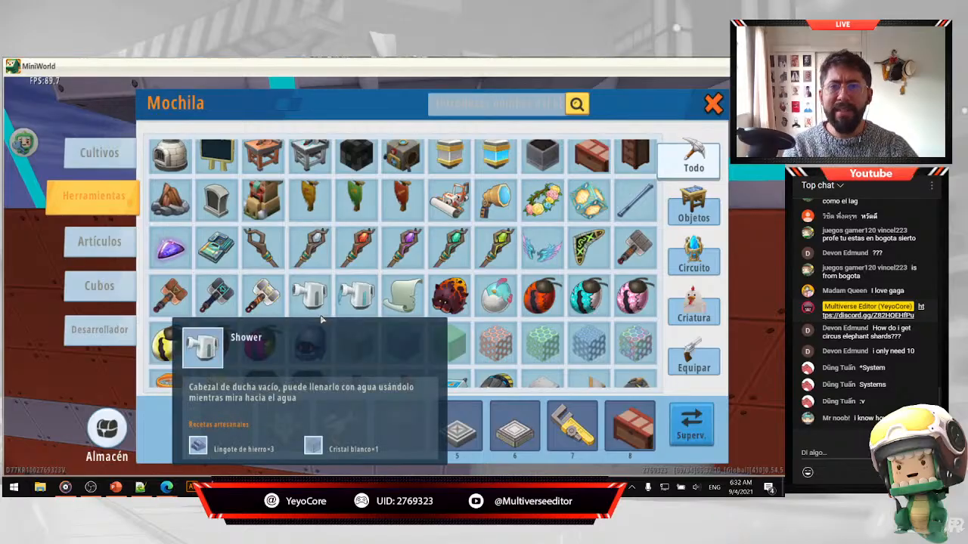
Close the backpack and walk around the white room toward the ROBOT exit wall.
key(b)
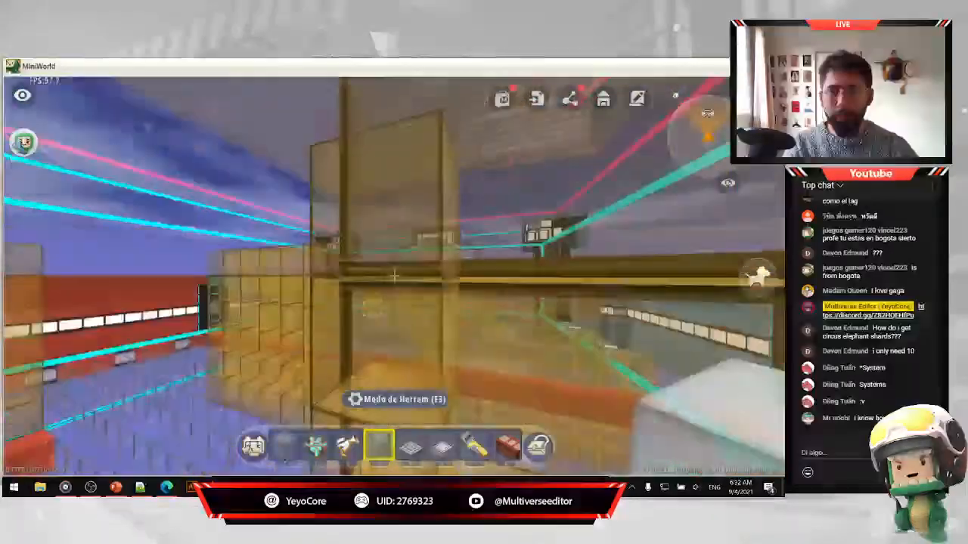
key(w)
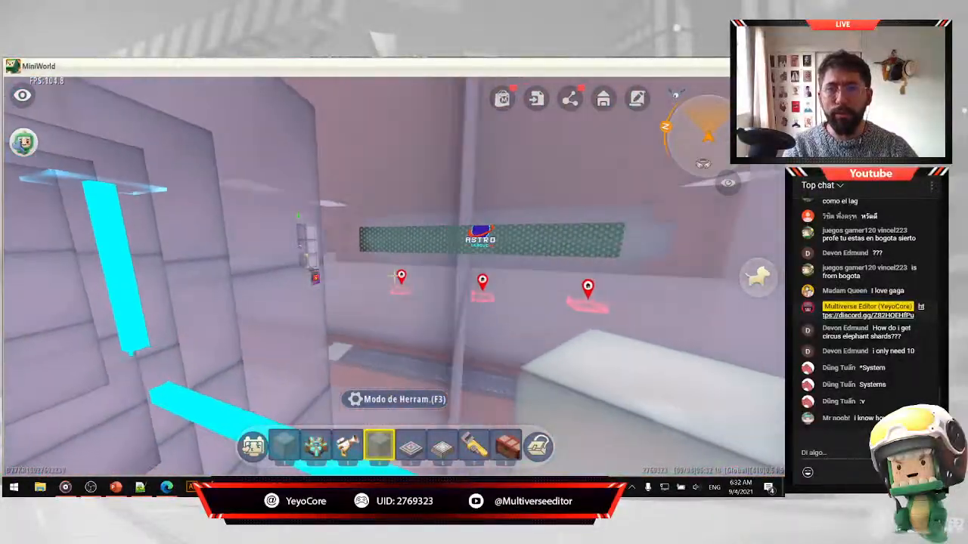
key(s)
key(w)
key(s)
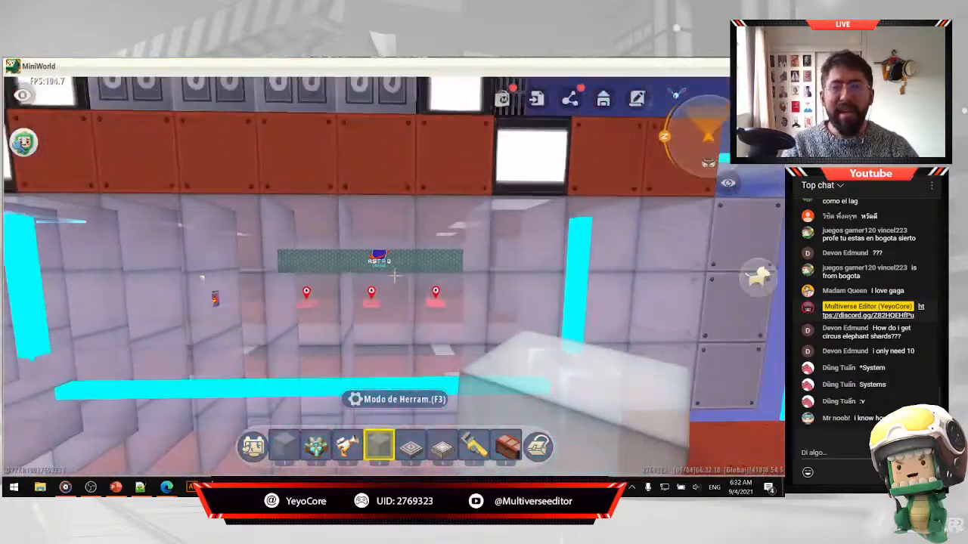
key(a)
key(a)
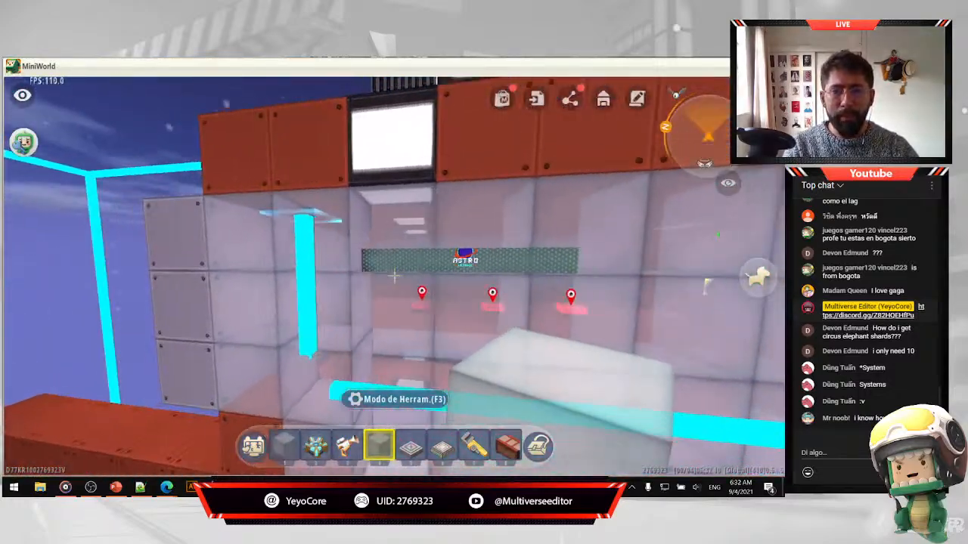
key(d)
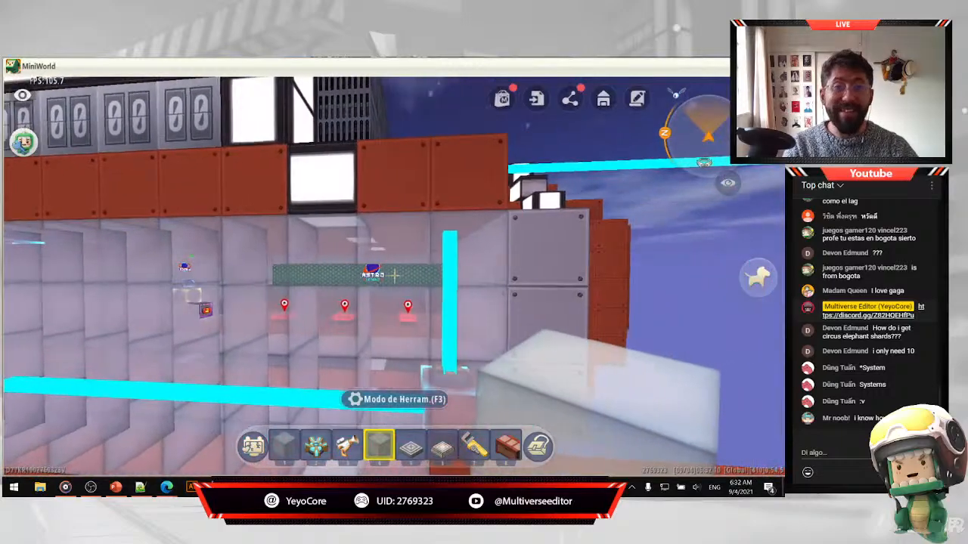
key(w)
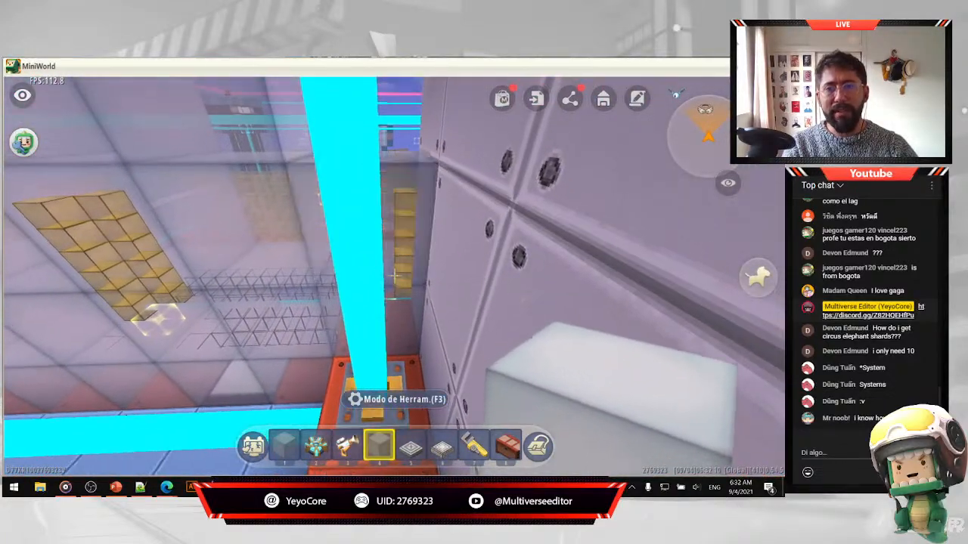
key(s)
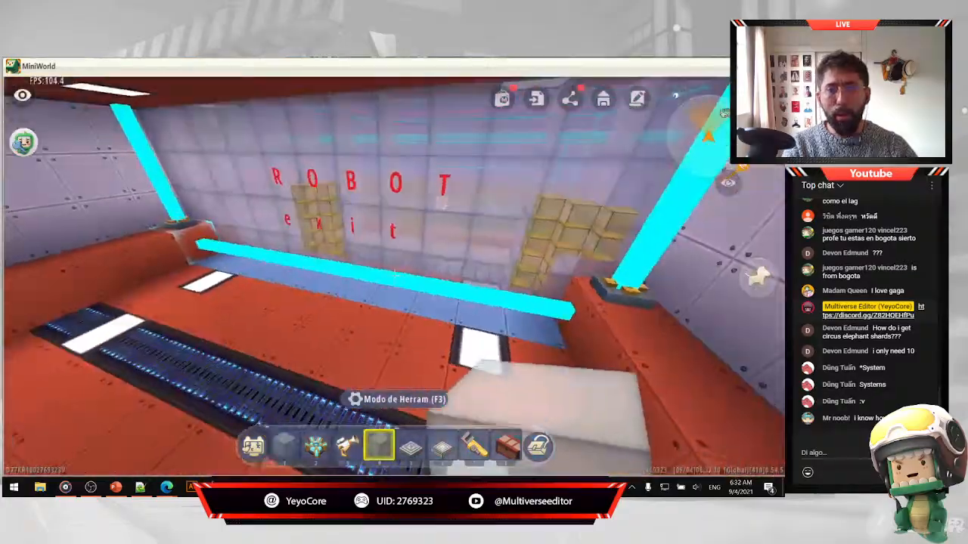
key(w)
key(space)
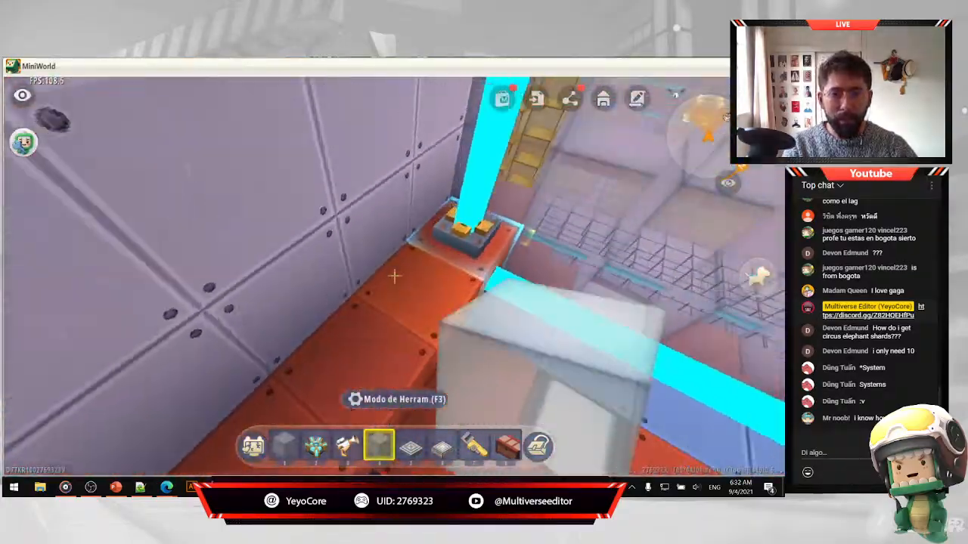
key(w)
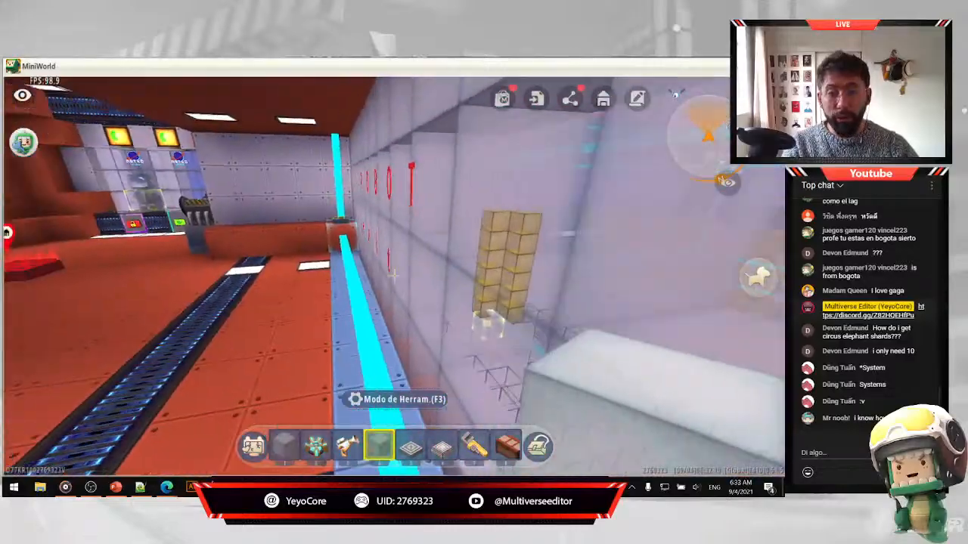
key(w)
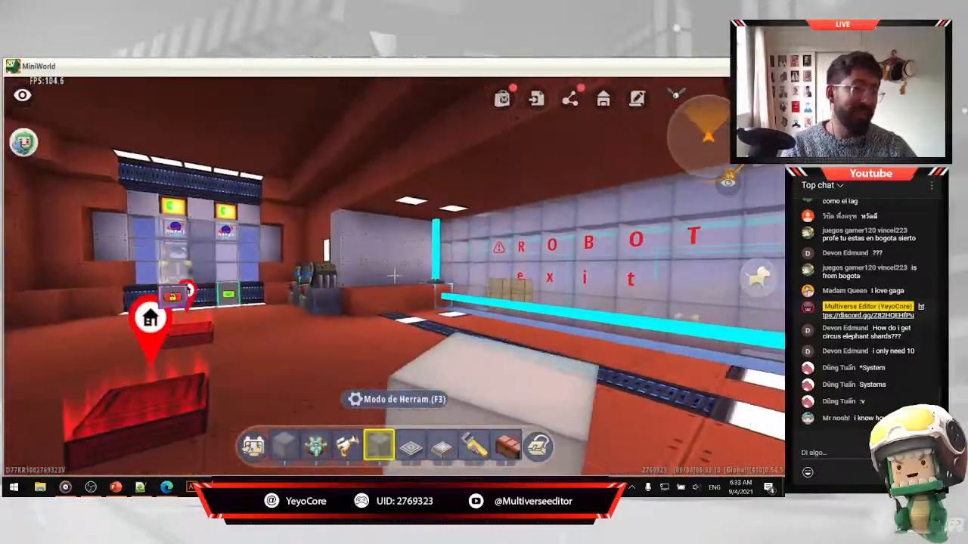
key(w)
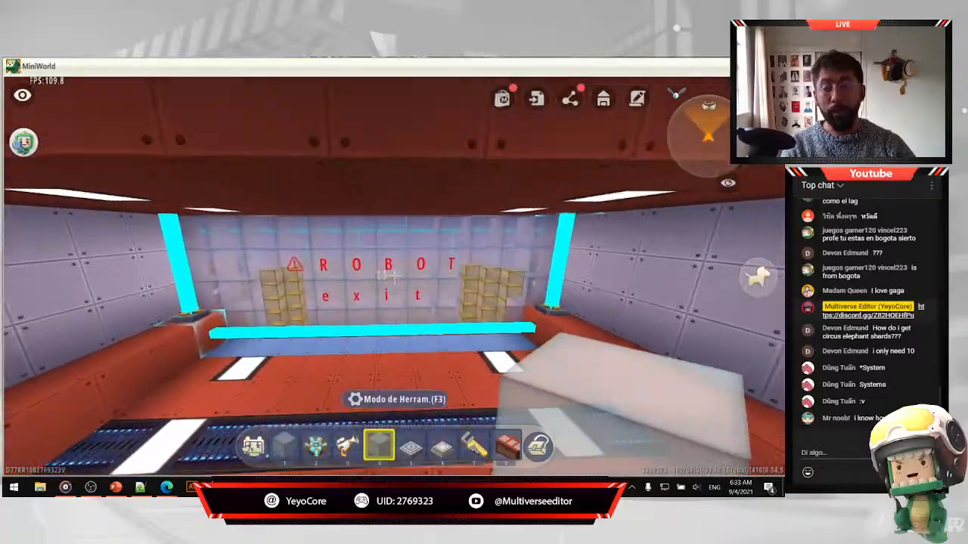
key(w)
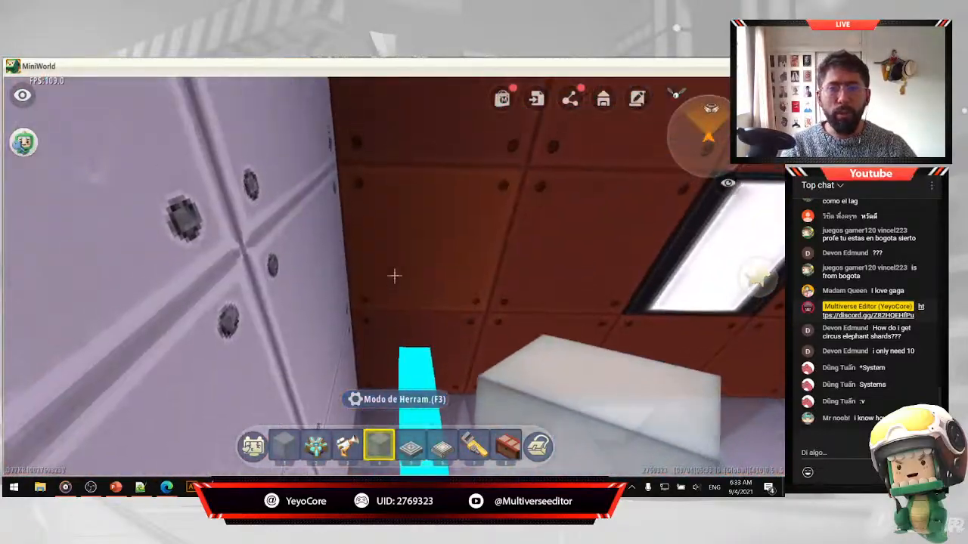
Explore the cyan beam and red room by the ROBOT exit, then back into the blue room.
key(w)
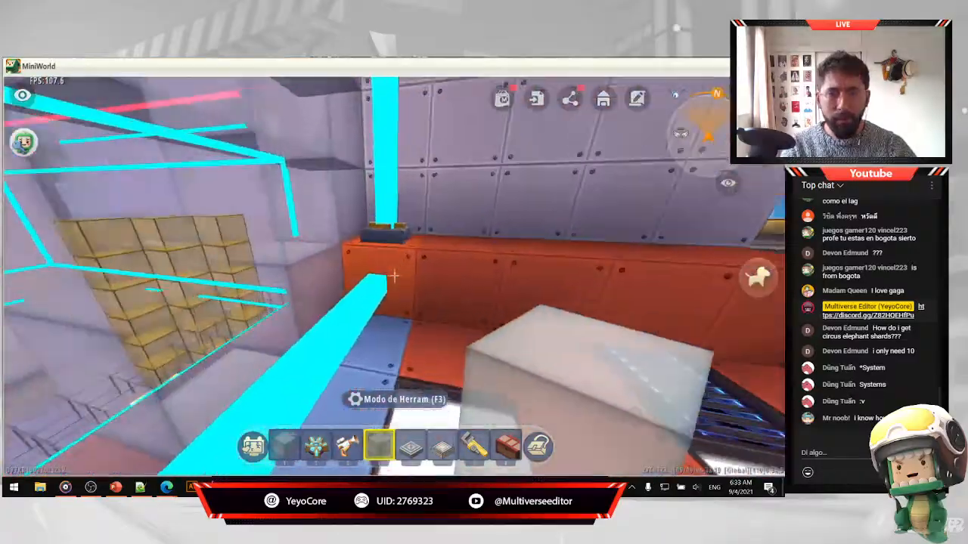
key(w)
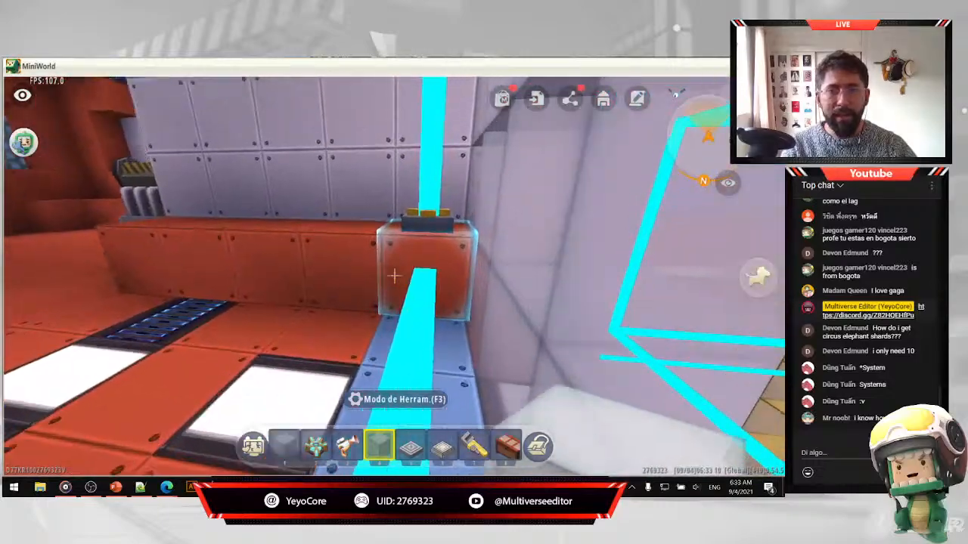
key(s)
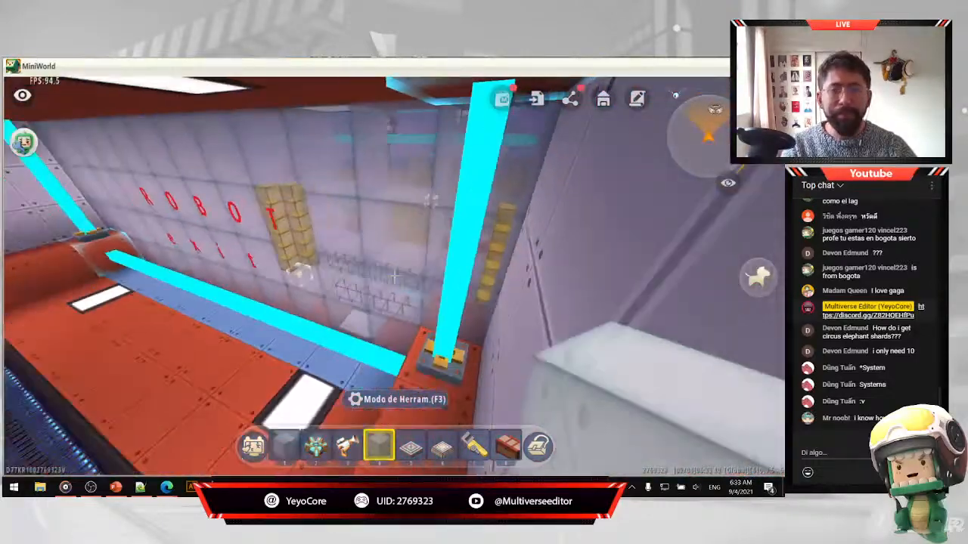
key(s)
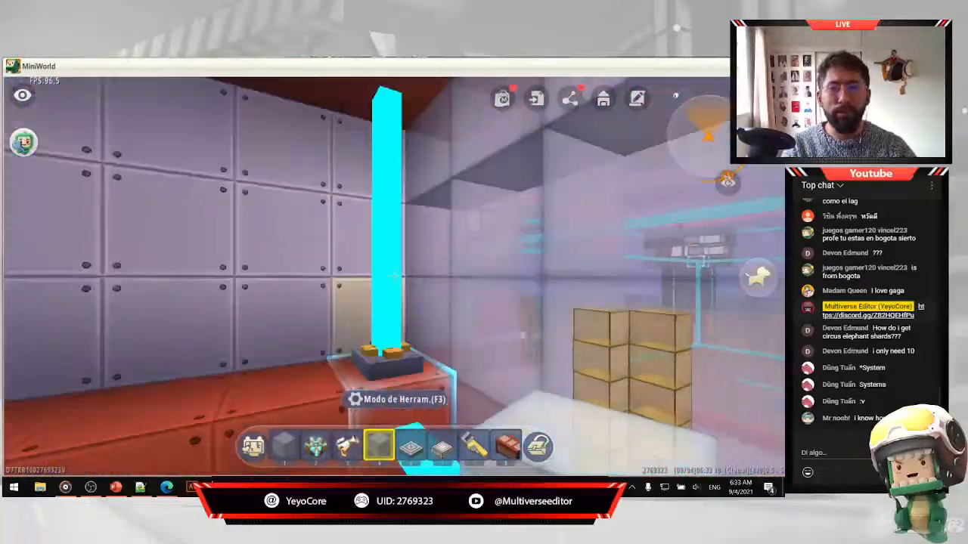
key(w)
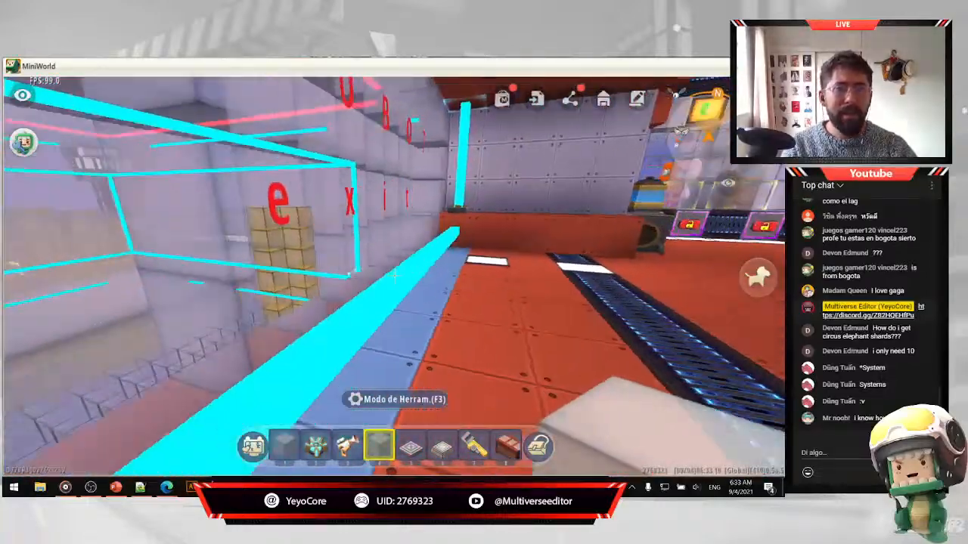
key(w)
key(s)
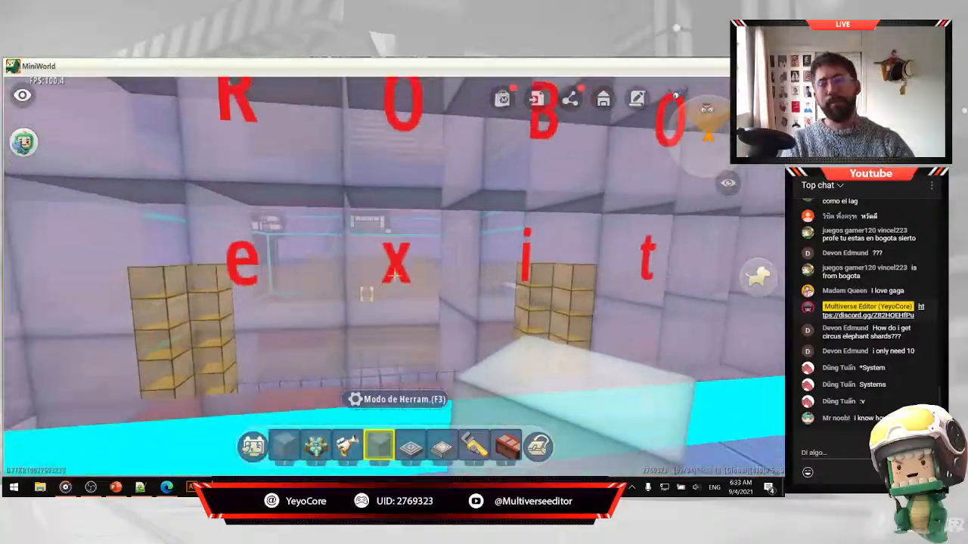
key(w)
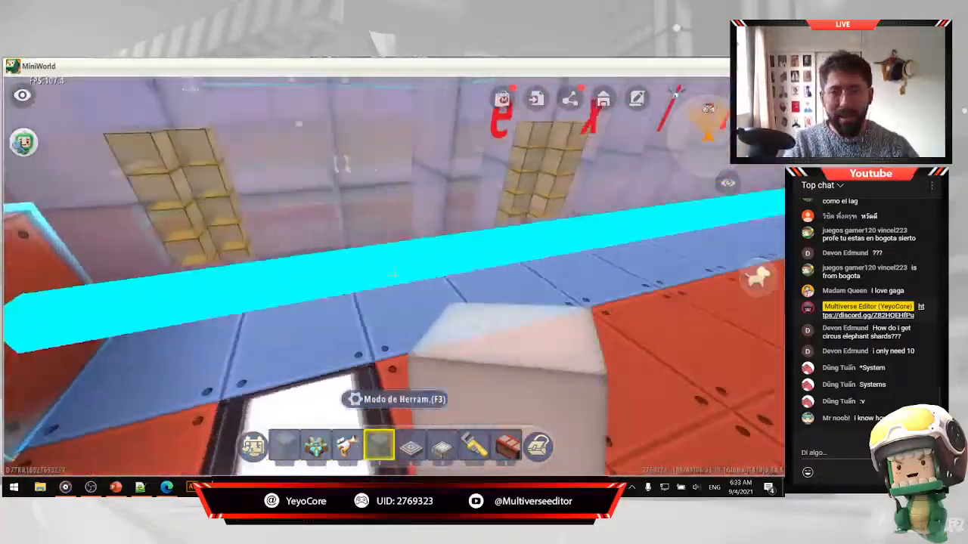
key(w)
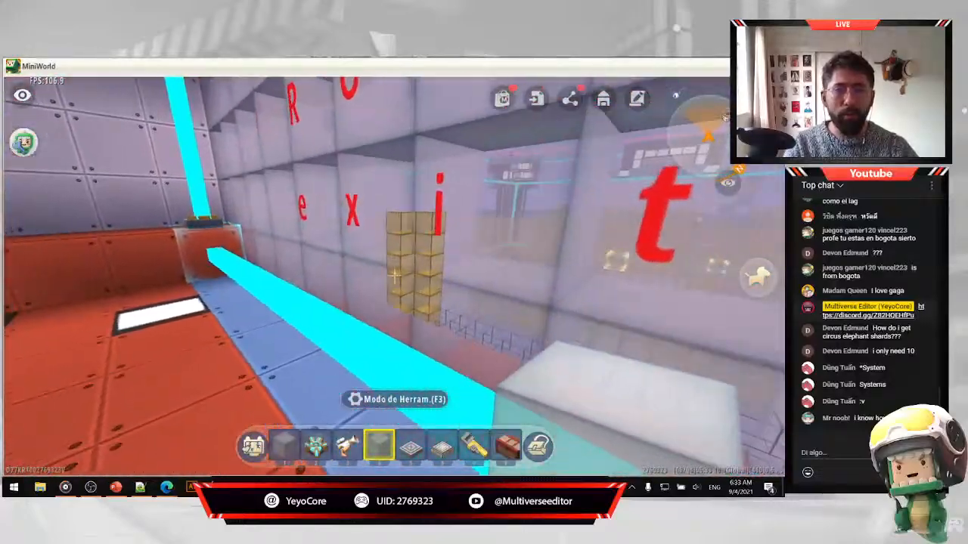
key(s)
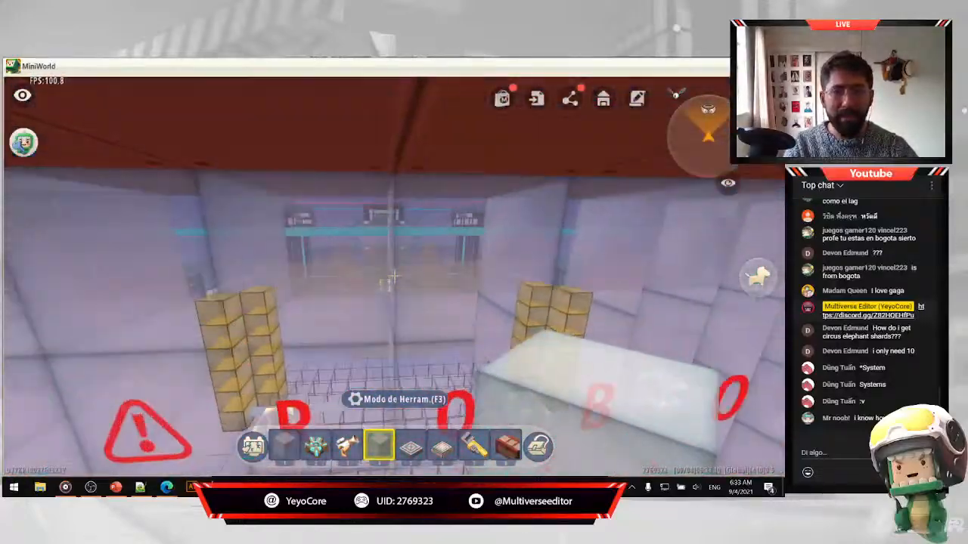
key(s)
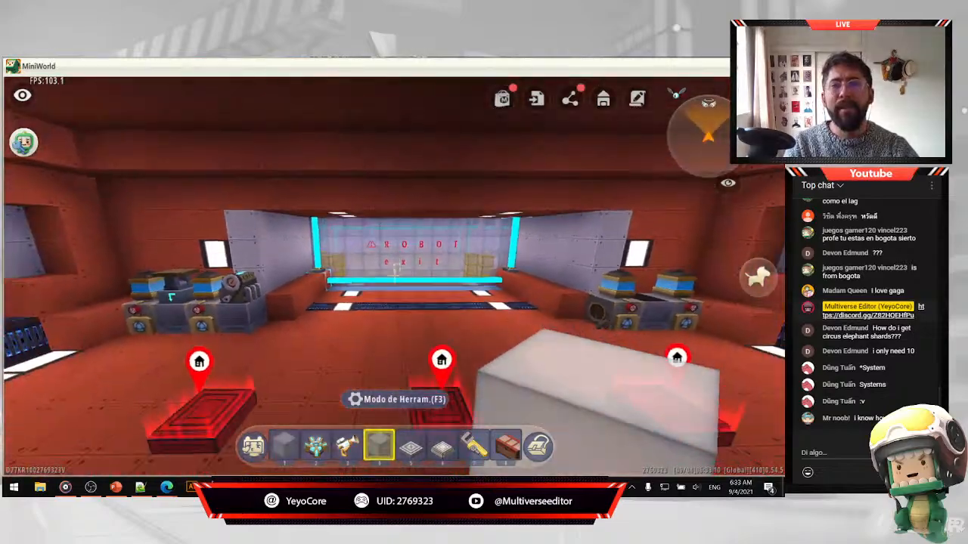
key(w)
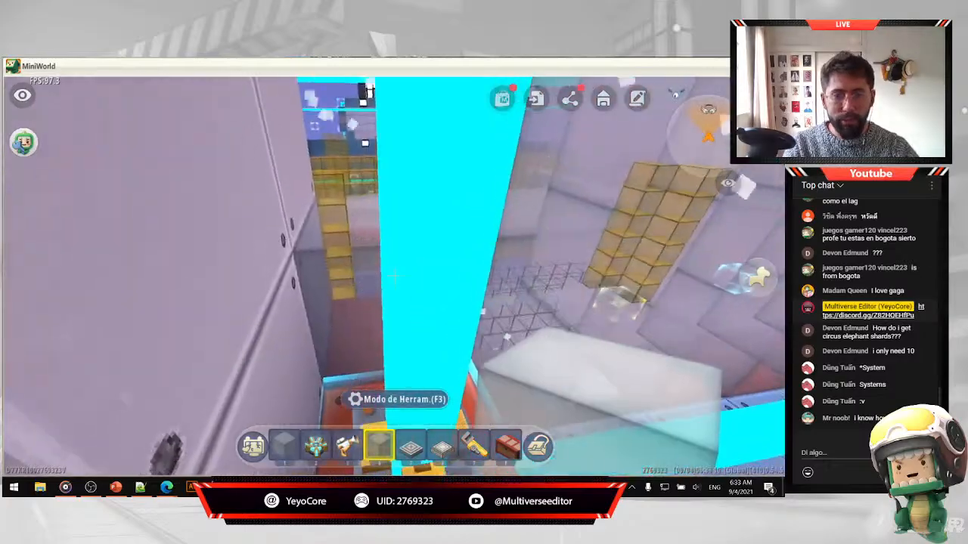
key(w)
click(393, 276)
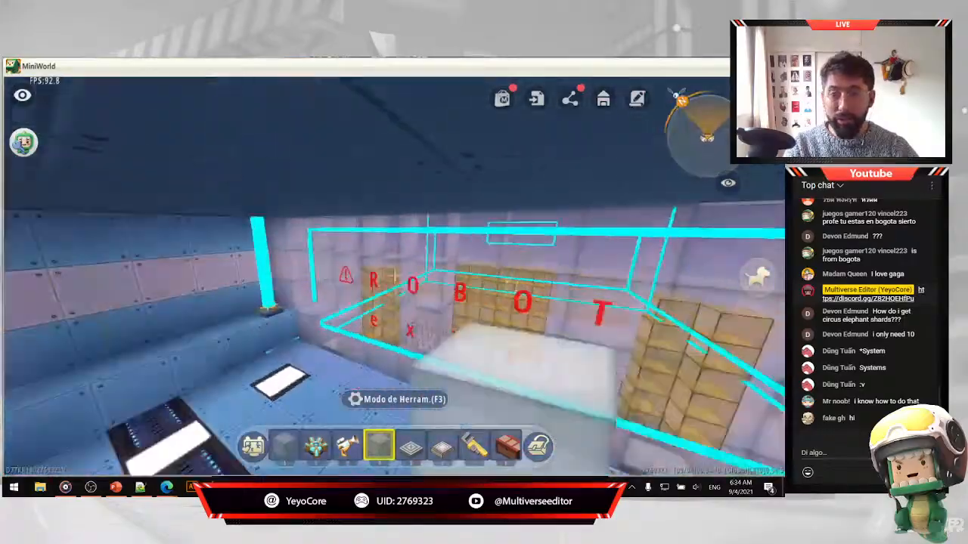
key(s)
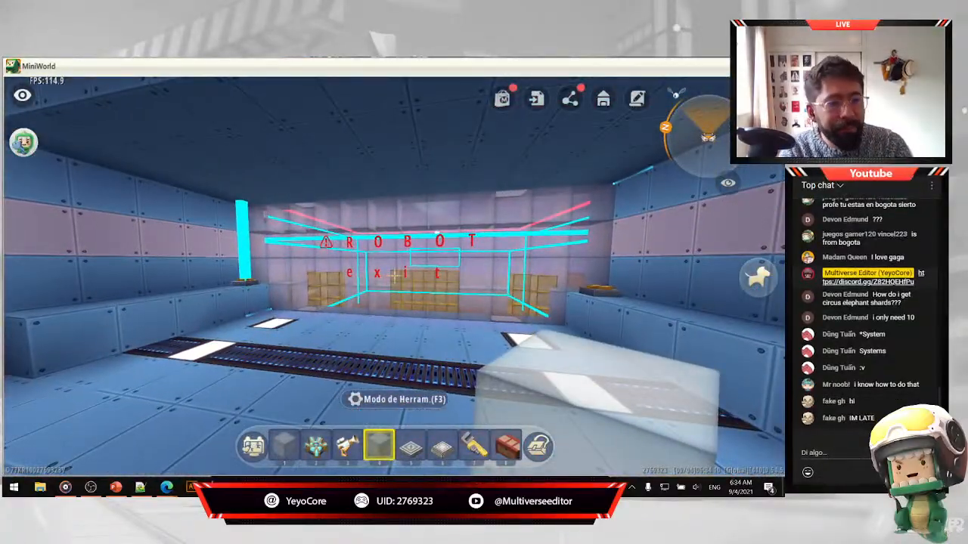
In Ajustes, choose a different language under Idioma and confirm the game restart.
key(Escape)
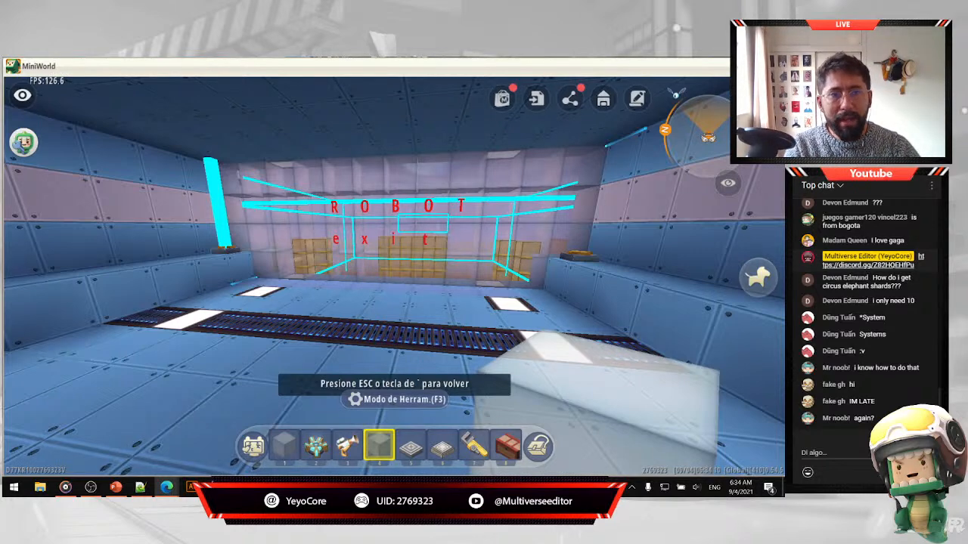
key(Escape)
key(Escape)
key(Escape)
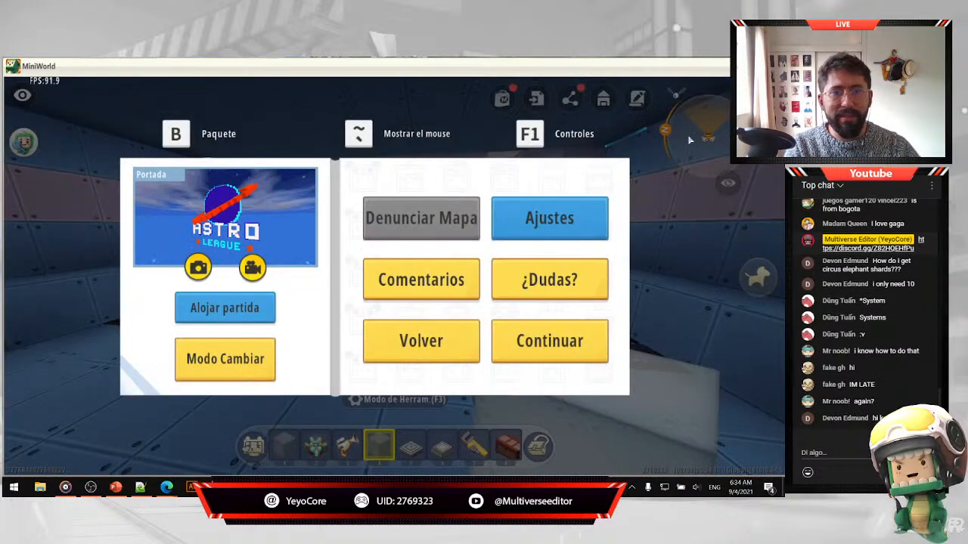
click(557, 221)
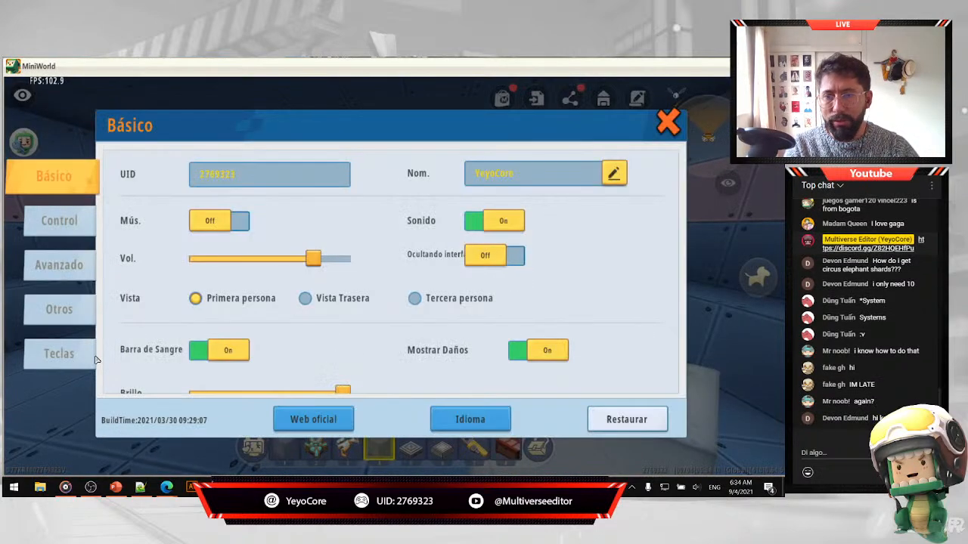
click(461, 419)
click(580, 337)
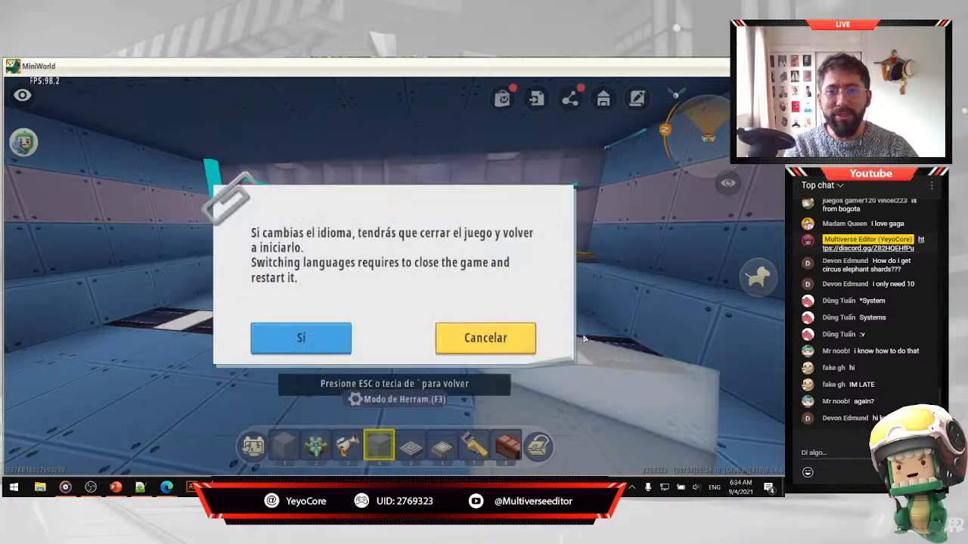
click(326, 346)
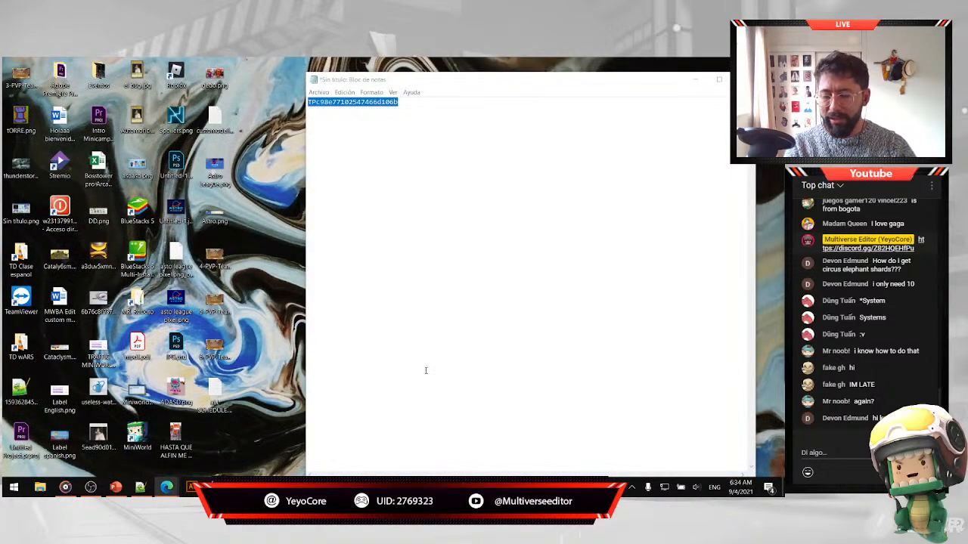
Relaunch Mini World from a 'mini' Start search and log in with JUGAR.
key(super)
text(mini)
key(Return)
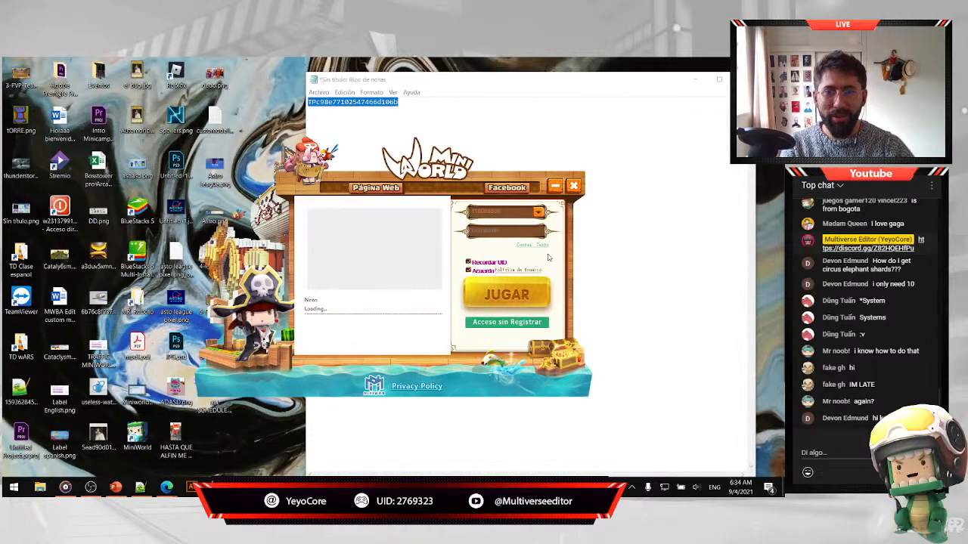
click(497, 227)
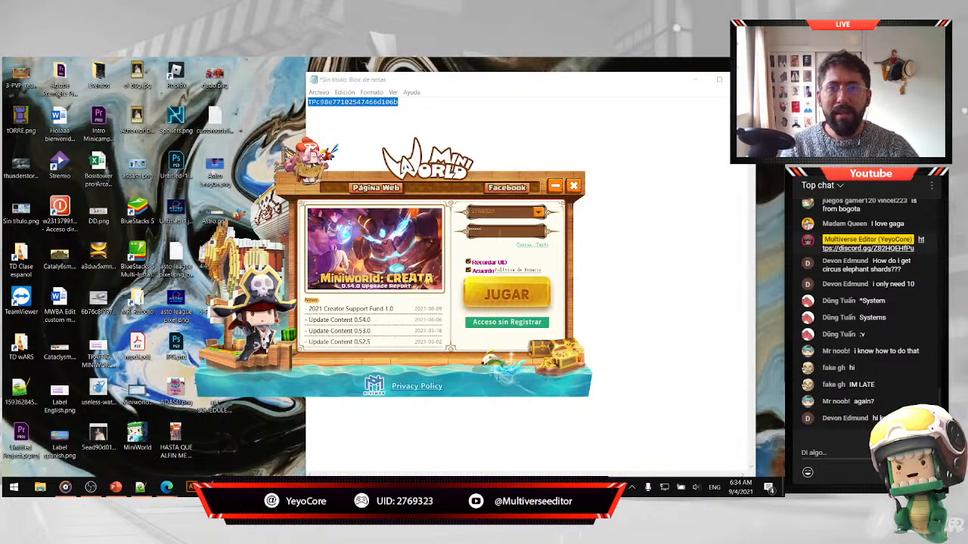
click(507, 295)
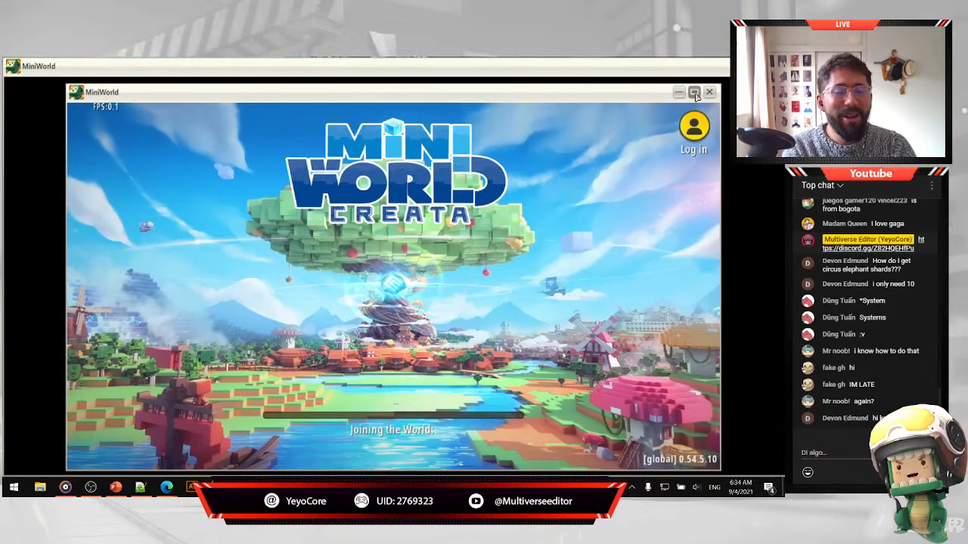
Maximize the game window and continue past the start screen to the map records.
click(694, 93)
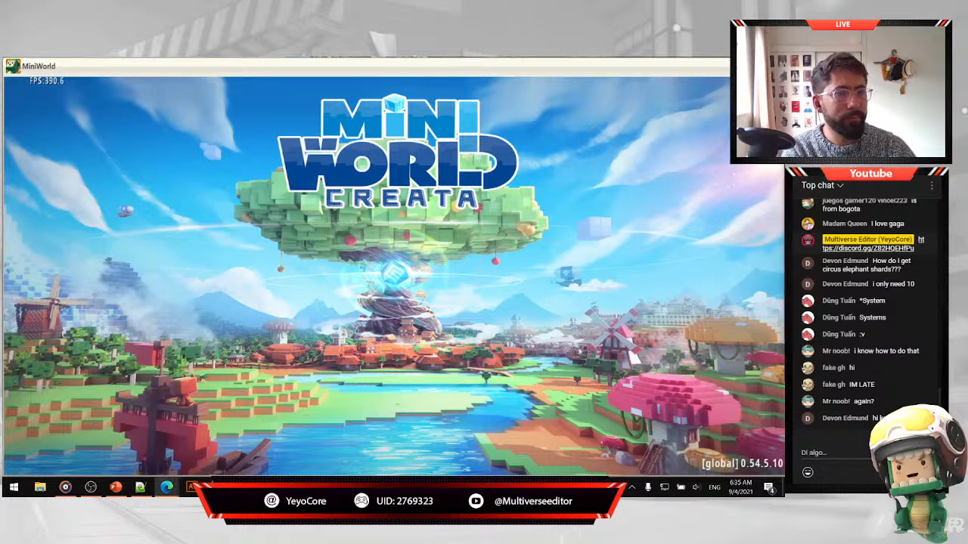
click(453, 257)
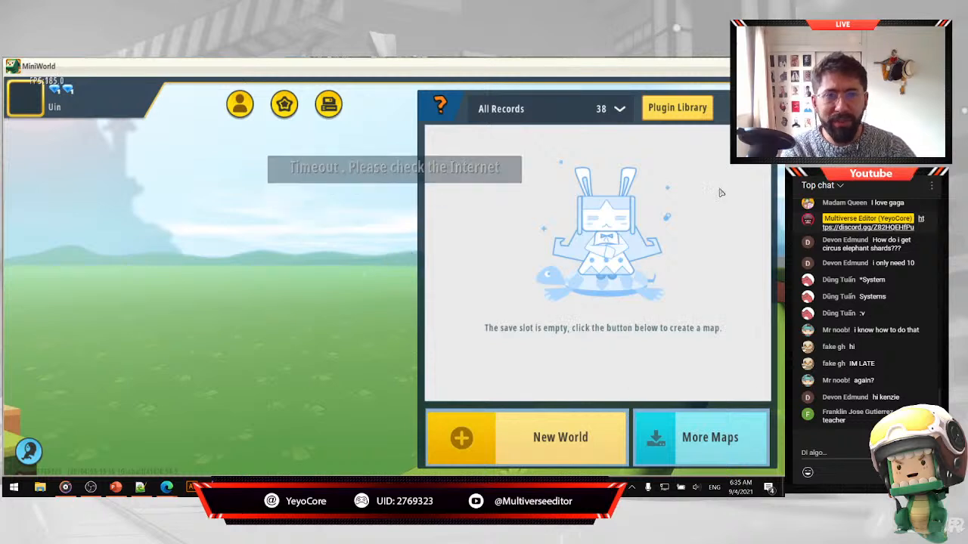
Filter the records to My Maps, find Astro League and start it in Singleplayer.
click(619, 109)
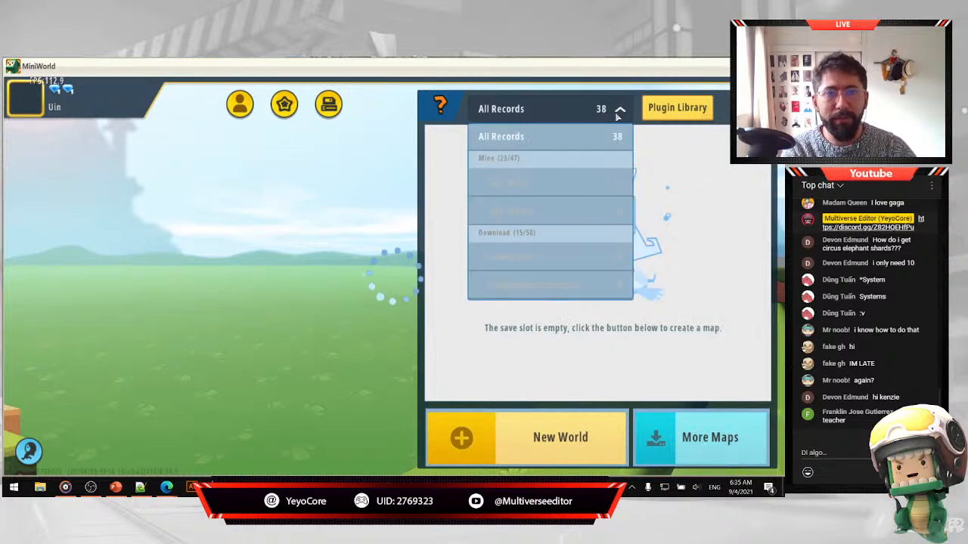
click(554, 187)
scroll(569, 355, down, 5)
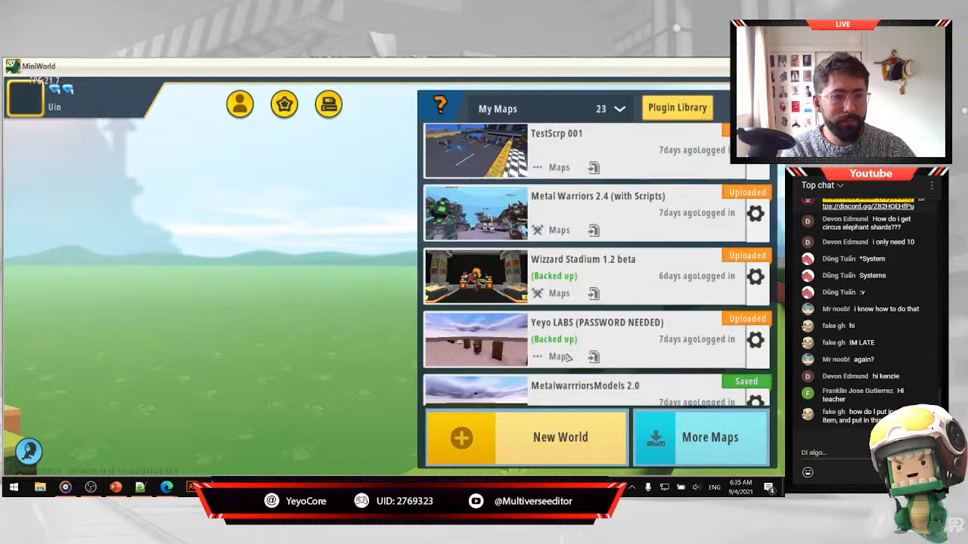
scroll(569, 355, down, 5)
scroll(567, 357, down, 10)
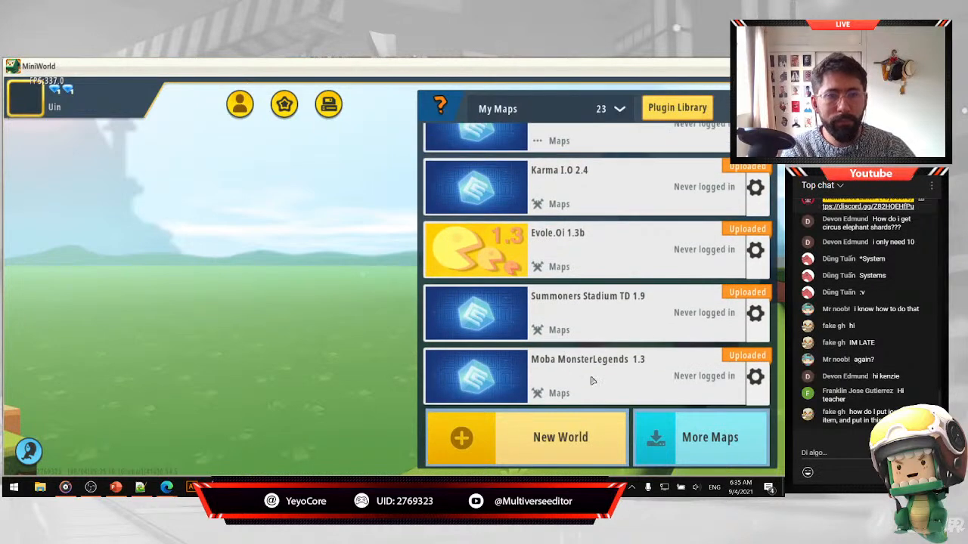
scroll(592, 380, up, 8)
scroll(592, 380, down, 1)
click(592, 384)
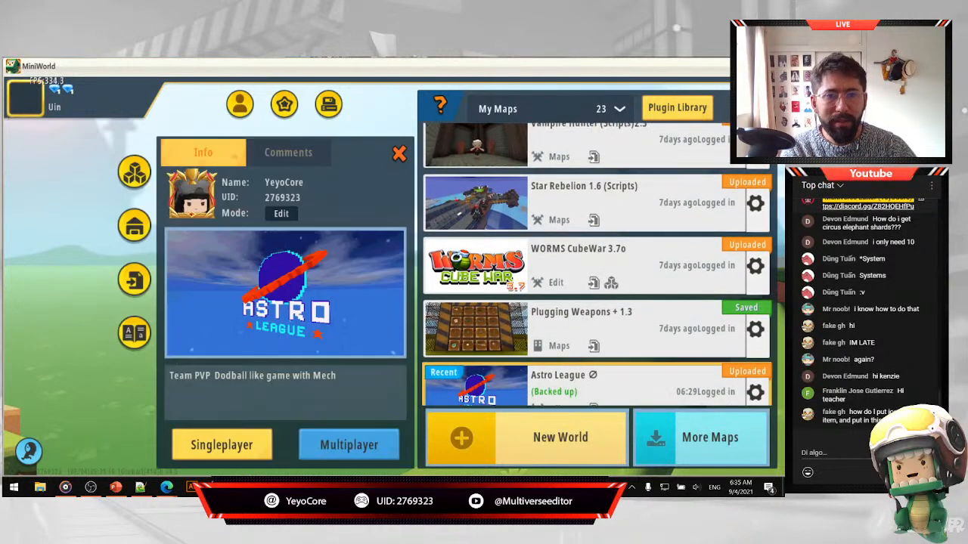
click(239, 451)
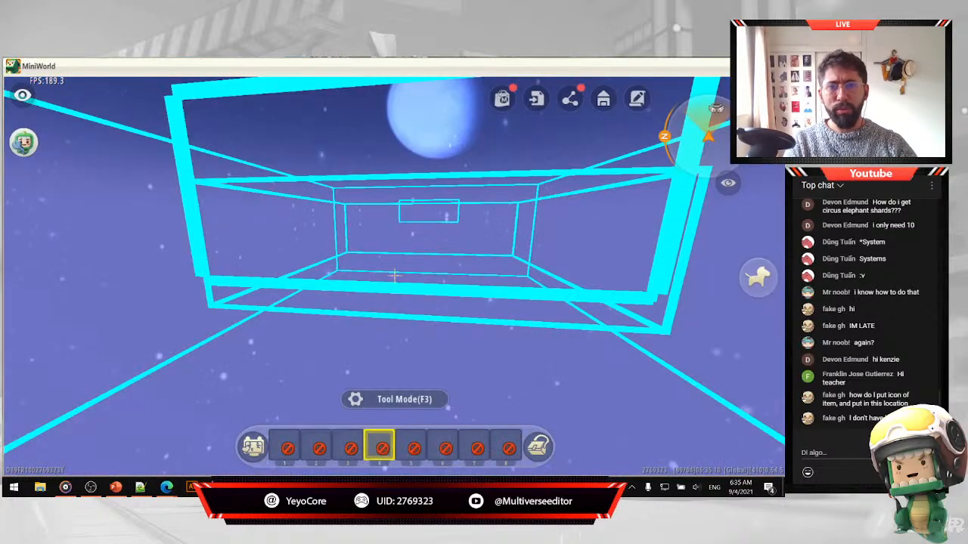
Fly under the blue building and through the corridor out over the arena, then release the cursor.
key(w)
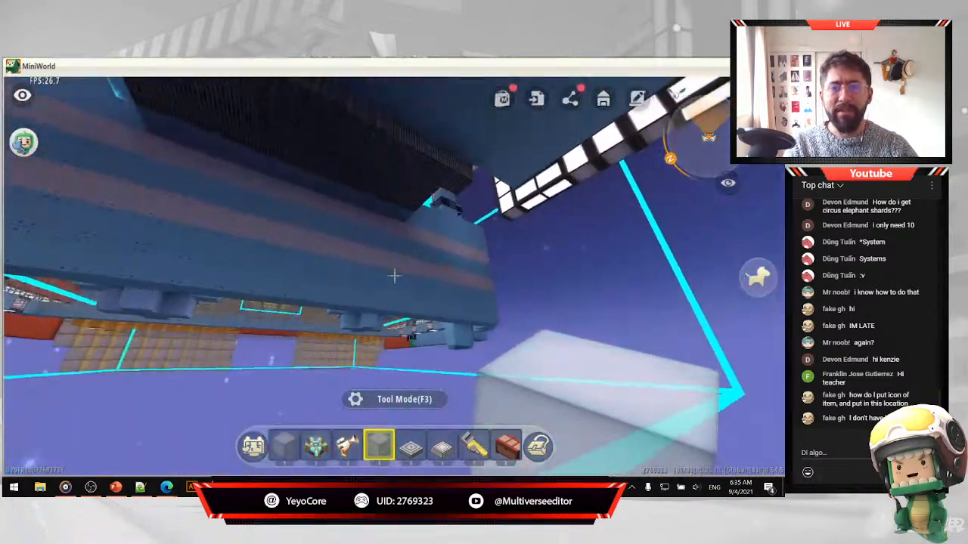
key(w)
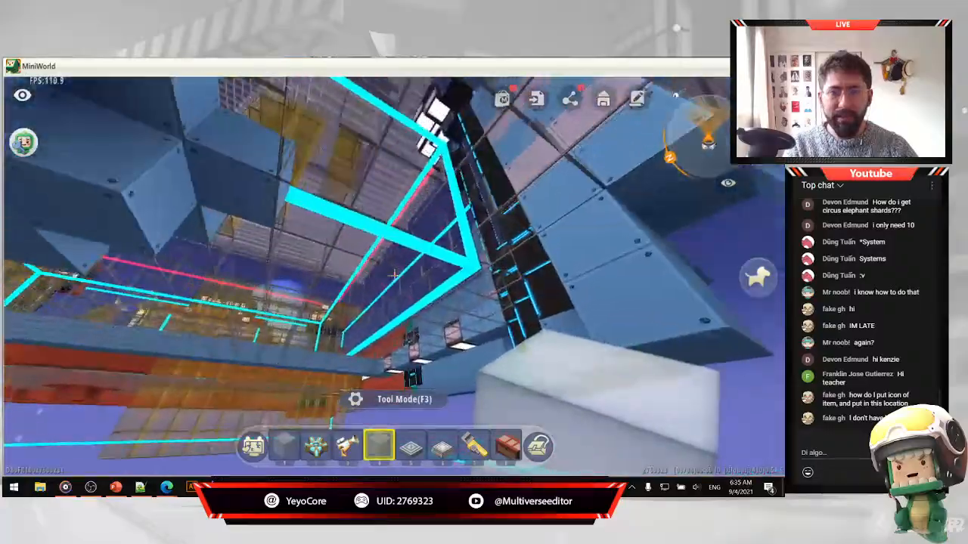
key(w)
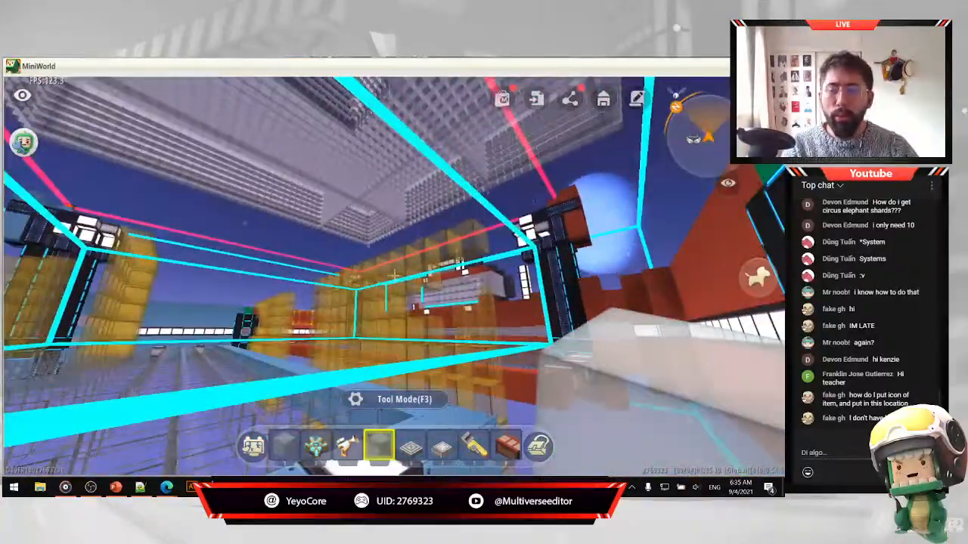
key(w)
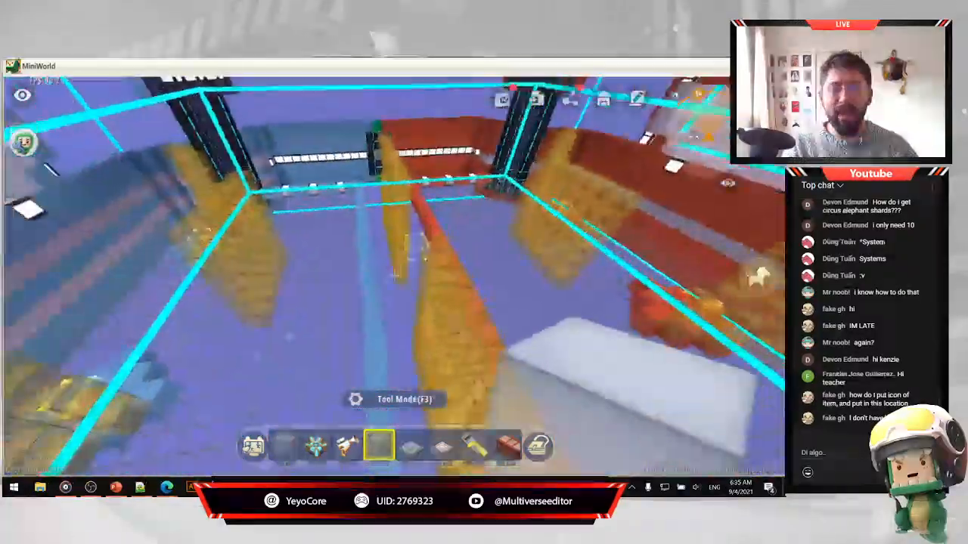
key(w)
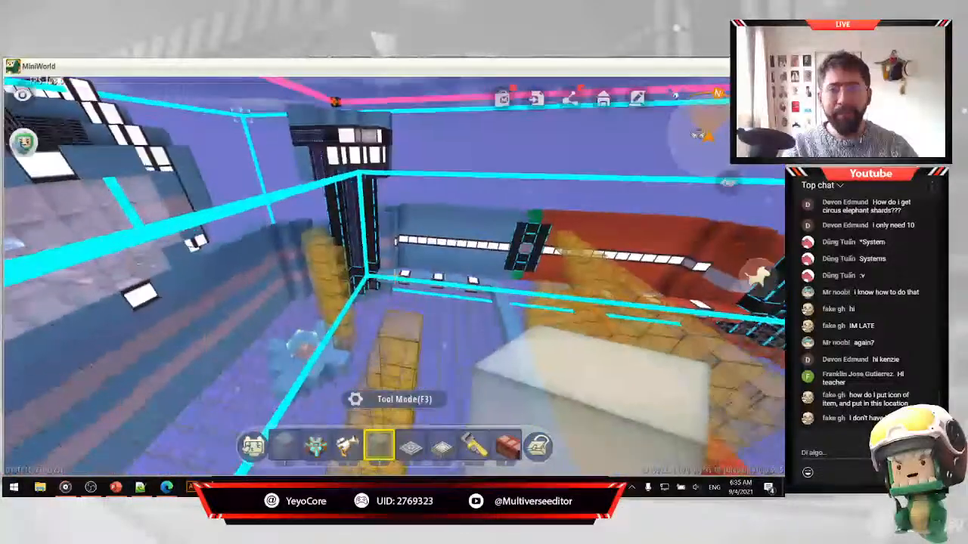
key(Escape)
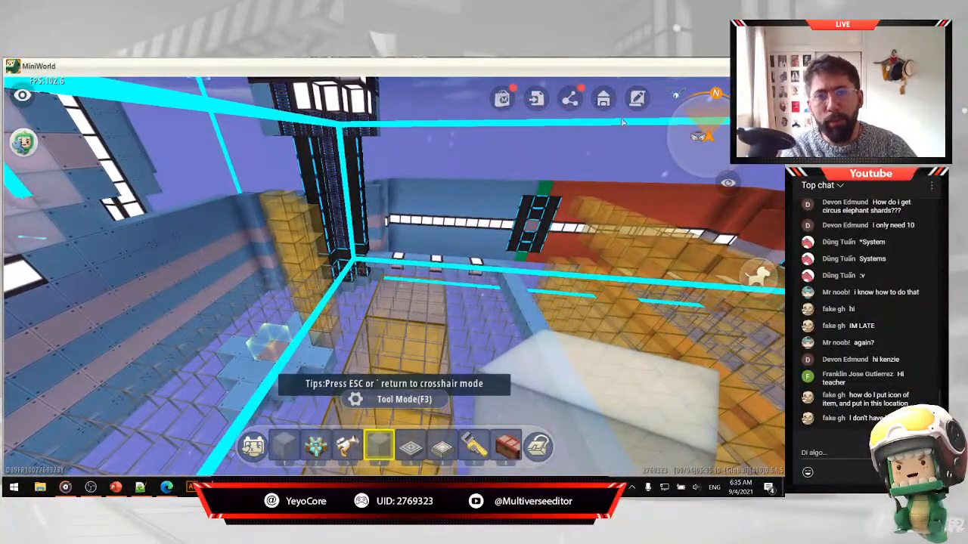
In Developer Tools' Trigger settings, collapse GameControl and expand the Basic Sytems set.
click(21, 142)
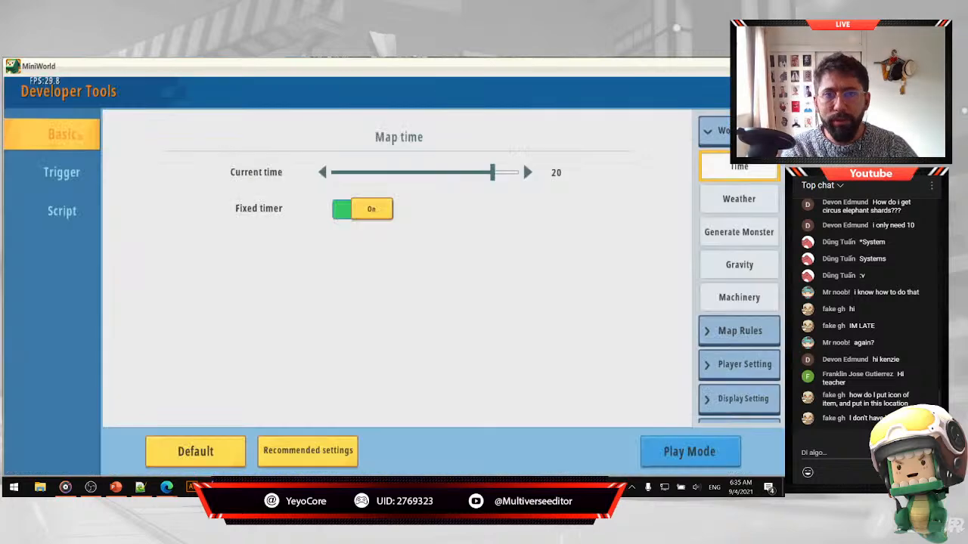
click(68, 185)
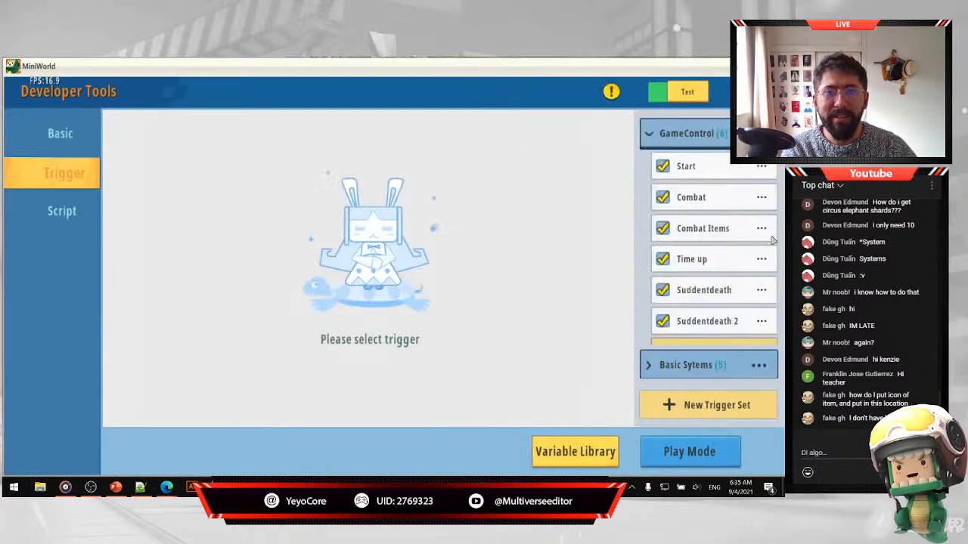
click(655, 136)
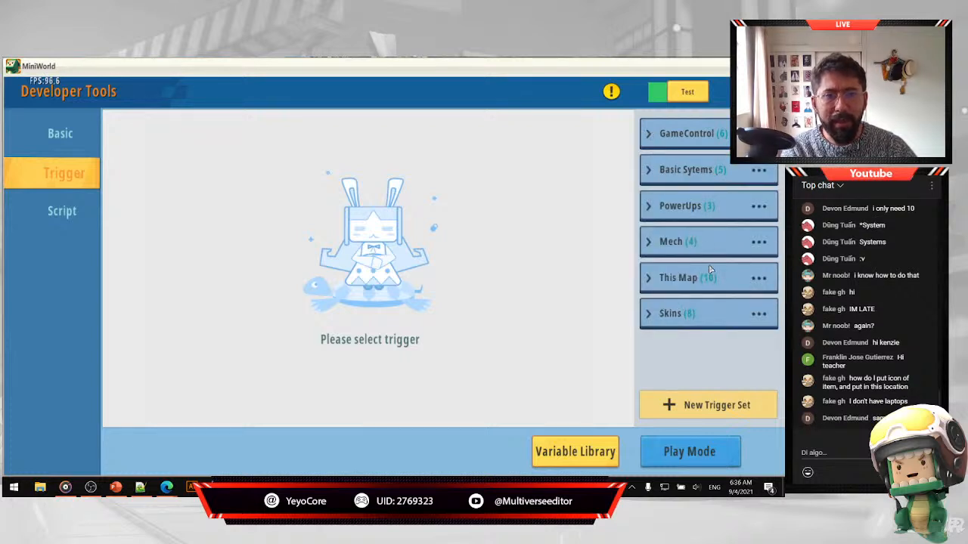
click(665, 174)
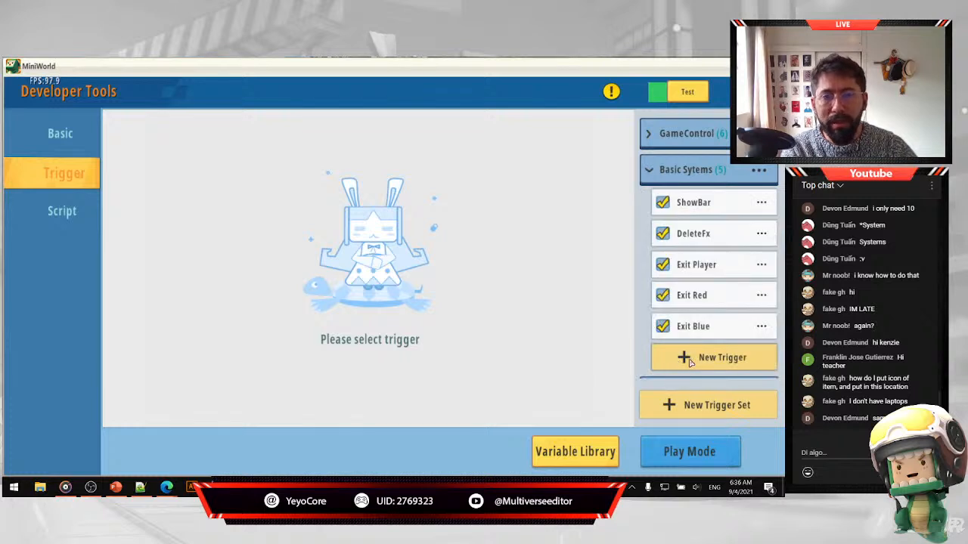
scroll(685, 363, down, 4)
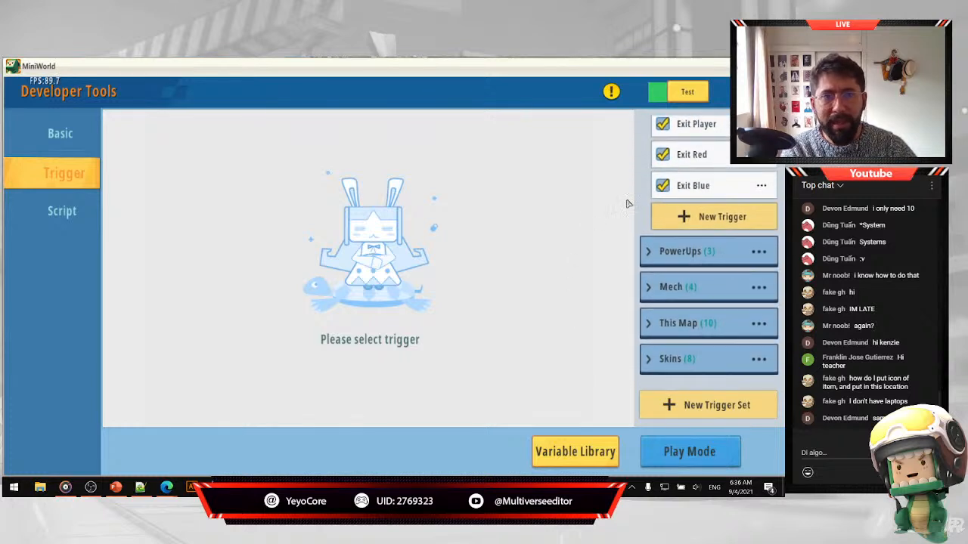
scroll(714, 254, up, 3)
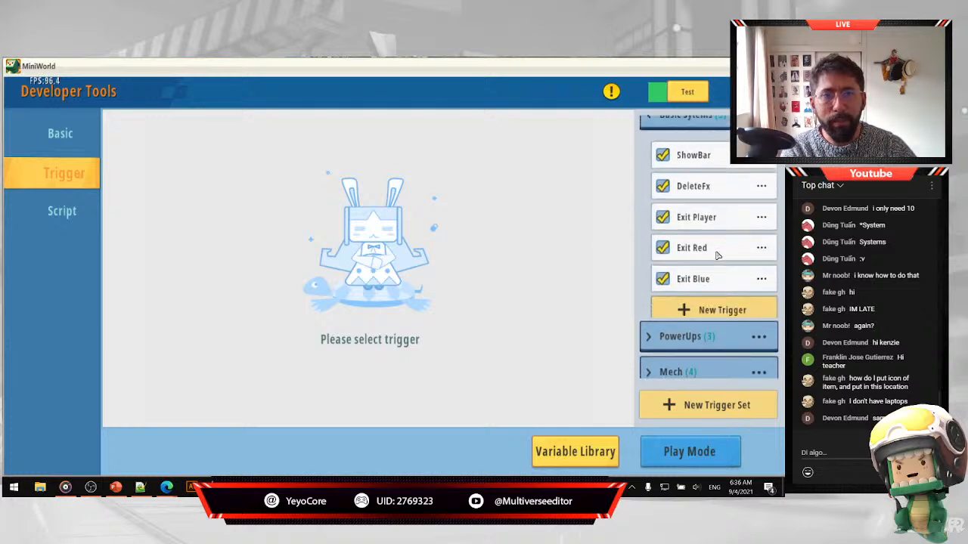
Cancel a rename of Exit Player, then view its ExitBlue/ExitRed events and actions.
click(762, 208)
click(521, 173)
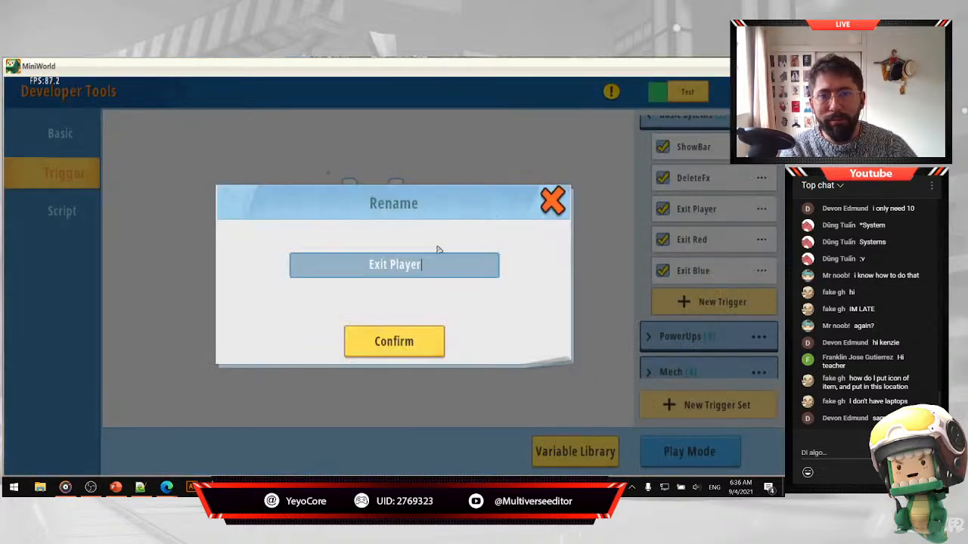
click(552, 201)
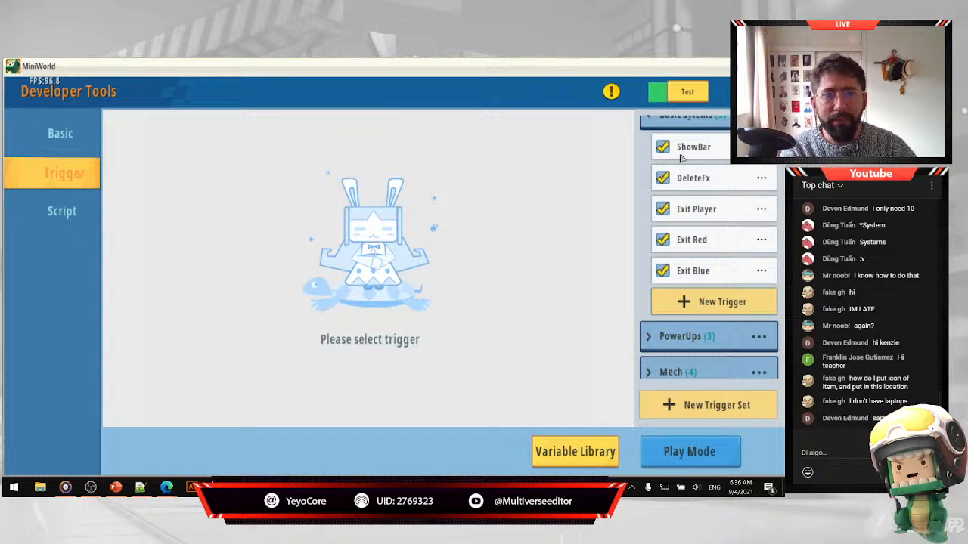
click(726, 211)
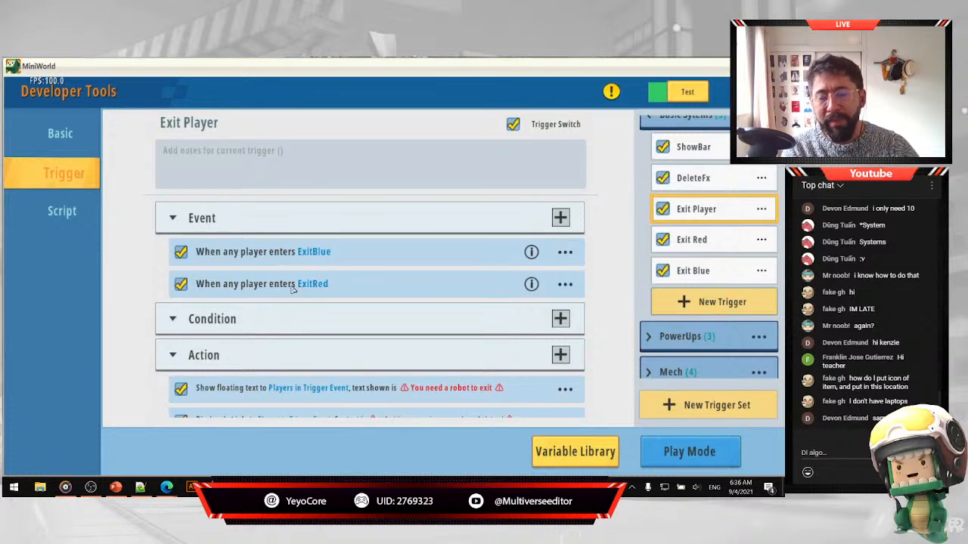
click(559, 220)
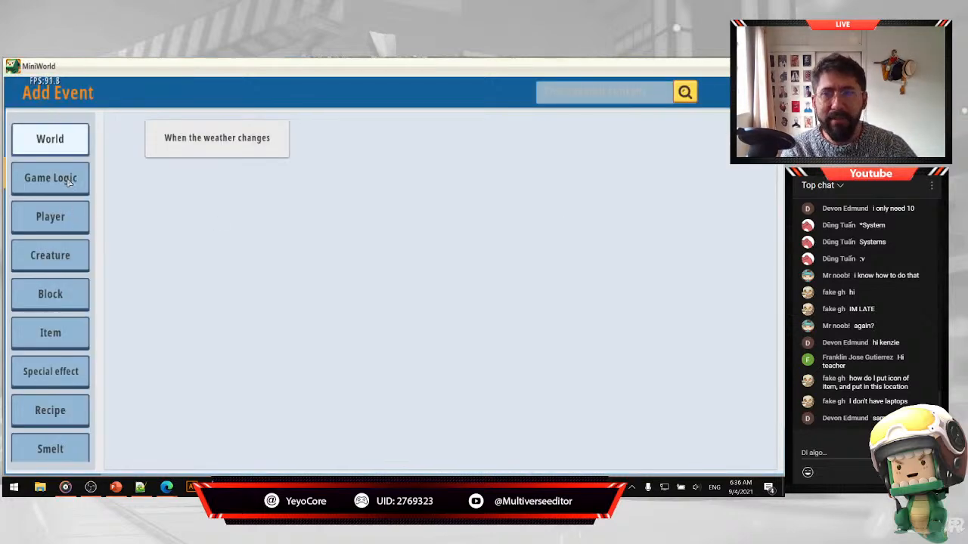
click(70, 226)
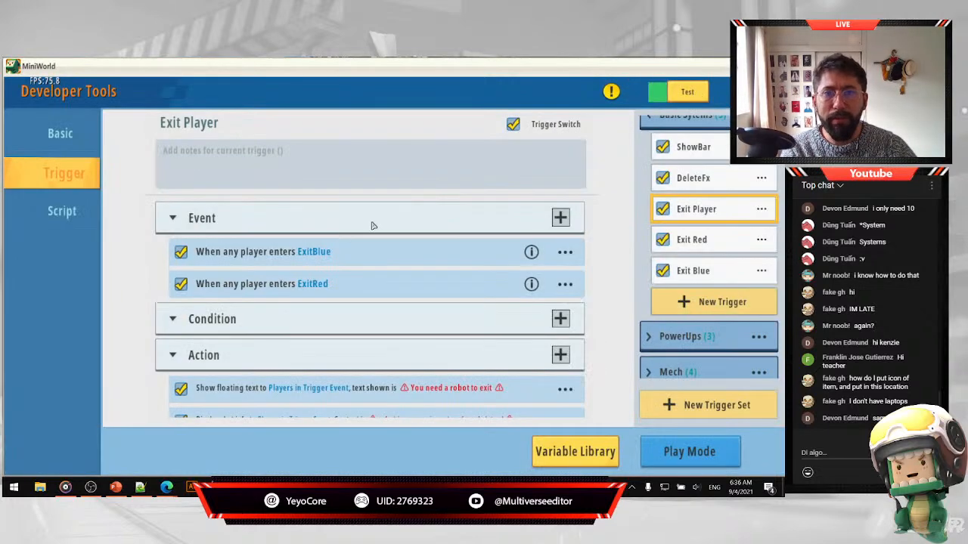
click(357, 260)
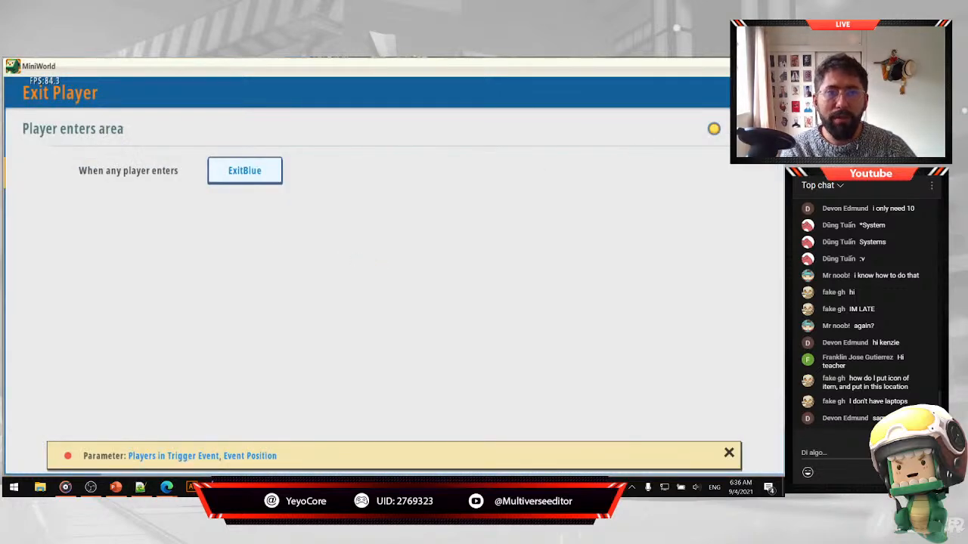
click(765, 92)
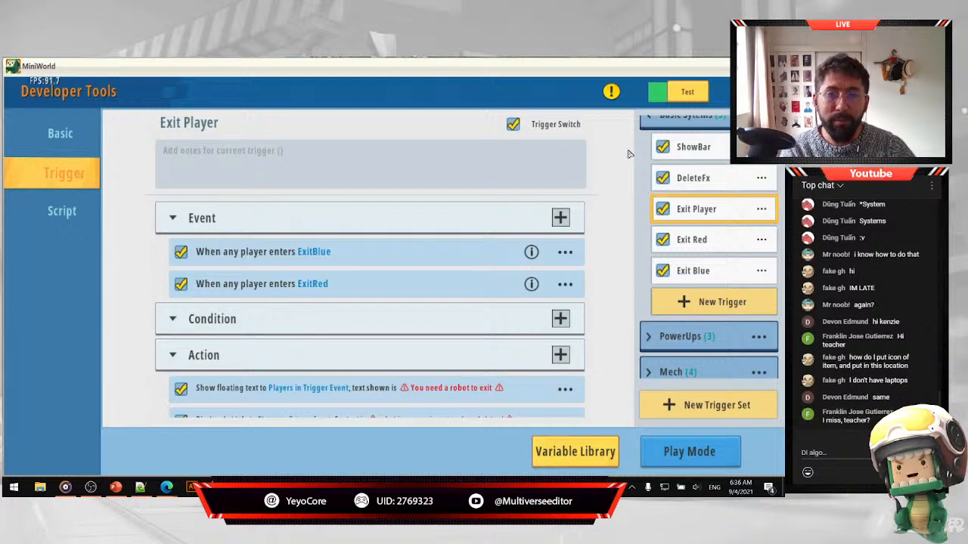
click(302, 258)
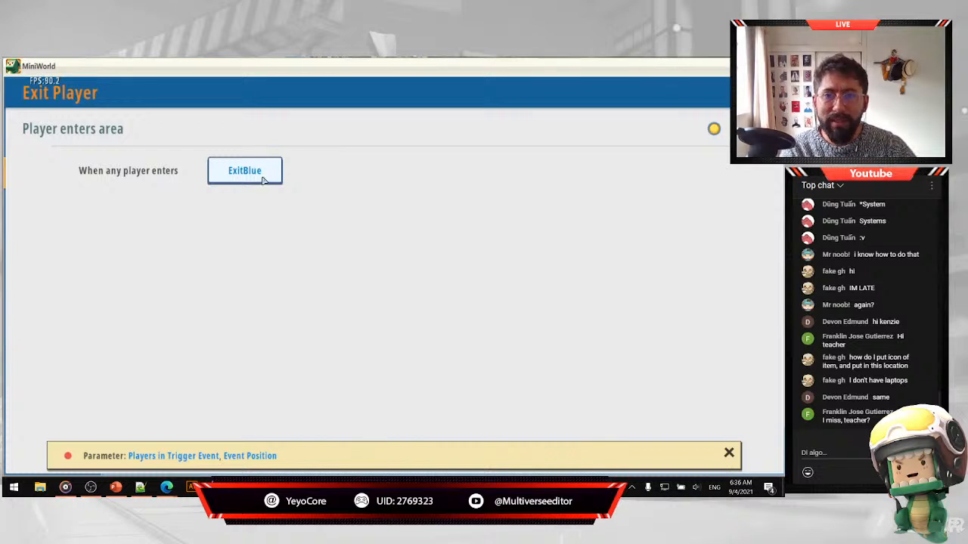
click(714, 128)
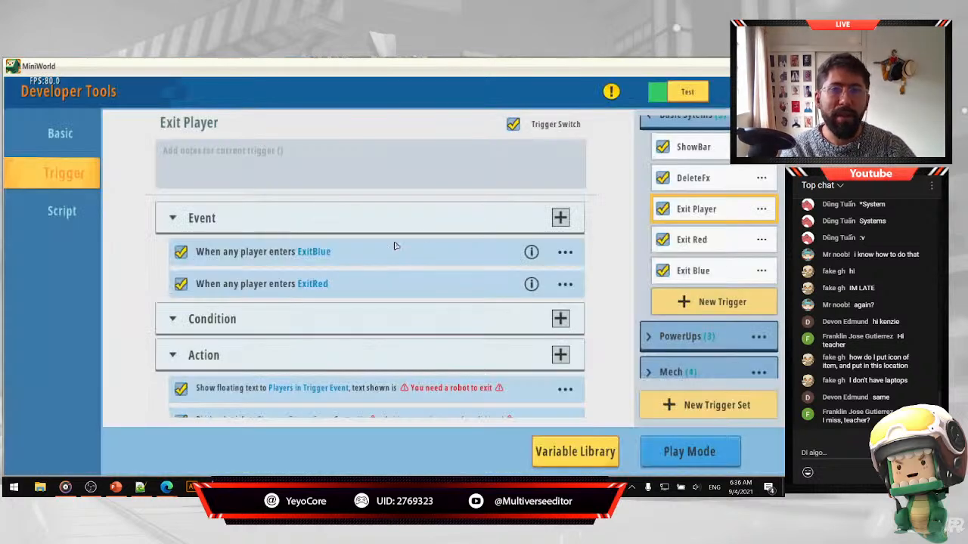
click(338, 288)
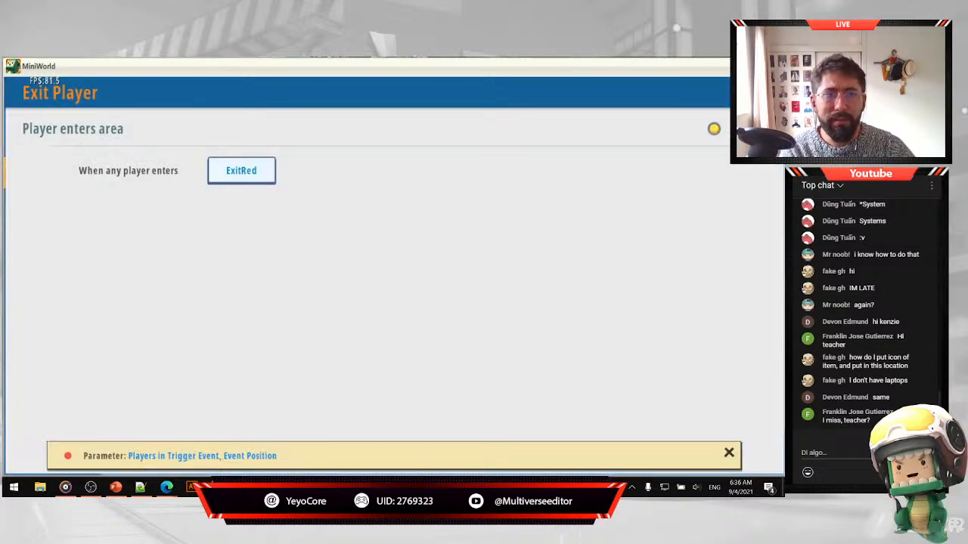
click(713, 129)
scroll(439, 268, down, 2)
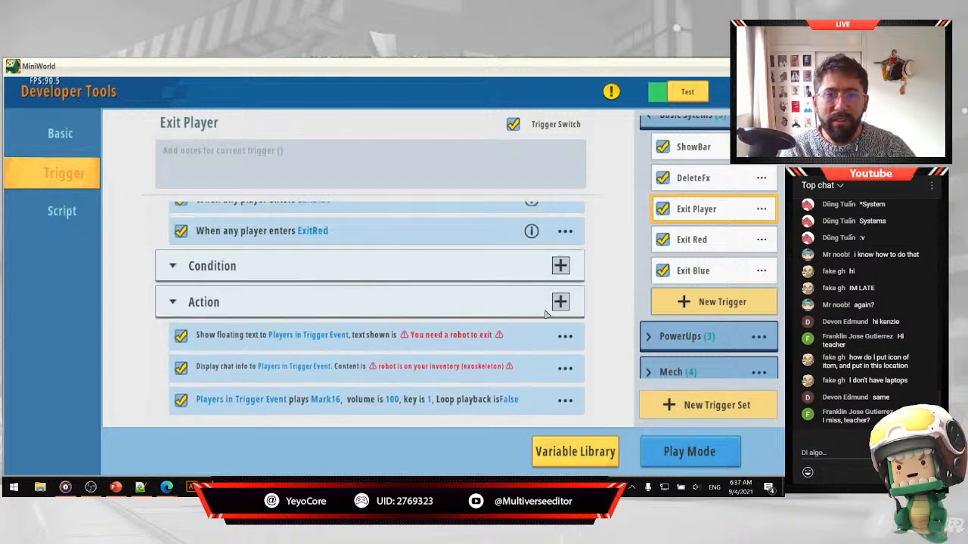
click(563, 304)
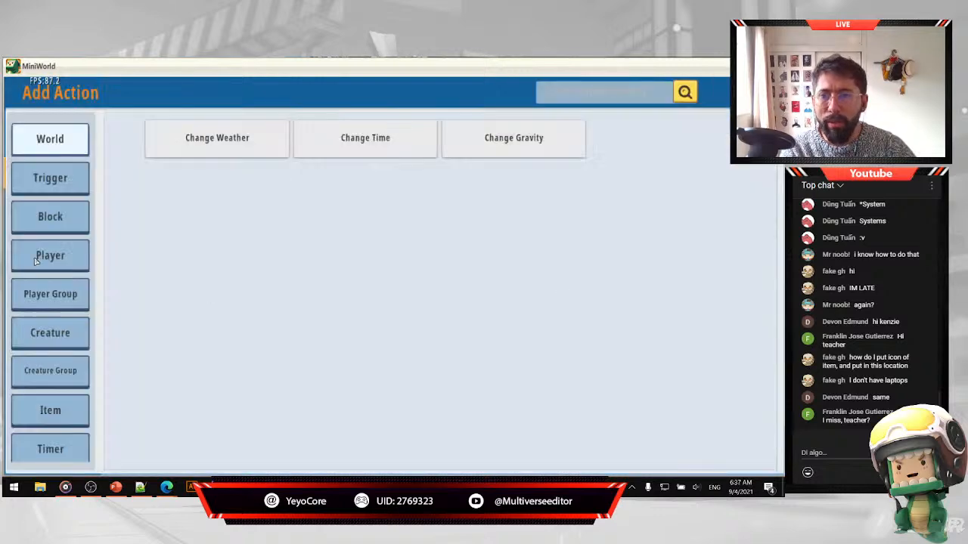
click(71, 255)
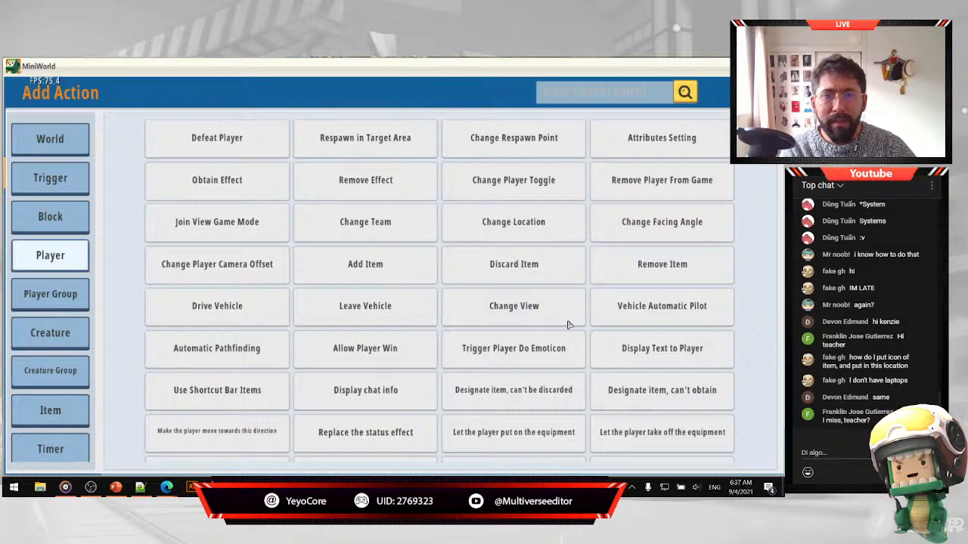
scroll(647, 302, down, 1)
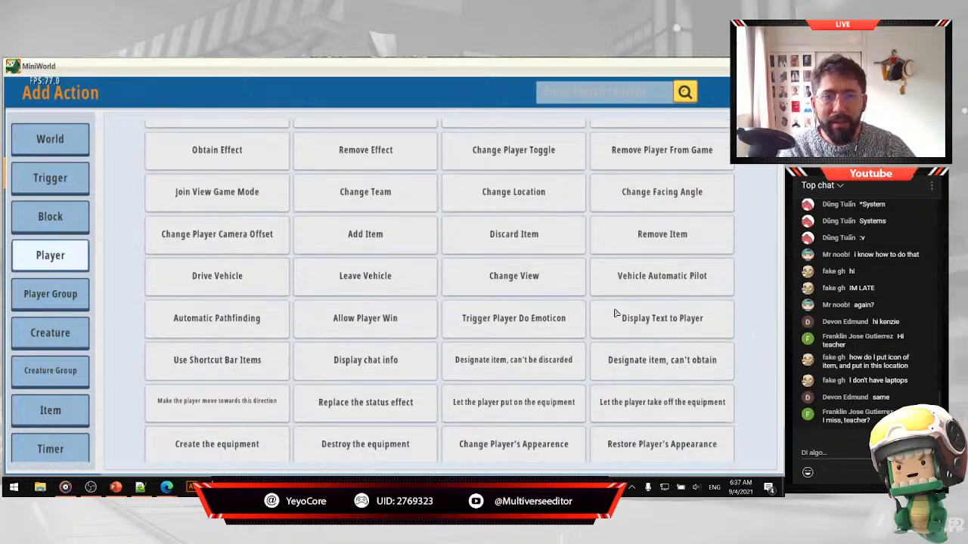
click(763, 92)
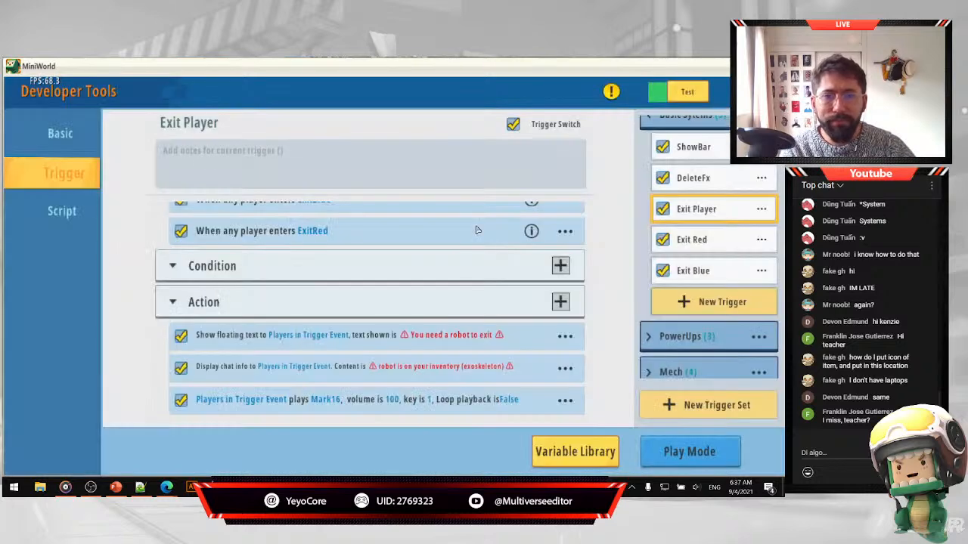
Change the Exit Player floating text to '⚠ Get a robot to exit ⚠'.
click(282, 340)
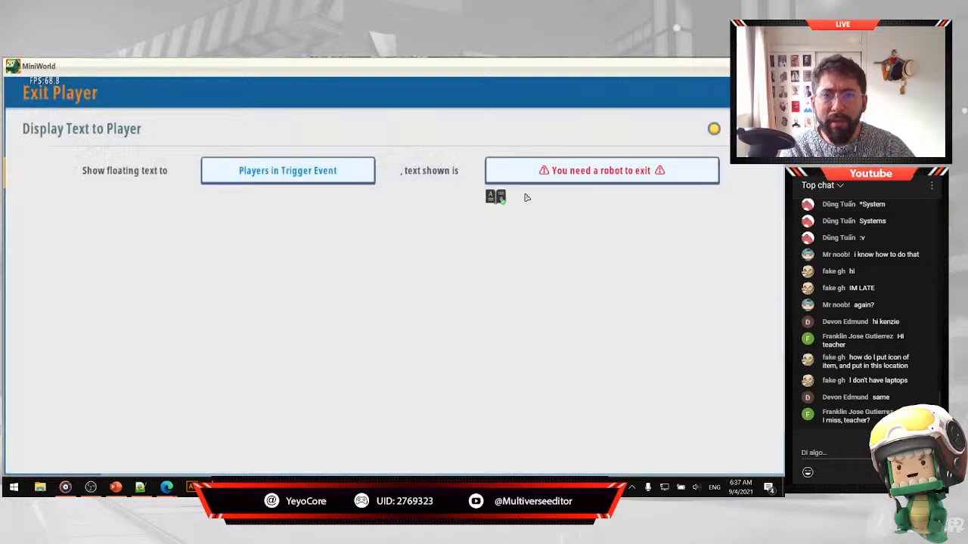
click(583, 173)
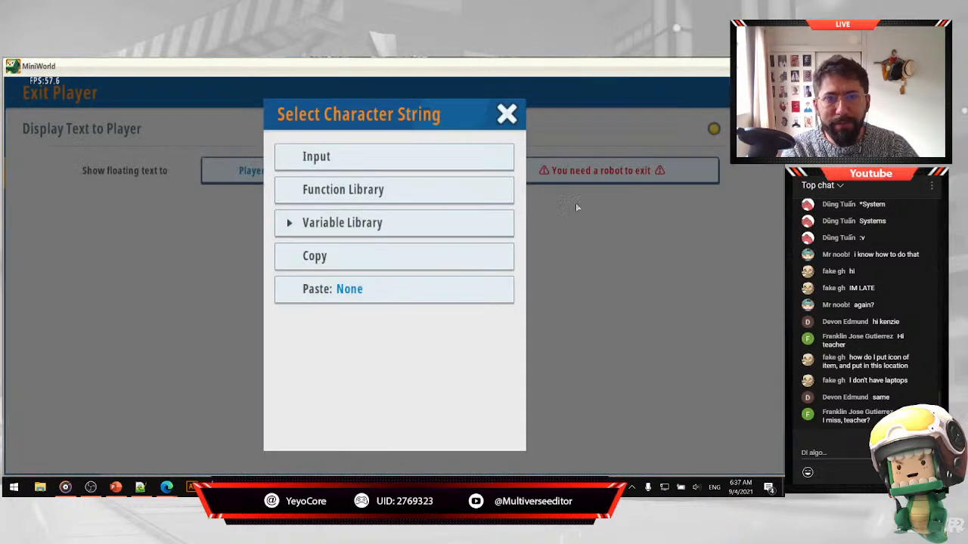
click(344, 160)
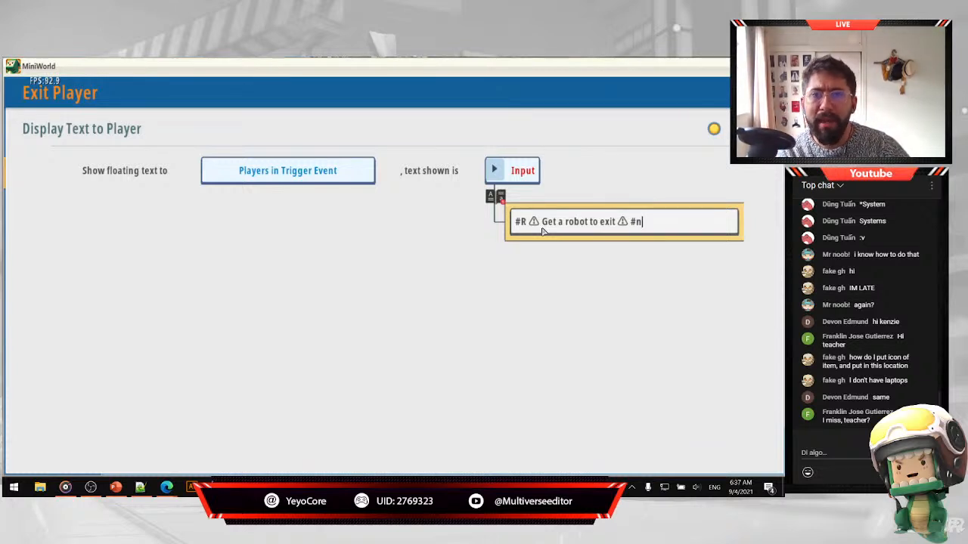
click(543, 268)
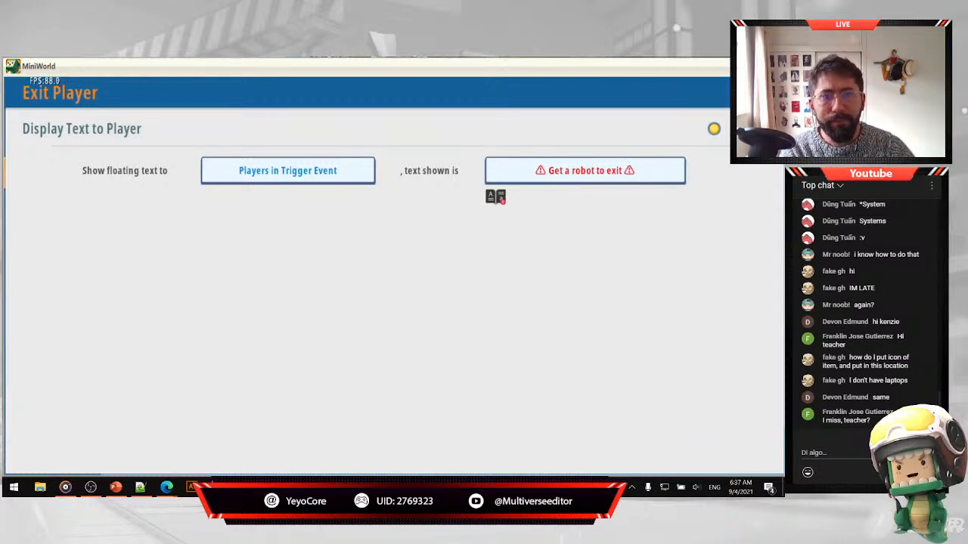
Return to the Exit Player trigger and bring up the Add Action picker.
click(766, 93)
scroll(447, 310, down, 2)
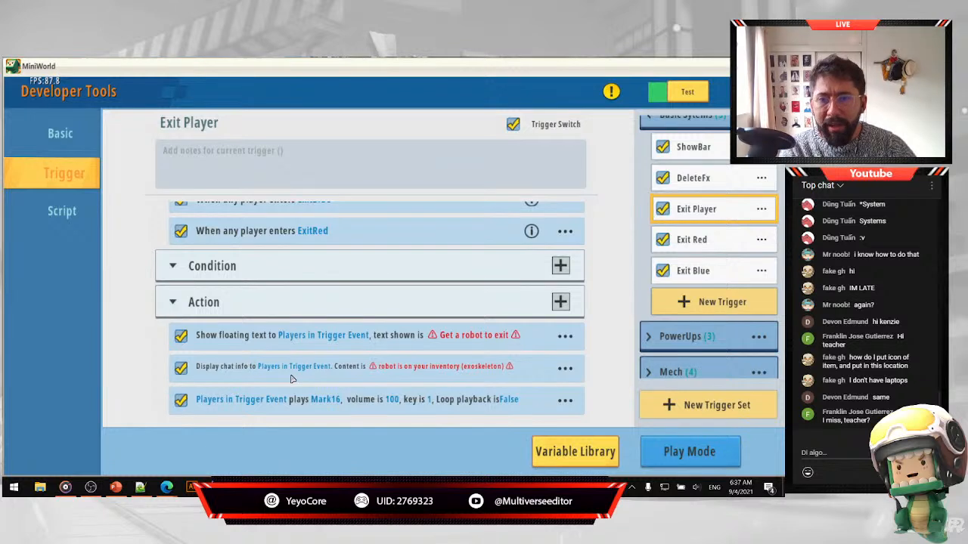
click(560, 301)
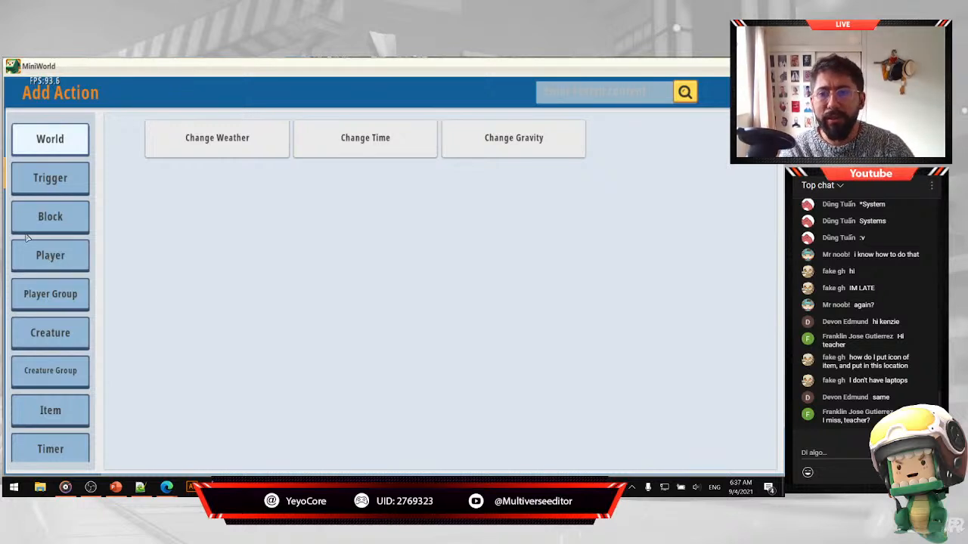
click(76, 263)
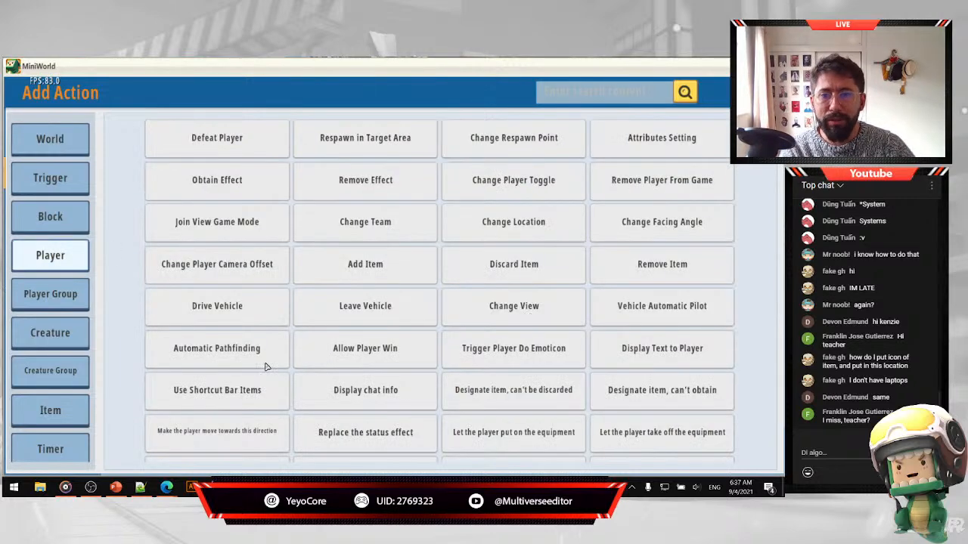
scroll(605, 366, down, 1)
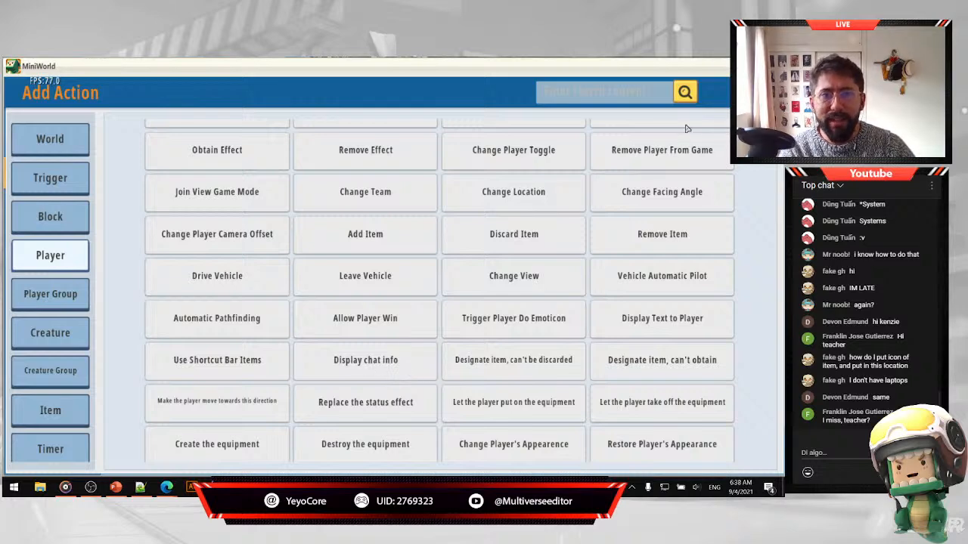
click(759, 92)
scroll(476, 302, down, 1)
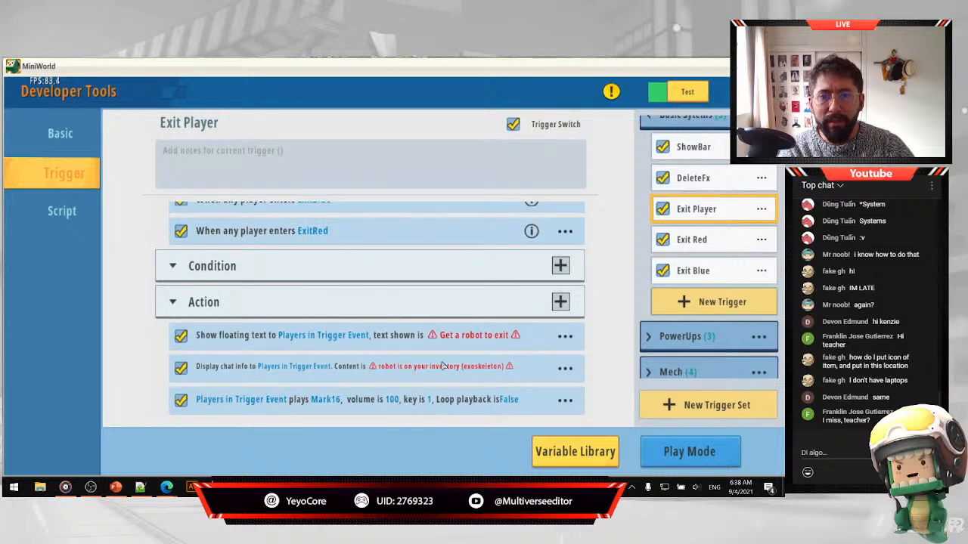
click(443, 367)
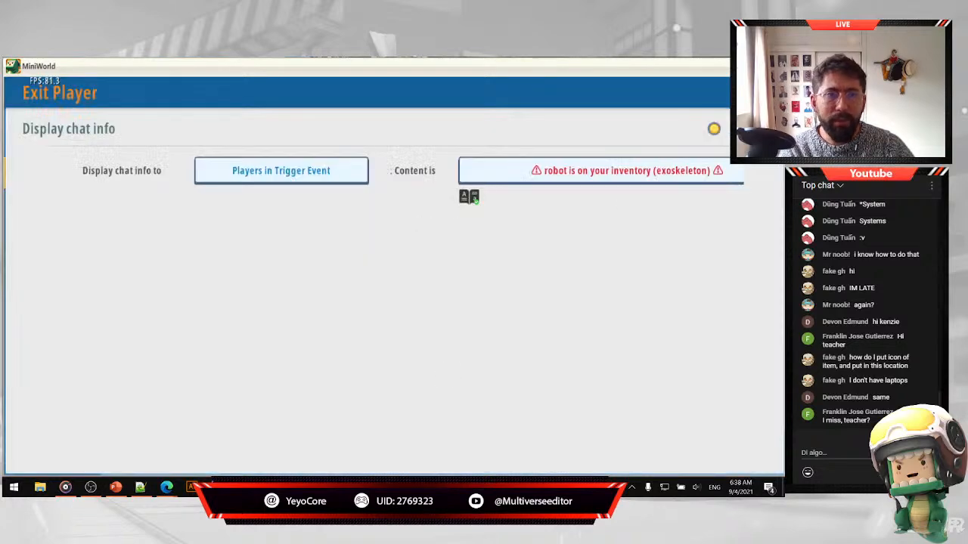
click(465, 343)
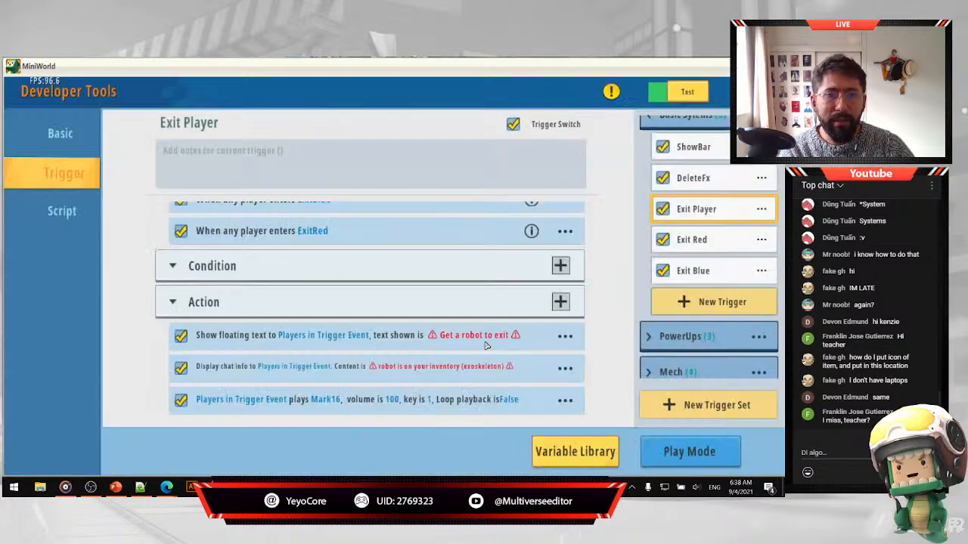
click(468, 378)
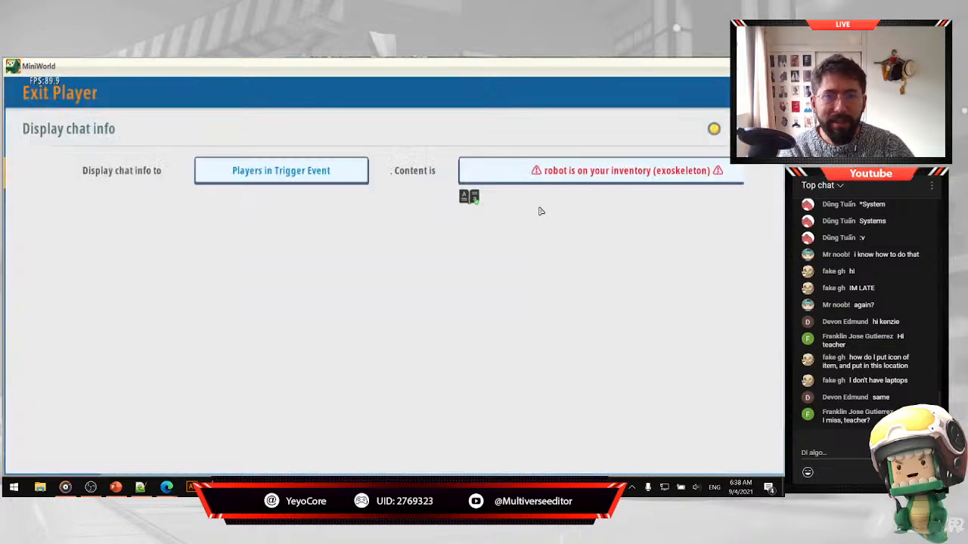
drag(612, 217, 488, 225)
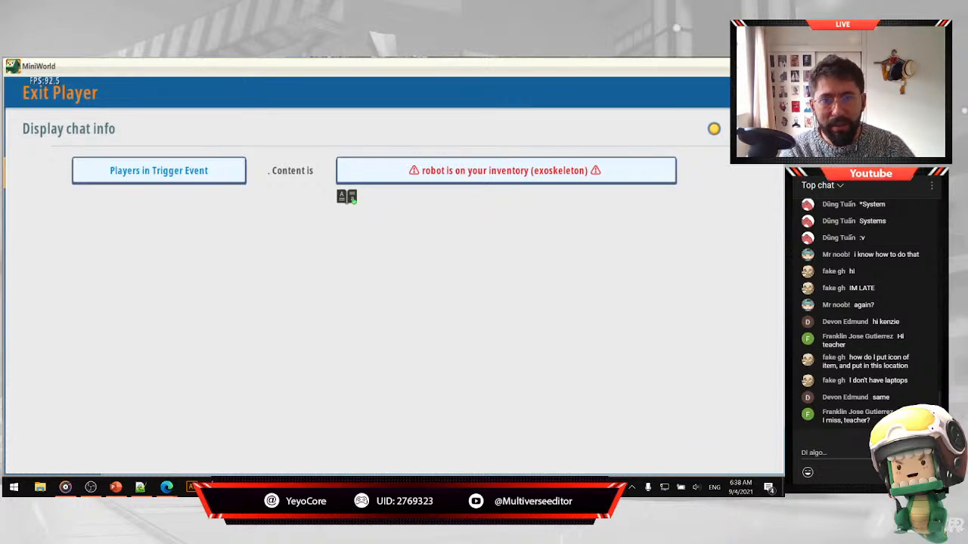
click(764, 92)
scroll(450, 328, down, 1)
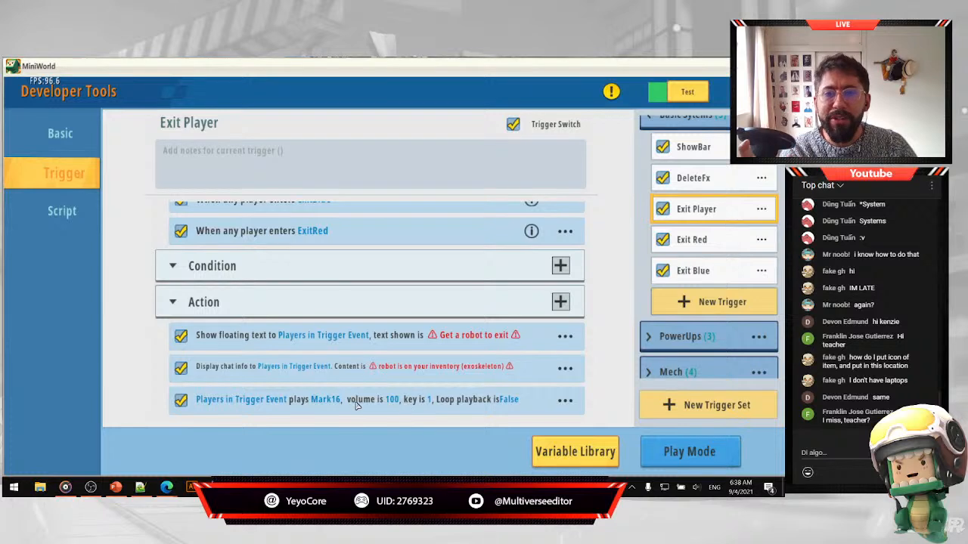
Open the Mark16 sound-effect action and preview its sound several times.
click(328, 404)
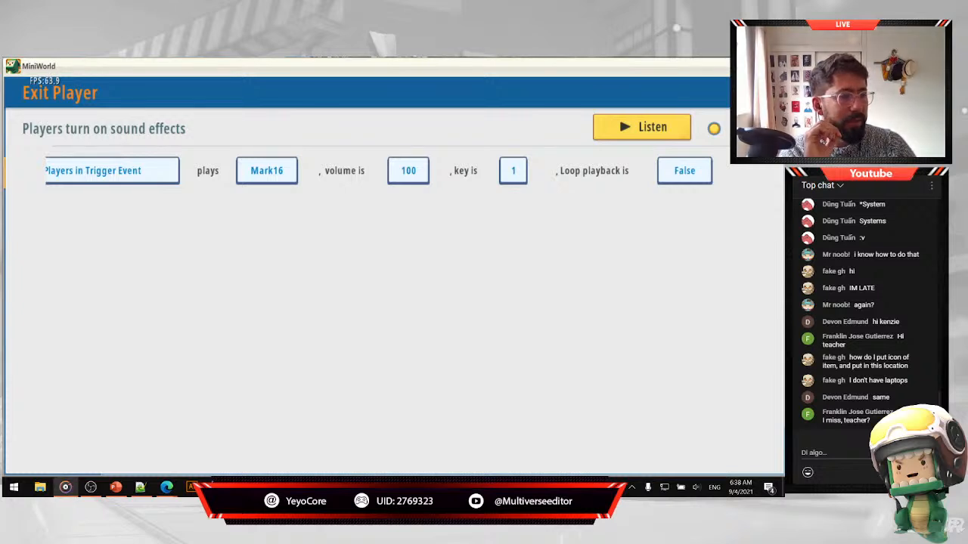
click(624, 133)
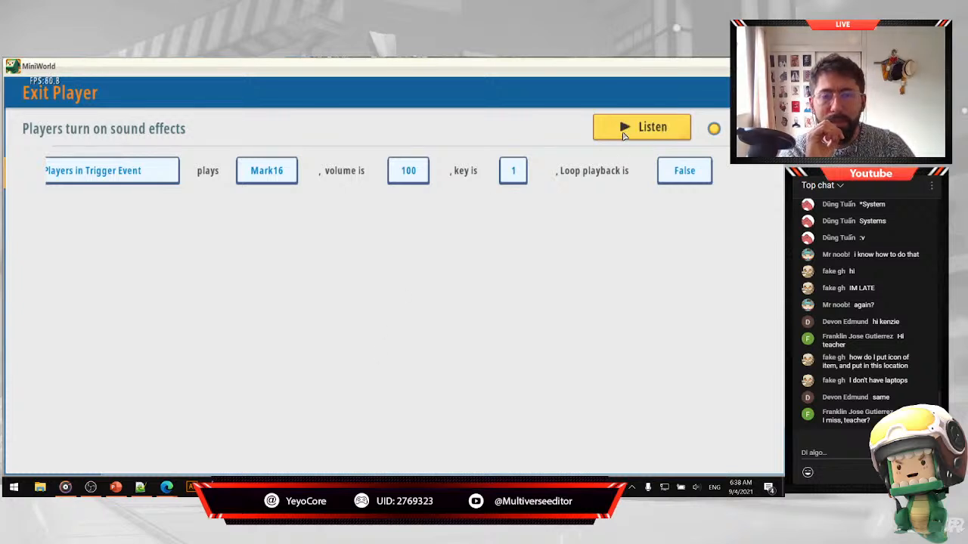
click(626, 133)
click(625, 134)
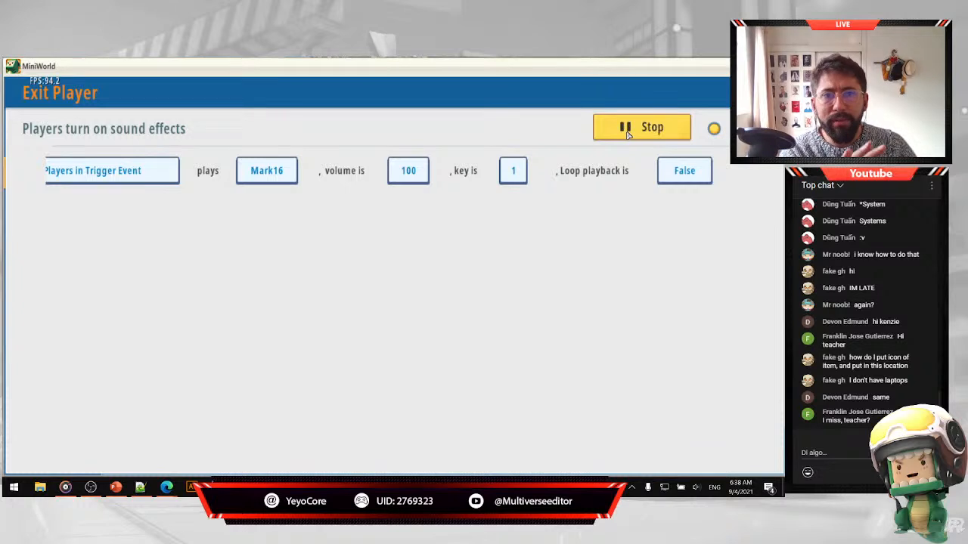
click(626, 134)
click(626, 134)
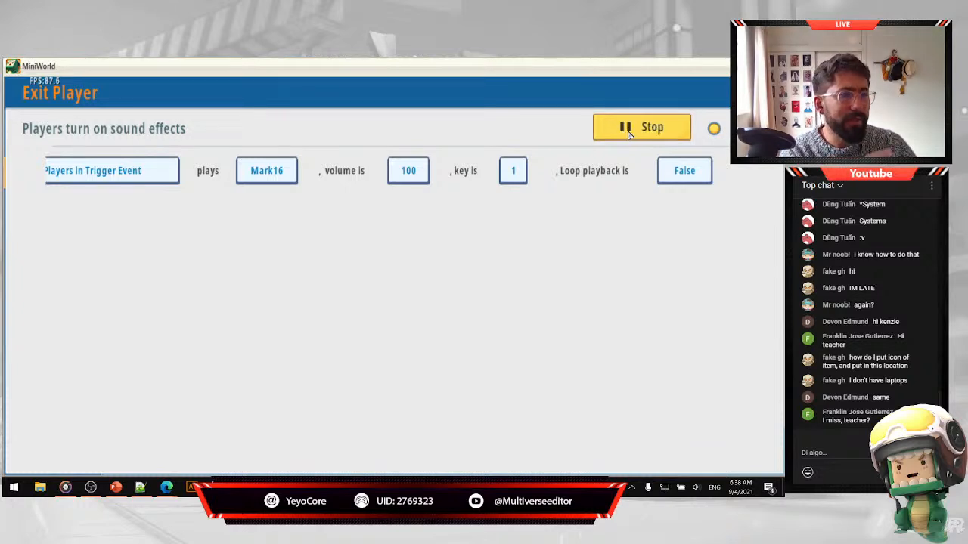
Browse the sound-effect actions for the trigger, then back out without adding one.
click(767, 92)
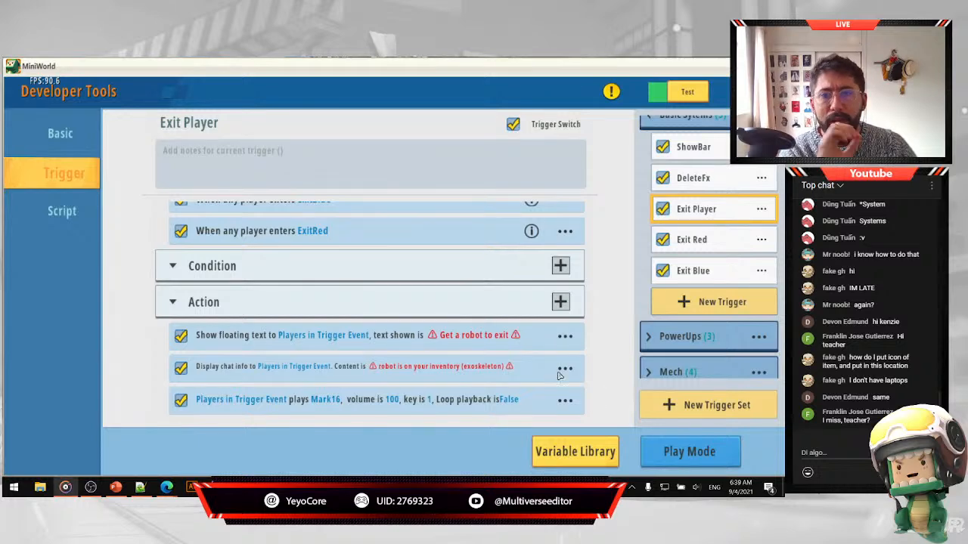
click(549, 305)
scroll(60, 322, down, 7)
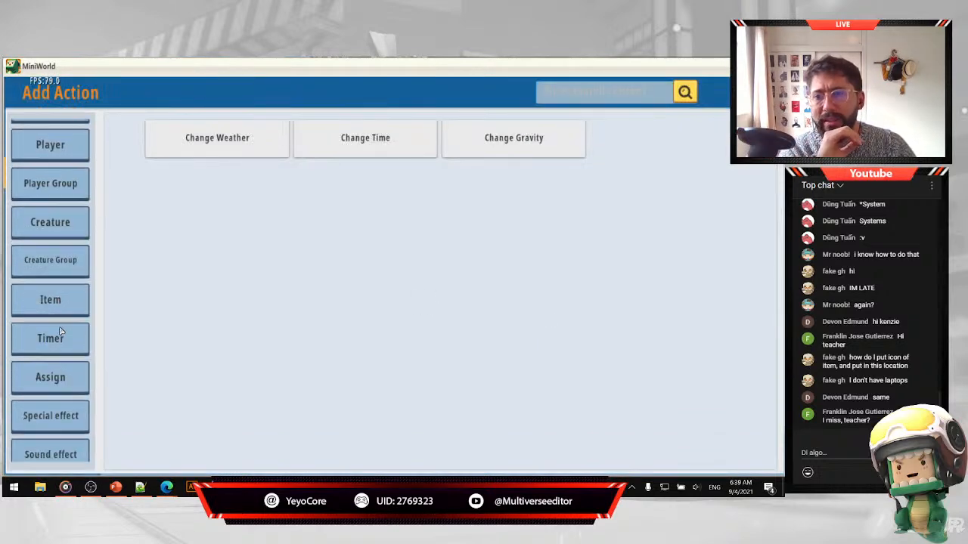
click(57, 291)
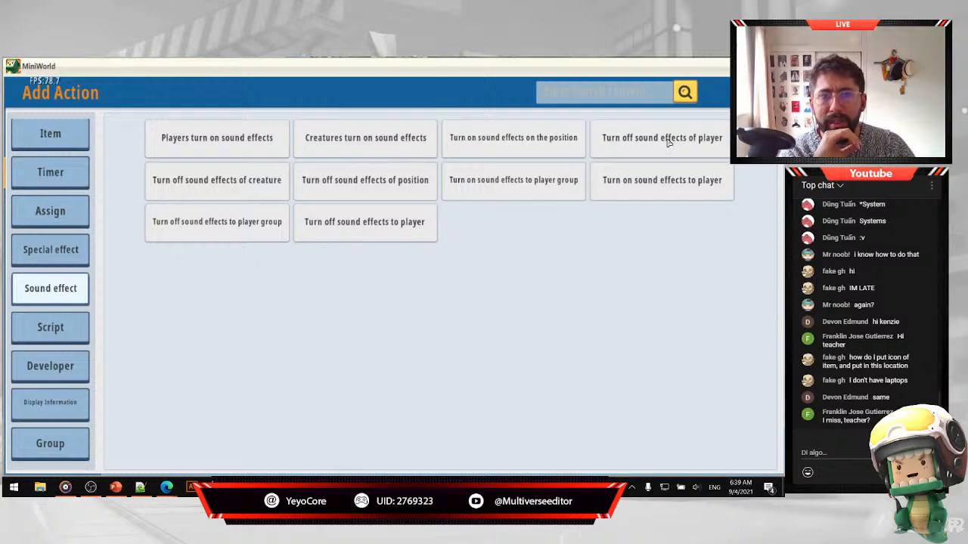
key(Escape)
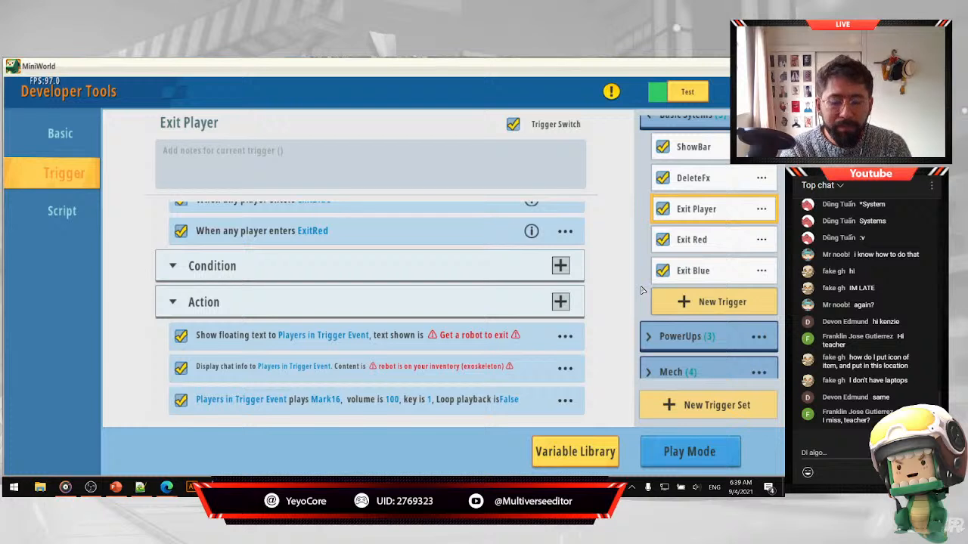
Switch back and forth between the Exit Red and Exit Blue triggers, ending on Exit Blue.
click(706, 249)
click(705, 280)
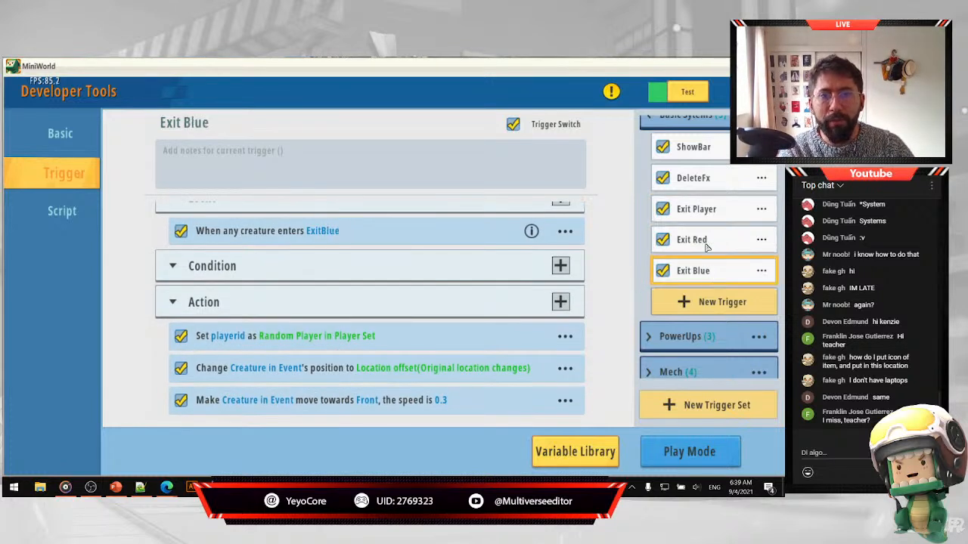
click(707, 248)
click(703, 277)
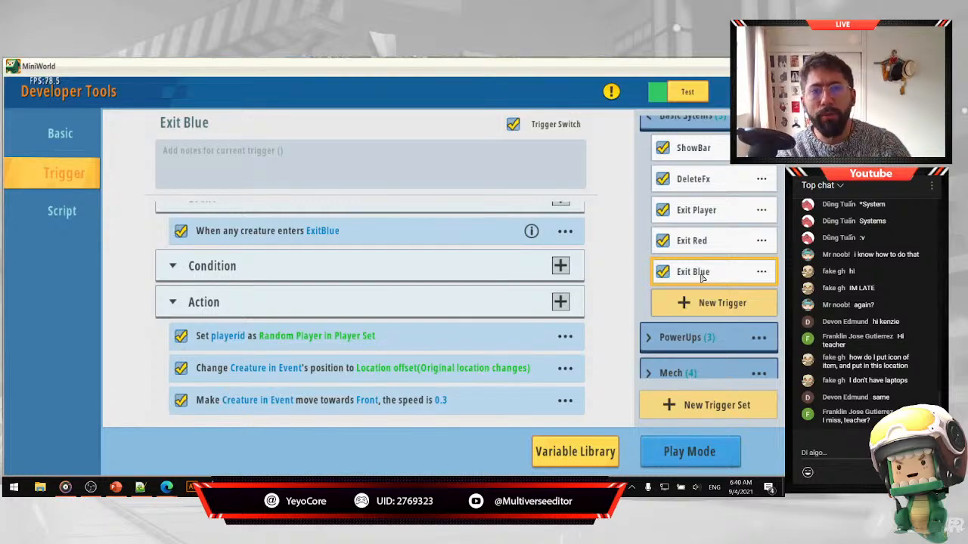
click(764, 92)
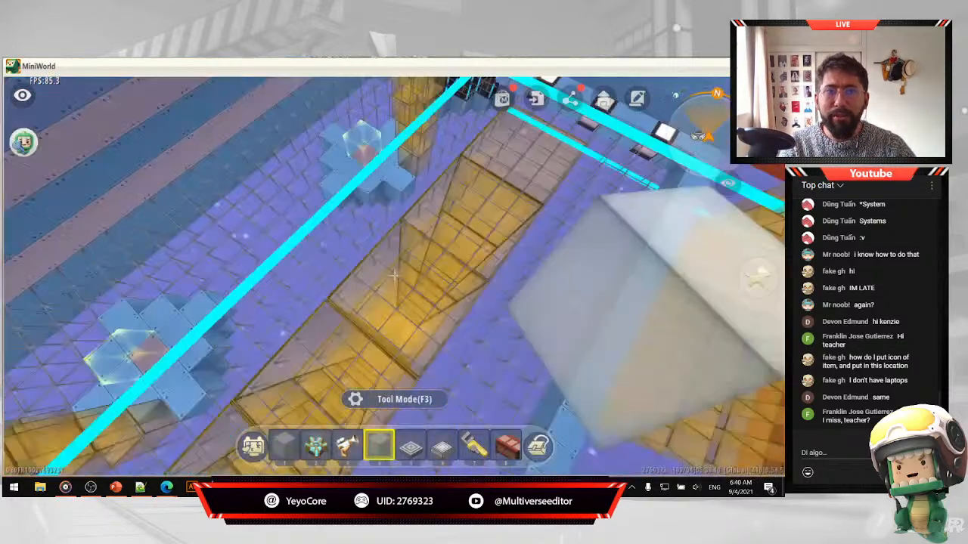
key(w)
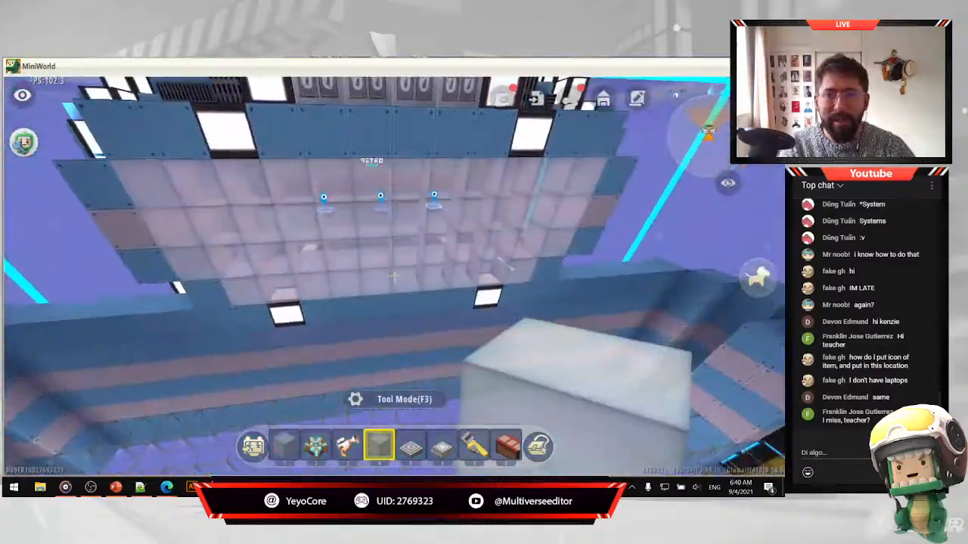
key(w)
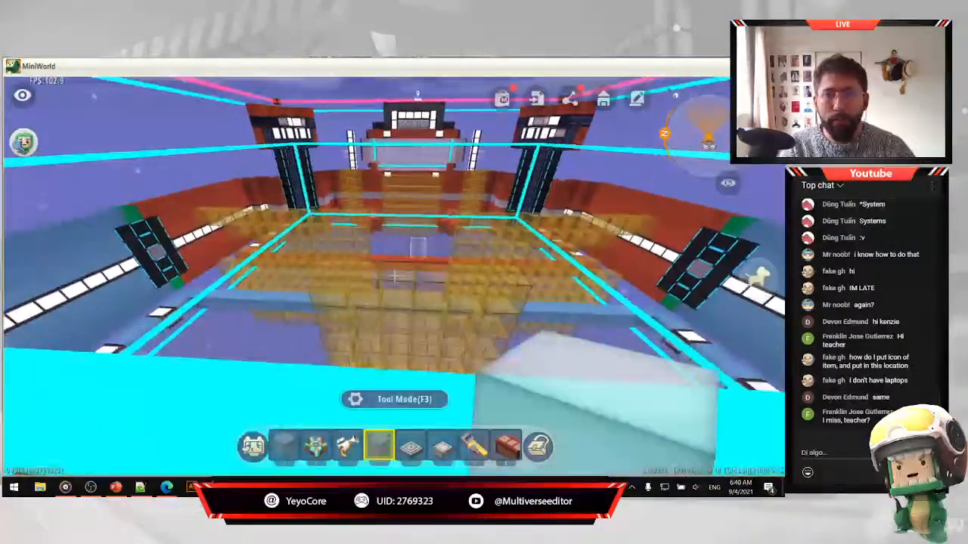
key(w)
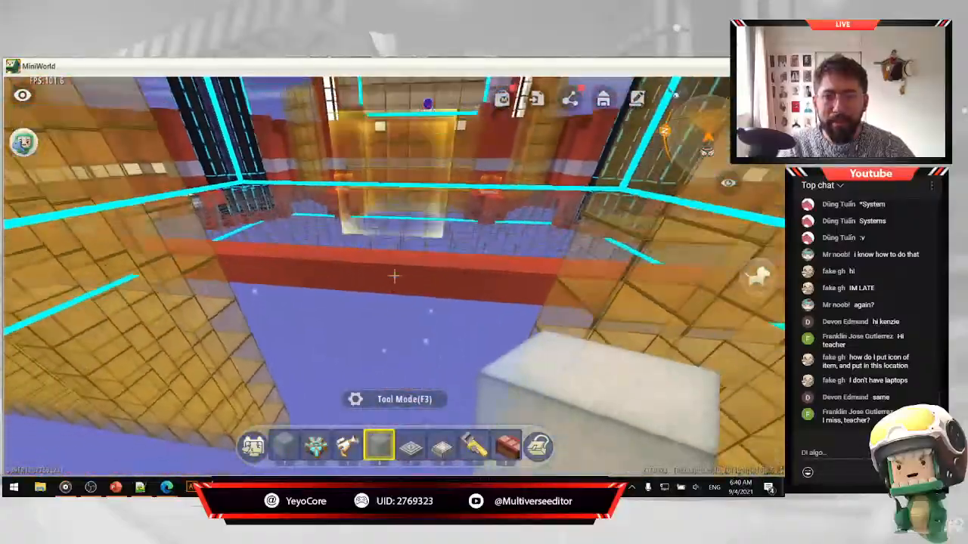
right_click(394, 276)
key(space)
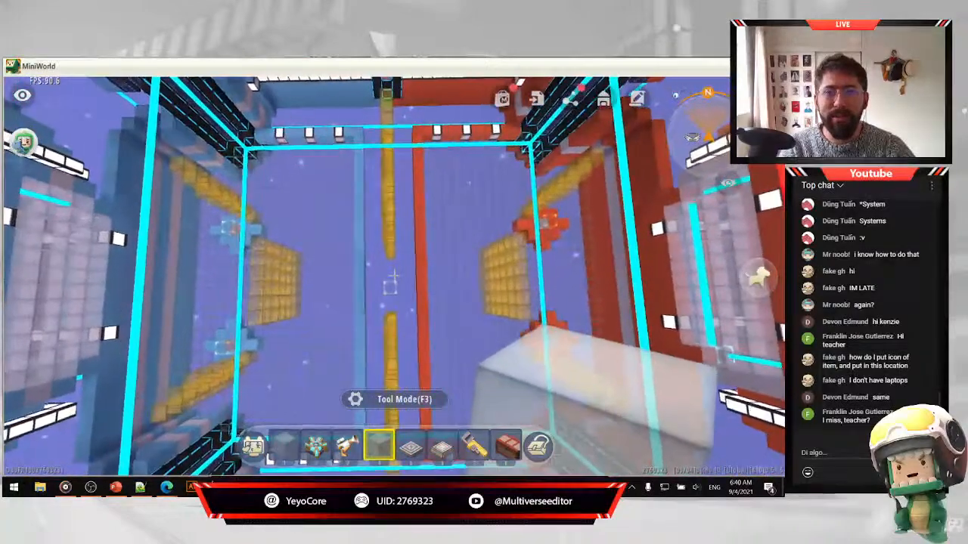
key(m)
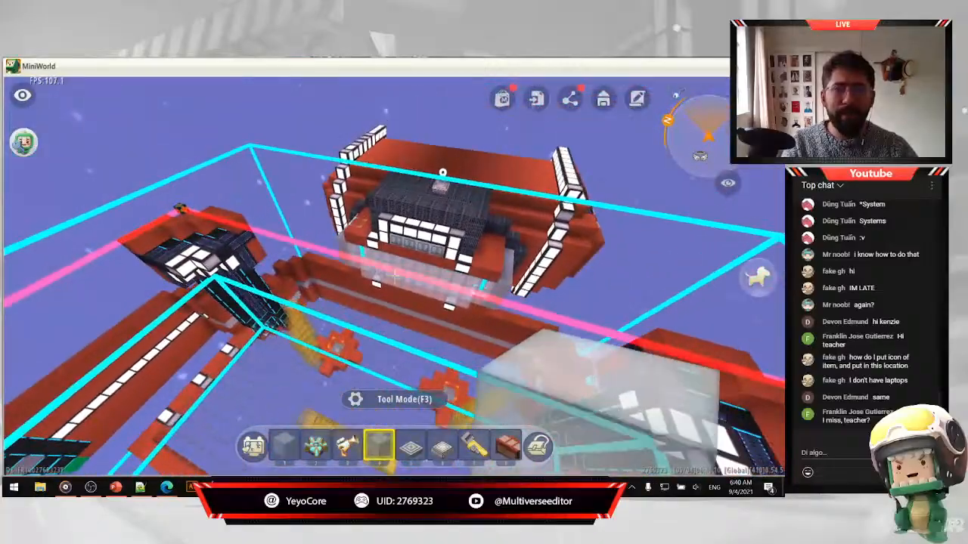
key(w)
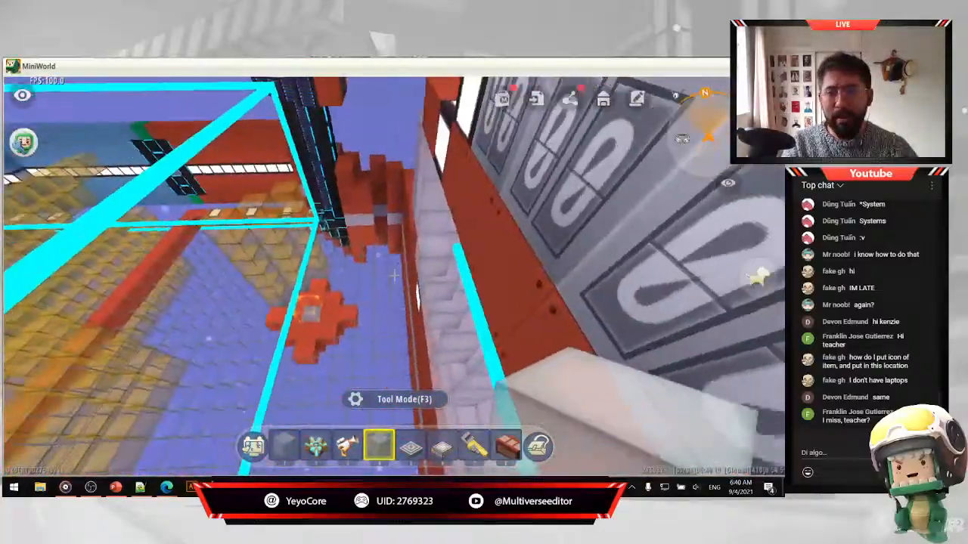
key(m)
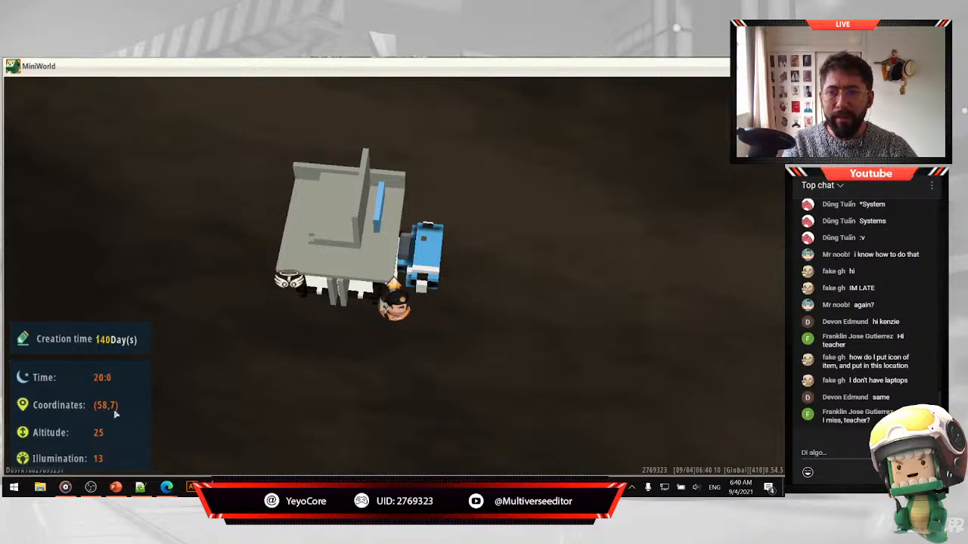
key(m)
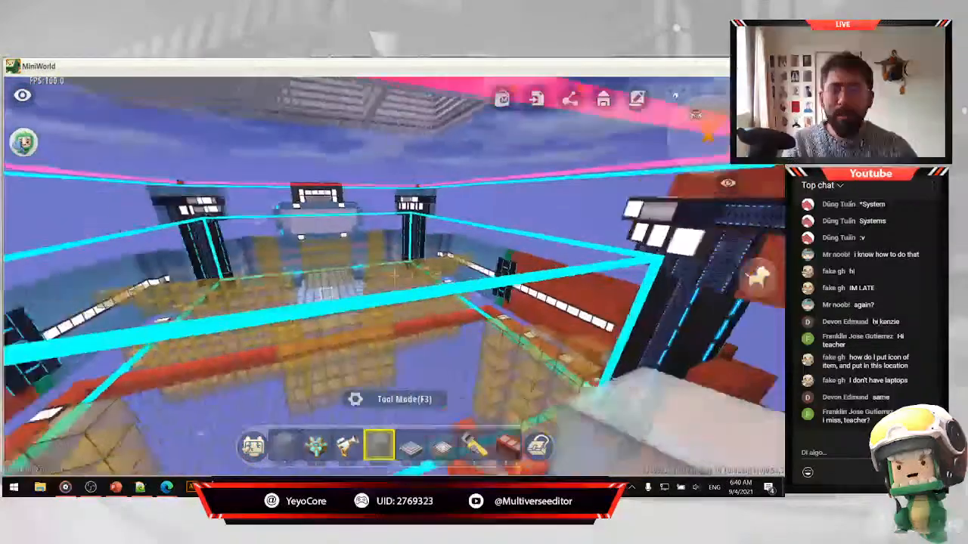
key(Escape)
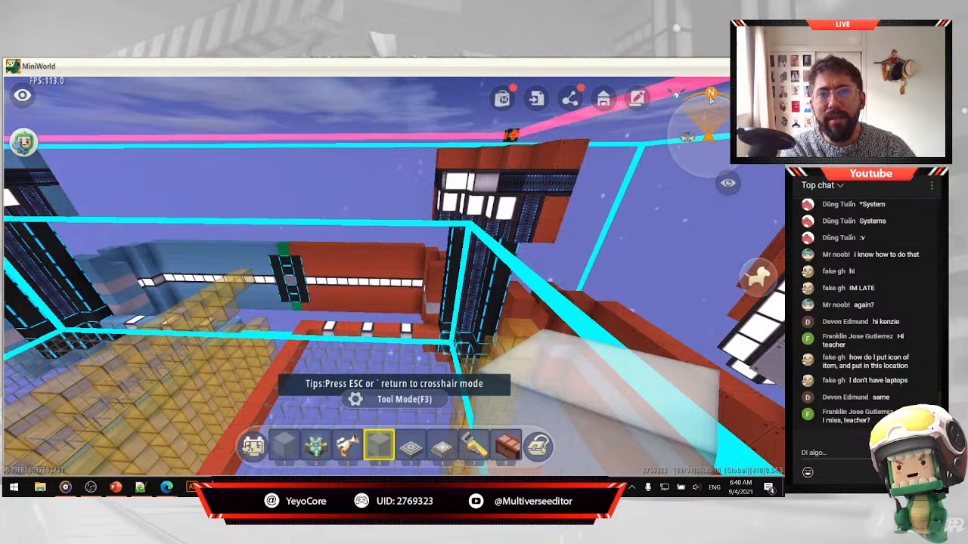
key(Escape)
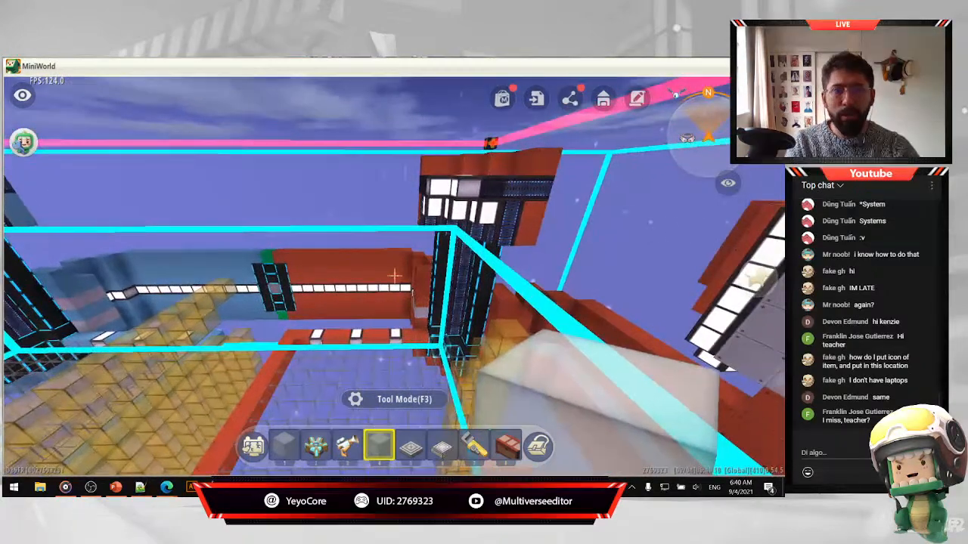
key(Escape)
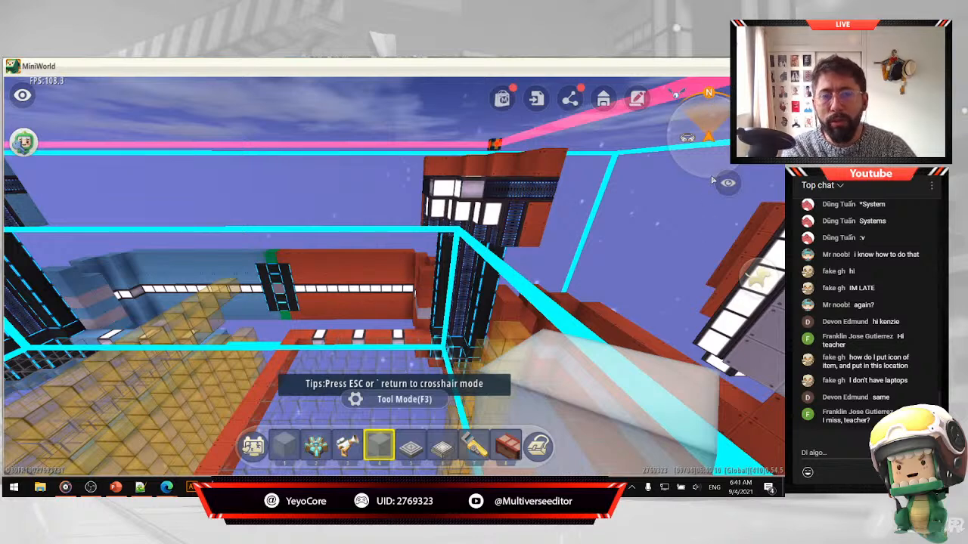
key(Escape)
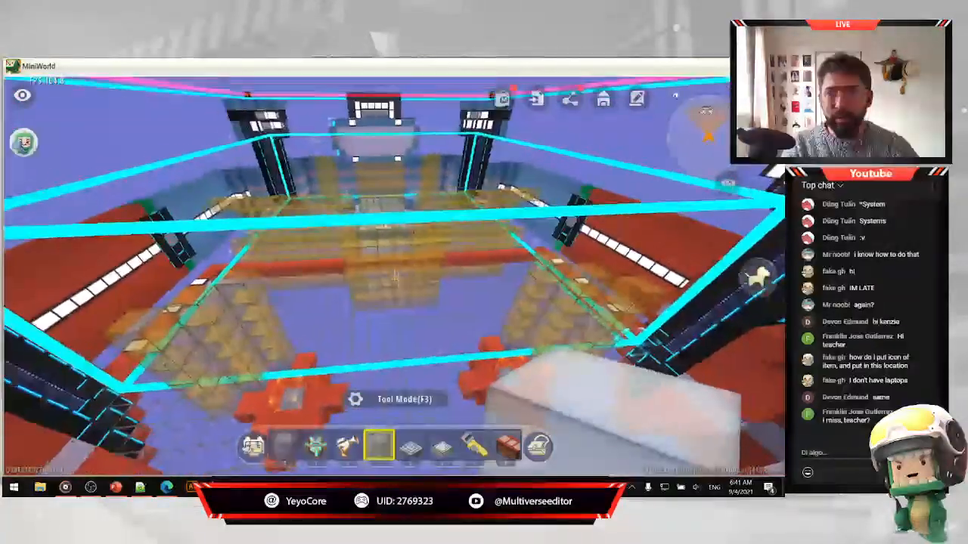
key(m)
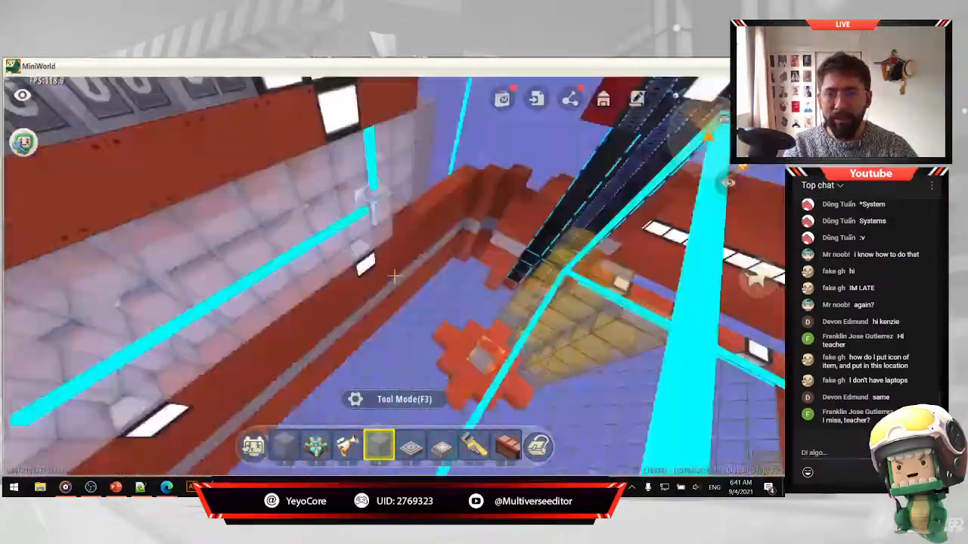
key(a)
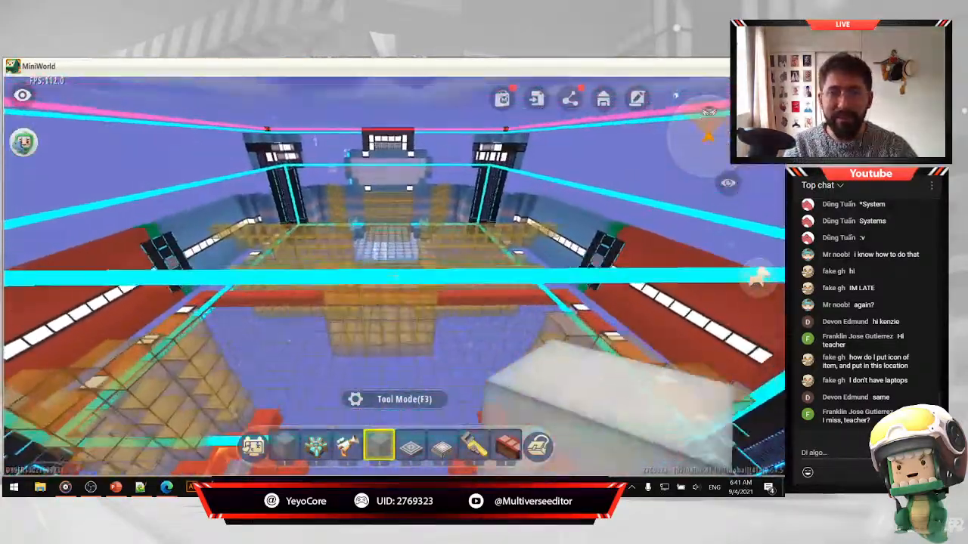
key(w)
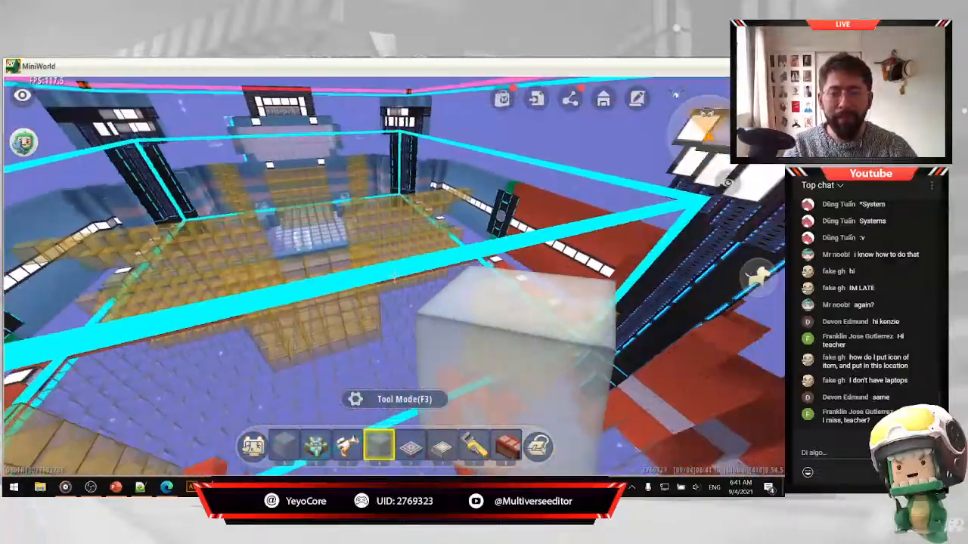
key(s)
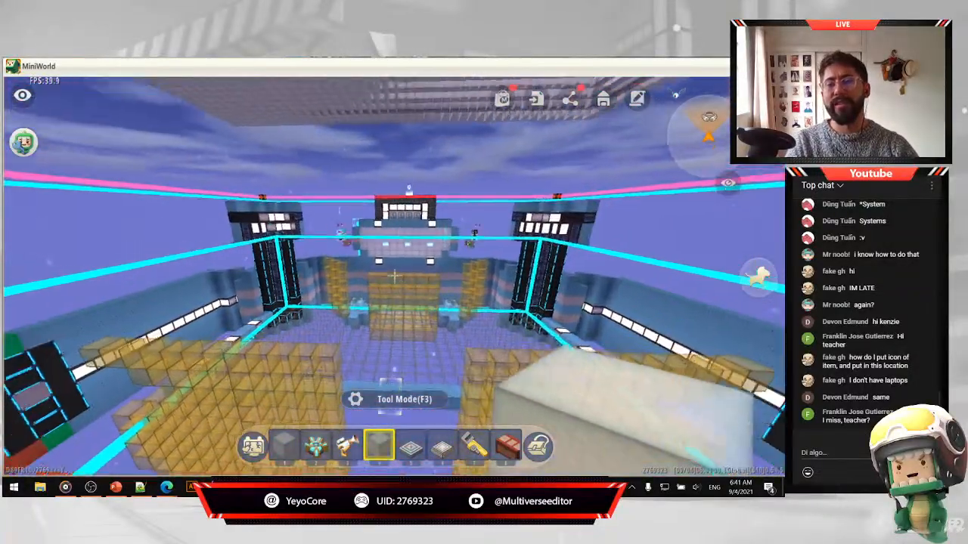
key(space)
key(w)
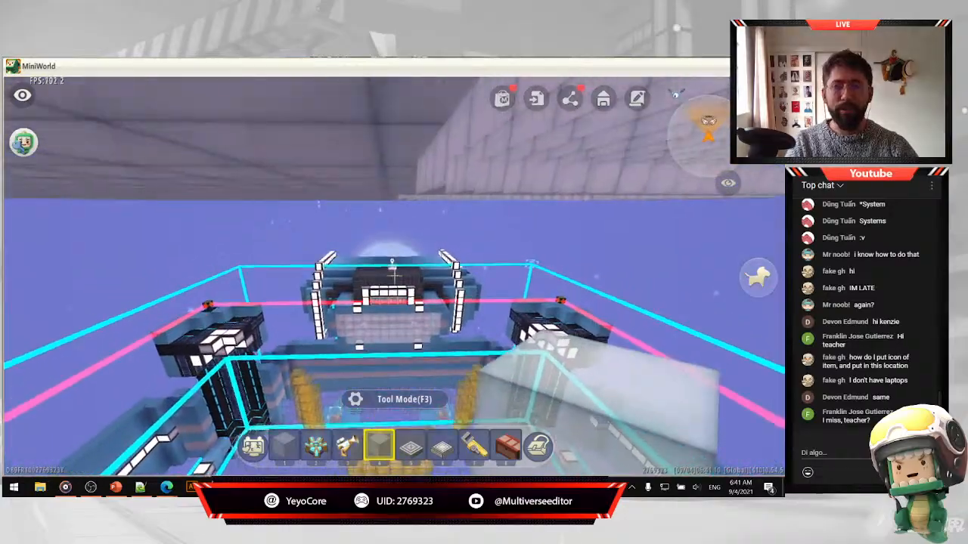
key(w)
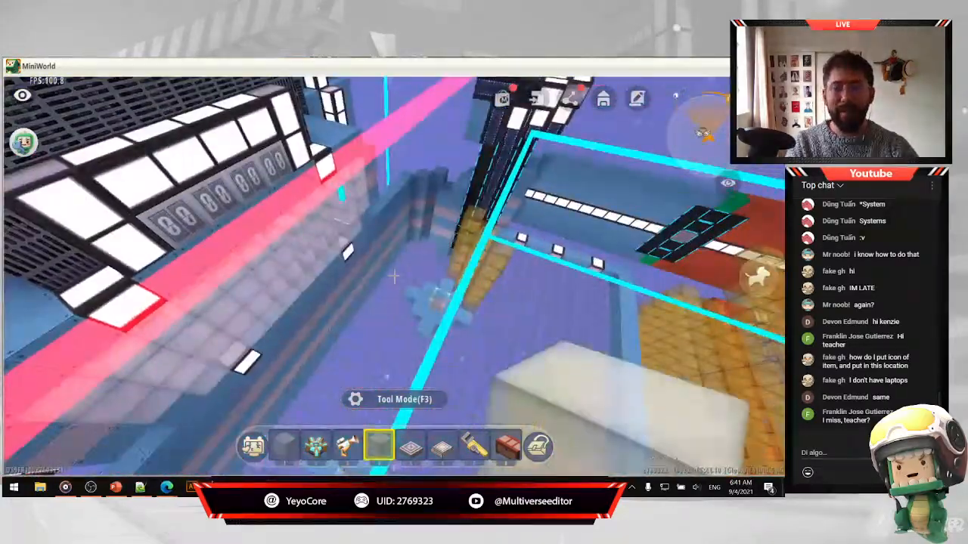
key(Escape)
Open Exit Red in the trigger editor and dismiss its Rename prompt, keeping the name.
click(600, 101)
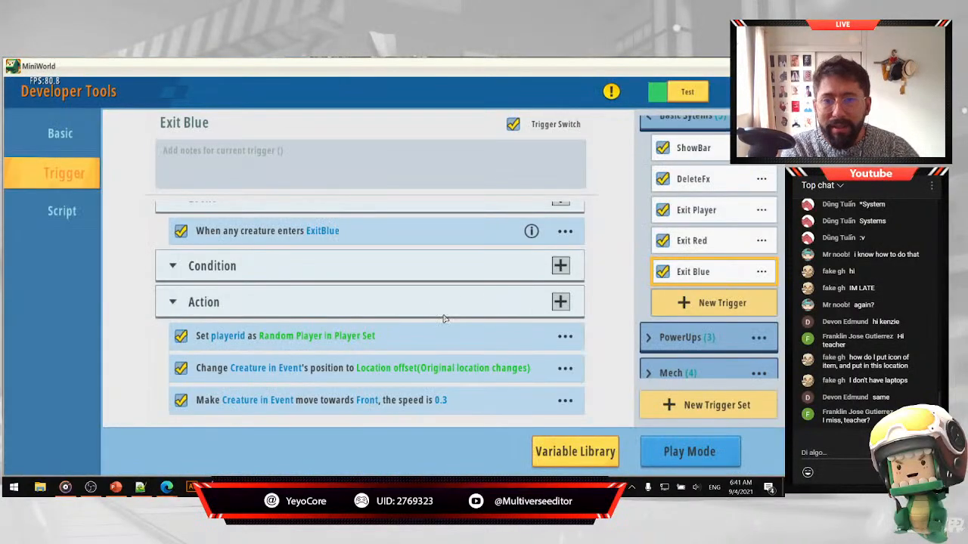
scroll(478, 340, up, 1)
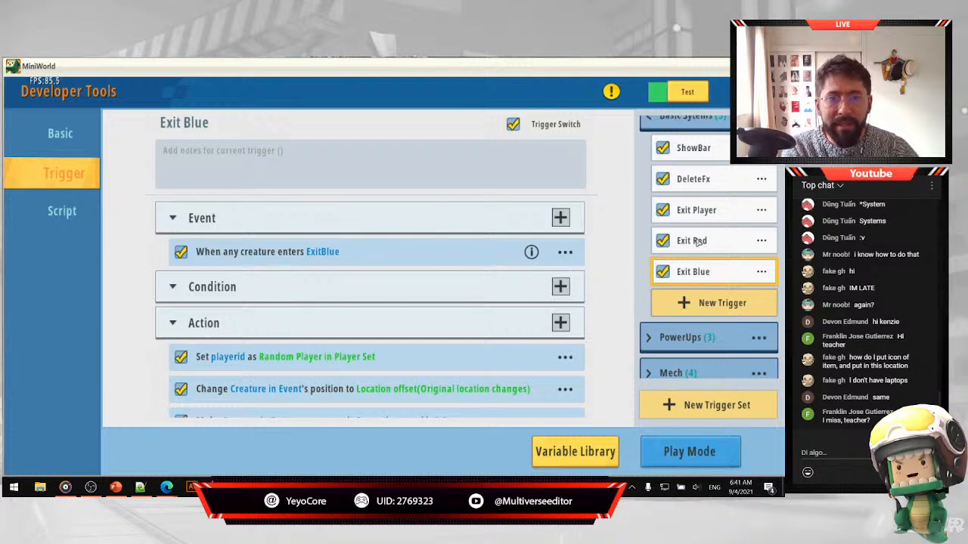
click(697, 240)
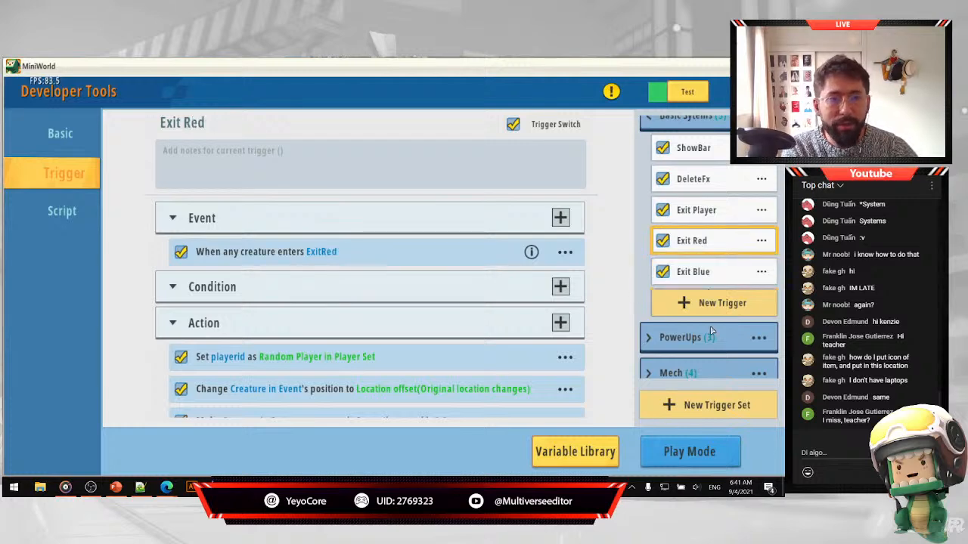
click(761, 240)
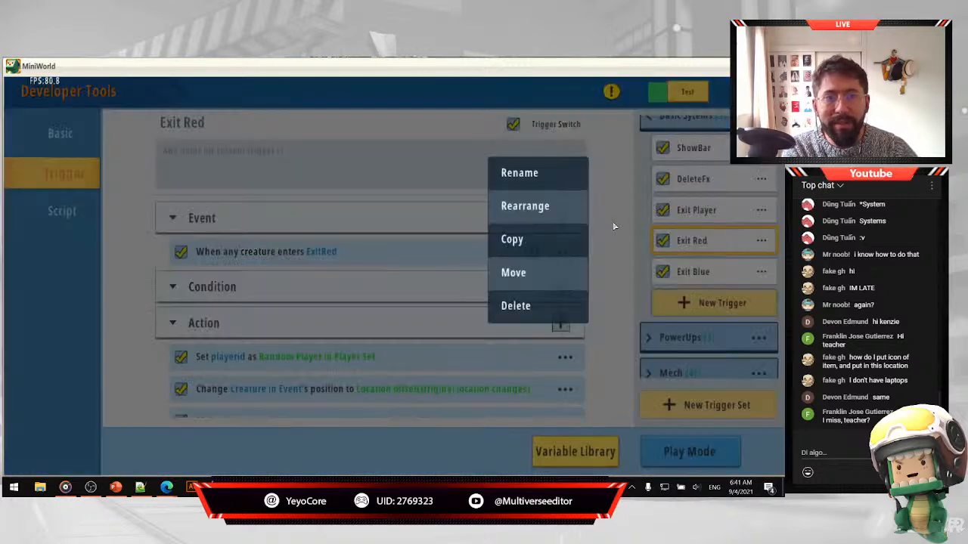
click(529, 174)
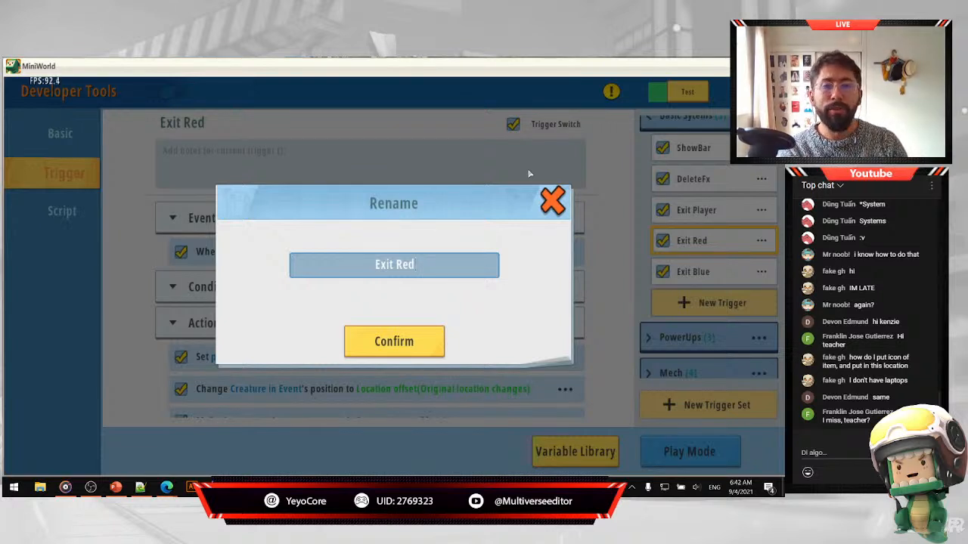
click(556, 202)
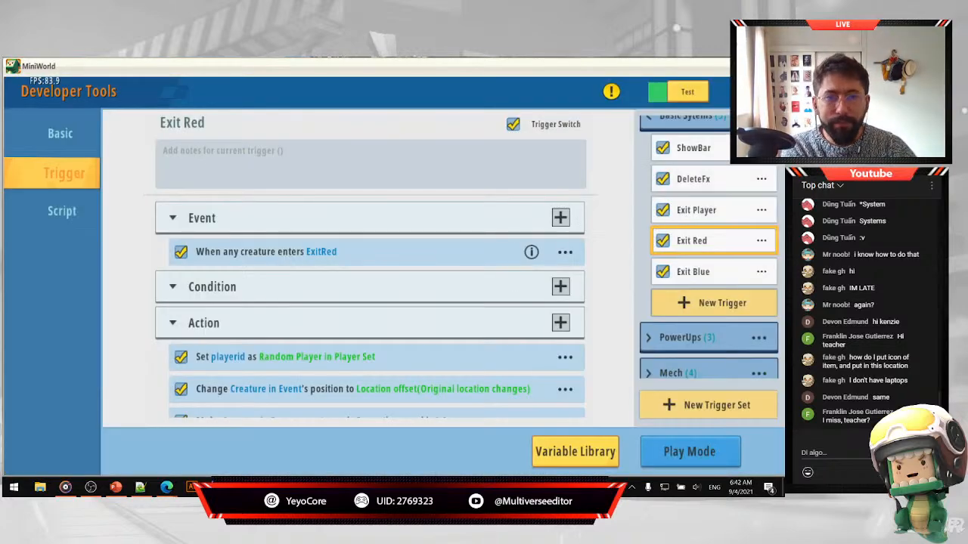
click(560, 217)
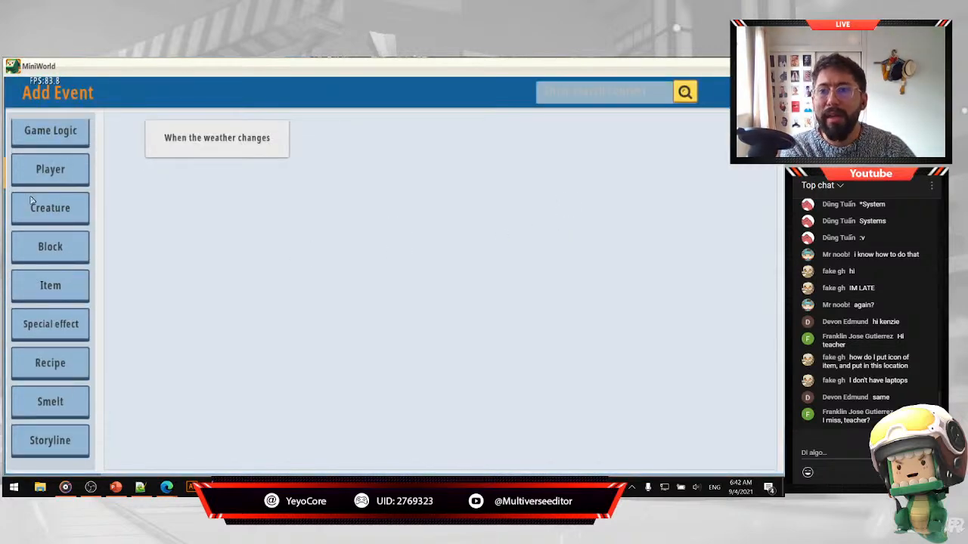
drag(55, 136, 65, 219)
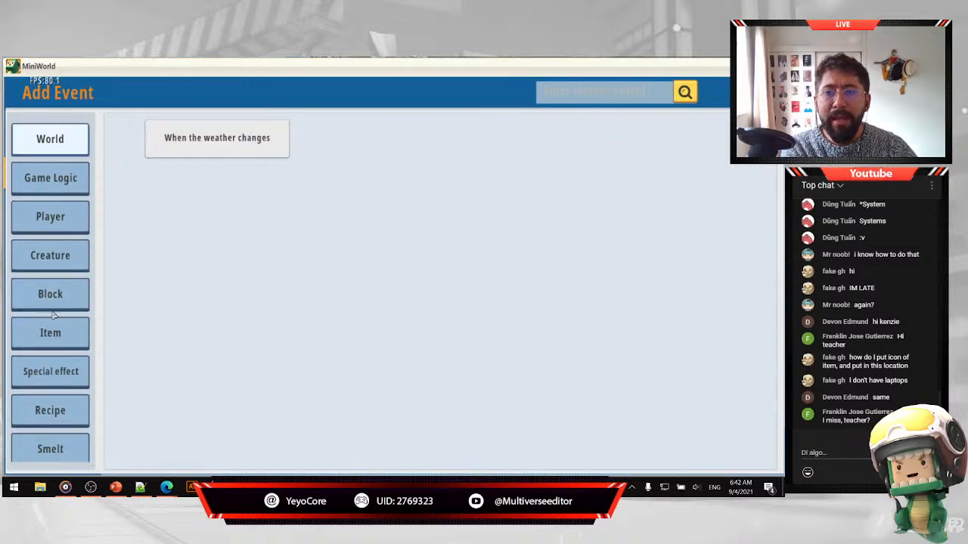
click(63, 254)
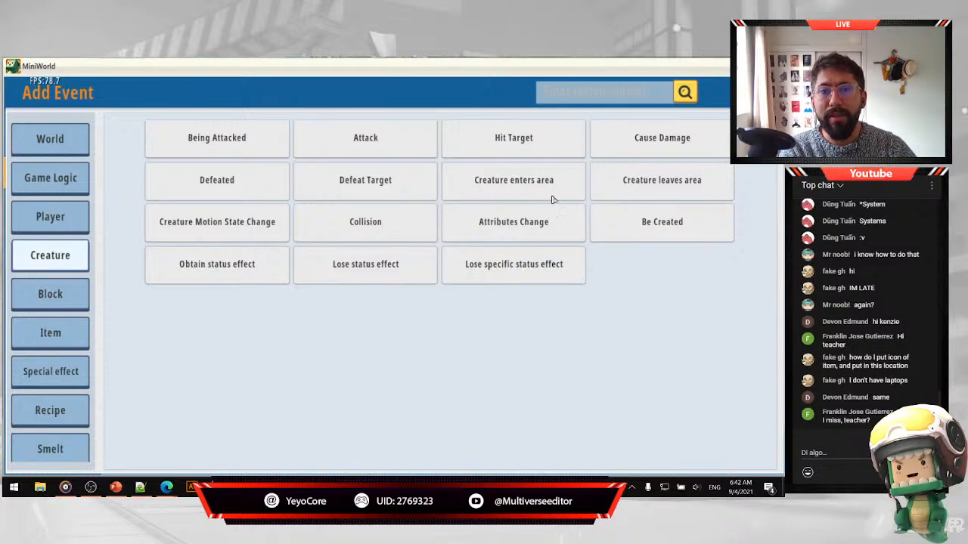
click(762, 93)
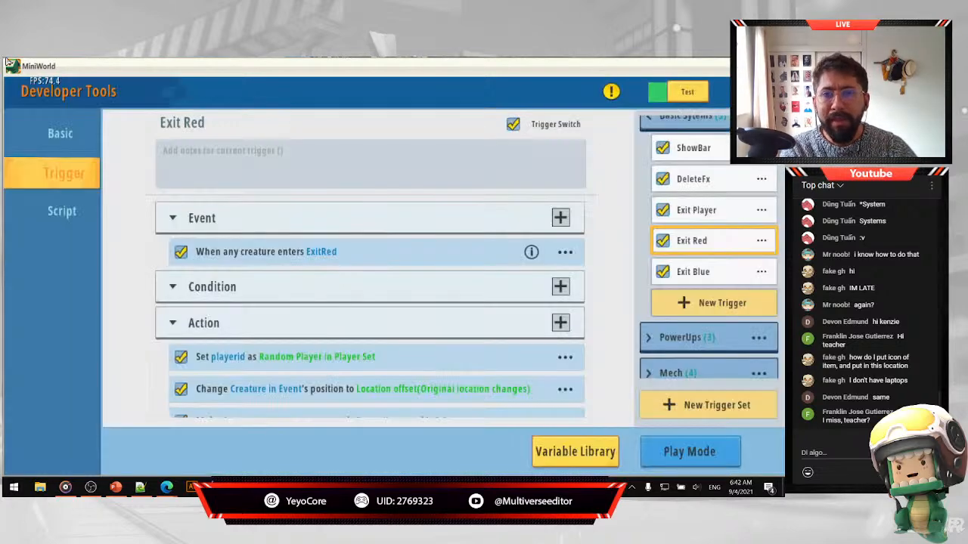
click(339, 253)
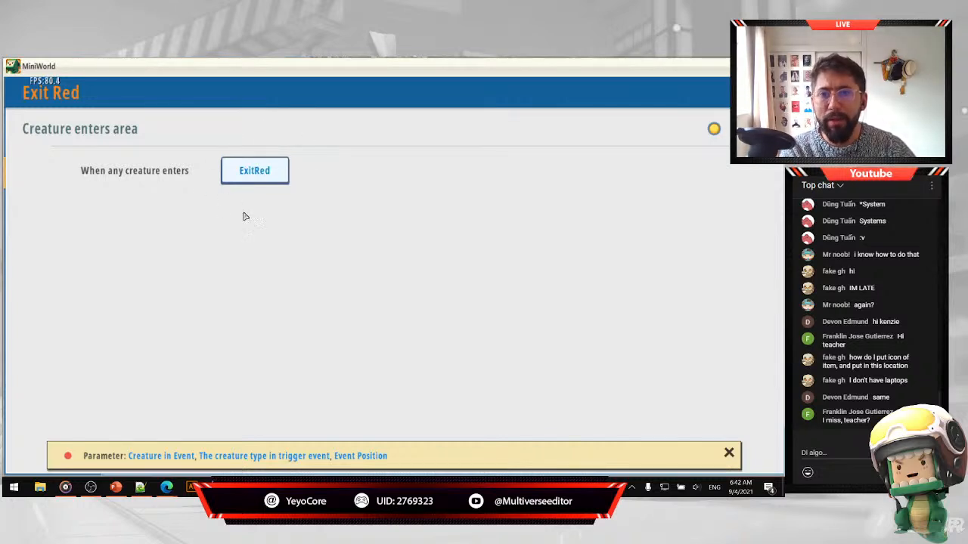
click(705, 121)
scroll(394, 276, down, 1)
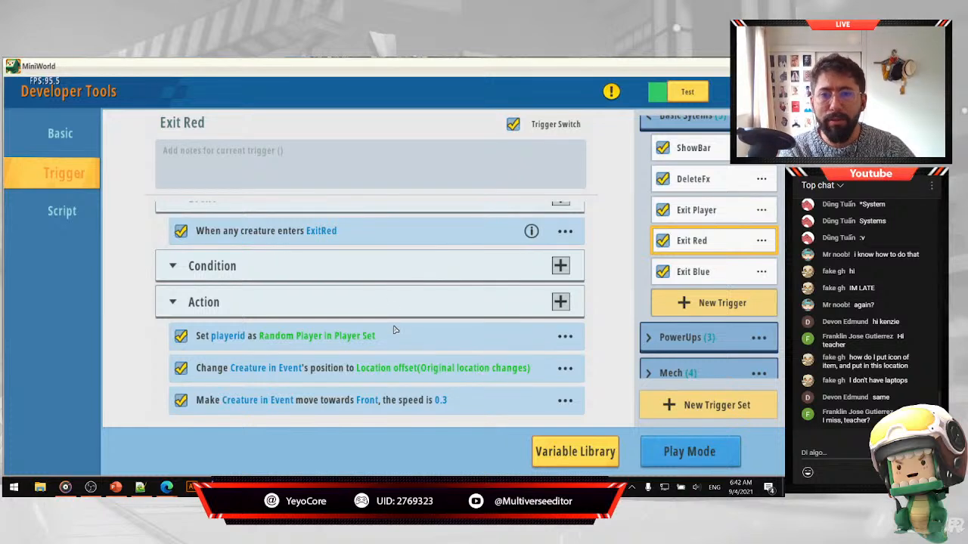
scroll(387, 345, down, 1)
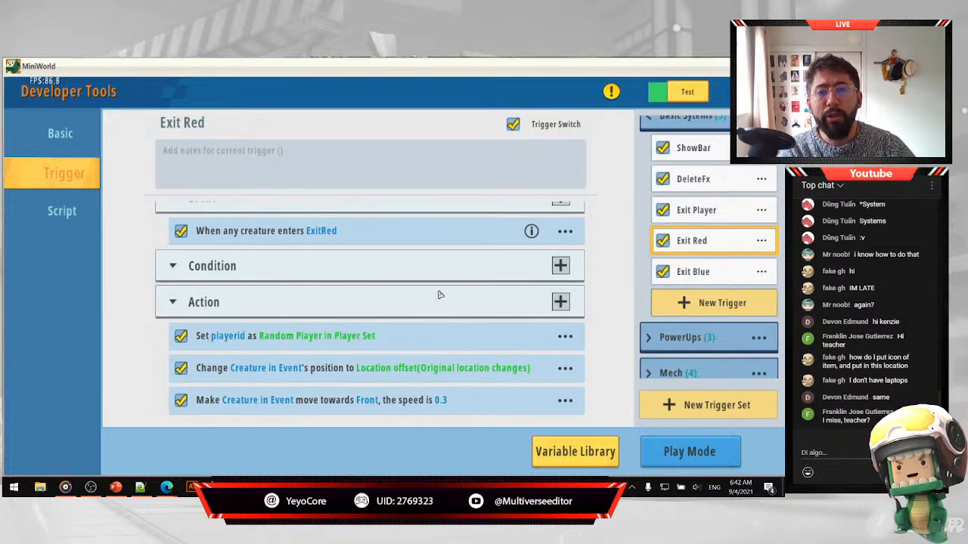
click(560, 301)
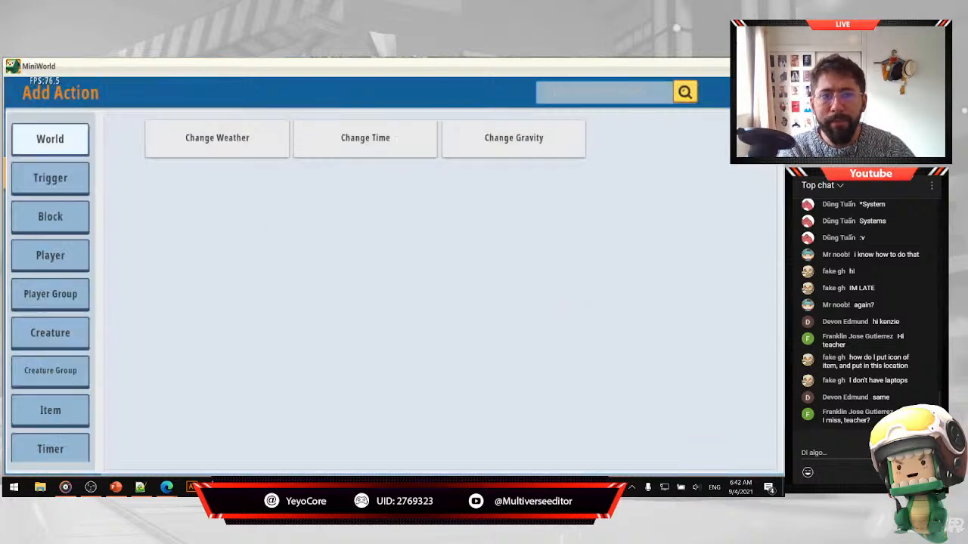
click(762, 92)
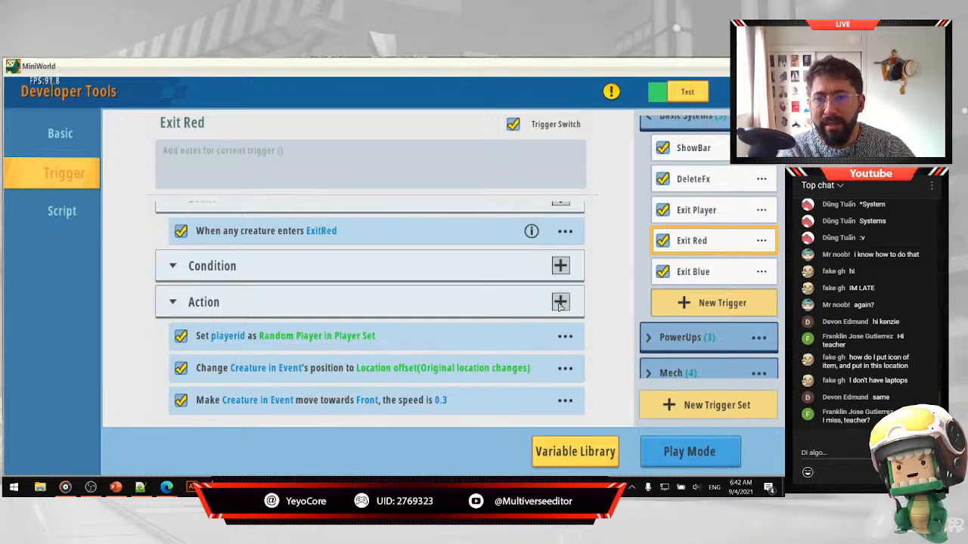
click(559, 303)
scroll(50, 349, down, 3)
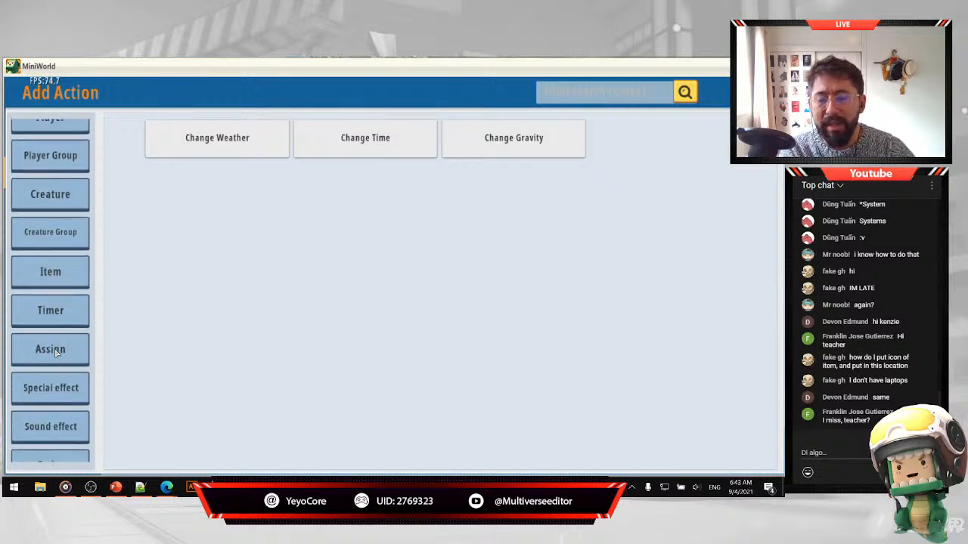
scroll(55, 348, down, 1)
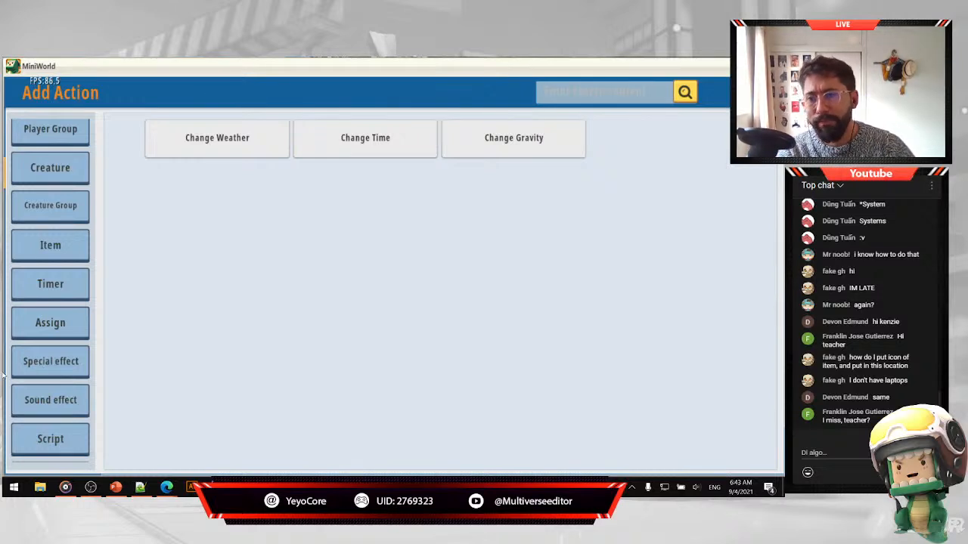
click(58, 334)
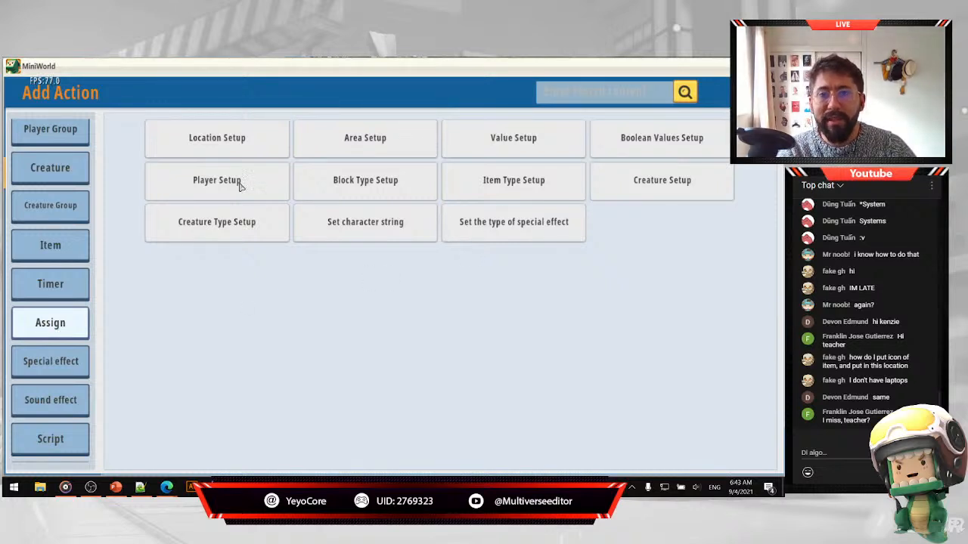
click(762, 92)
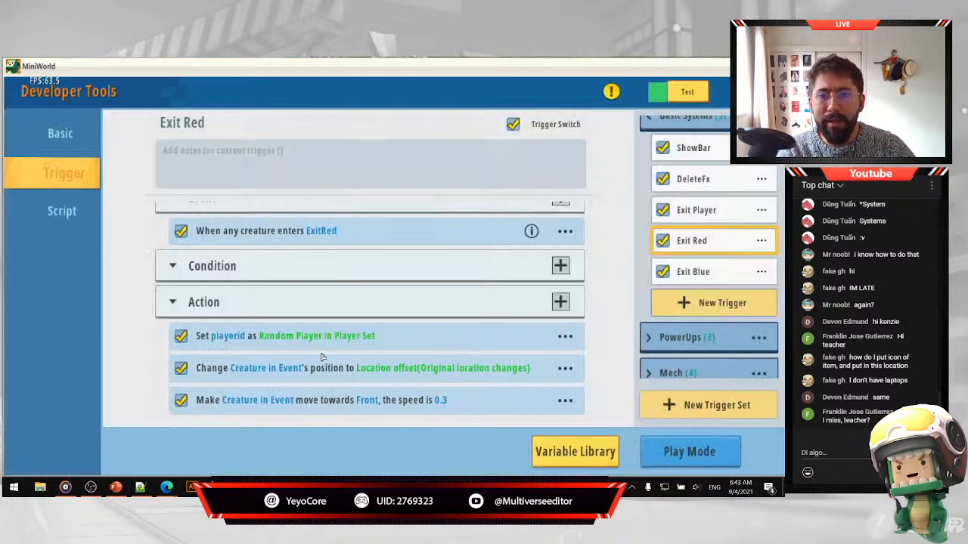
Open Exit Red's Set playerid action and inspect the playerid variable without changing it.
click(333, 330)
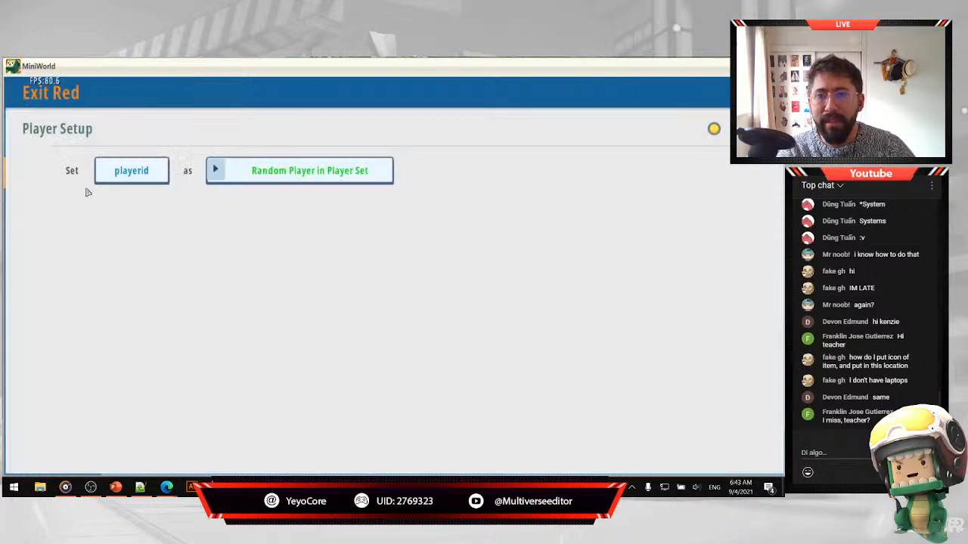
click(142, 180)
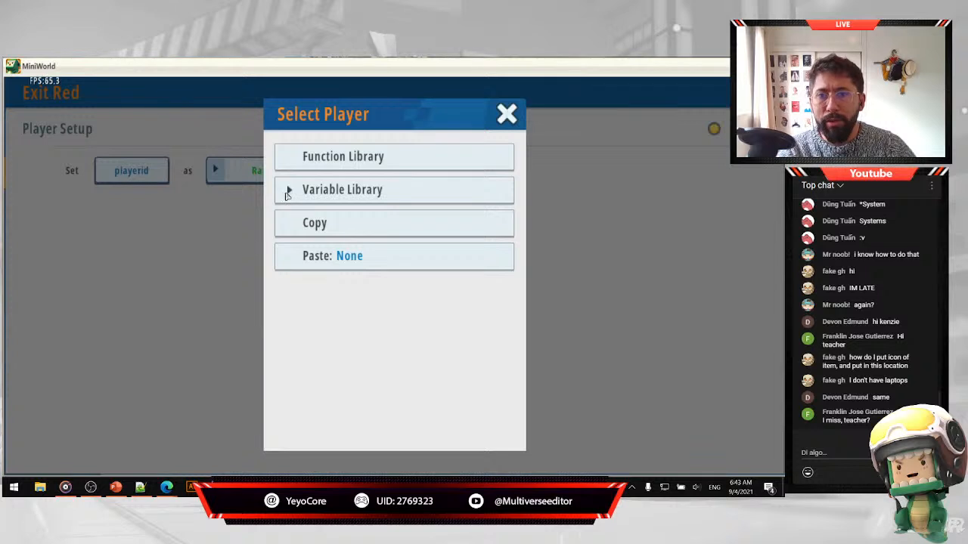
click(288, 193)
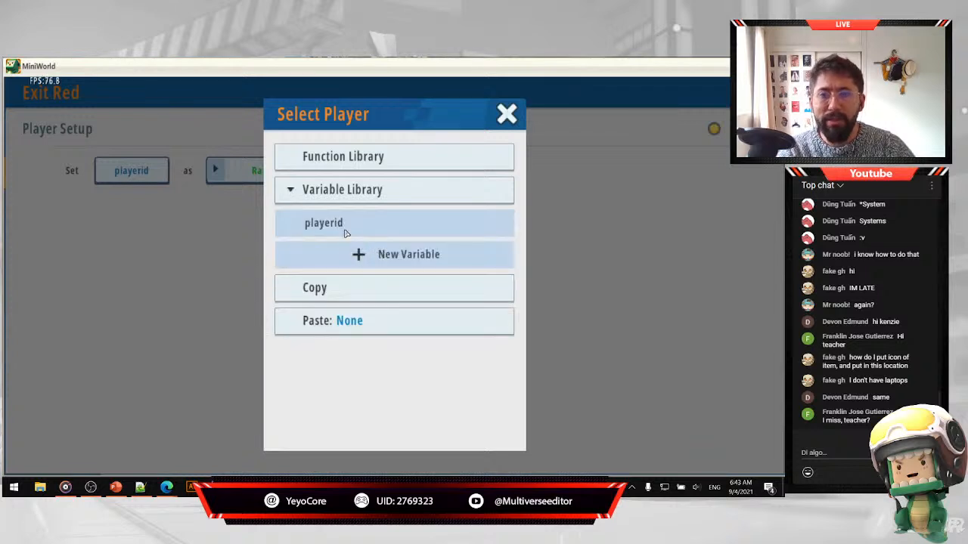
click(508, 119)
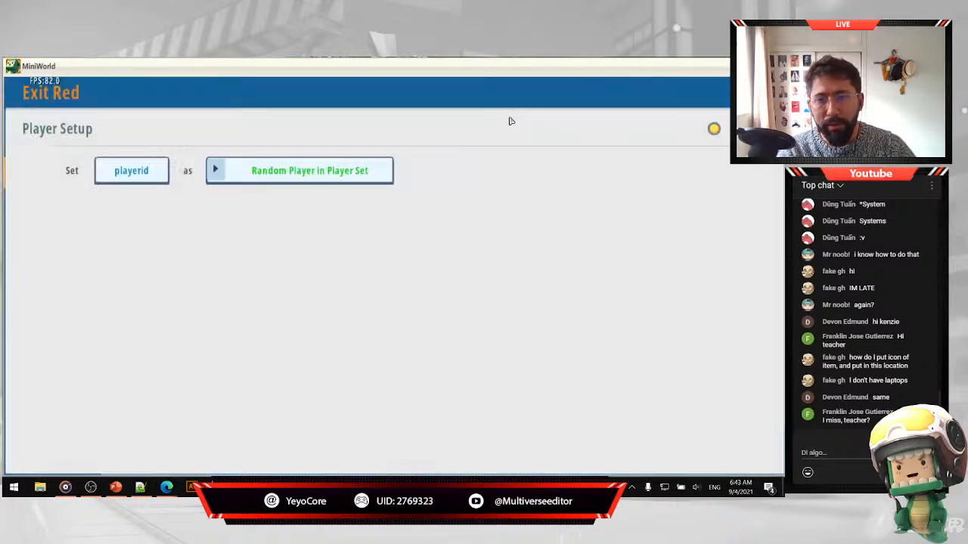
Set the player value to Random Player in Player Set from the Player Group functions.
click(218, 177)
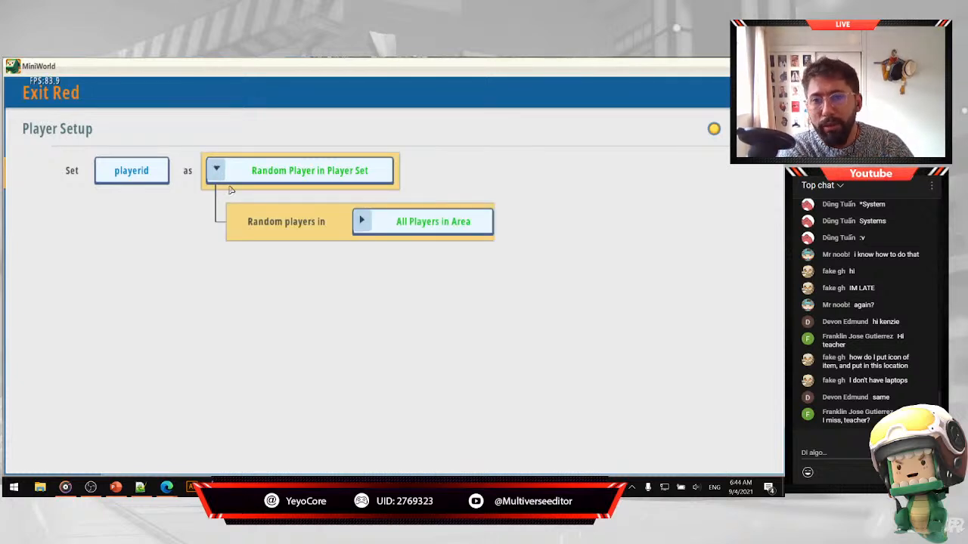
click(303, 171)
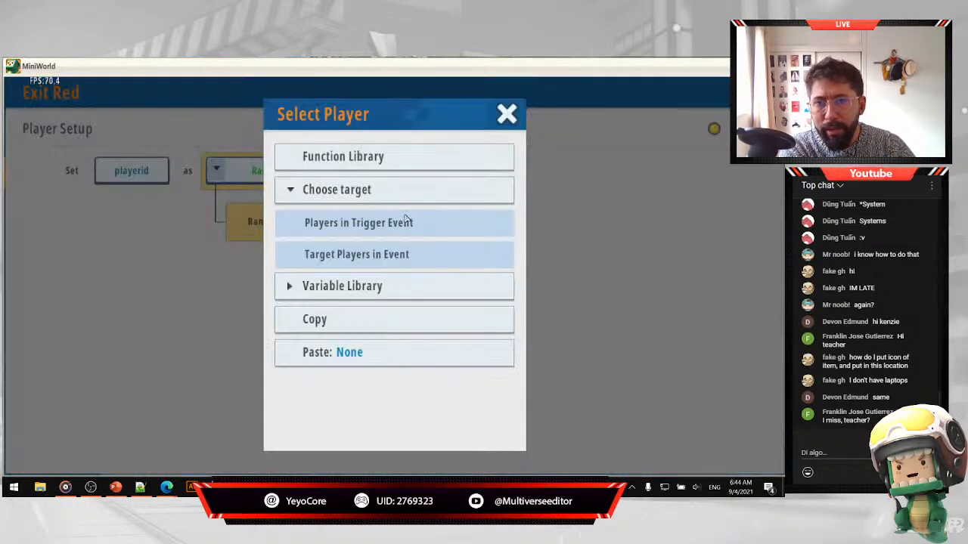
click(503, 118)
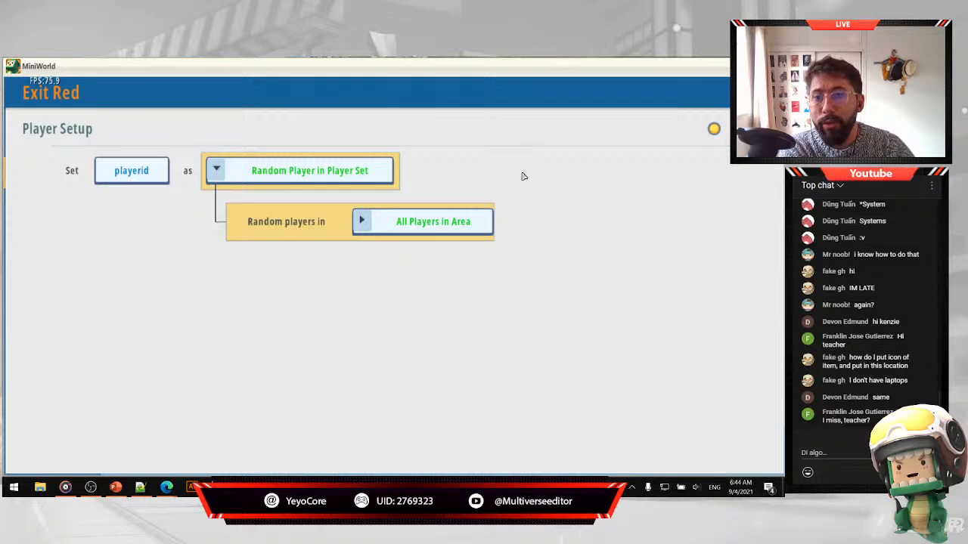
click(337, 172)
click(391, 156)
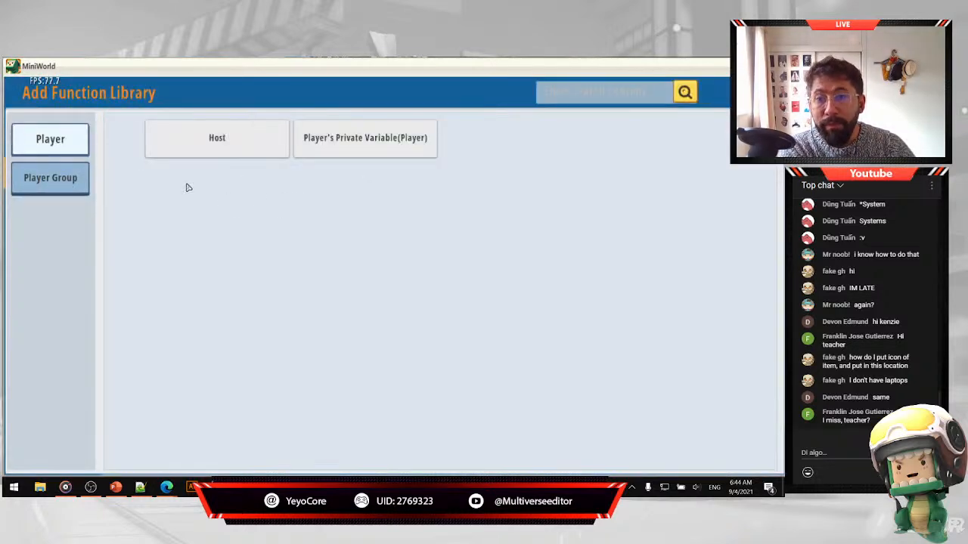
click(60, 180)
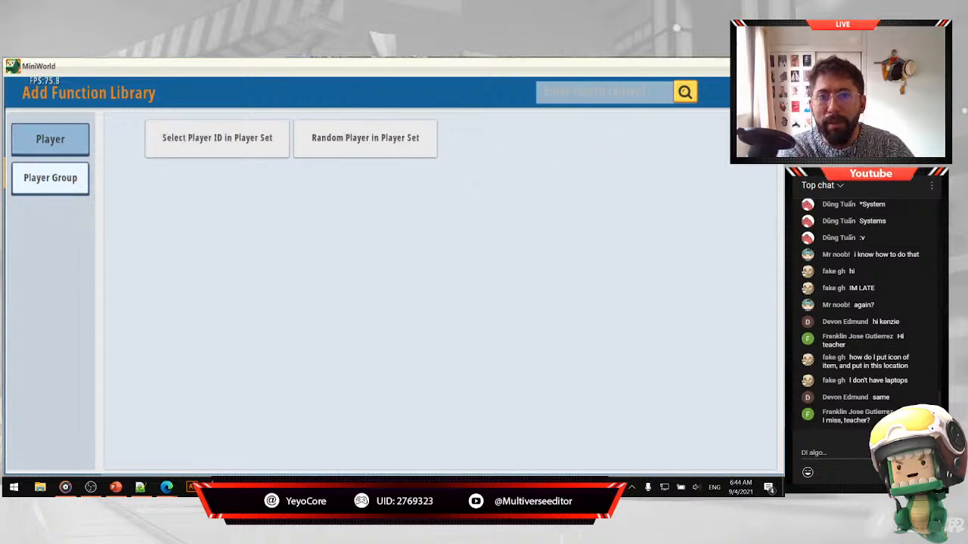
click(378, 138)
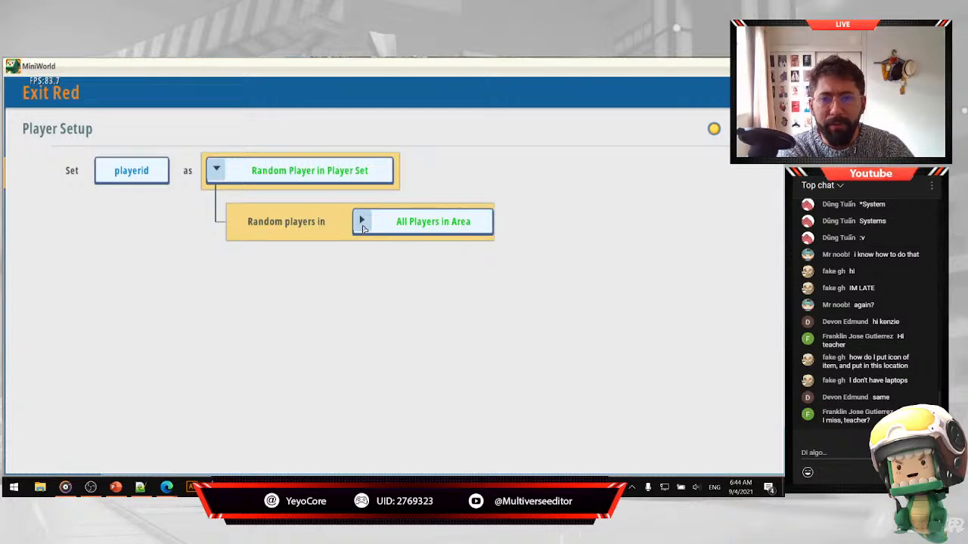
Make its player set All Players in Area and expand it to show the region.
click(426, 233)
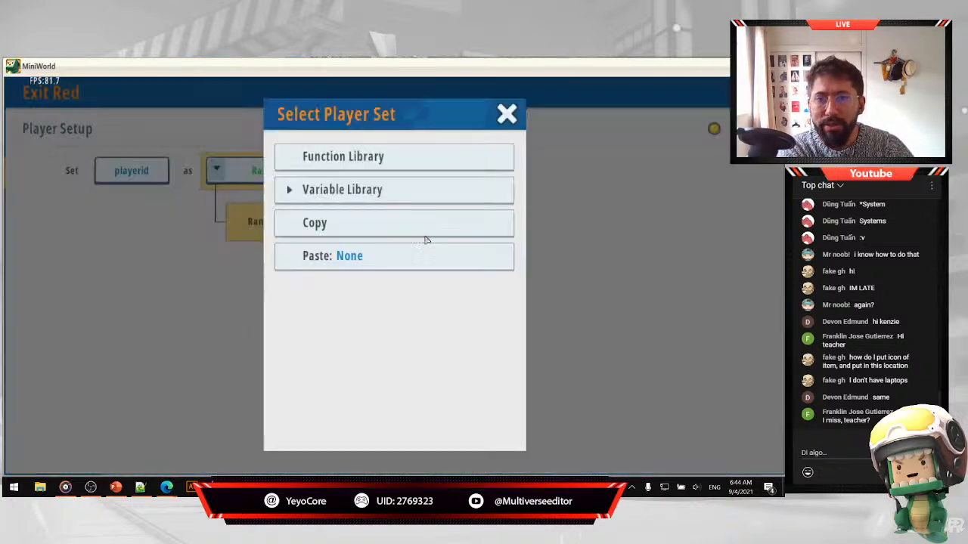
click(360, 162)
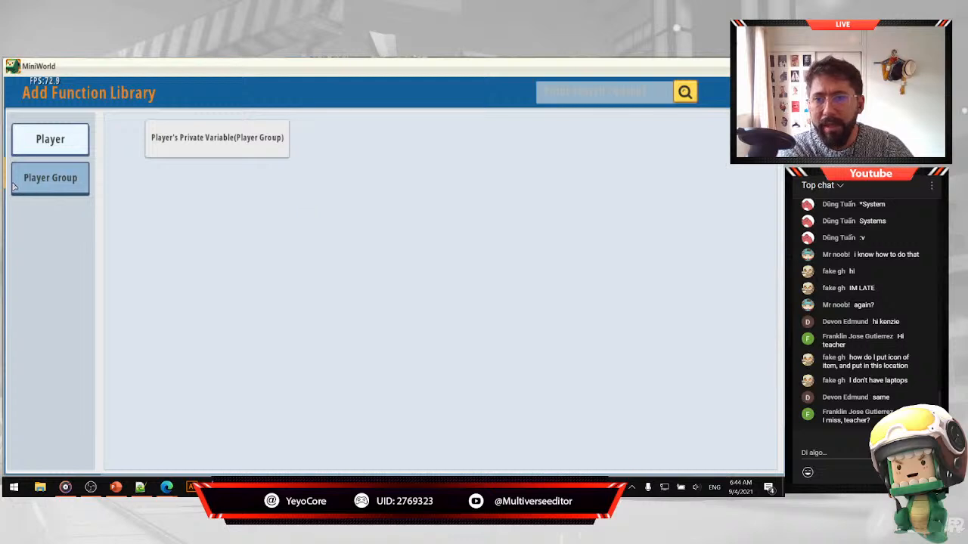
click(50, 139)
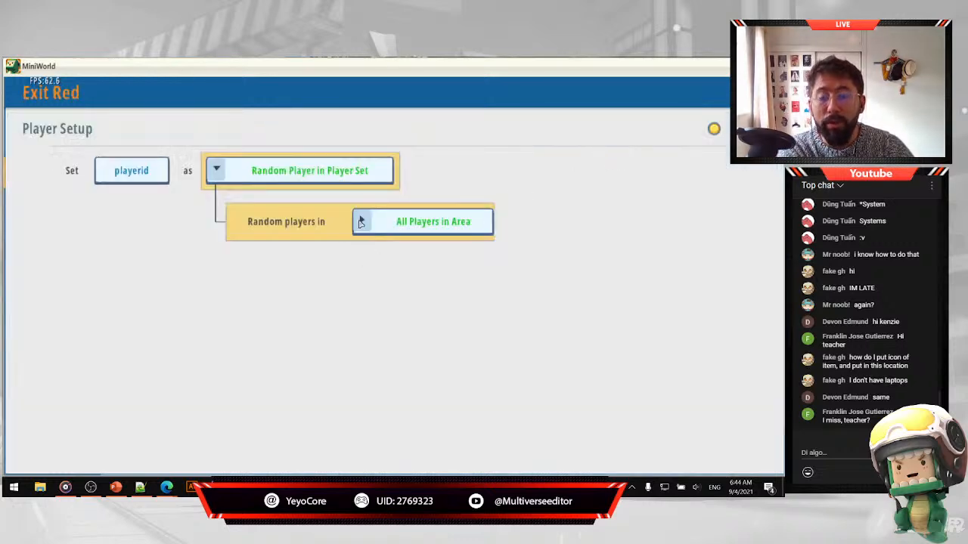
click(361, 221)
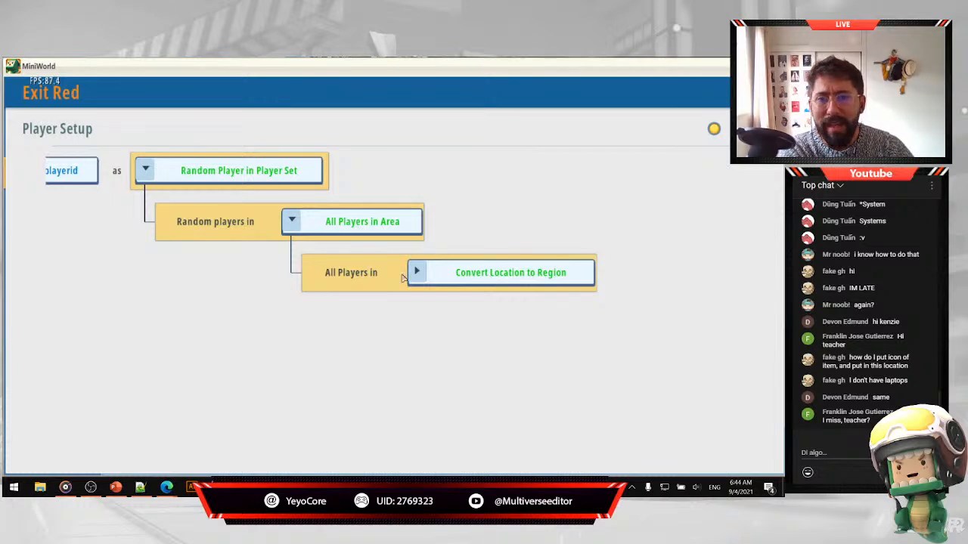
Confirm the region around Event Position has dimensions 1, 3, 1, then return to Exit Red.
click(527, 275)
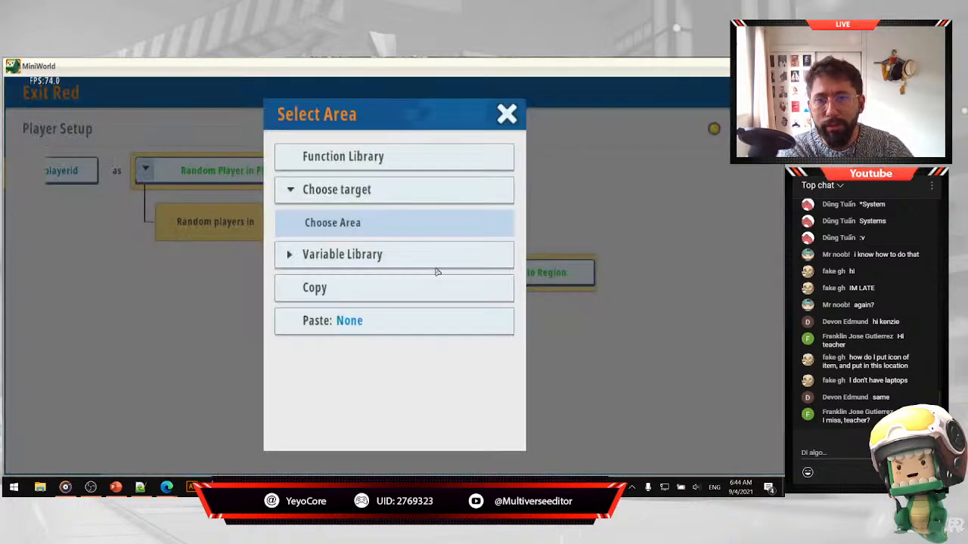
click(391, 160)
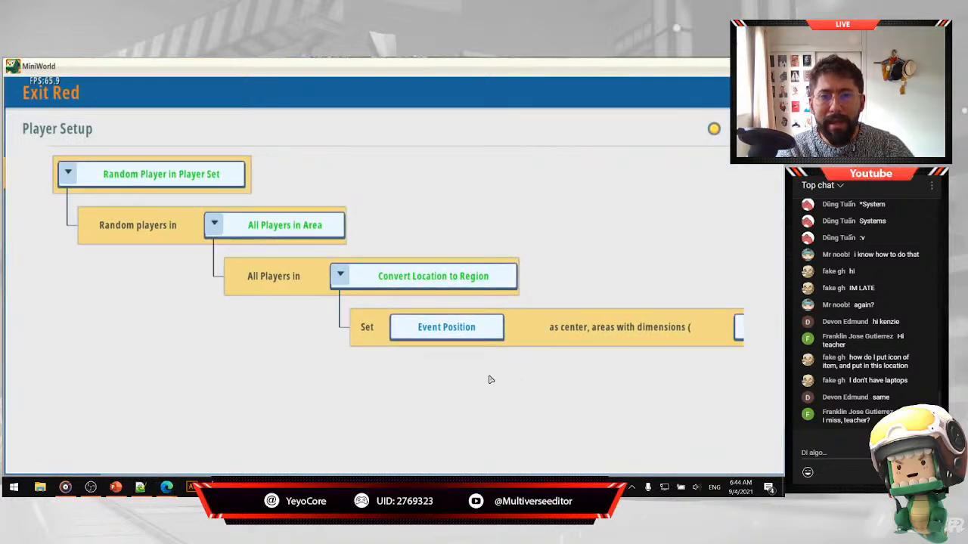
drag(490, 380, 416, 380)
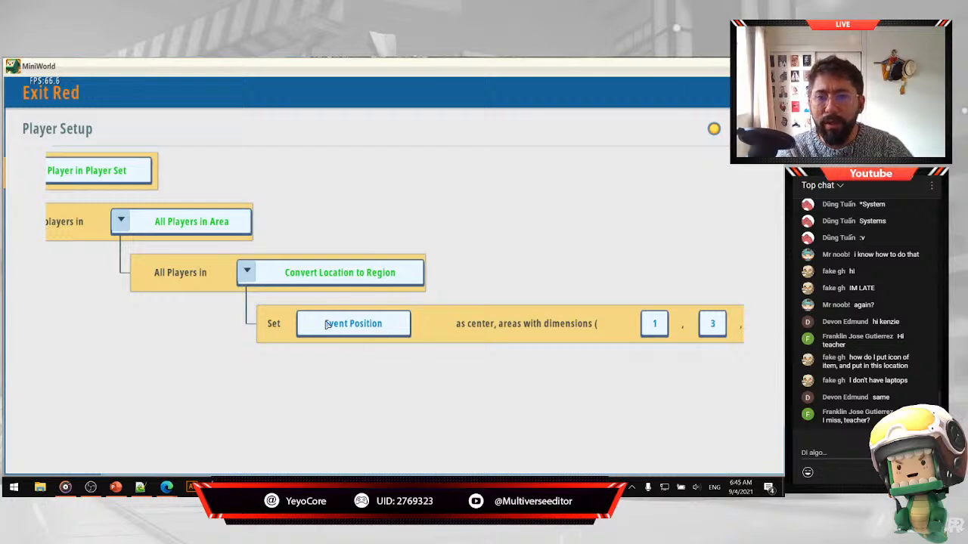
drag(456, 400, 320, 400)
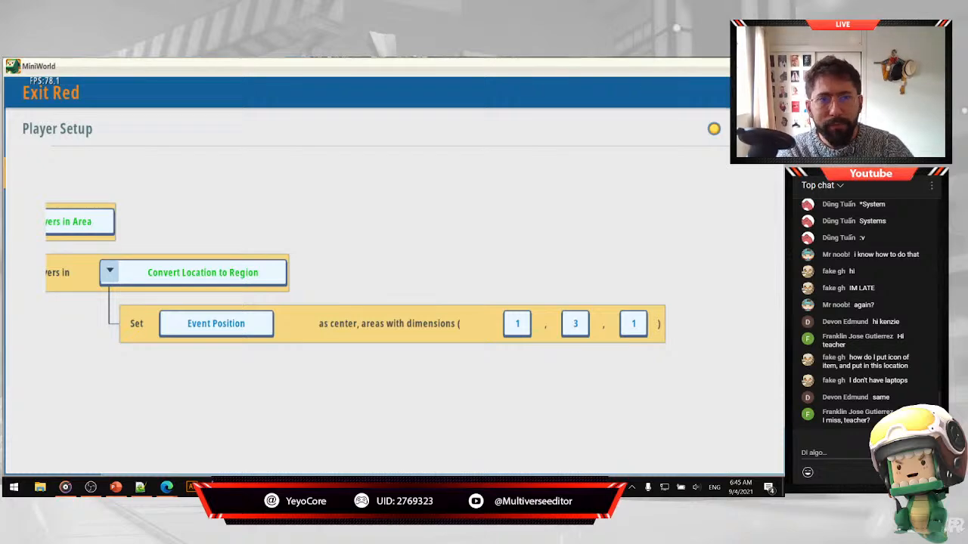
click(763, 92)
scroll(446, 299, down, 1)
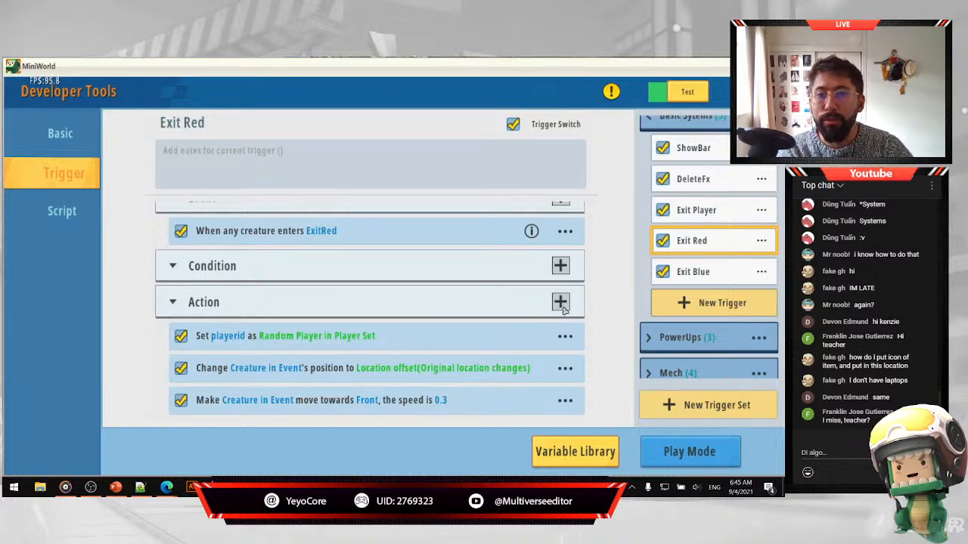
Leave the trigger editor and break the wall blocks at the building's corner.
key(Escape)
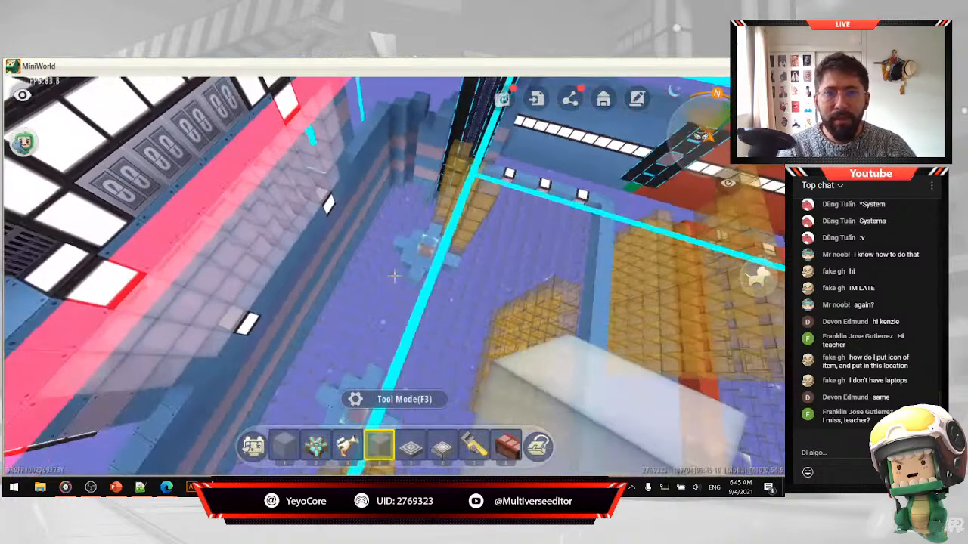
key(w)
key(w)
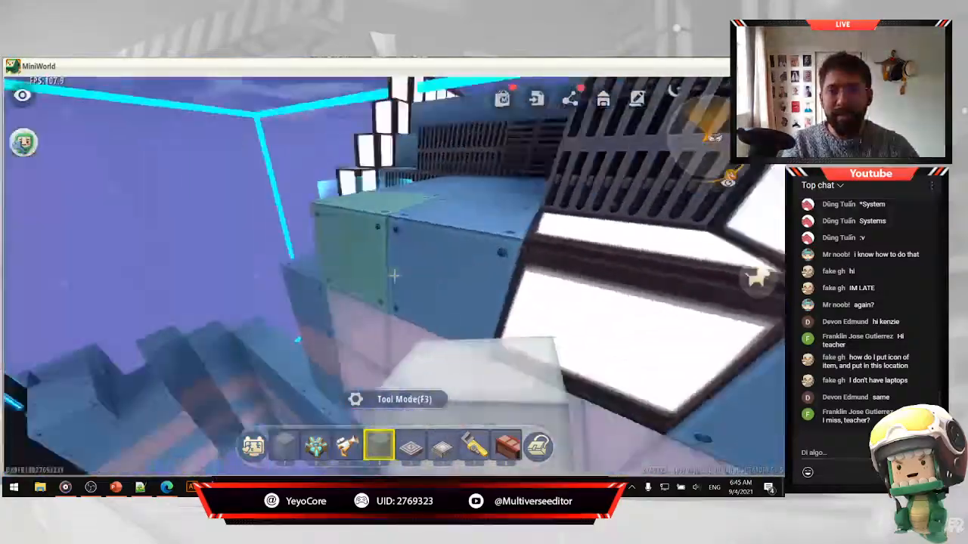
click(394, 275)
click(394, 275)
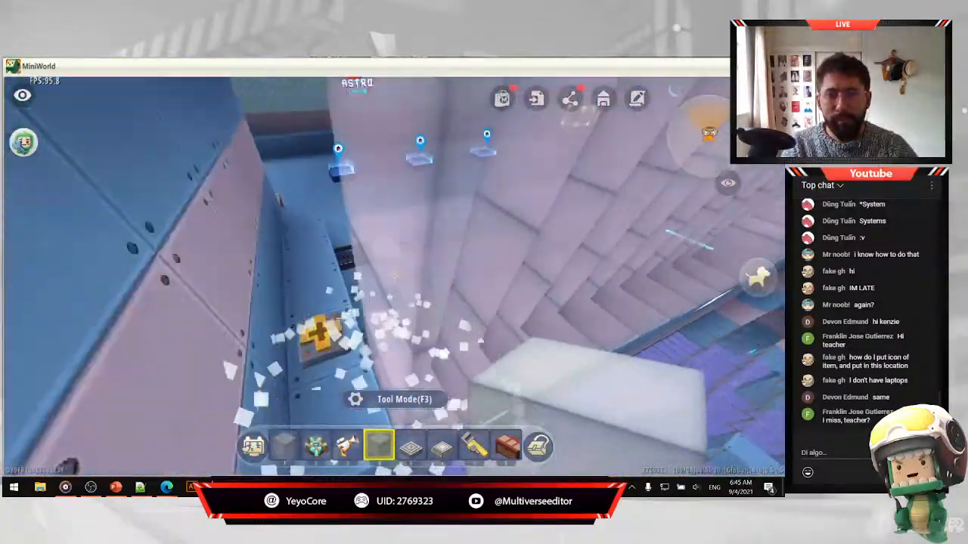
Walk around the building past the pink wall and teal block, then leave first-person mode.
key(w)
key(w)
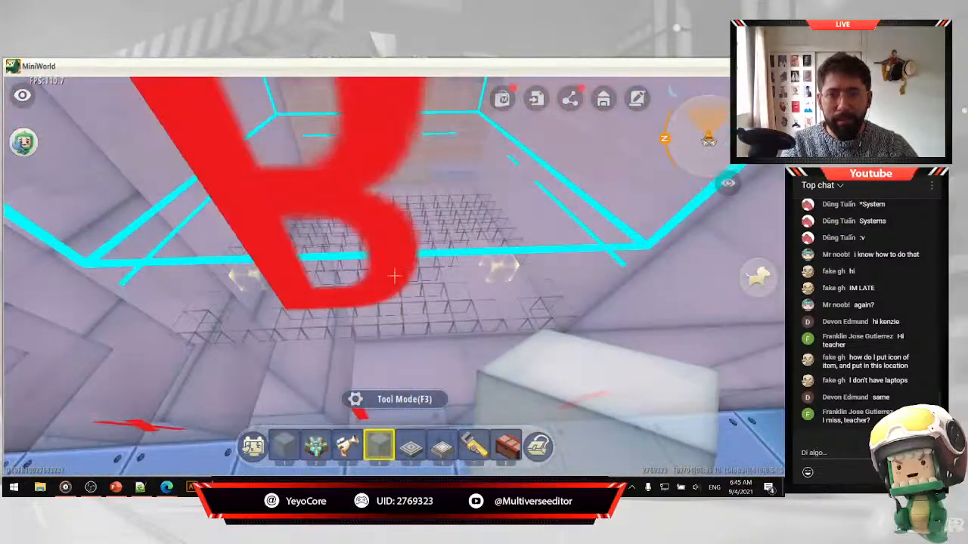
key(w)
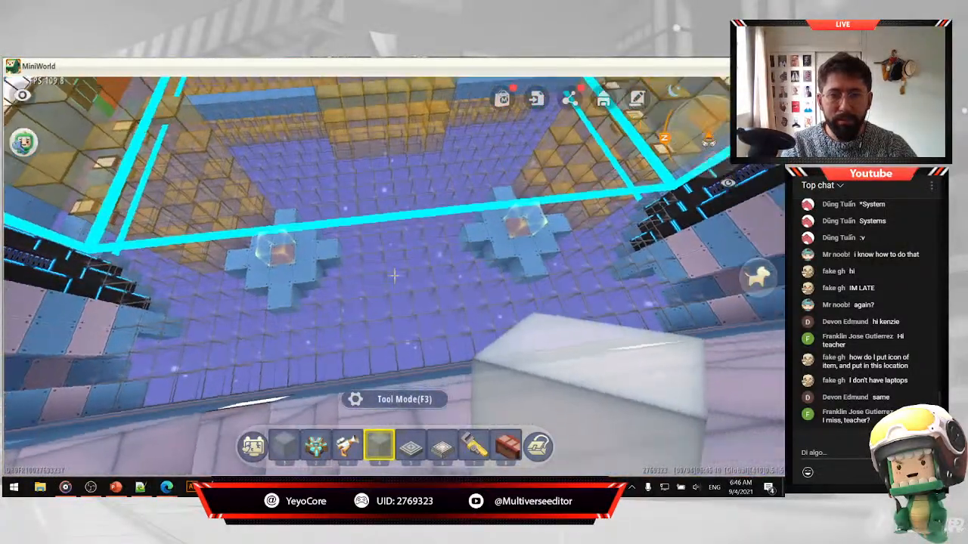
key(w)
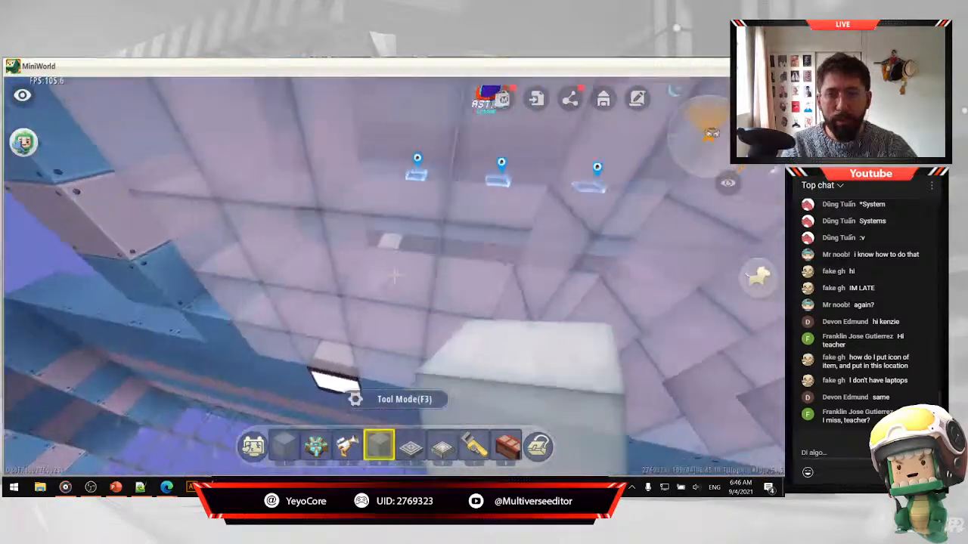
key(a)
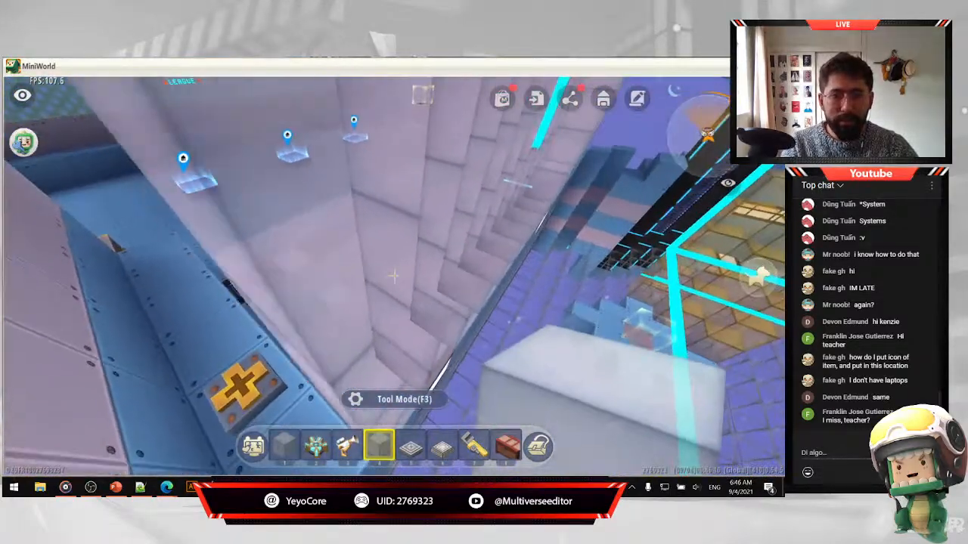
key(w)
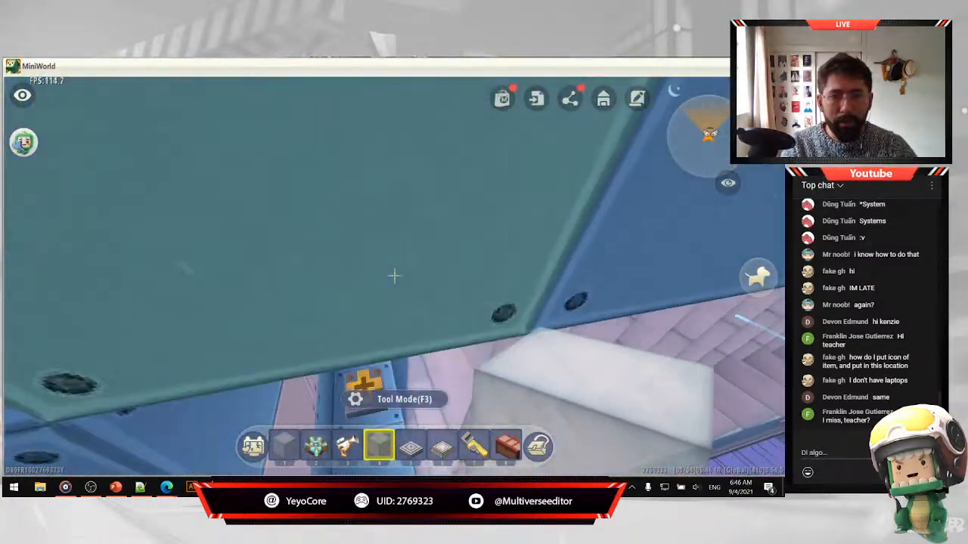
key(w)
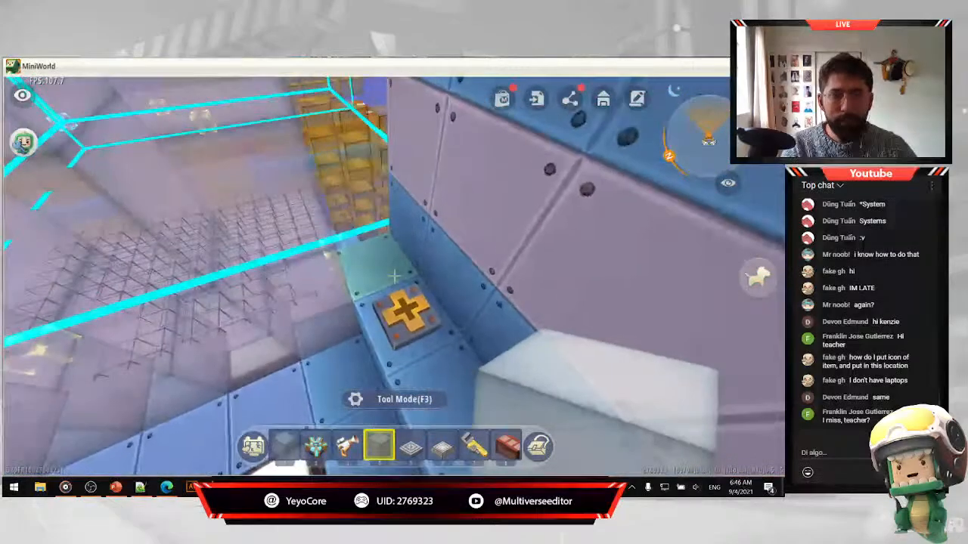
key(w)
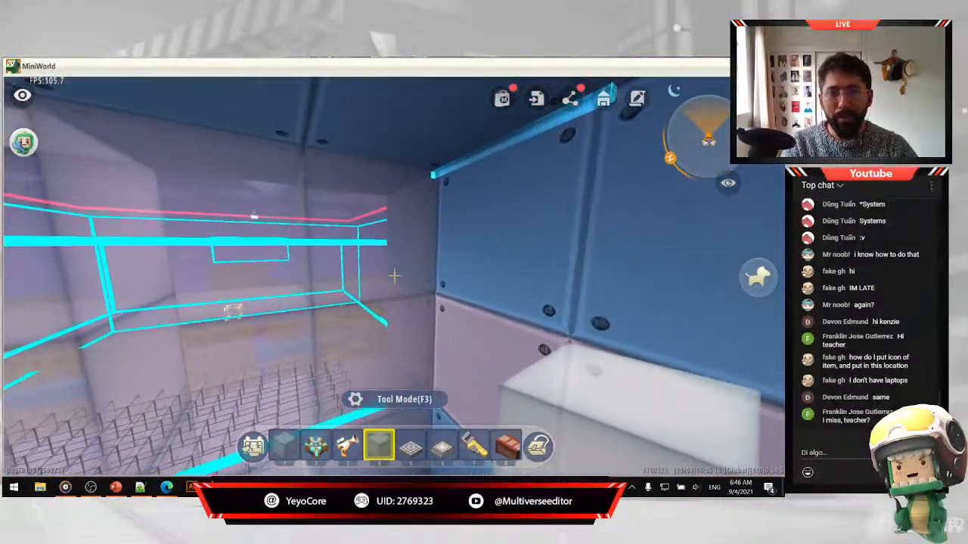
key(Escape)
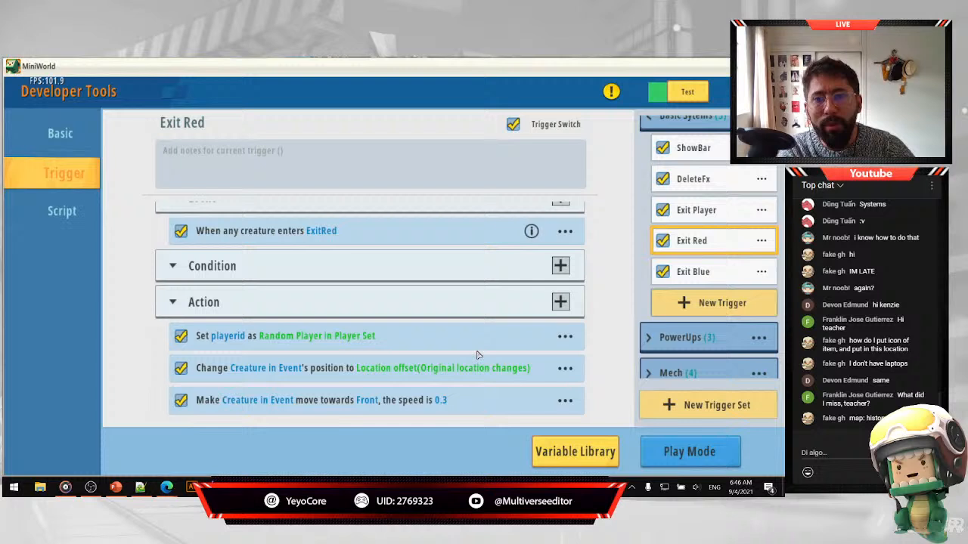
Browse the Trigger, Player and Creature action lists, then open Exit Red's Change creature's position action.
scroll(563, 303, down, 1)
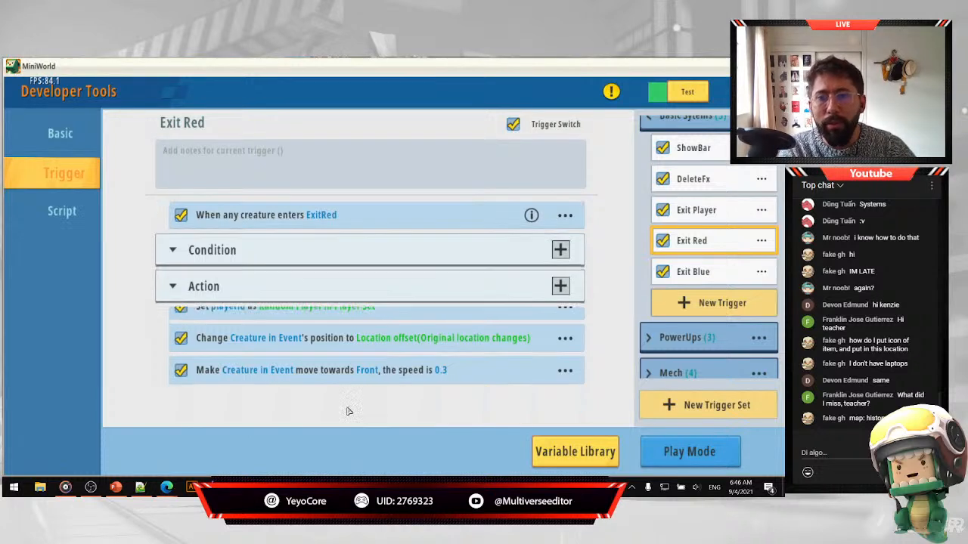
scroll(563, 302, up, 1)
click(561, 297)
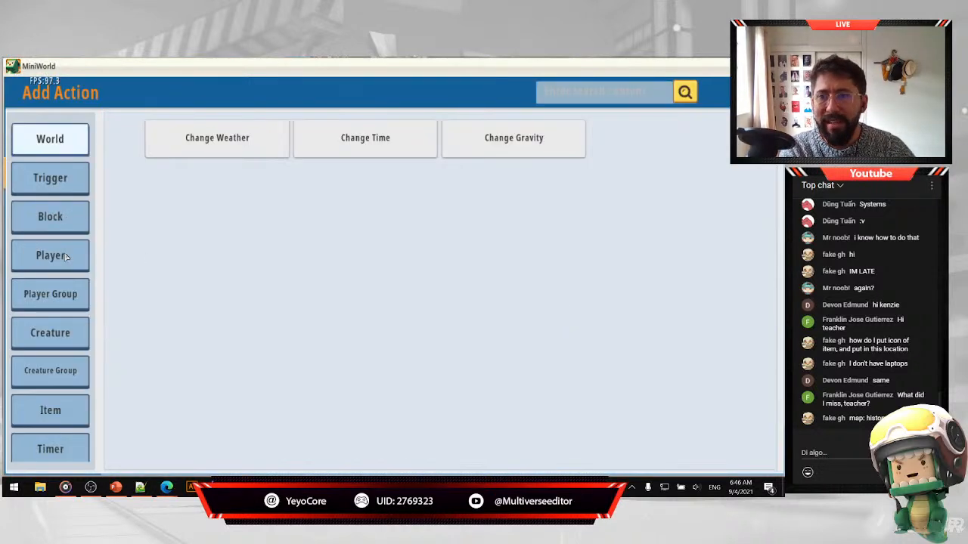
click(71, 182)
click(70, 257)
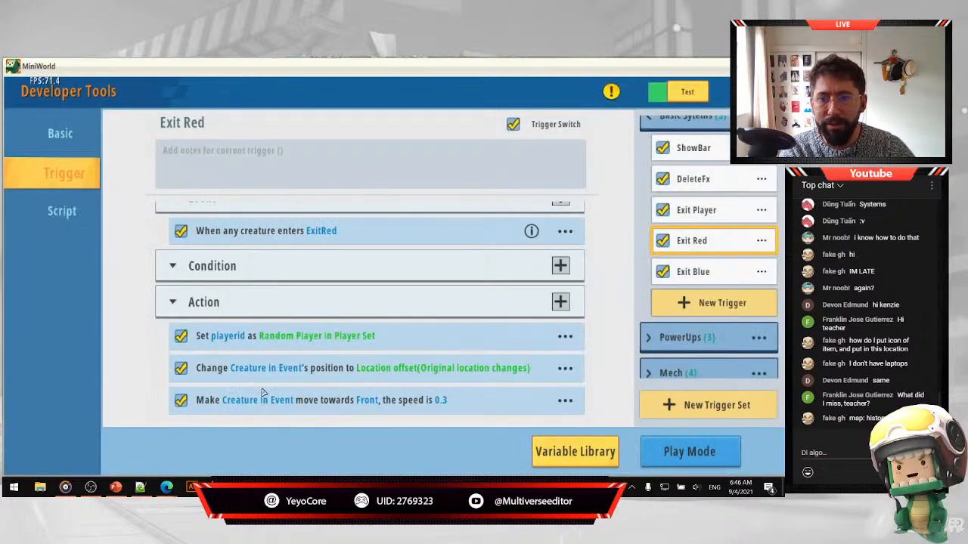
click(563, 306)
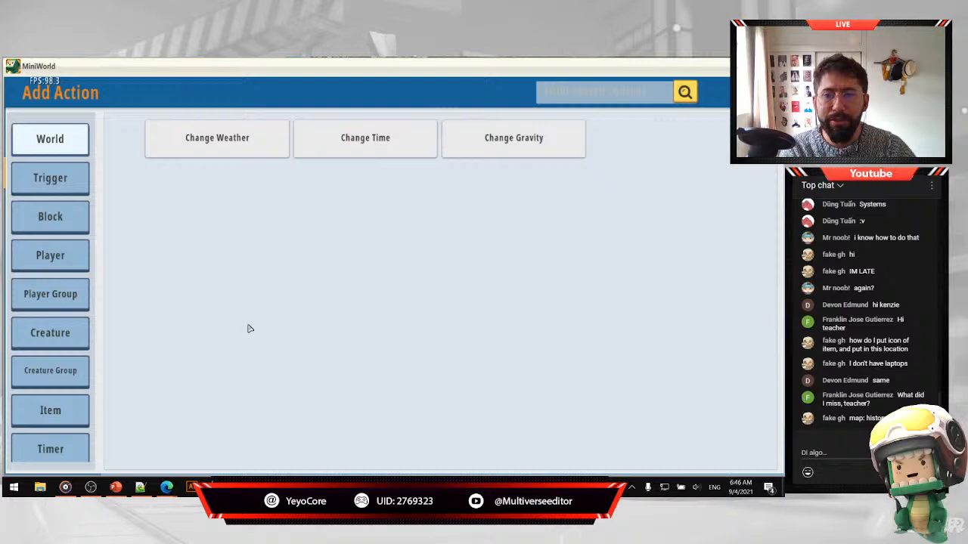
click(55, 345)
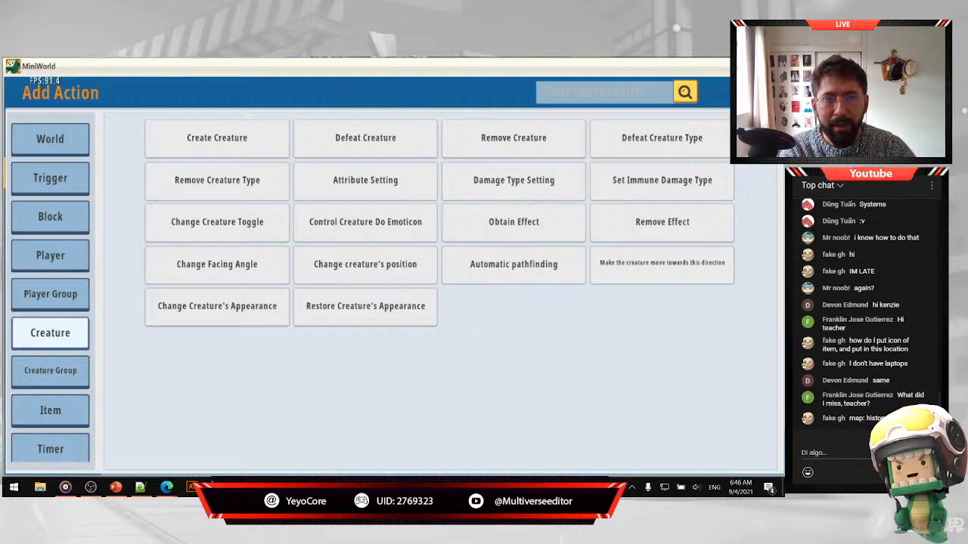
click(764, 92)
scroll(280, 384, down, 2)
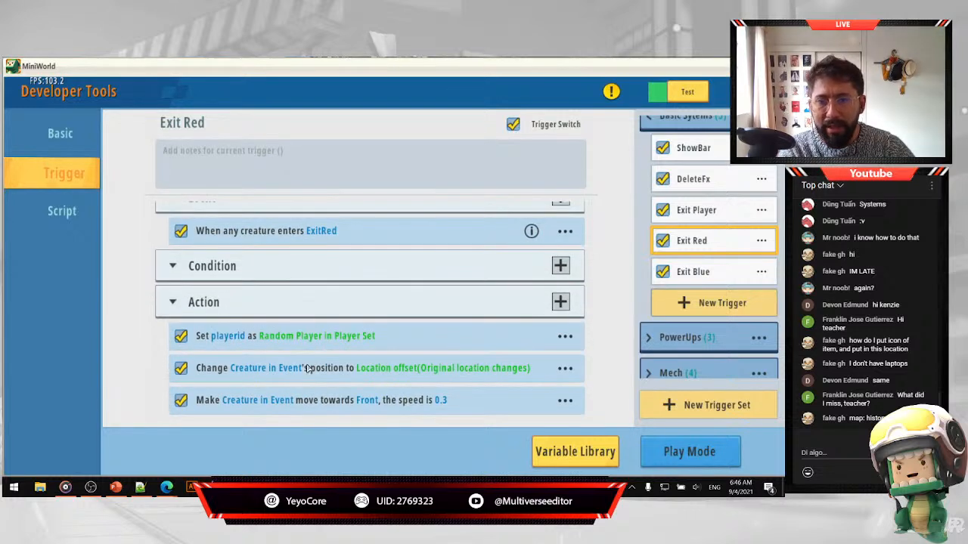
click(301, 373)
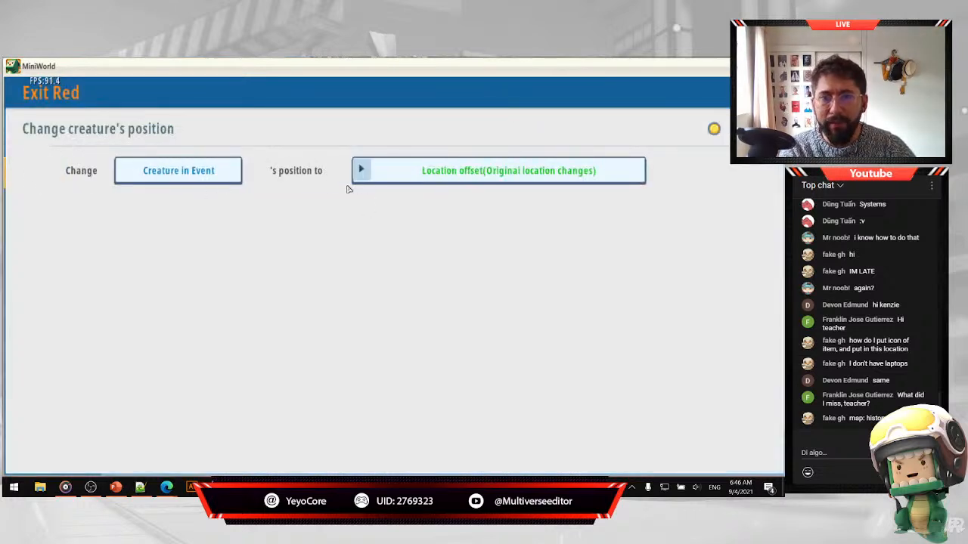
Set the creature's new location to Location offset from Event Position, shifted -3, 0, 0.
click(532, 174)
click(396, 160)
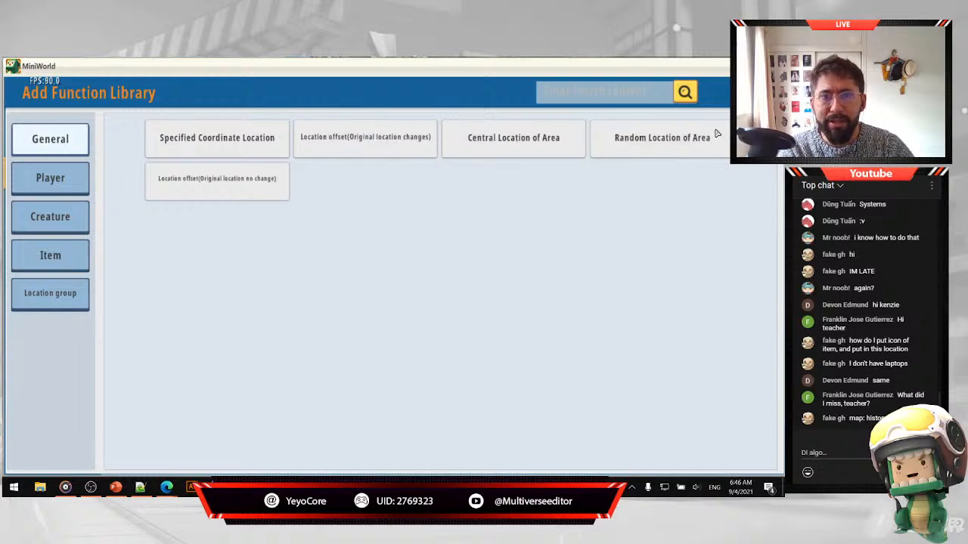
click(365, 137)
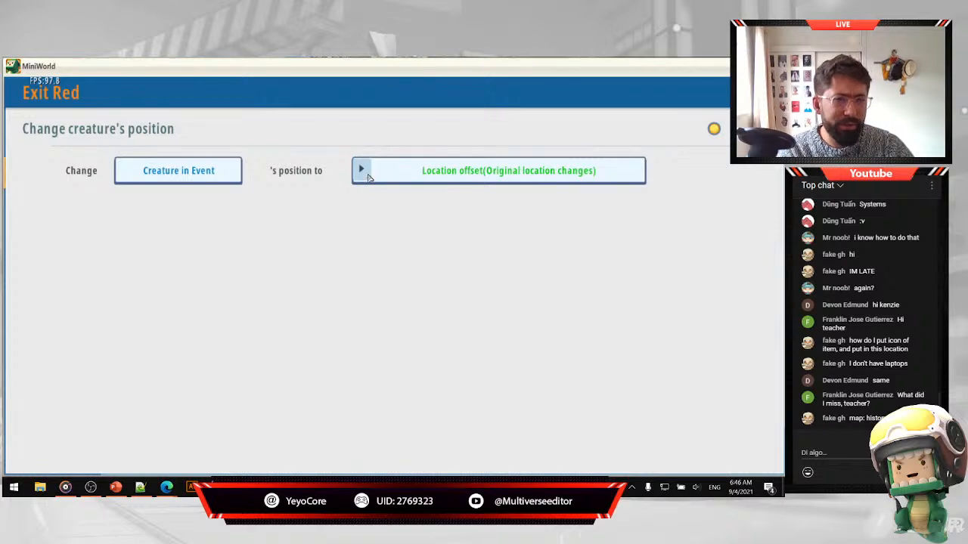
click(366, 172)
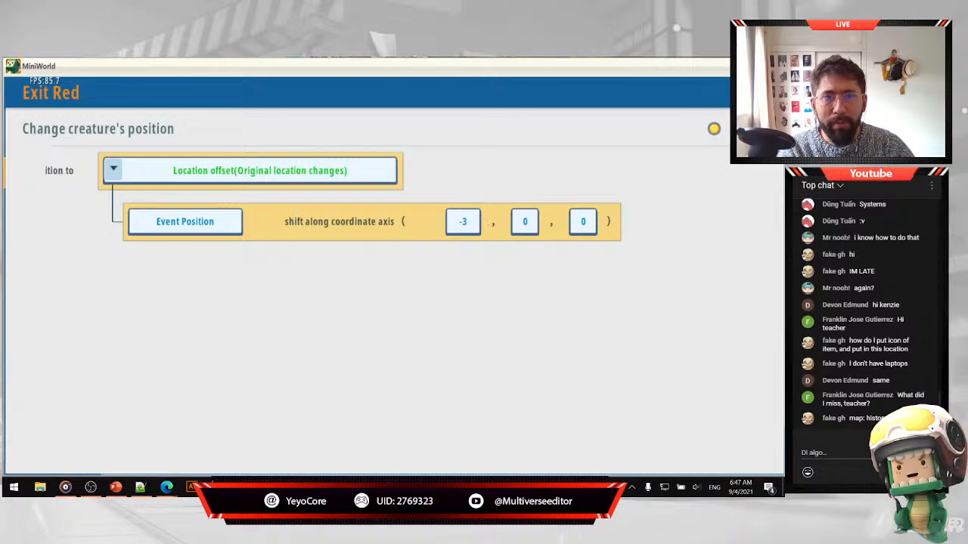
click(768, 92)
Leave the trigger editor and check the overhead map near the blue tiled floor.
click(768, 93)
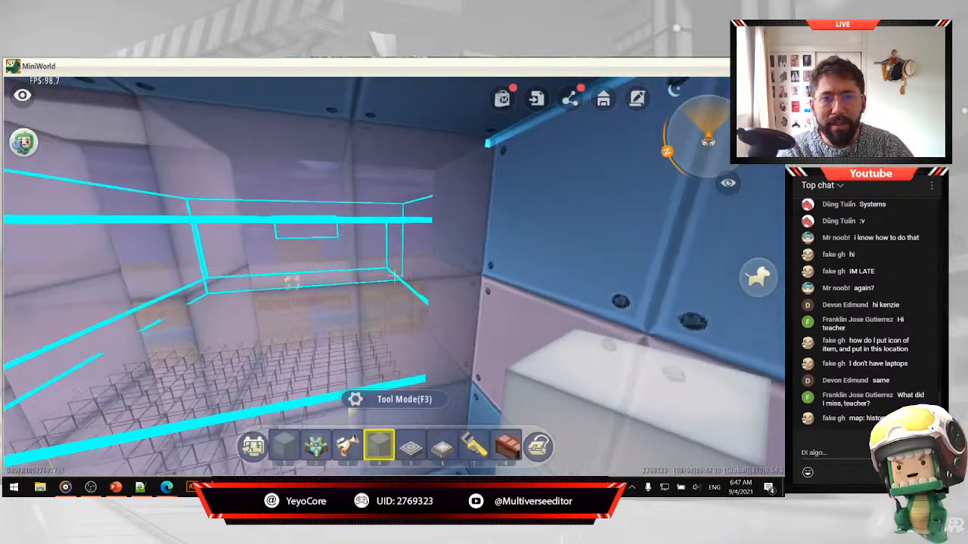
key(w)
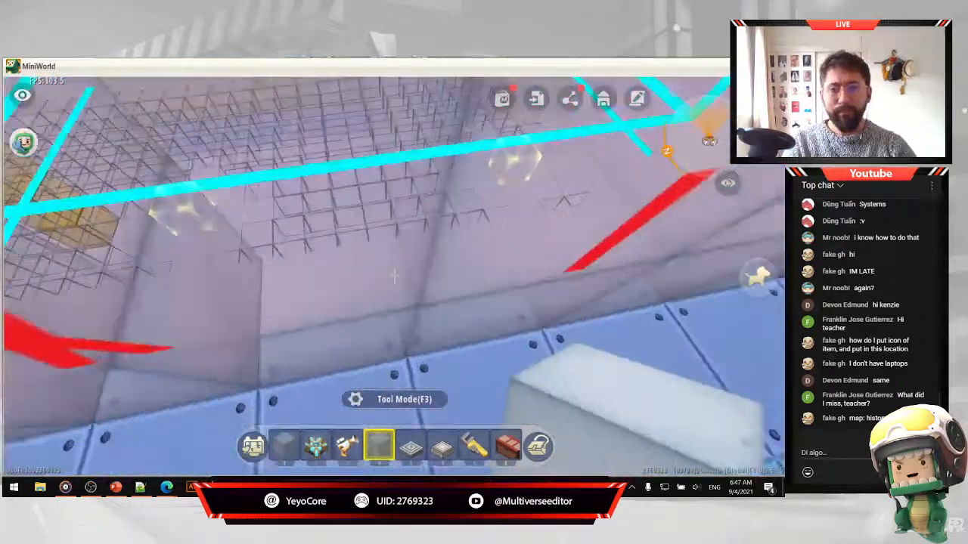
key(m)
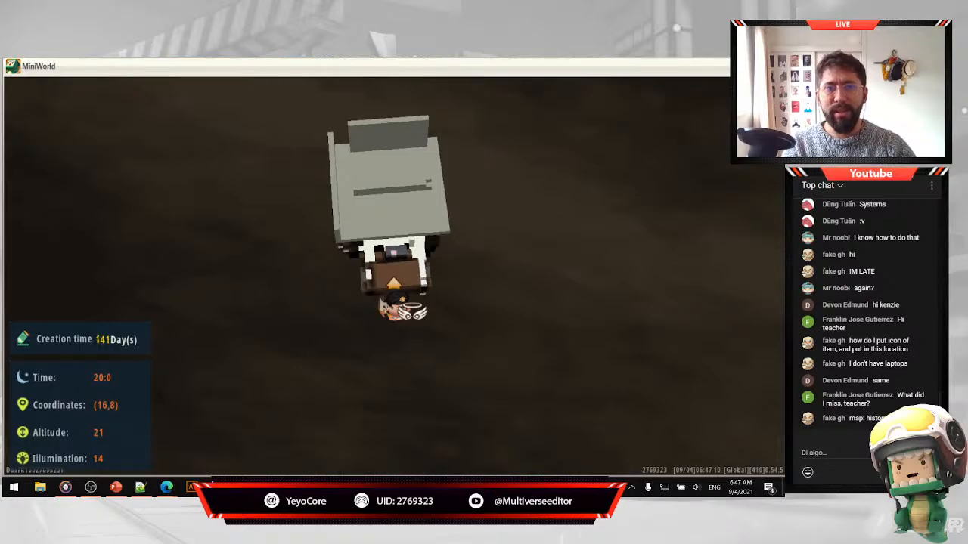
key(m)
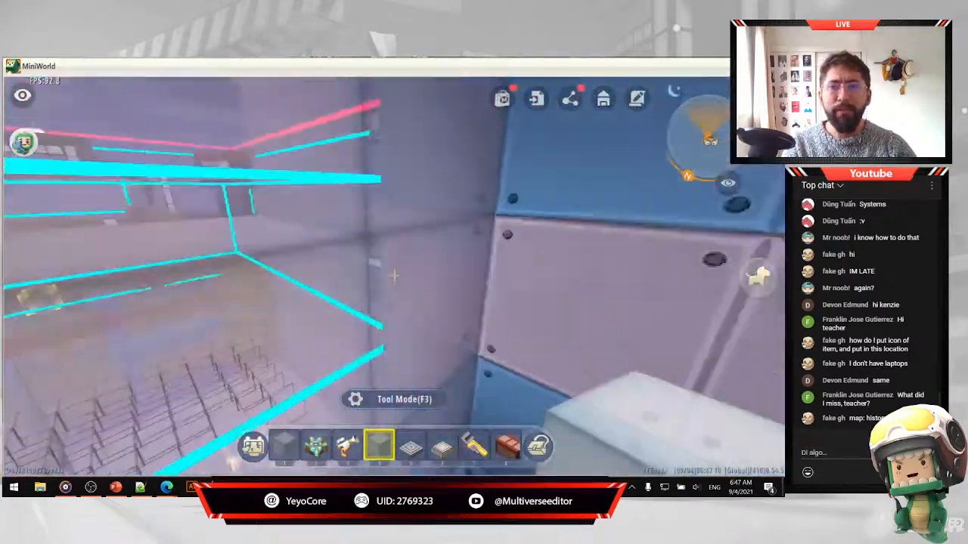
Replace the block beside the yellow switch with translucent blocks, then check coordinates on the map.
click(394, 276)
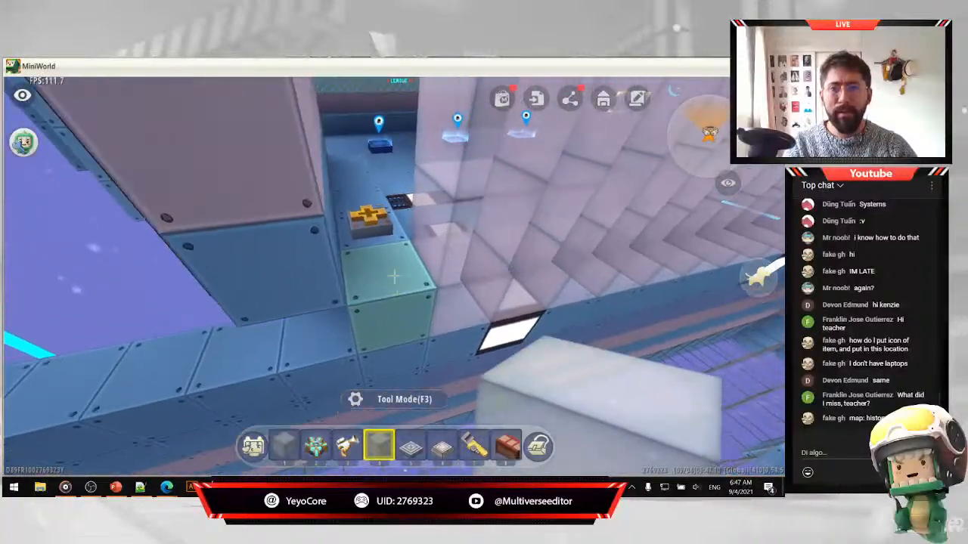
right_click(394, 276)
right_click(394, 276)
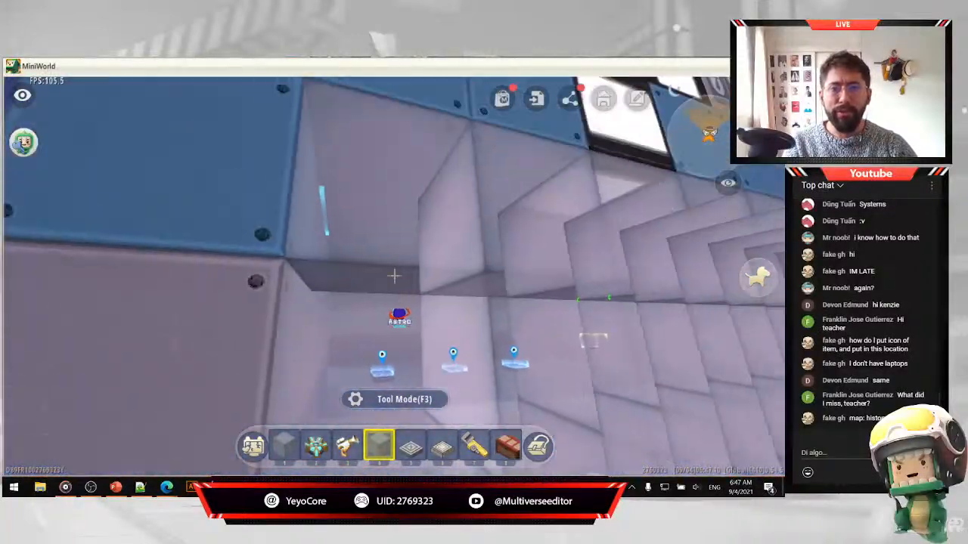
key(w)
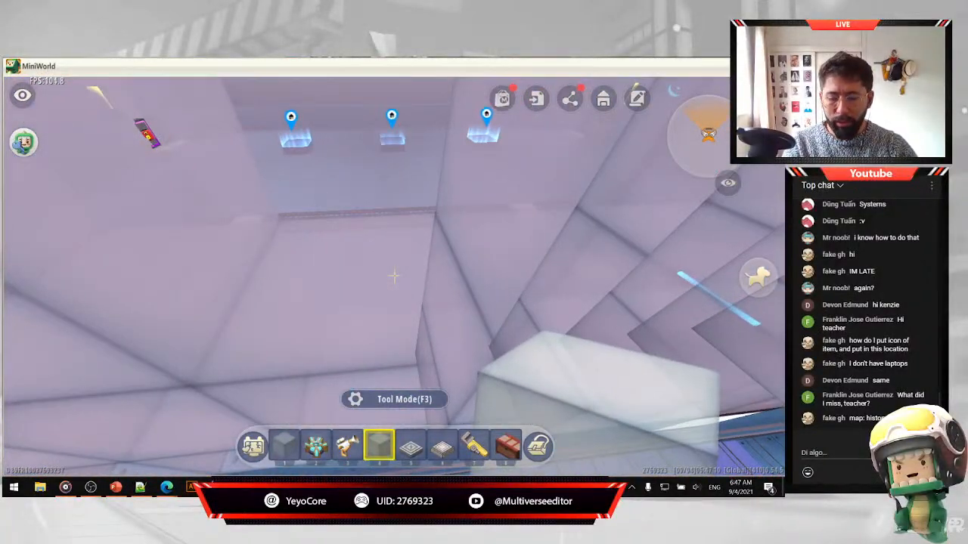
key(m)
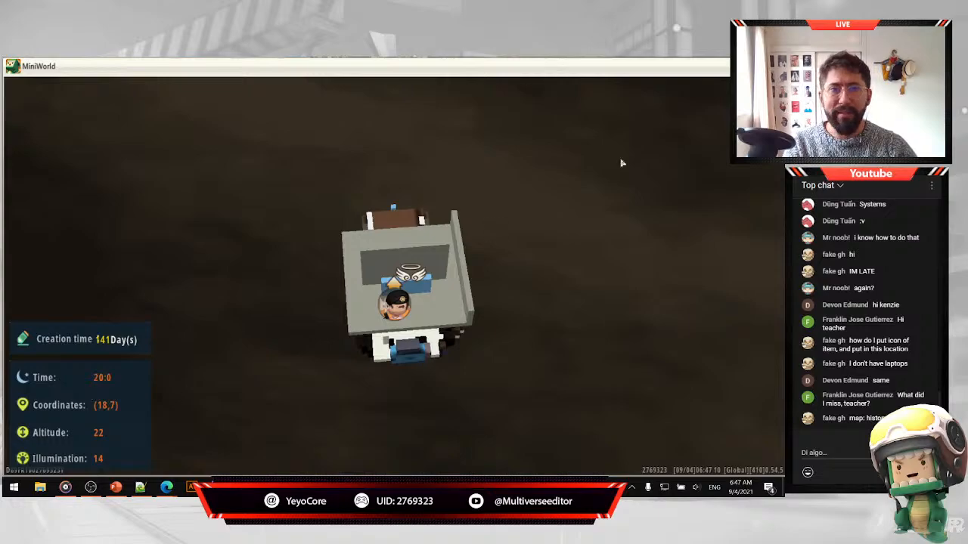
key(m)
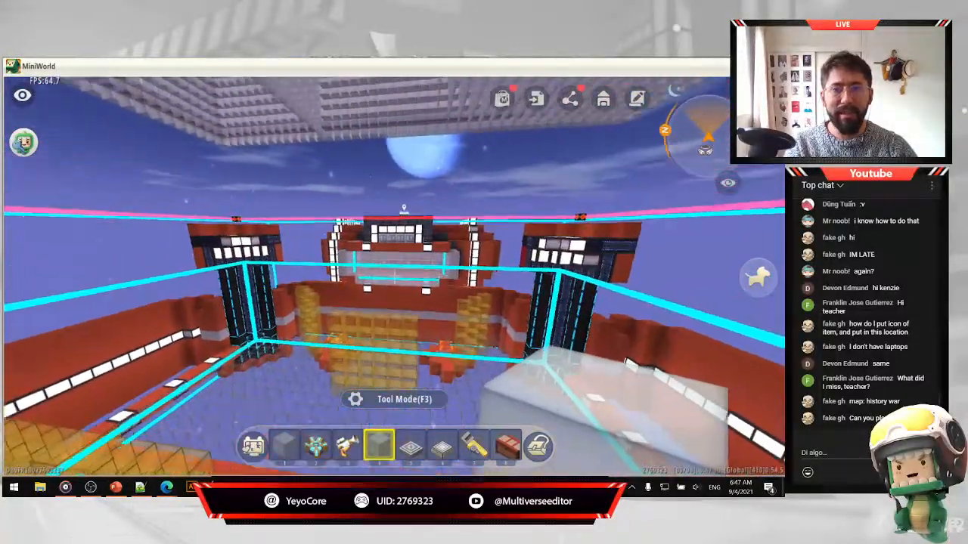
Fly into the glass-walled room, check its map coordinates, and reopen the Exit Red trigger.
key(w)
key(space)
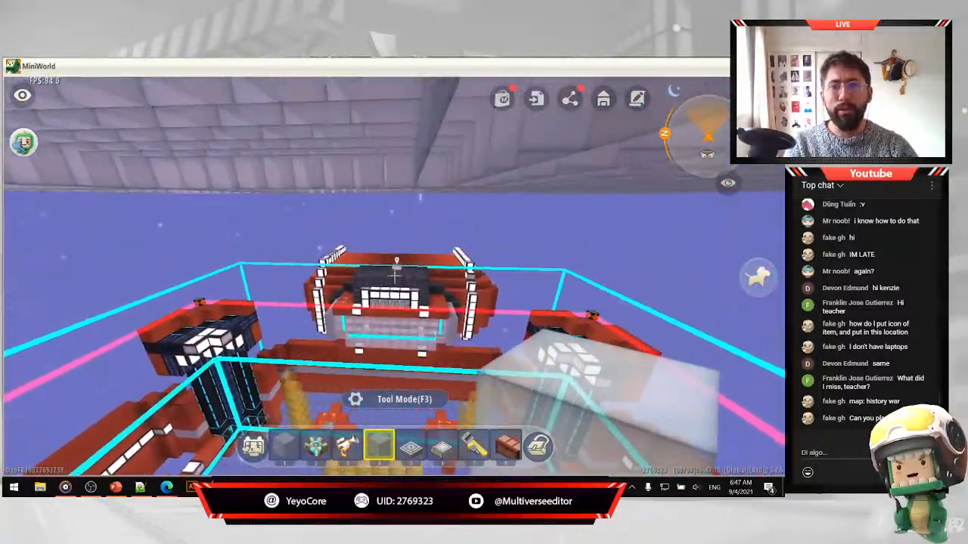
key(w)
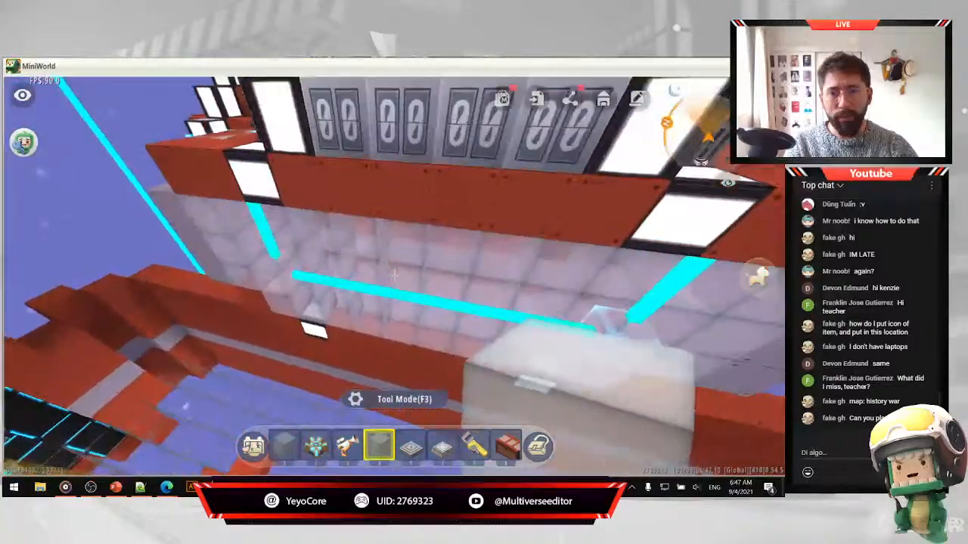
key(m)
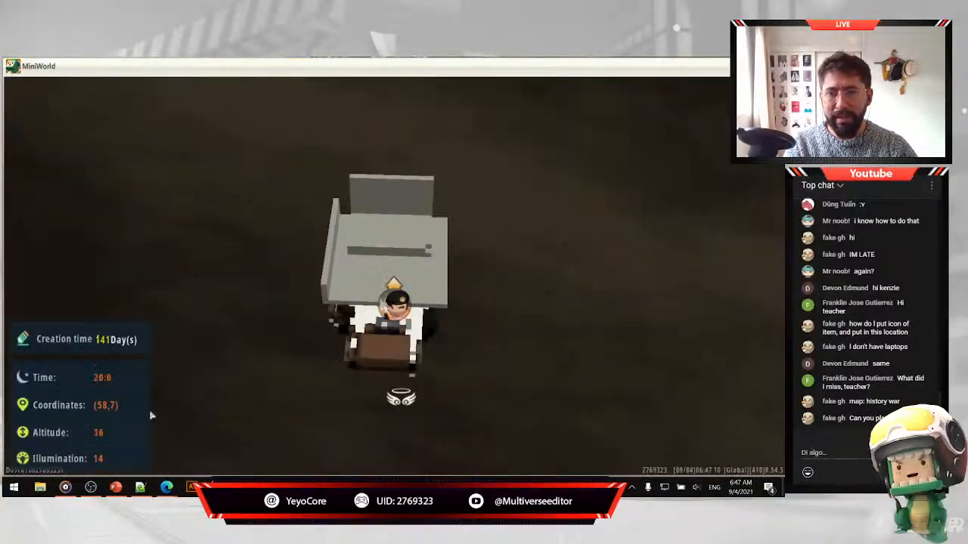
key(m)
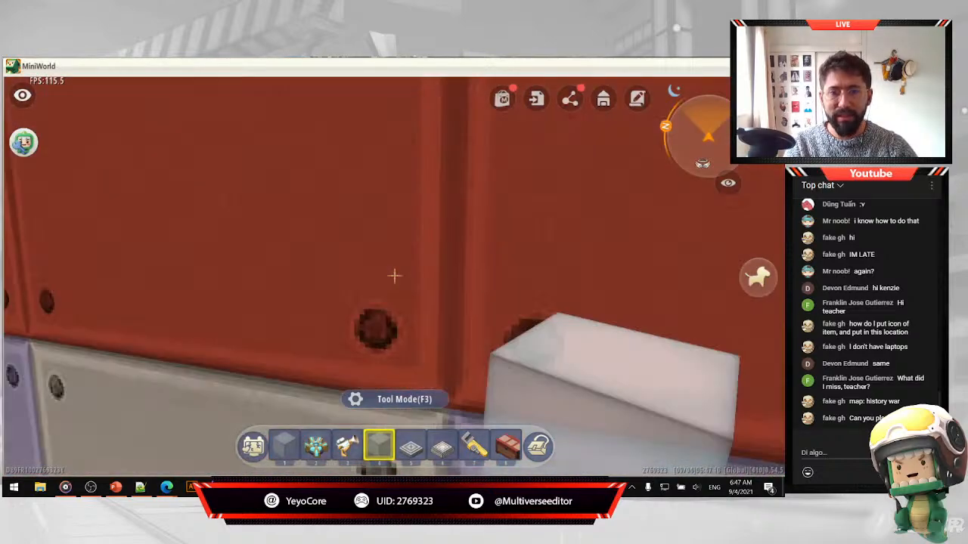
key(w)
key(Escape)
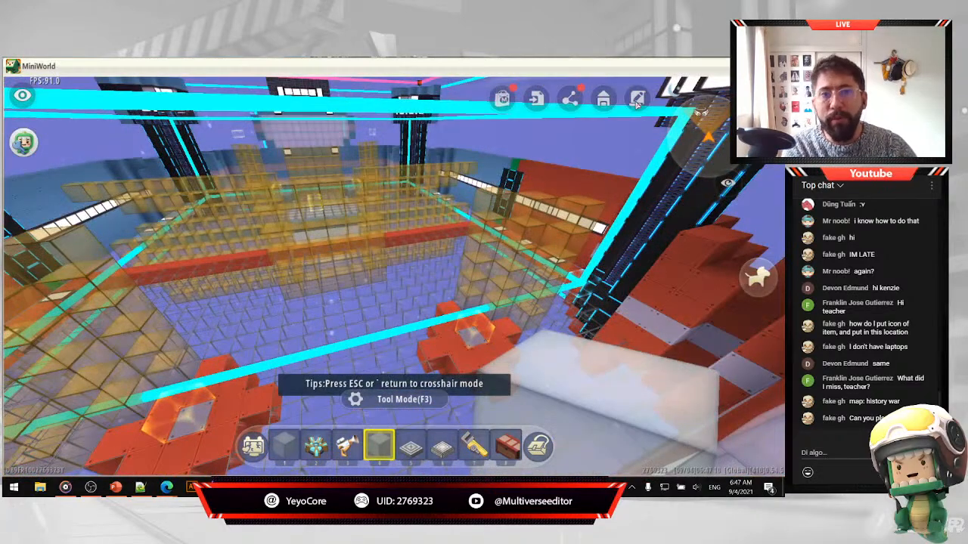
click(636, 101)
Inspect the position action's Location offset of (-3, 0, 0) from Event Position, then close it.
click(390, 369)
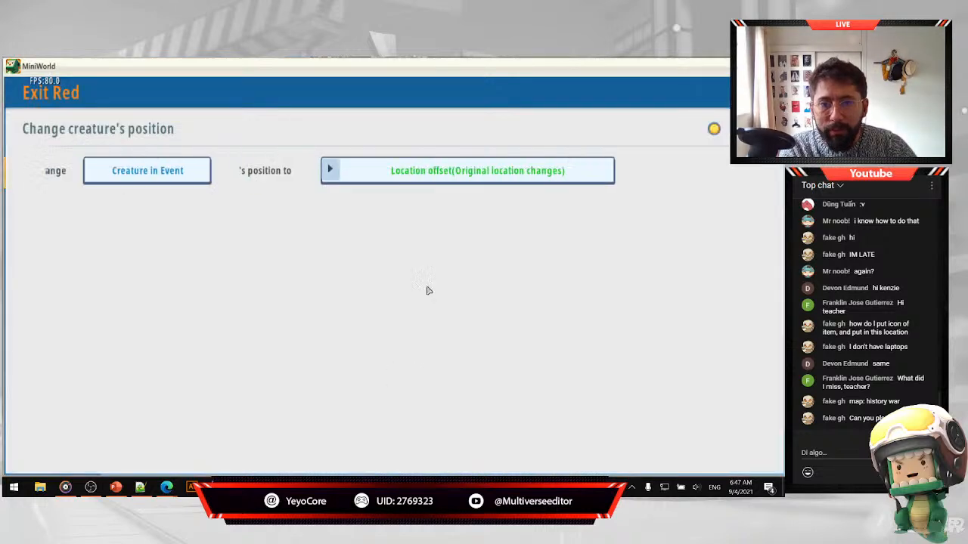
click(359, 169)
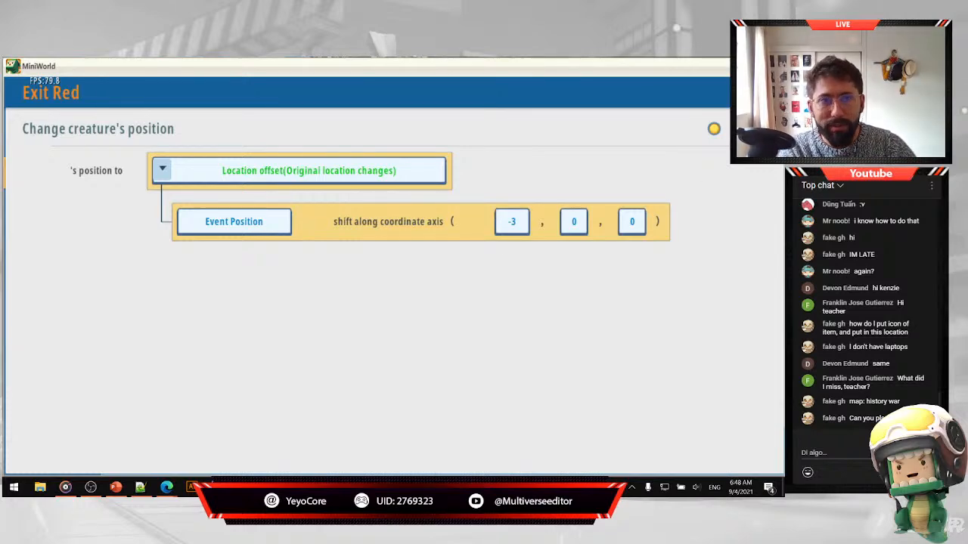
click(765, 91)
scroll(469, 331, down, 2)
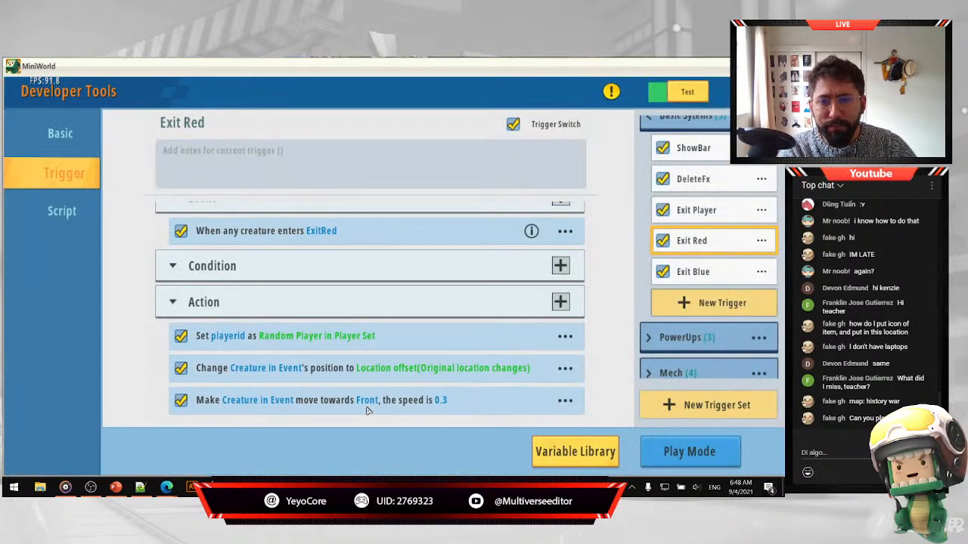
click(366, 406)
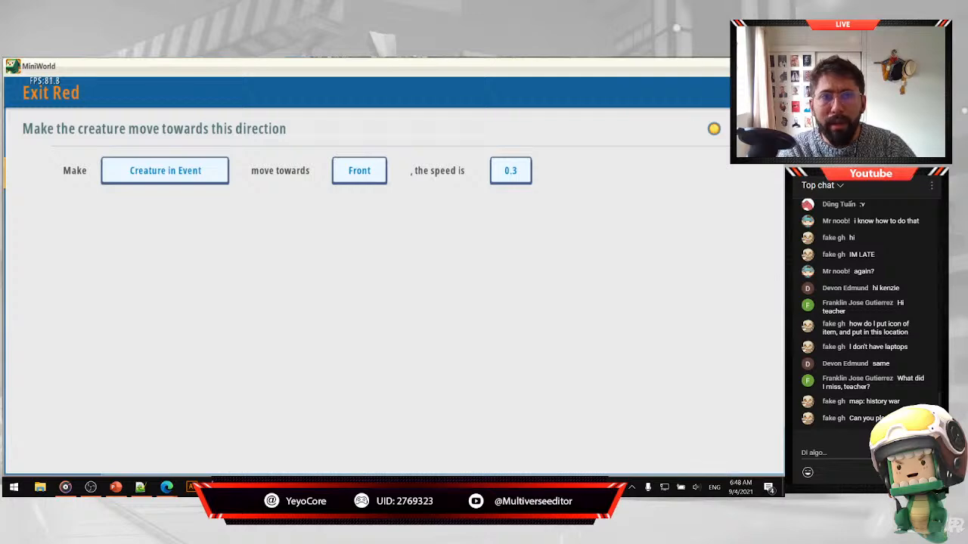
click(765, 91)
click(560, 300)
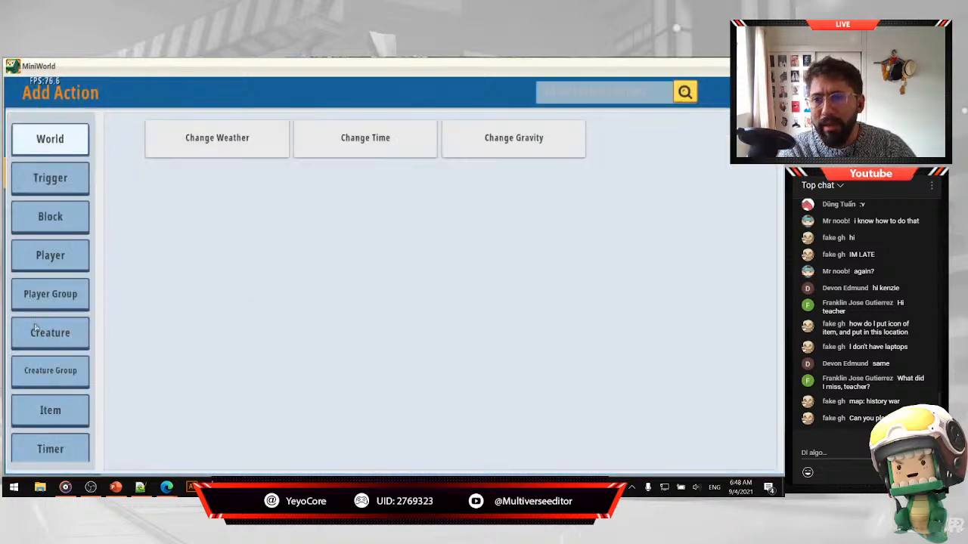
click(57, 340)
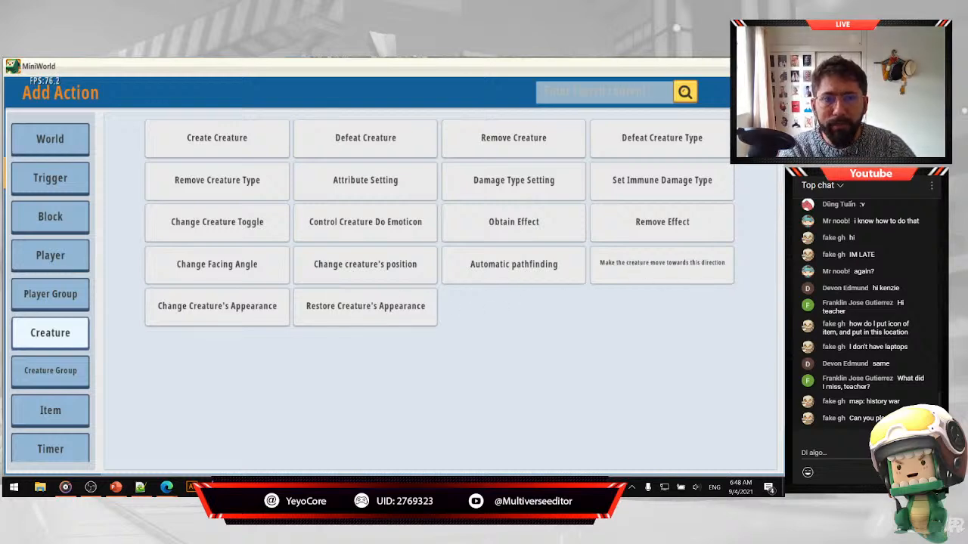
click(661, 263)
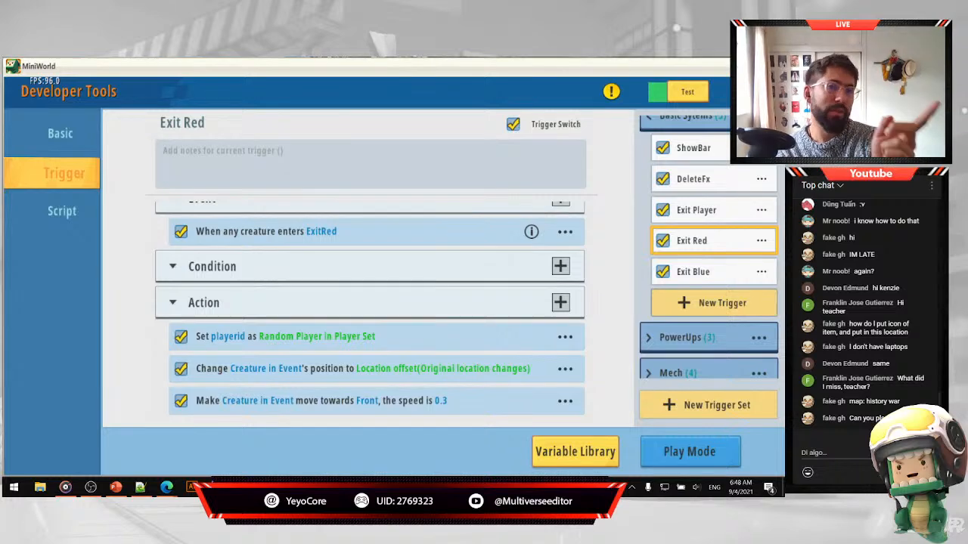
scroll(352, 291, down, 2)
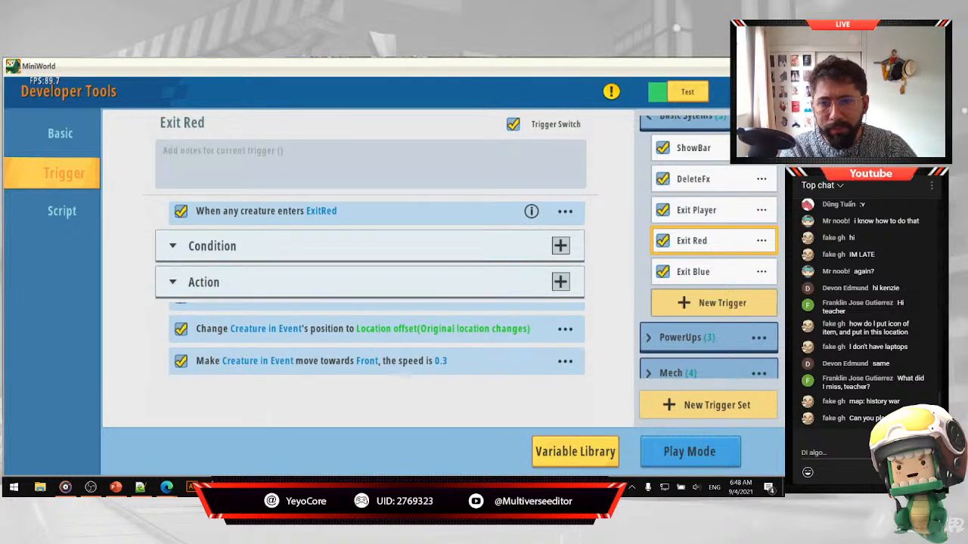
click(355, 403)
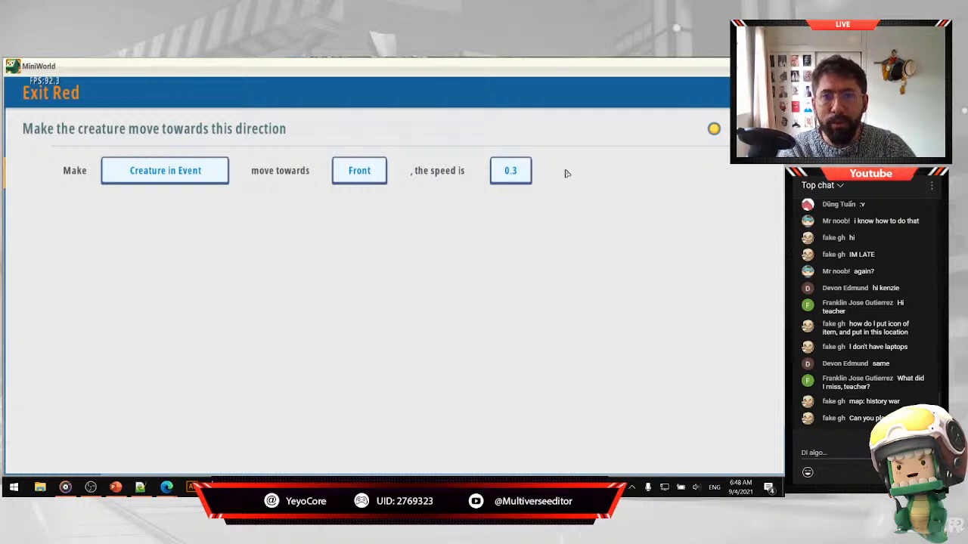
click(765, 92)
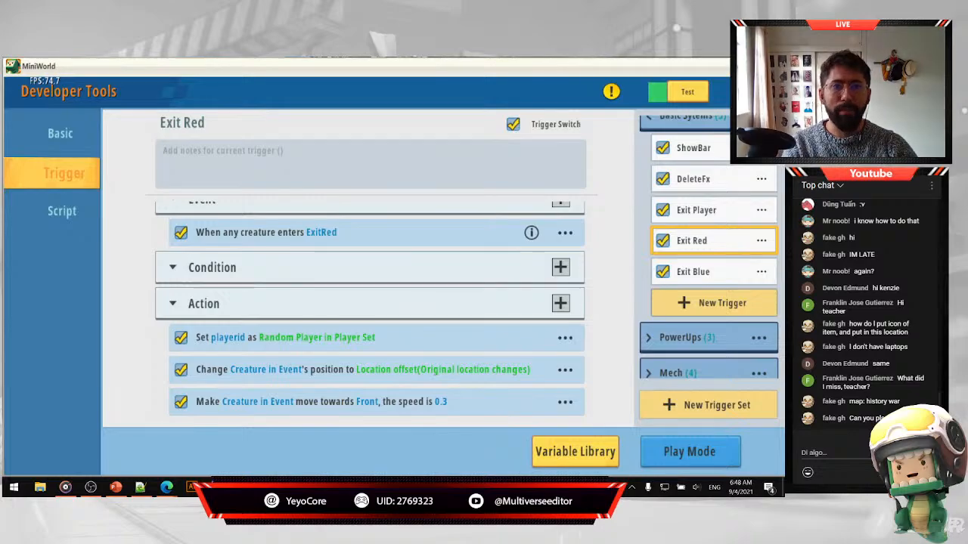
Close Developer Tools and switch the Astro League map into Play Mode.
click(765, 92)
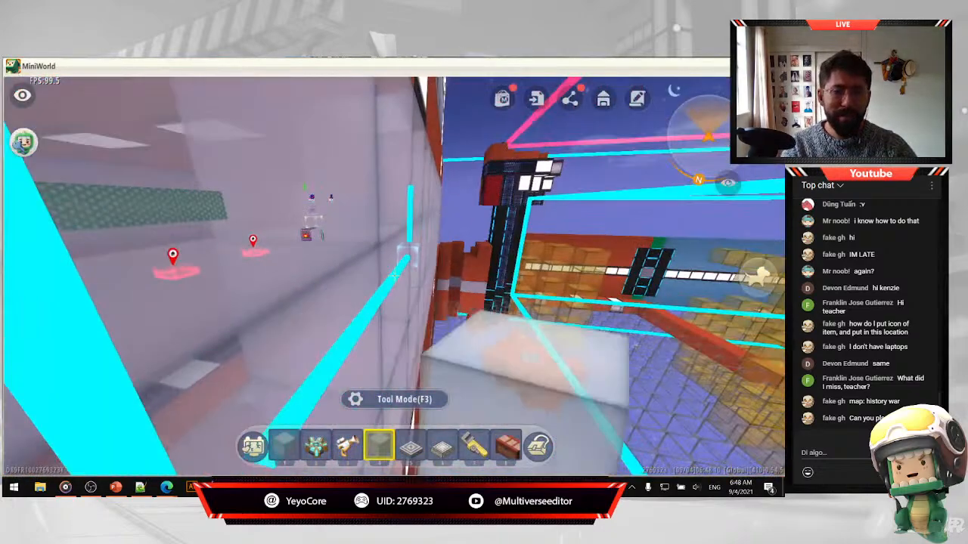
key(Escape)
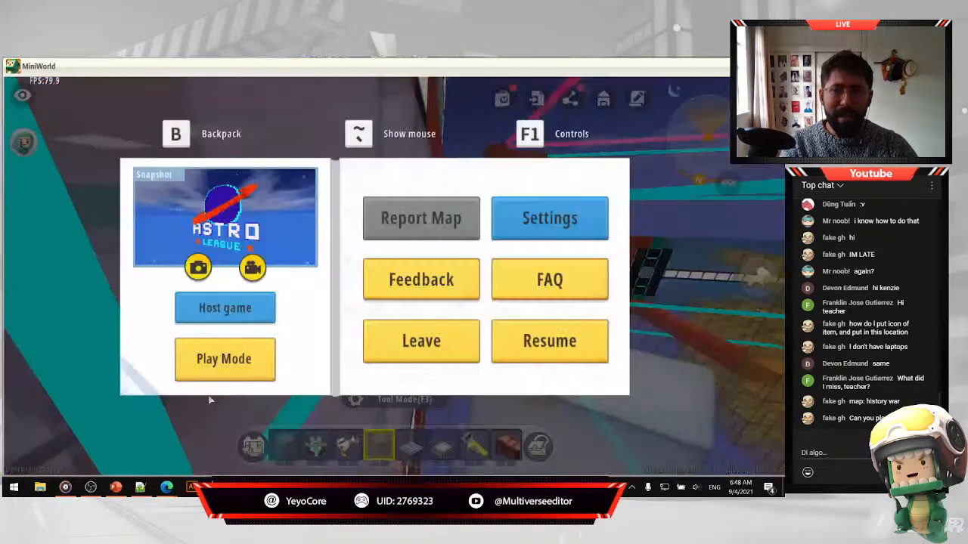
click(224, 359)
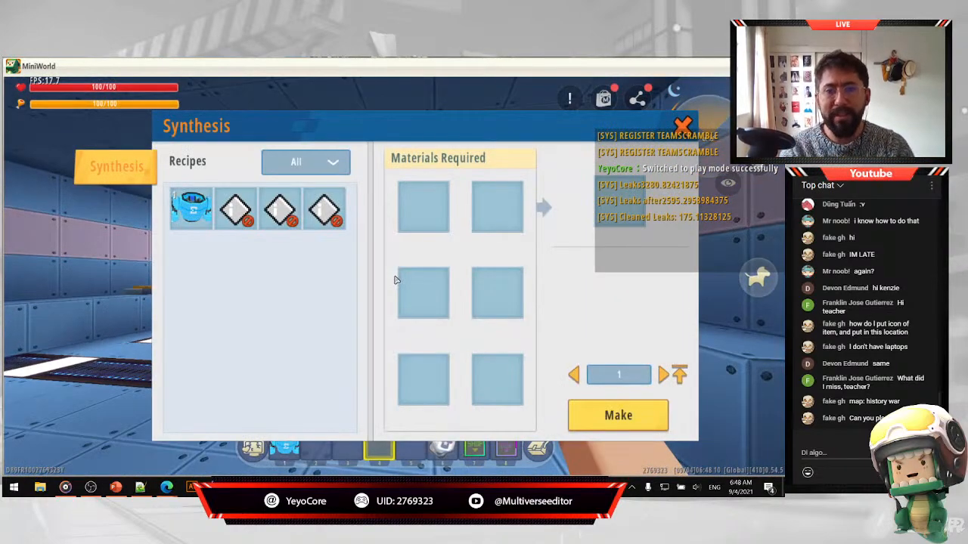
key(Escape)
Deploy the blue robot from slot 1 and ride it toward the ROBOT exit.
key(w)
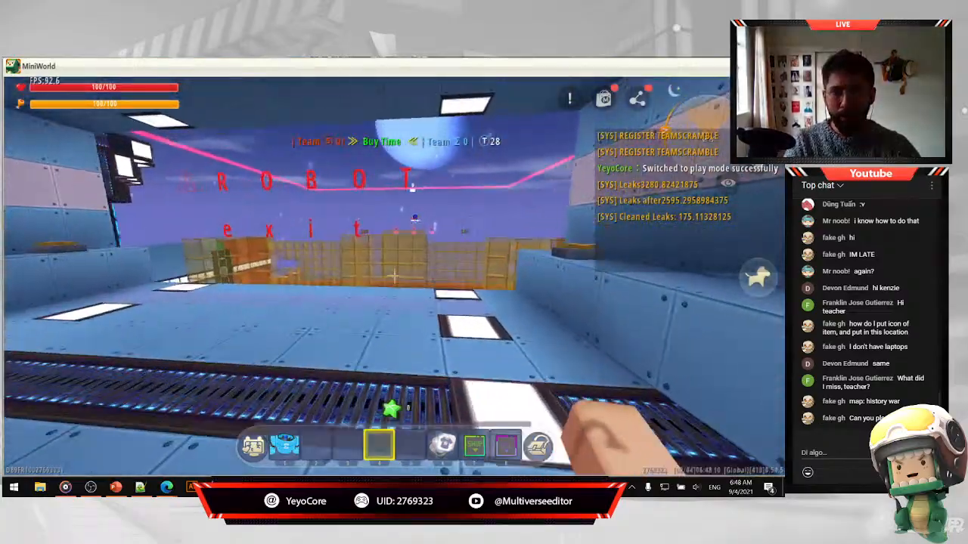
key(w)
key(s)
key(1)
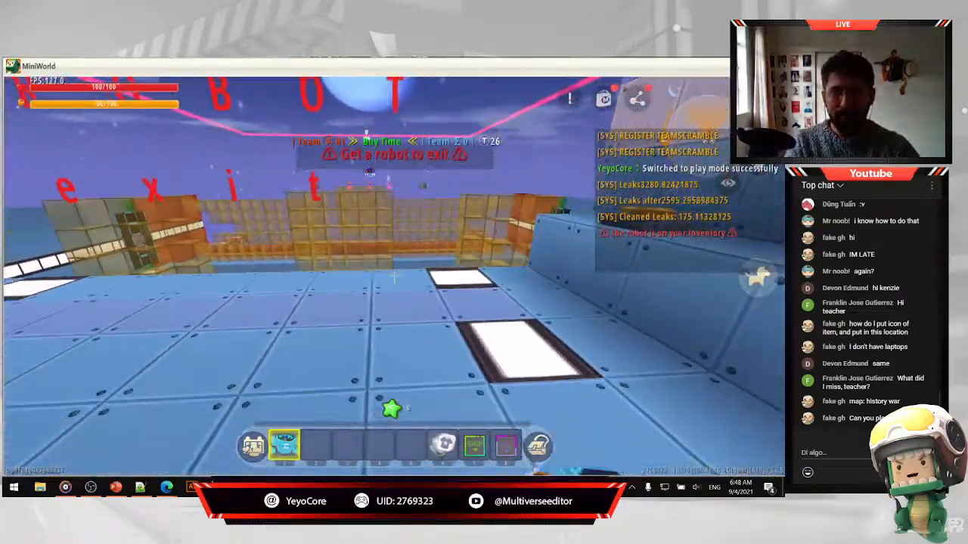
right_click(394, 277)
key(w)
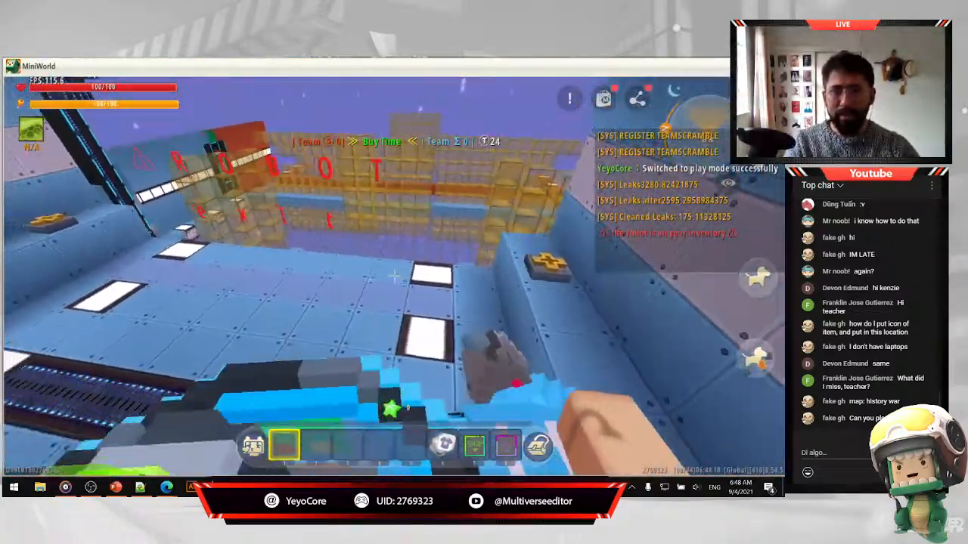
key(w)
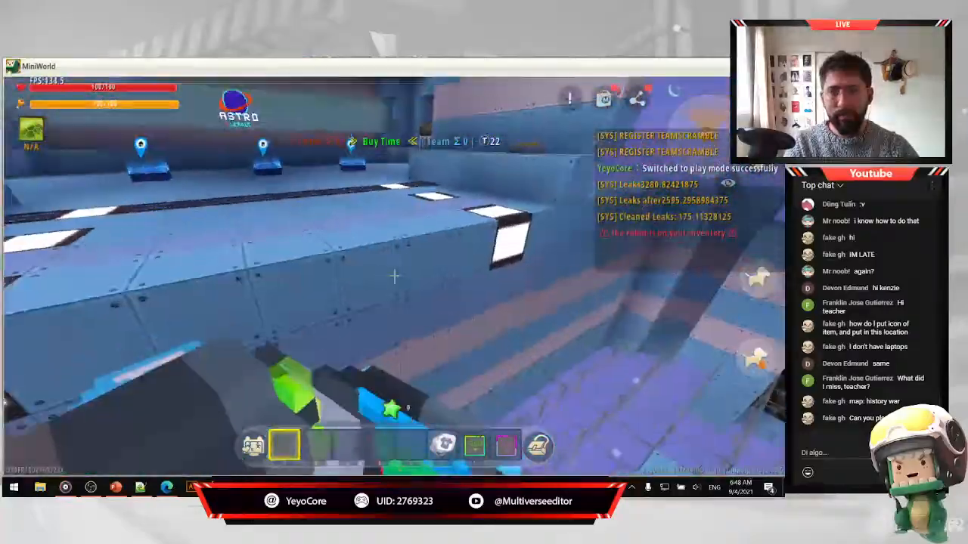
key(w)
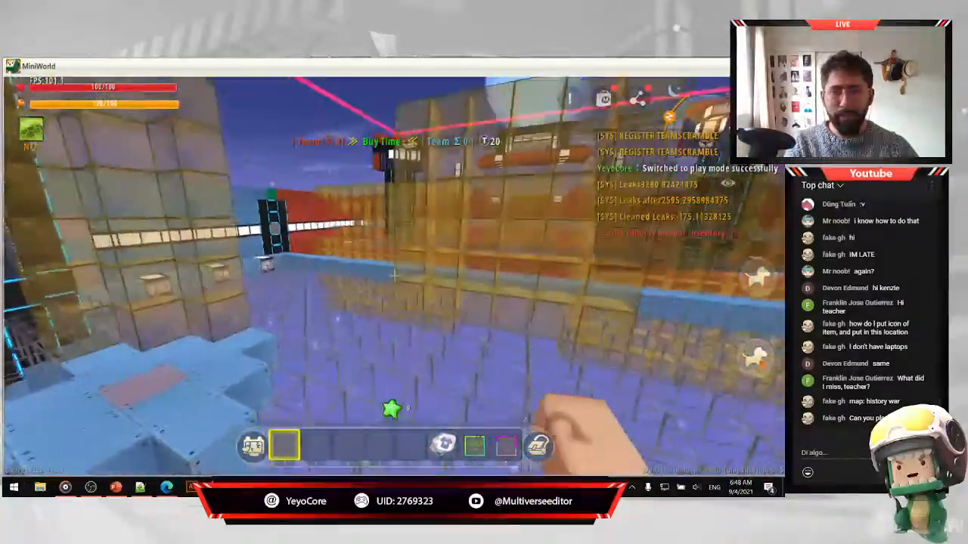
Switch the map back to Edit Mode and free the cursor.
key(Escape)
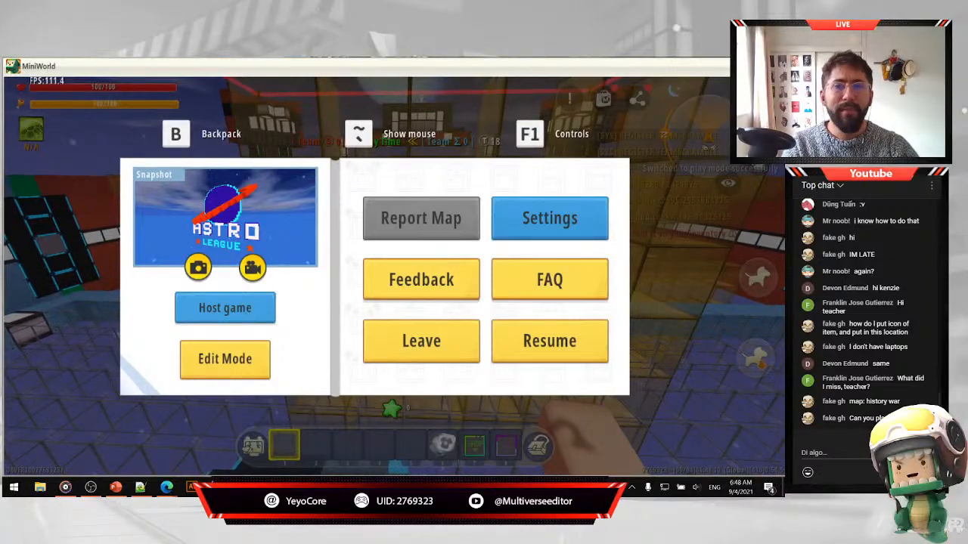
click(245, 371)
key(grave)
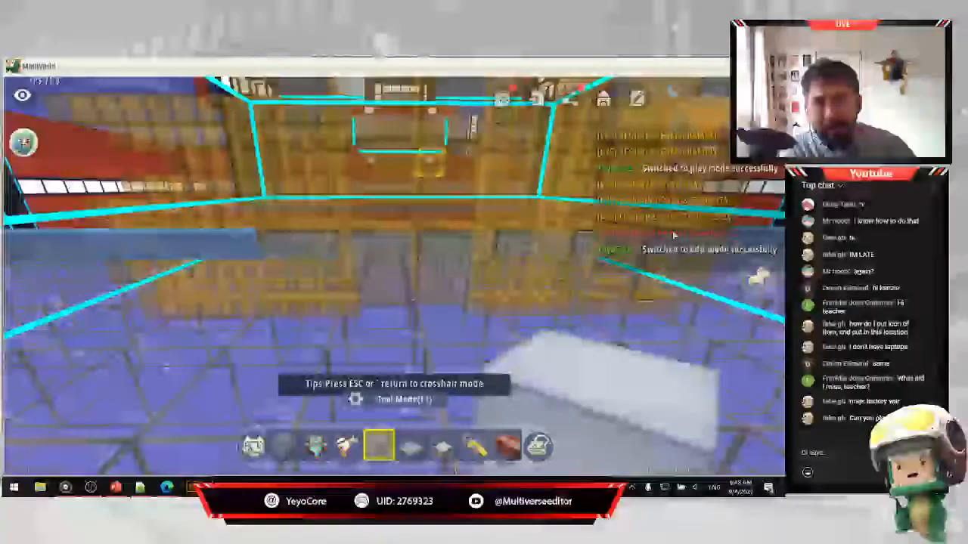
Reopen the trigger editor and browse the Exit Red trigger's options.
click(637, 100)
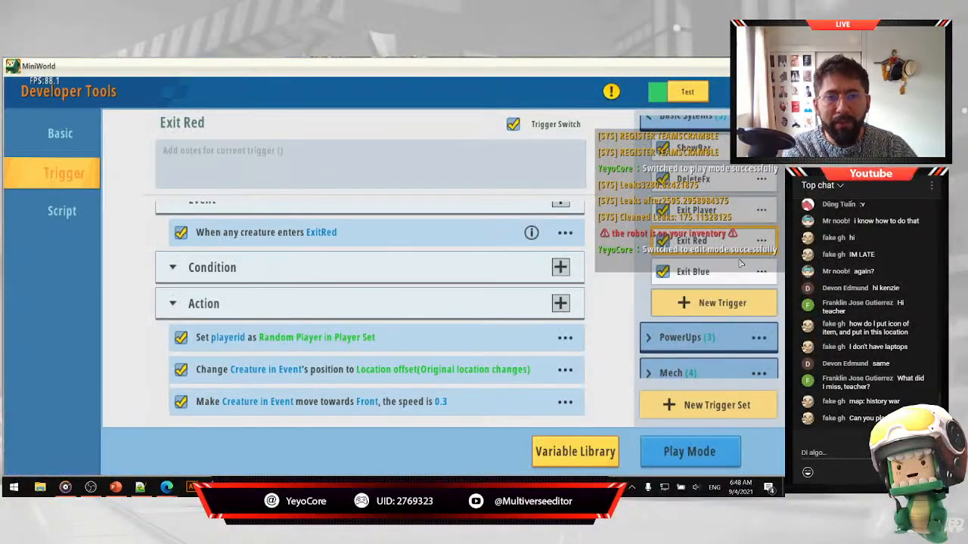
click(761, 240)
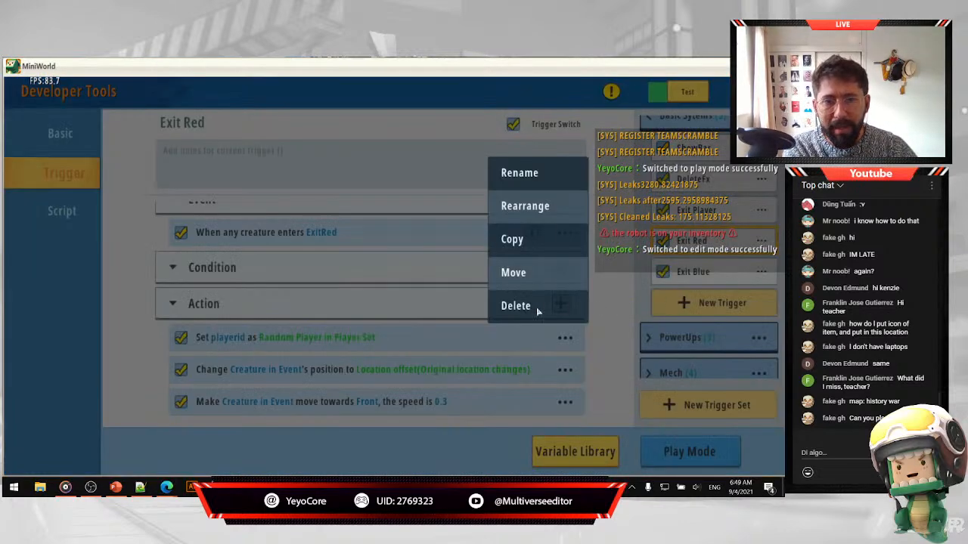
click(611, 336)
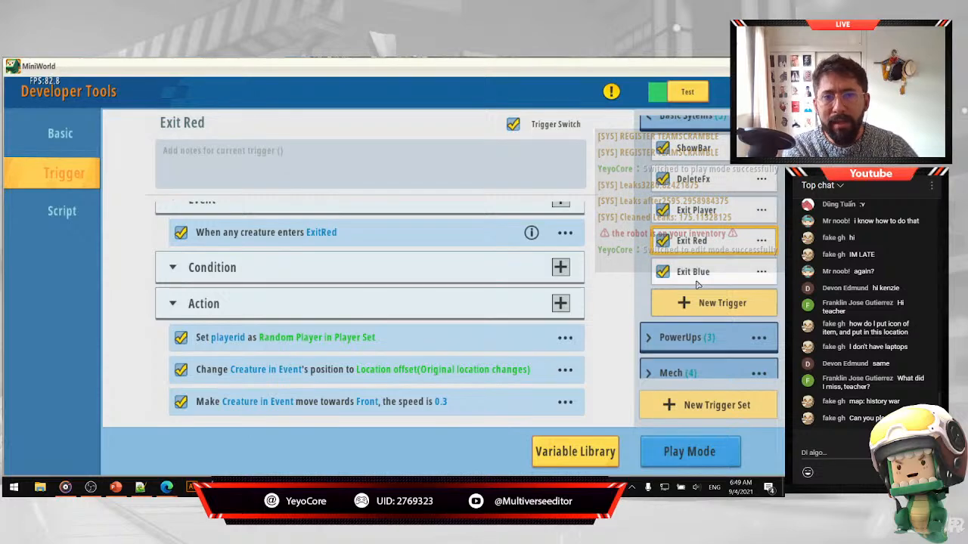
Cancel Exit Blue's rename prompt and open its 'When any creature enters ExitBlue' event.
click(759, 273)
click(762, 272)
click(522, 176)
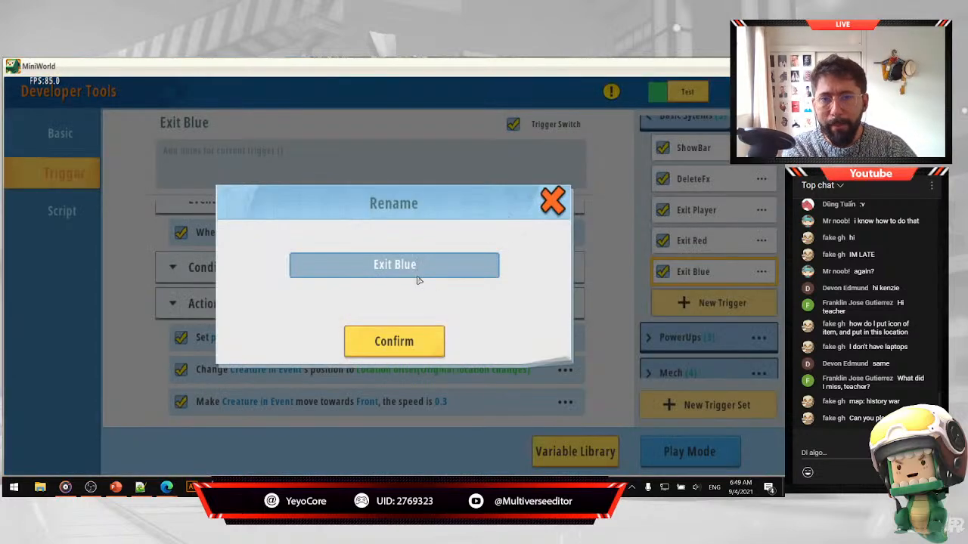
click(549, 203)
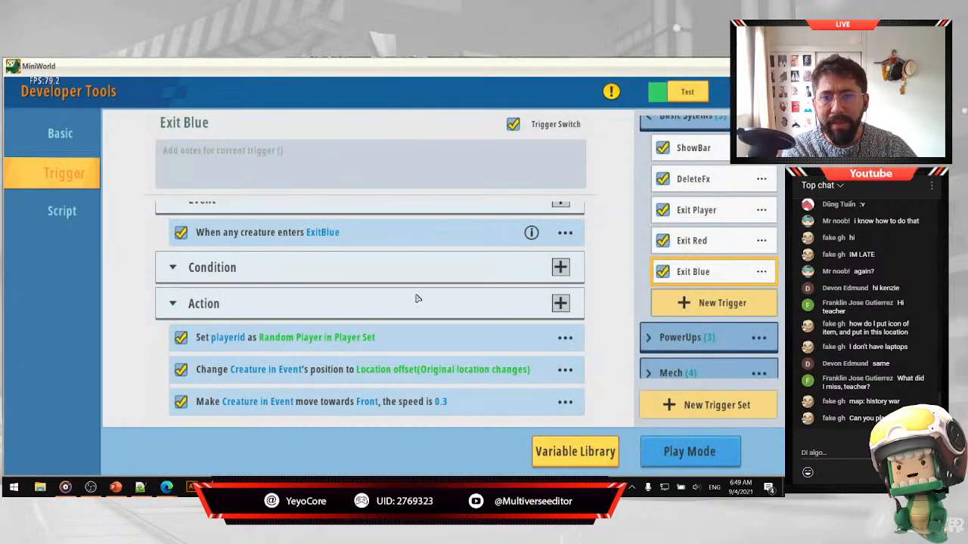
scroll(378, 302, up, 1)
scroll(355, 308, down, 1)
click(327, 254)
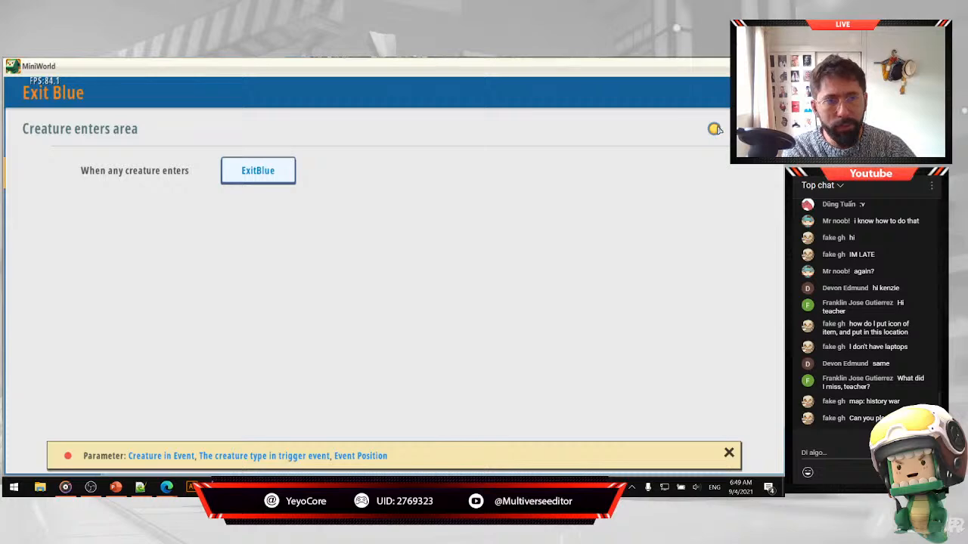
Inspect the Set playerid action: Random Player in Player Set from All Players in Area.
click(764, 92)
scroll(322, 280, down, 2)
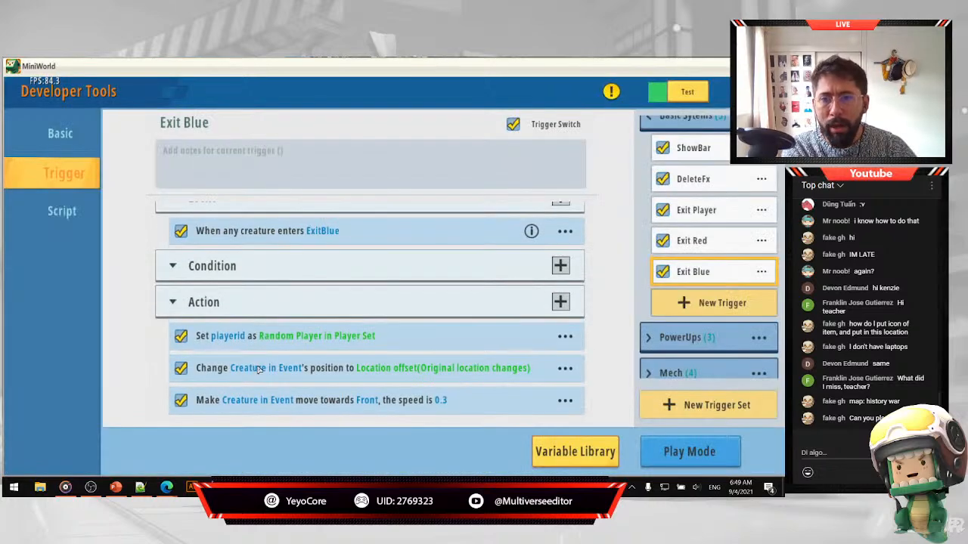
click(311, 344)
click(217, 170)
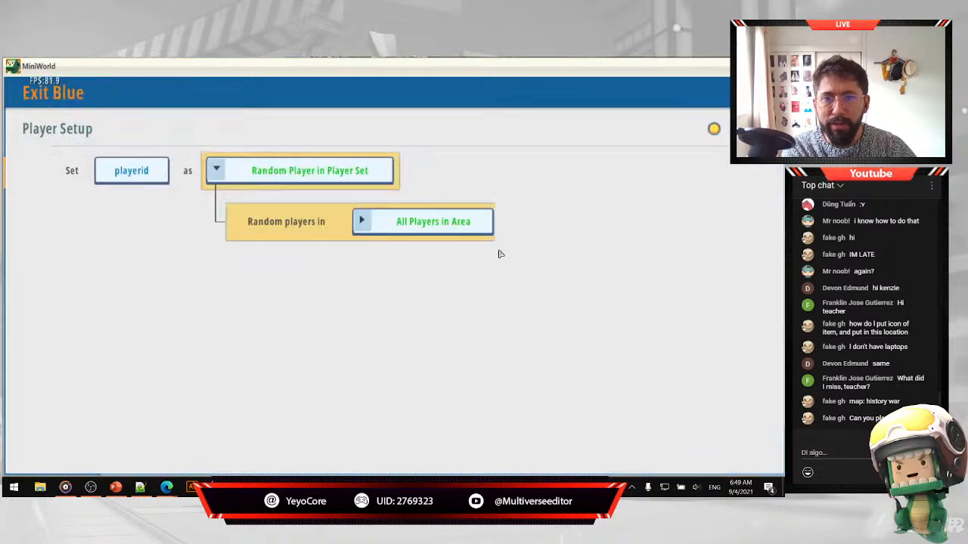
click(362, 221)
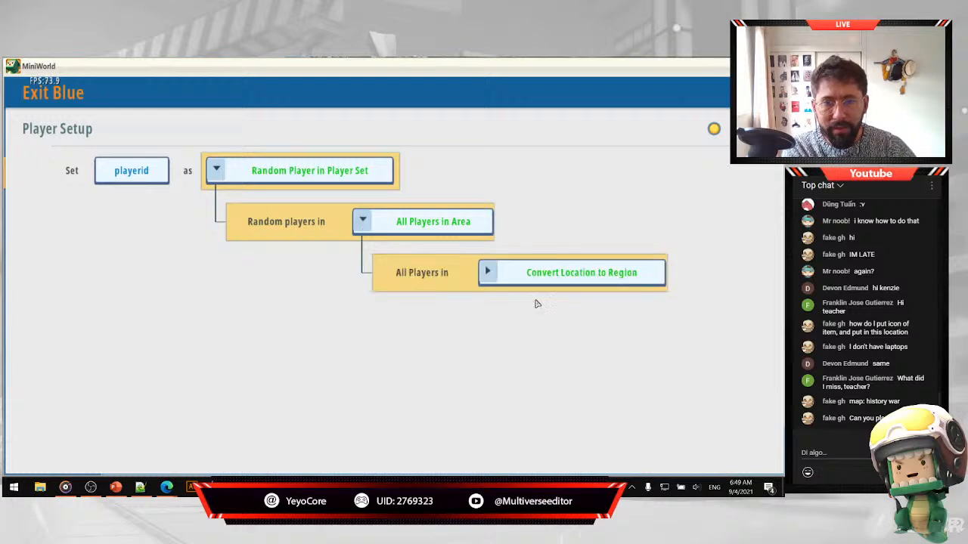
click(487, 272)
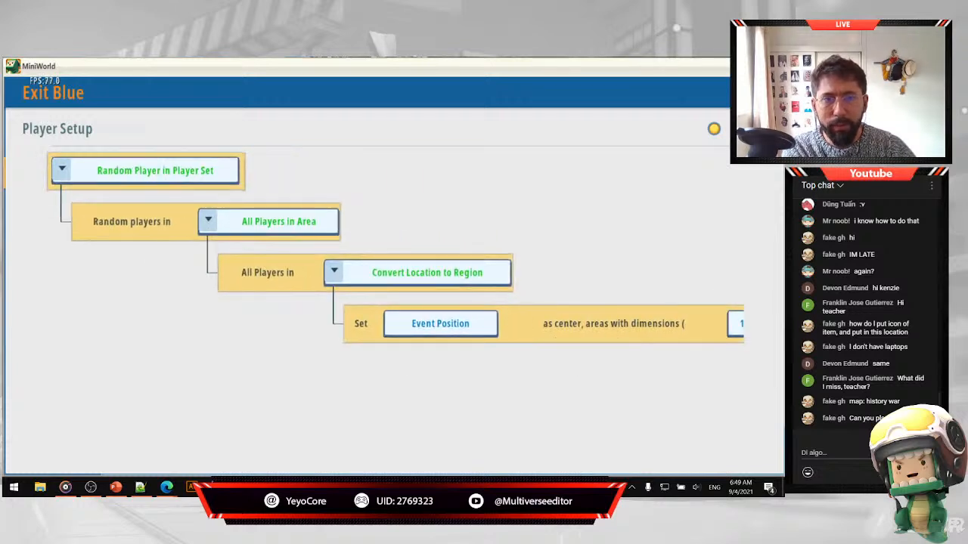
click(765, 91)
Inspect the Change position action's location offset of 3 along the x axis.
scroll(409, 363, down, 1)
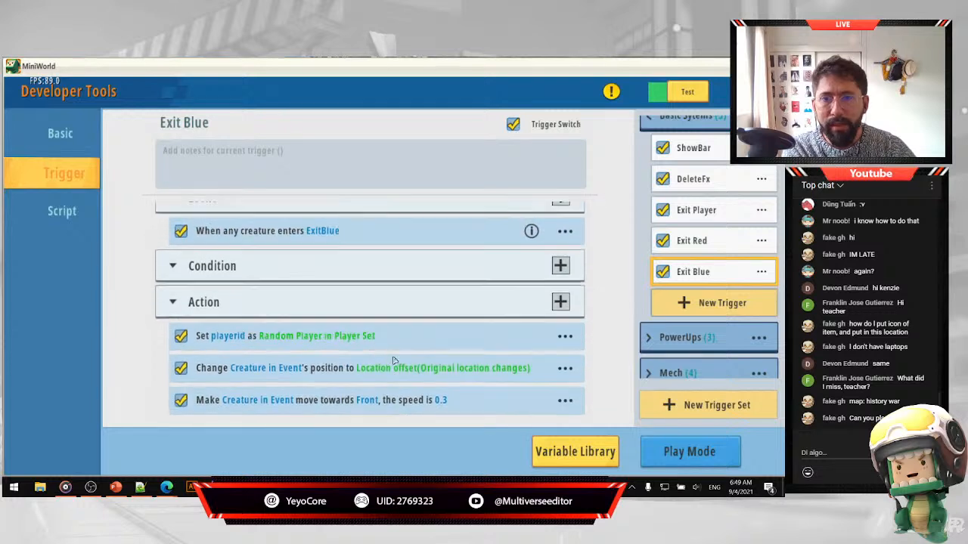
click(339, 373)
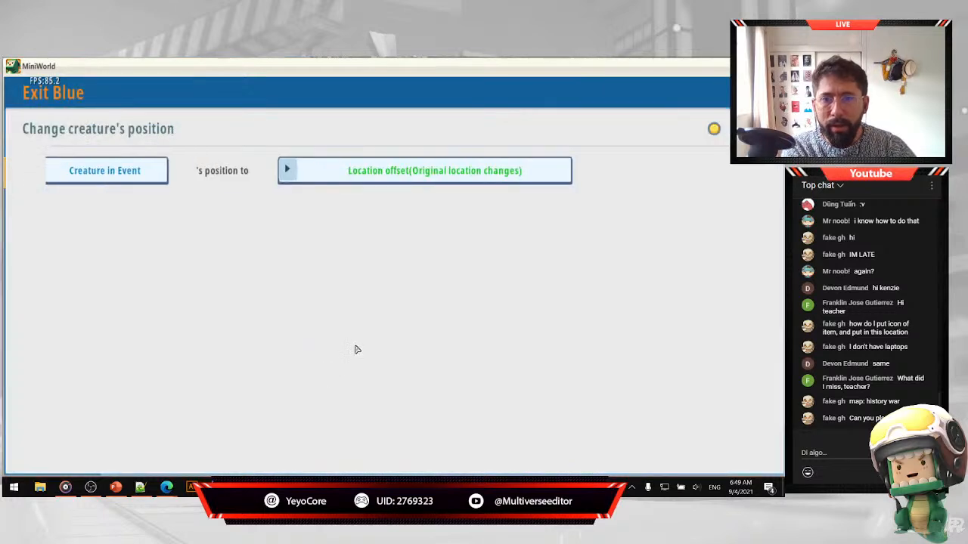
click(362, 170)
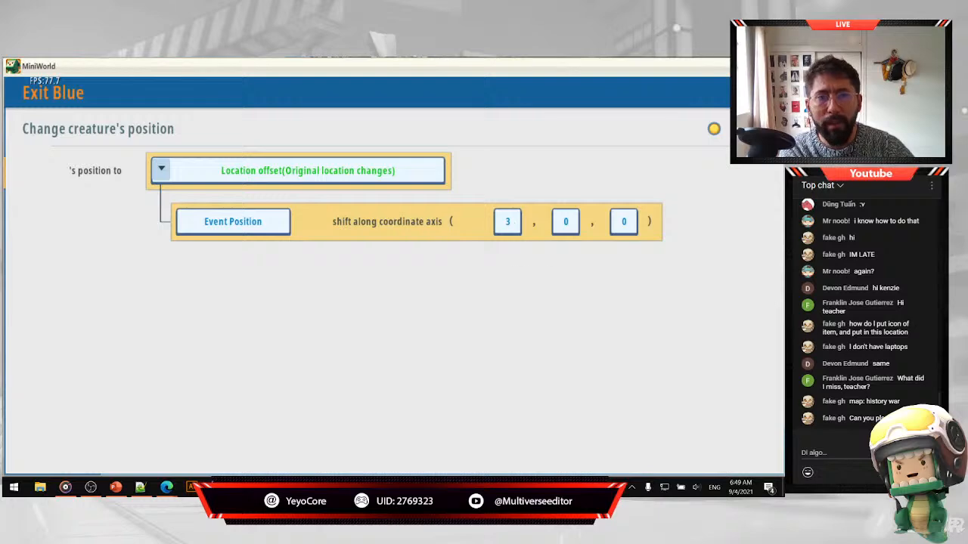
click(714, 128)
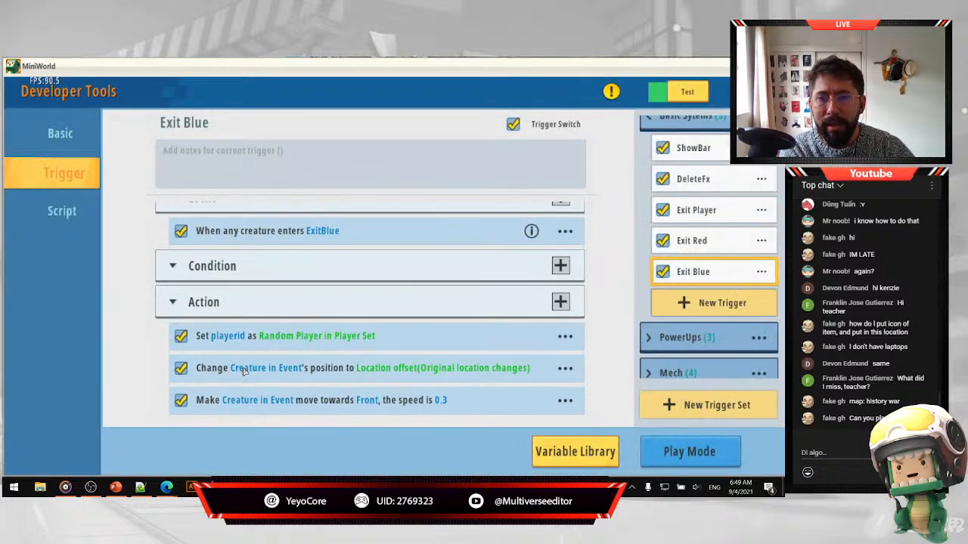
Inspect the Make creature move action moving creatures forward at 0.3.
click(304, 410)
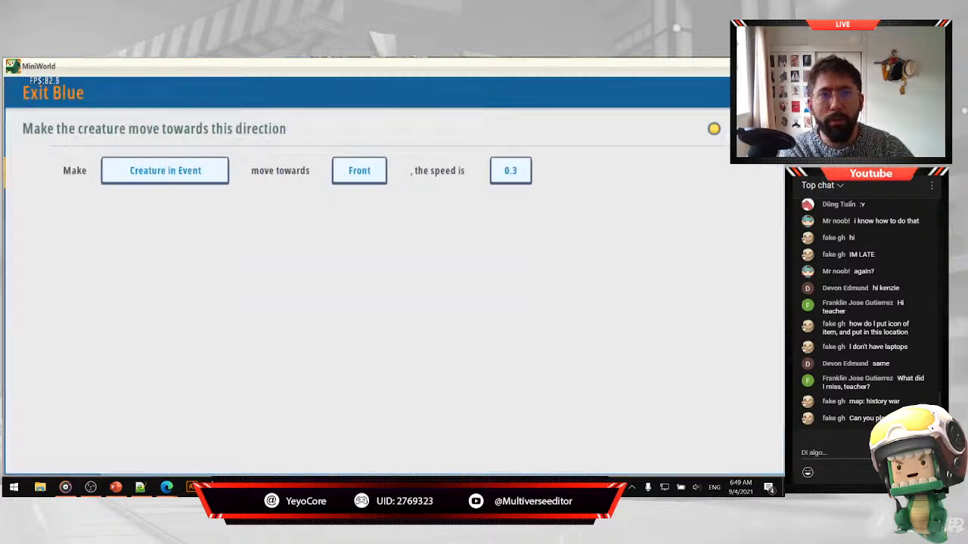
click(713, 128)
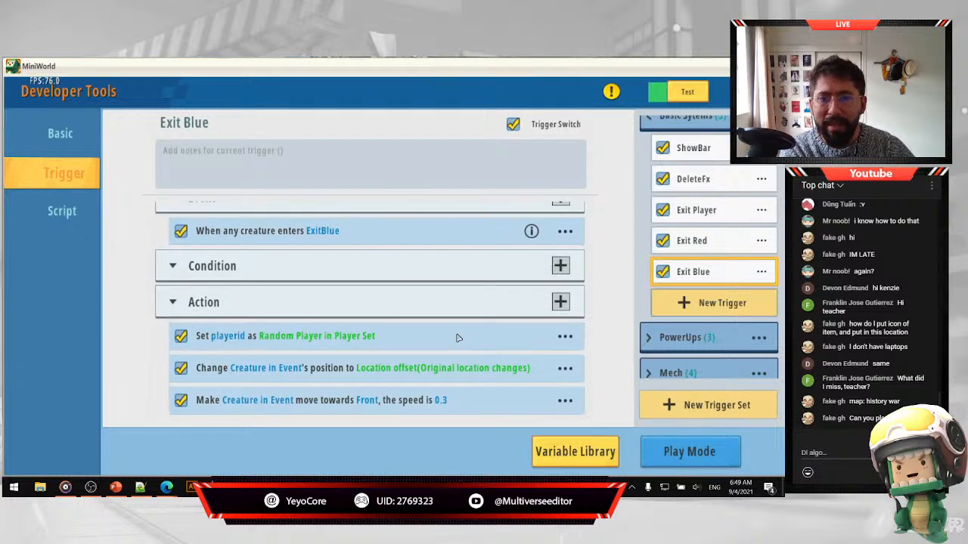
scroll(696, 275, up, 3)
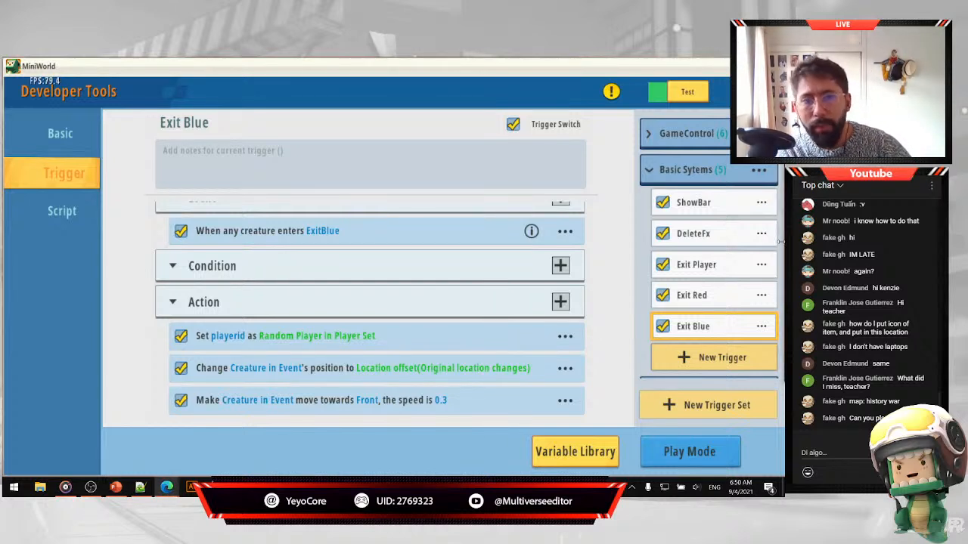
Collapse the Basic Sytems group header in the trigger set list.
click(650, 175)
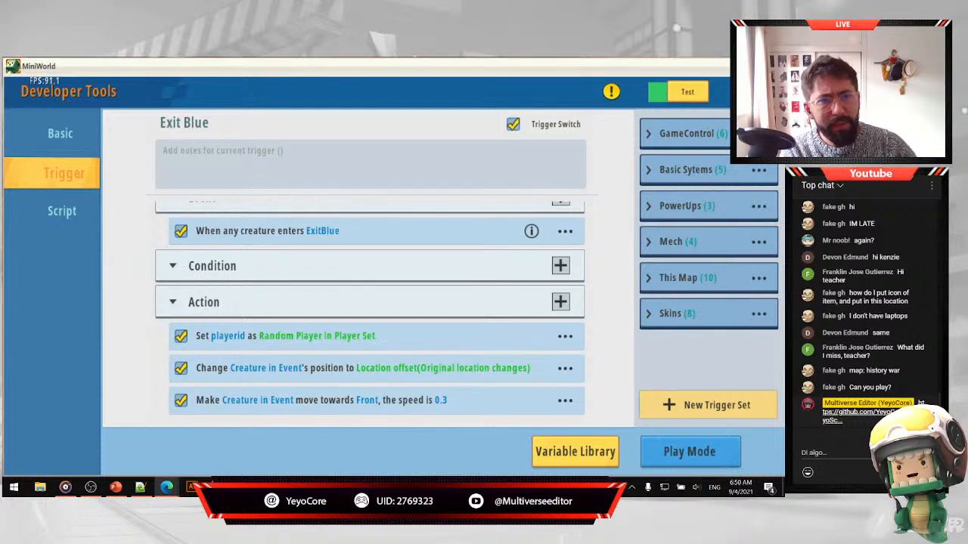
Create a new script set in the Script tab and rename Script Set3 to 'Basic ENG'.
click(77, 215)
click(674, 401)
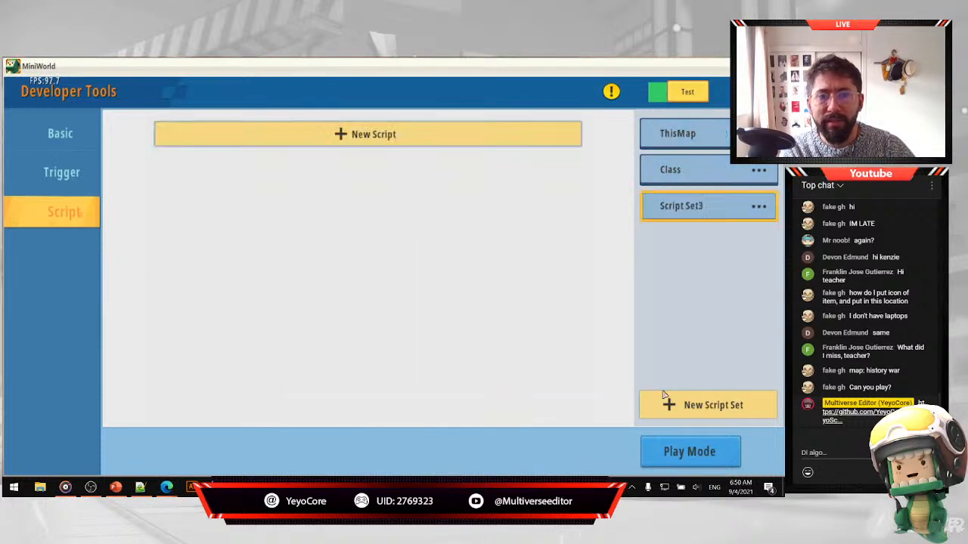
click(759, 205)
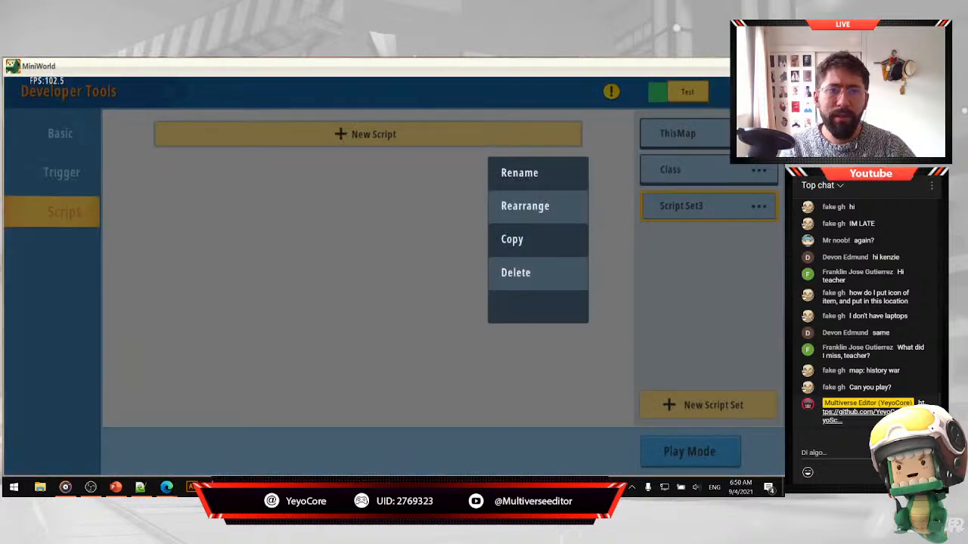
click(574, 170)
key(BackSpace)
key(BackSpace)
key(BackSpace)
key(BackSpace)
key(BackSpace)
key(BackSpace)
key(BackSpace)
key(BackSpace)
key(BackSpace)
key(BackSpace)
key(BackSpace)
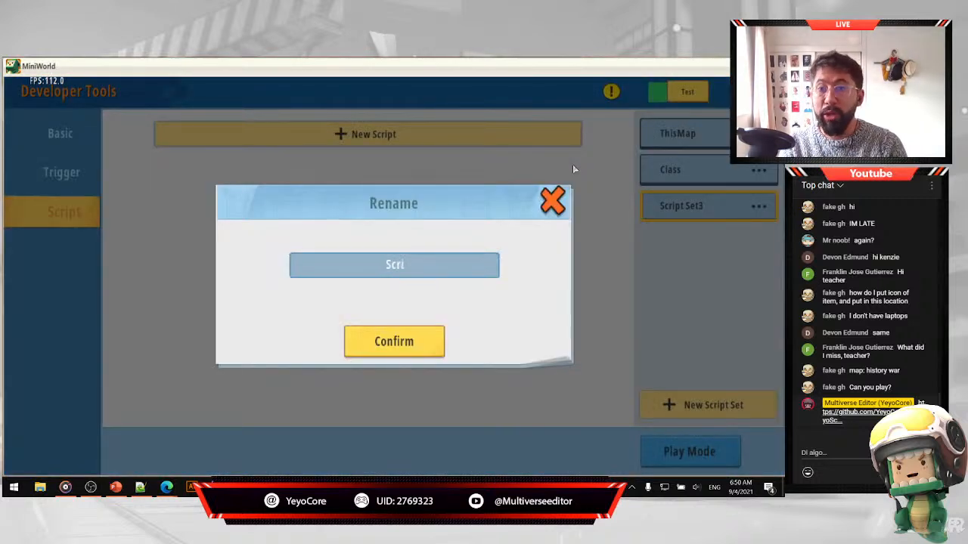
text(R)
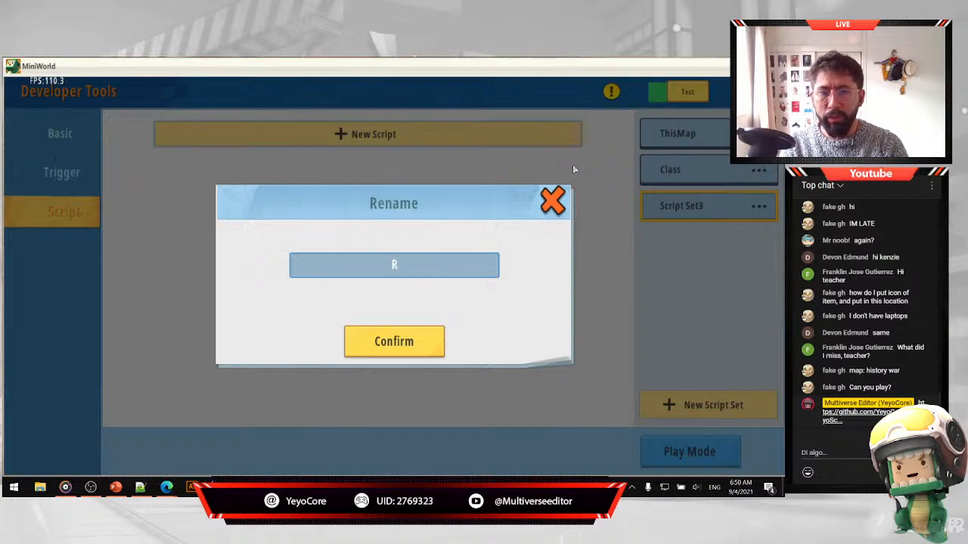
key(BackSpace)
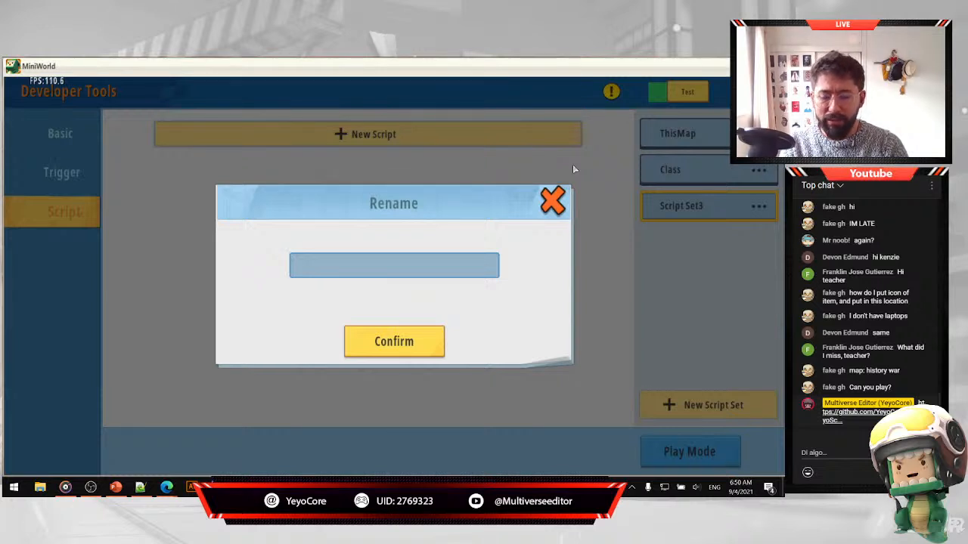
text(Basic ENG)
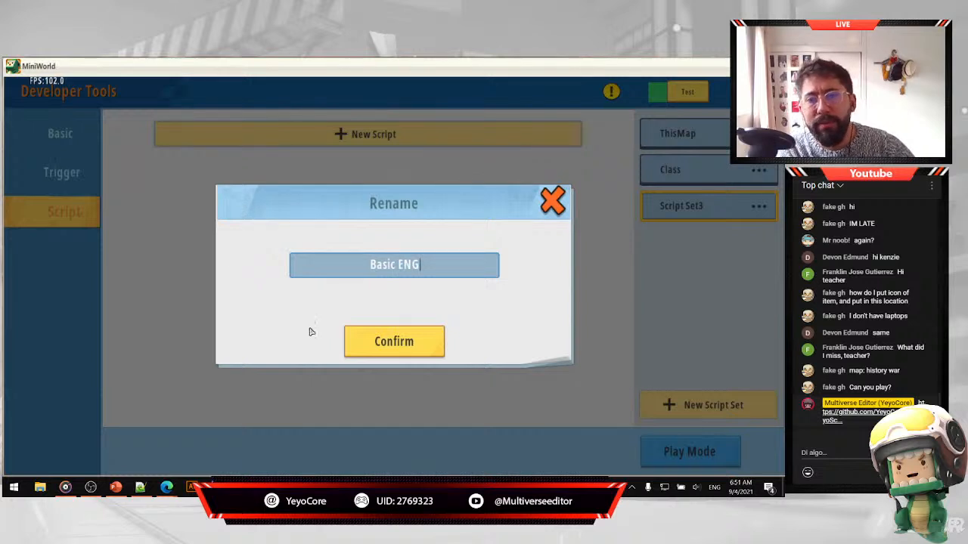
click(421, 341)
click(685, 178)
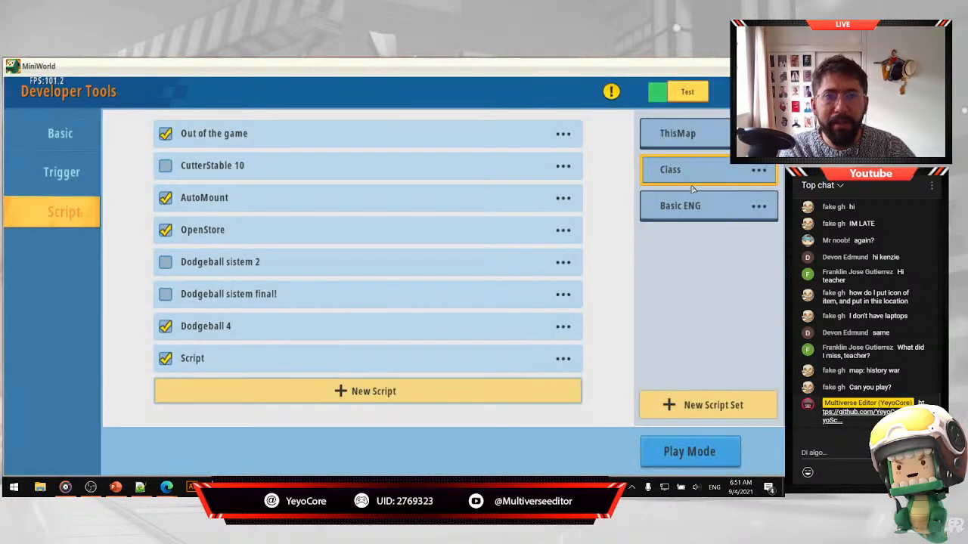
click(692, 208)
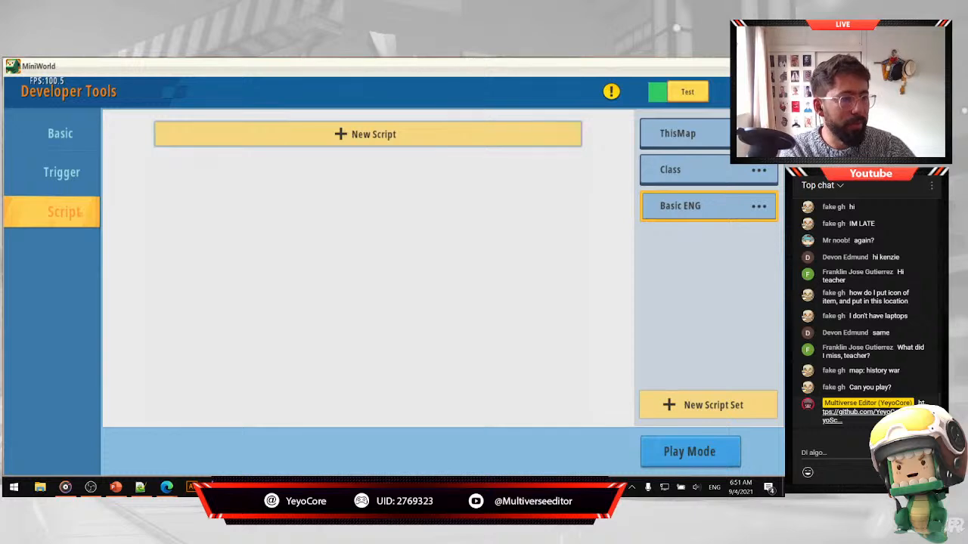
Show the Basic system triggers General slide and select the word Store in its Scripts table.
click(91, 487)
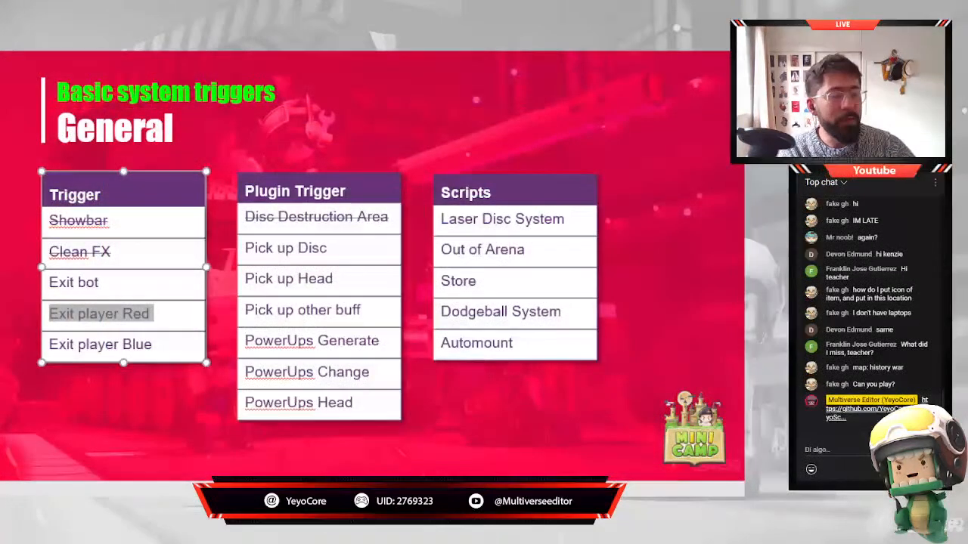
click(428, 150)
drag(651, 155, 415, 418)
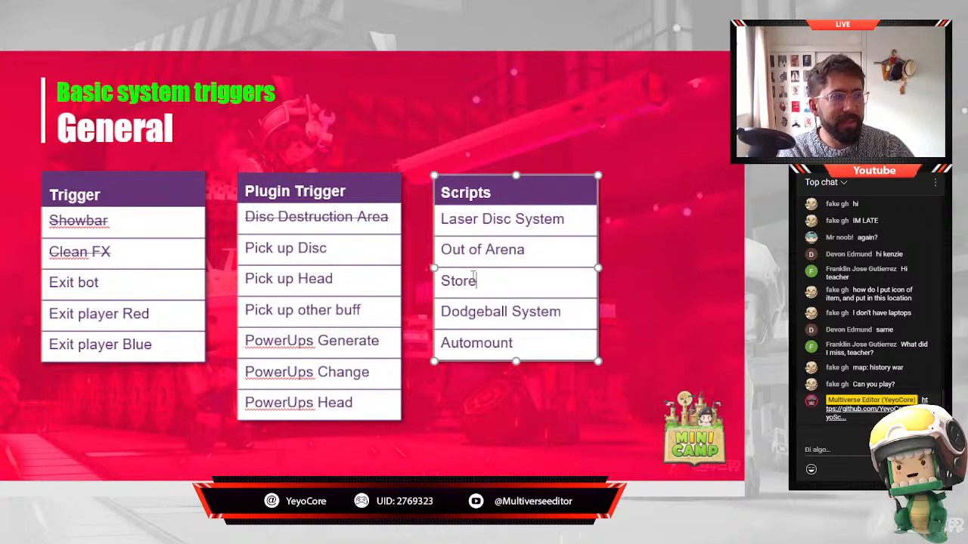
drag(472, 278, 446, 280)
click(503, 413)
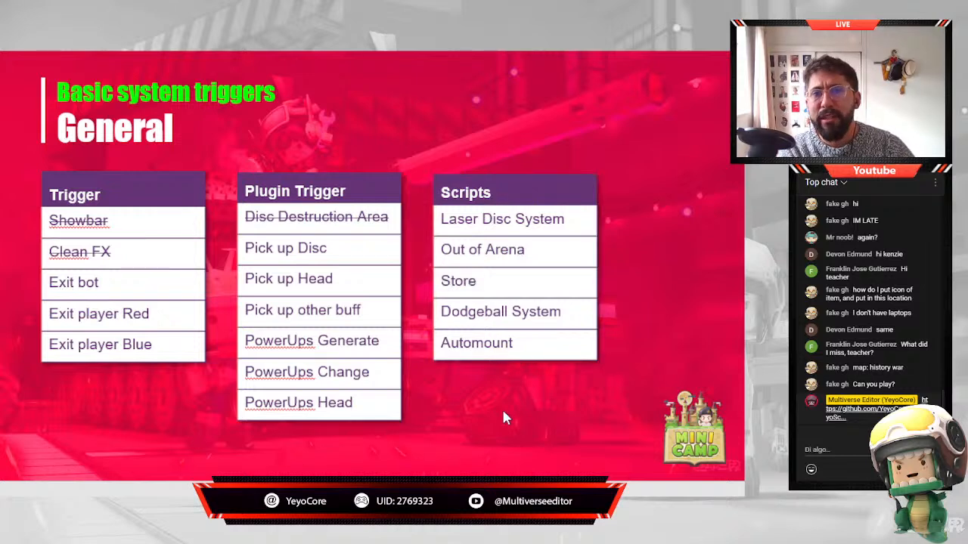
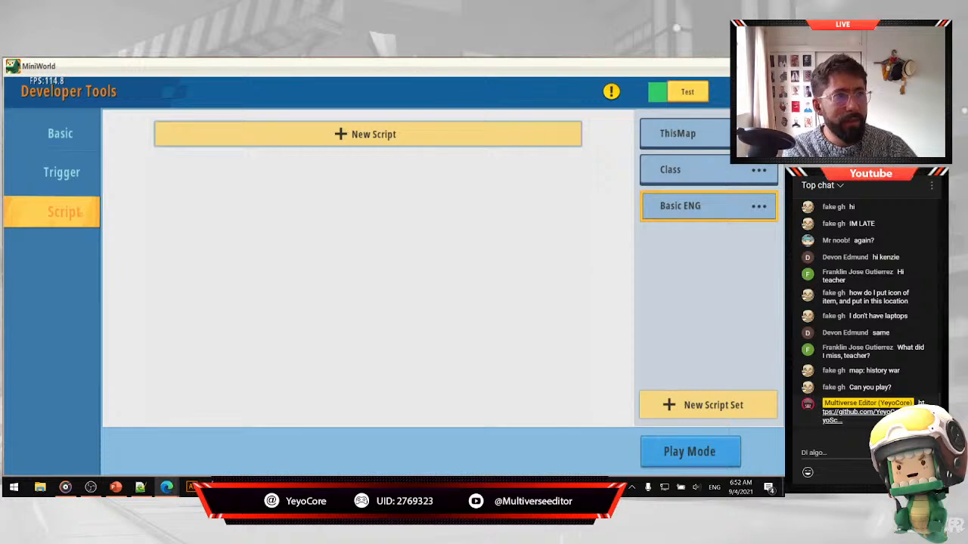
Drag the YeyoScripts GitHub browser window over MiniWorld and snap it to the top edge to maximize it.
drag(783, 179, 265, 59)
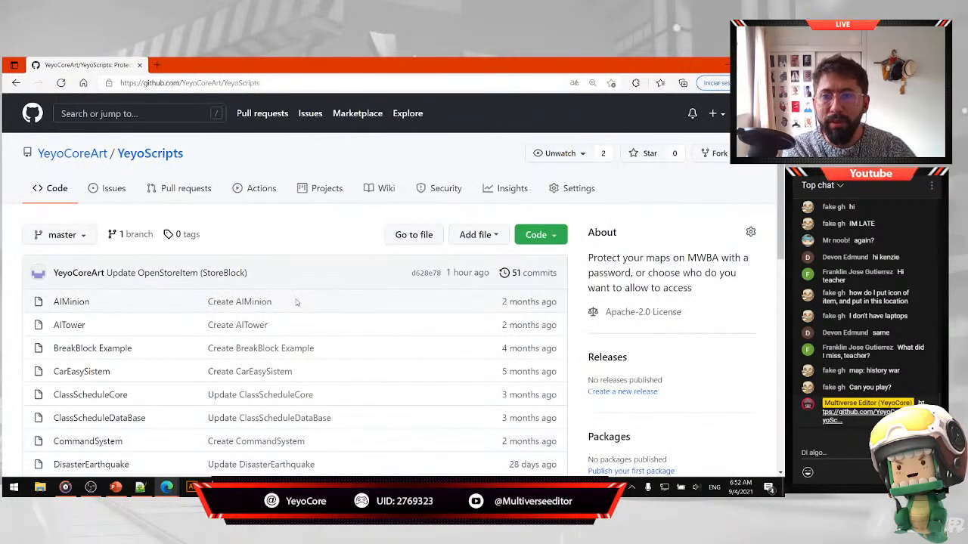
Find the OpenStoreItem (StoreBlock) Lua file in the YeyoScripts list and view its source.
scroll(336, 304, down, 2)
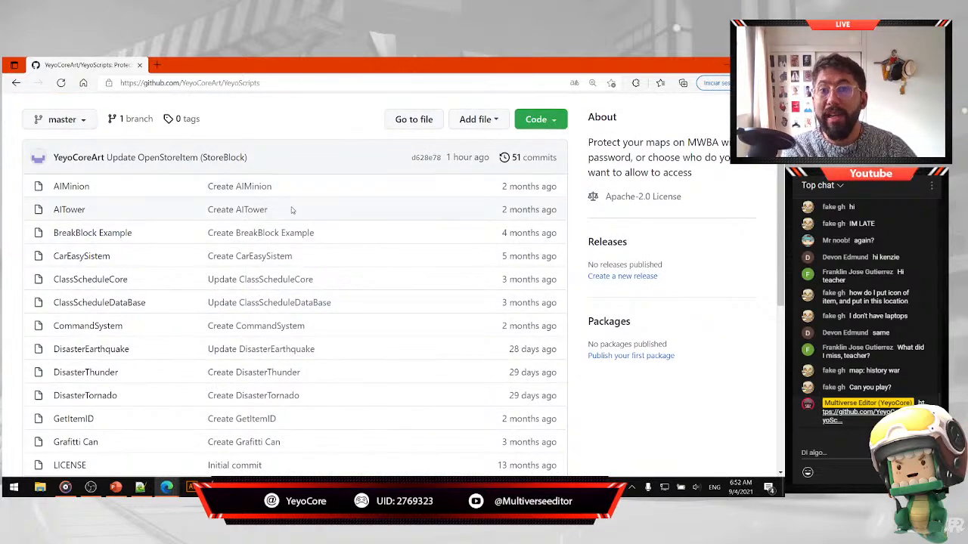
scroll(130, 216, down, 5)
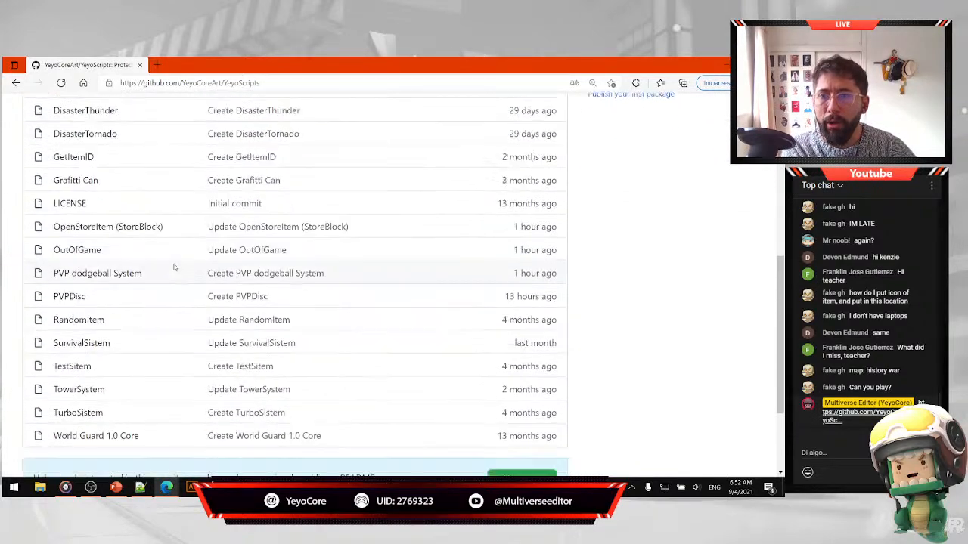
scroll(191, 288, up, 7)
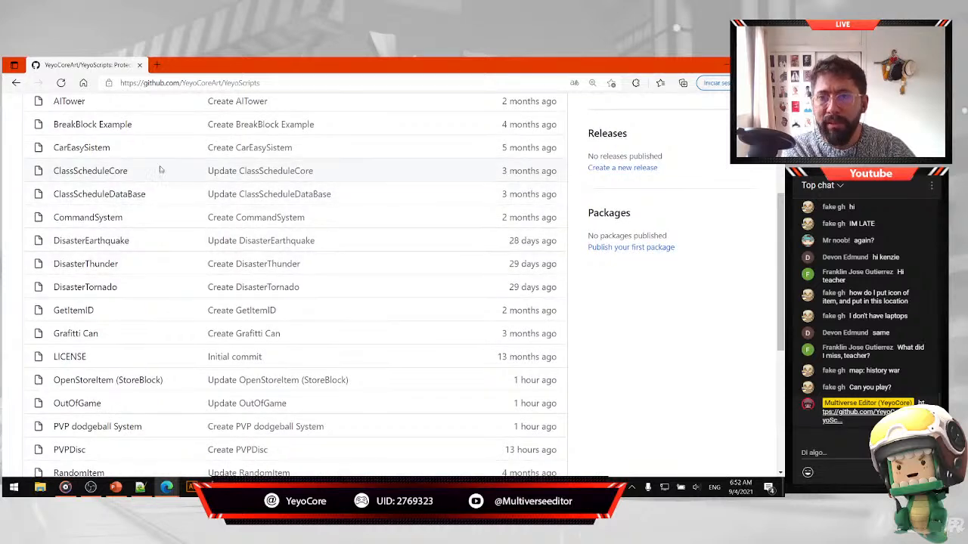
scroll(139, 200, down, 3)
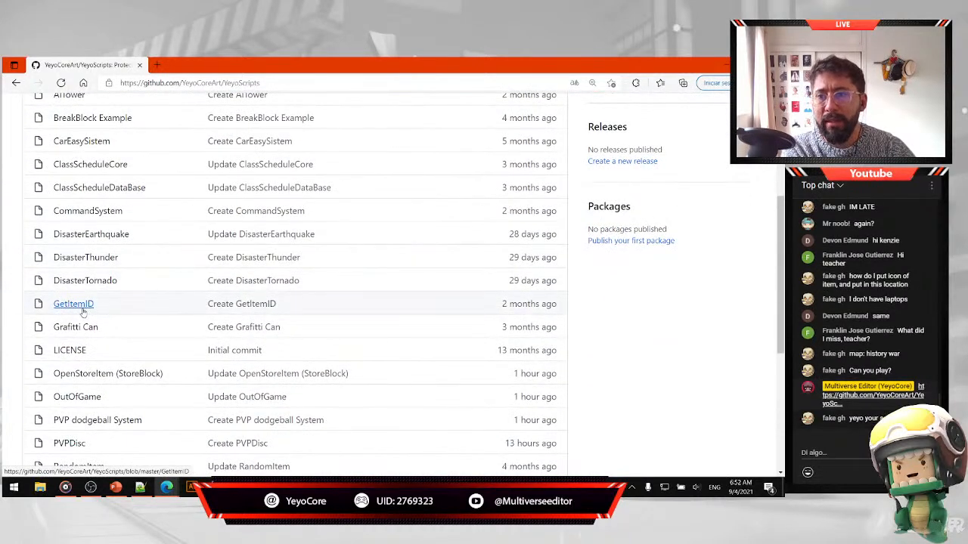
drag(102, 305, 49, 305)
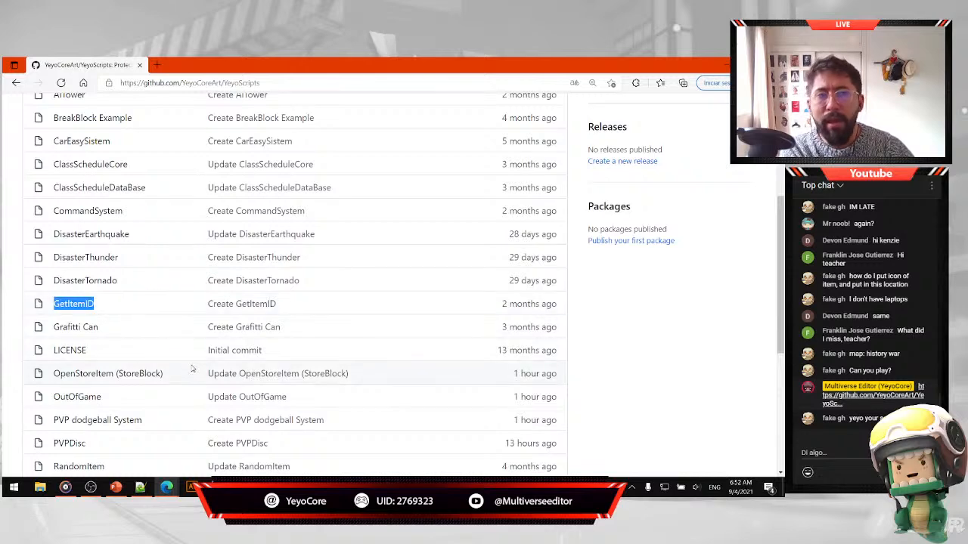
scroll(192, 368, down, 1)
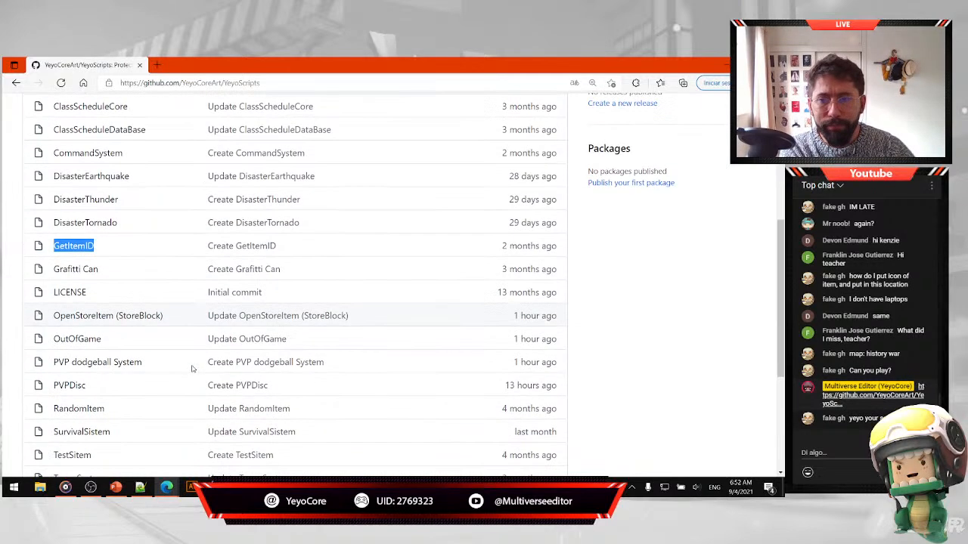
click(89, 321)
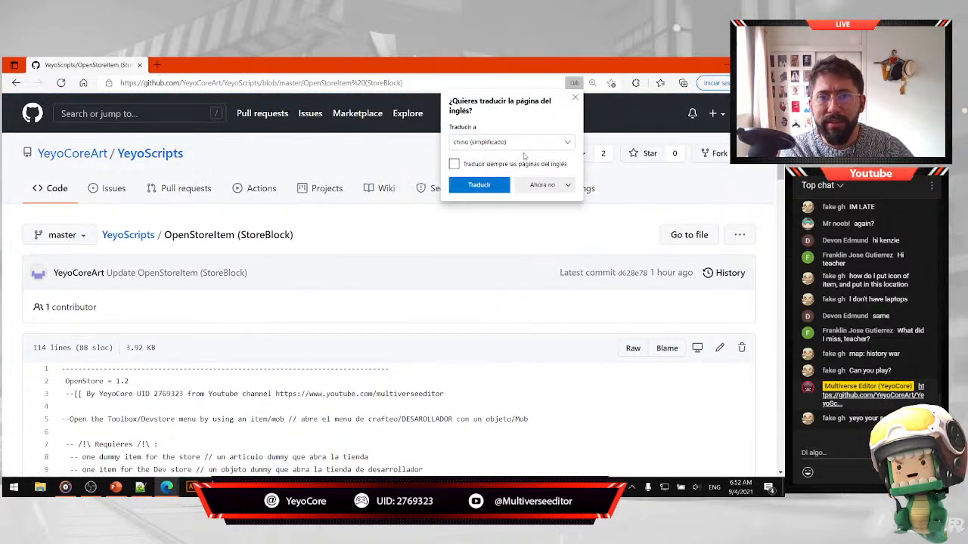
click(495, 185)
scroll(438, 241, down, 3)
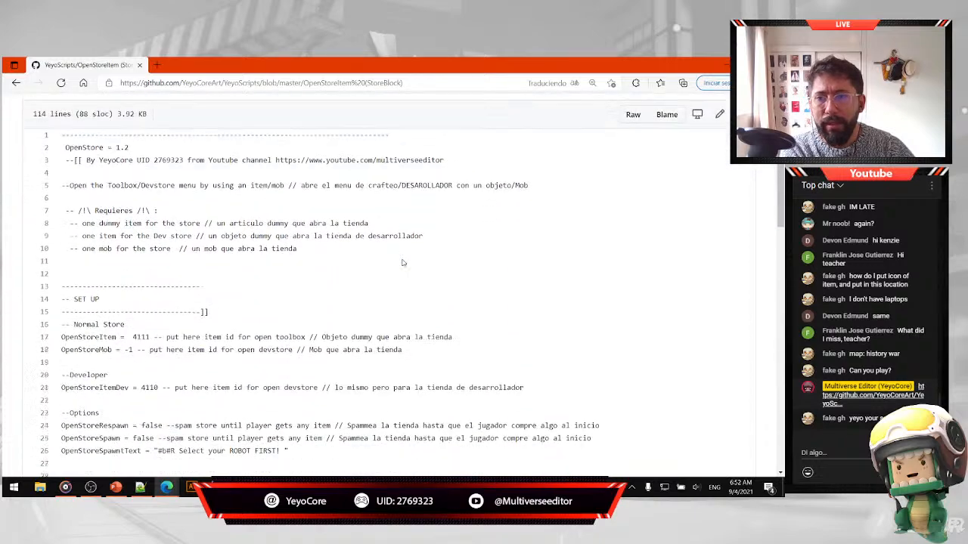
scroll(370, 264, down, 4)
scroll(348, 264, up, 5)
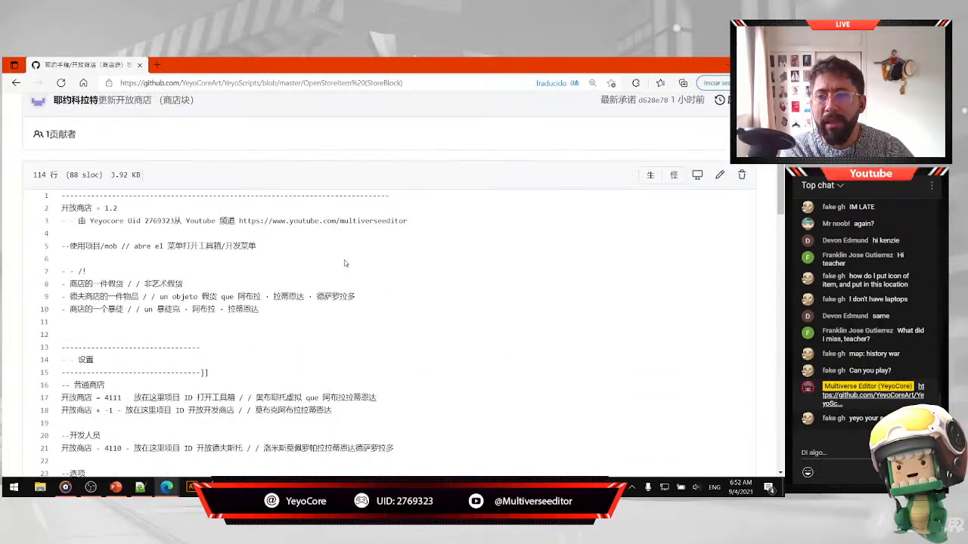
drag(158, 261, 144, 255)
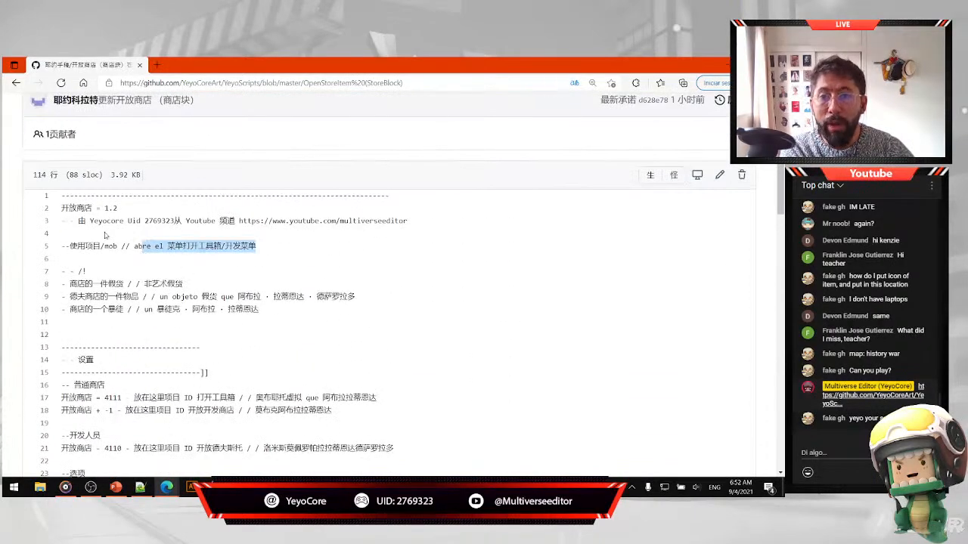
click(133, 243)
scroll(152, 249, down, 4)
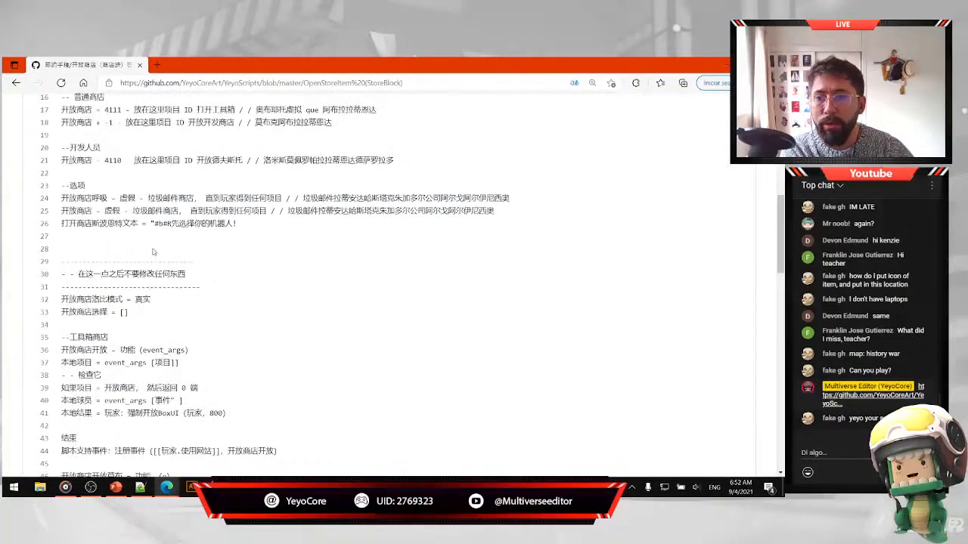
scroll(154, 252, down, 12)
scroll(155, 253, up, 5)
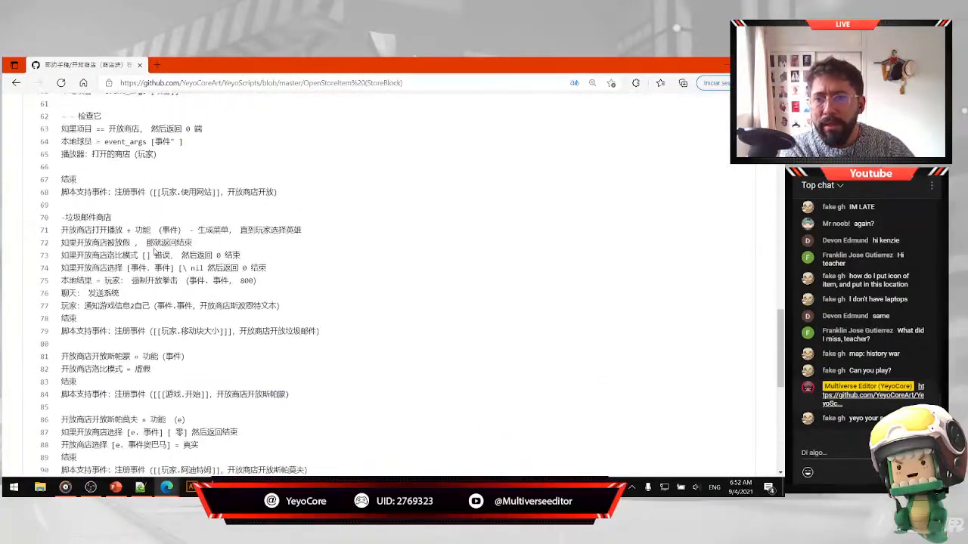
scroll(153, 252, up, 10)
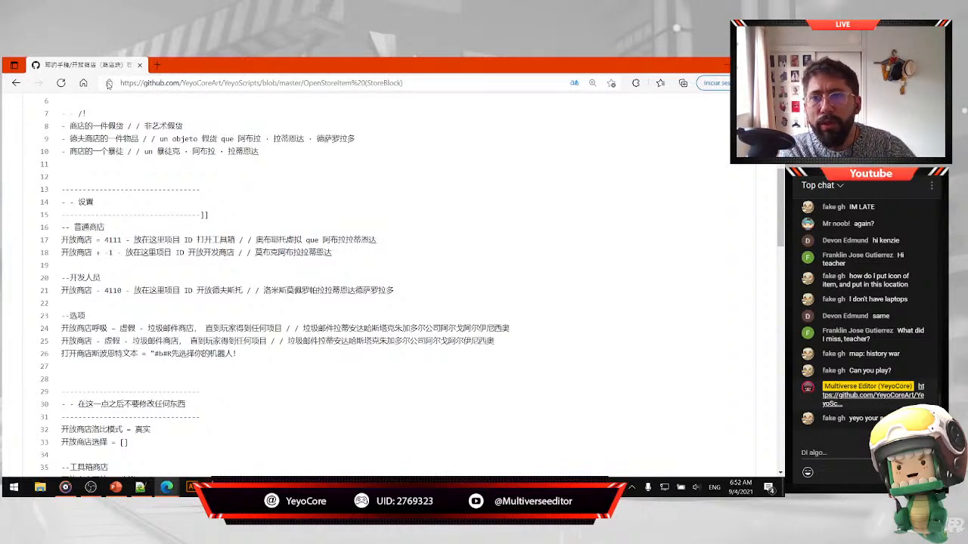
click(574, 83)
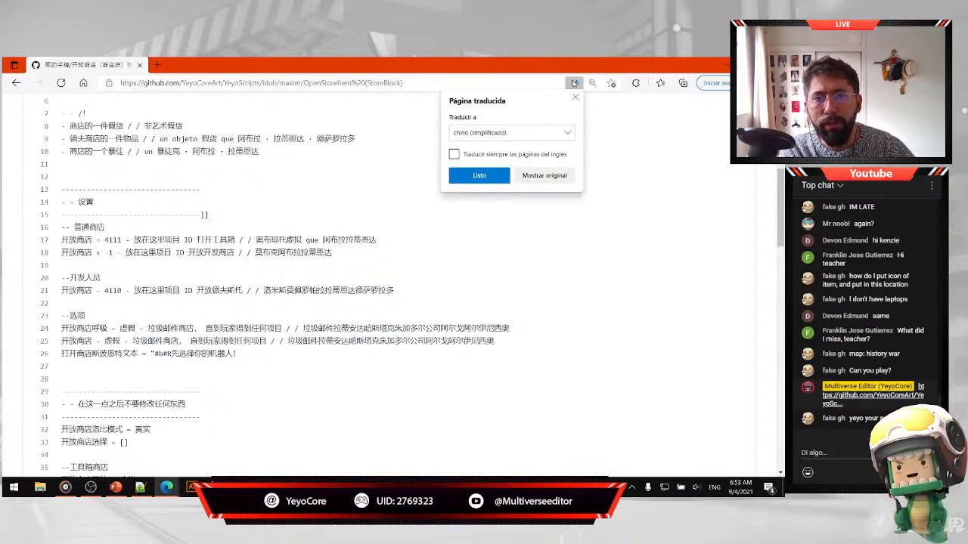
click(544, 176)
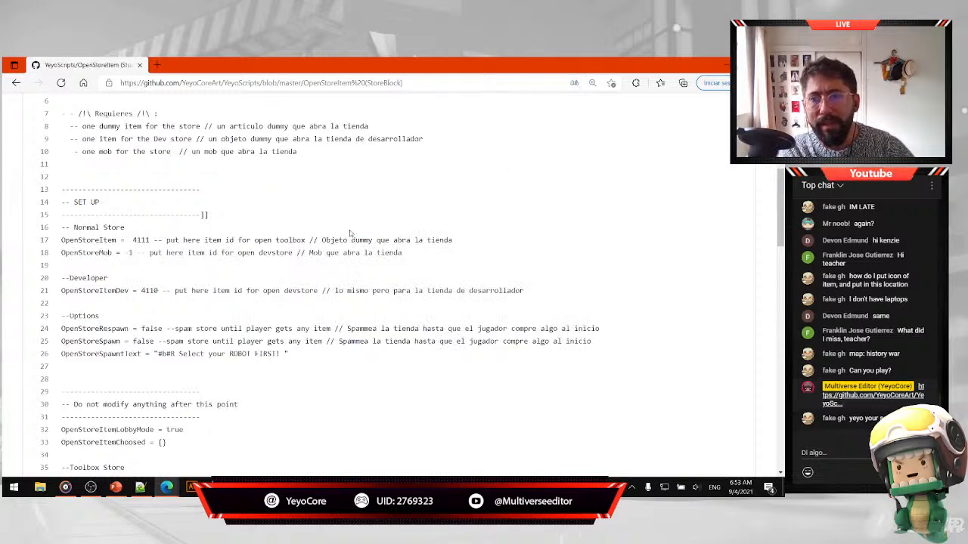
Scroll through the 114-line OpenStoreItem script to review its code.
scroll(352, 231, up, 5)
scroll(87, 318, down, 3)
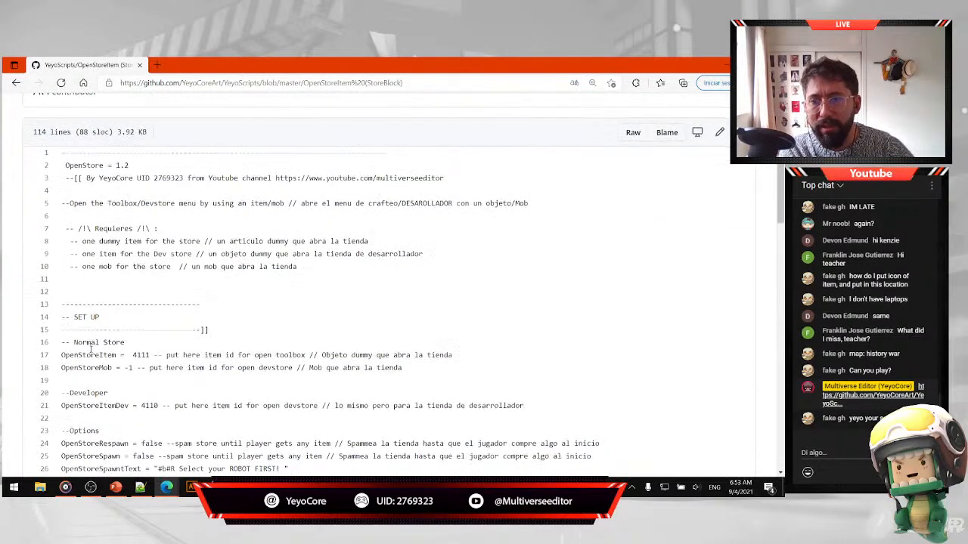
scroll(72, 291, up, 2)
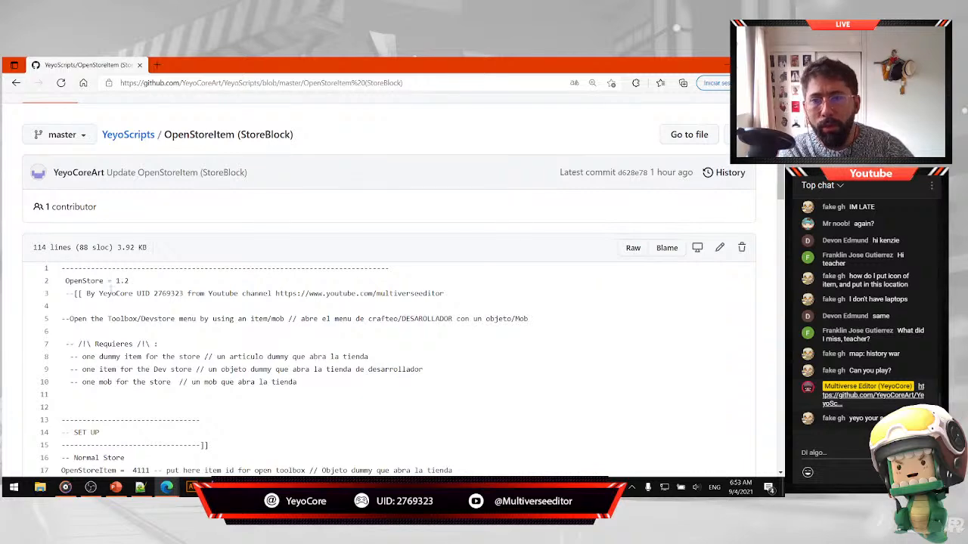
scroll(110, 286, down, 2)
scroll(445, 327, up, 3)
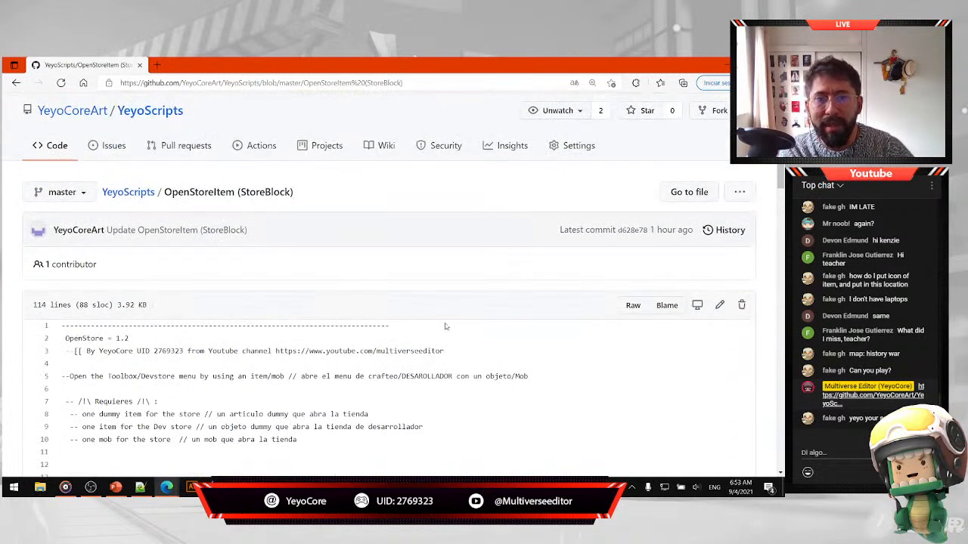
scroll(397, 333, down, 2)
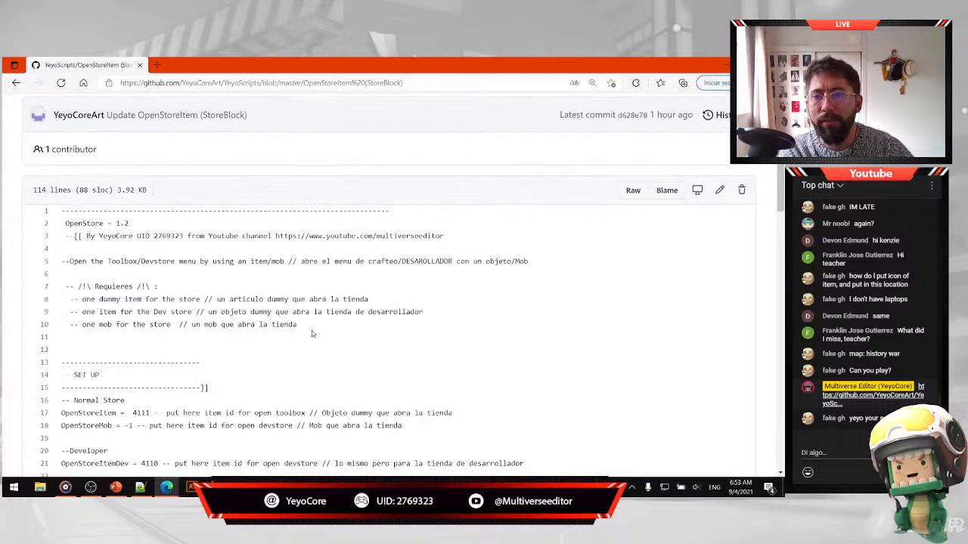
scroll(160, 320, down, 2)
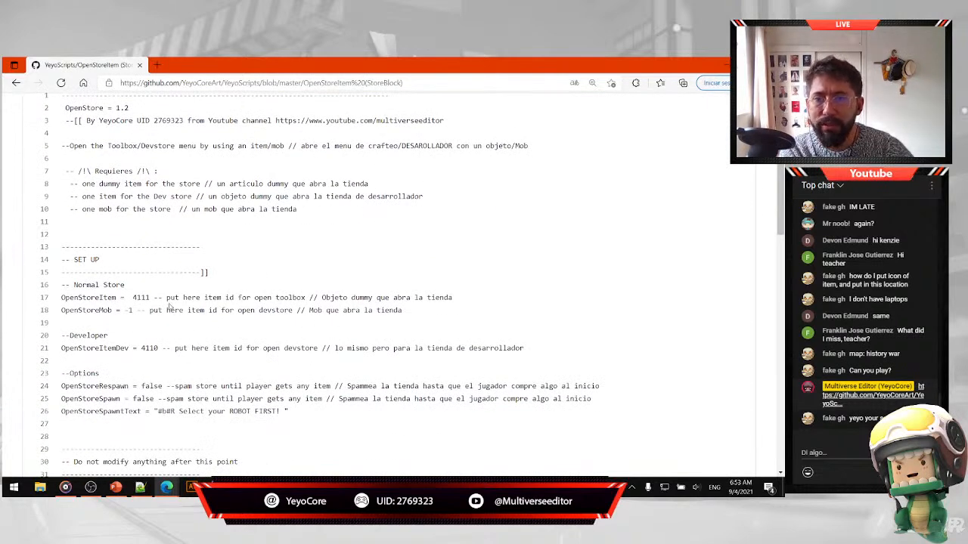
scroll(374, 340, down, 12)
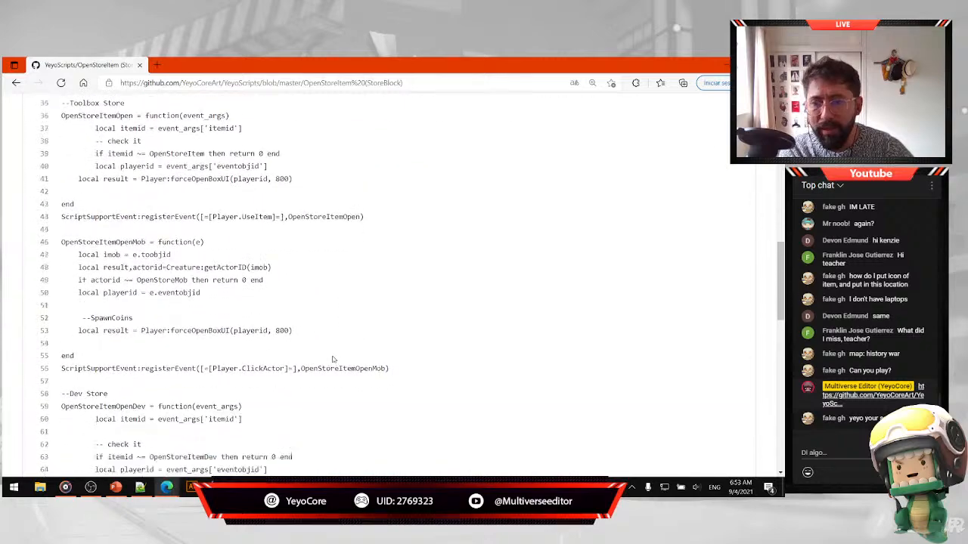
scroll(333, 356, down, 8)
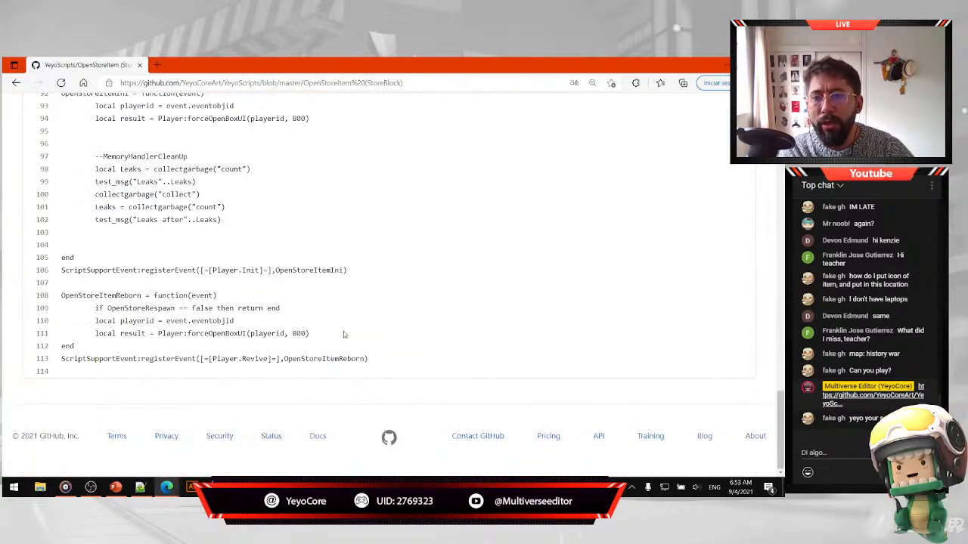
drag(368, 358, 27, 87)
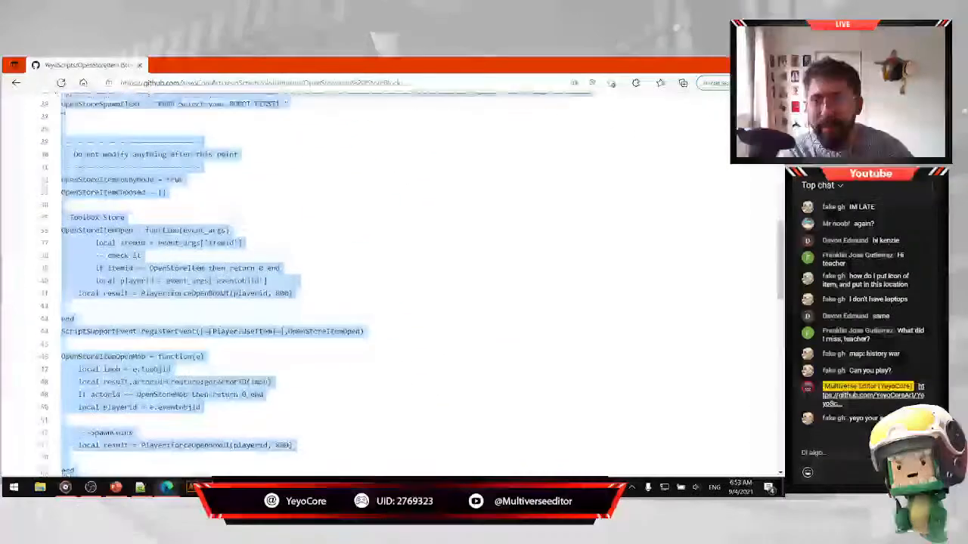
scroll(378, 287, down, 5)
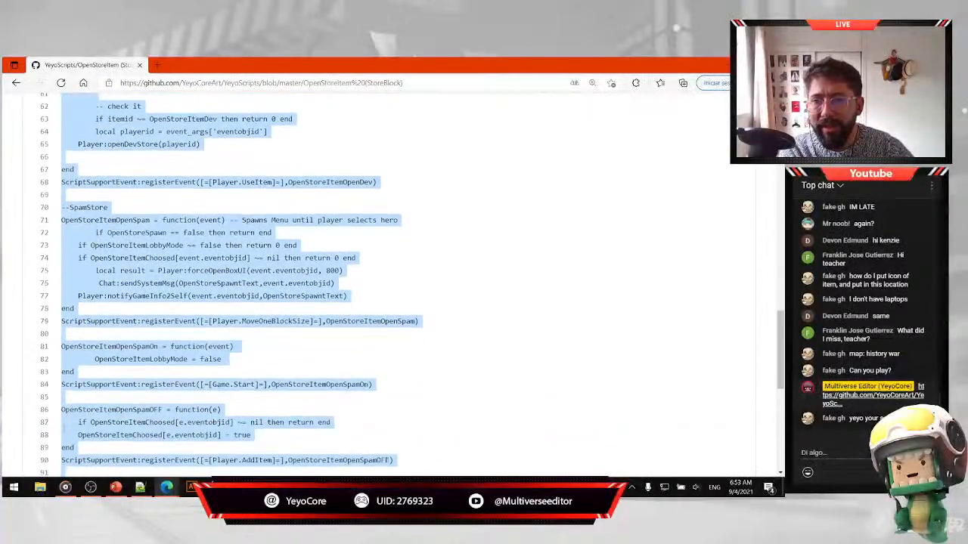
scroll(77, 391, down, 5)
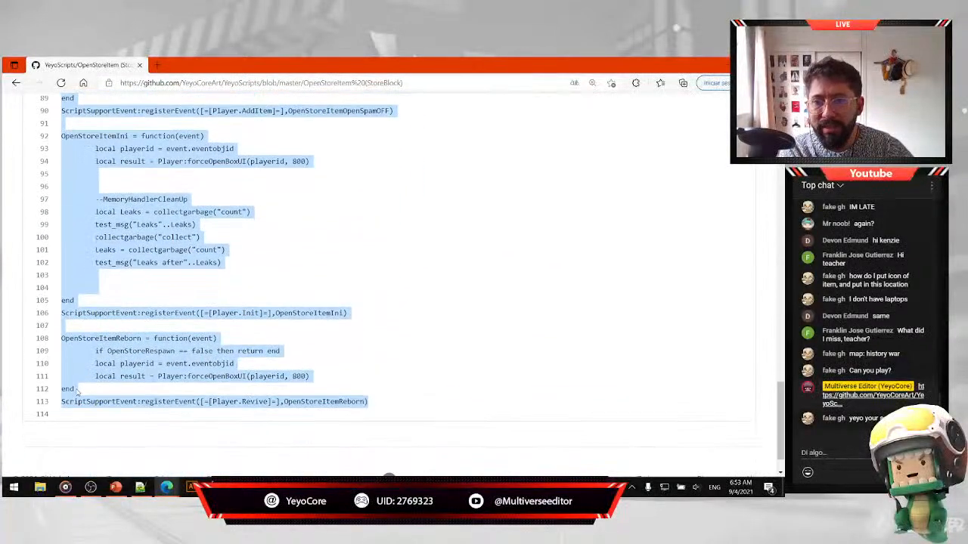
scroll(77, 391, up, 15)
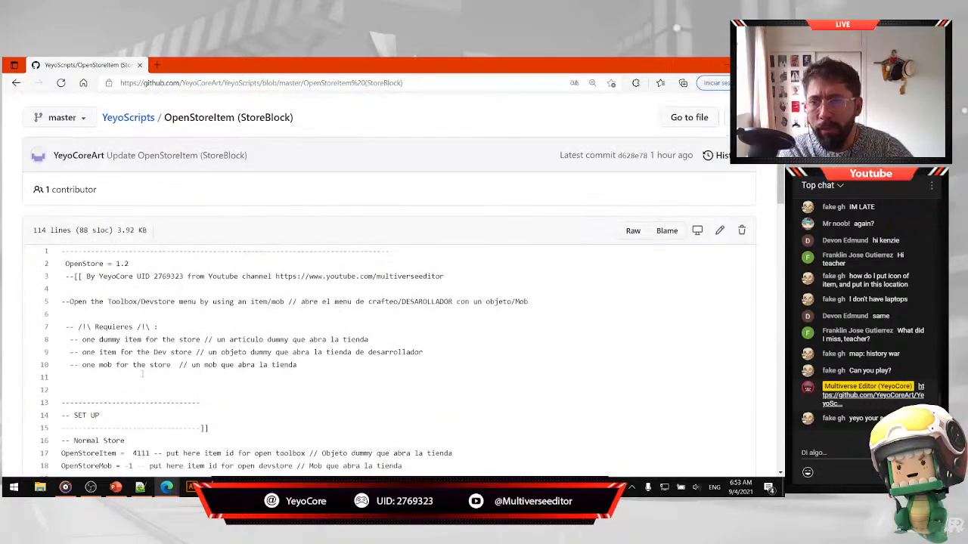
scroll(141, 373, up, 1)
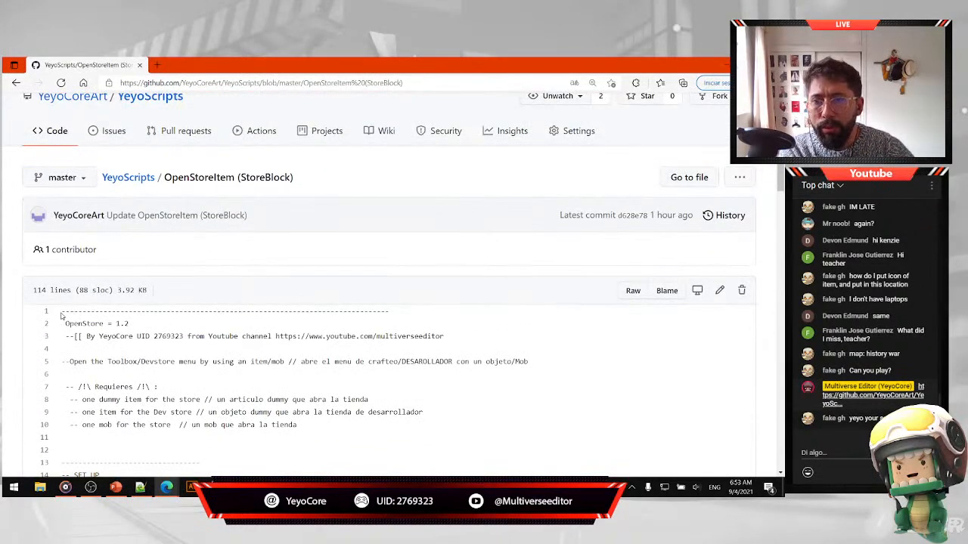
Select the whole script from line 1, copy it, and minimize the browser.
drag(62, 312, 380, 364)
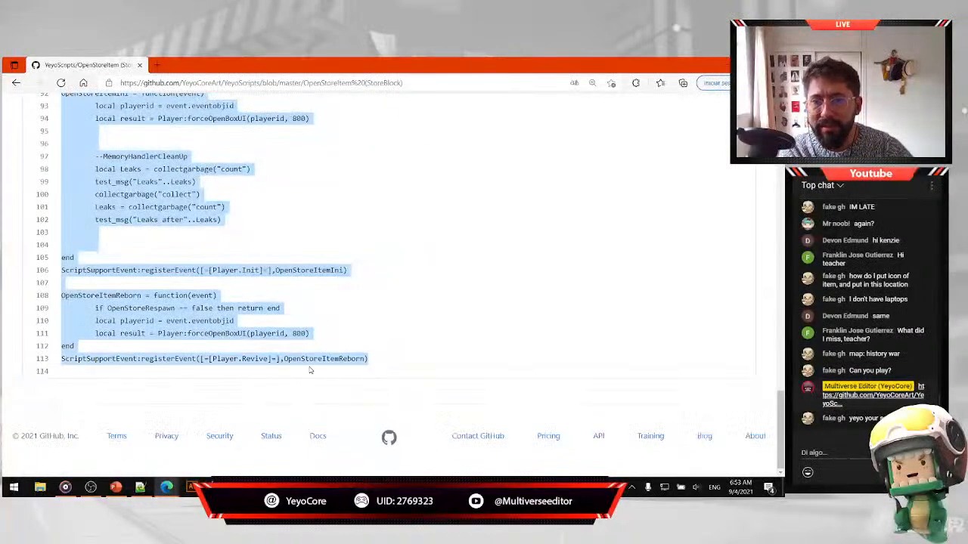
scroll(287, 347, up, 15)
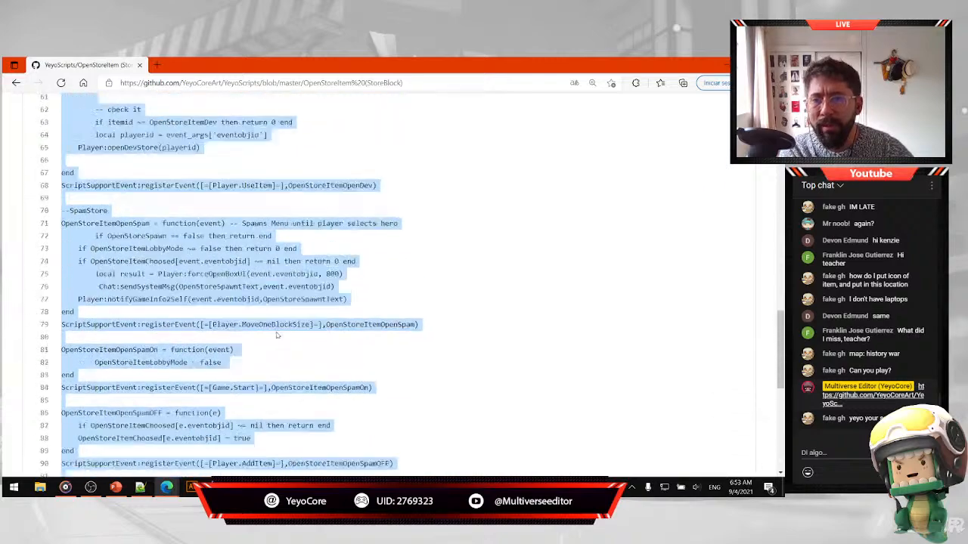
scroll(277, 335, up, 3)
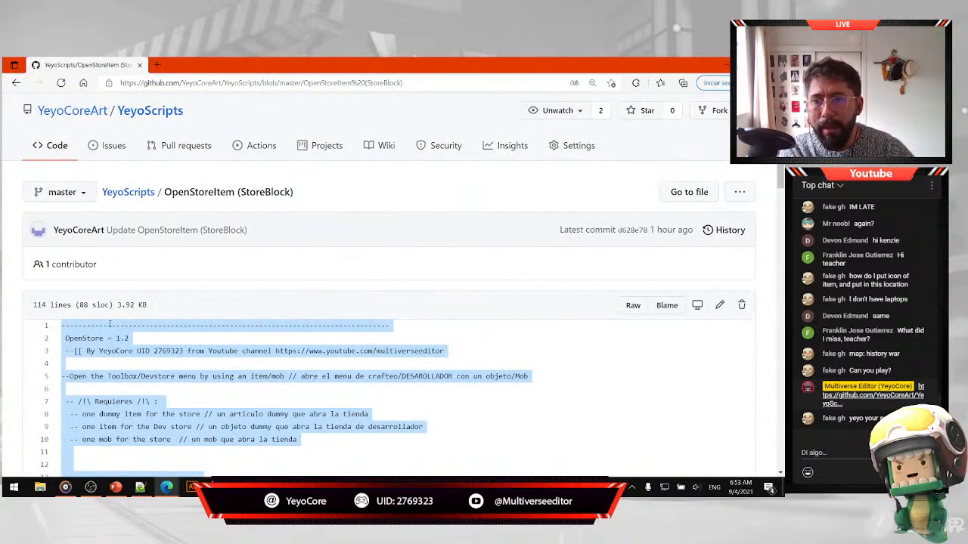
right_click(305, 354)
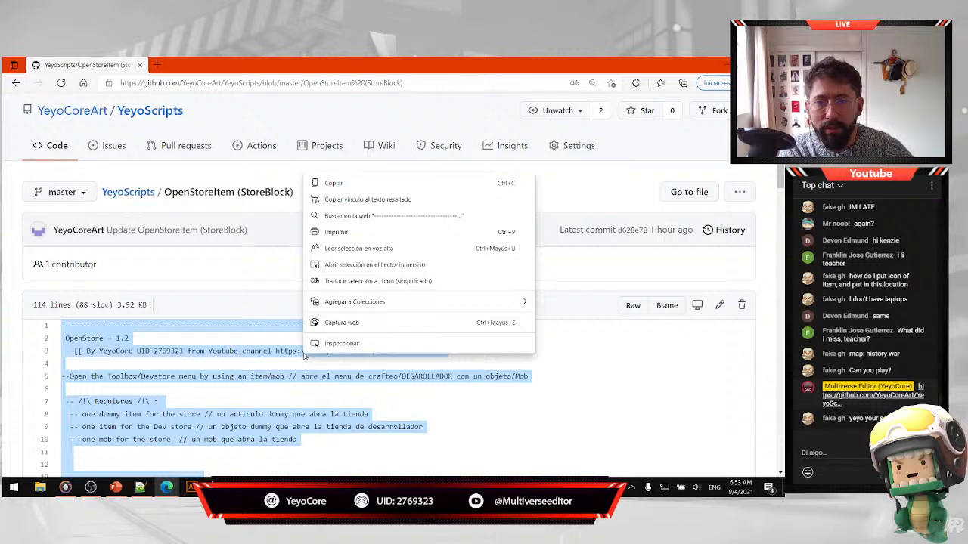
click(366, 185)
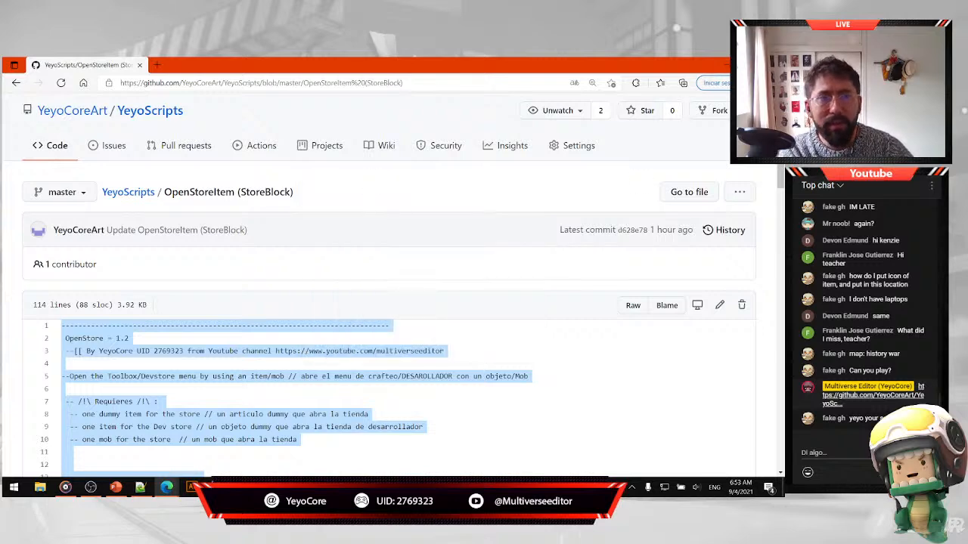
click(720, 62)
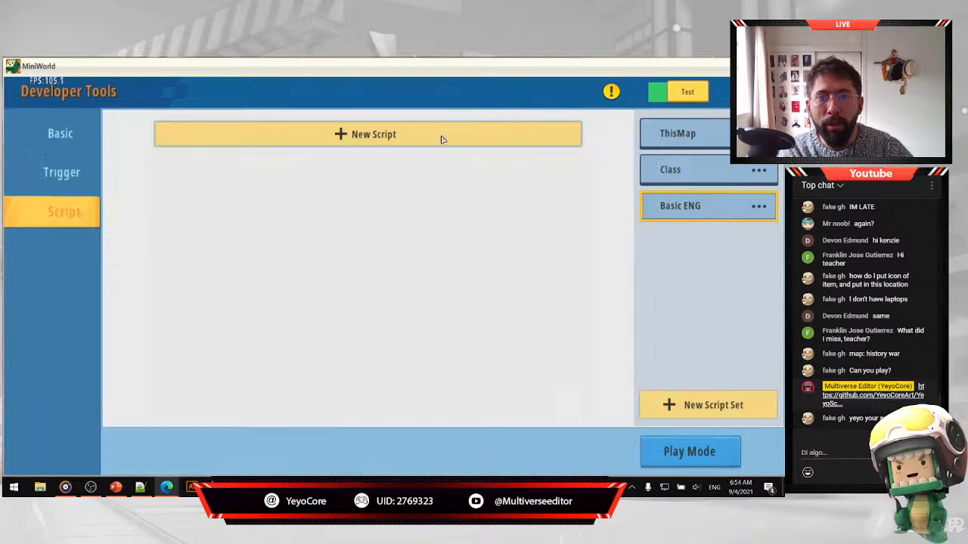
Create a new script in Basic ENG, replace its template with the pasted OpenStore code, and close the editor.
click(357, 143)
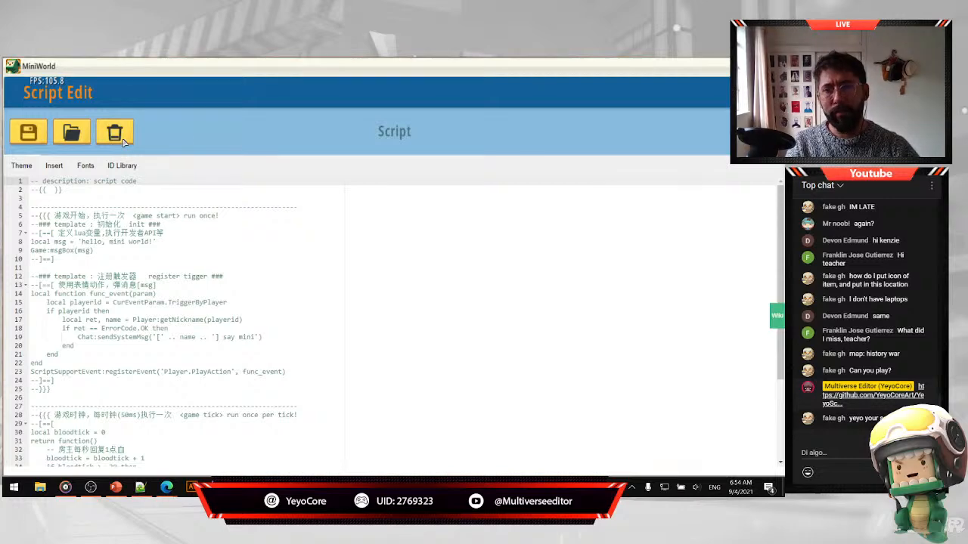
click(124, 141)
click(303, 345)
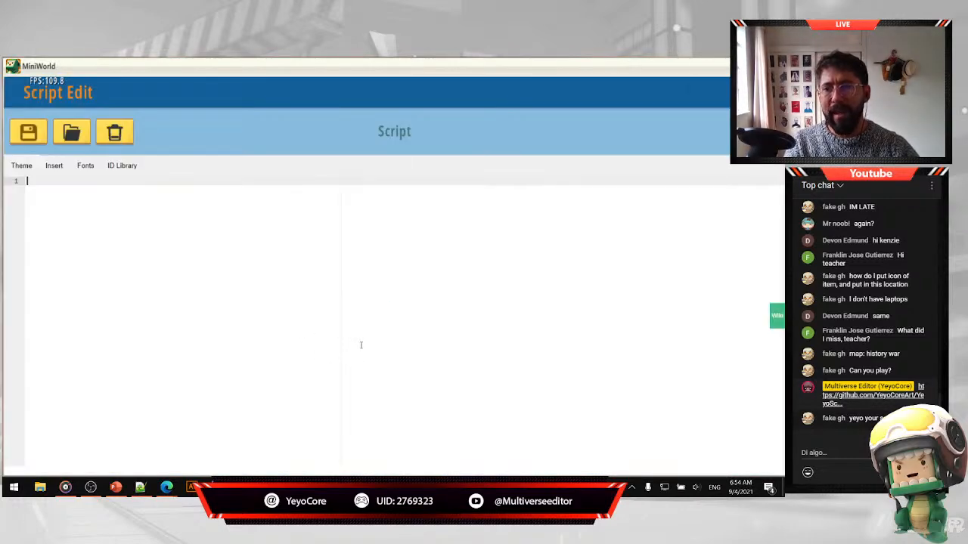
key(ctrl+v)
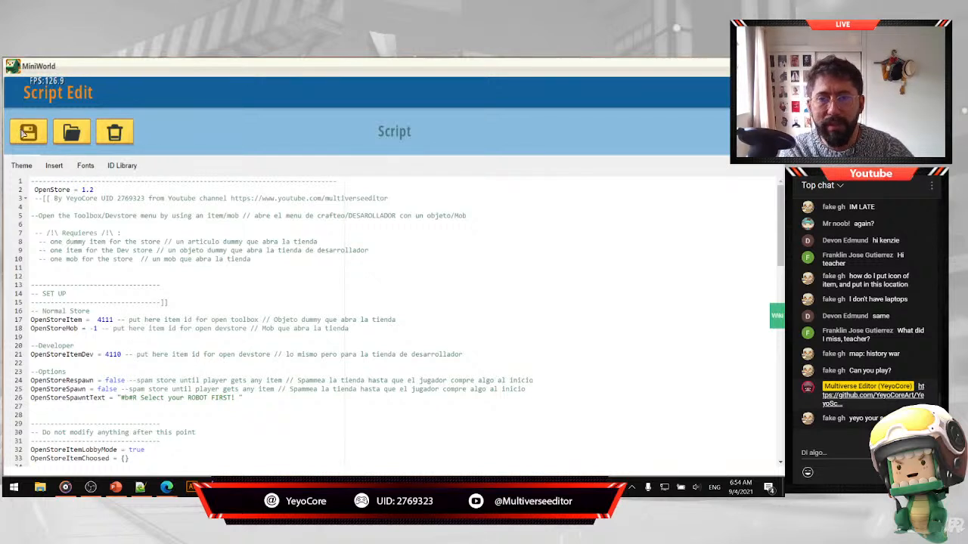
key(Escape)
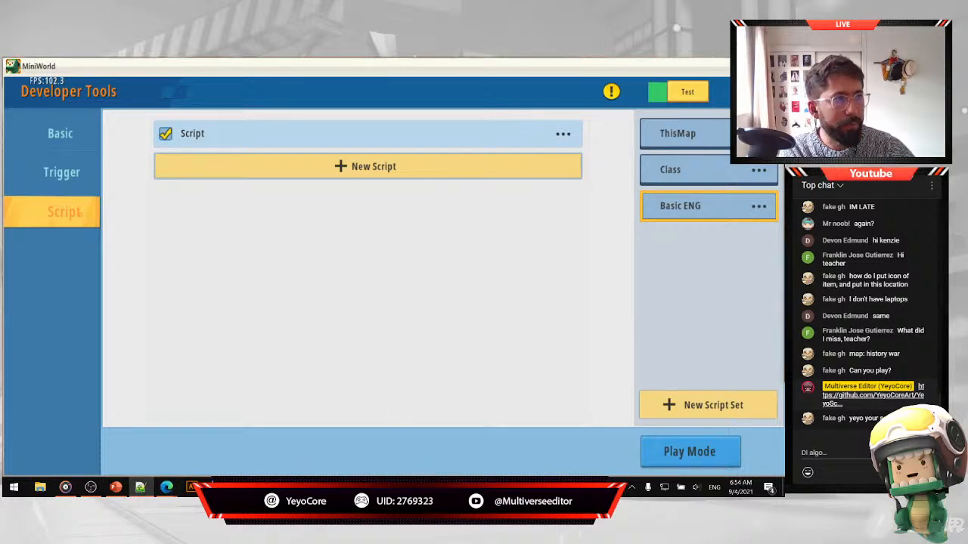
Paste the OpenStore Lua script into a new document in maximized Notepad++.
click(140, 487)
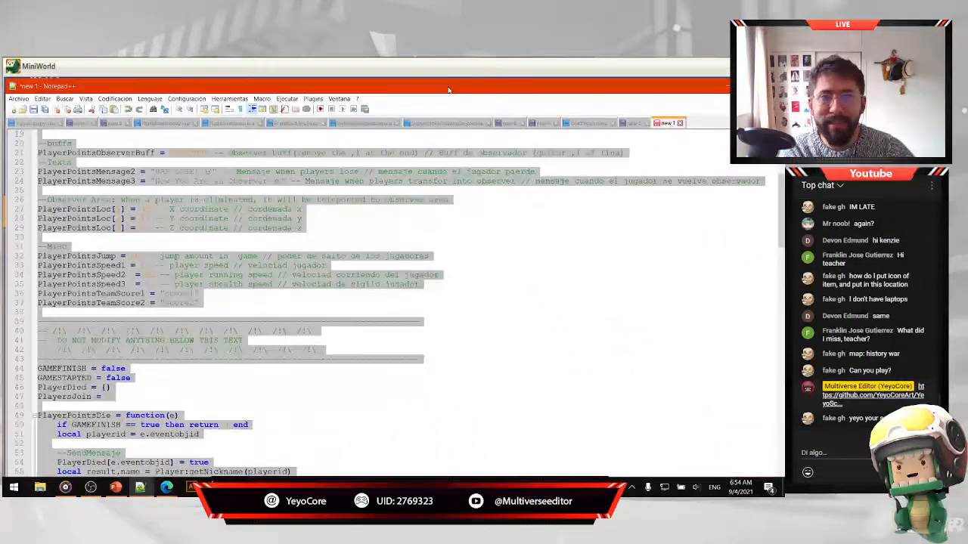
click(710, 85)
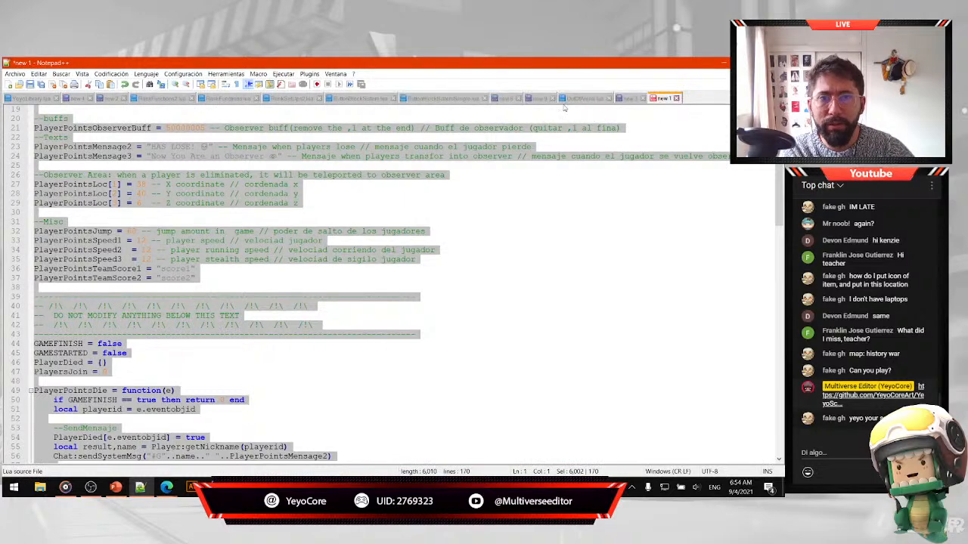
click(676, 99)
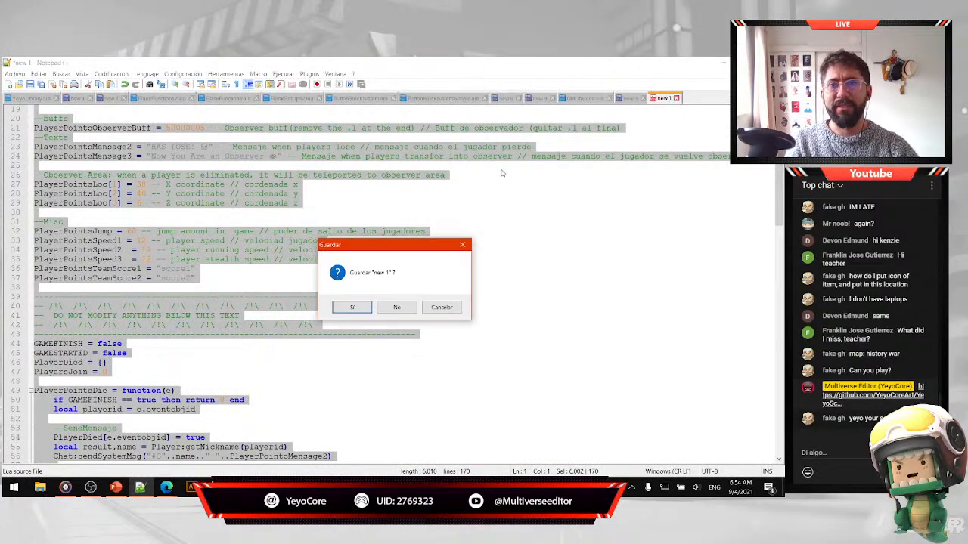
click(454, 309)
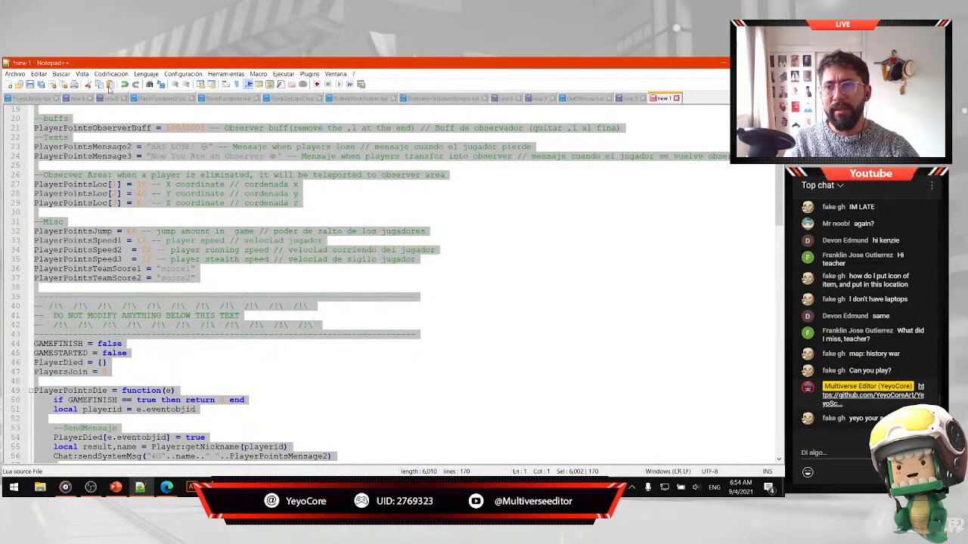
click(15, 73)
click(23, 81)
key(ctrl+v)
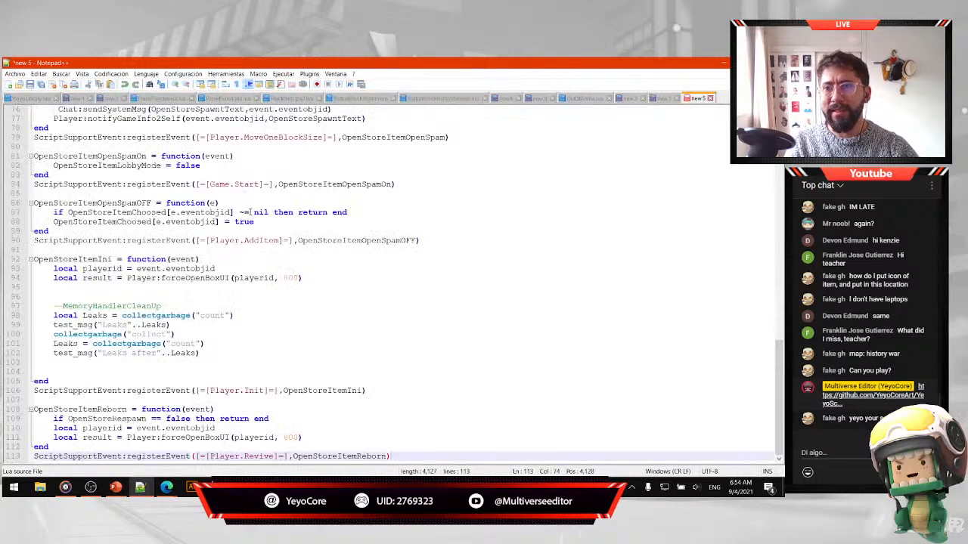
Review the script's SET UP header and its do-not-modify warning lines.
ctrl+scroll(249, 212, up, 5)
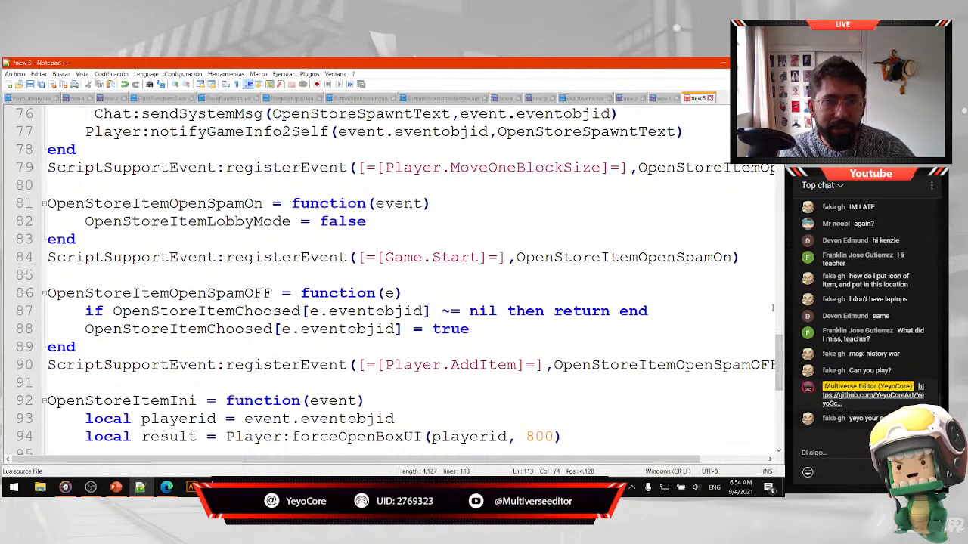
drag(778, 355, 779, 192)
scroll(544, 220, up, 2)
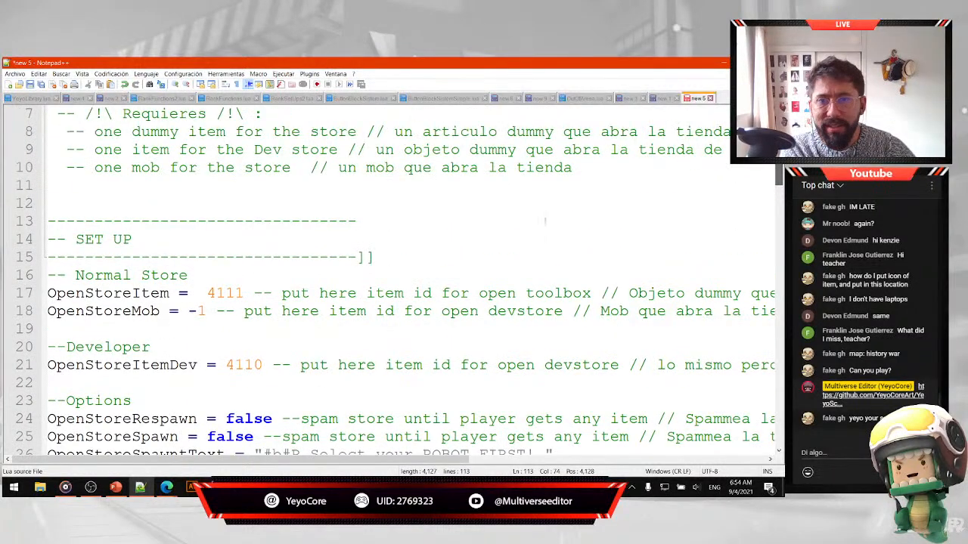
drag(47, 221, 374, 257)
key(ctrl+d)
scroll(380, 311, down, 2)
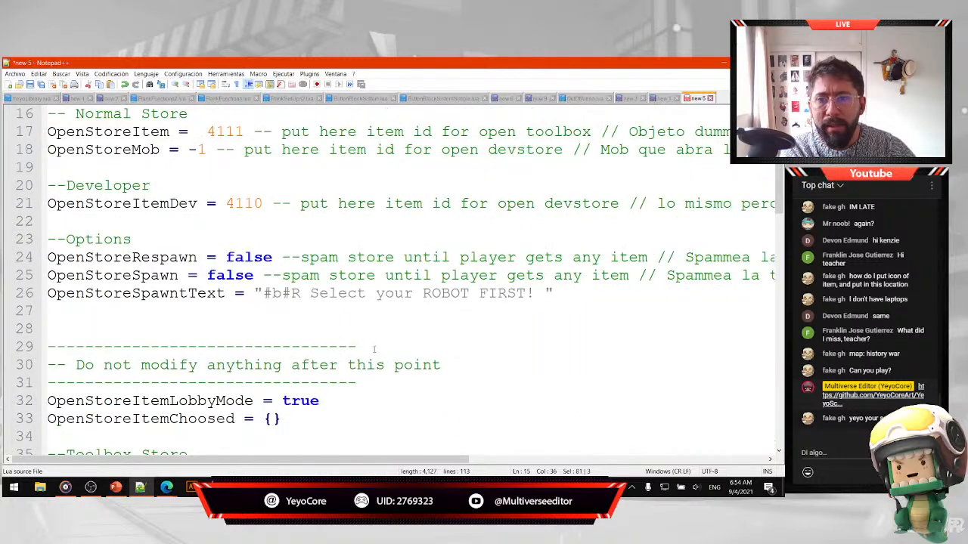
drag(45, 346, 428, 373)
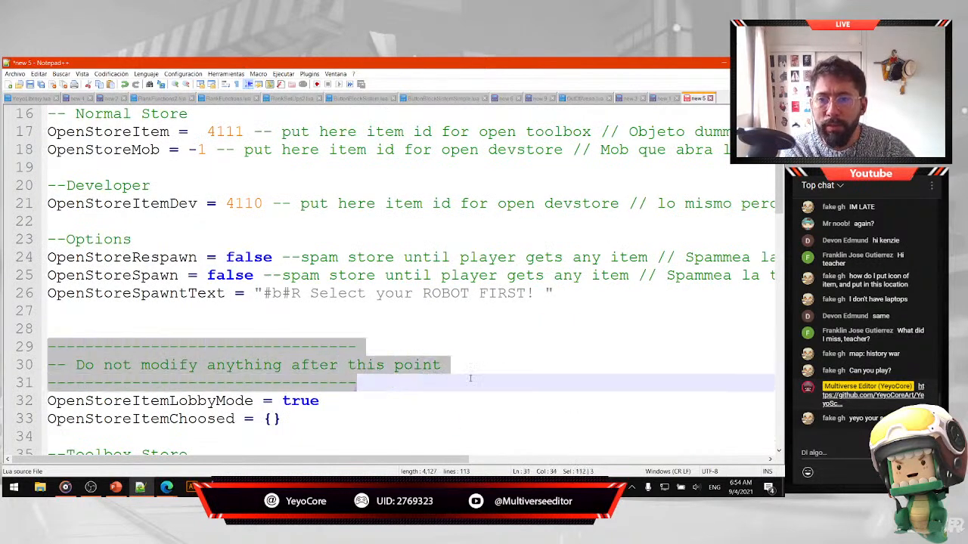
Go over the Normal Store, Developer and Options headings and the toolbox item id comment.
scroll(502, 378, up, 3)
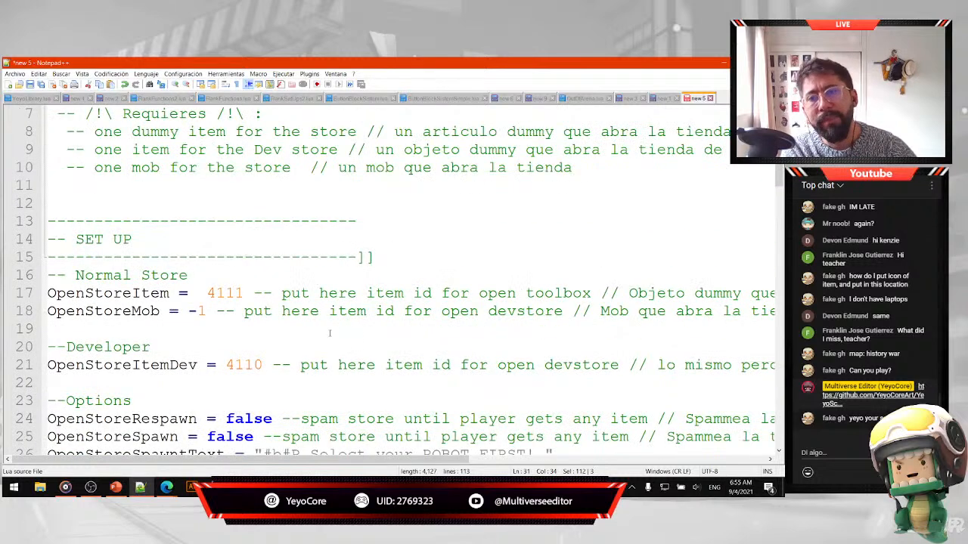
scroll(341, 321, down, 1)
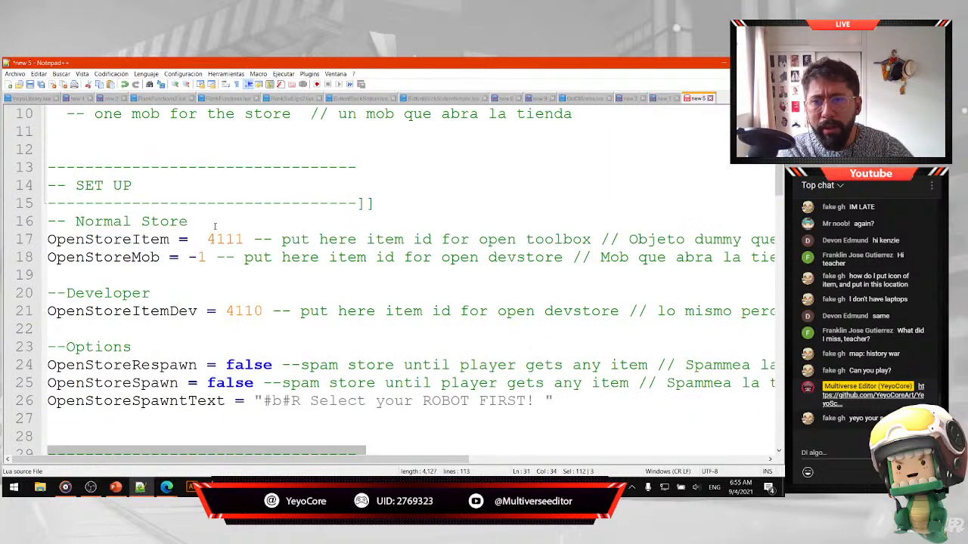
drag(215, 226, 45, 227)
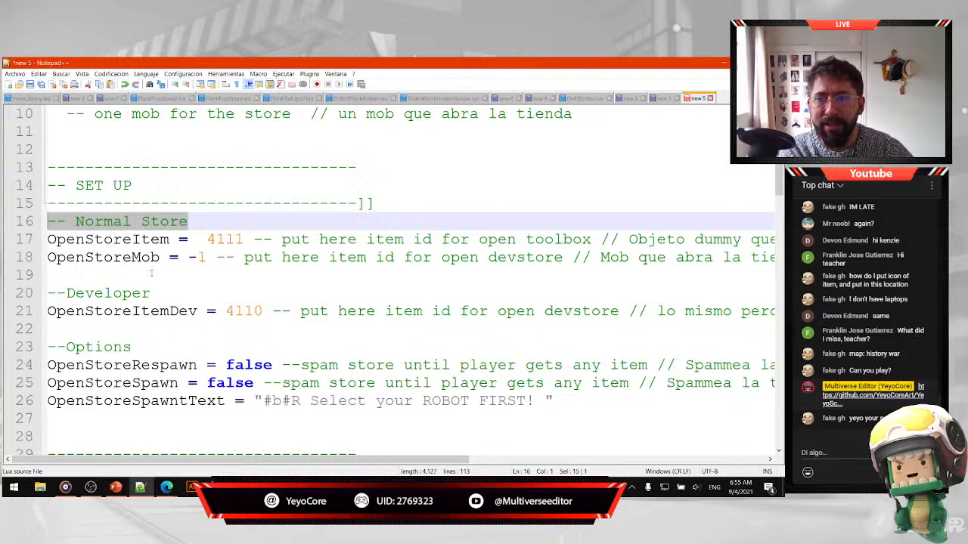
drag(180, 294, 40, 303)
drag(150, 348, 41, 349)
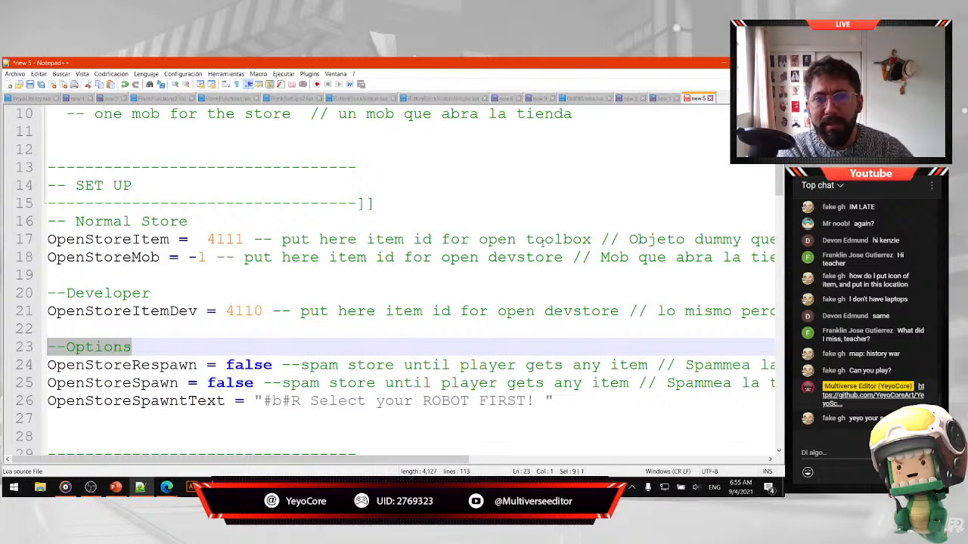
drag(591, 239, 282, 239)
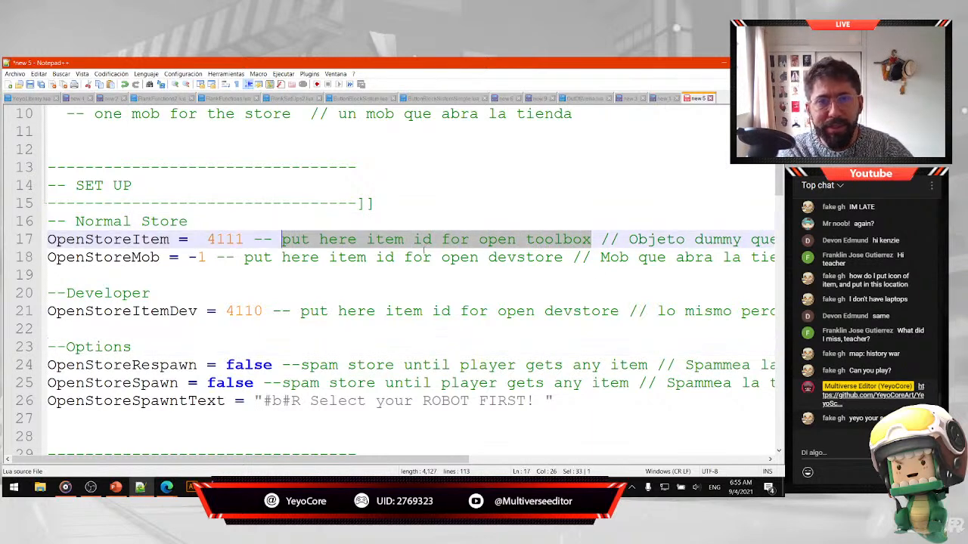
drag(620, 239, 732, 239)
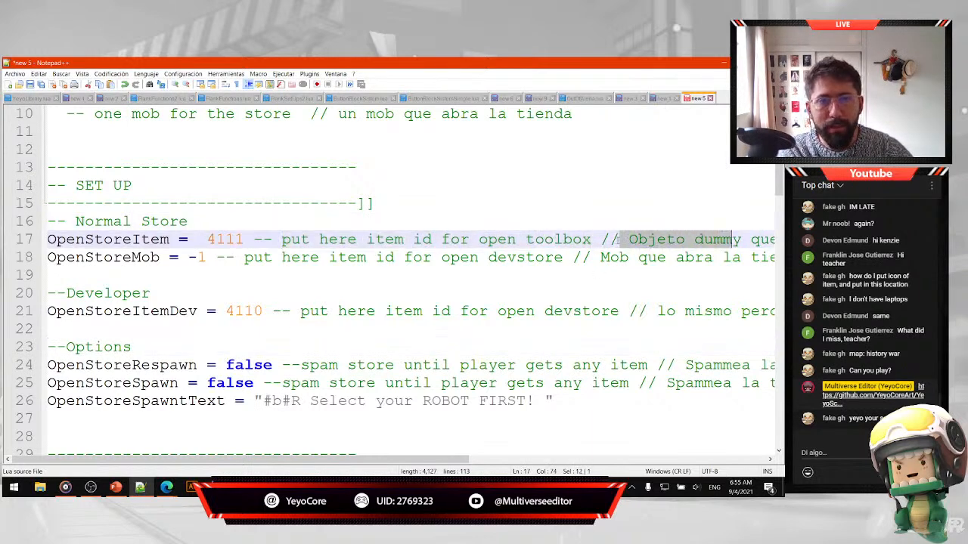
click(619, 239)
drag(618, 239, 598, 238)
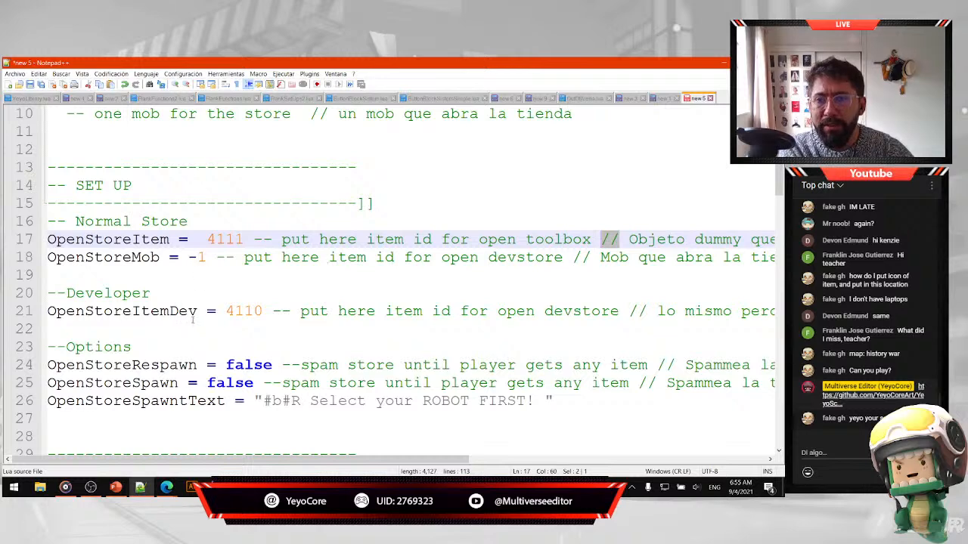
Check the setup values: OpenStoreItem 4111, developer item 4110, OpenStoreMob -1, and the respawn/spawn settings.
double_click(246, 311)
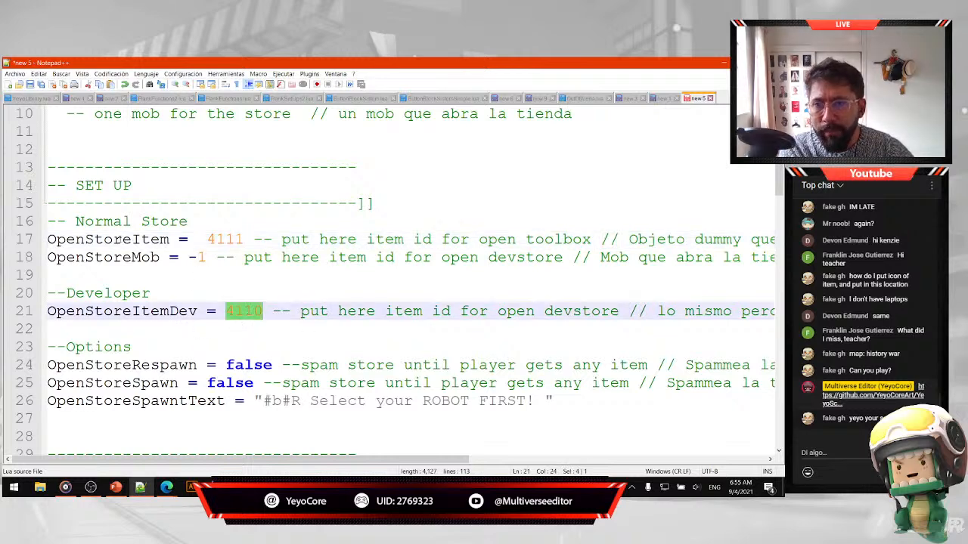
double_click(132, 241)
double_click(224, 240)
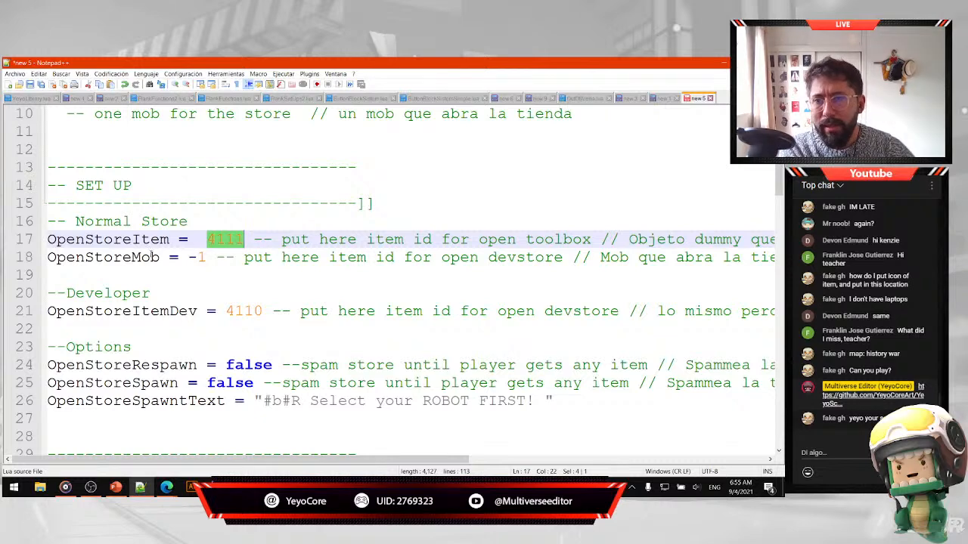
click(112, 257)
drag(206, 258, 185, 258)
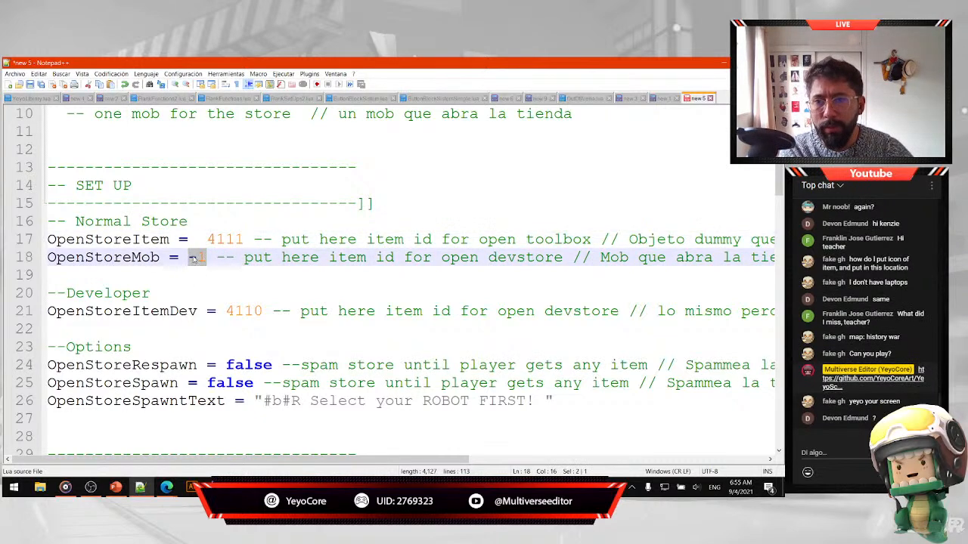
click(206, 258)
drag(206, 258, 188, 258)
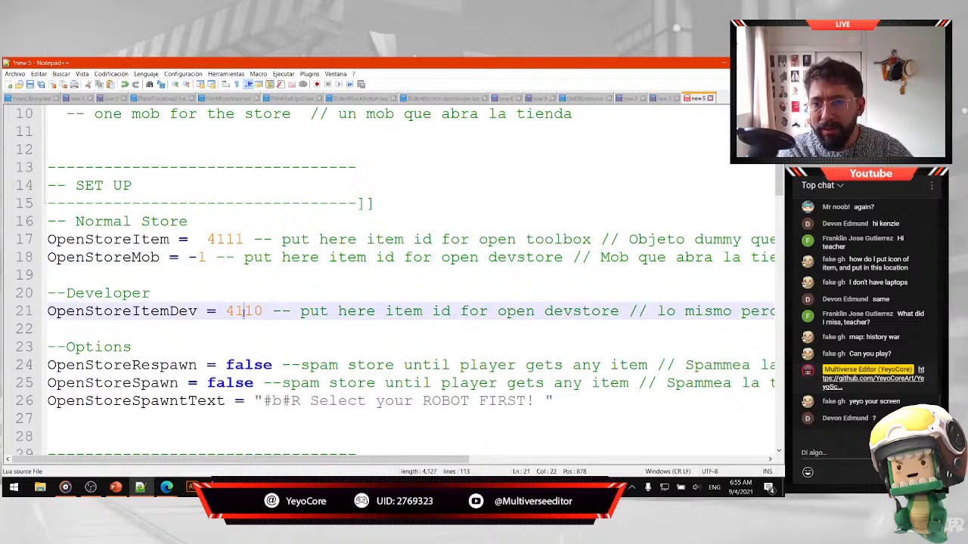
double_click(244, 311)
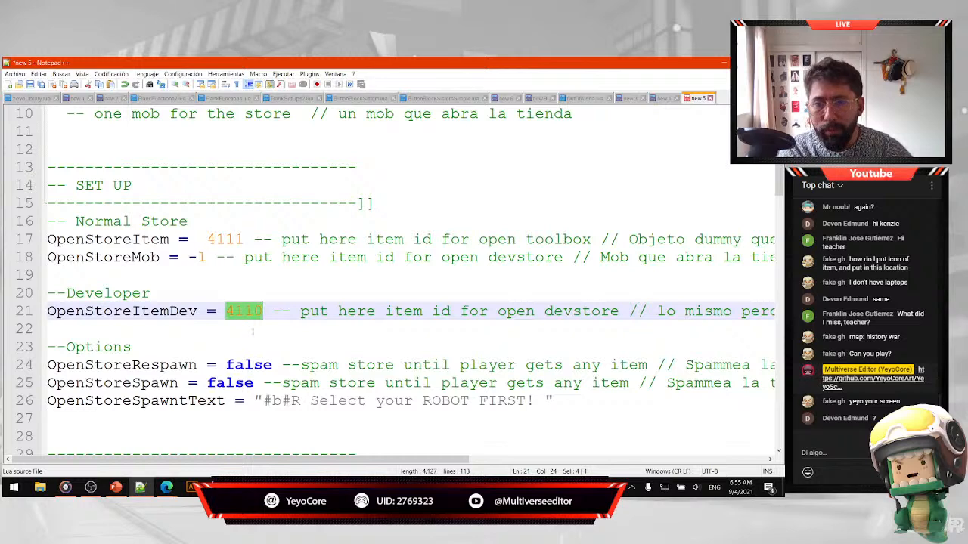
drag(179, 366, 95, 368)
double_click(141, 369)
click(141, 382)
double_click(141, 382)
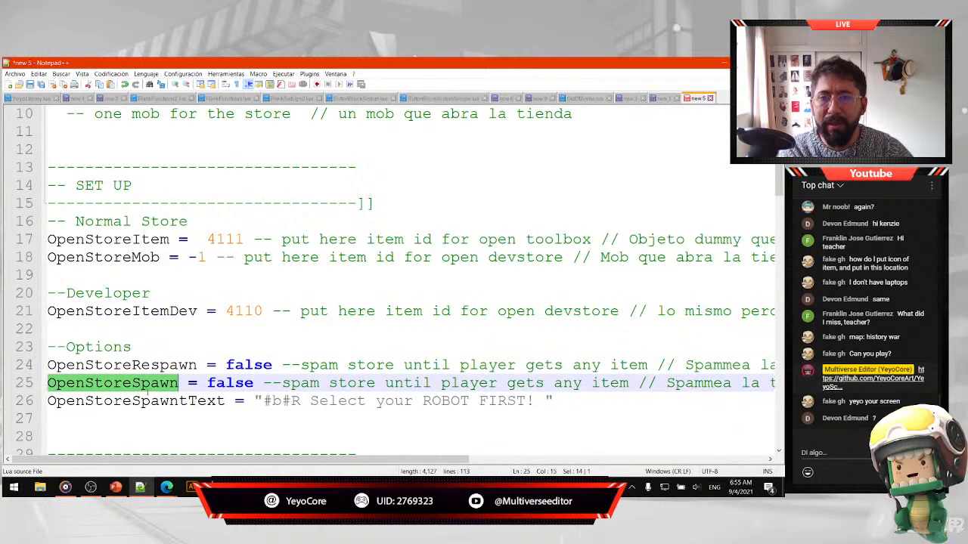
click(150, 400)
scroll(216, 402, down, 1)
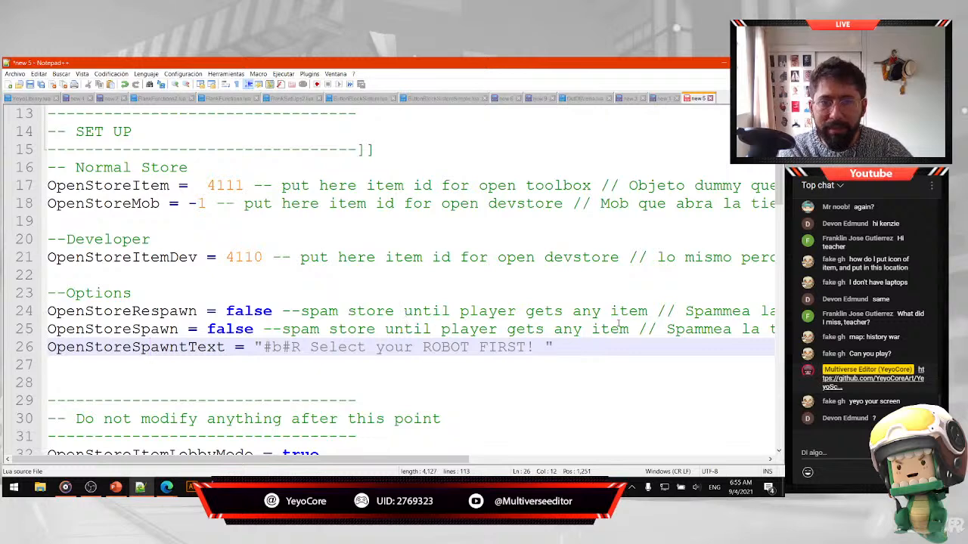
Review the respawn option's explanation, the Options block, and item IDs 4111 and 4110.
drag(656, 311, 301, 312)
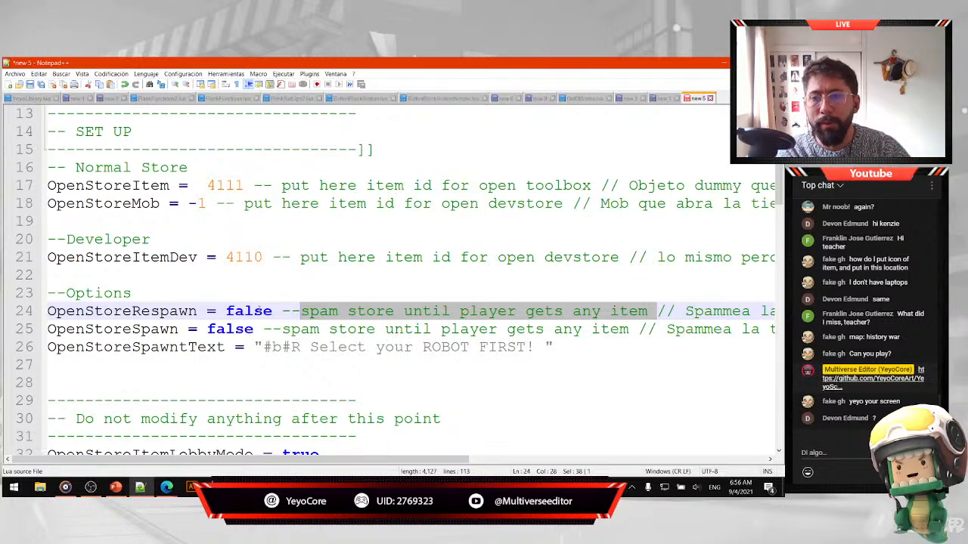
drag(566, 345, 47, 291)
double_click(229, 187)
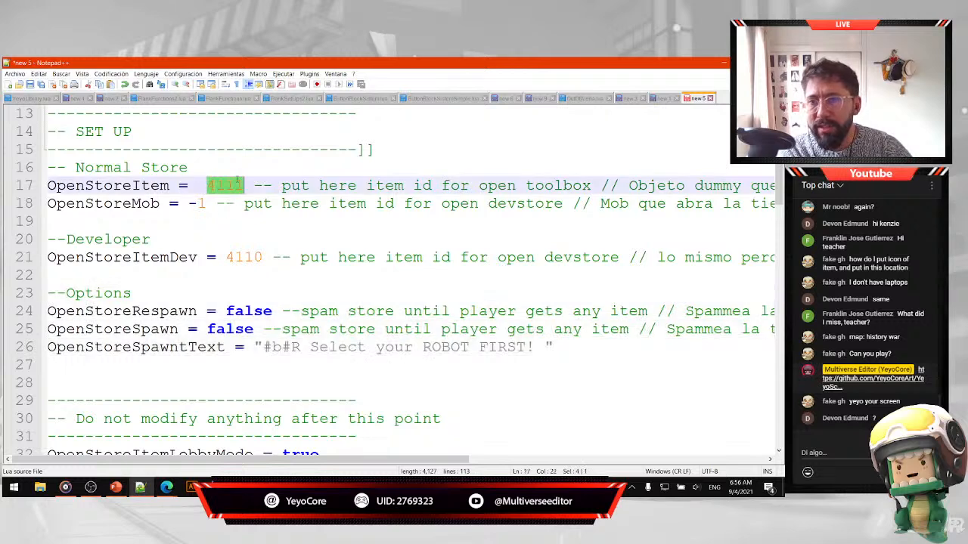
double_click(257, 257)
Back in MiniWorld, replace the existing script's contents with the pasted OpenStore code.
key(alt+Tab)
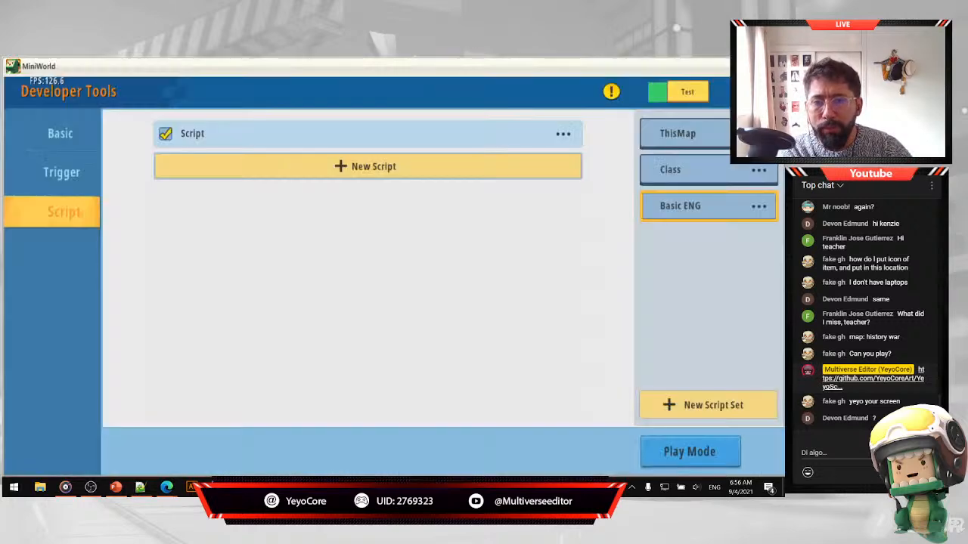
click(276, 138)
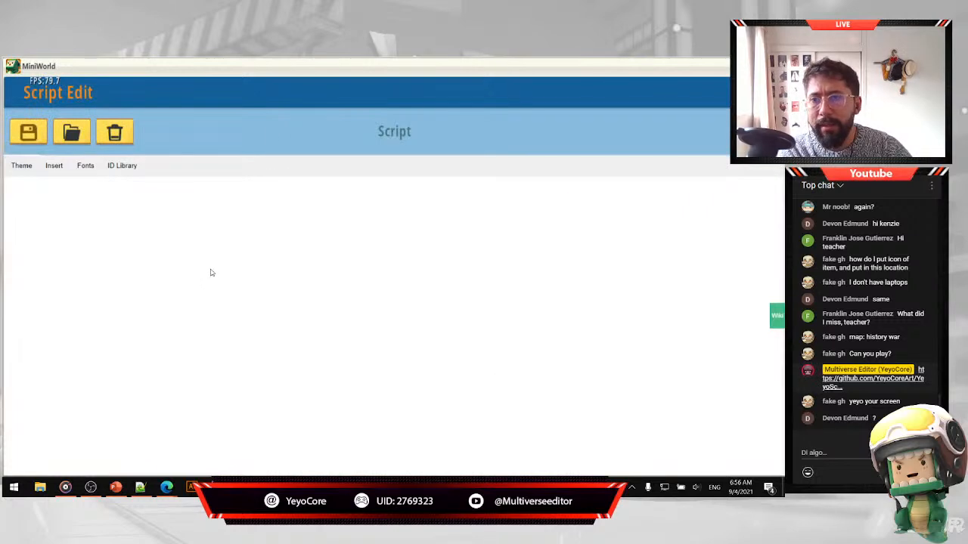
click(132, 279)
key(ctrl+a)
key(ctrl+v)
scroll(112, 312, up, 20)
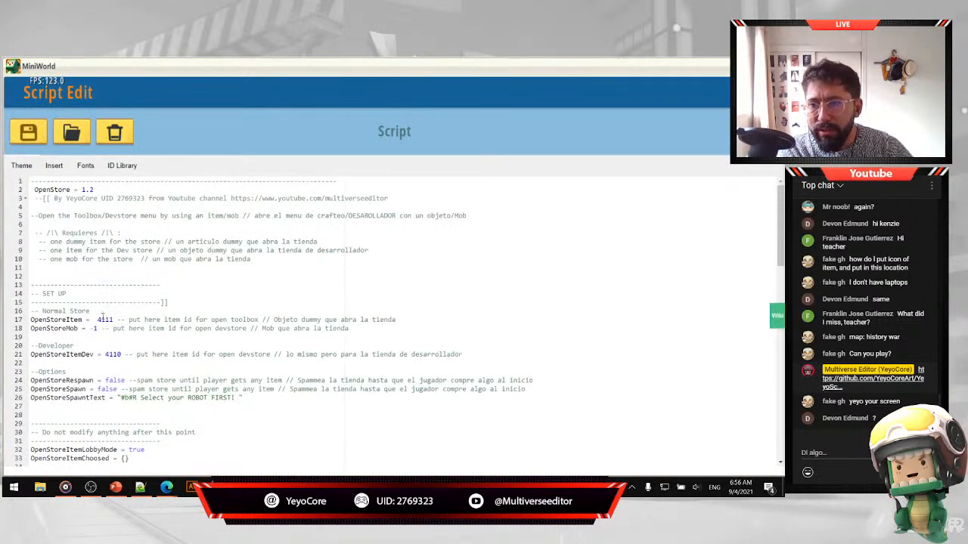
Select item ID 4111 on line 17 and browse the Item ID library.
double_click(103, 319)
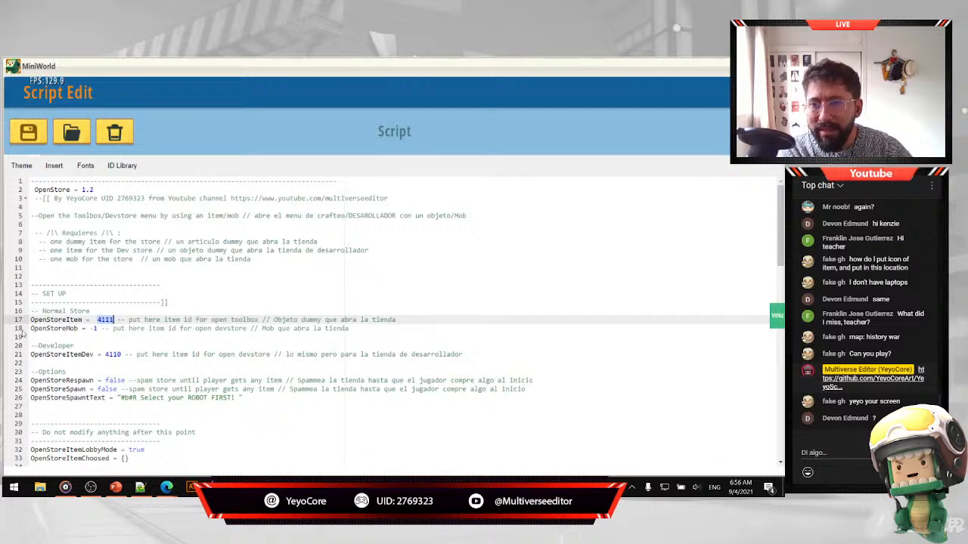
click(133, 168)
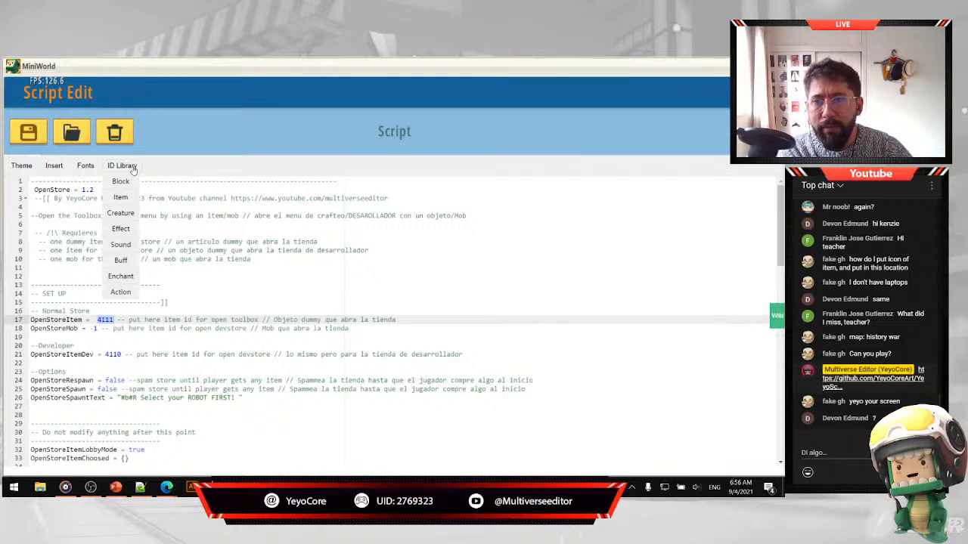
click(132, 168)
click(125, 168)
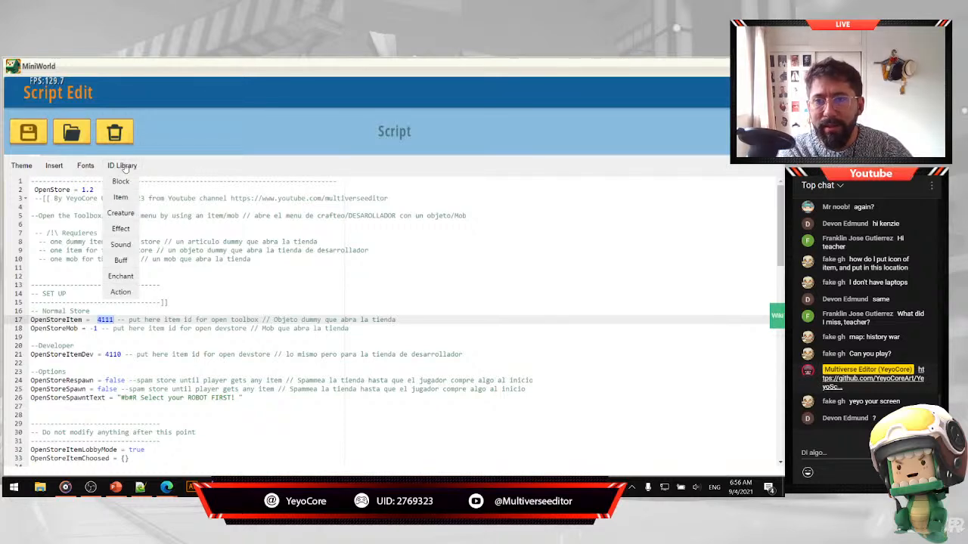
click(123, 203)
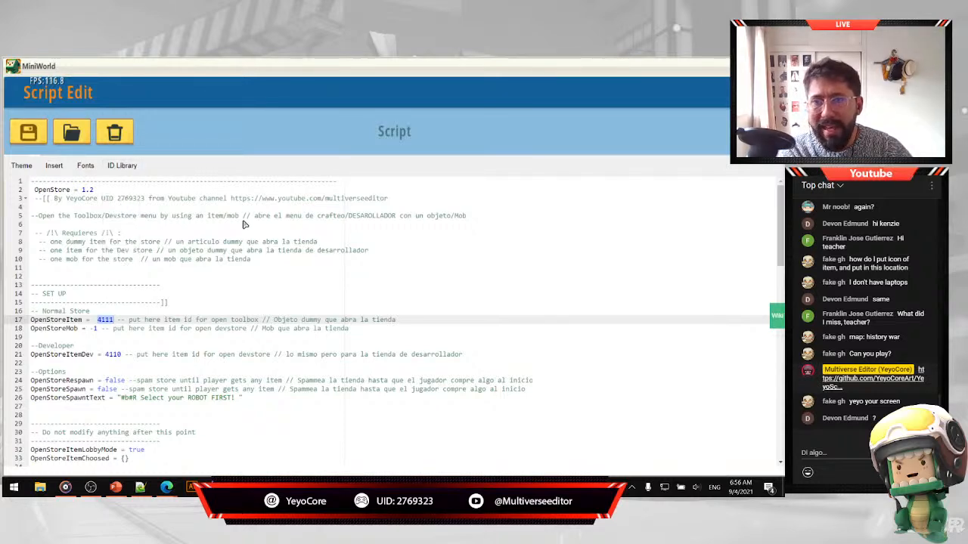
scroll(185, 359, down, 3)
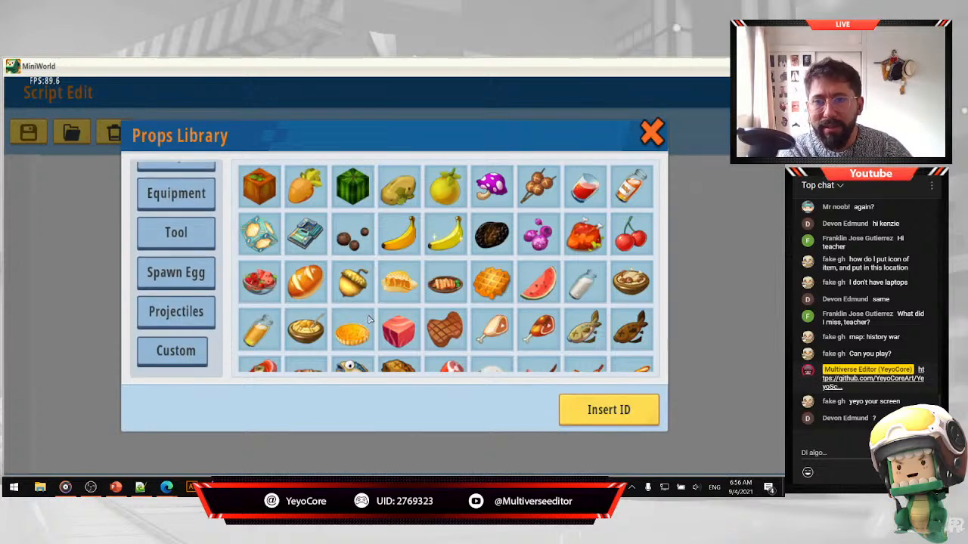
Insert the custom SHOP Astro Store prop ID 4111 into line 17.
mouse_move(396, 293)
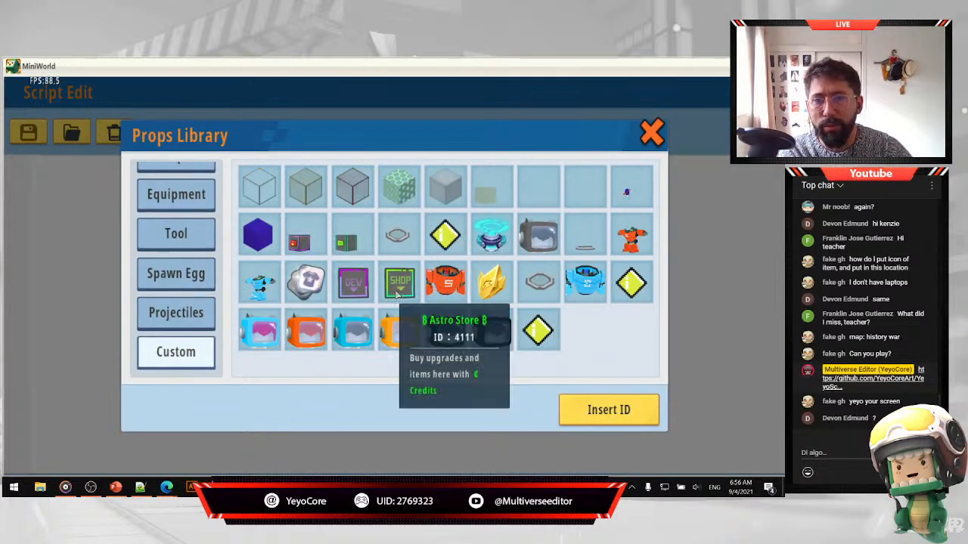
click(403, 288)
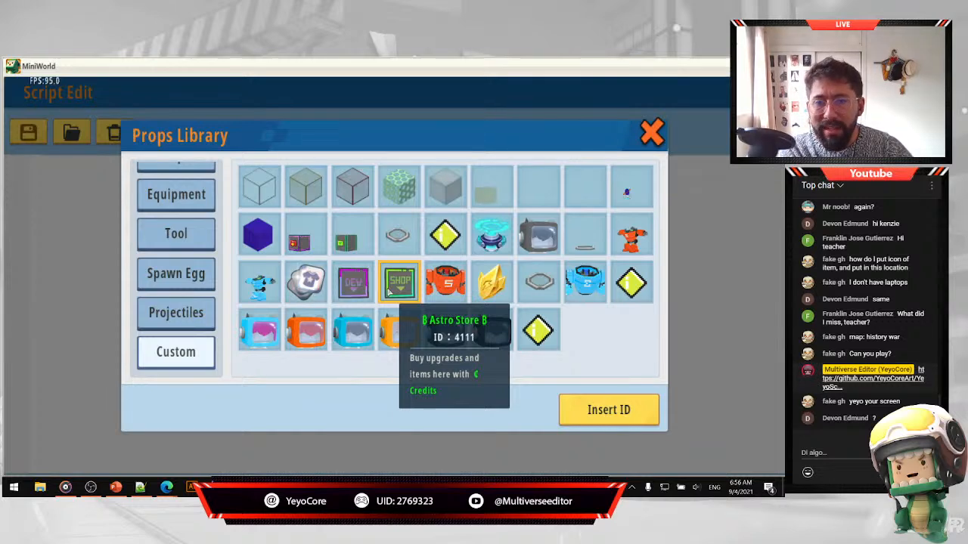
click(590, 409)
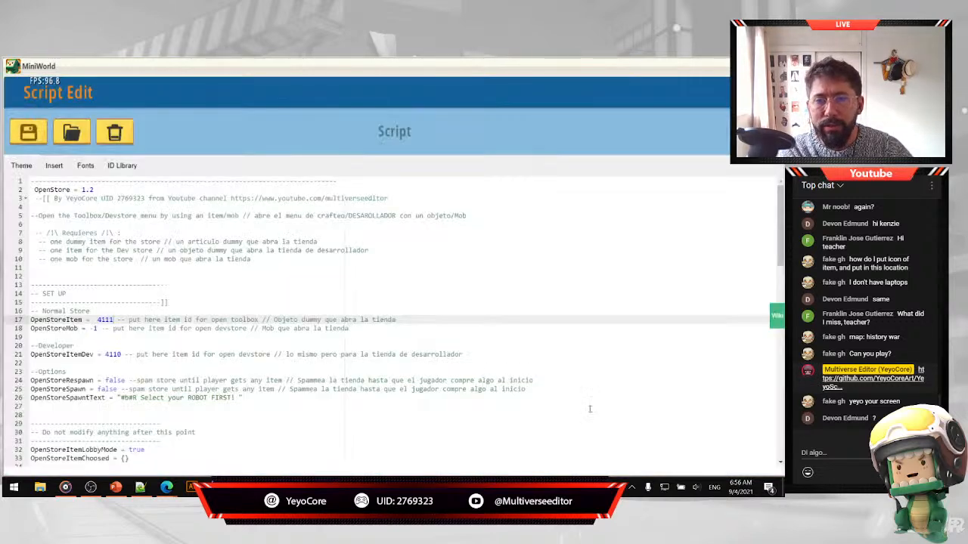
Replace the developer store ID on line 21 with the custom DEV shop prop, ID 4110.
double_click(105, 319)
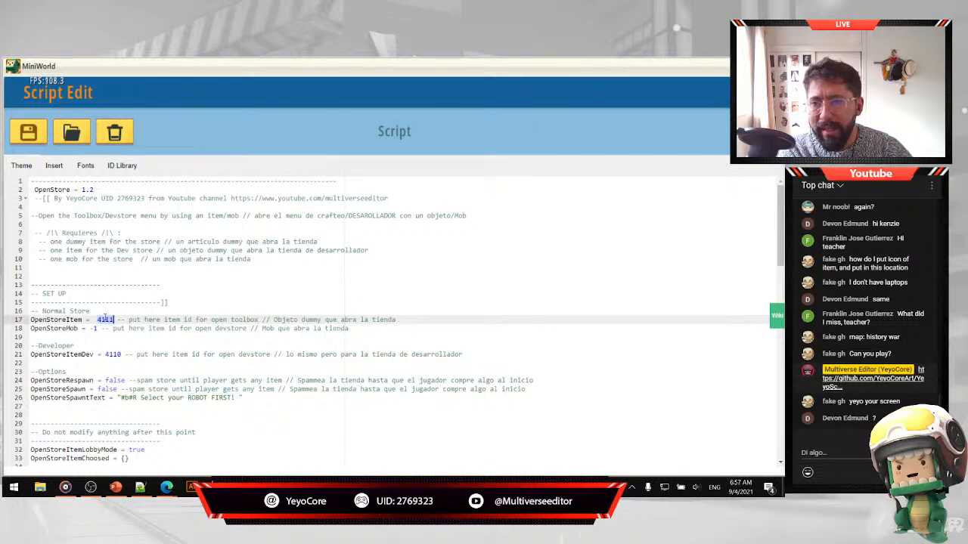
double_click(113, 354)
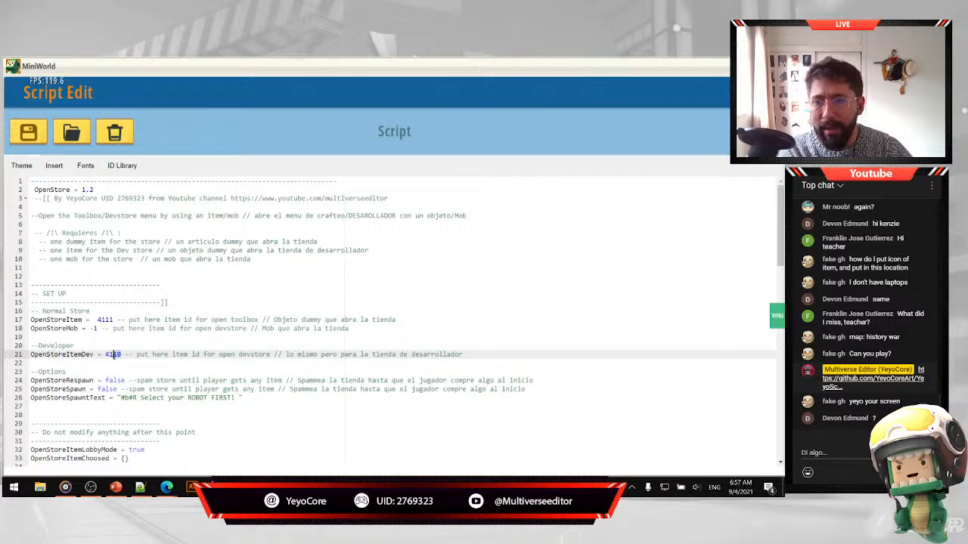
key(BackSpace)
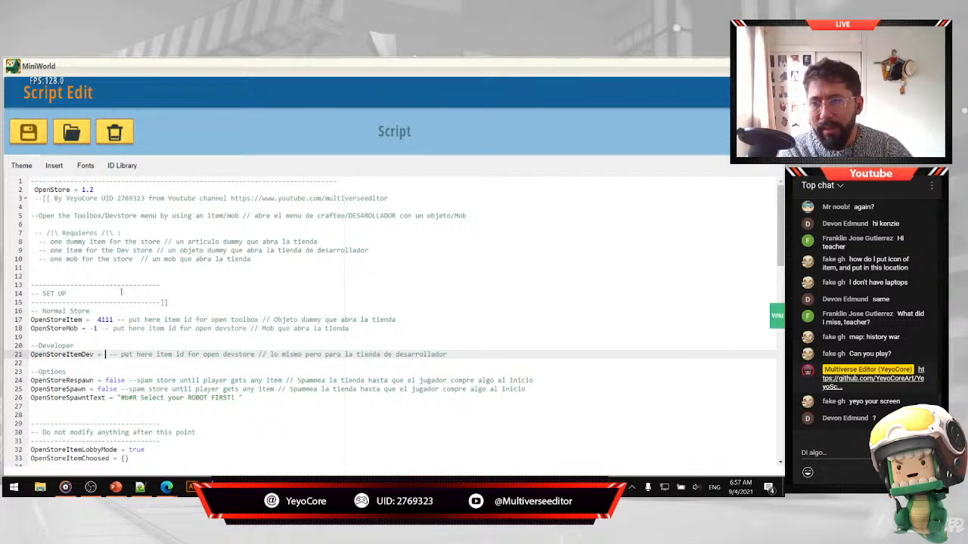
click(127, 166)
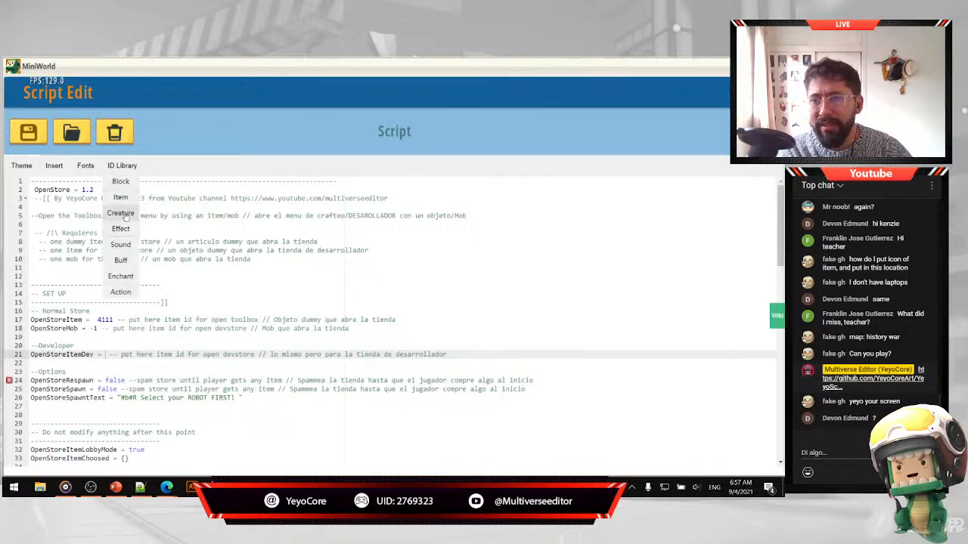
click(122, 197)
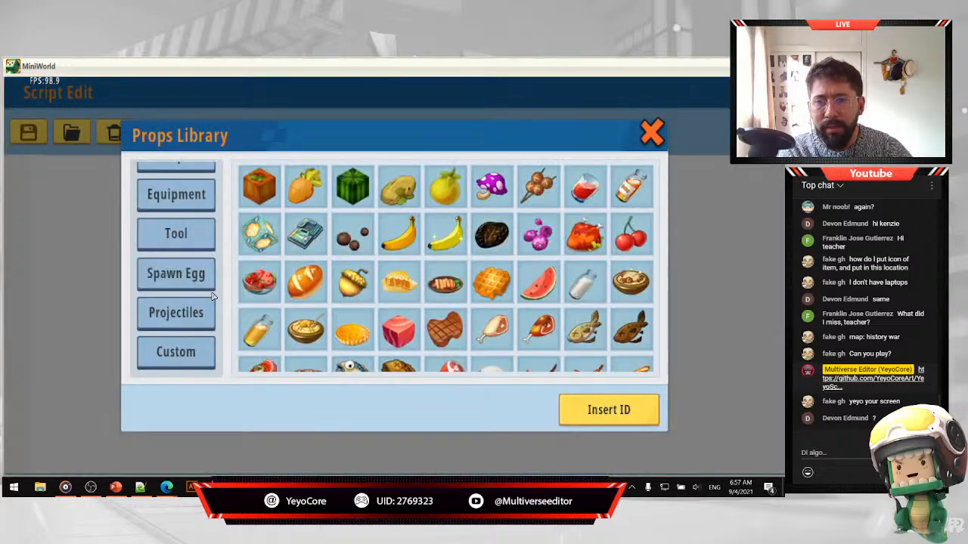
click(189, 353)
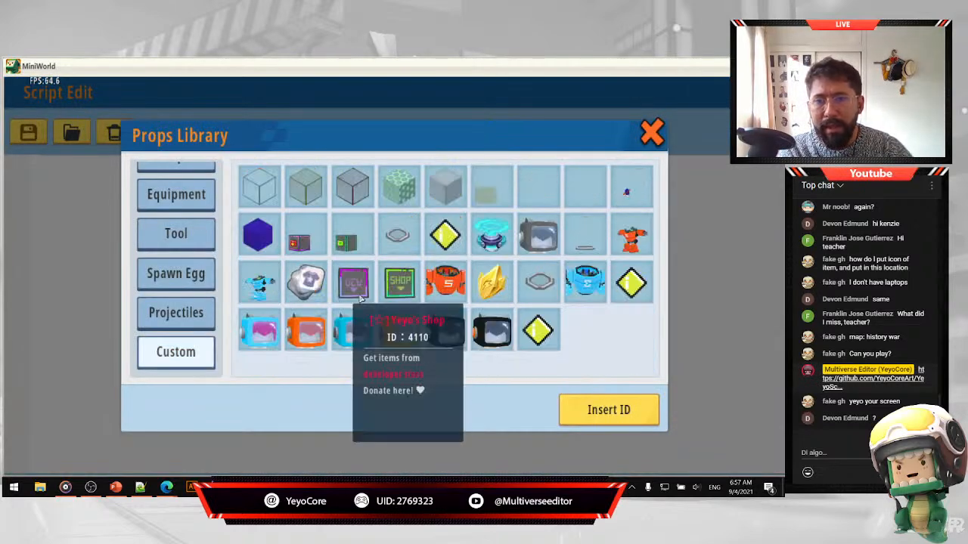
click(358, 291)
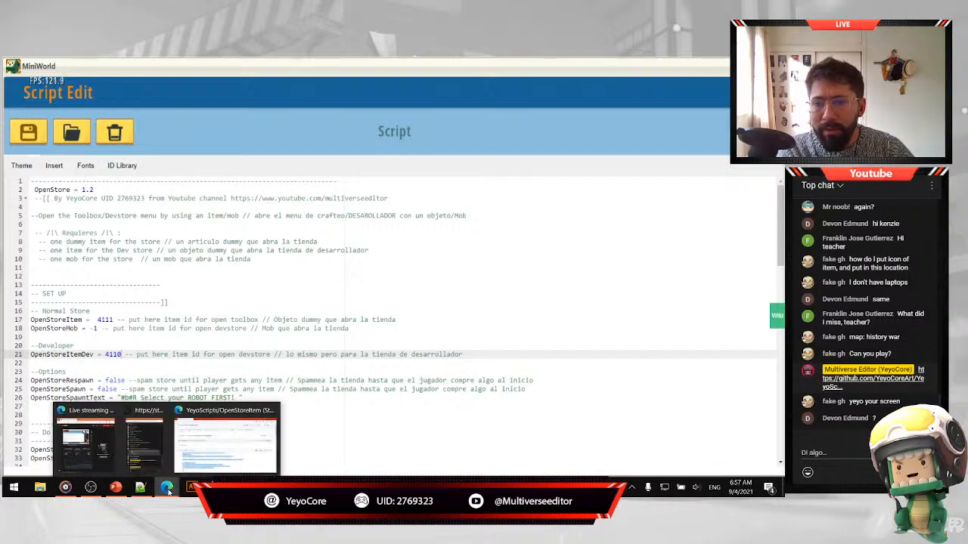
In the browser, go from the OpenStoreItem page to the GetItemID script in YeyoScripts.
mouse_move(166, 487)
click(226, 443)
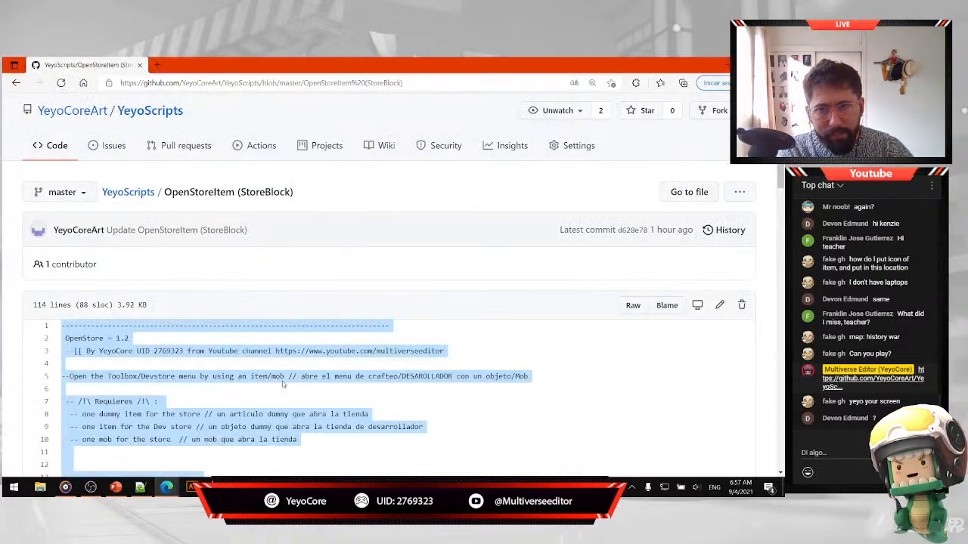
ctrl+scroll(215, 398, up, 2)
scroll(216, 399, down, 3)
scroll(151, 318, up, 7)
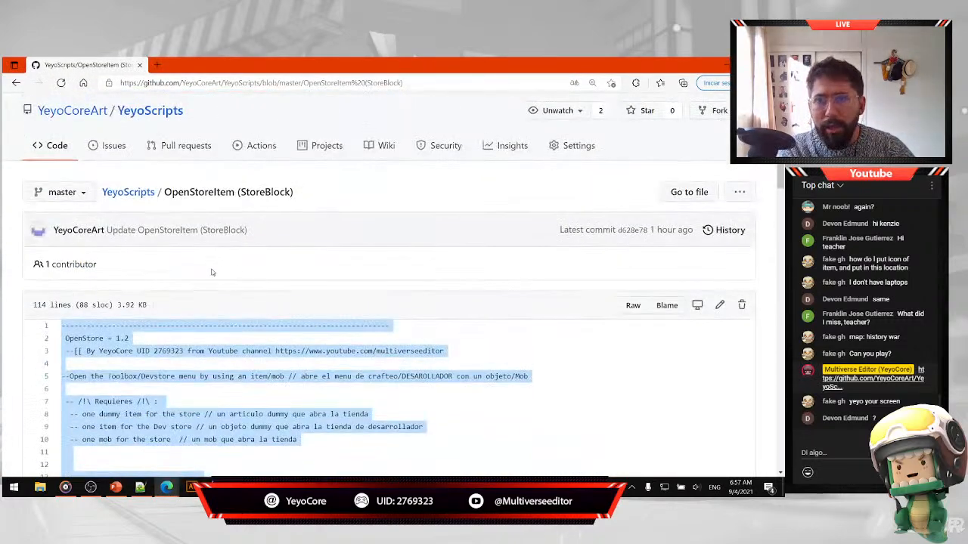
click(129, 236)
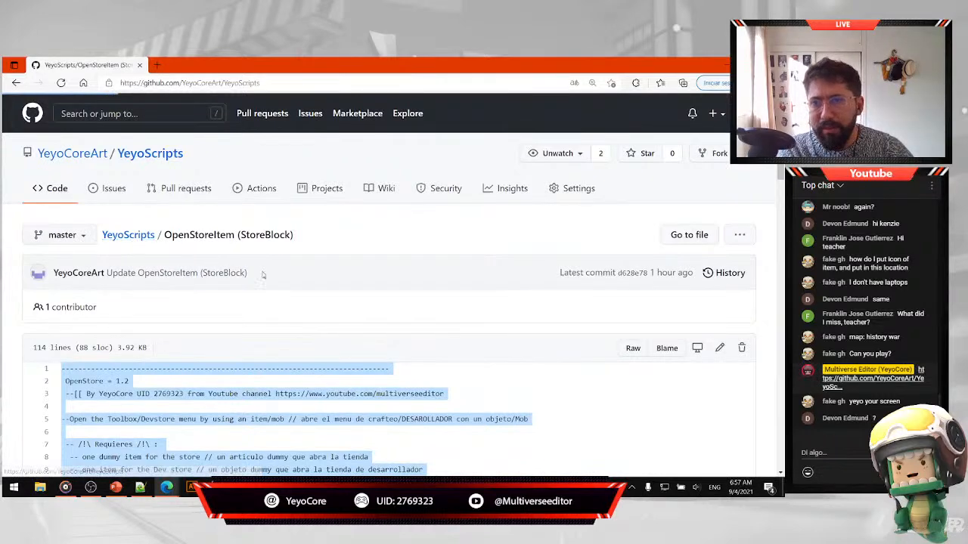
scroll(172, 283, down, 5)
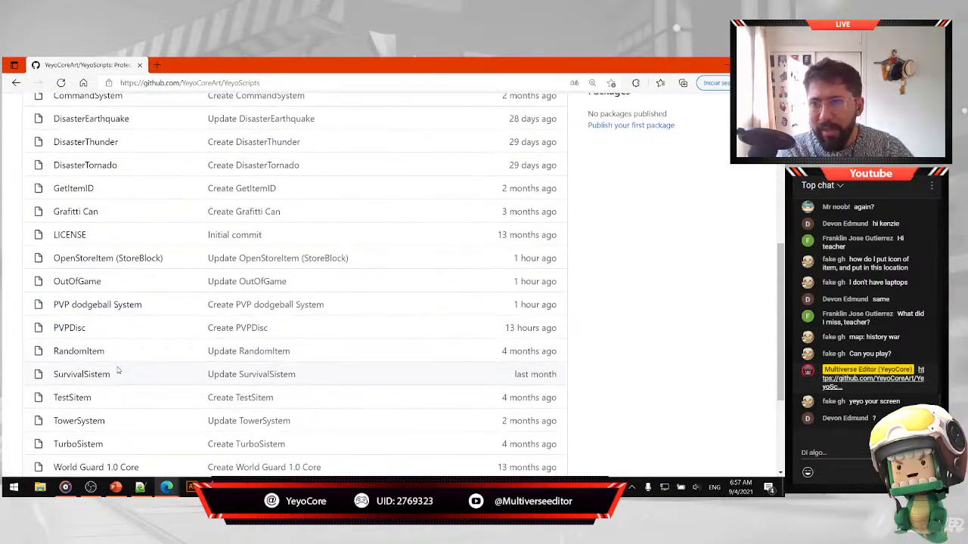
click(72, 188)
Copy all eight lines of the GetItemID code and return to MiniWorld's script editor.
scroll(349, 366, down, 1)
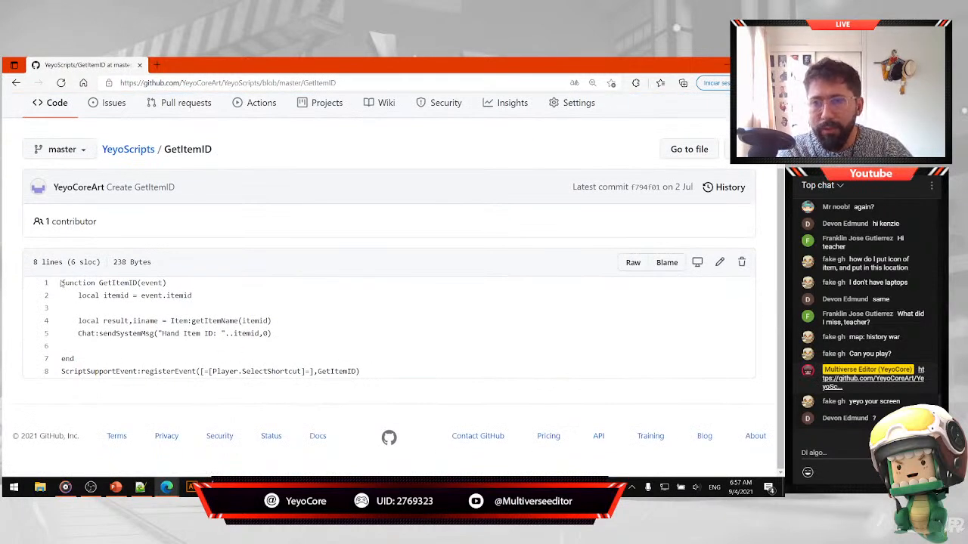
drag(62, 283, 367, 382)
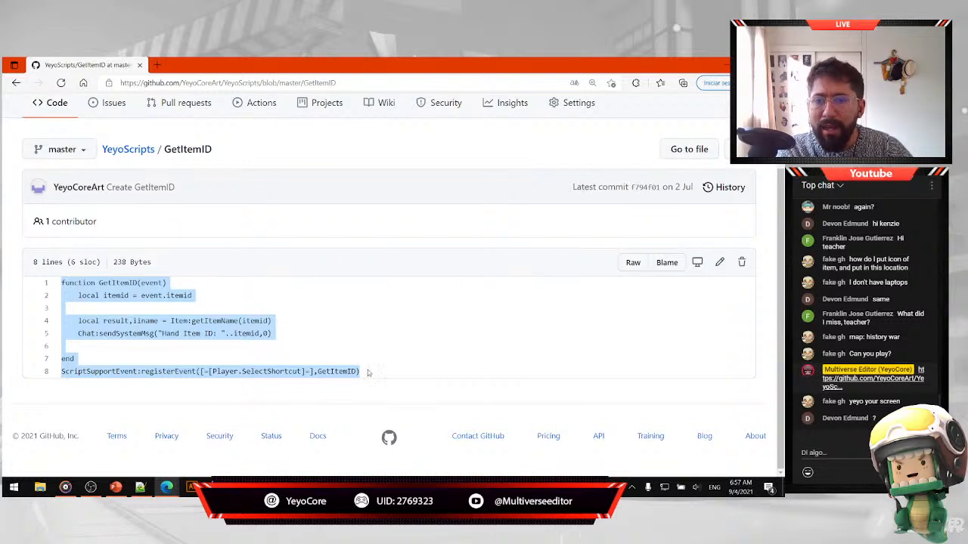
right_click(159, 330)
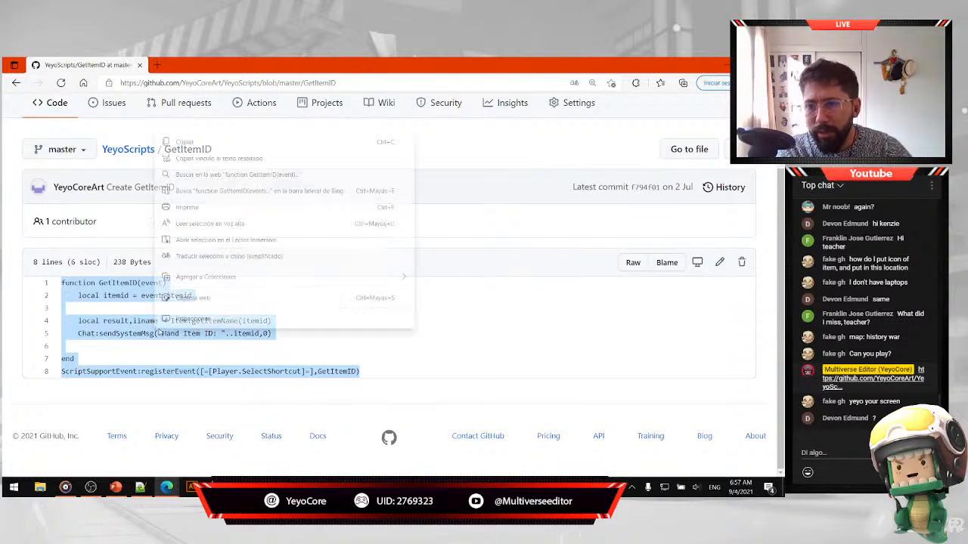
click(182, 142)
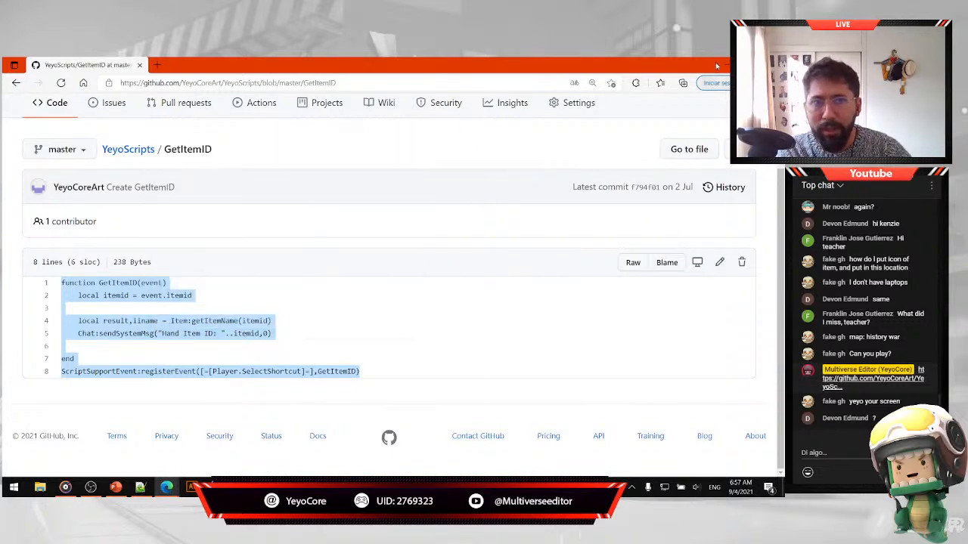
key(alt+Tab)
Save the store script and add a second script holding the pasted GetItemID code.
click(30, 133)
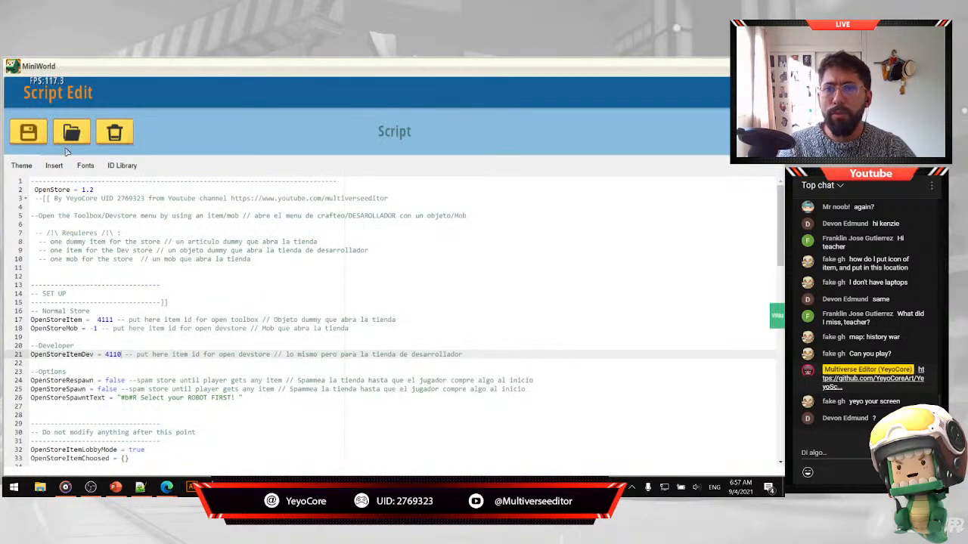
click(335, 173)
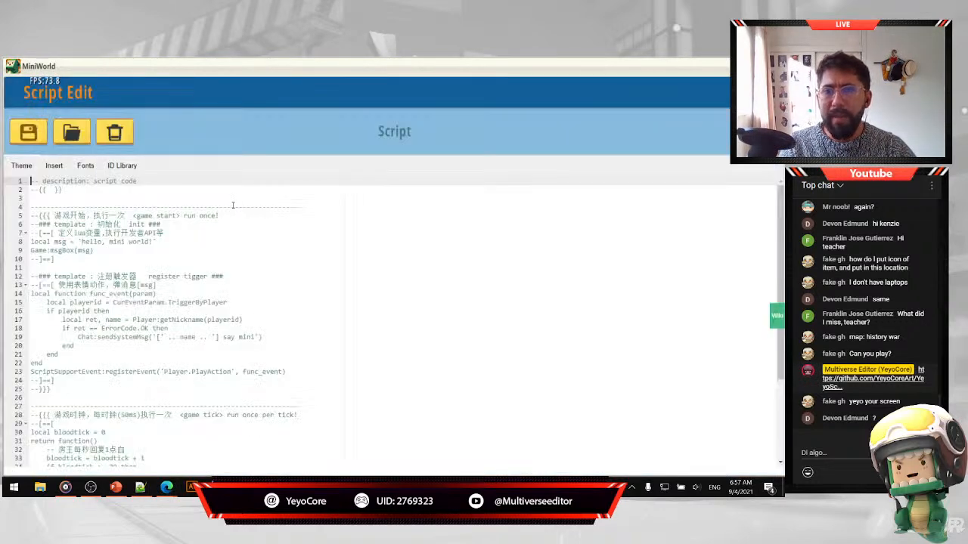
click(112, 135)
click(296, 331)
key(ctrl+v)
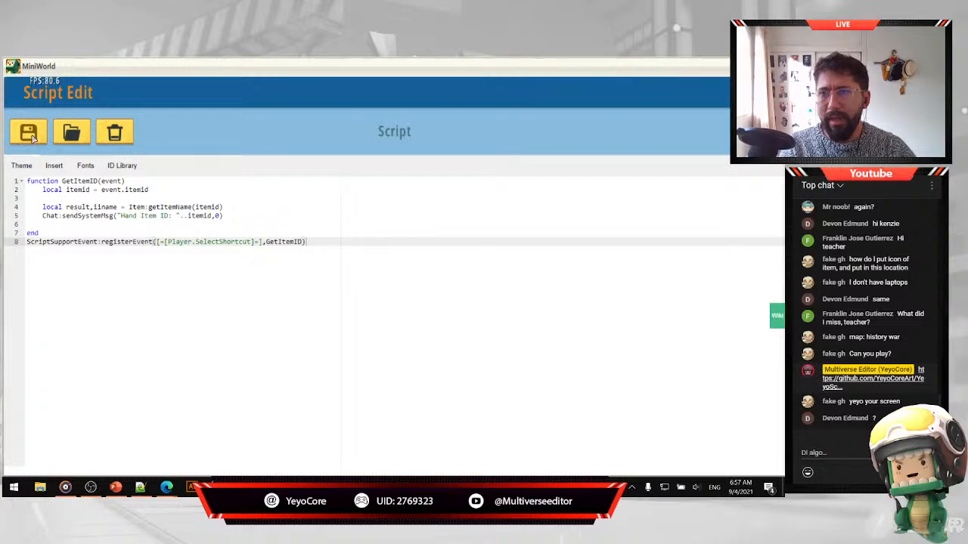
click(30, 134)
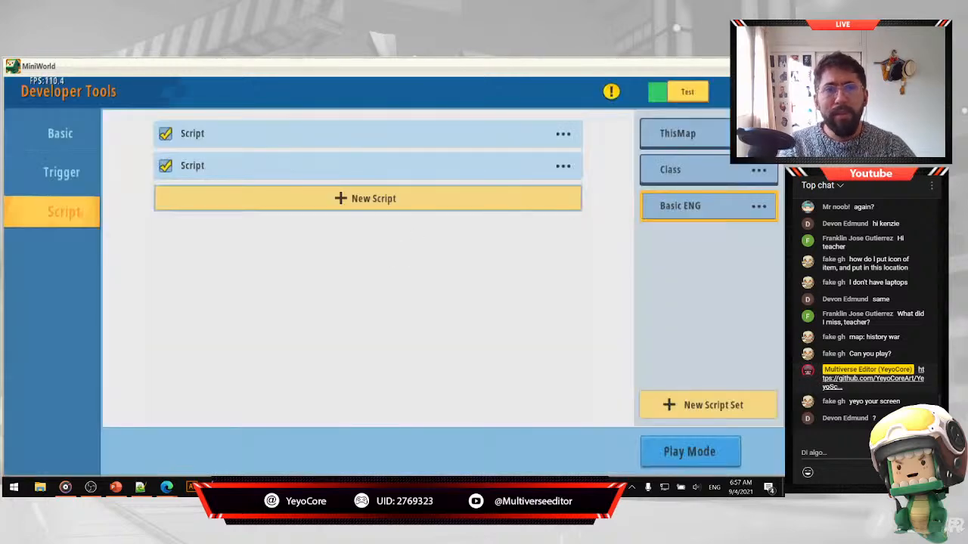
Leave Developer Tools and start a play test of the map.
click(689, 452)
key(Escape)
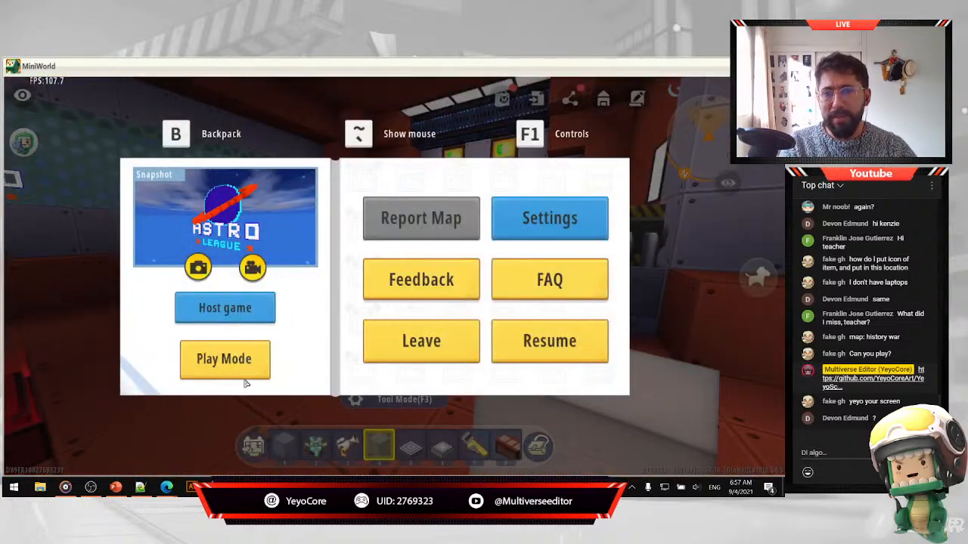
click(244, 375)
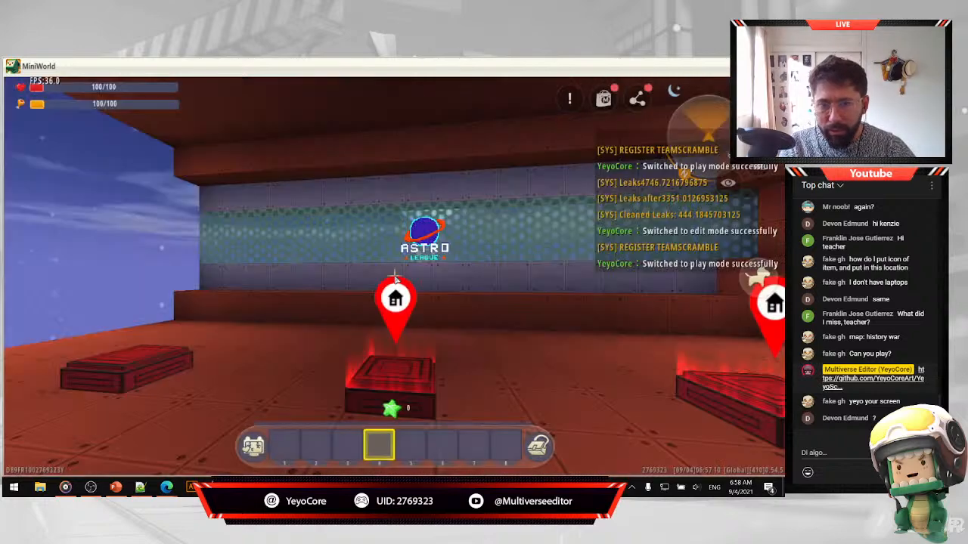
Close the crafting panel, then cycle hotbar items to log hand item IDs 4109, 4110 and 4111.
key(Escape)
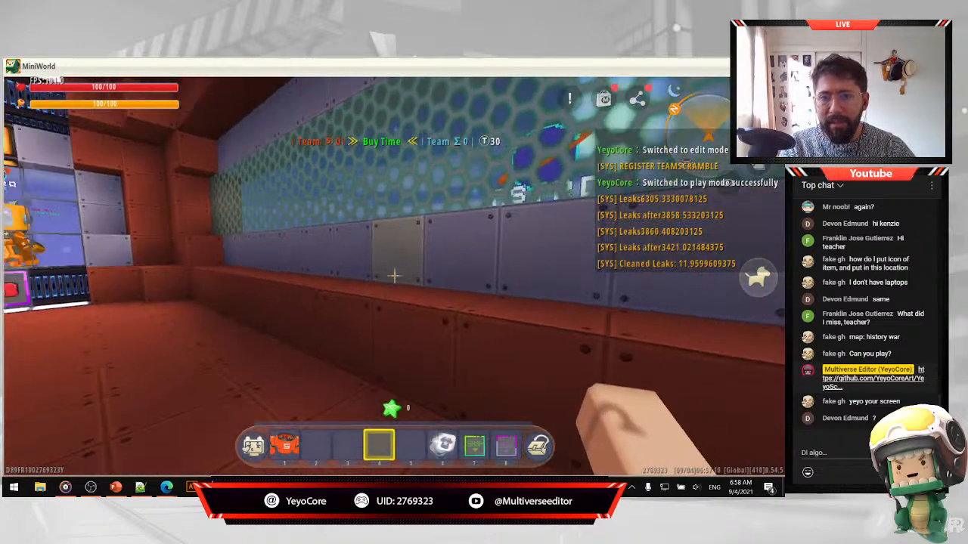
key(grave)
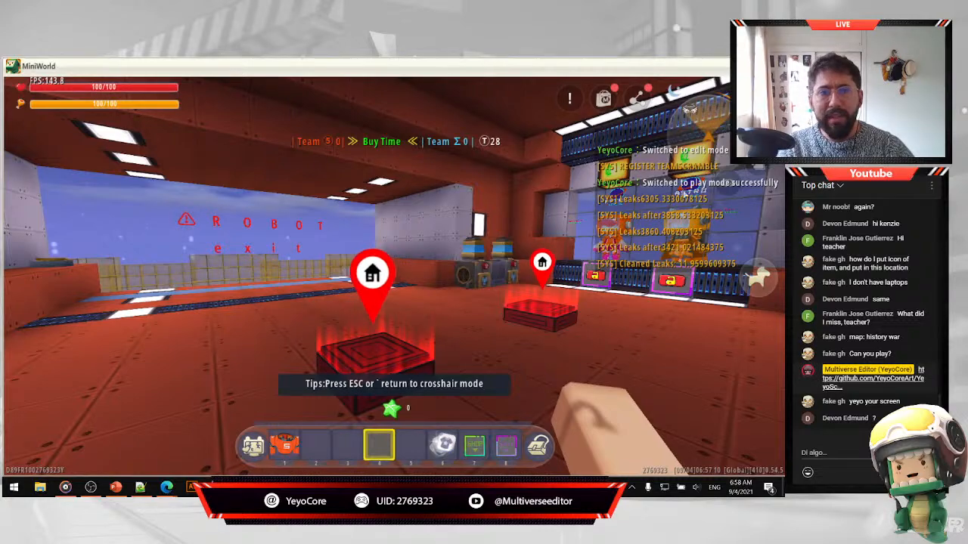
key(1)
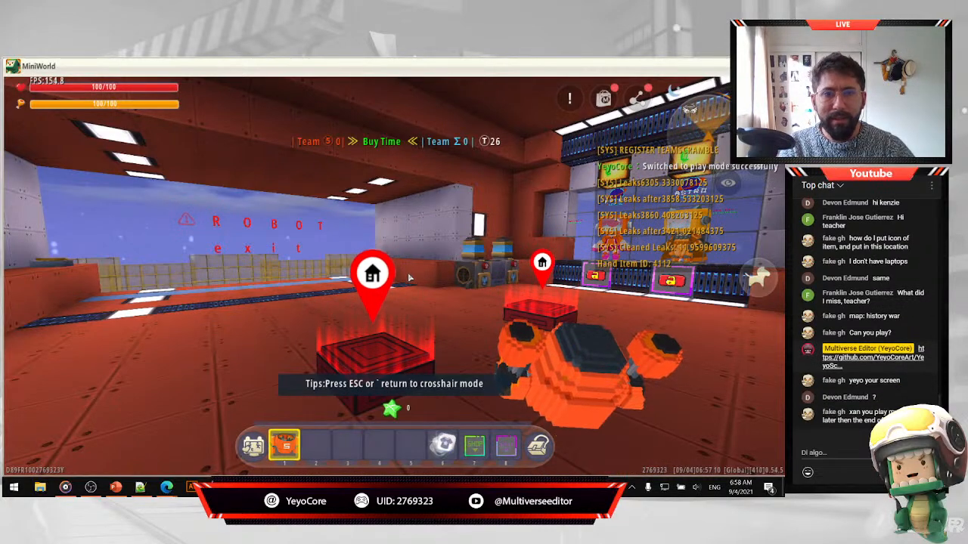
key(grave)
key(grave)
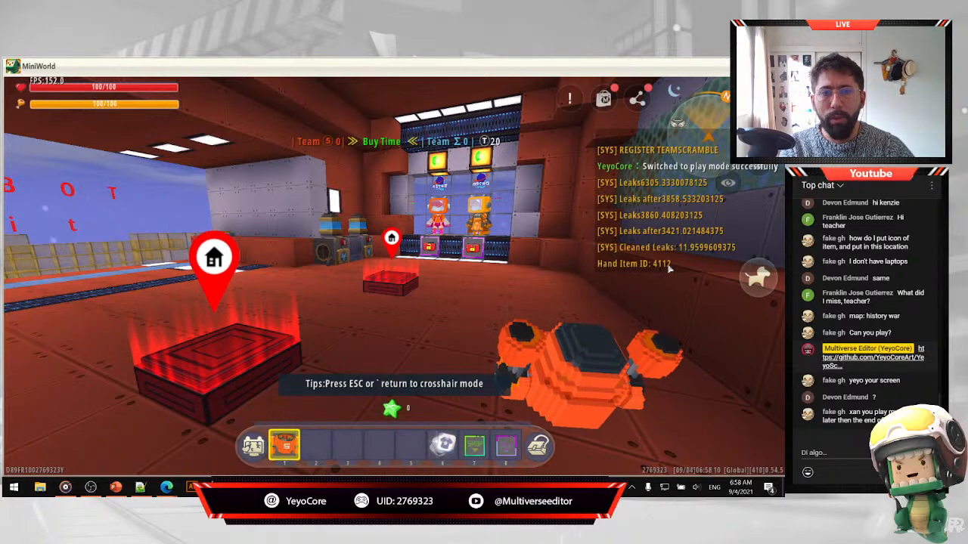
key(Escape)
scroll(394, 277, down, 7)
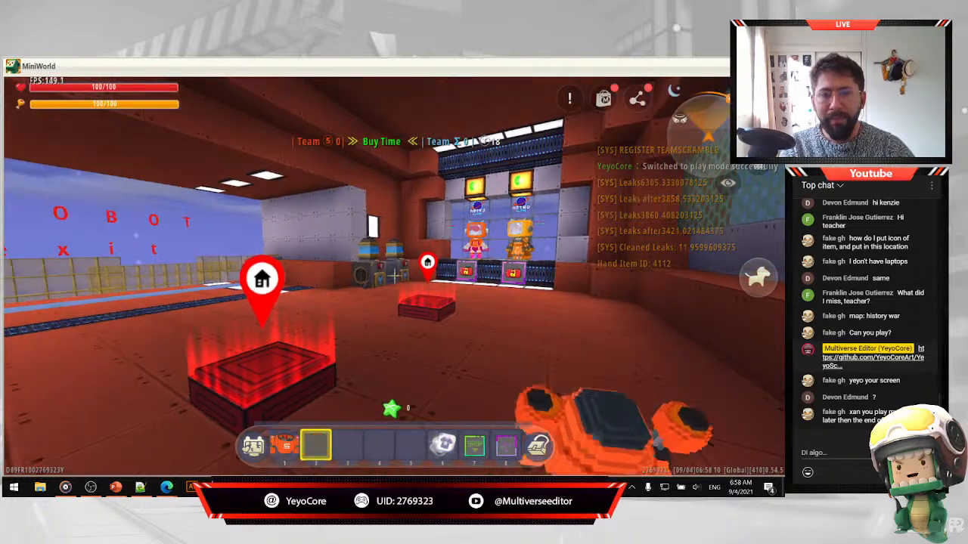
scroll(394, 277, up, 1)
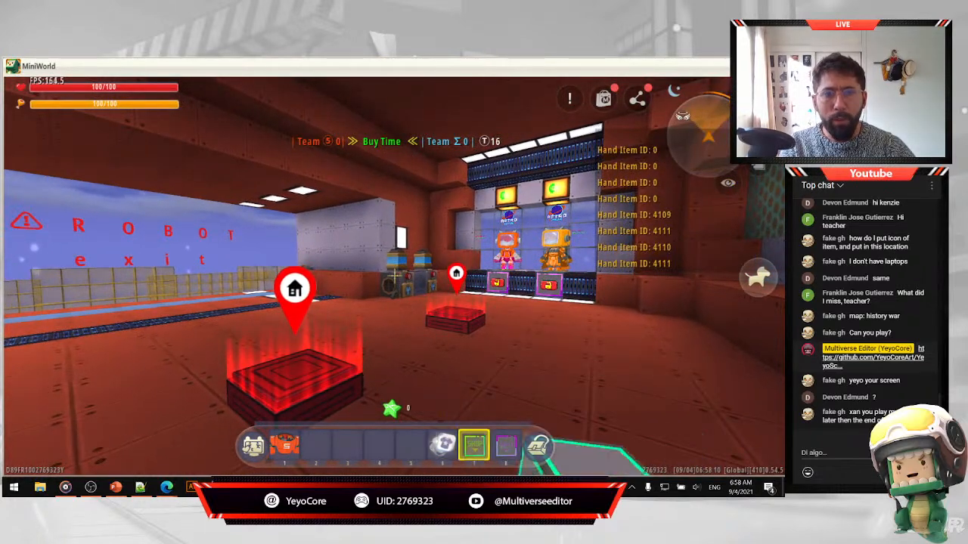
scroll(394, 277, down, 2)
scroll(394, 276, up, 4)
scroll(394, 277, down, 3)
scroll(393, 277, up, 2)
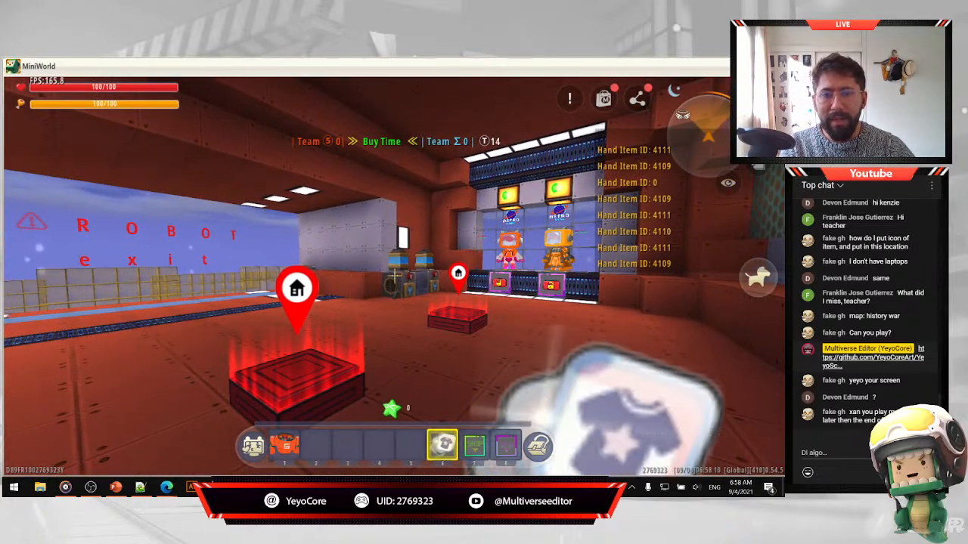
key(Escape)
Switch the map to edit mode and disable the second script in Developer Tools.
click(250, 352)
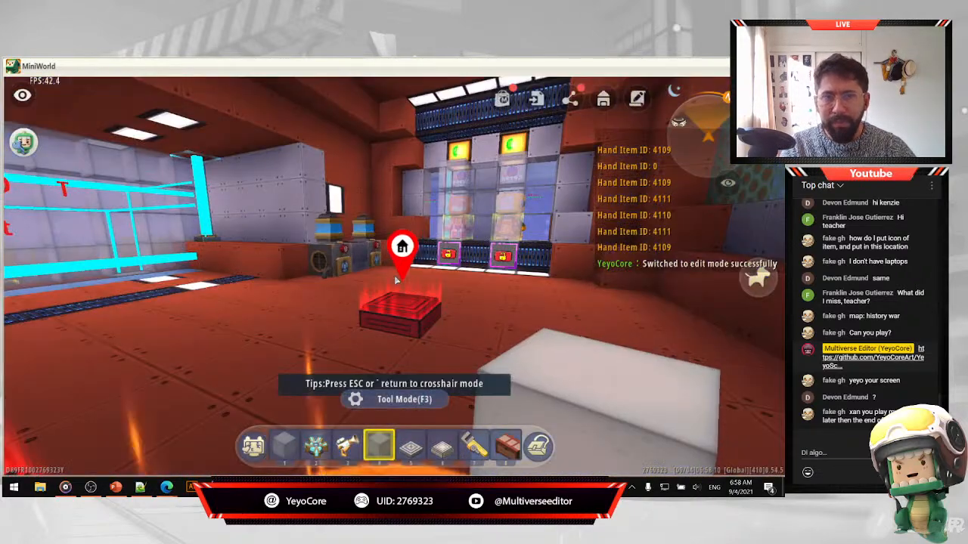
click(635, 106)
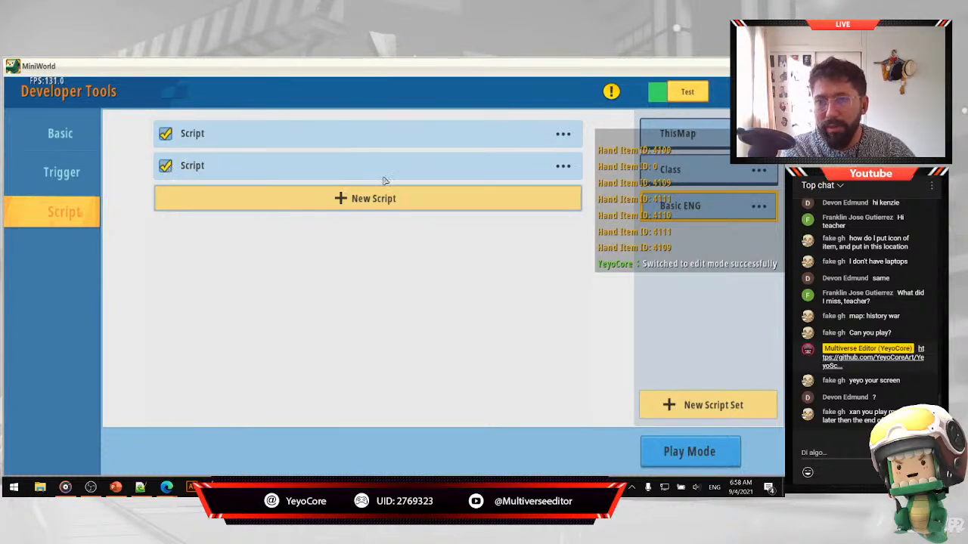
click(166, 166)
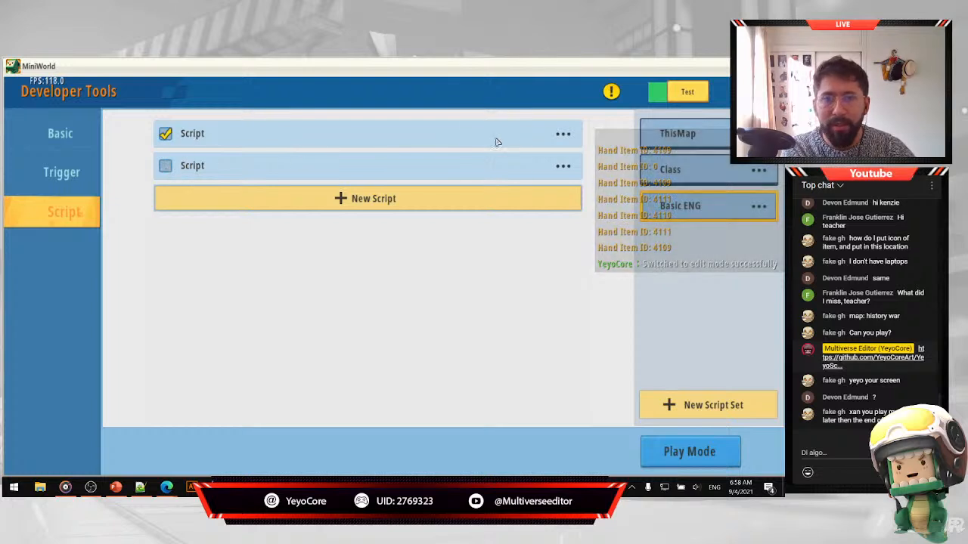
Rename the first script to OpenStore and close the Developer Tools.
click(563, 135)
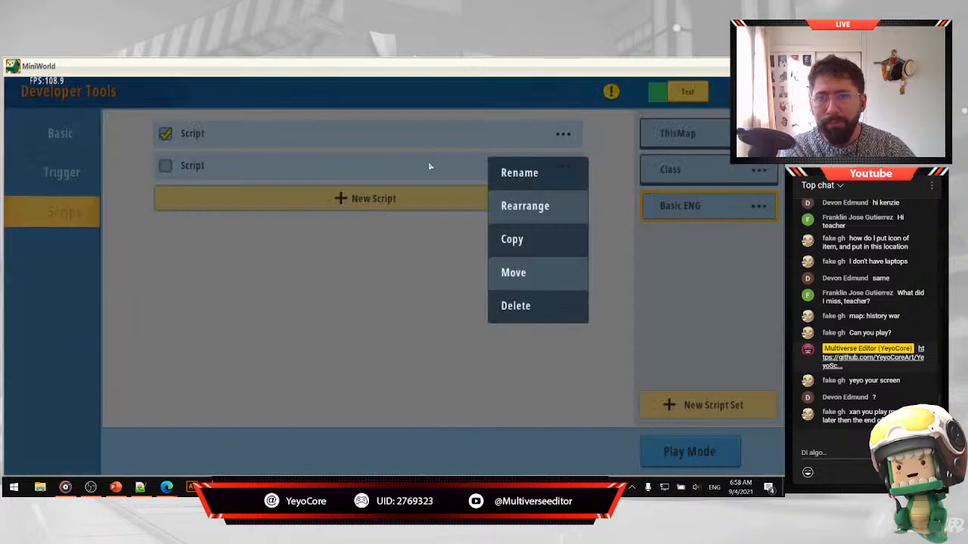
click(537, 174)
key(BackSpace)
key(BackSpace)
key(BackSpace)
key(BackSpace)
key(BackSpace)
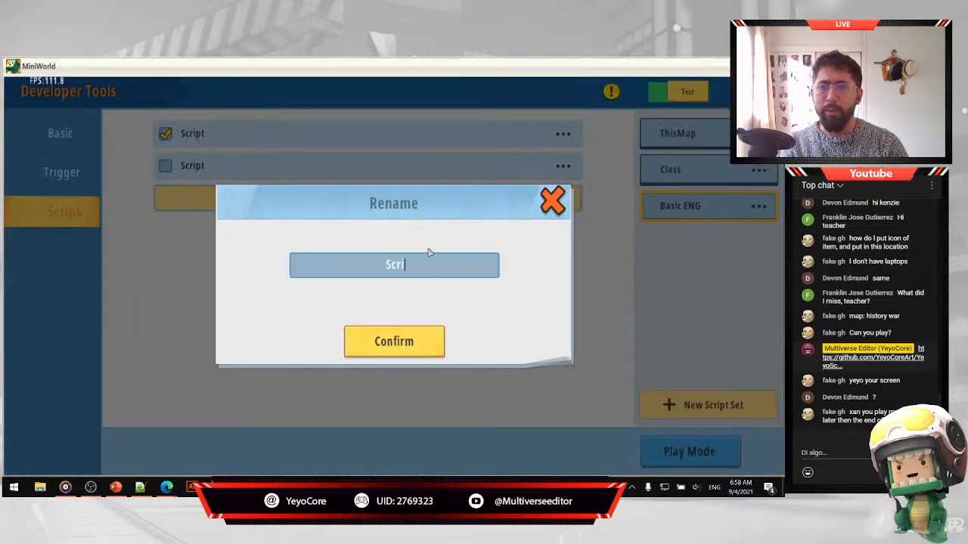
text(oPEN)
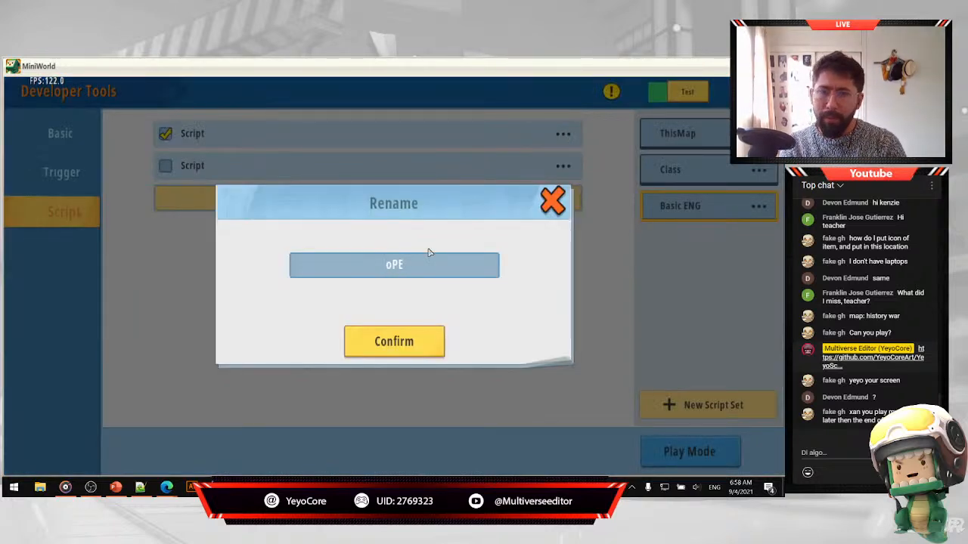
key(BackSpace)
key(BackSpace)
key(BackSpace)
key(BackSpace)
text(Open)
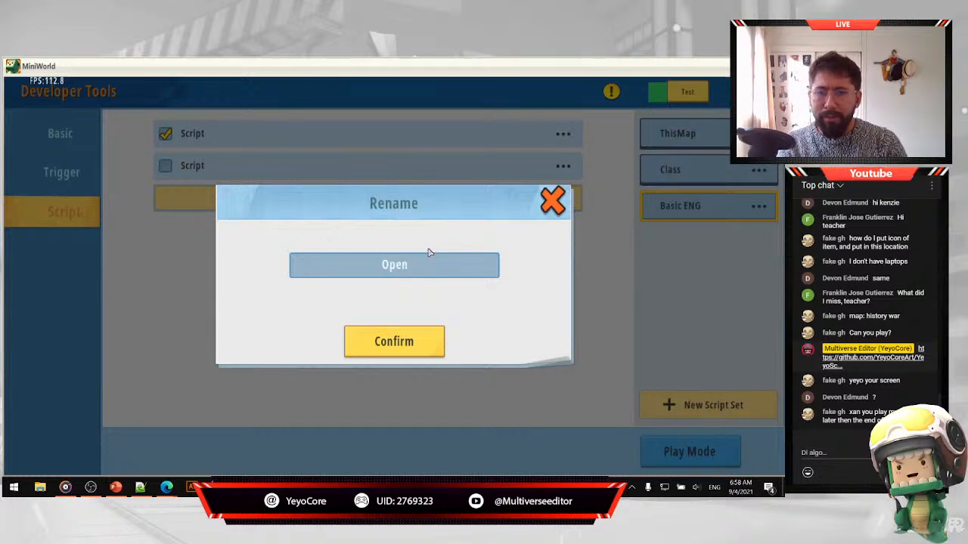
text(Store)
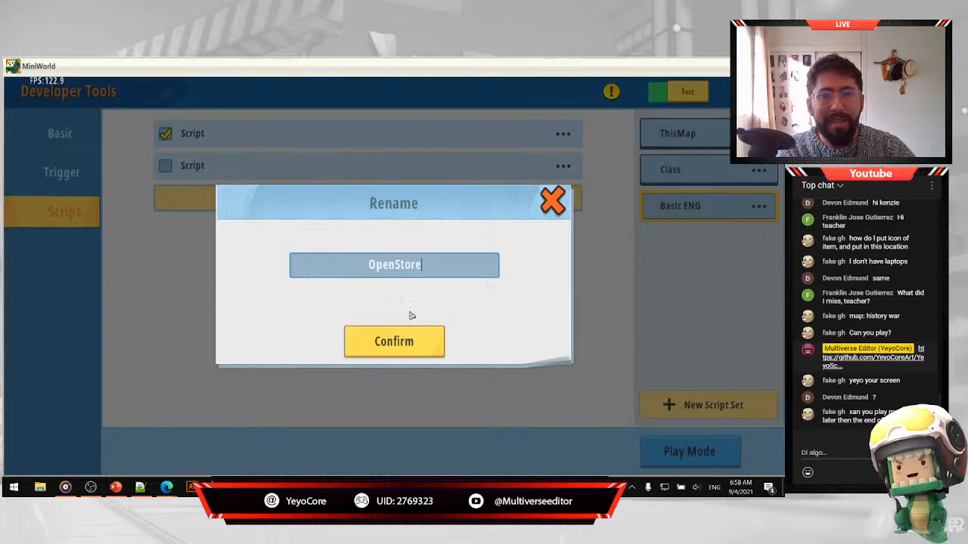
click(416, 345)
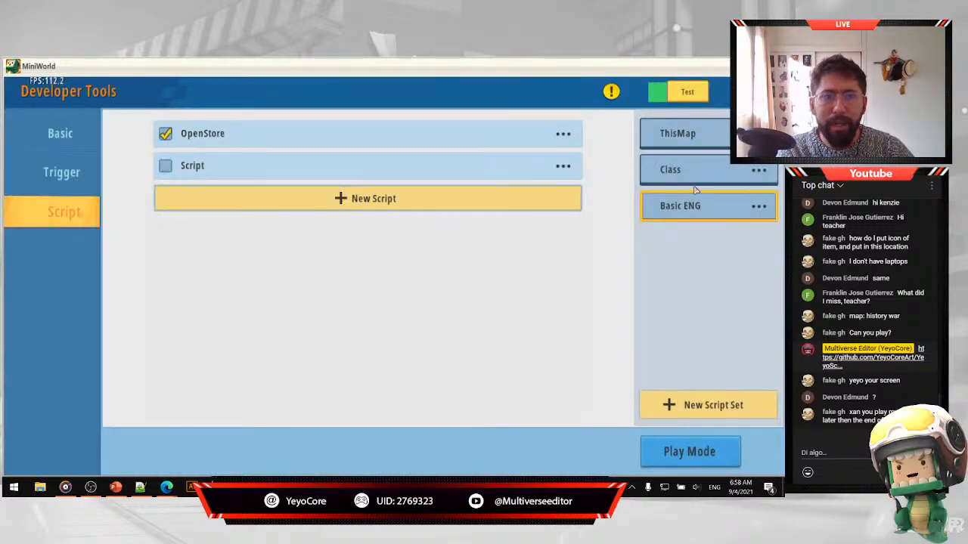
click(764, 92)
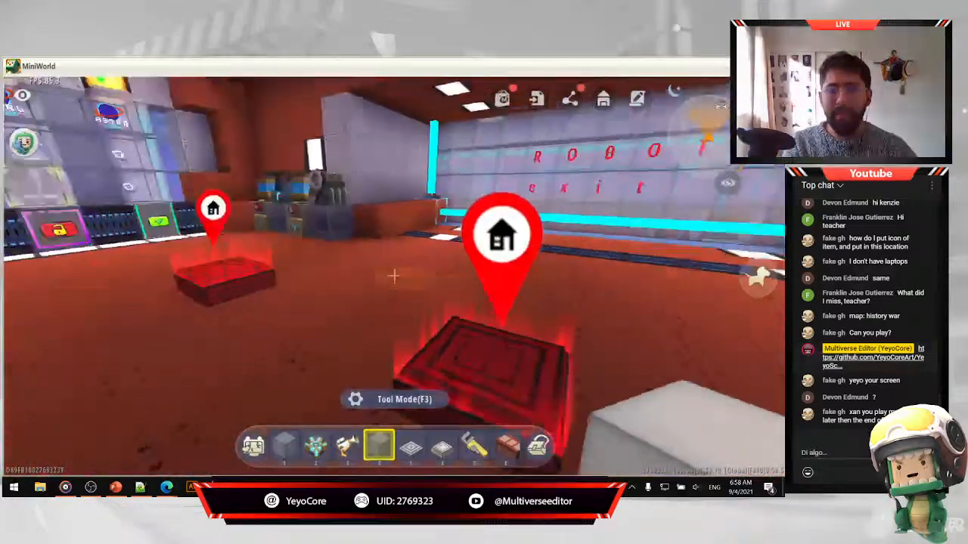
Playtest by walking through the room, opening and closing the crafting panel.
key(w)
click(394, 276)
key(w)
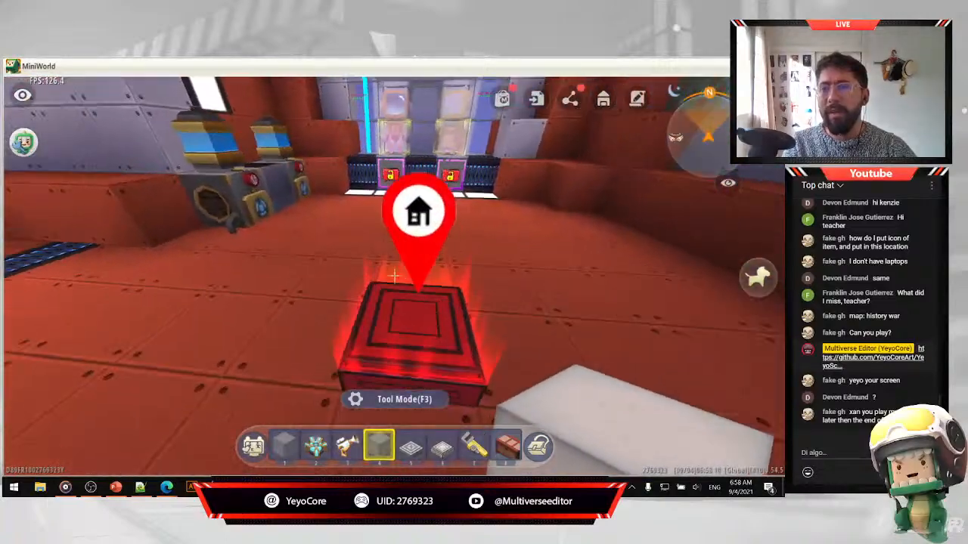
scroll(394, 276, down, 3)
key(Escape)
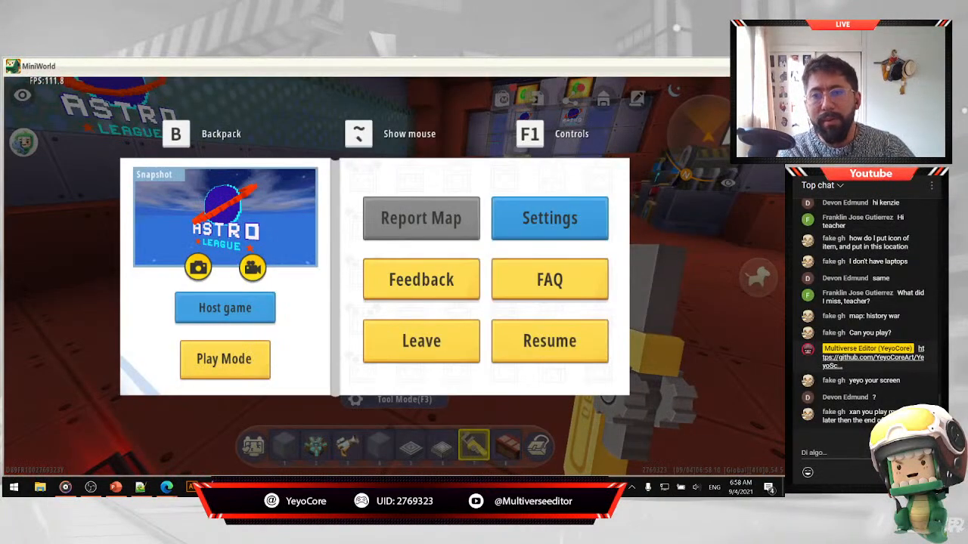
key(e)
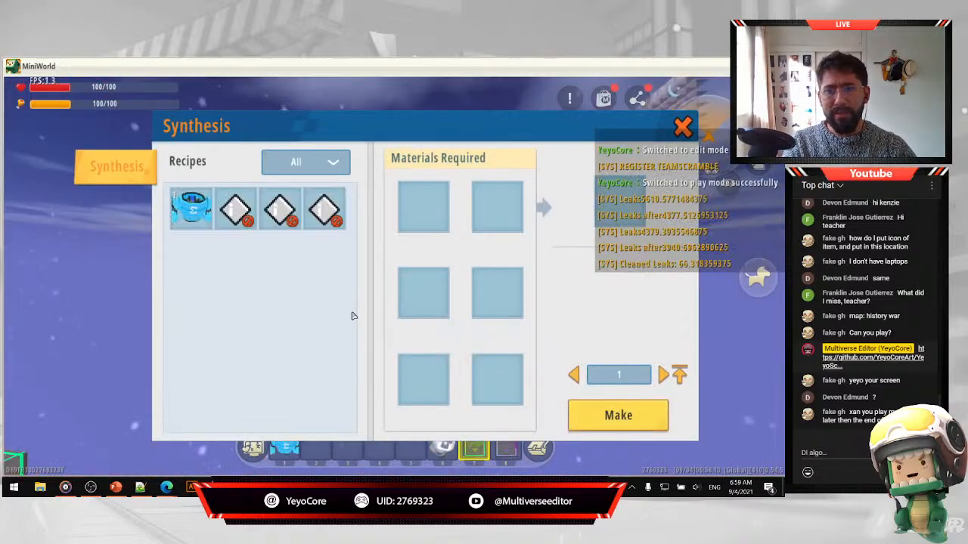
key(Escape)
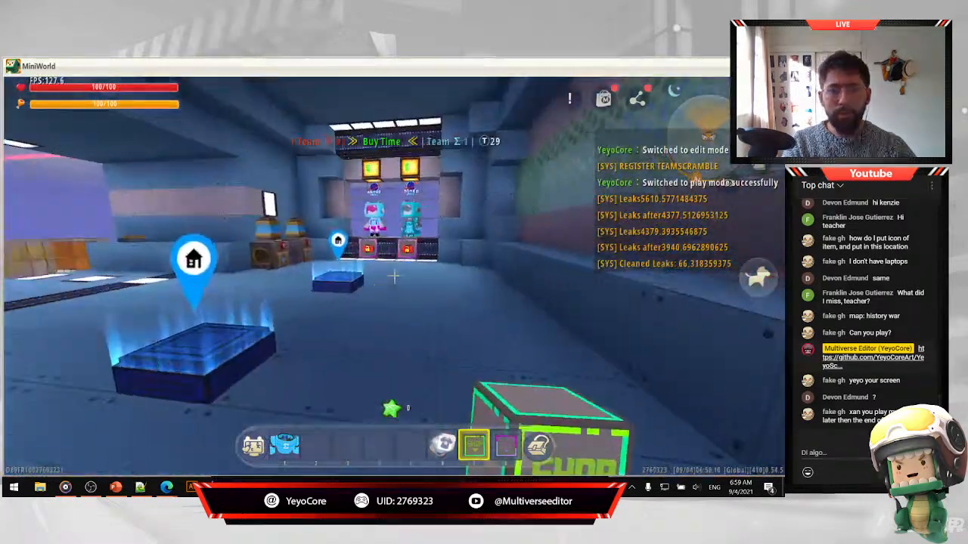
key(w)
right_click(392, 281)
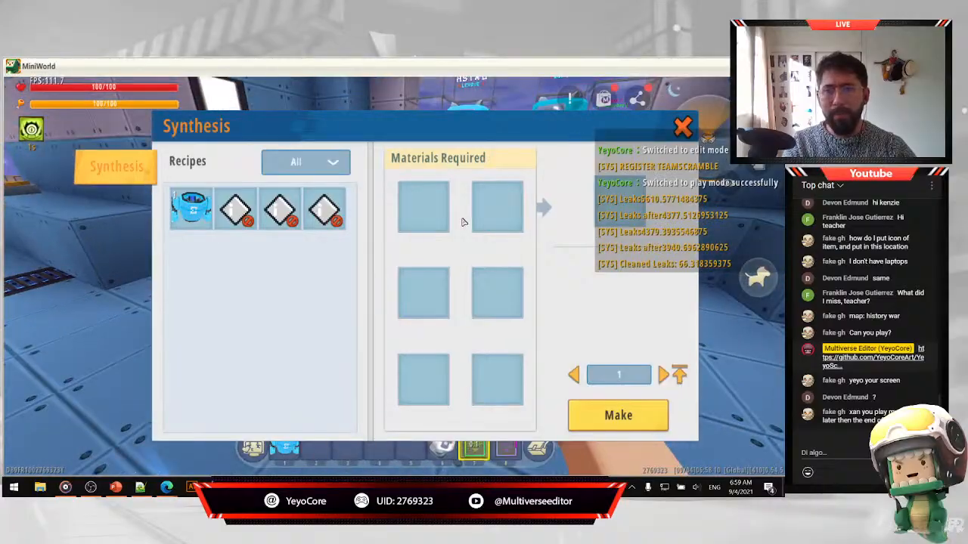
key(Escape)
Walk past the shop toward the ROBOT exit, check crafting, then return to edit mode.
key(w)
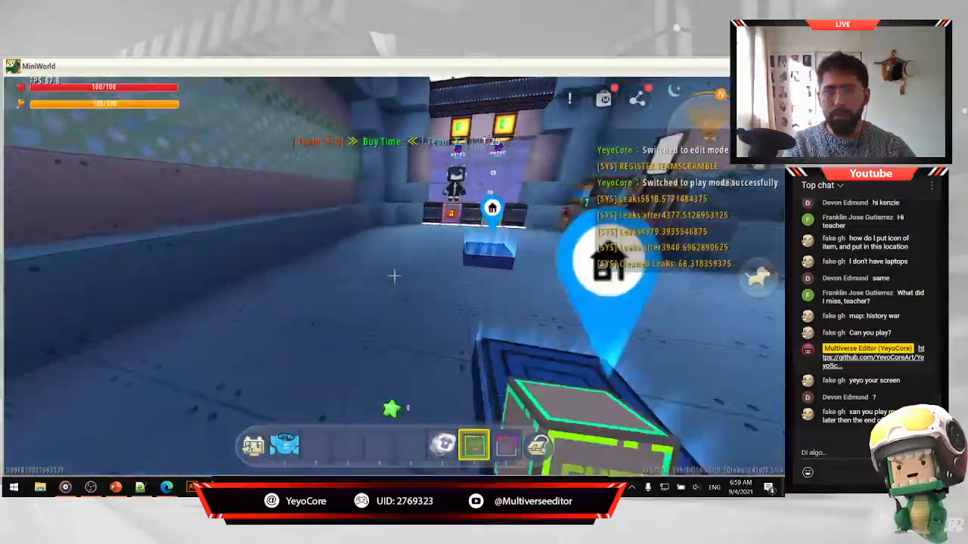
key(w)
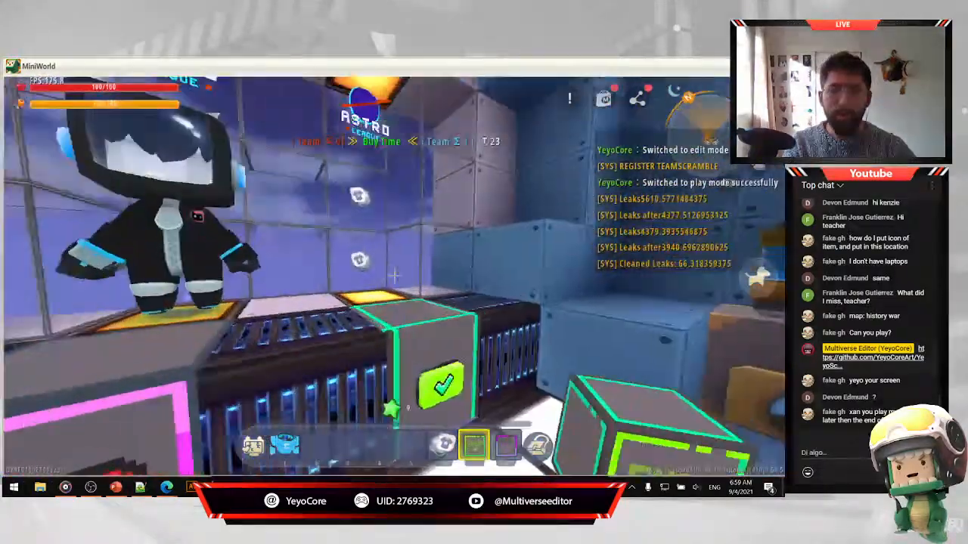
key(w)
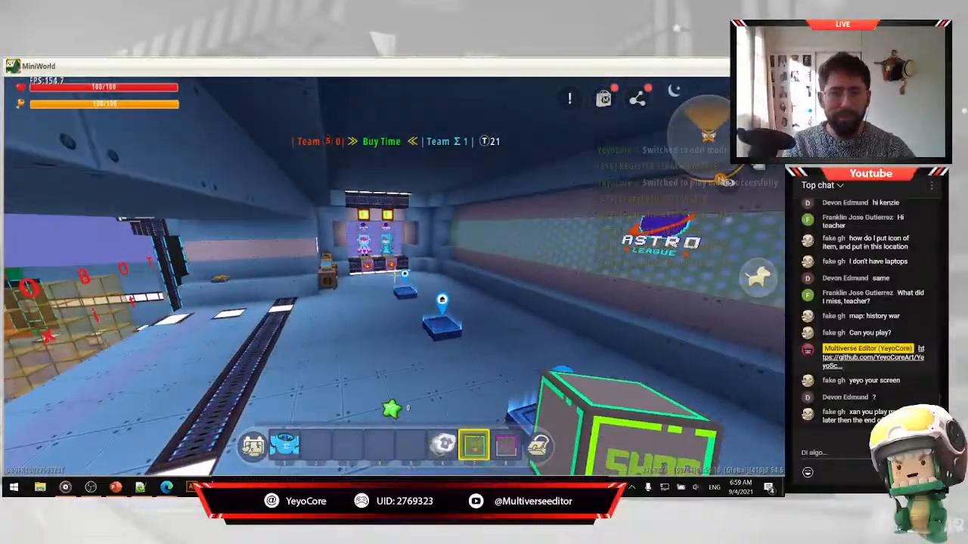
key(b)
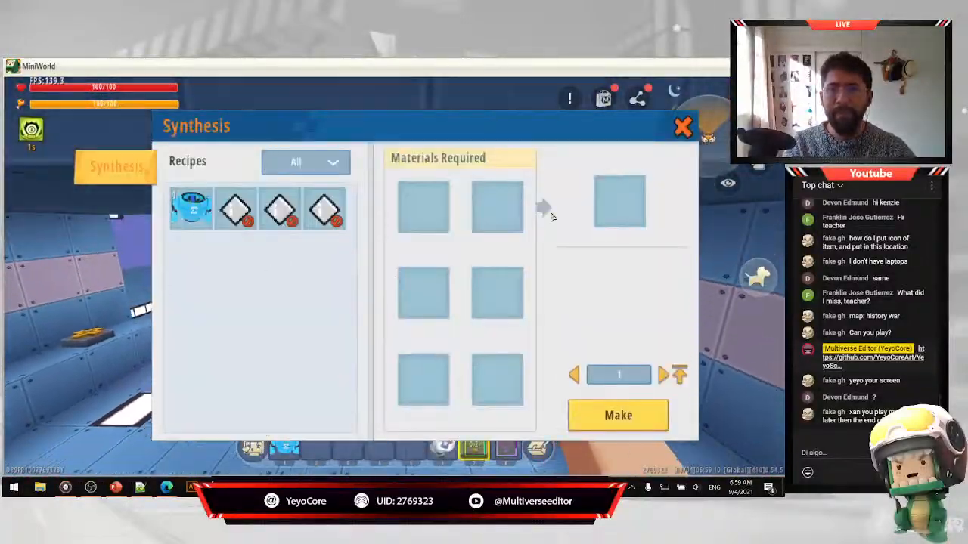
click(685, 129)
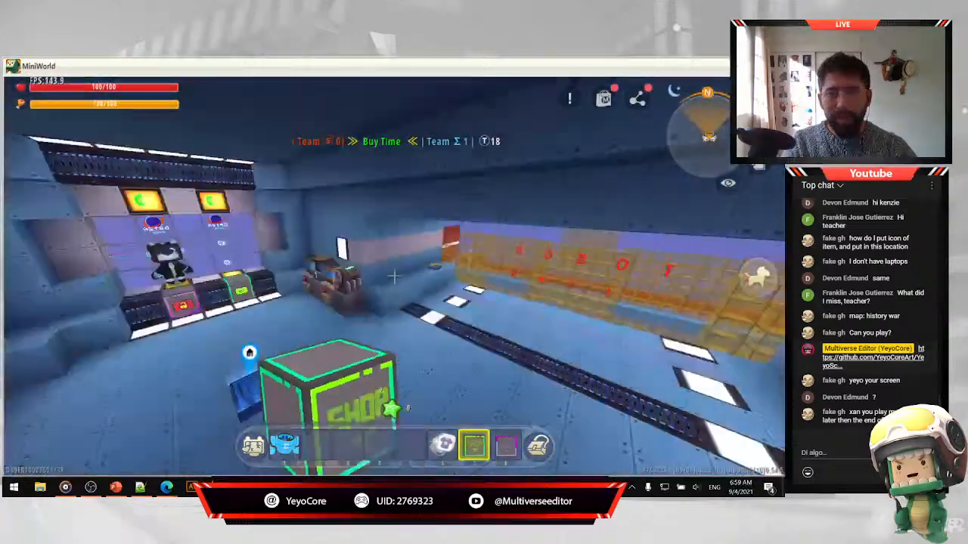
key(Escape)
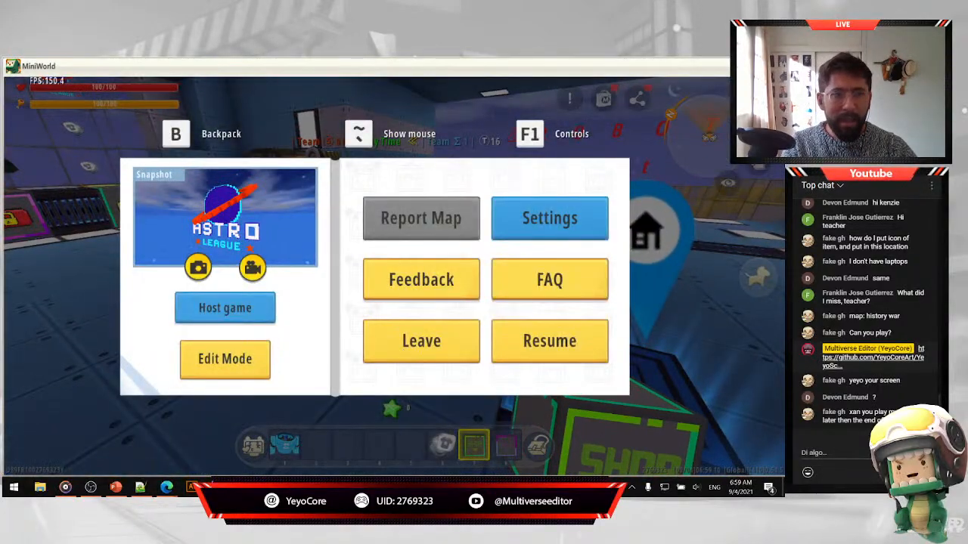
click(225, 359)
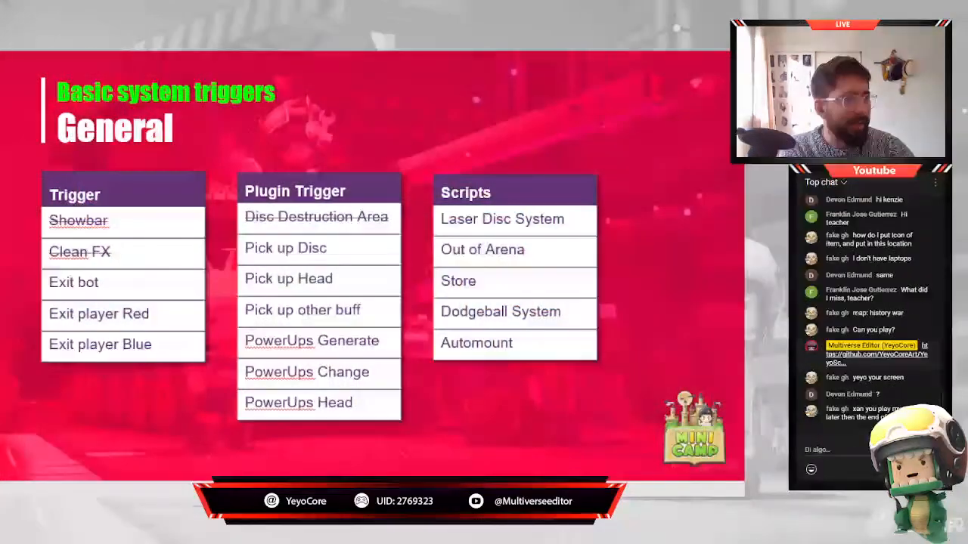
Strike through 'Out of Arena' in the slide's Scripts table.
drag(537, 250, 439, 251)
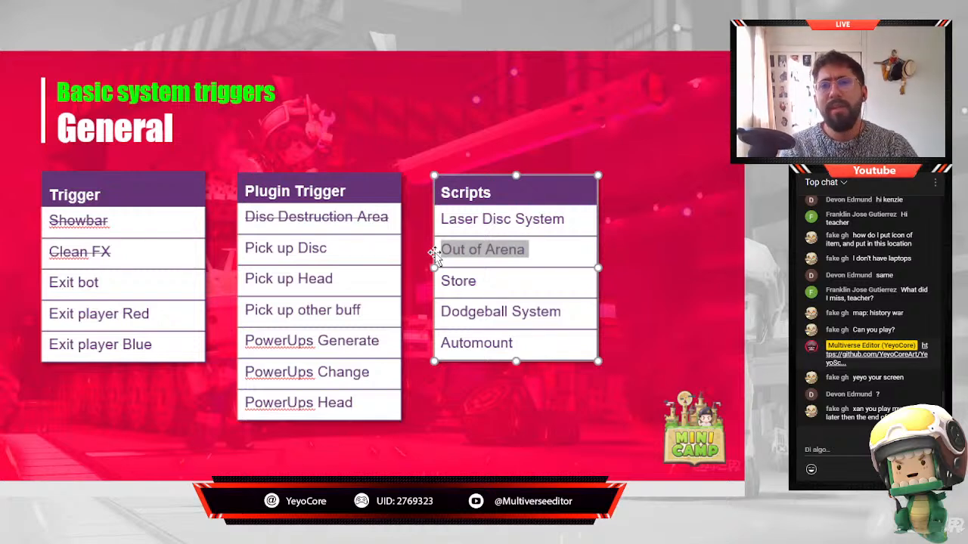
click(172, 205)
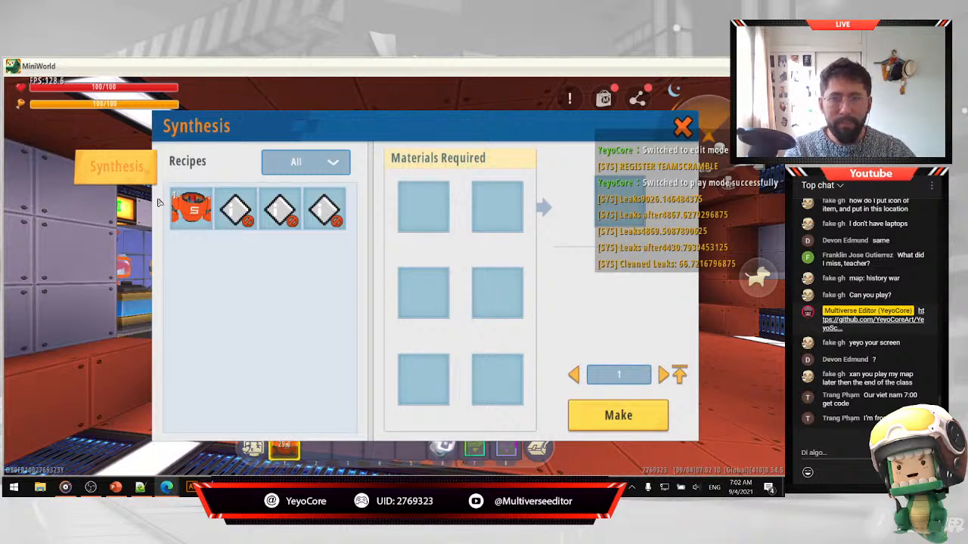
Craft a Gamma Bot in Synthesis and select the third carried item.
click(188, 210)
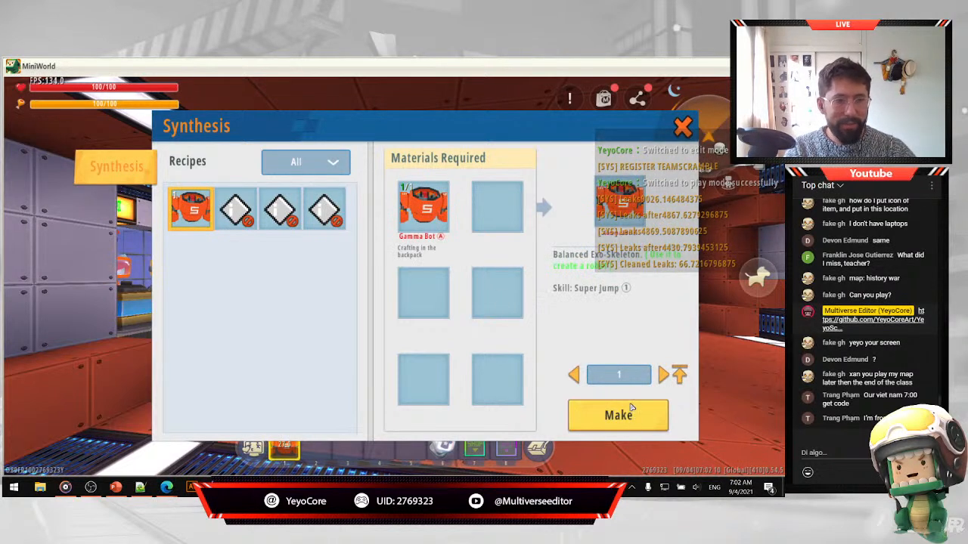
click(649, 417)
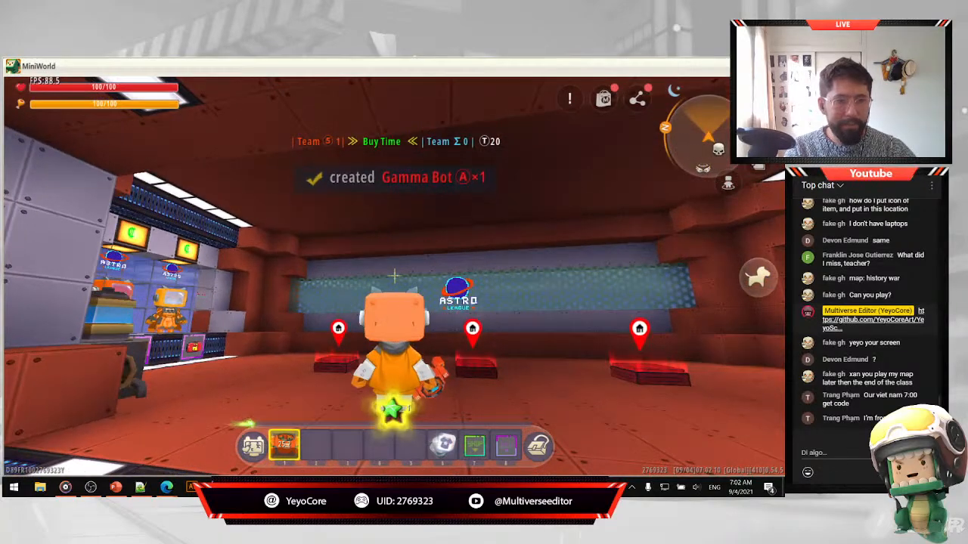
key(w)
Move around the spawn pads until Combat Mode begins.
key(w)
right_click(394, 274)
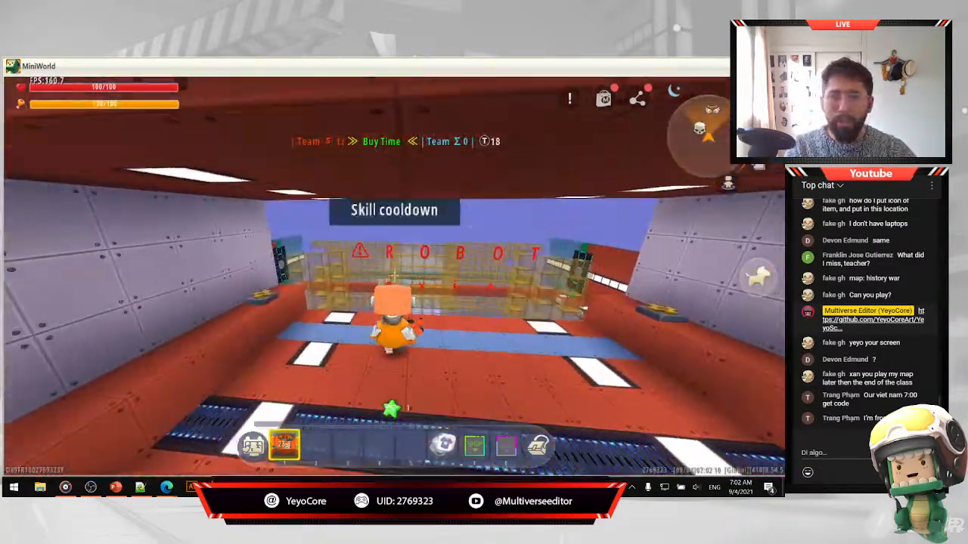
key(3)
key(w)
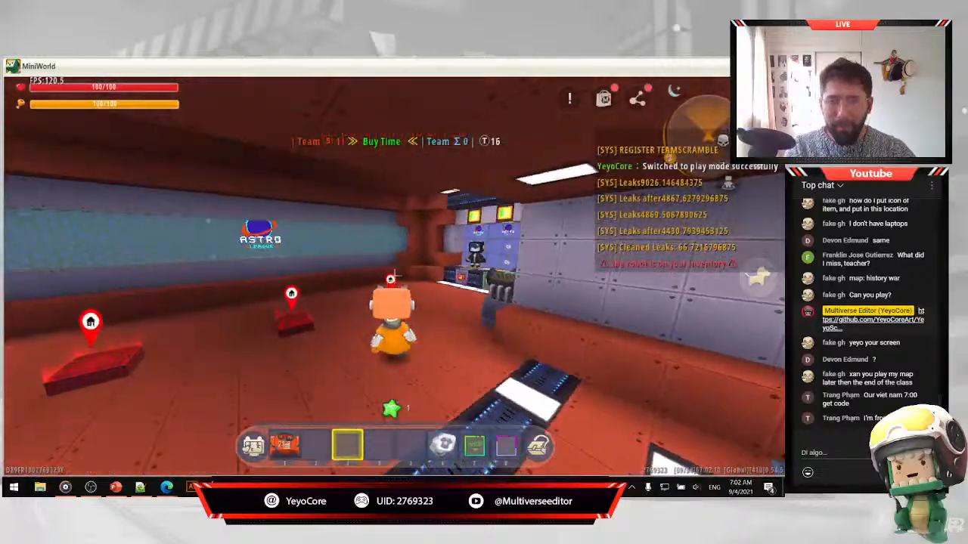
key(s)
key(w)
key(s)
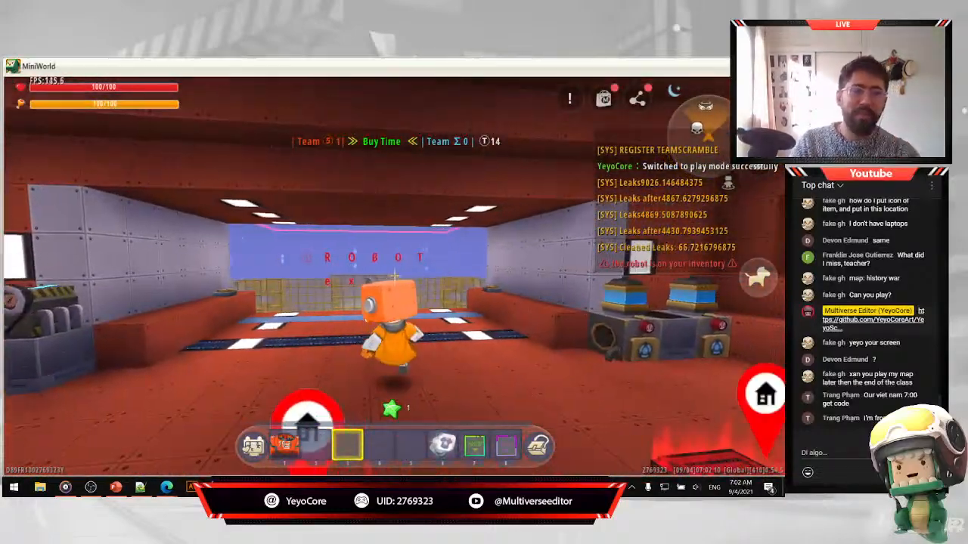
key(w)
key(w)
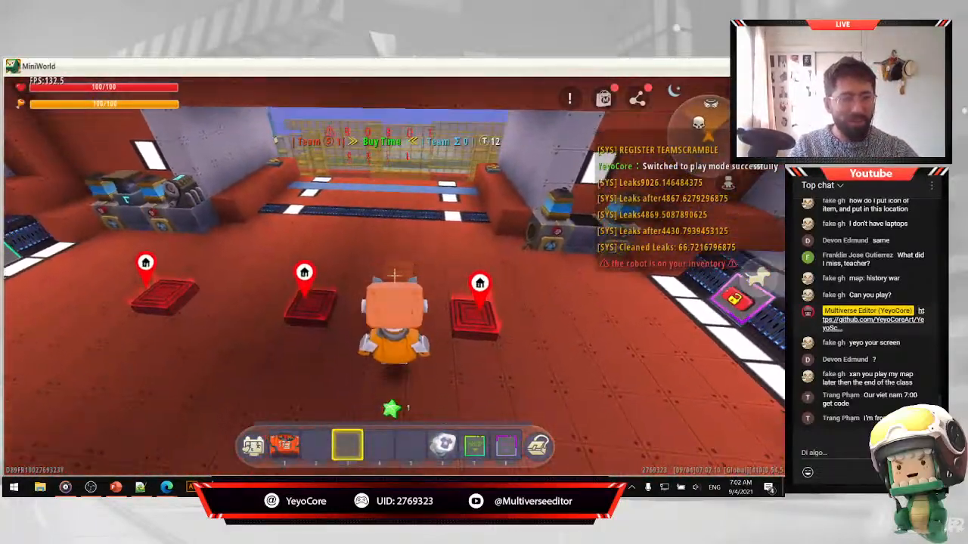
key(w)
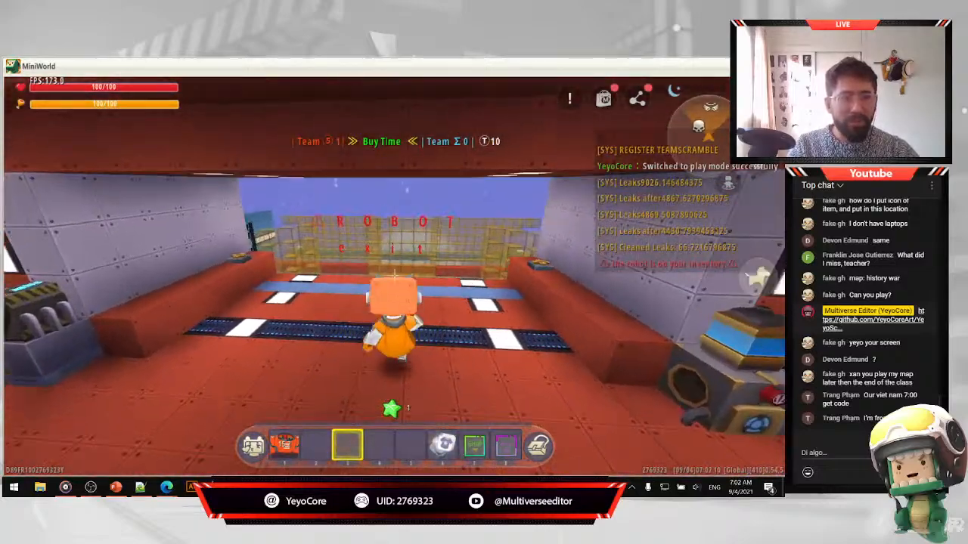
key(Escape)
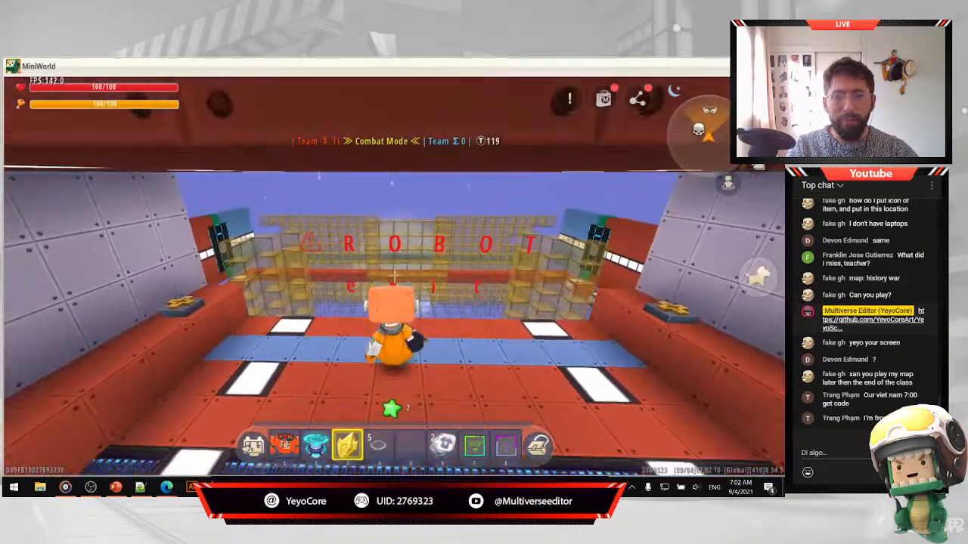
Equip the purple item, summon the red robot suit, and fire at the target.
key(8)
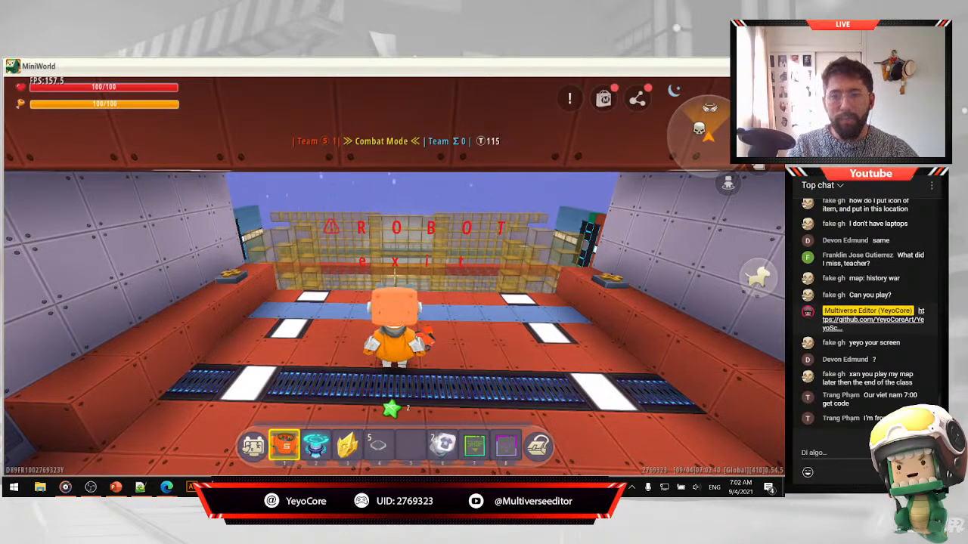
right_click(394, 276)
key(w)
key(3)
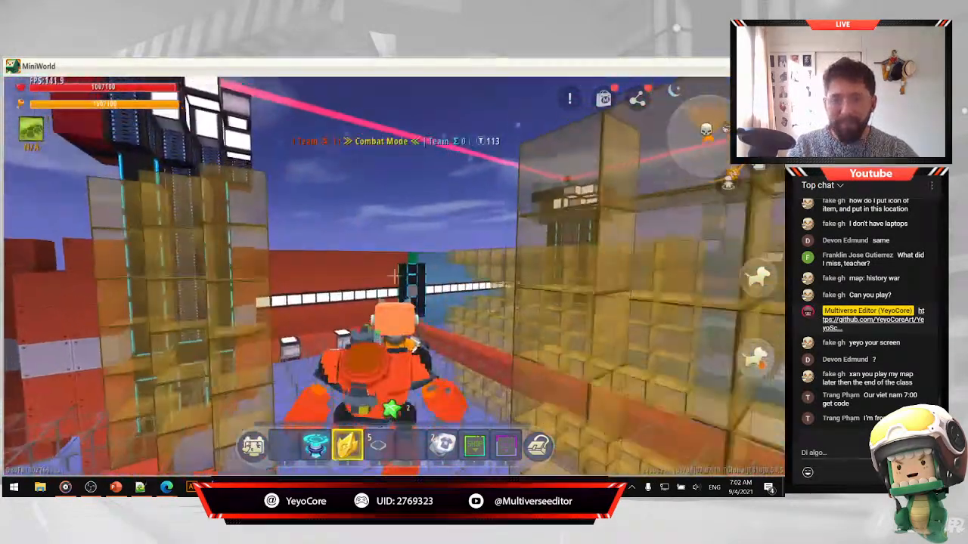
key(w)
key(4)
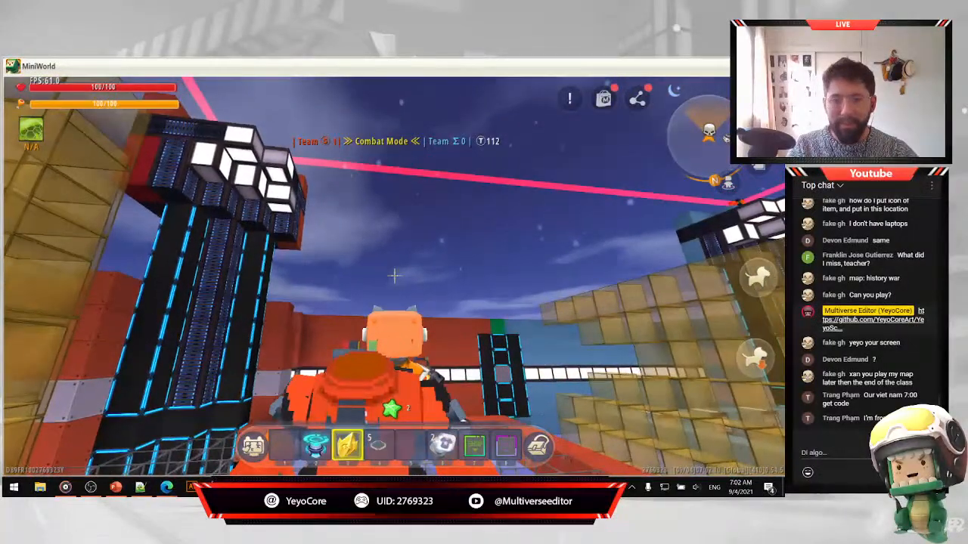
key(3)
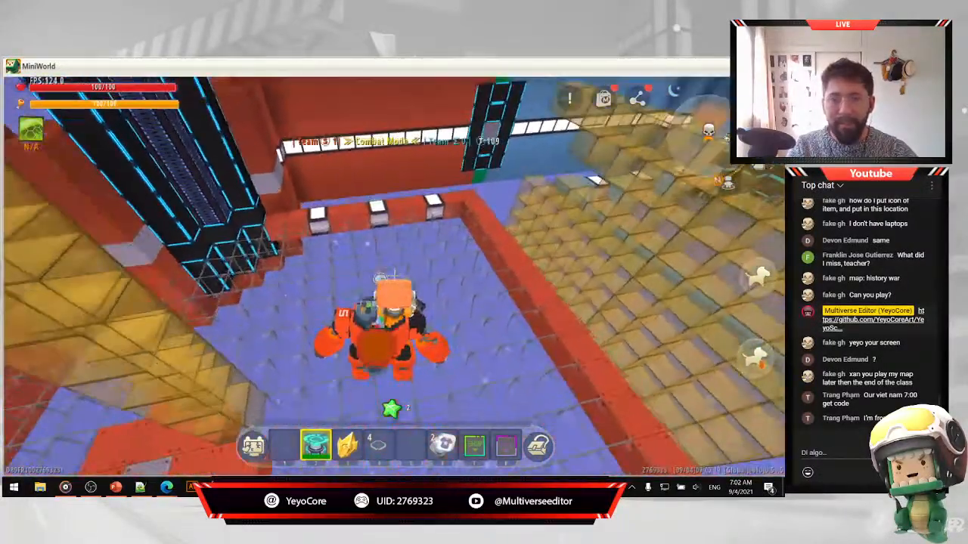
right_click(394, 276)
right_click(394, 276)
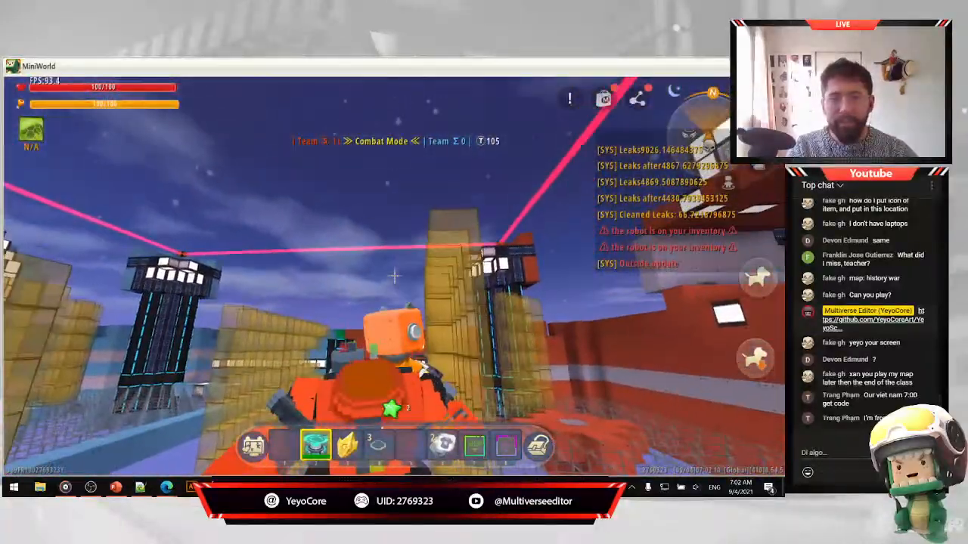
Ride the mech across the arena and leap over the red wall to be eliminated.
key(w)
right_click(394, 276)
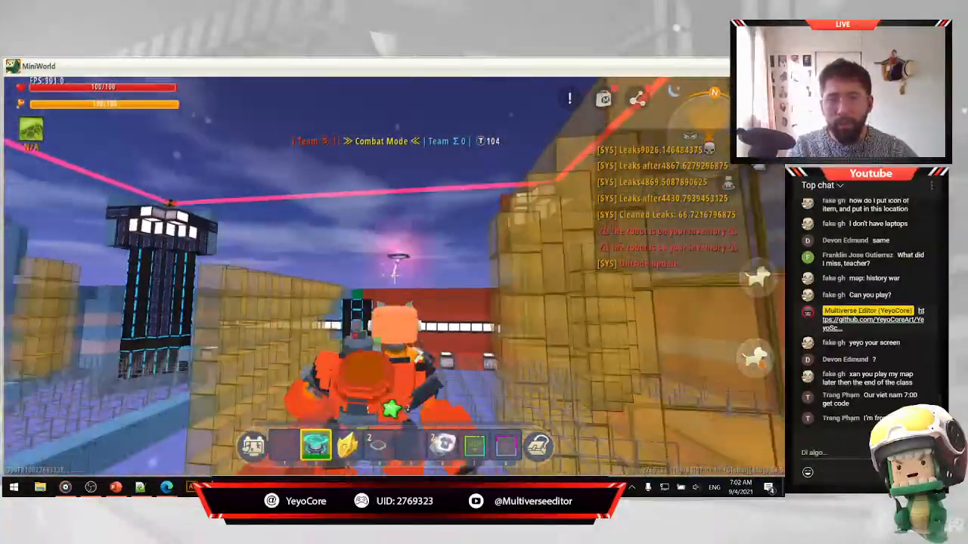
key(w)
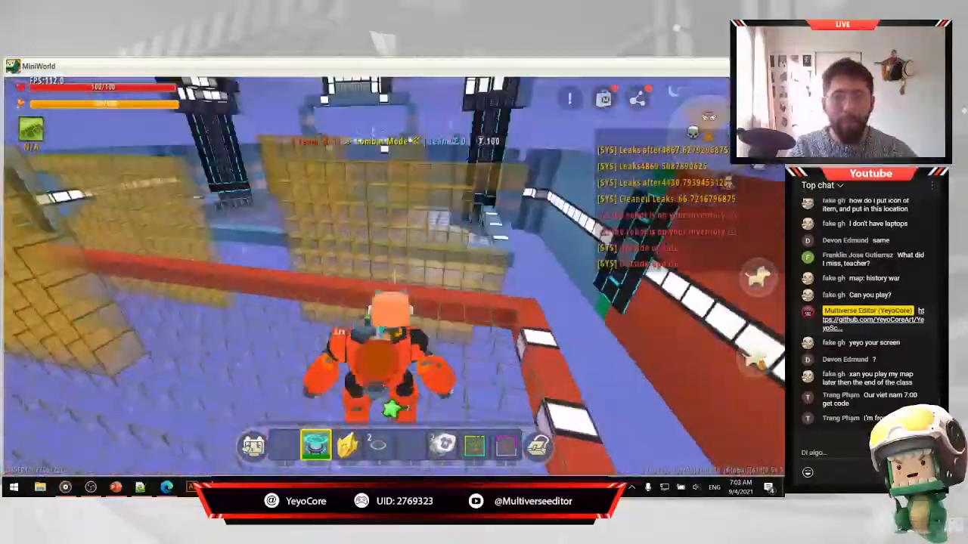
key(w)
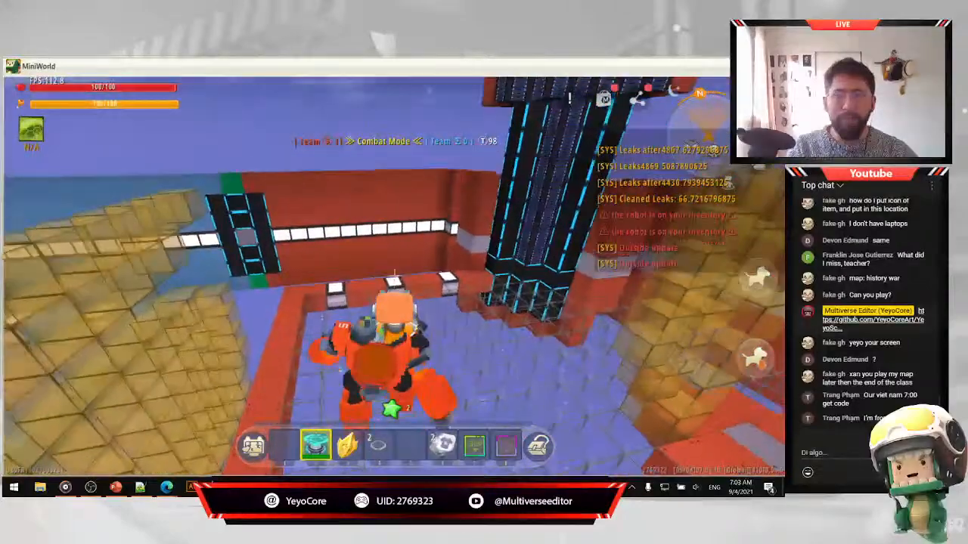
key(w)
key(space)
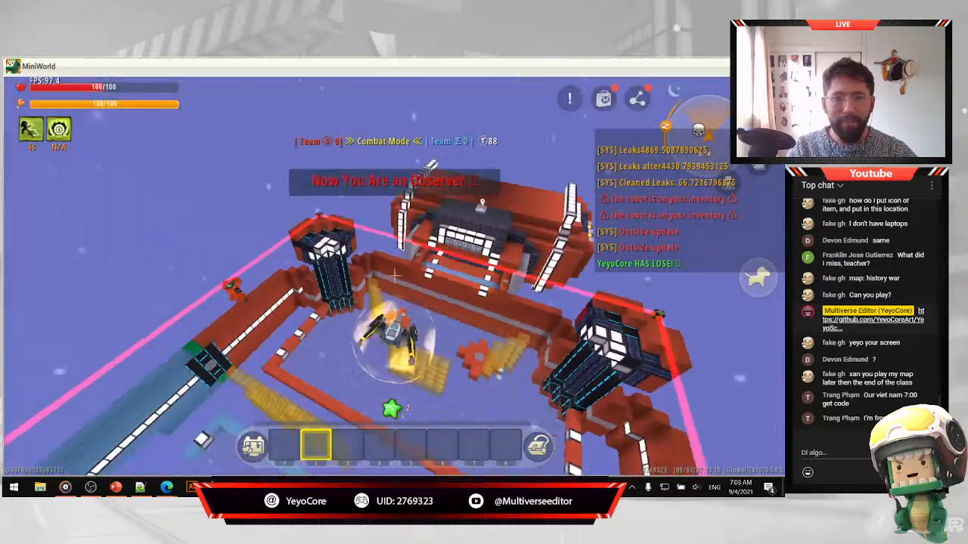
Open the pause menu from the observer view.
key(Escape)
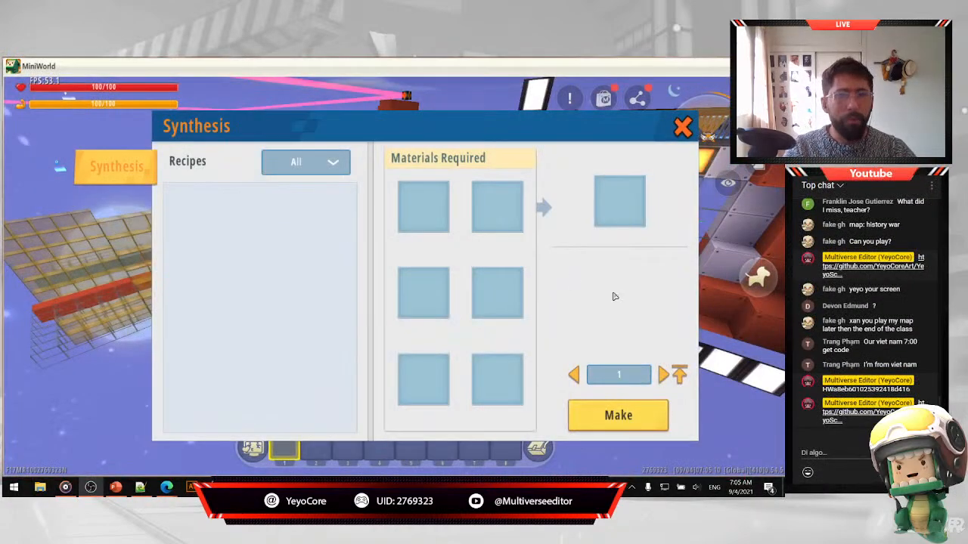
Close the Synthesis panel and switch the map to edit mode.
click(682, 128)
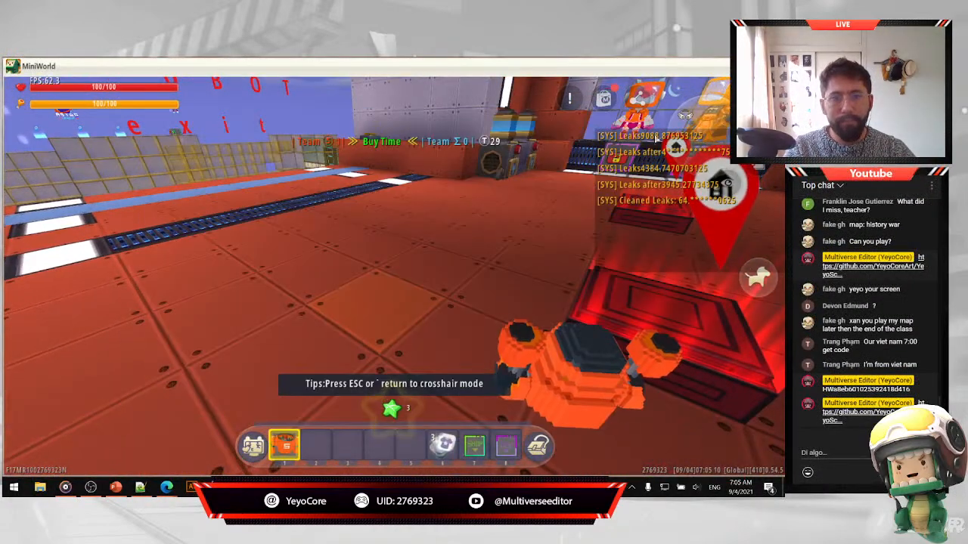
key(Escape)
key(Escape)
click(273, 357)
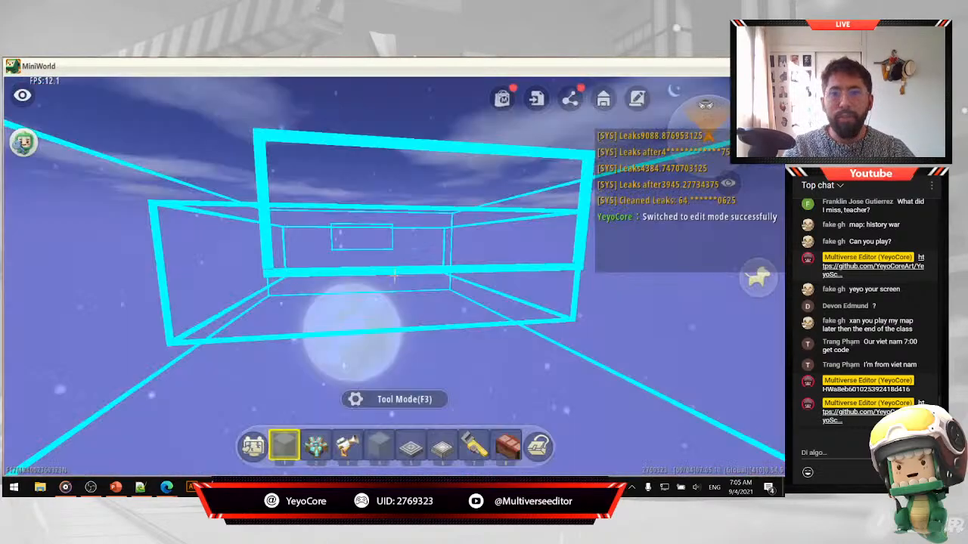
Fly past the red wall and cyan beam emitter to hover above the arena.
key(w)
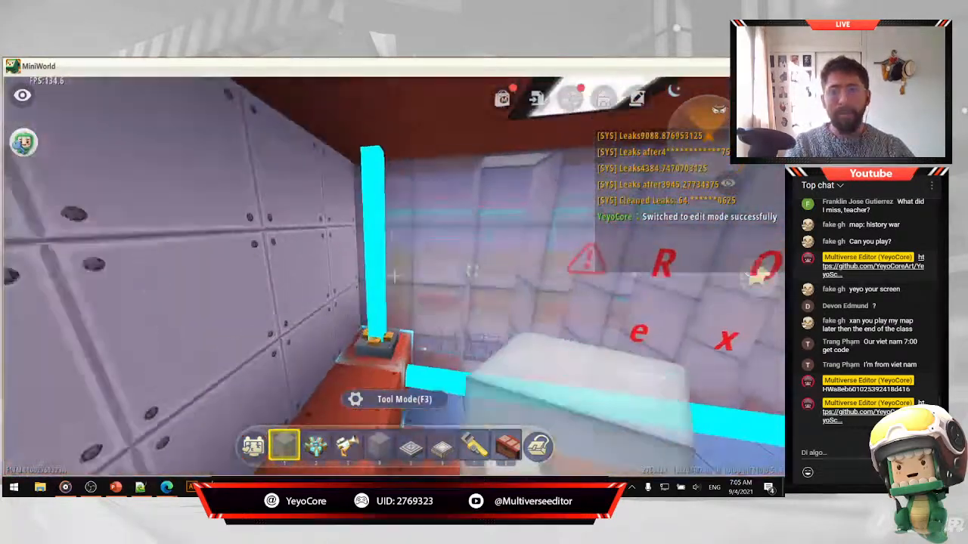
key(w)
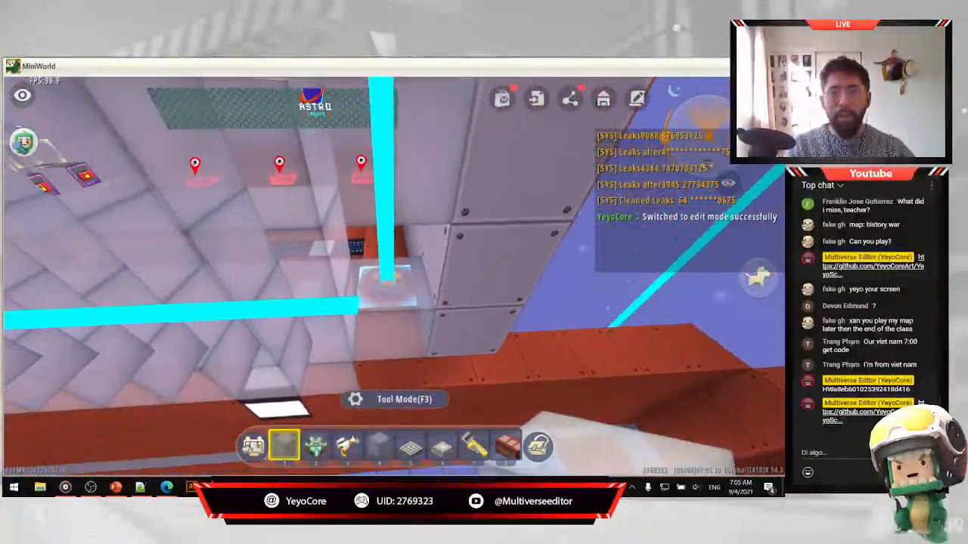
key(w)
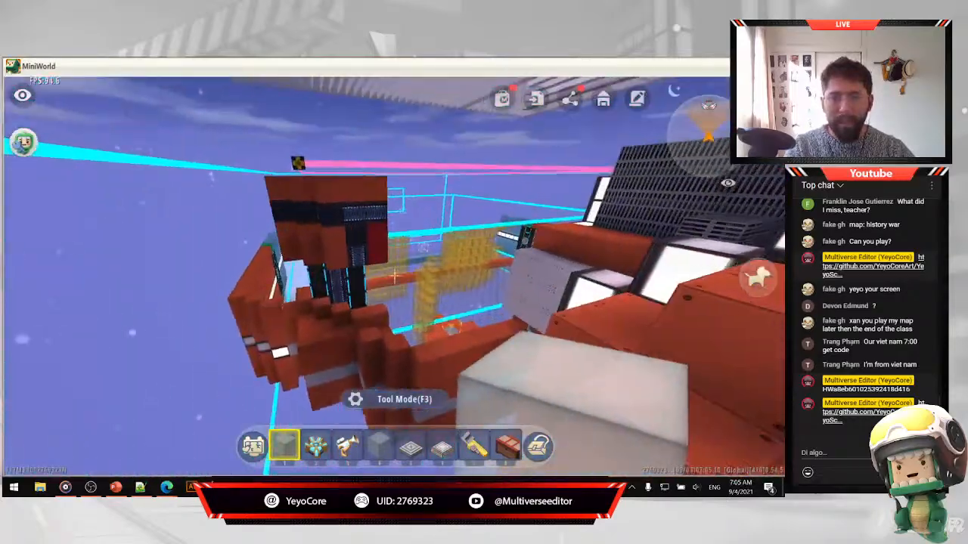
key(w)
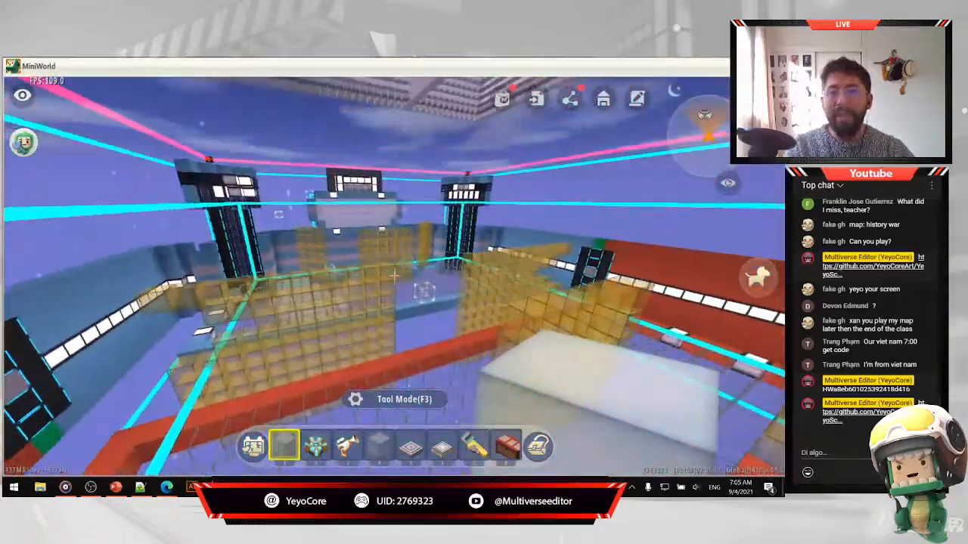
key(w)
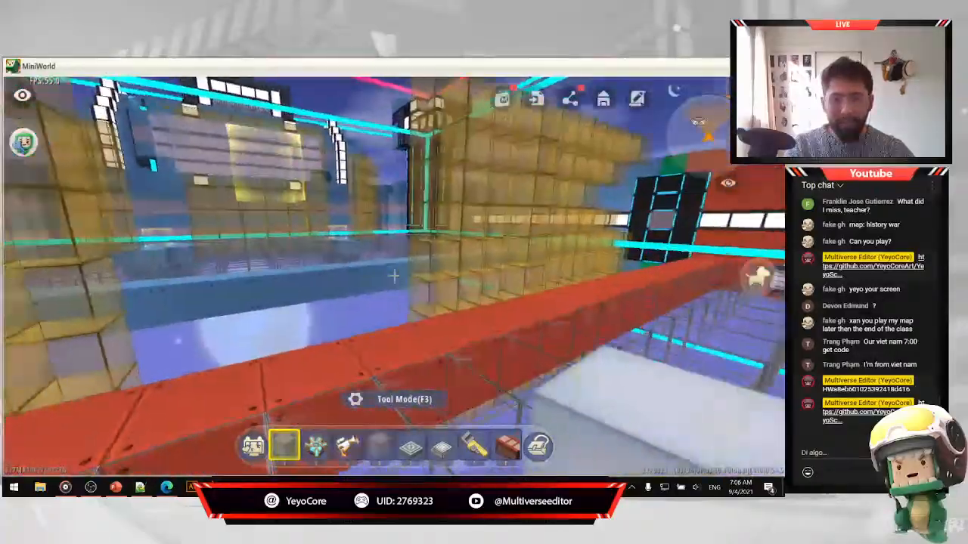
key(s)
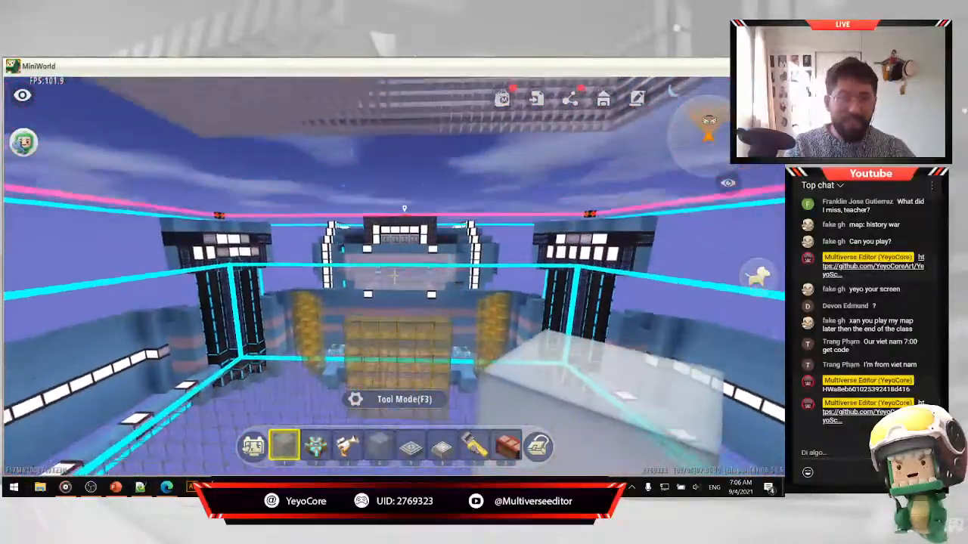
key(w)
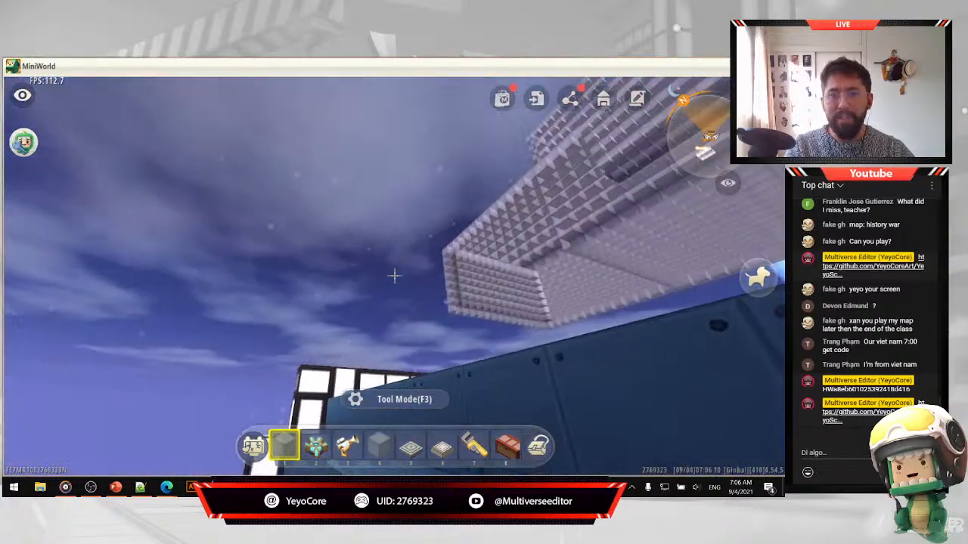
Rise above the blue platform and settle at the edge of its steps.
key(s)
key(space)
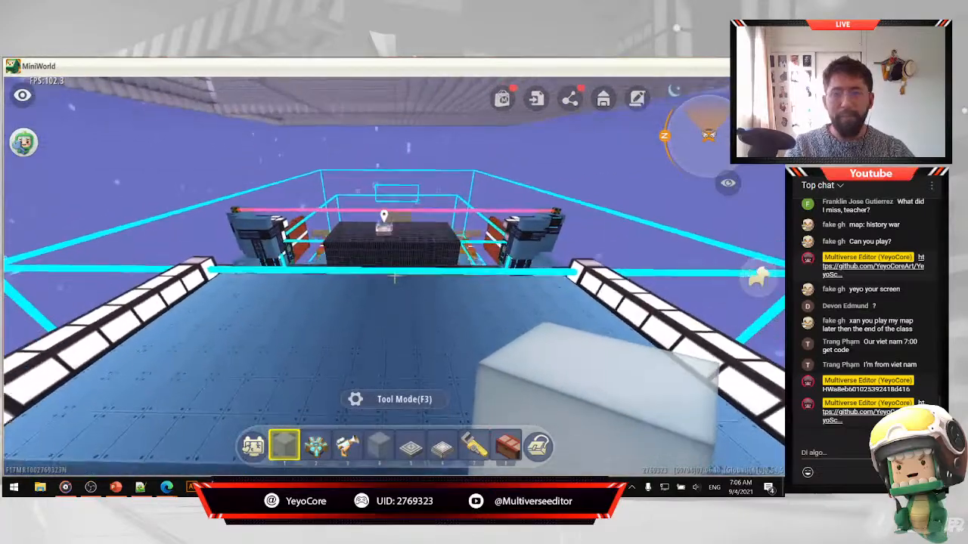
key(s)
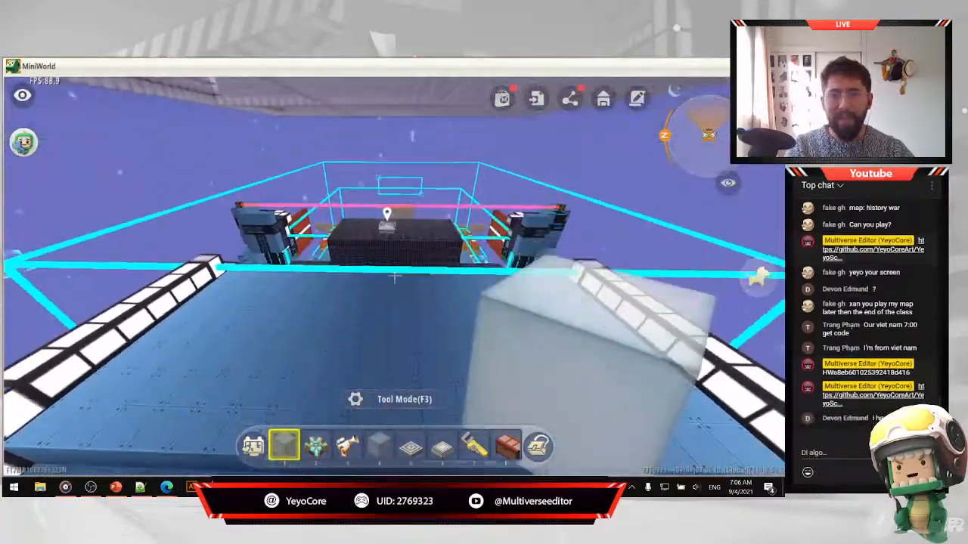
key(w)
key(w)
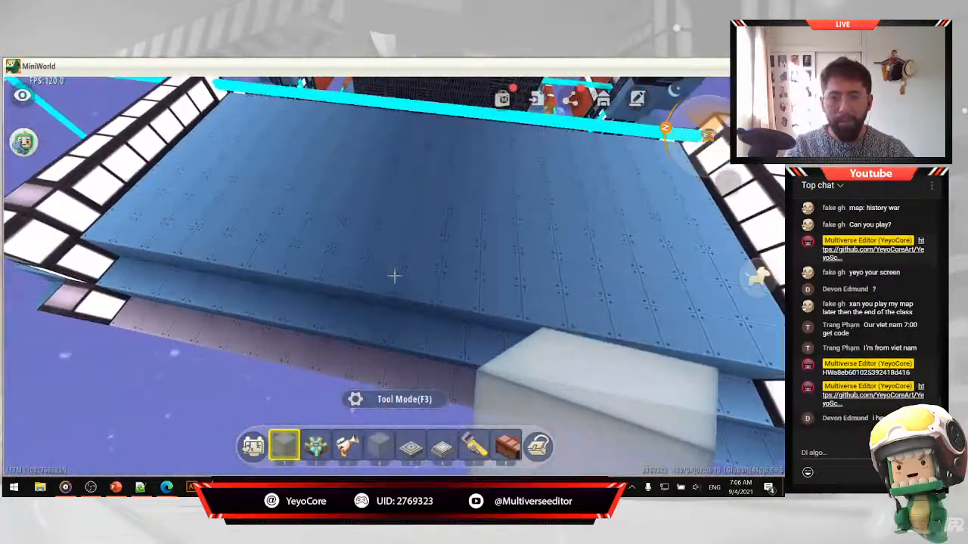
key(s)
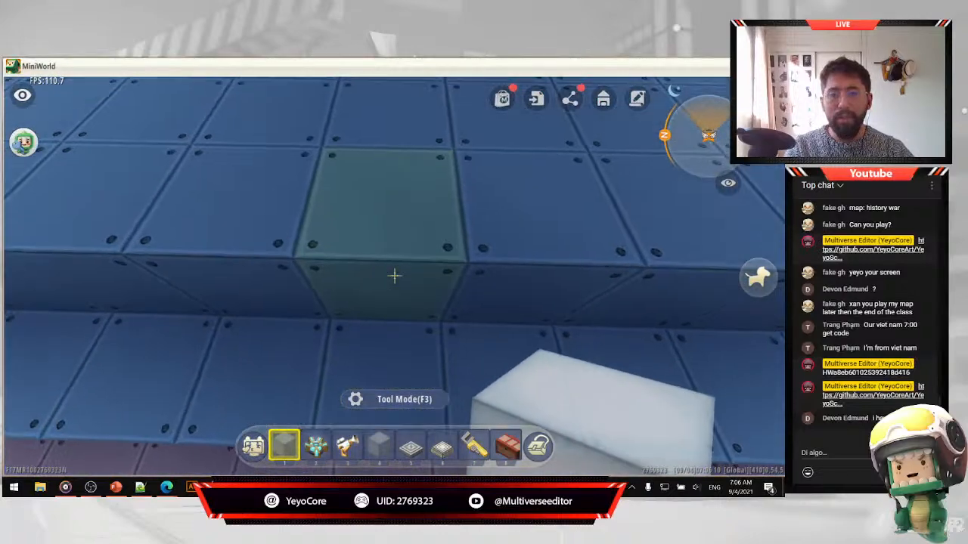
key(s)
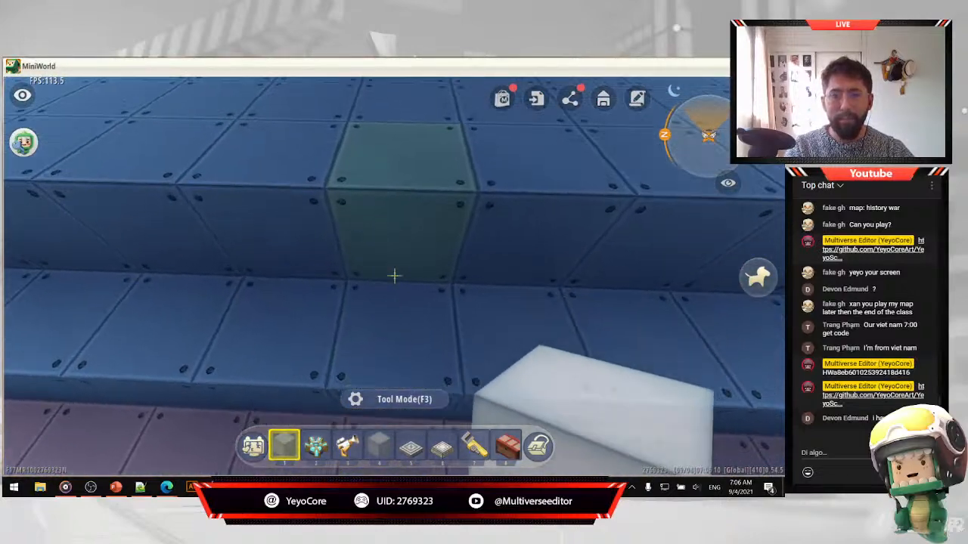
key(w)
key(Escape)
Post the current coordinates via Quick Phrases, then open the overhead map showing (1,8).
click(253, 444)
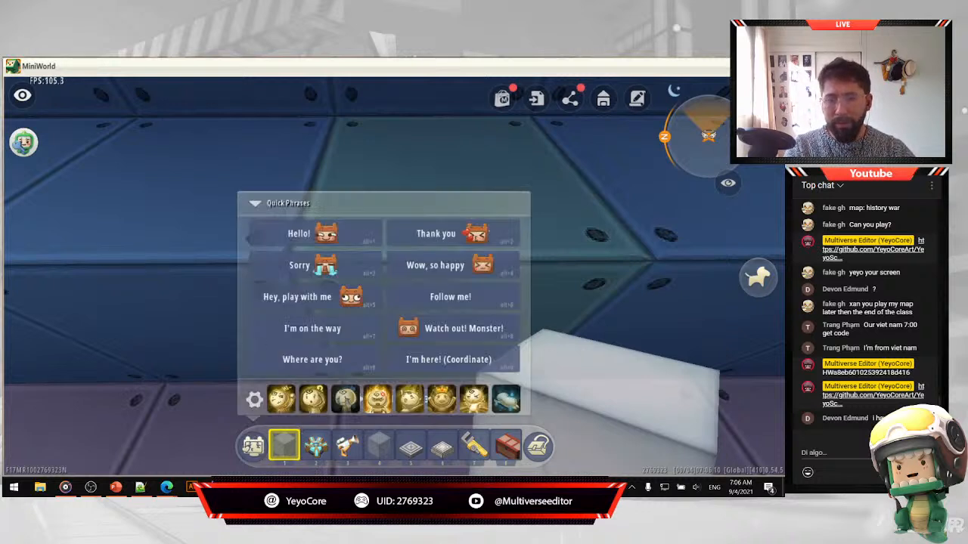
click(446, 365)
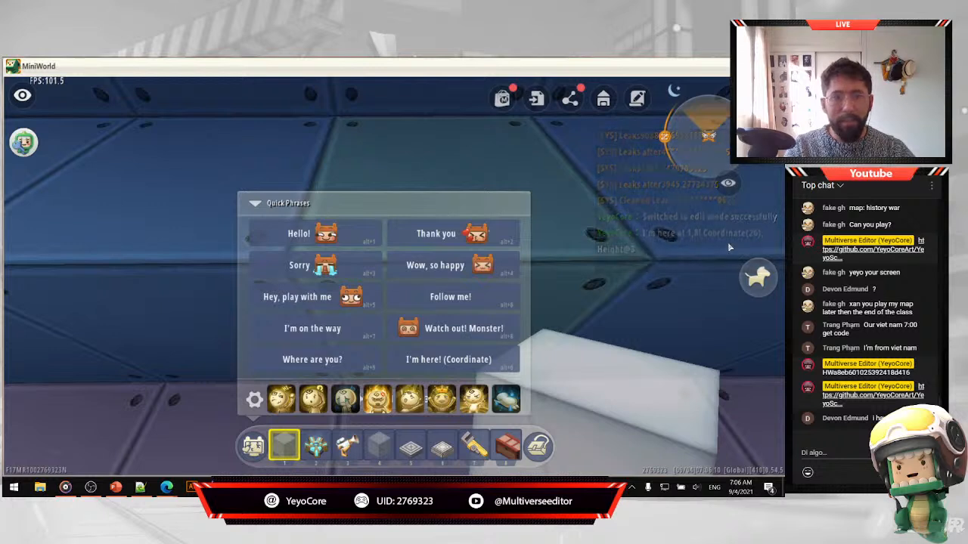
click(409, 144)
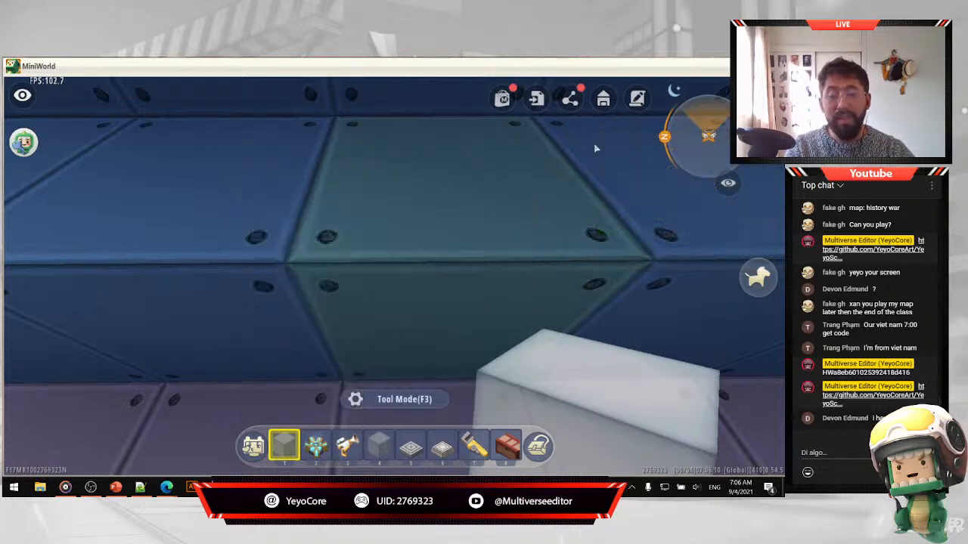
click(713, 135)
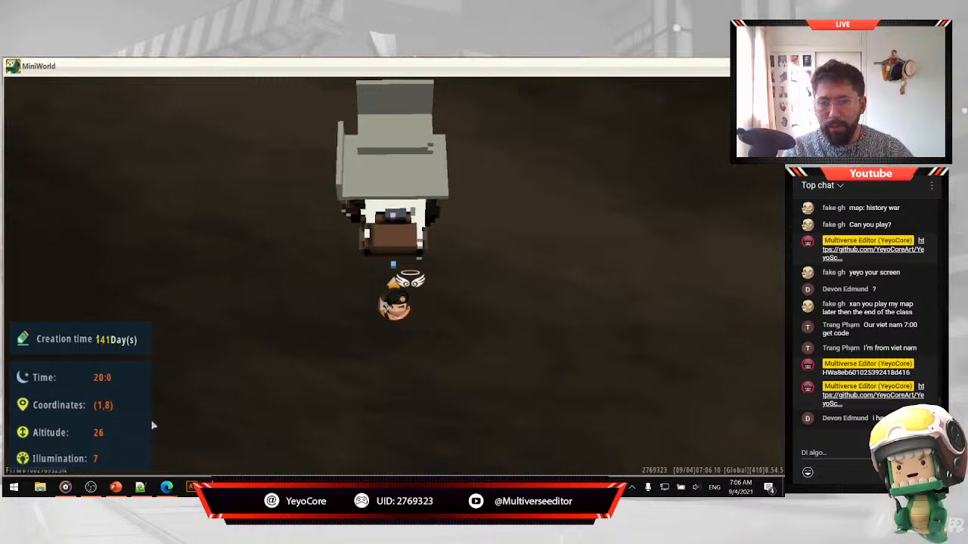
Replace Notepad's old code line with 'X = 1' and 'z = 8' on separate lines.
key(alt+Tab)
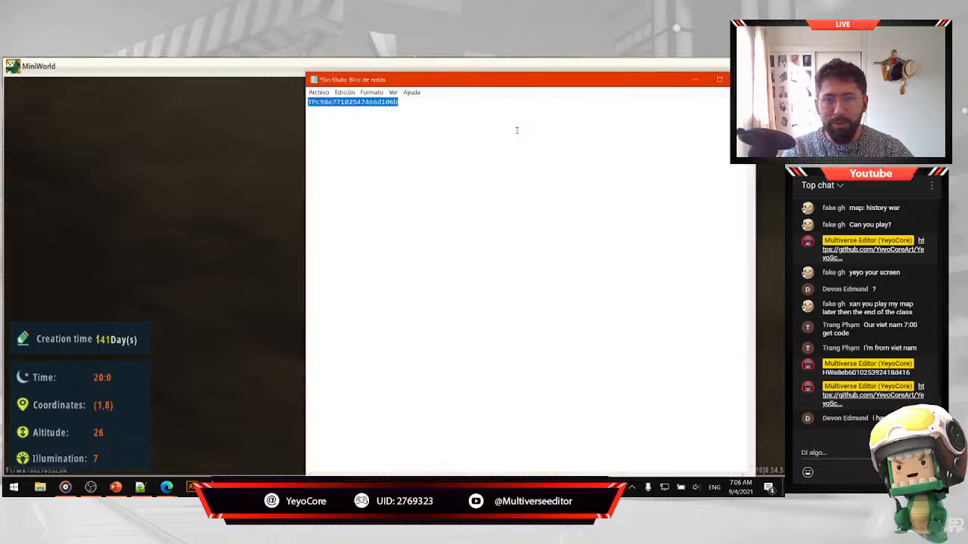
drag(449, 106, 307, 112)
key(ctrl+x)
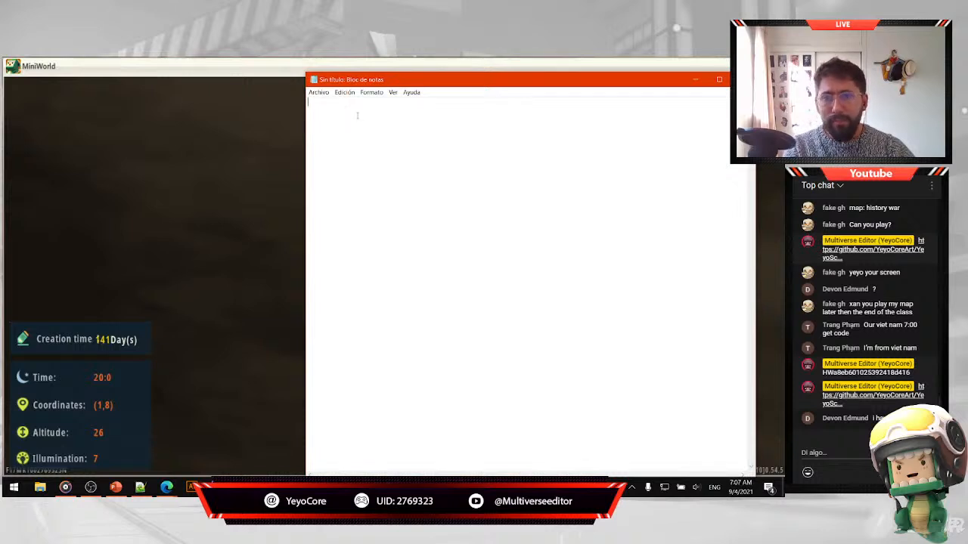
ctrl+scroll(396, 198, up, 20)
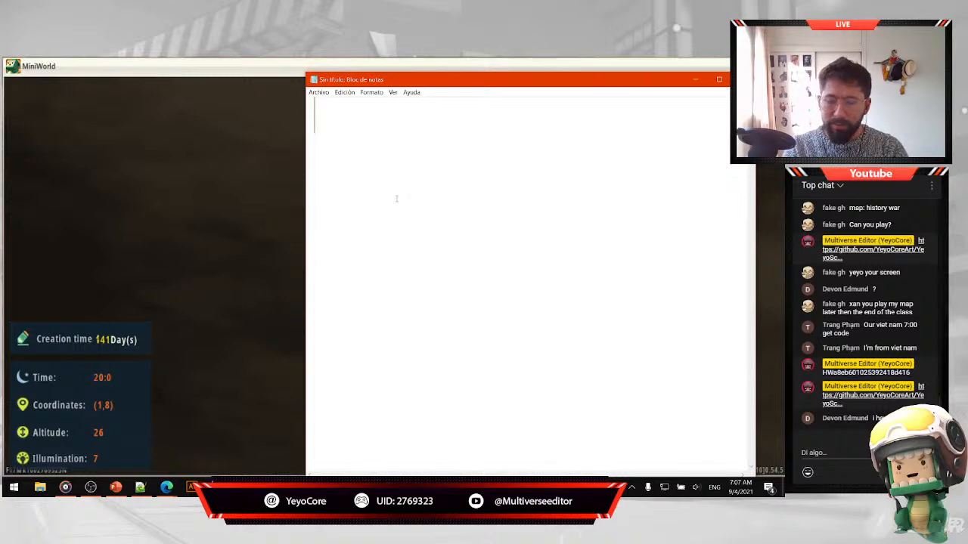
text(X = )
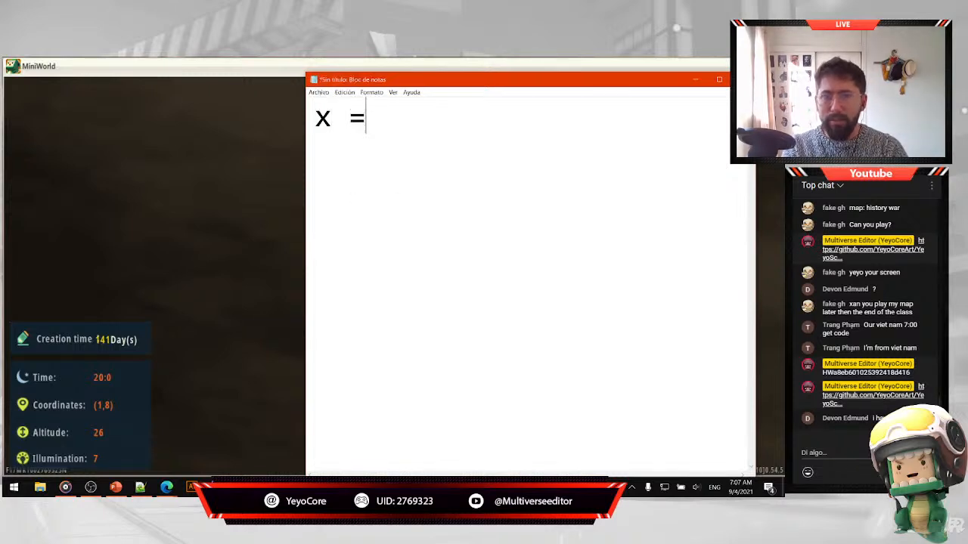
text(1)
key(Return)
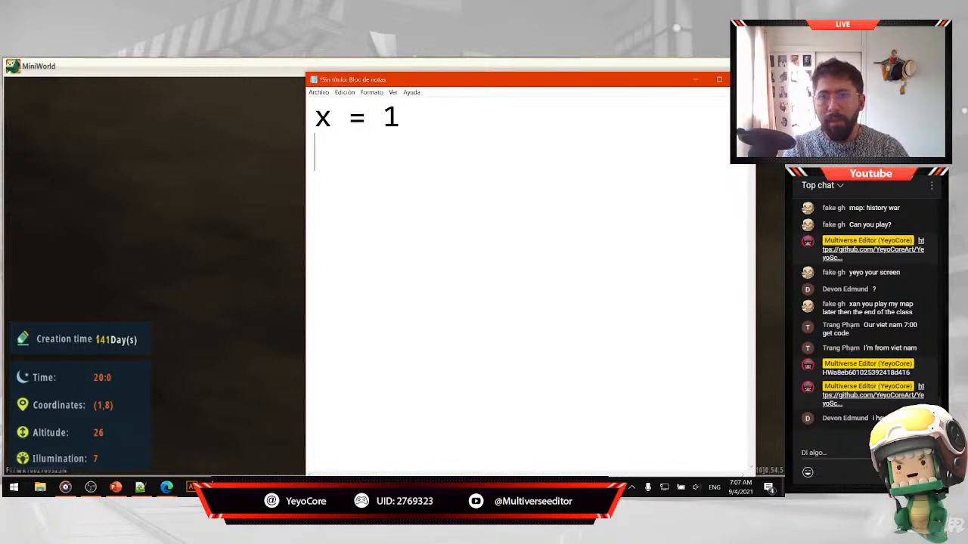
text(z = )
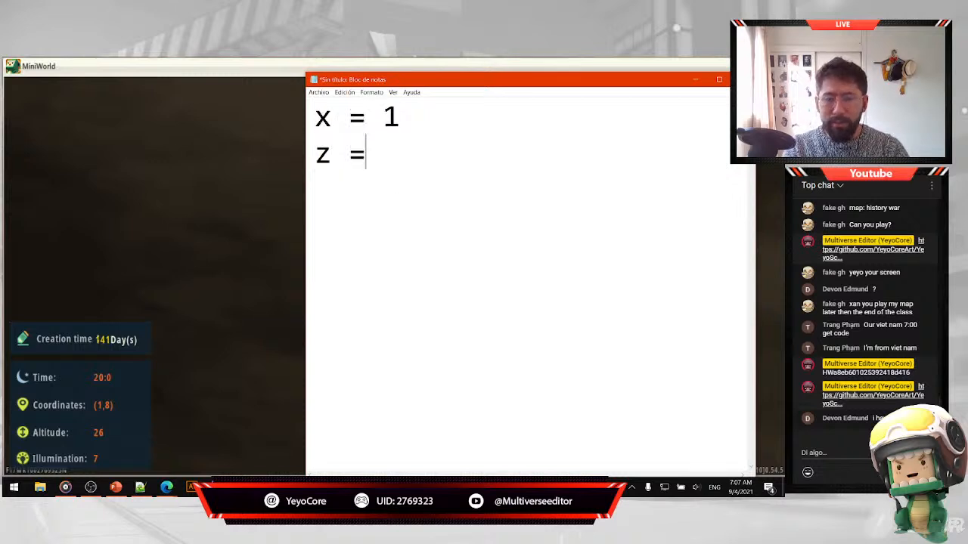
text(8)
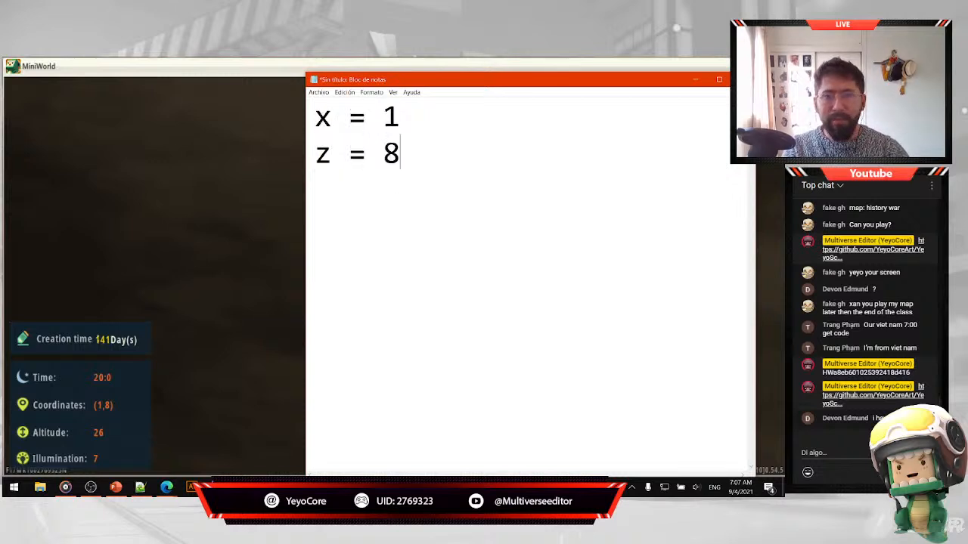
click(195, 271)
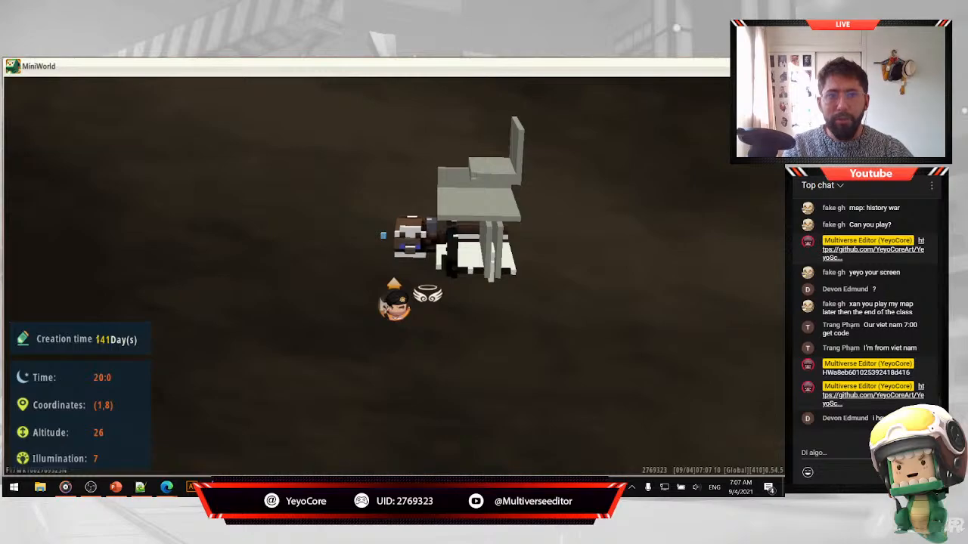
Close the map and fly over the red and gold structure toward the arena corner.
key(m)
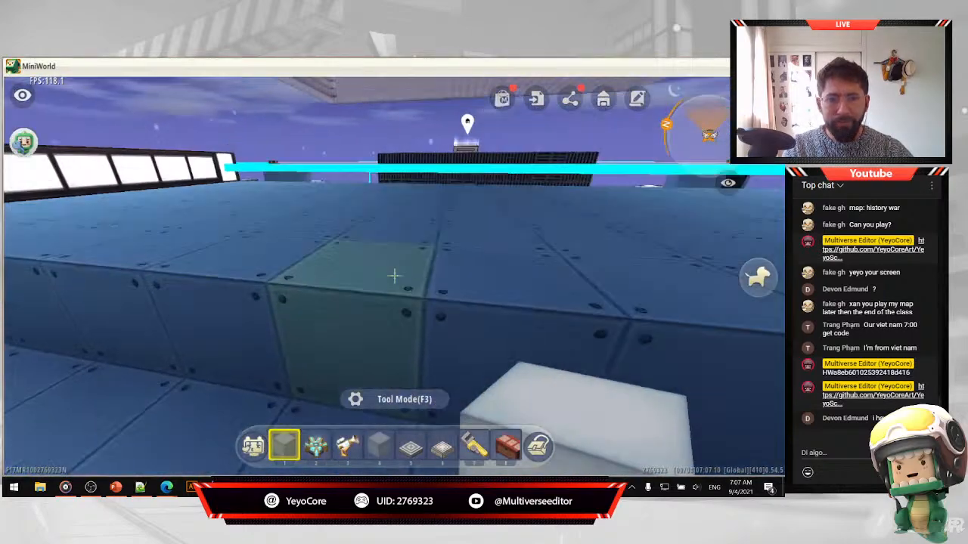
key(w)
key(w)
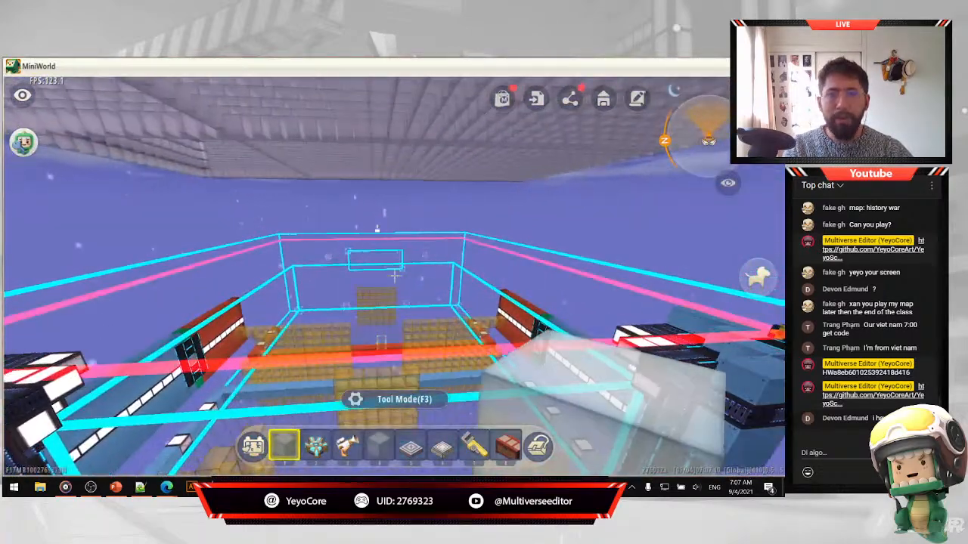
key(w)
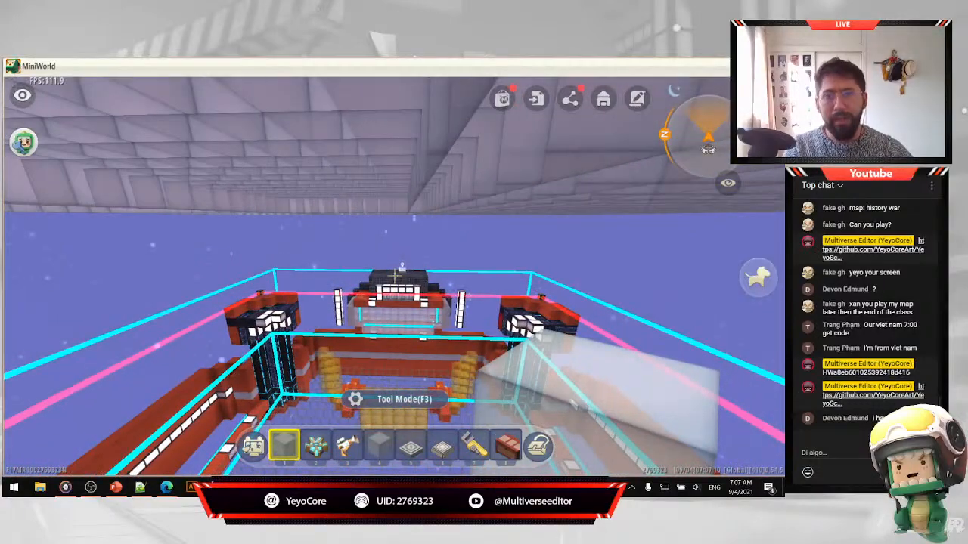
key(w)
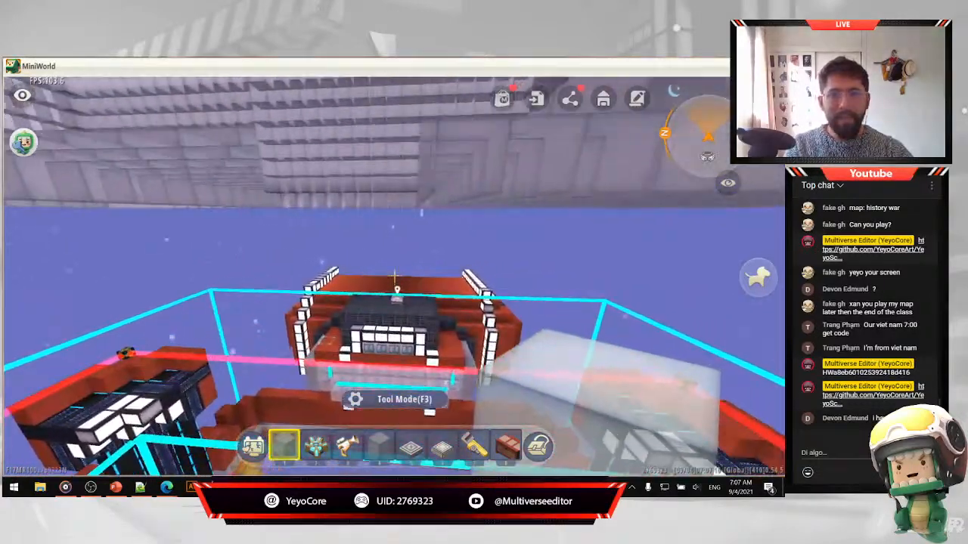
key(w)
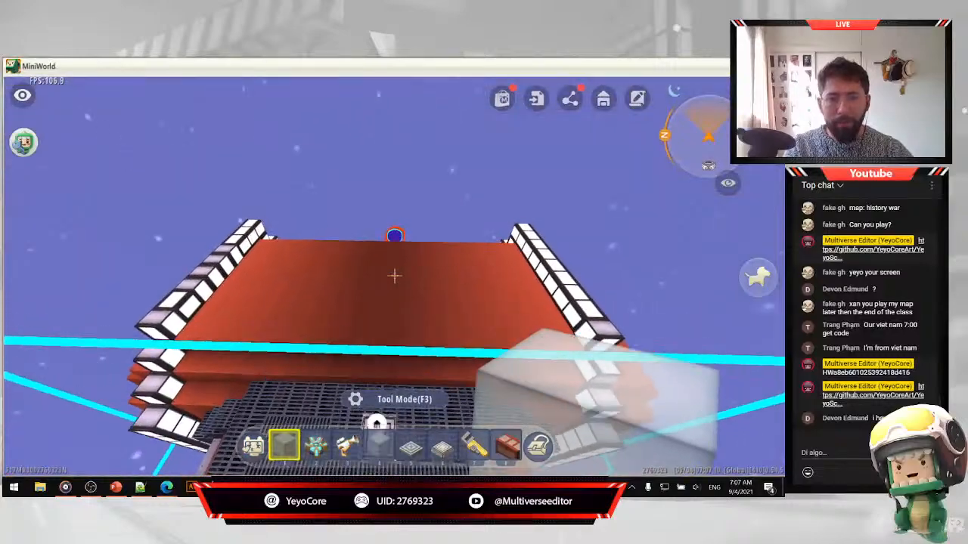
key(w)
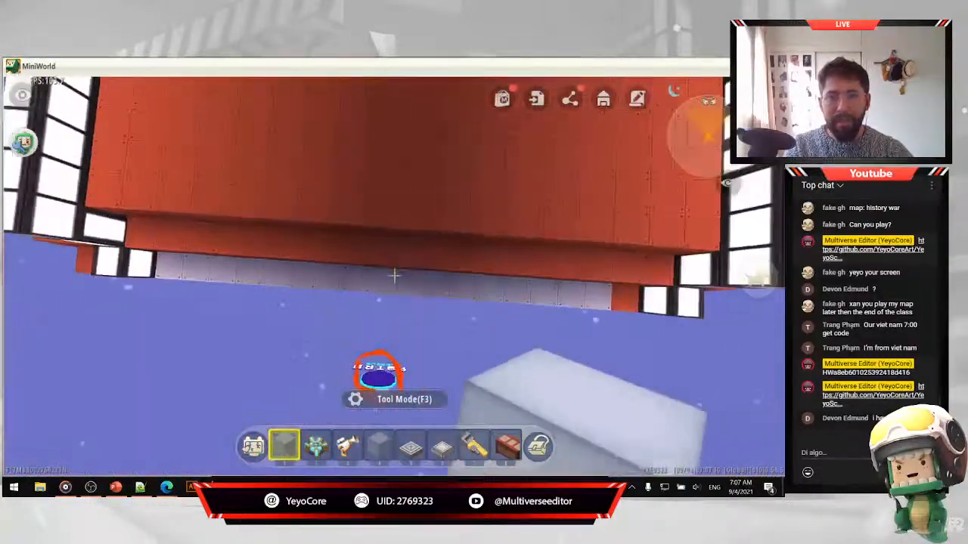
key(w)
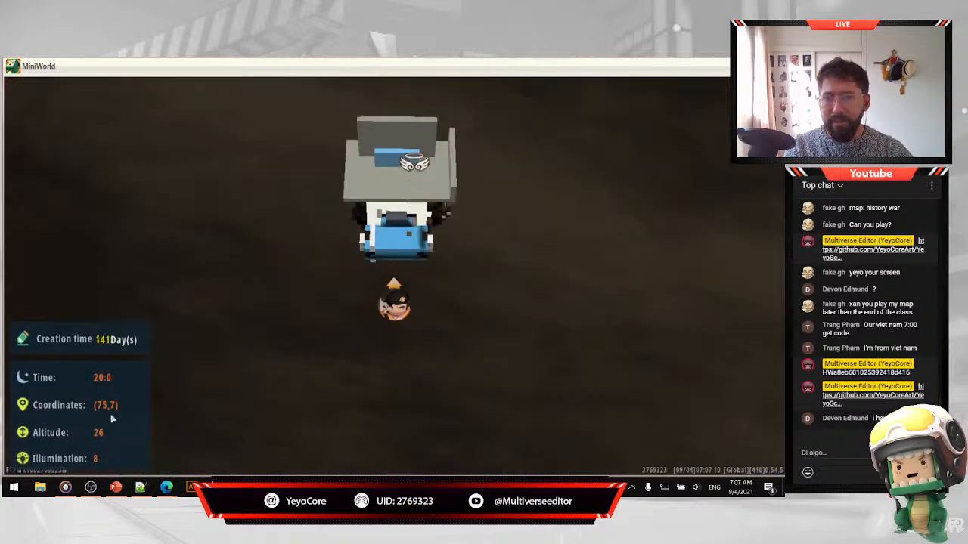
Append ',75' to the x value in Notepad, making x = 1,75.
key(alt+Tab)
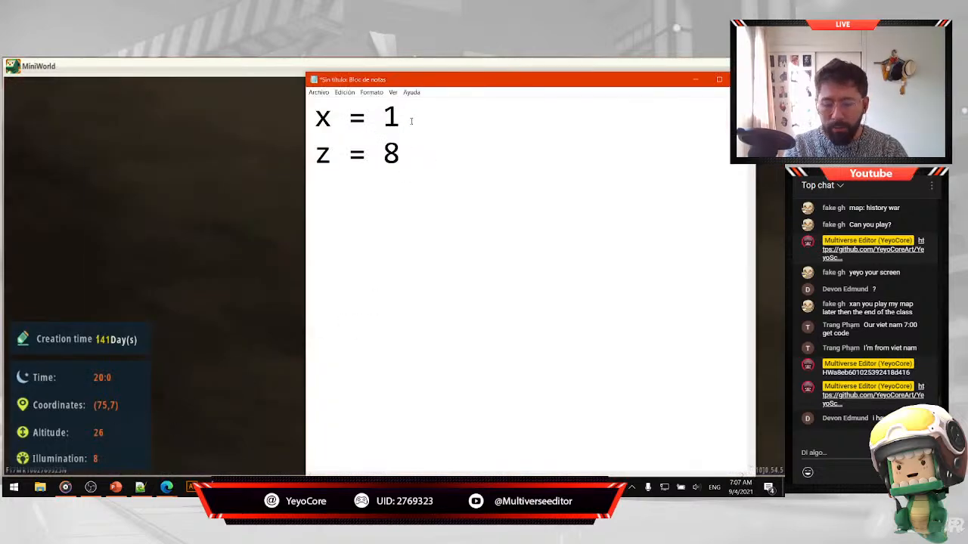
text(,75)
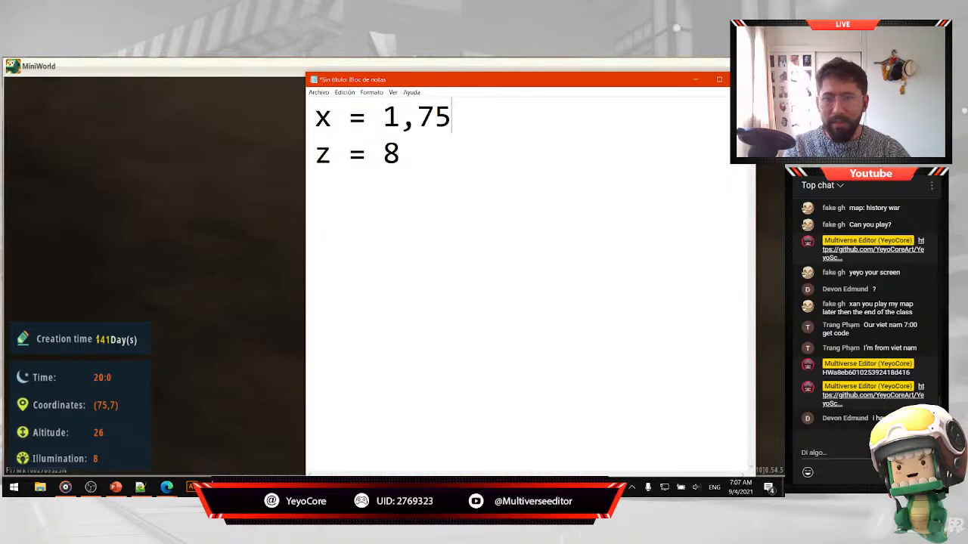
click(117, 382)
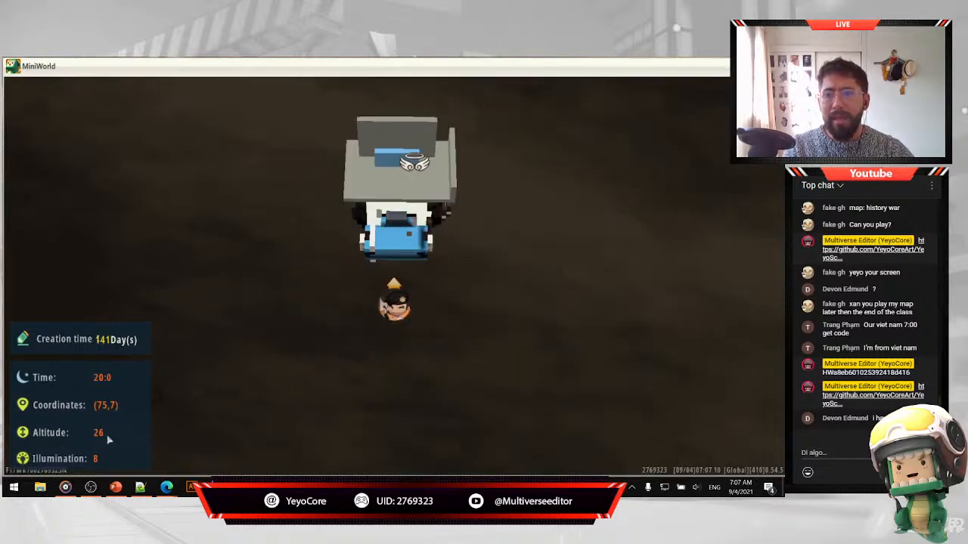
key(alt+Tab)
click(510, 153)
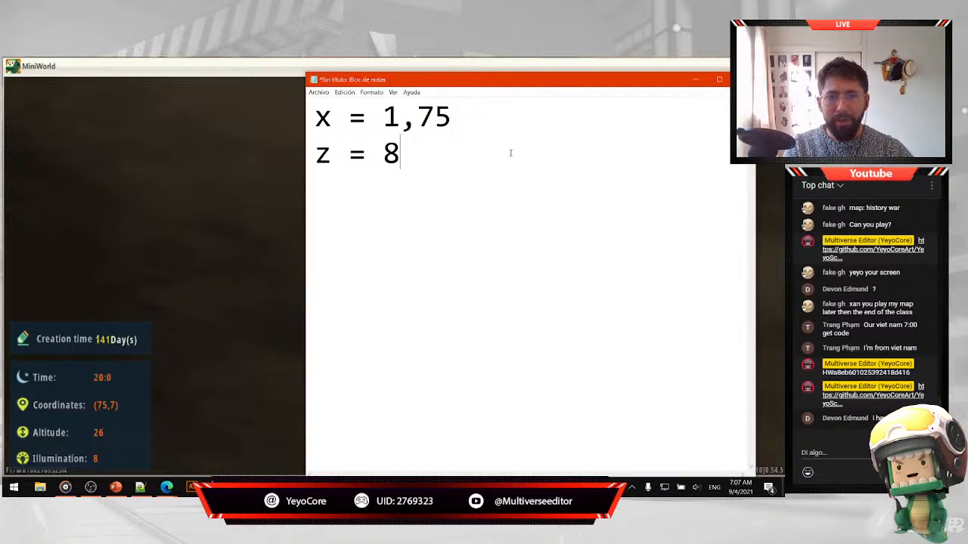
key(alt+Tab)
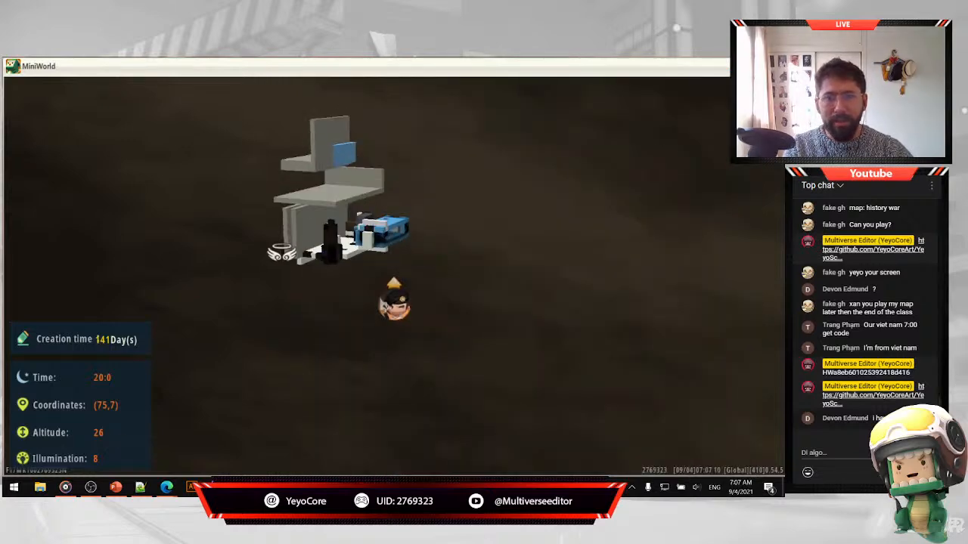
key(m)
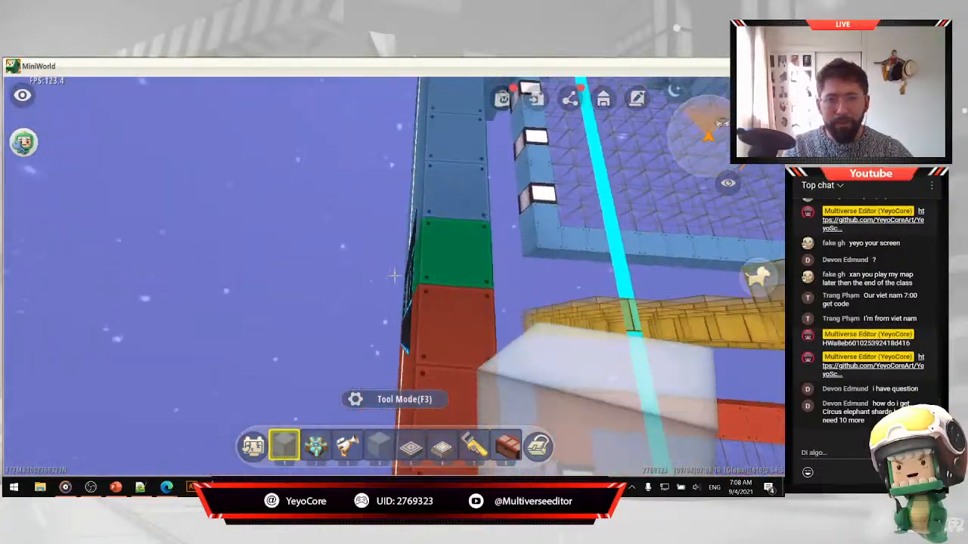
Read the map and replace the z value's 8 with -13, in Notepad.
key(m)
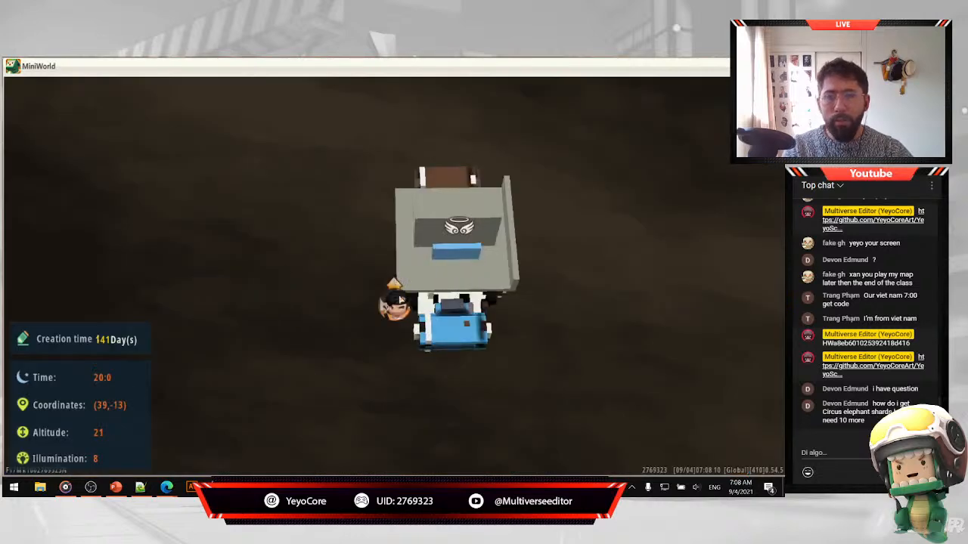
key(alt+Tab)
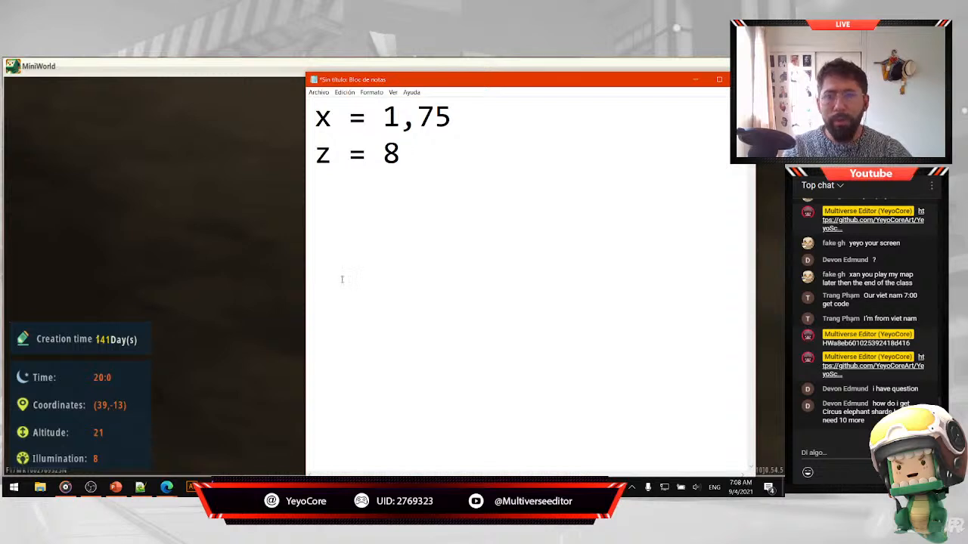
double_click(395, 154)
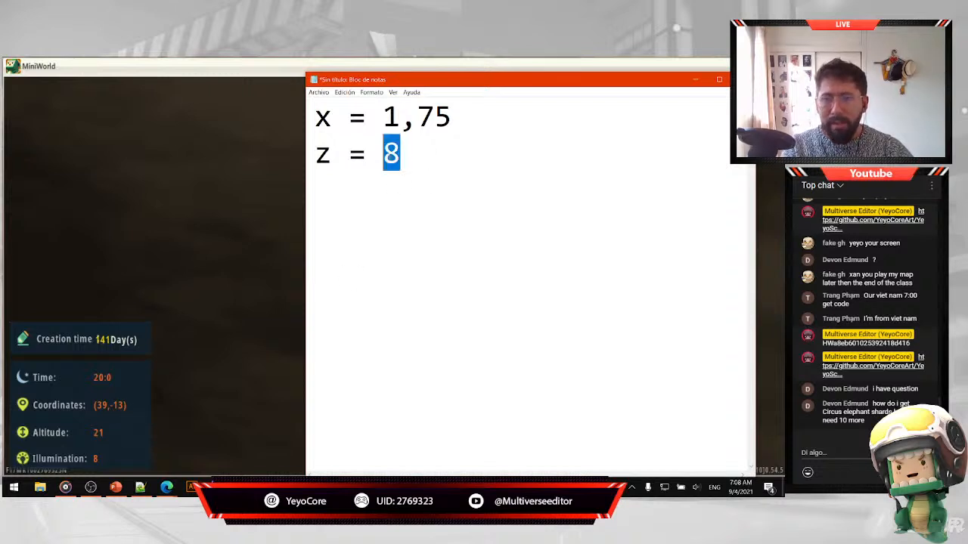
text(-13)
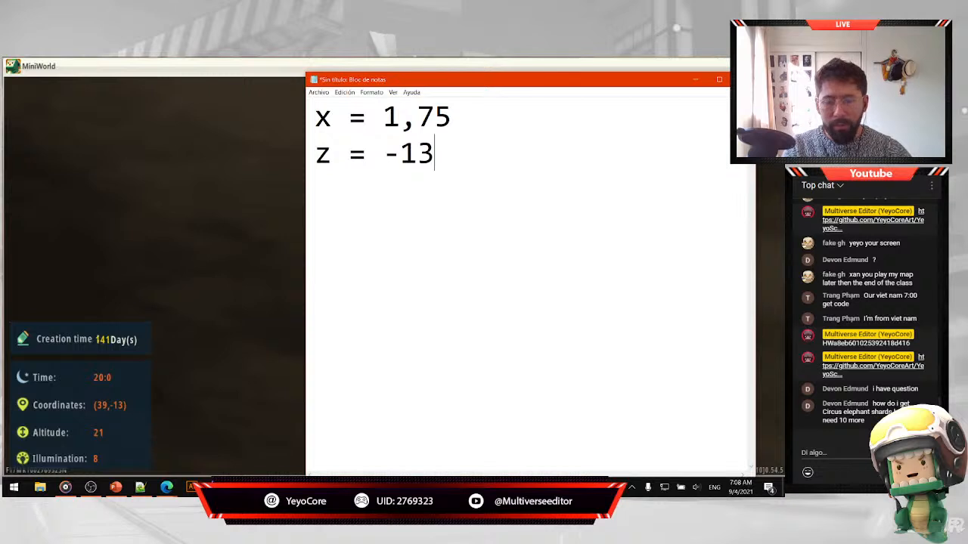
text(,)
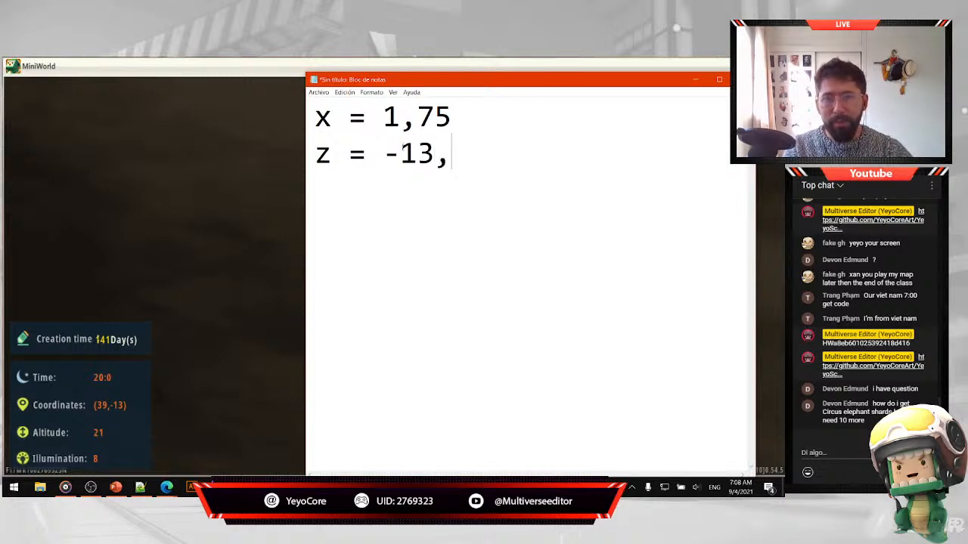
double_click(394, 152)
click(211, 196)
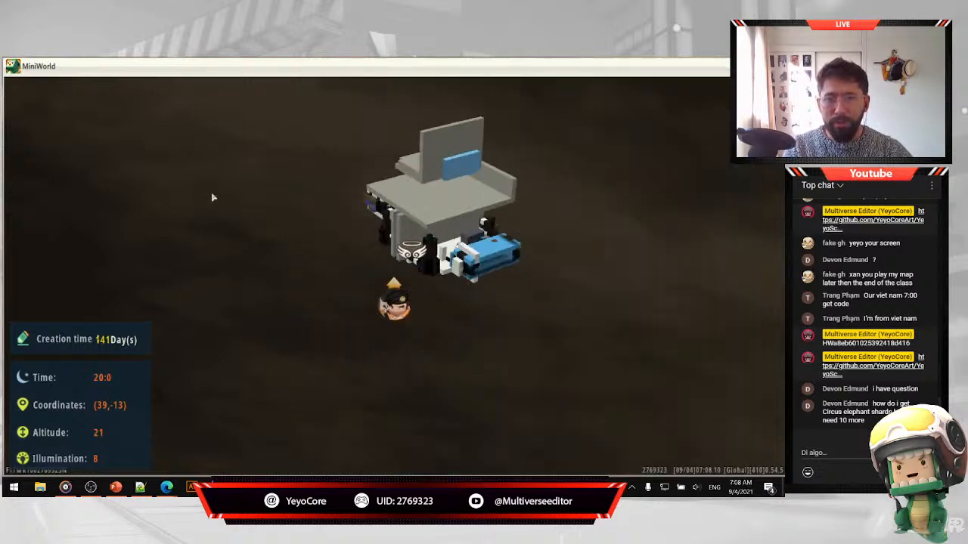
key(Escape)
key(Escape)
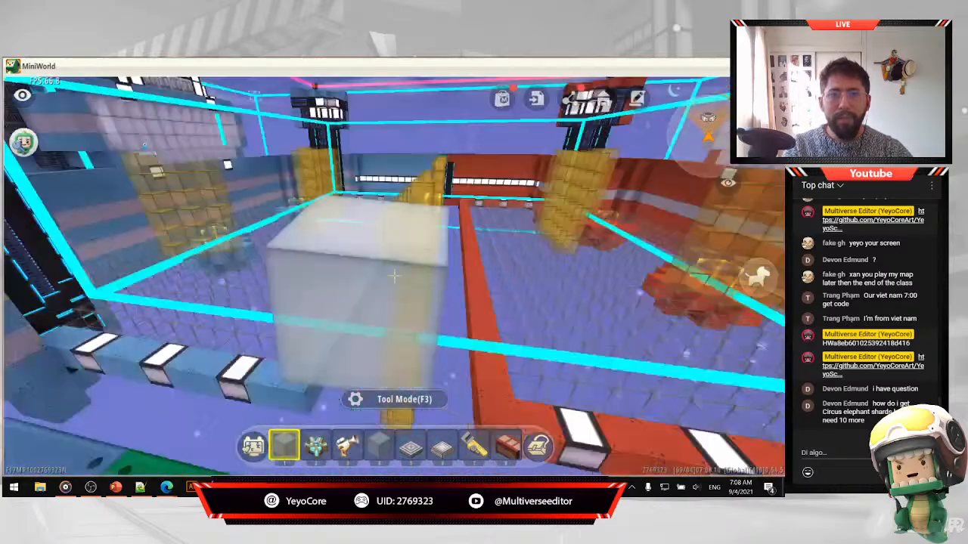
Fly to the green and red column, read the map, and complete z = -13,28.
key(w)
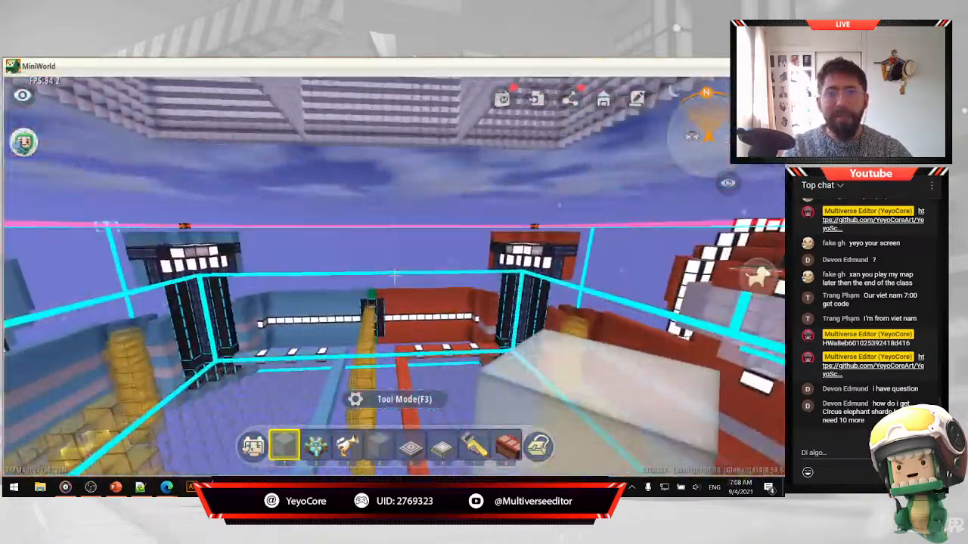
key(w)
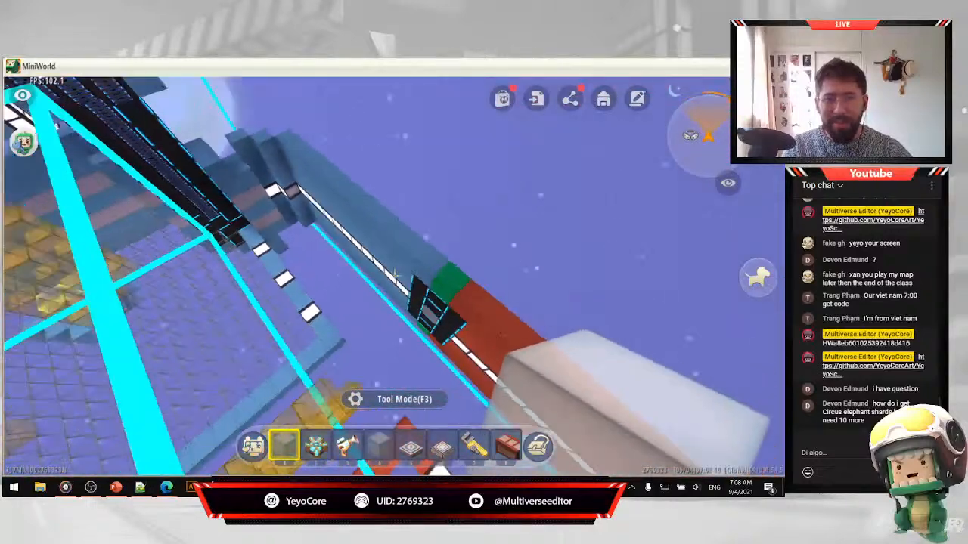
key(d)
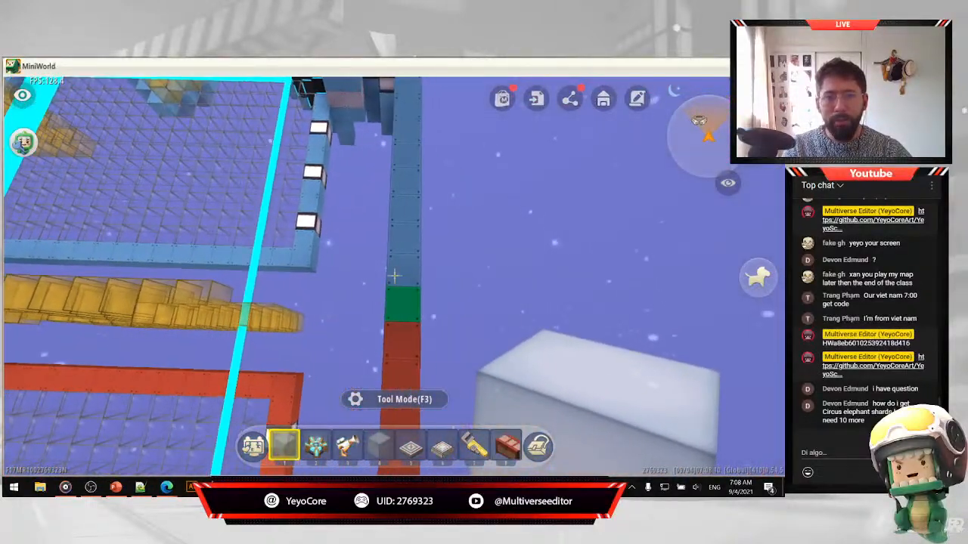
key(w)
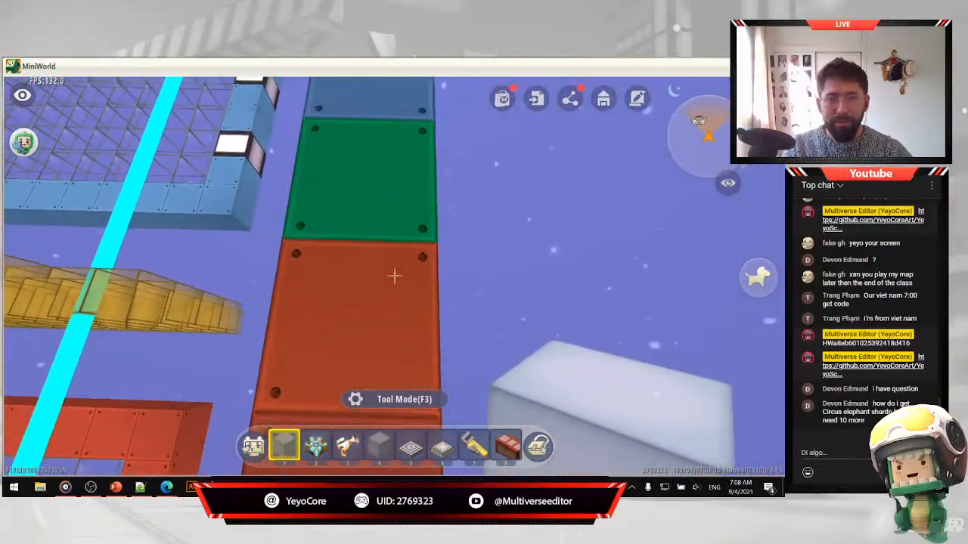
key(m)
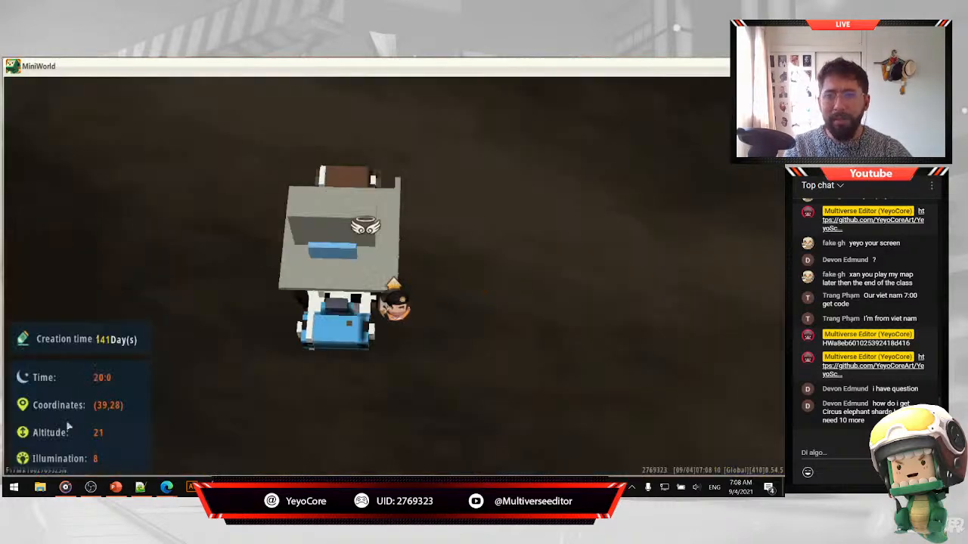
key(alt+Tab)
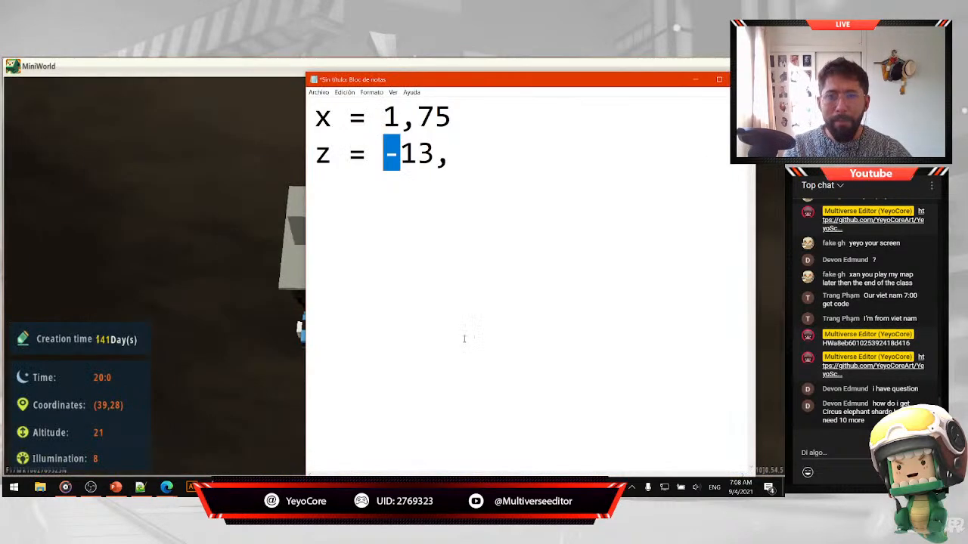
click(461, 153)
text(28)
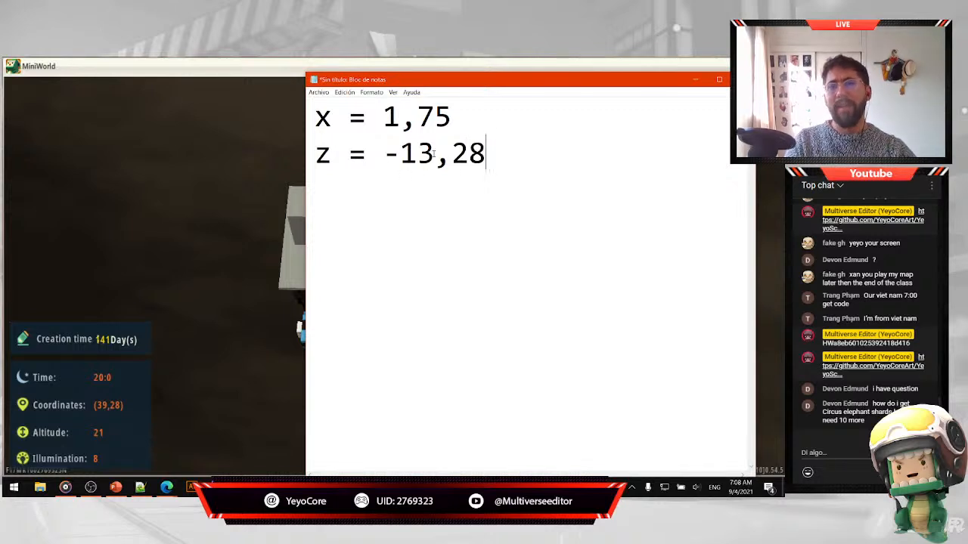
Add a new line below the values containing -7,-25.
drag(435, 153, 400, 154)
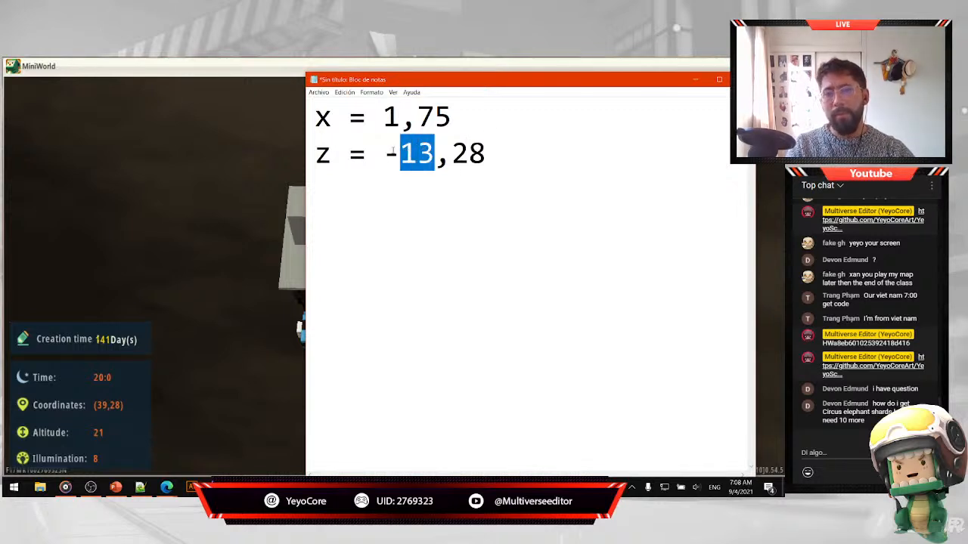
click(514, 158)
key(Return)
key(Return)
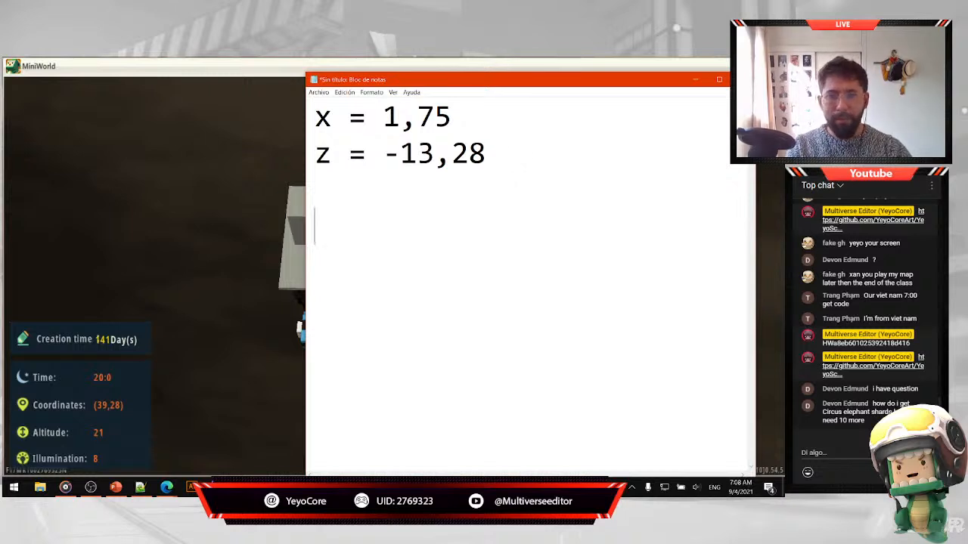
text(-7,)
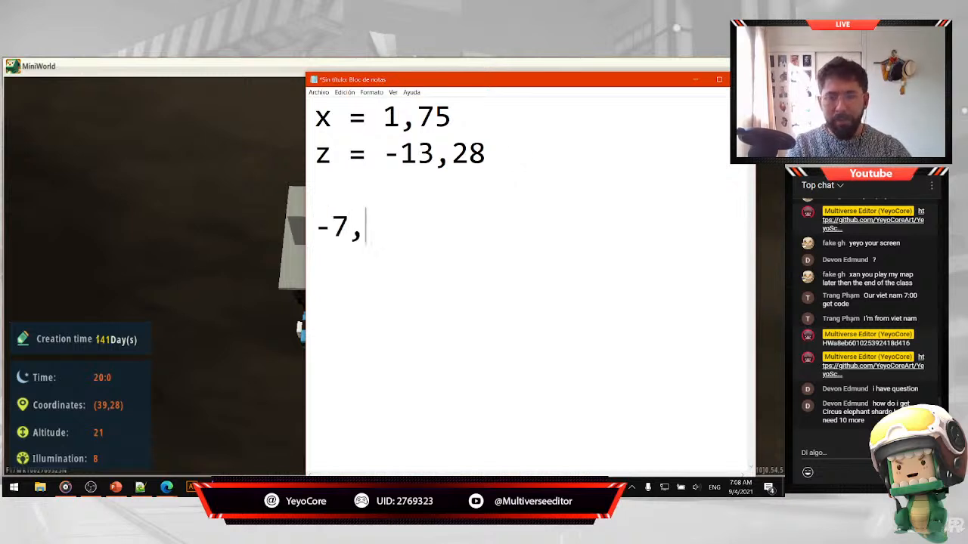
text(25)
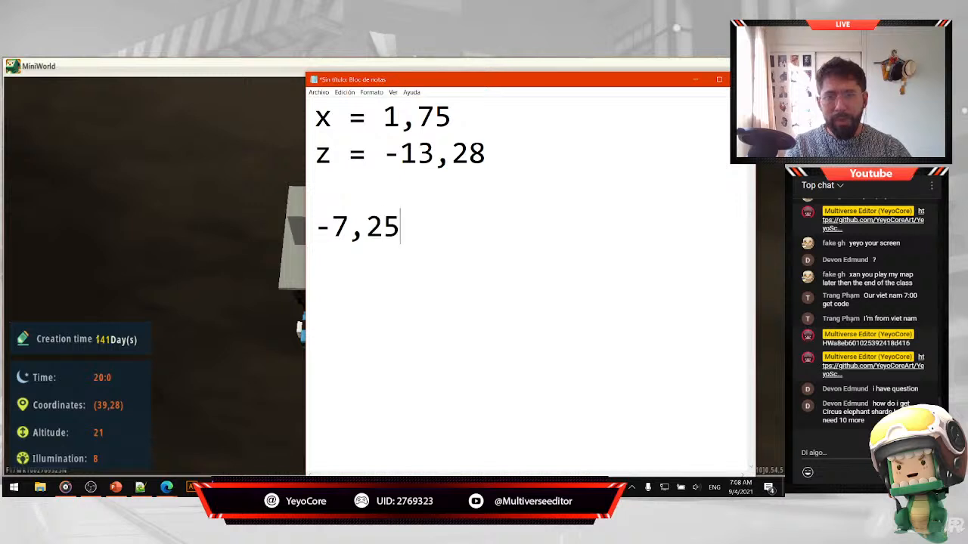
click(366, 227)
text(-)
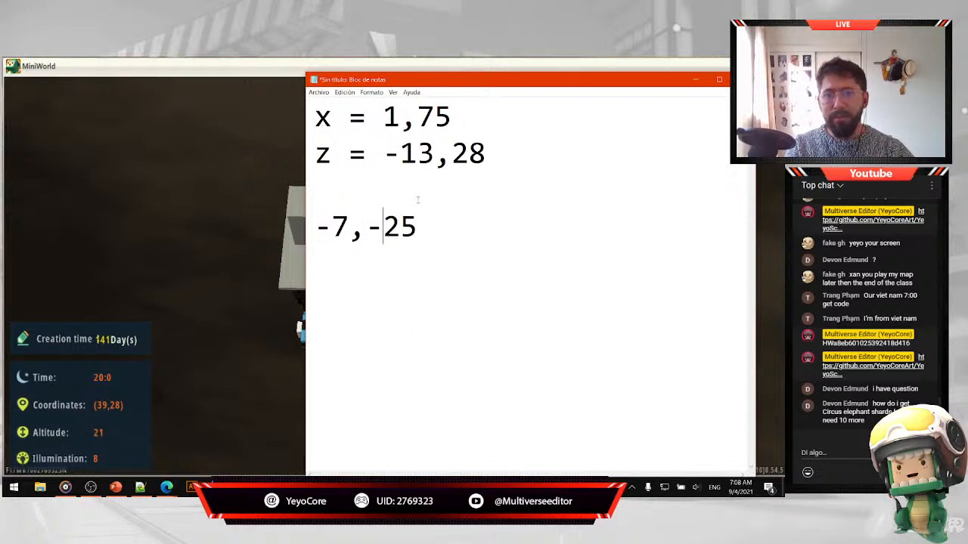
Reorder that line to -25,-7, then delete it and recheck the x and z values.
drag(418, 226, 366, 226)
key(ctrl+x)
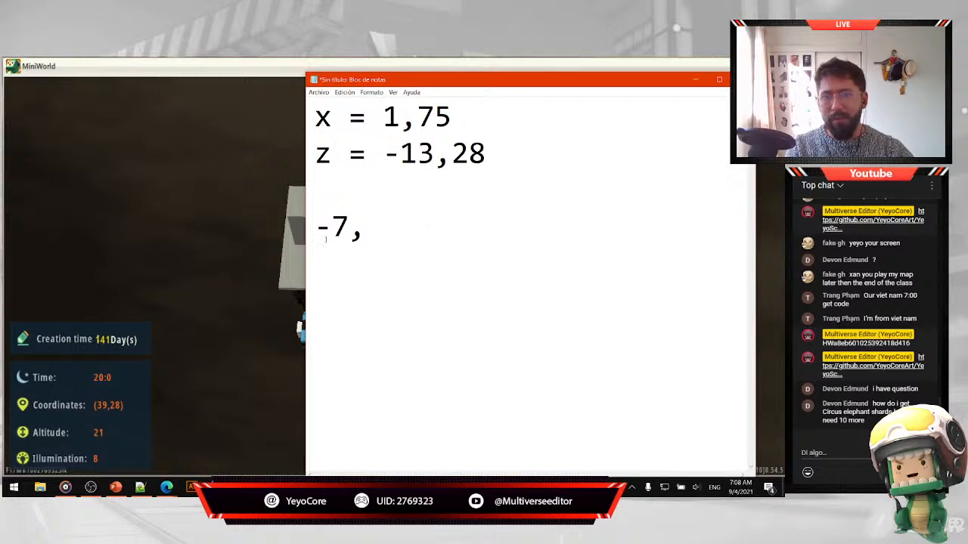
key(Home)
key(ctrl+v)
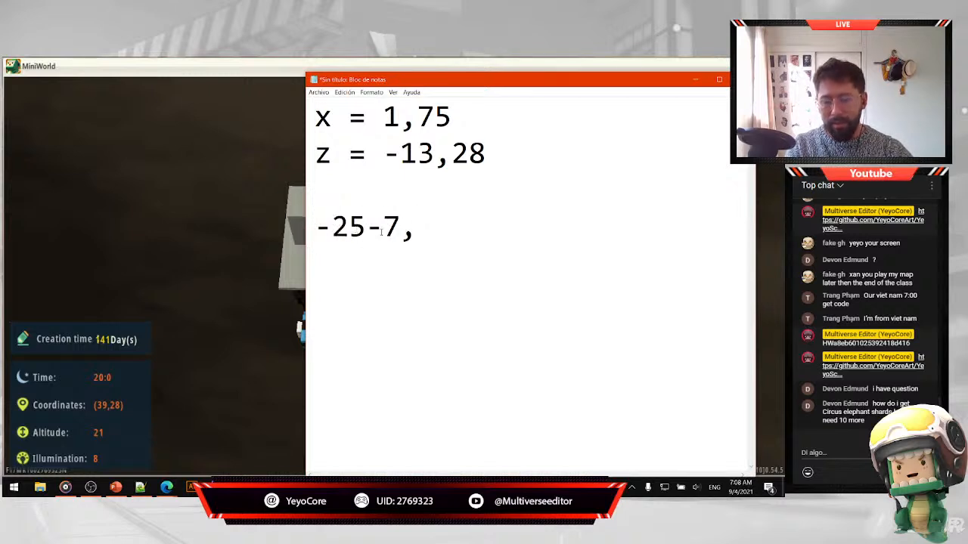
text(,)
click(432, 231)
key(BackSpace)
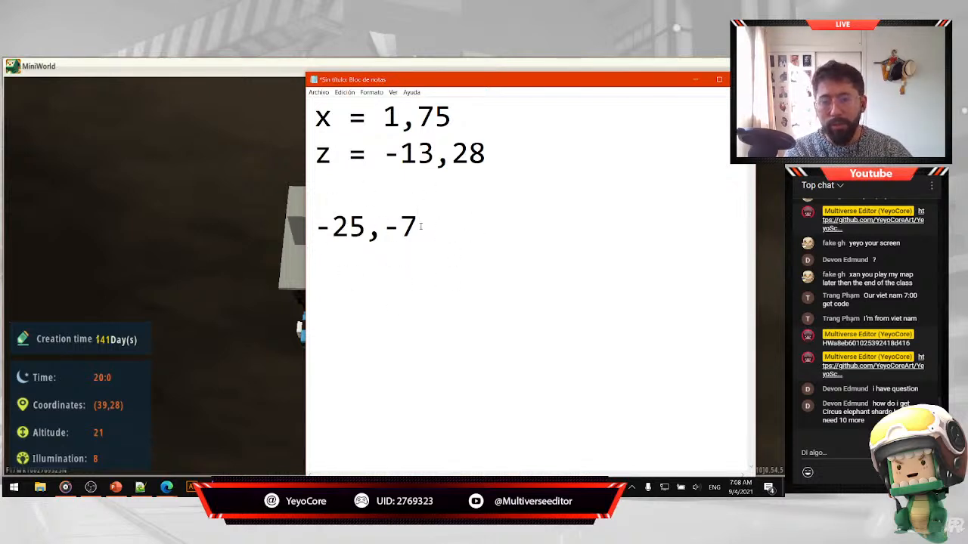
drag(442, 229, 315, 227)
key(BackSpace)
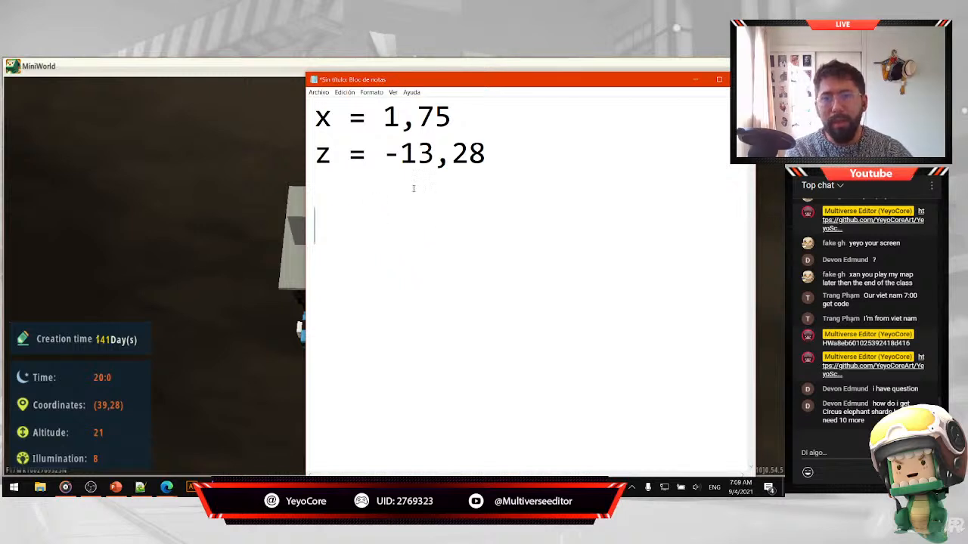
drag(402, 117, 383, 117)
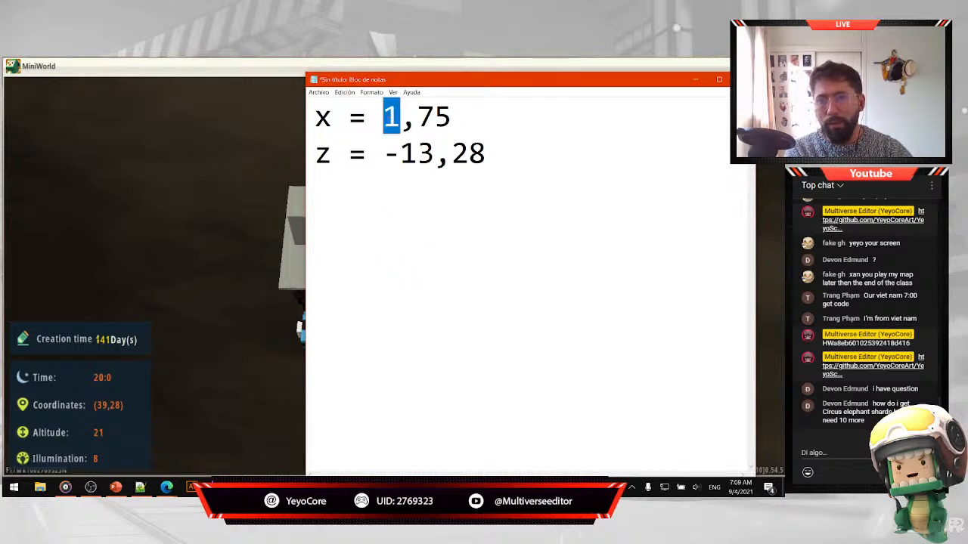
drag(485, 155, 452, 155)
Fly down through the yellow wall to the arena floor, read Altitude 10, and note Y= 10.
click(158, 246)
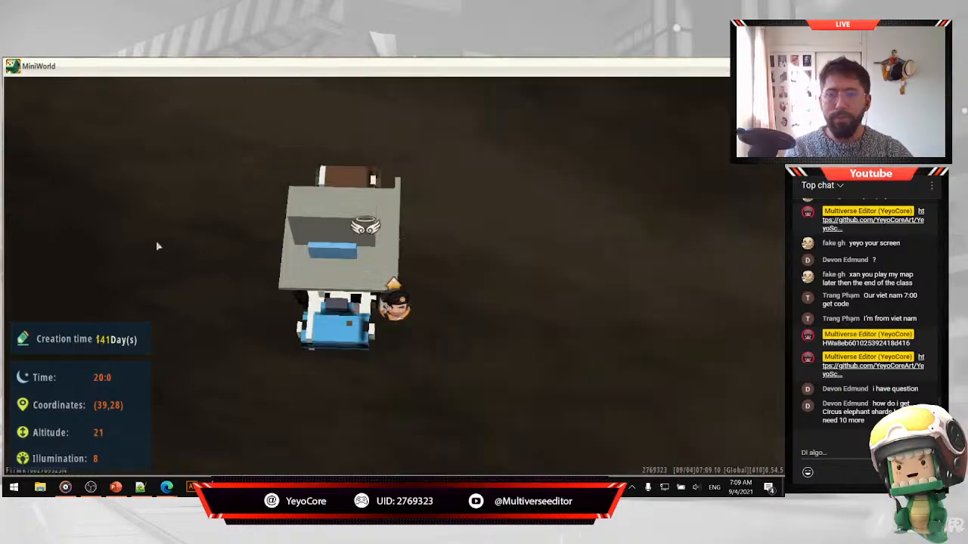
key(m)
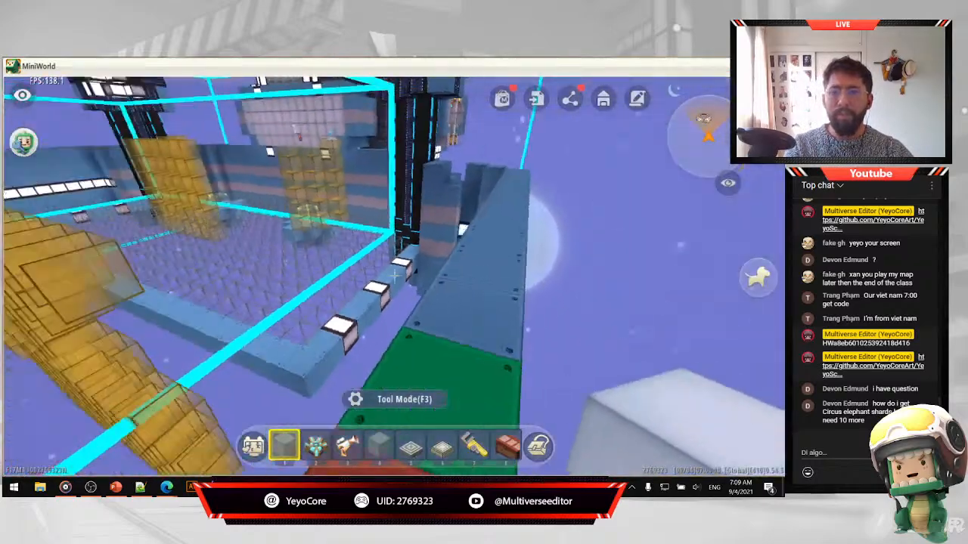
key(w)
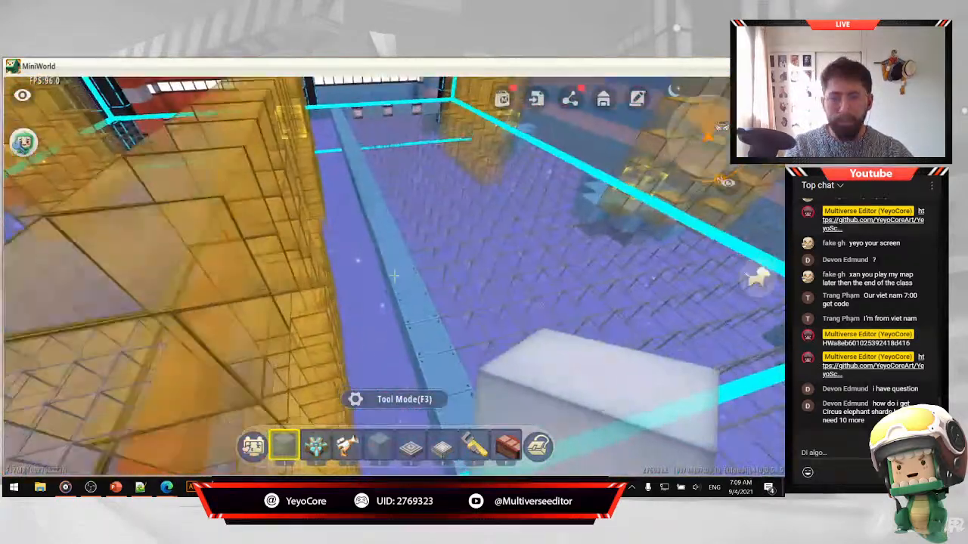
key(w)
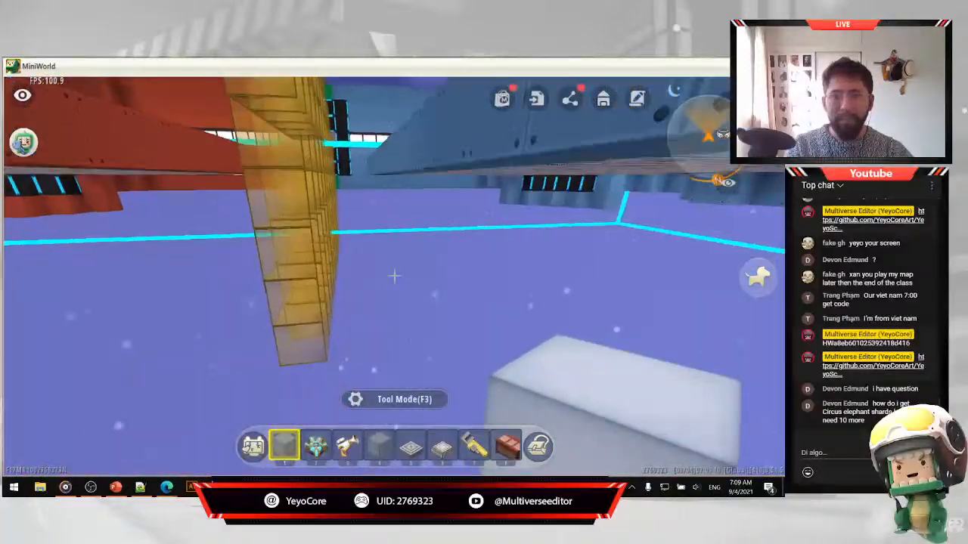
key(w)
key(m)
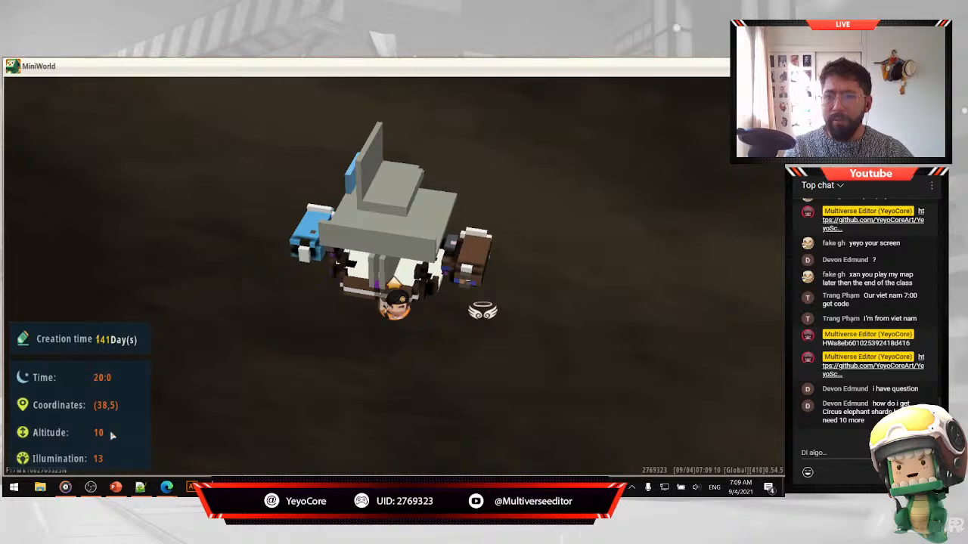
key(alt+Tab)
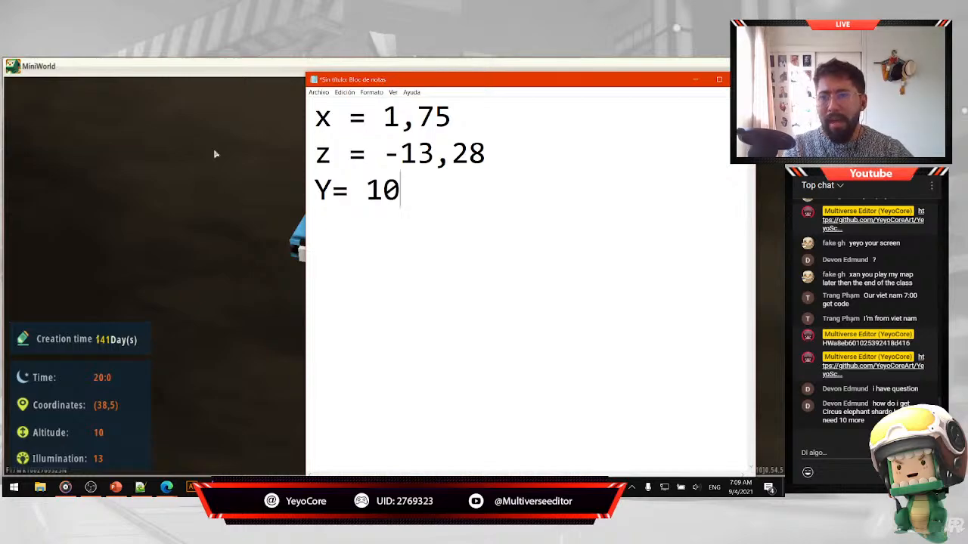
key(alt+Tab)
key(m)
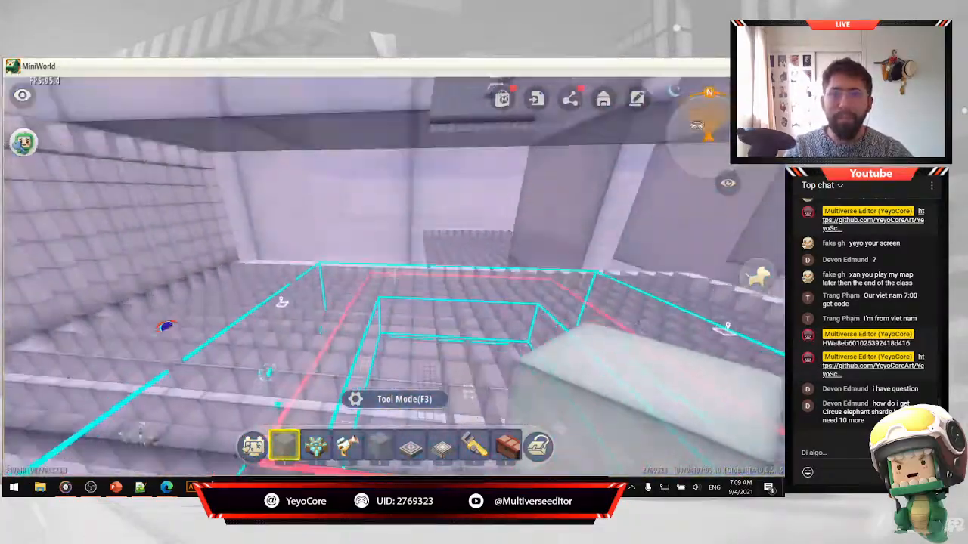
Rise to the top of the stepped arena, read Altitude 32, and append ,32 to the Y note.
key(w)
key(w)
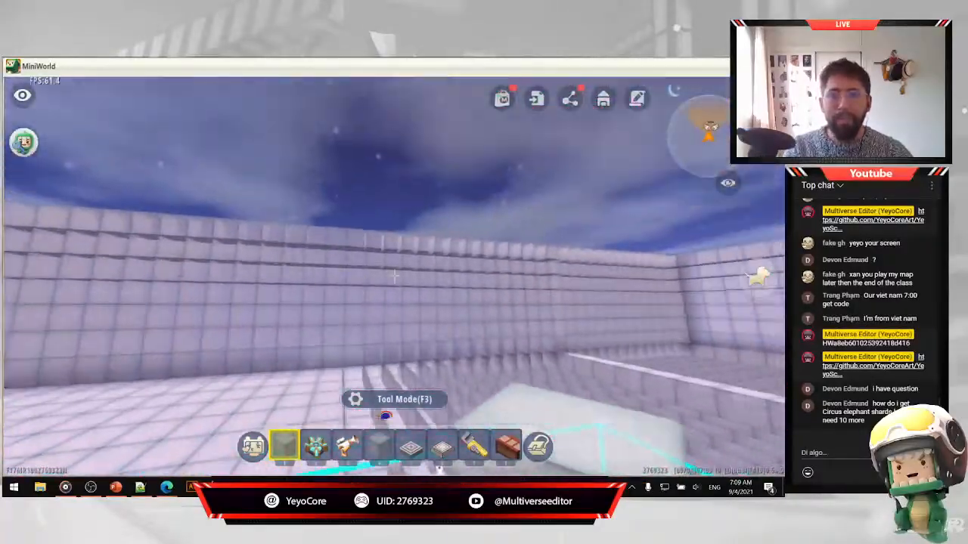
key(space)
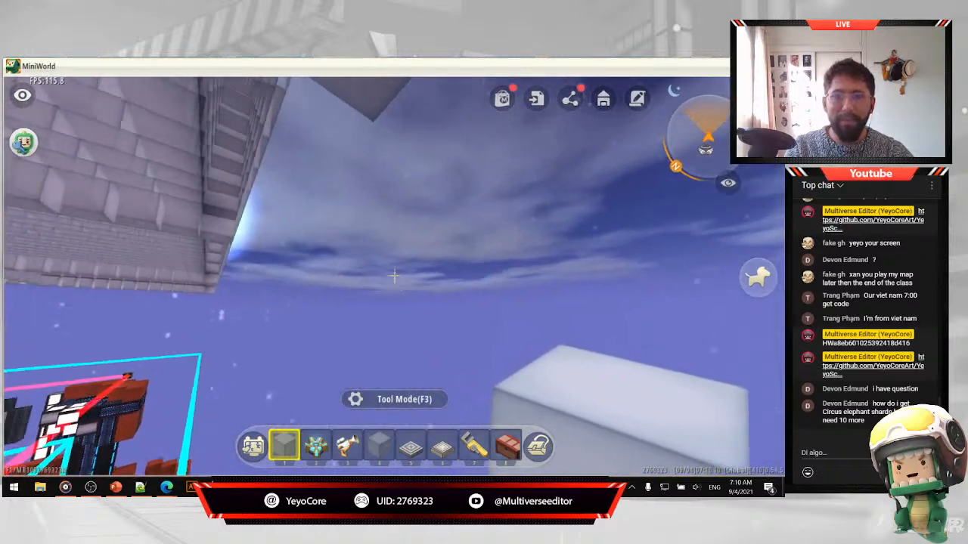
key(m)
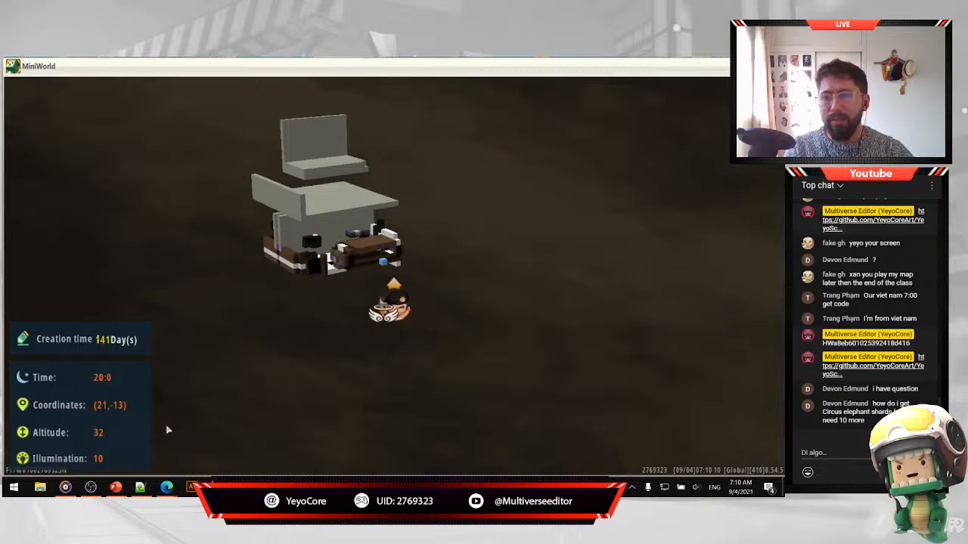
key(alt+Tab)
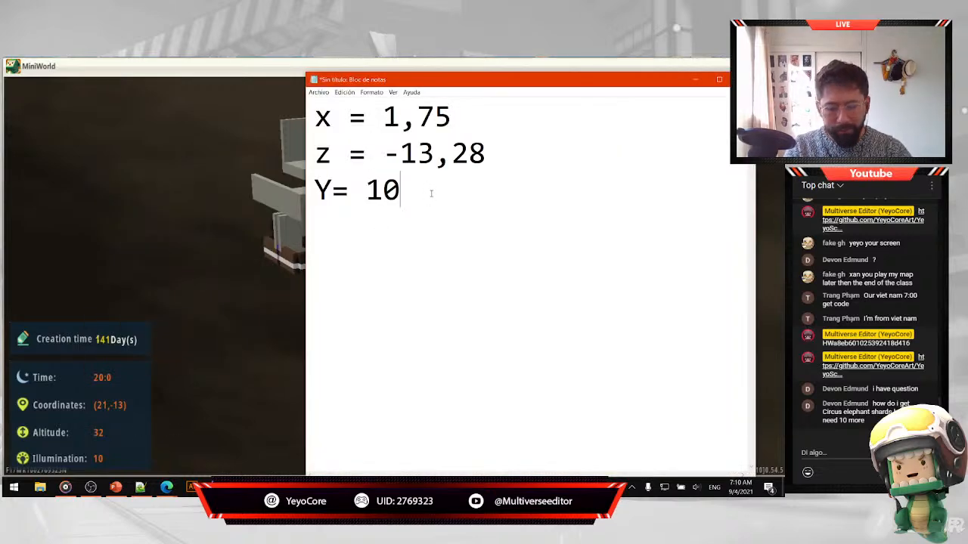
text(,32)
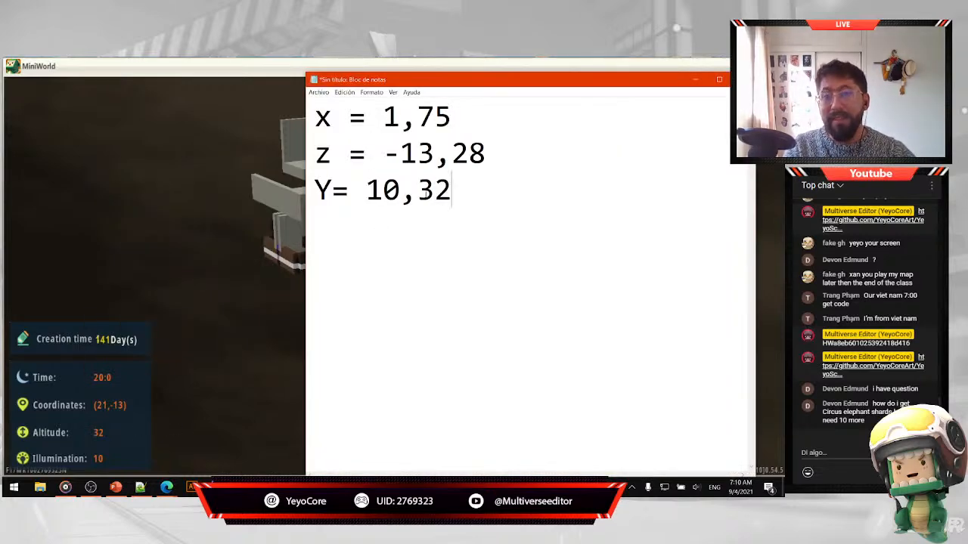
click(229, 201)
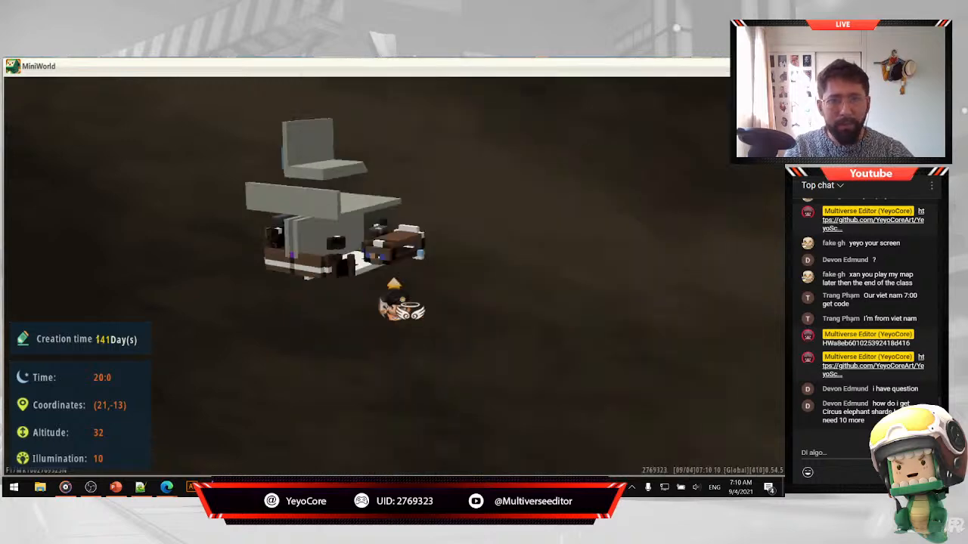
key(m)
key(Escape)
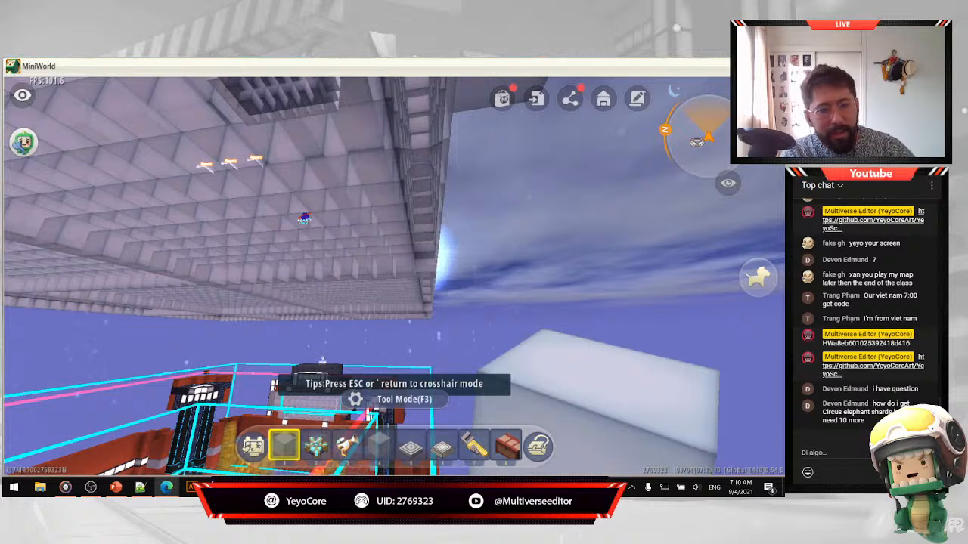
Open MiniWorld's Developer Tools scripts page, then select the whole OutOfGame script on GitHub.
click(638, 100)
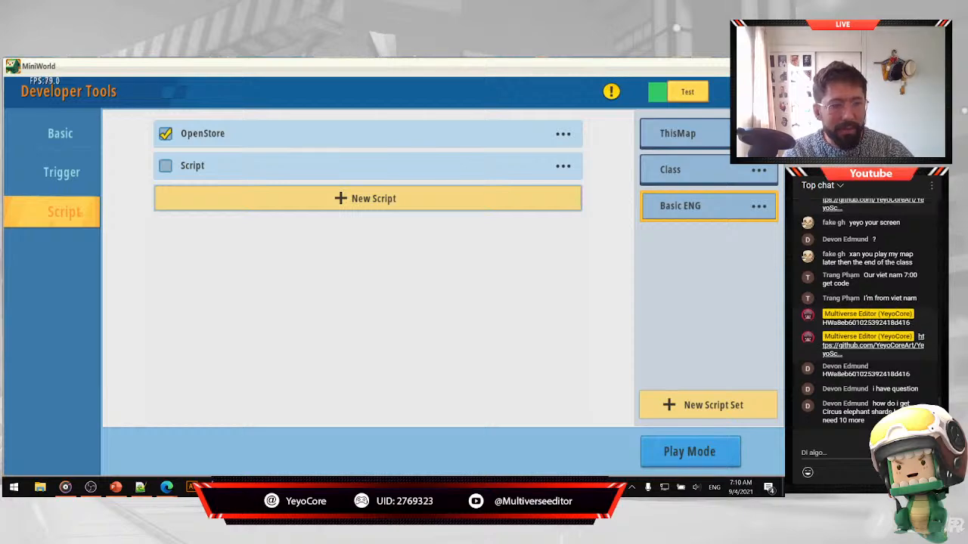
key(alt+Tab)
click(221, 268)
scroll(222, 269, up, 10)
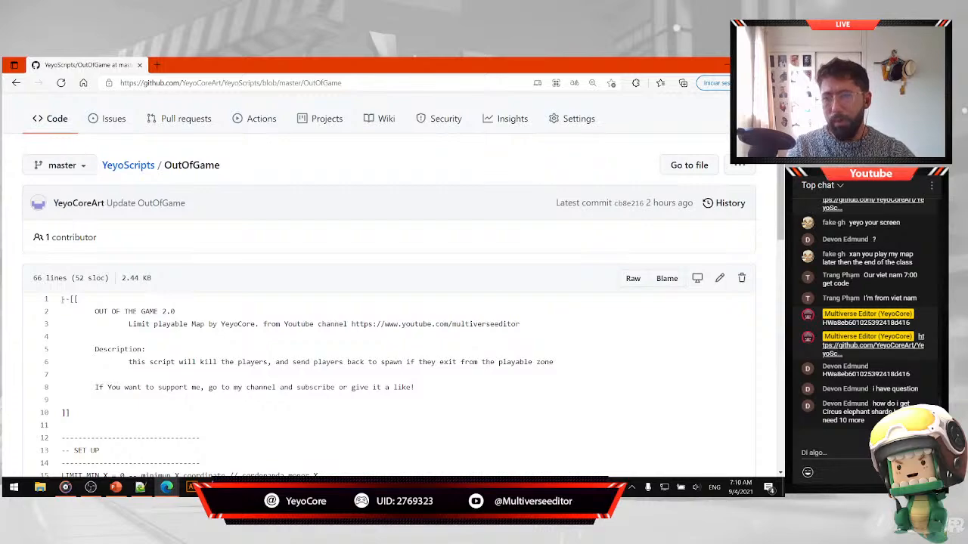
drag(63, 299, 389, 398)
Scroll through the rest of the OutOfGame code, dismiss Edge's translation prompt, and return to MiniWorld.
scroll(401, 381, up, 8)
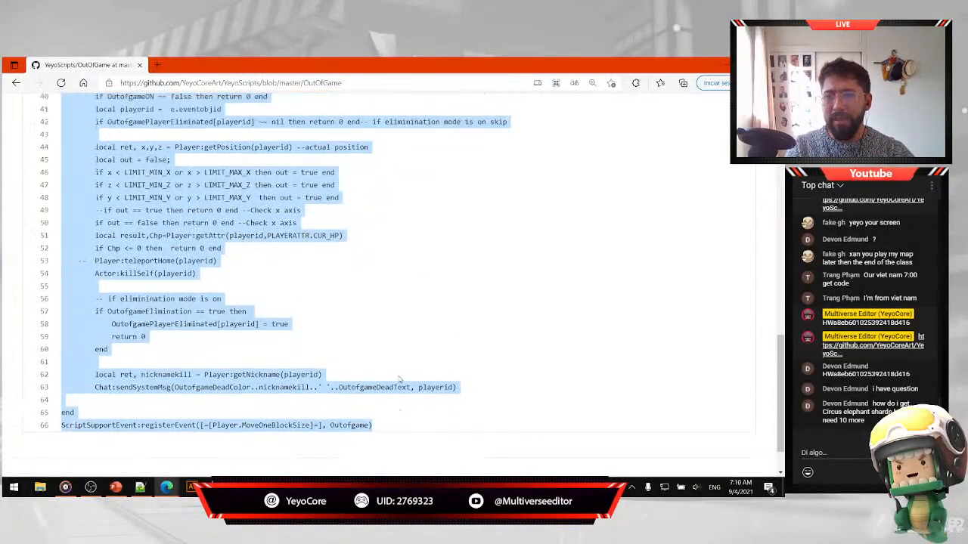
scroll(400, 383, down, 5)
scroll(77, 406, down, 3)
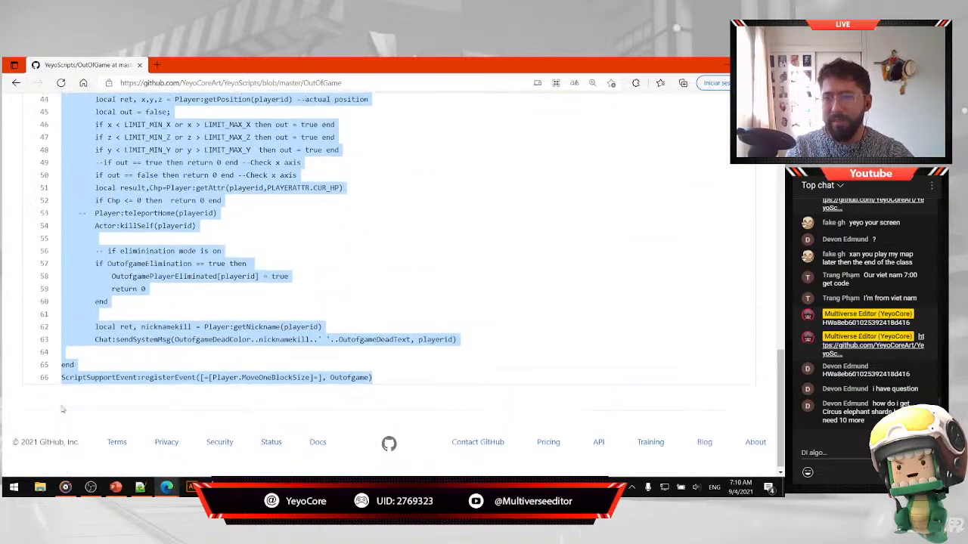
drag(136, 411, 528, 447)
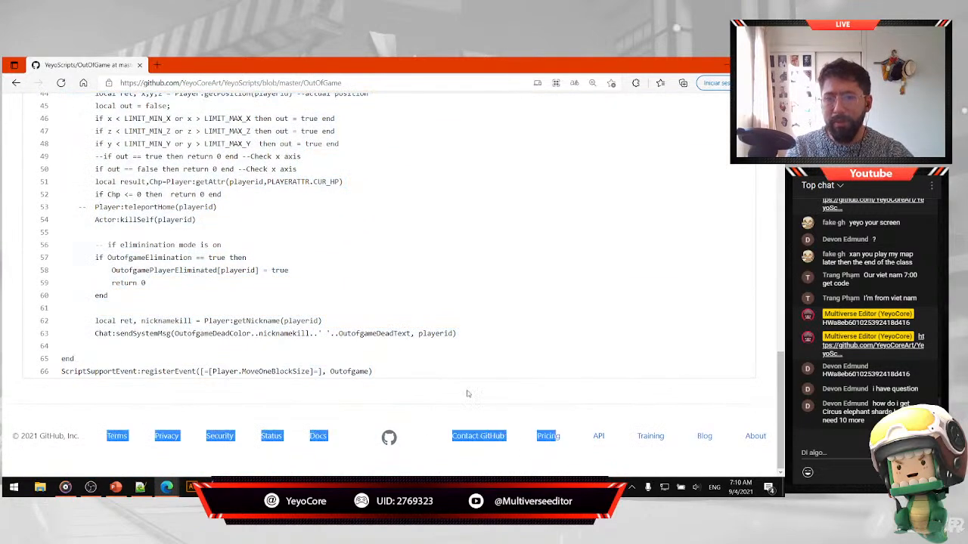
scroll(90, 255, up, 10)
scroll(90, 256, up, 2)
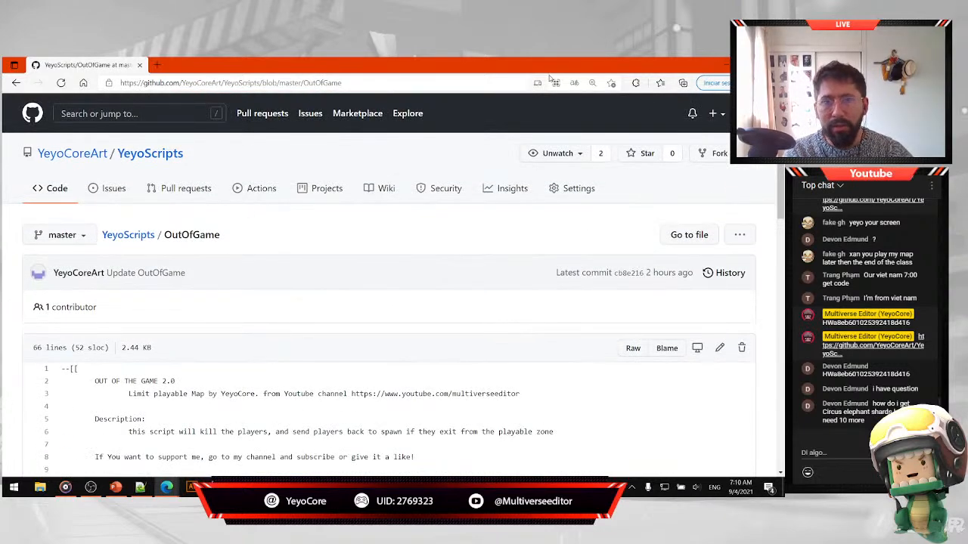
click(575, 84)
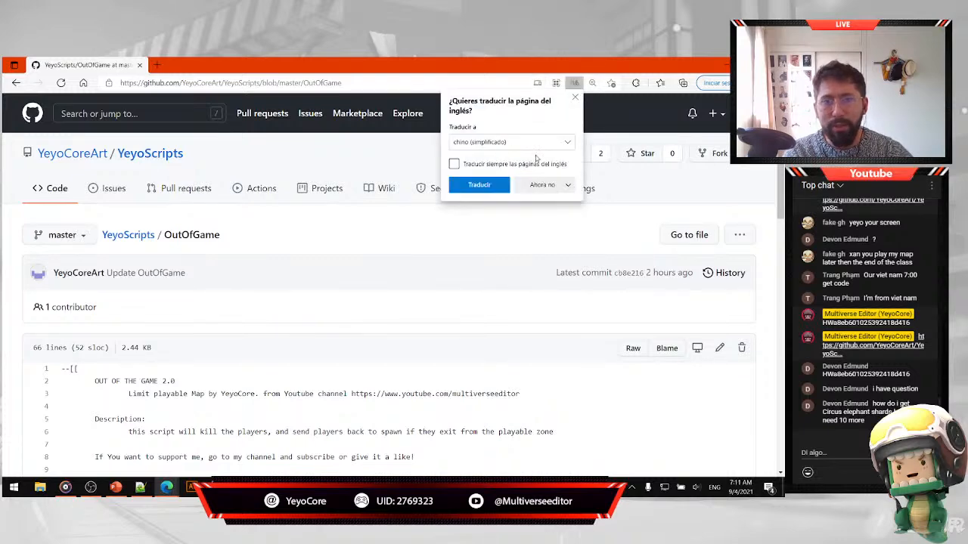
click(645, 138)
key(alt+Tab)
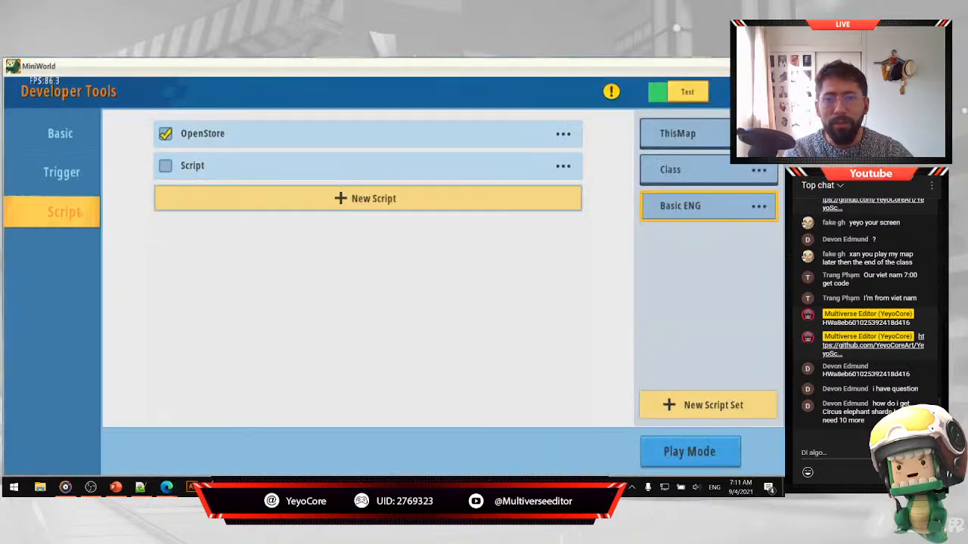
Create a new script, replace its template with the pasted Out of Game Lua code, and save it.
click(295, 201)
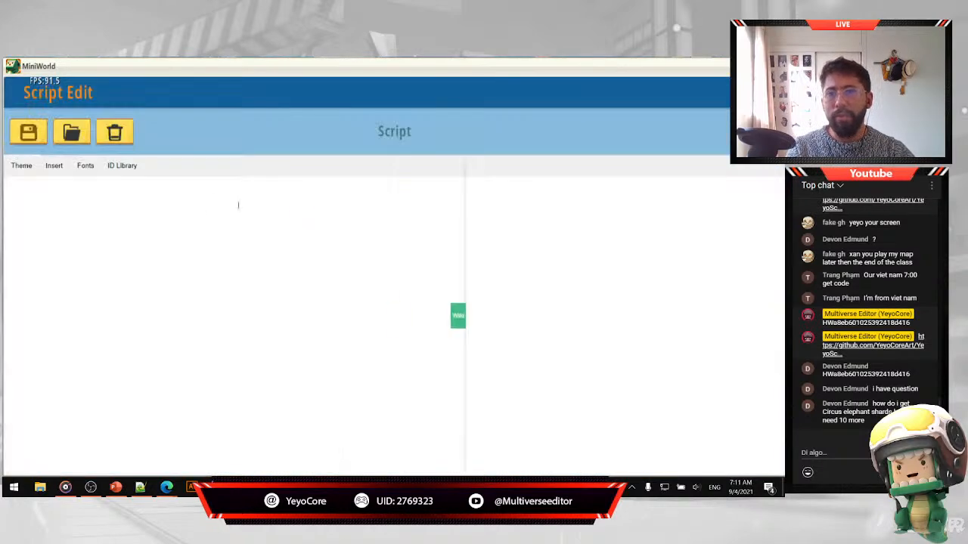
click(123, 140)
click(313, 341)
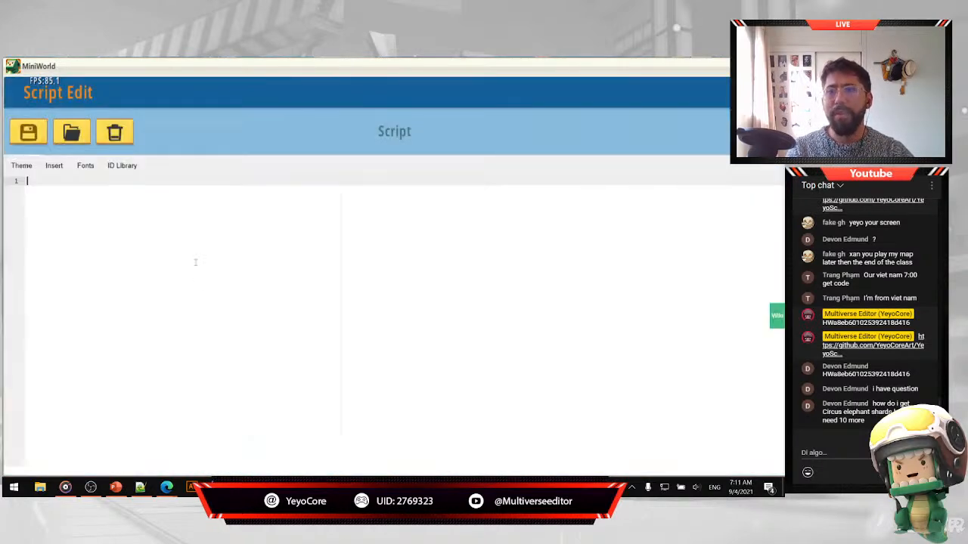
key(ctrl+v)
scroll(227, 304, up, 10)
scroll(227, 305, up, 3)
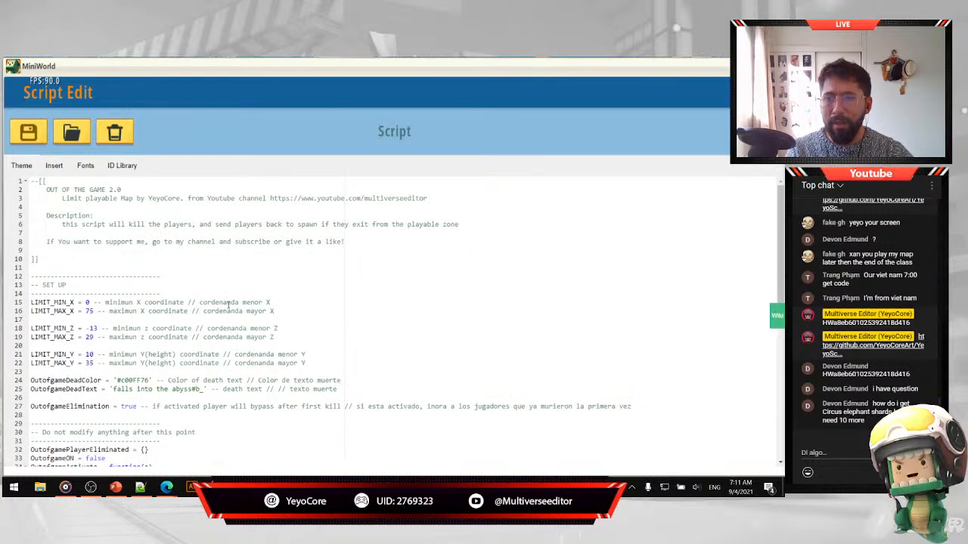
key(ctrl+z)
right_click(88, 203)
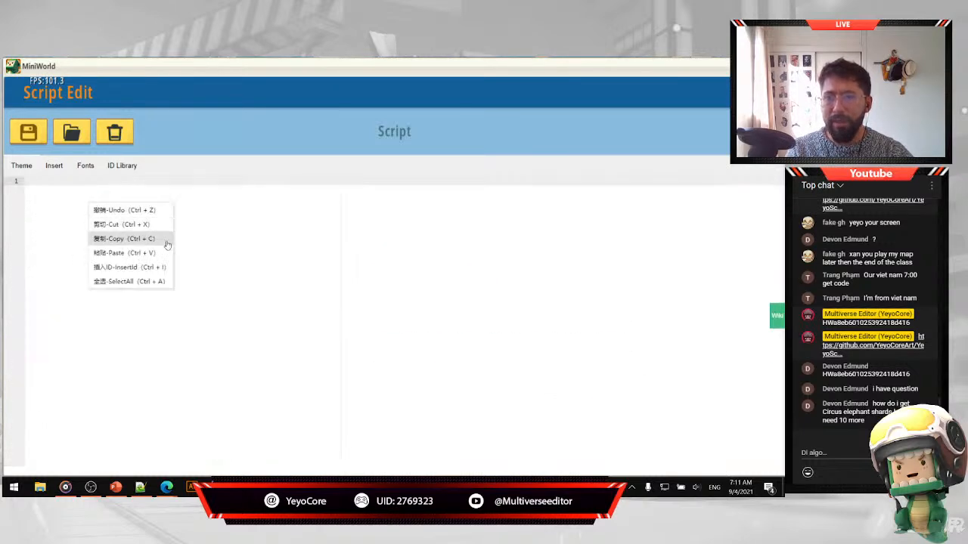
click(123, 253)
scroll(43, 196, up, 15)
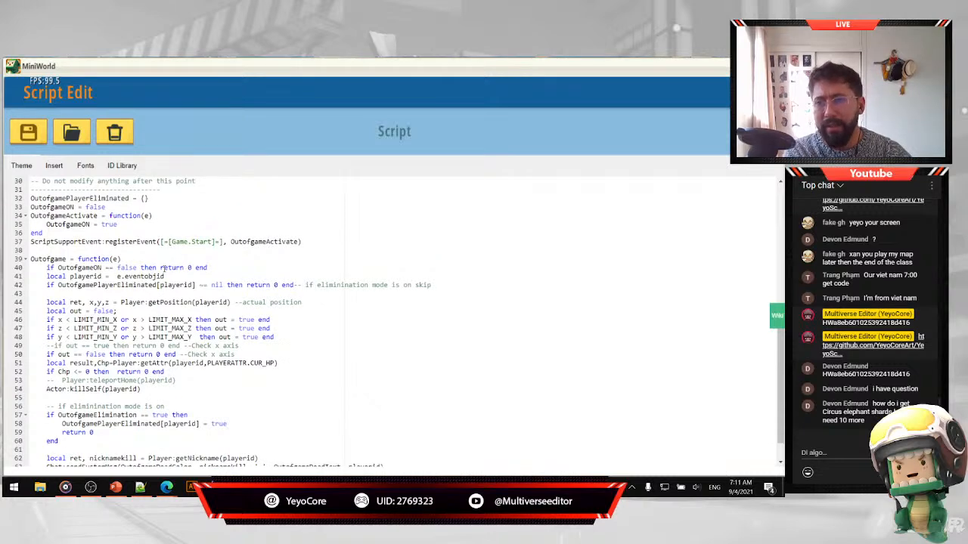
click(33, 136)
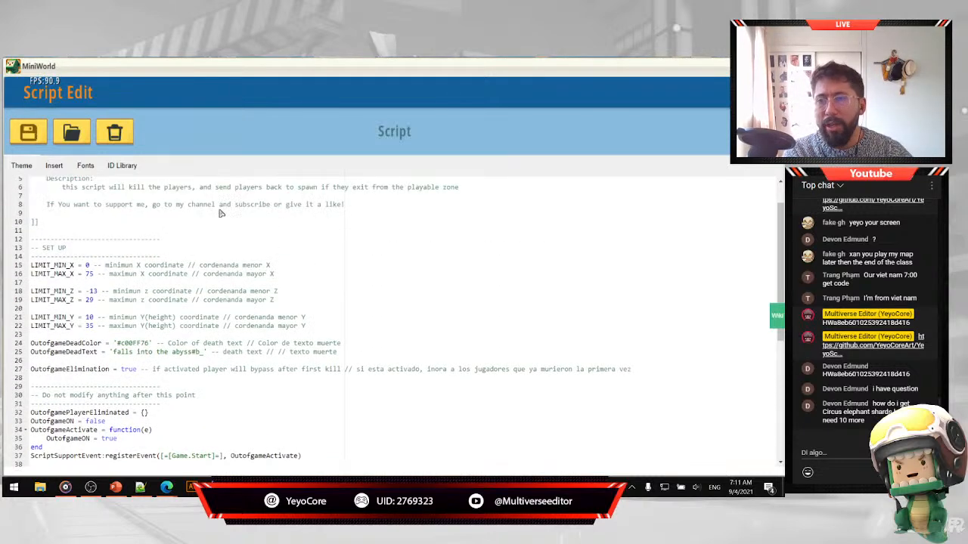
Rename the new script to 'Out of Arena' and open its code.
click(563, 199)
click(512, 170)
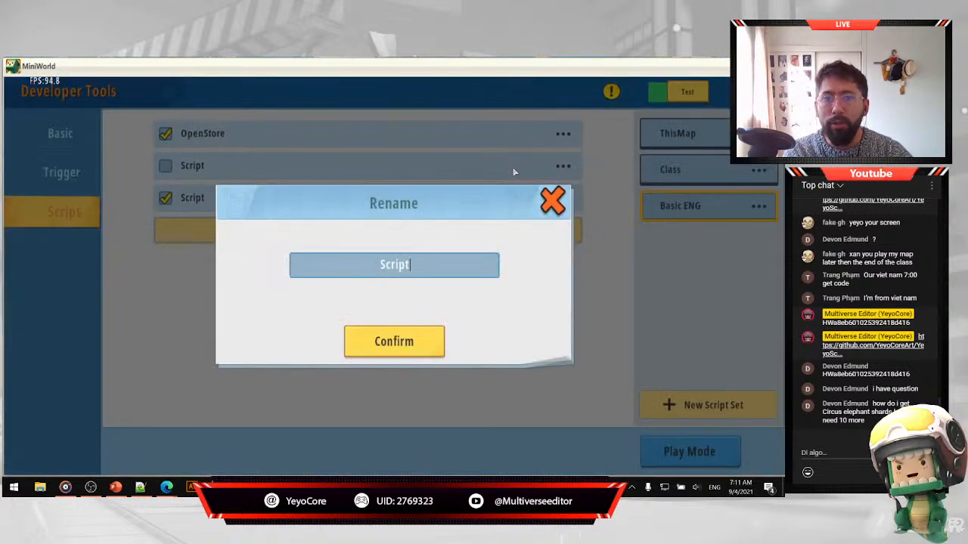
key(BackSpace)
key(BackSpace)
key(BackSpace)
key(BackSpace)
key(BackSpace)
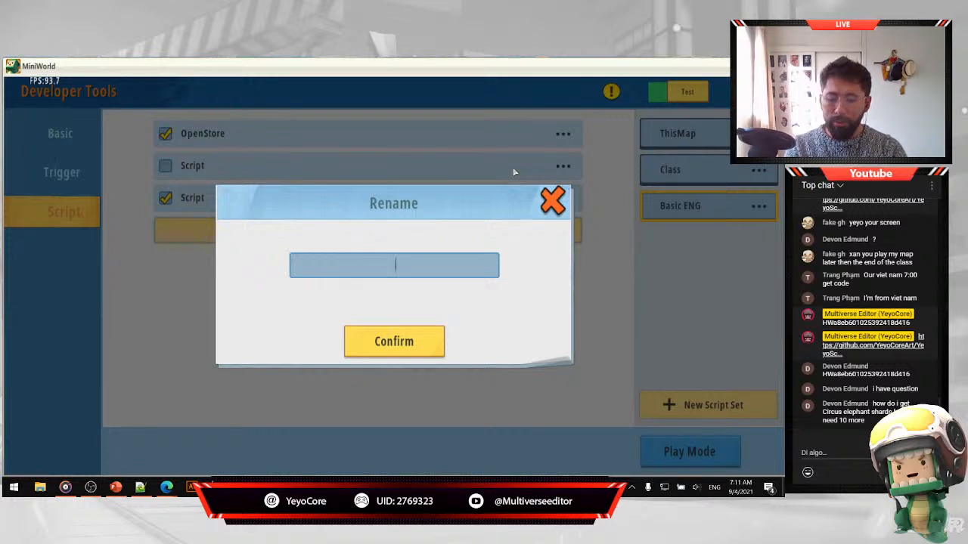
text(oUT)
key(BackSpace)
key(BackSpace)
key(BackSpace)
text(O)
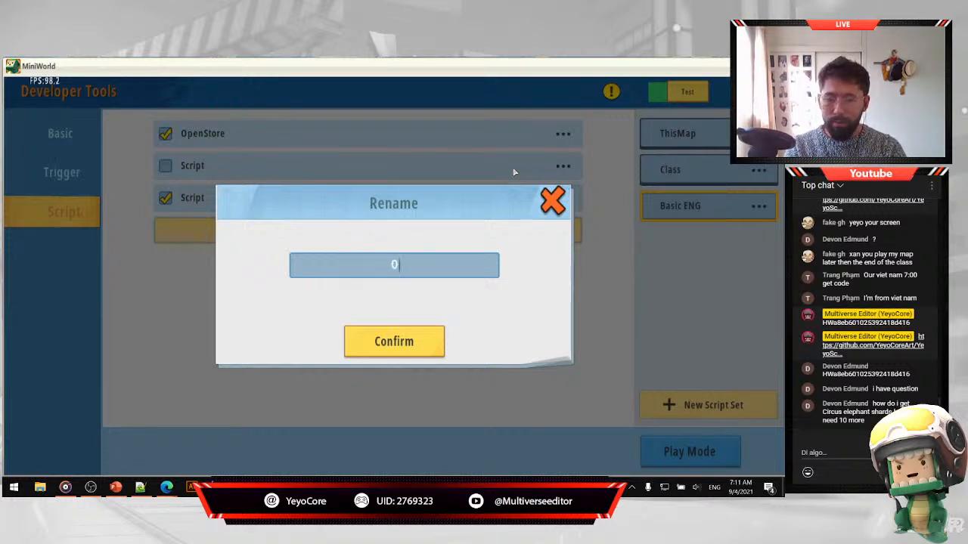
text(ut of Arena)
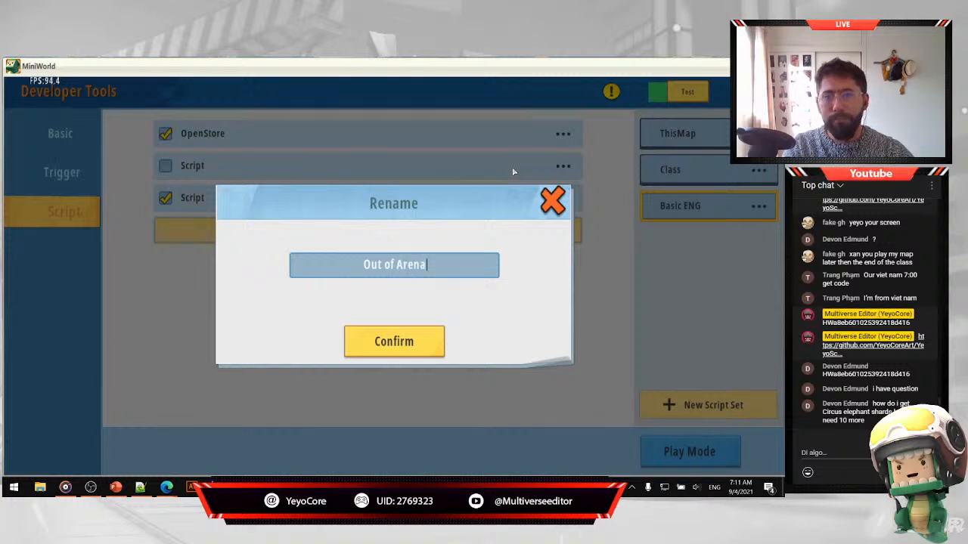
click(437, 340)
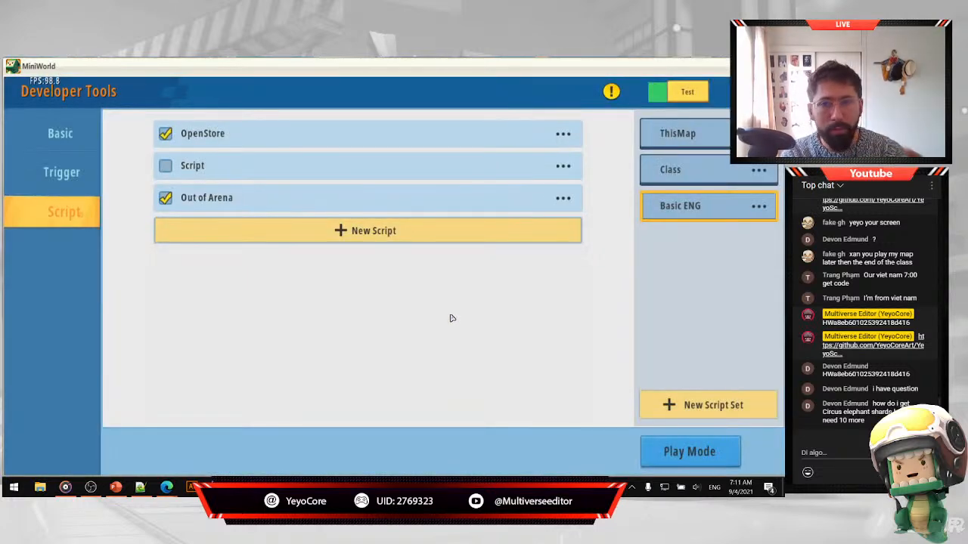
click(376, 206)
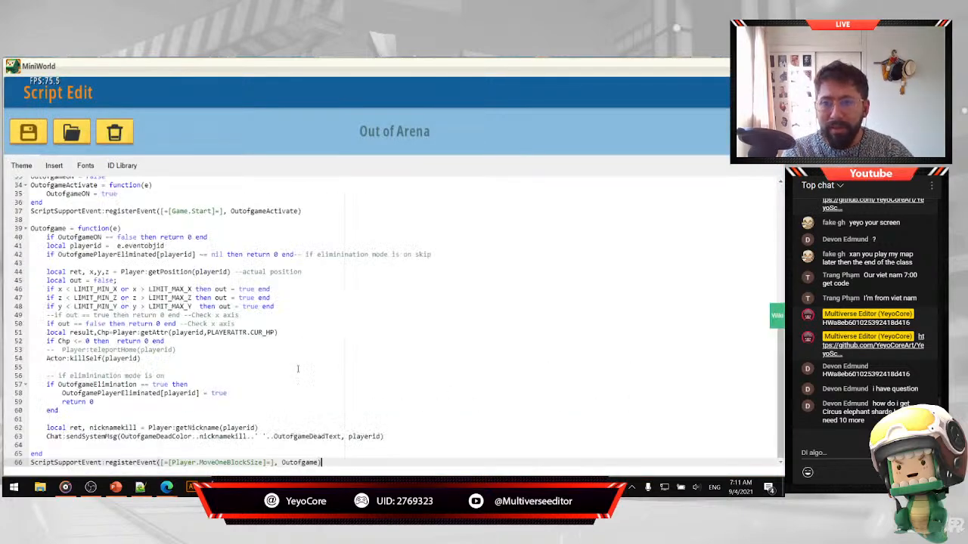
click(140, 486)
Scroll the Lua script to its SET UP section heading.
scroll(415, 255, up, 2)
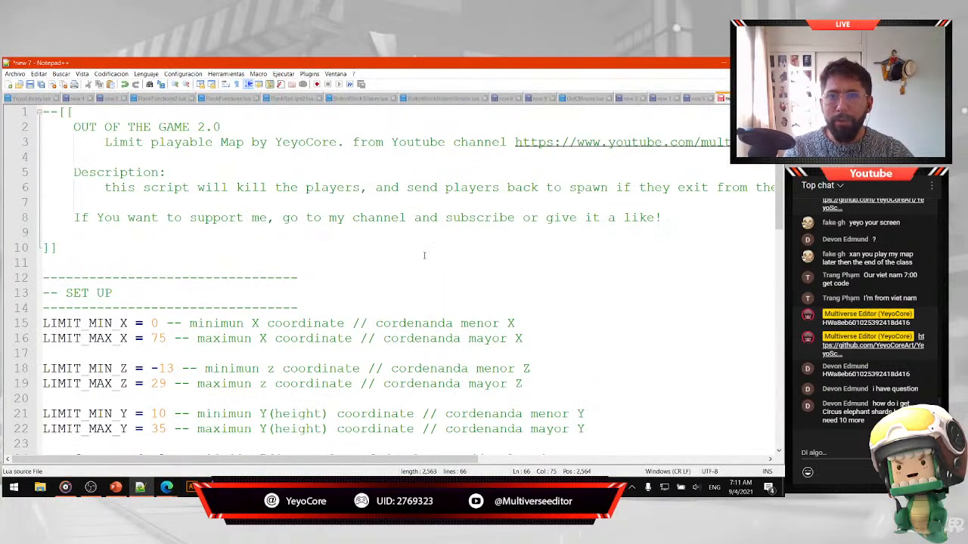
ctrl+scroll(420, 255, down, 2)
ctrl+scroll(408, 254, up, 2)
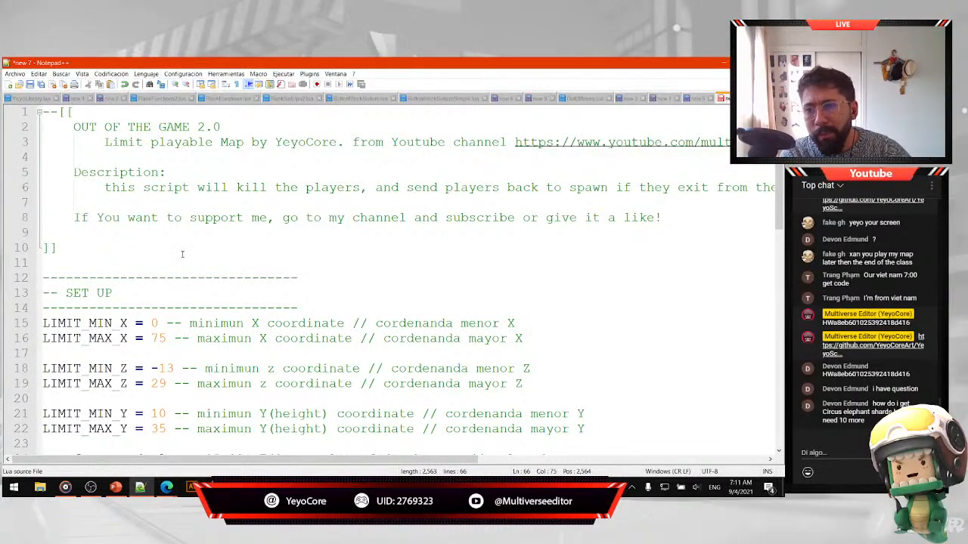
scroll(248, 238, down, 14)
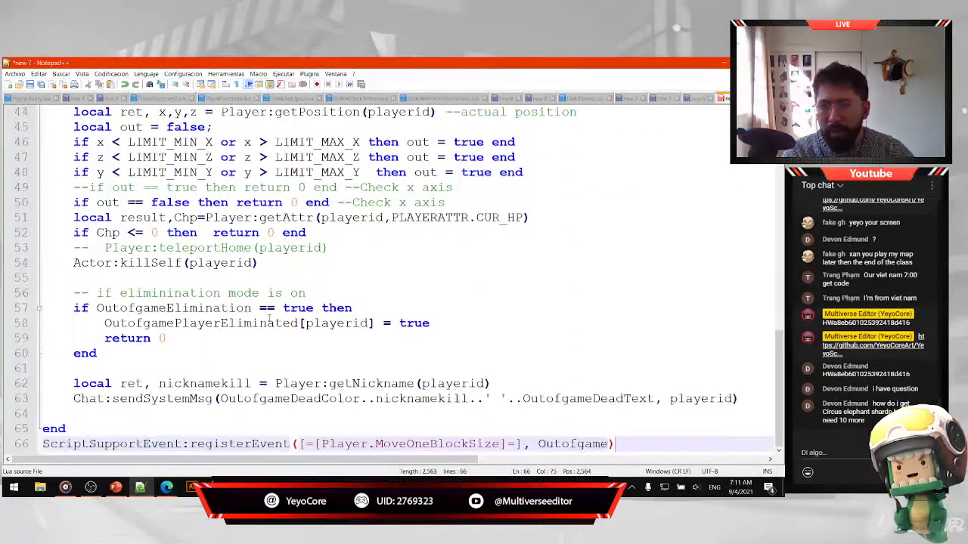
scroll(248, 321, up, 7)
scroll(148, 210, up, 5)
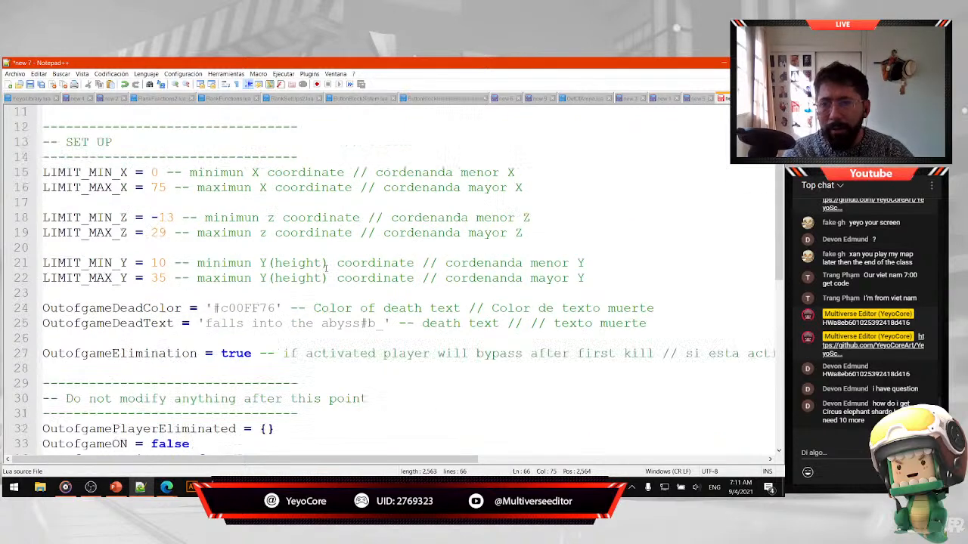
drag(323, 195, 16, 187)
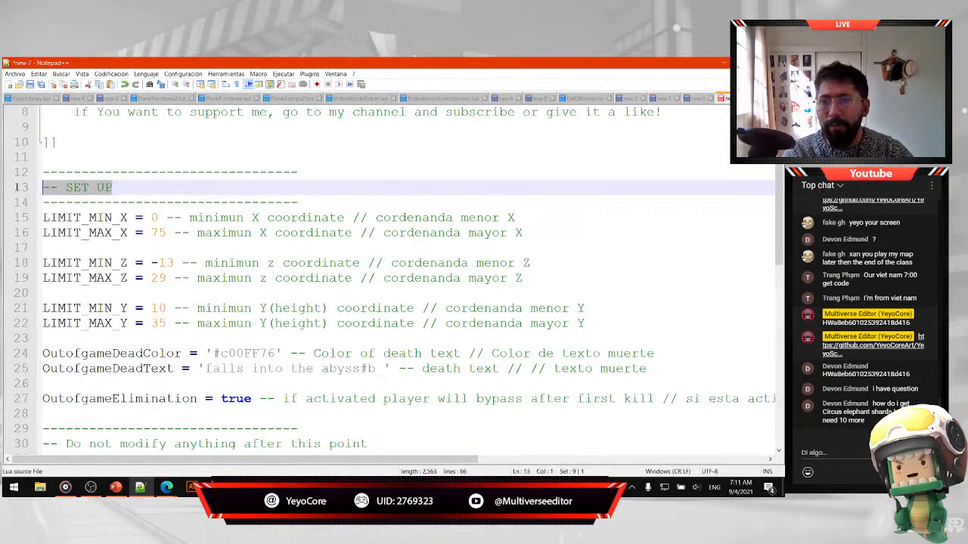
Review the LIMIT_MIN/MAX X and Z settings, then shrink the Notepad++ window narrower.
double_click(89, 217)
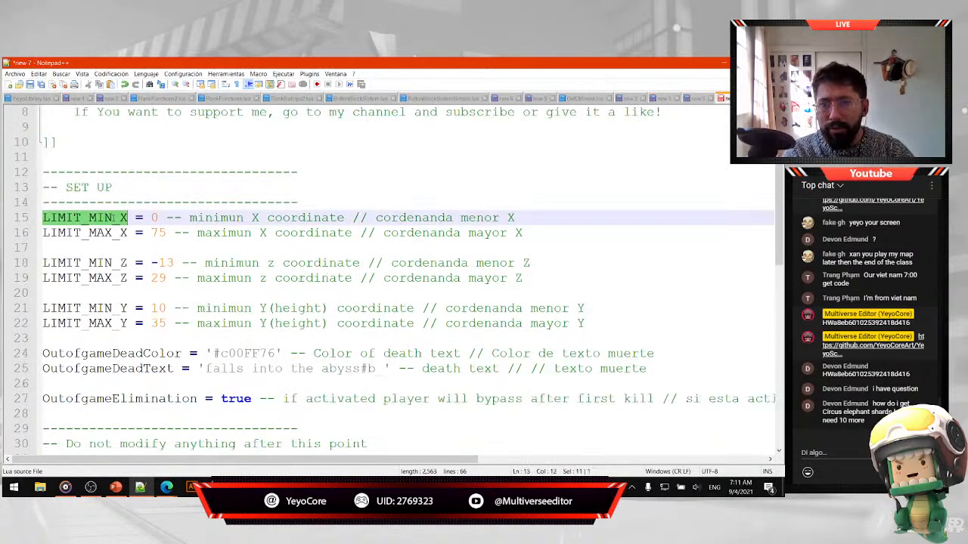
double_click(91, 233)
double_click(114, 278)
click(111, 263)
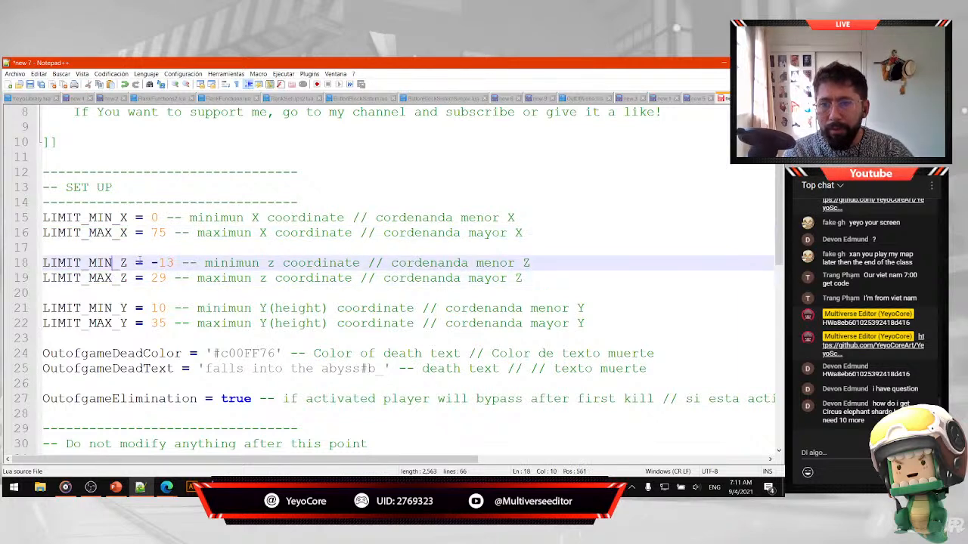
drag(345, 218, 182, 224)
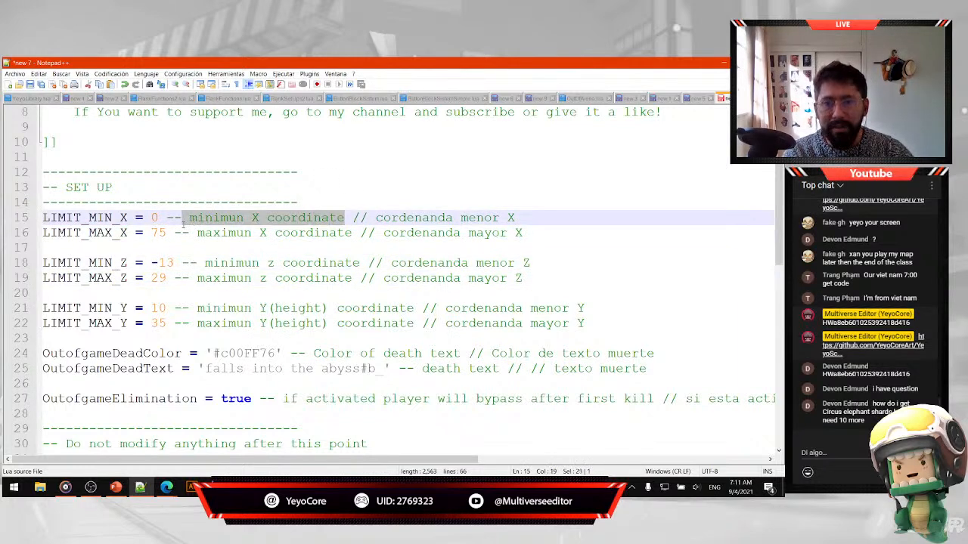
drag(536, 218, 361, 217)
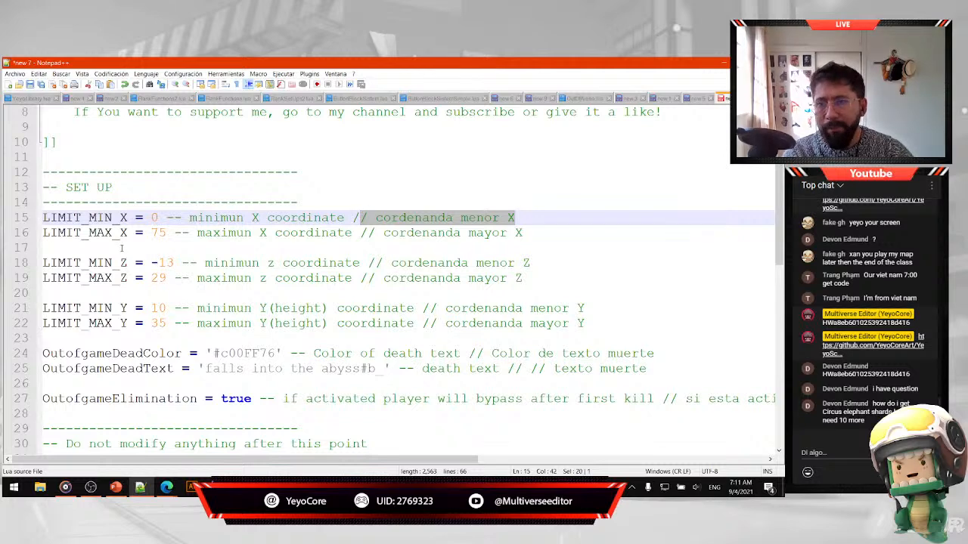
double_click(85, 219)
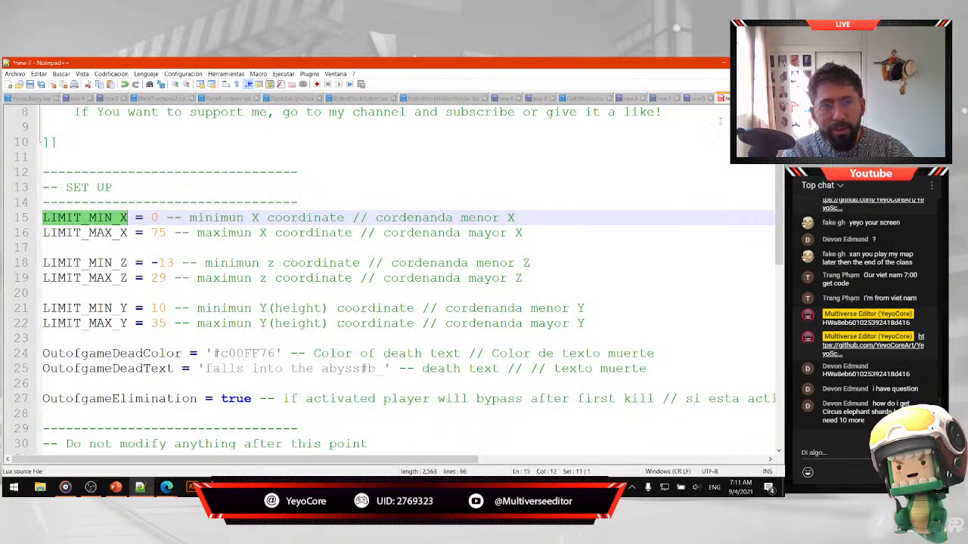
click(747, 63)
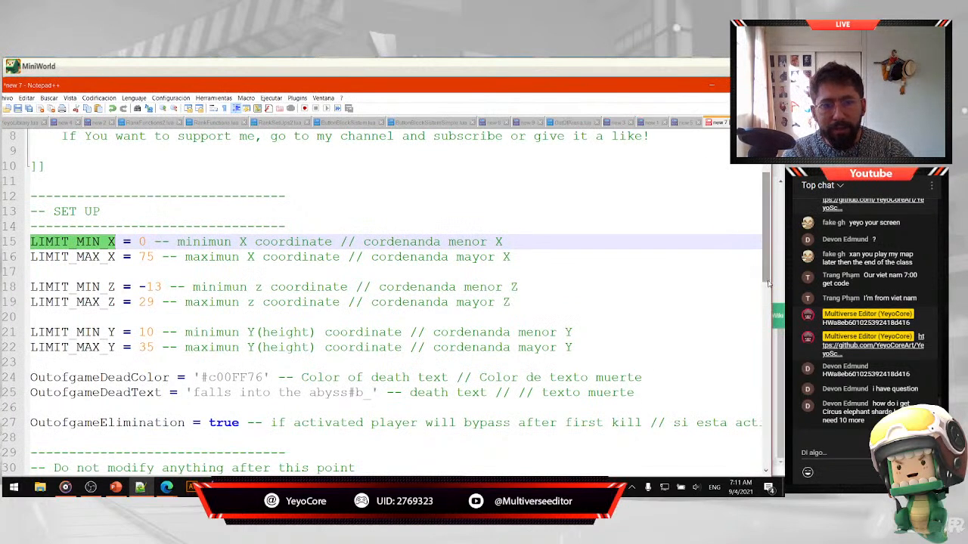
drag(777, 292, 321, 311)
Arrange the coordinate notes and the Notepad++ script side by side.
key(alt+Tab)
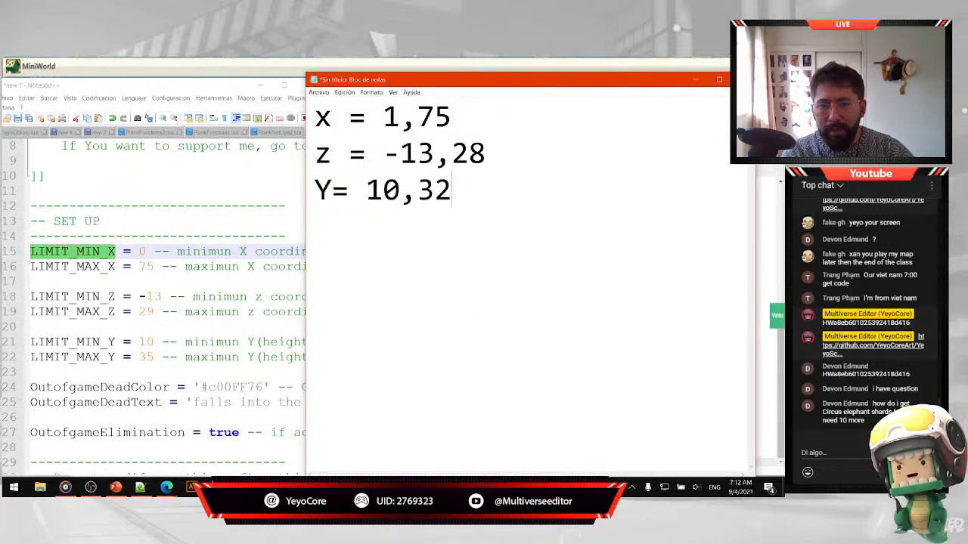
drag(466, 79, 511, 74)
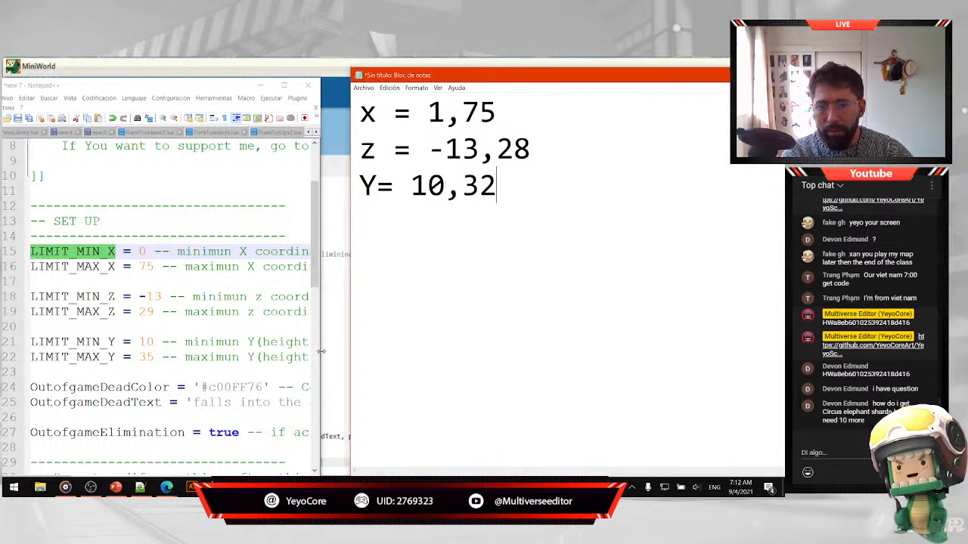
drag(321, 351, 349, 351)
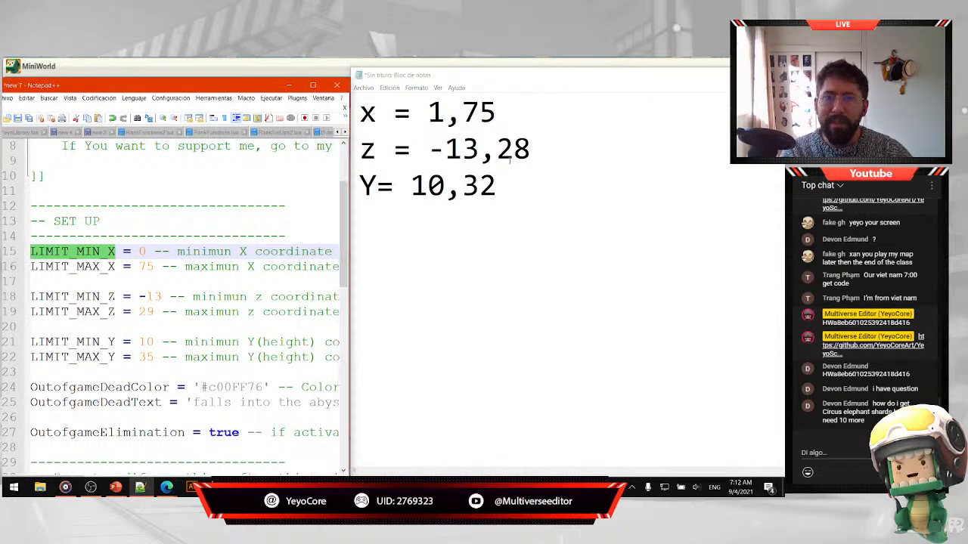
click(363, 235)
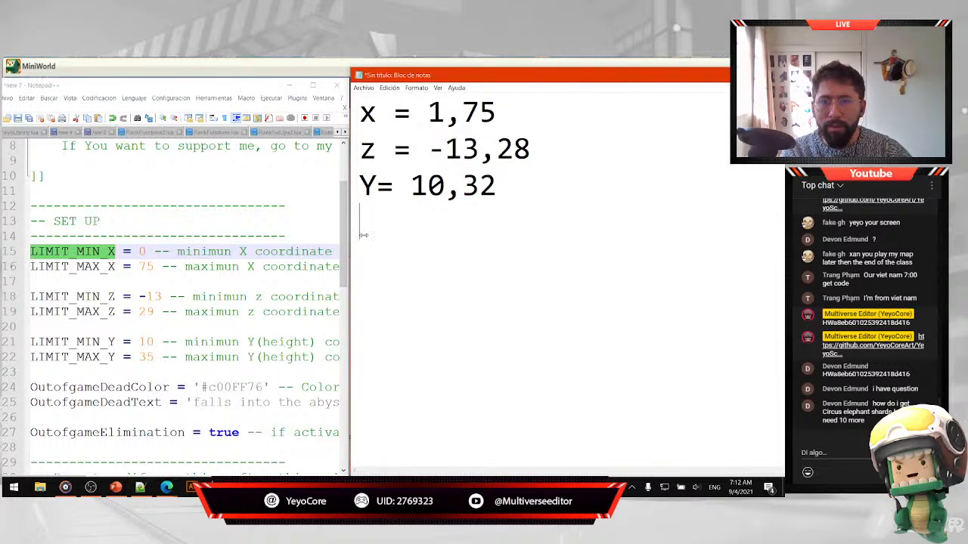
drag(362, 234, 534, 234)
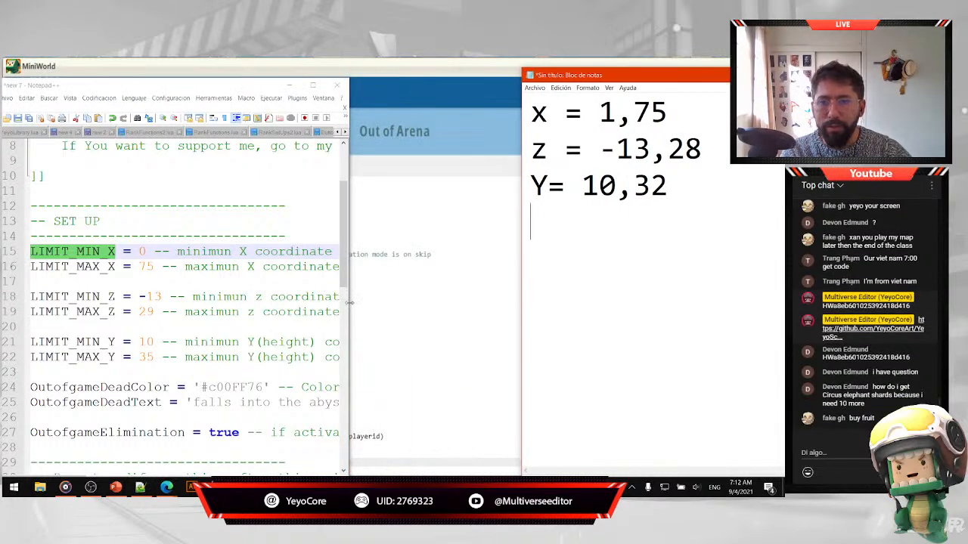
drag(350, 303, 505, 302)
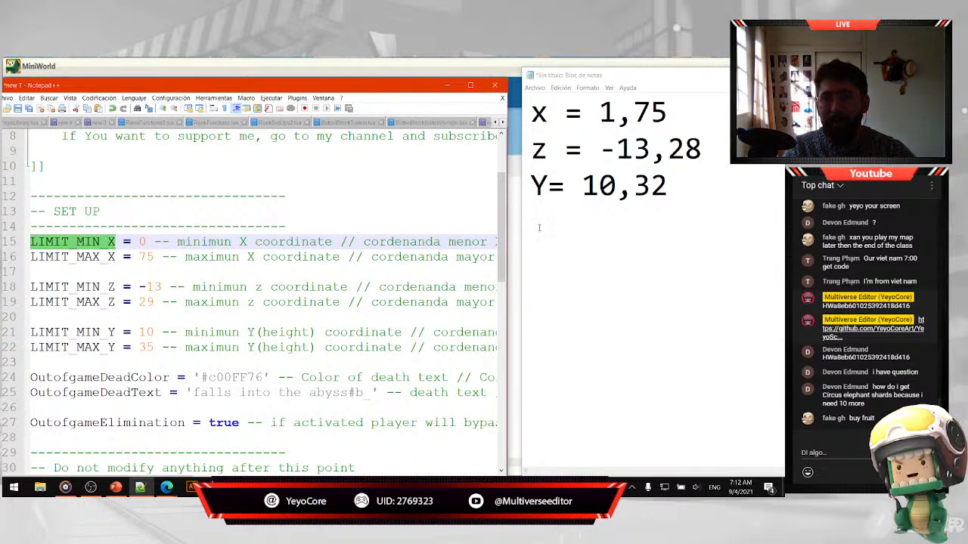
Change LIMIT_MIN_X from 0 to 1, matching the measured x range 1,75.
drag(616, 111, 600, 113)
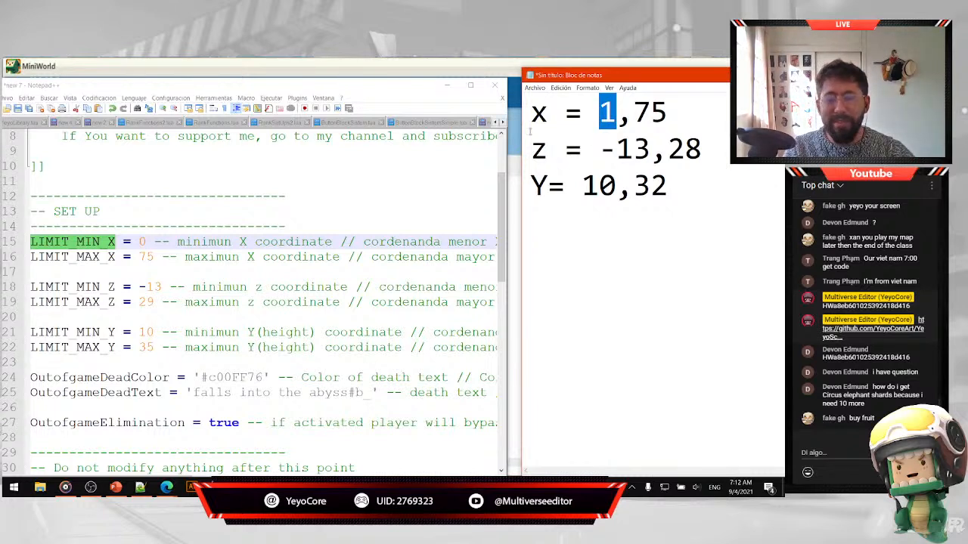
click(143, 241)
key(BackSpace)
text(1)
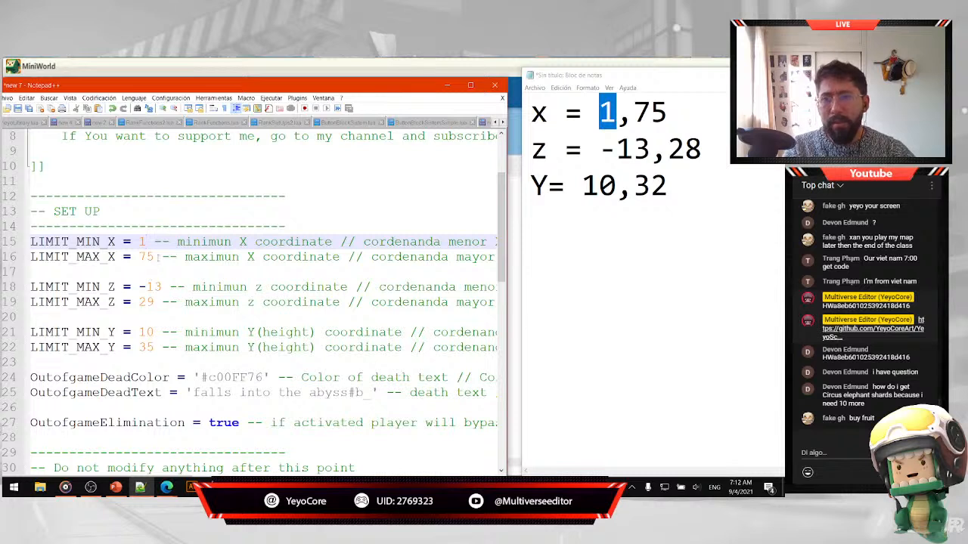
drag(157, 257, 146, 257)
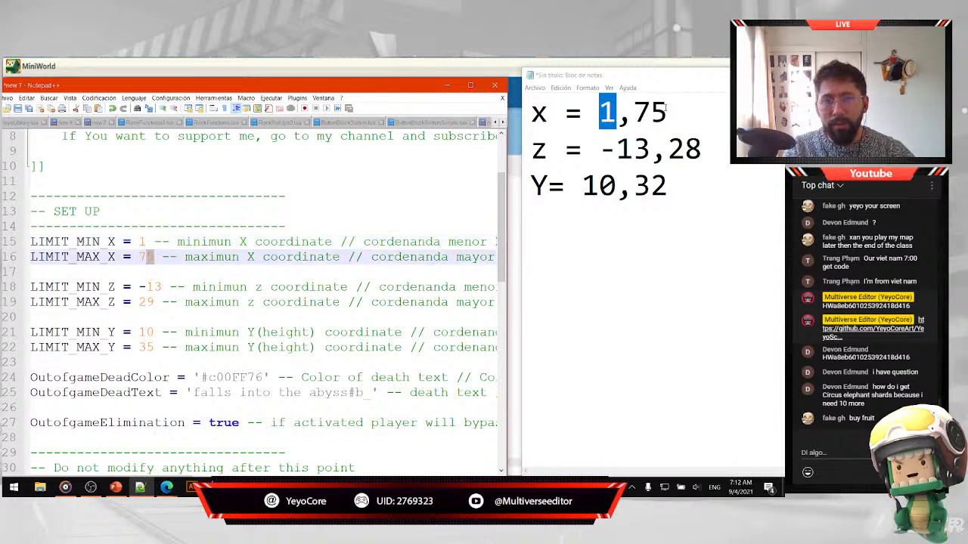
Compare LIMIT_MIN_Z -13 and LIMIT_MAX_Z 29 with the noted z -13,28 and Y 10,32.
drag(666, 110, 600, 112)
click(100, 287)
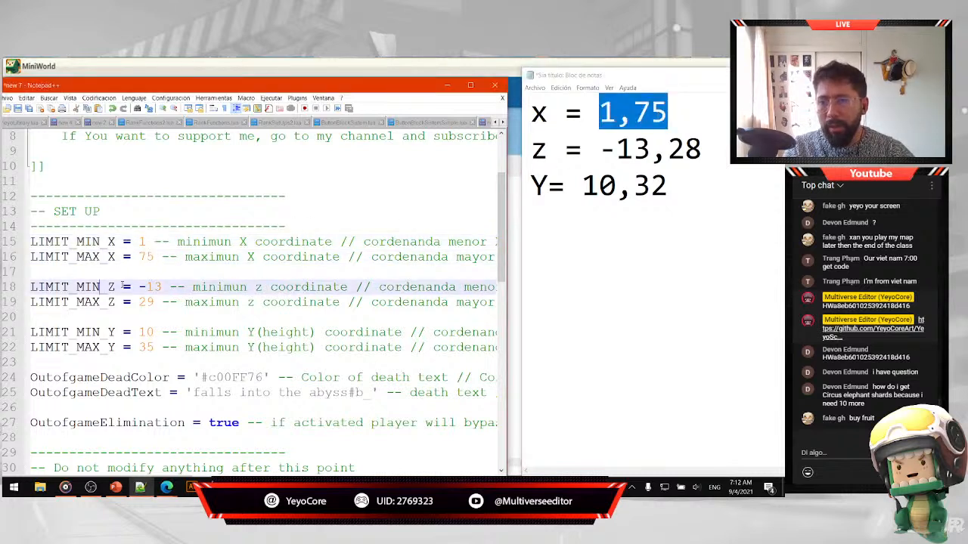
drag(117, 288, 108, 287)
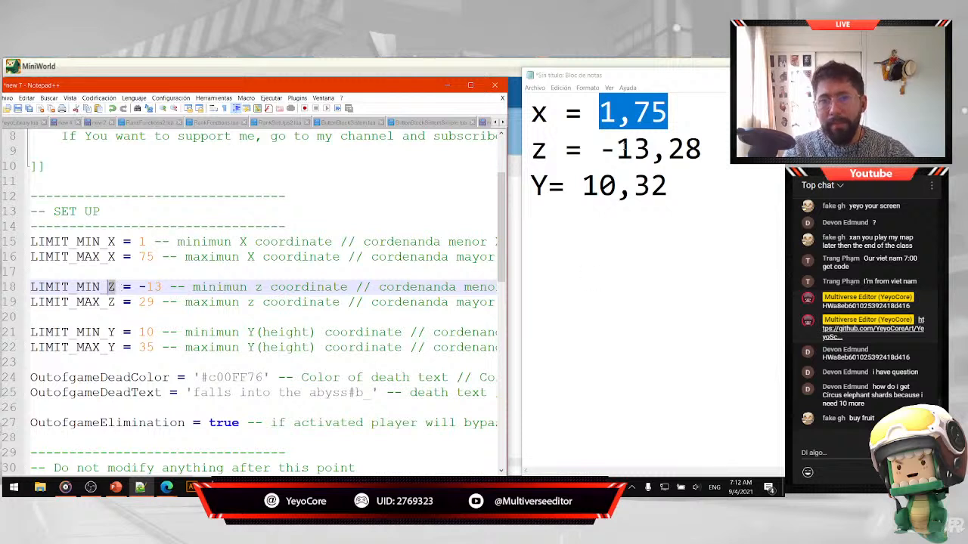
drag(649, 149, 600, 149)
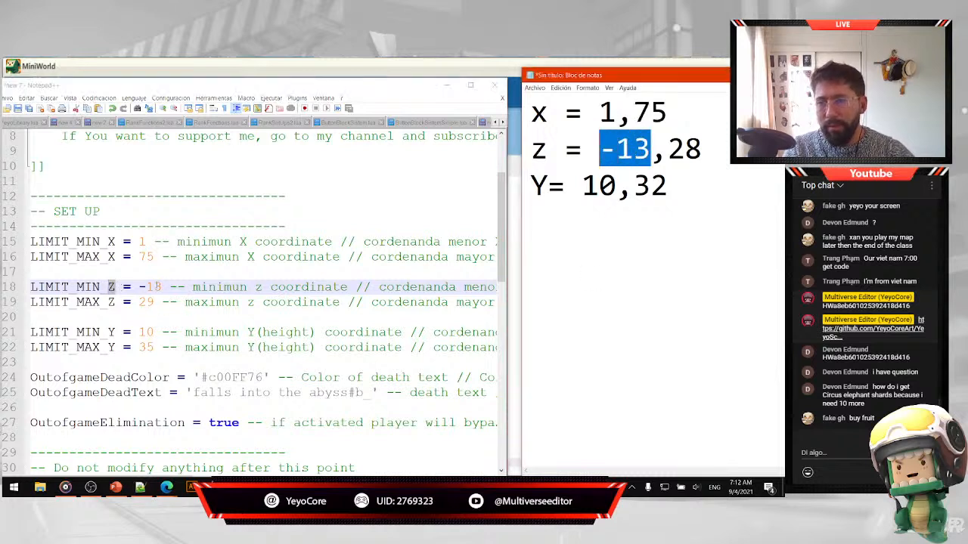
drag(161, 287, 142, 287)
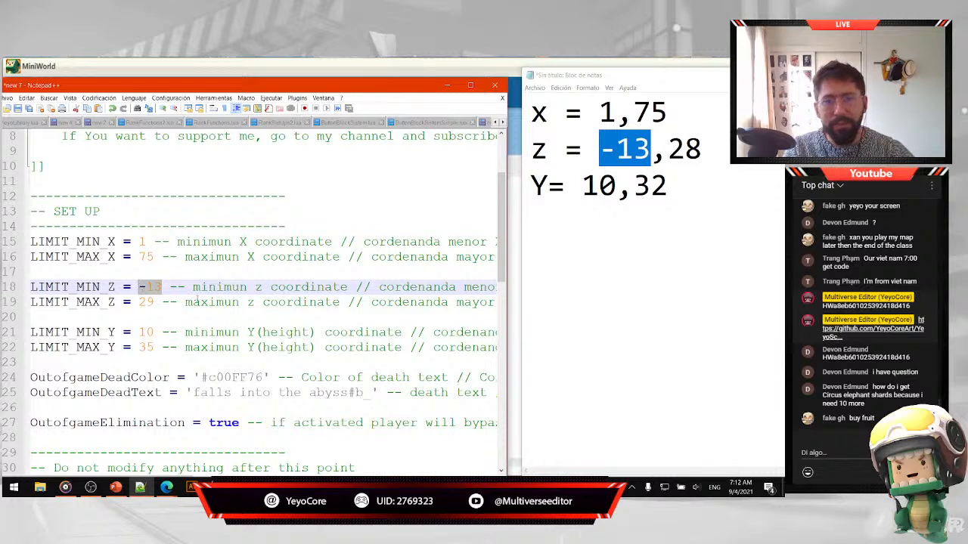
drag(702, 149, 616, 148)
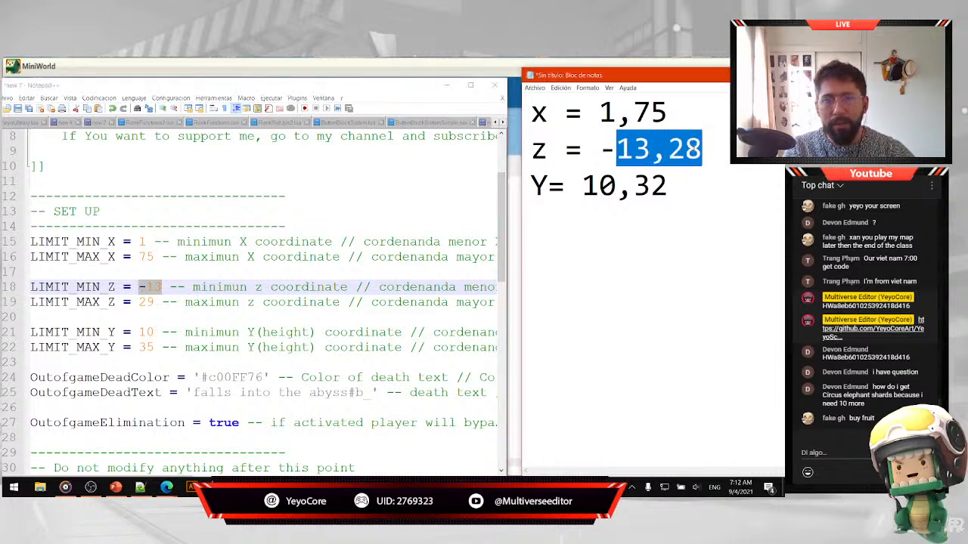
drag(705, 149, 664, 149)
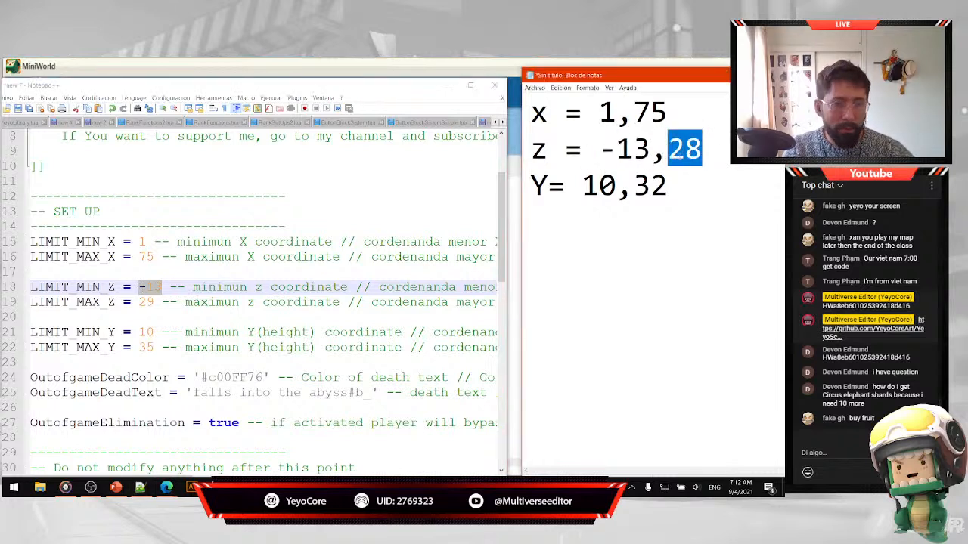
double_click(105, 302)
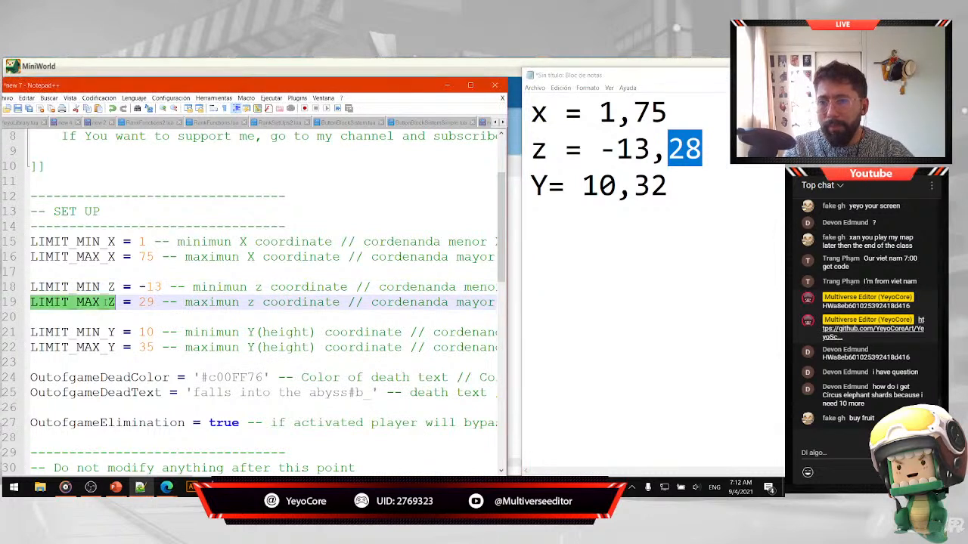
double_click(146, 302)
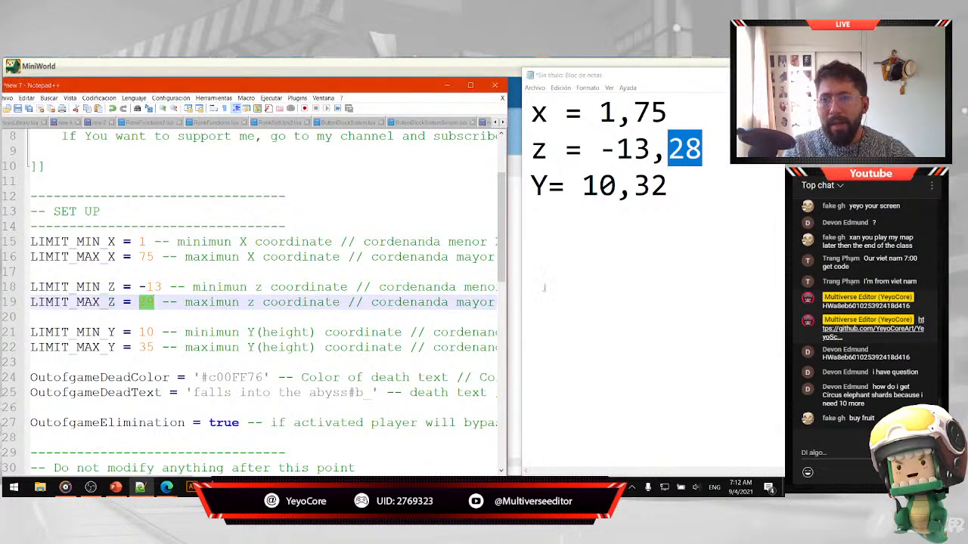
drag(675, 187, 576, 188)
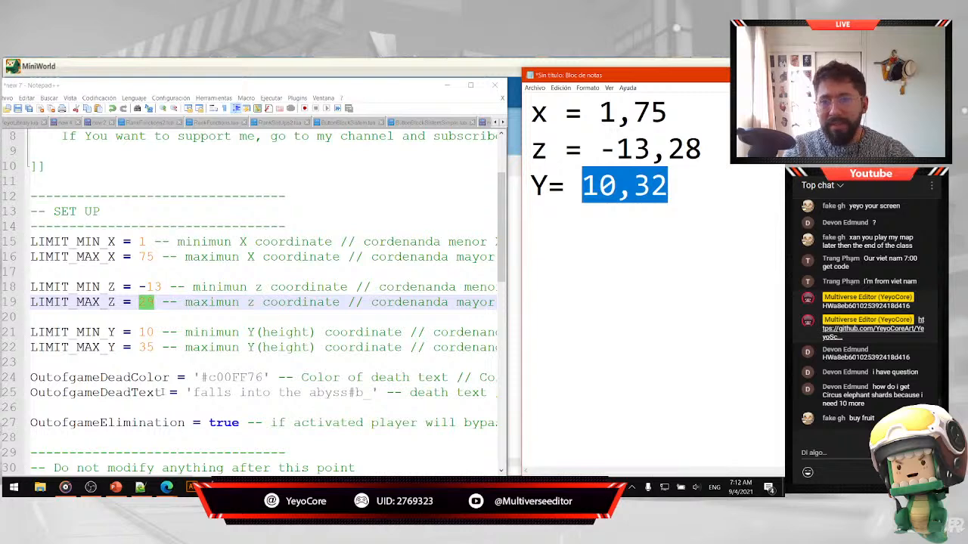
scroll(161, 352, down, 2)
double_click(144, 241)
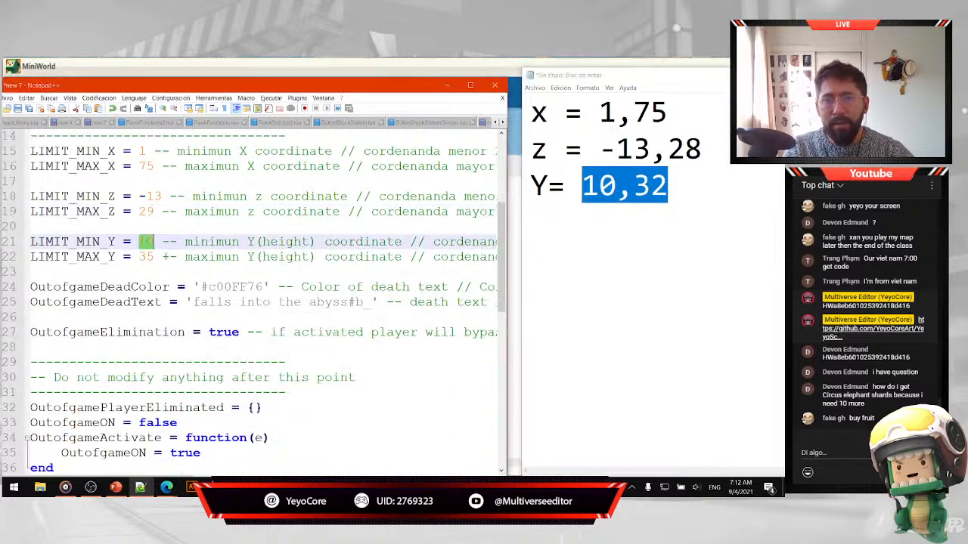
double_click(145, 257)
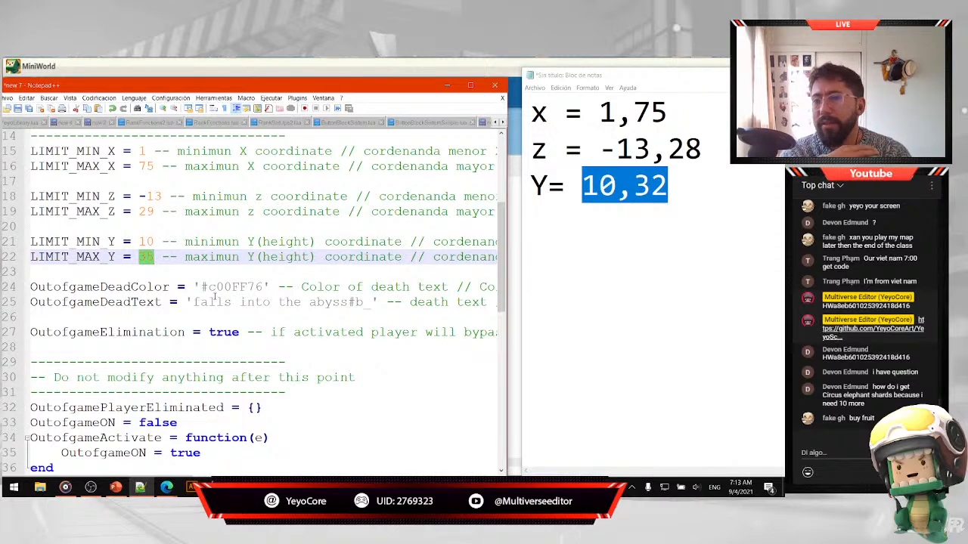
double_click(92, 288)
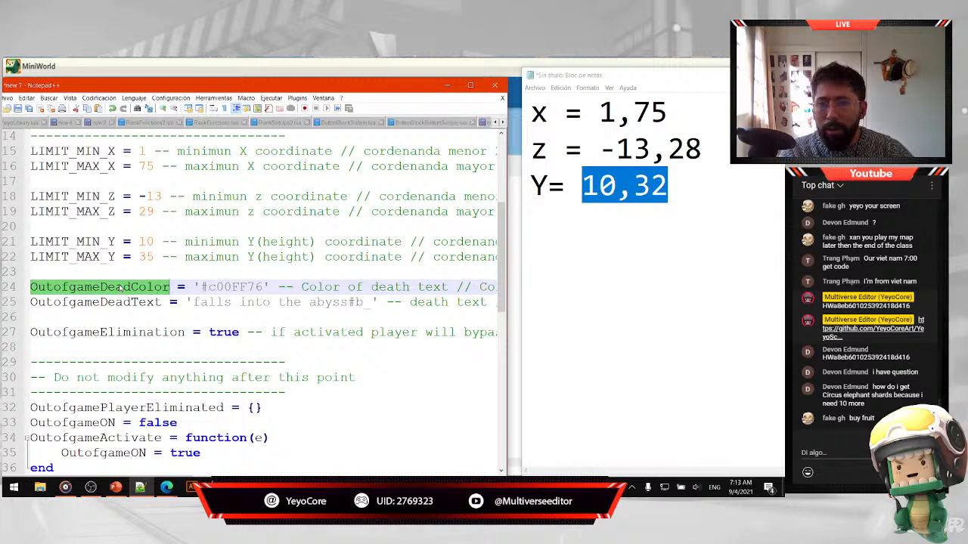
drag(263, 287, 203, 287)
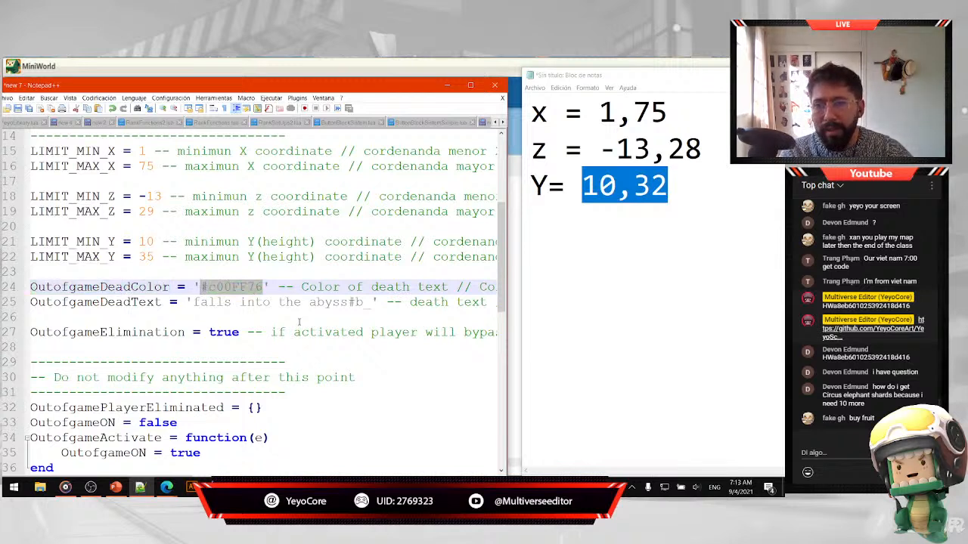
drag(364, 303, 196, 310)
click(363, 303)
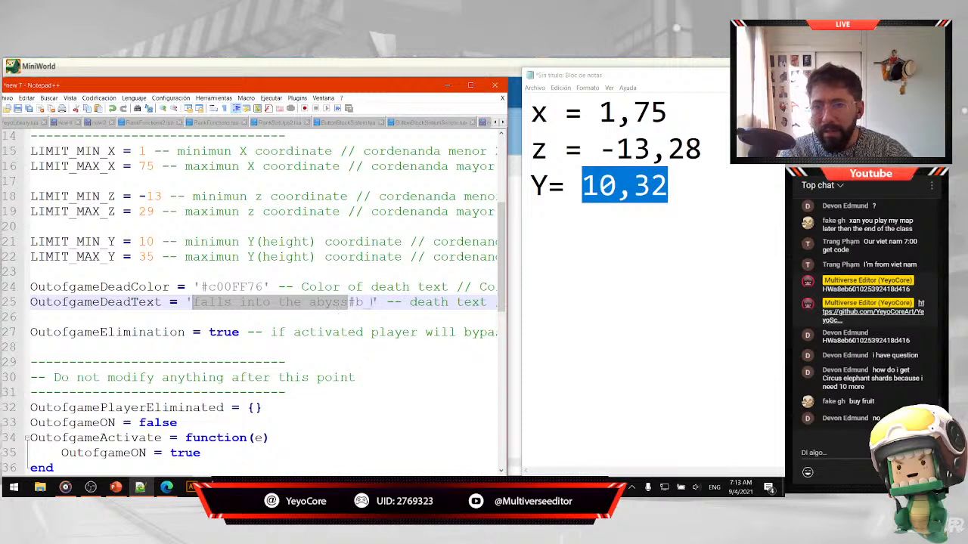
drag(364, 303, 206, 306)
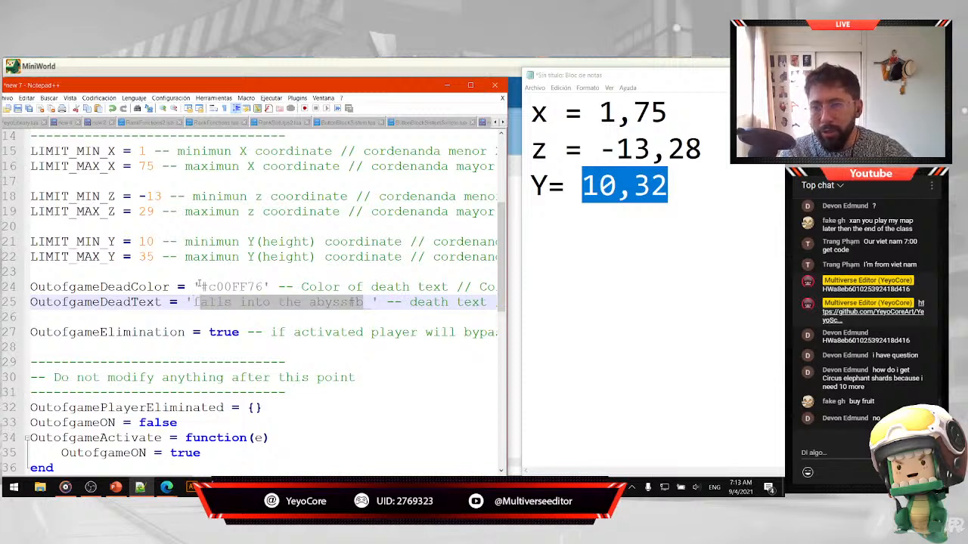
click(197, 285)
double_click(266, 286)
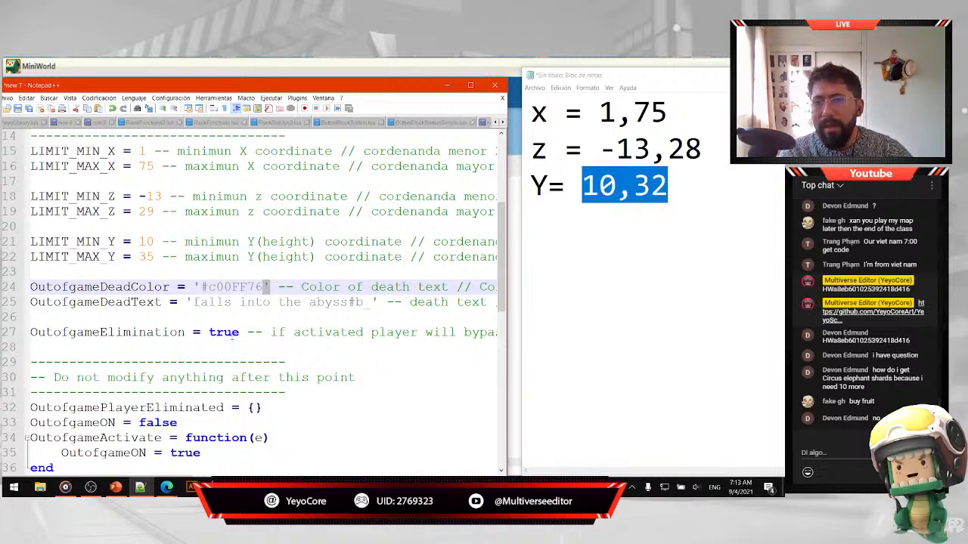
click(129, 333)
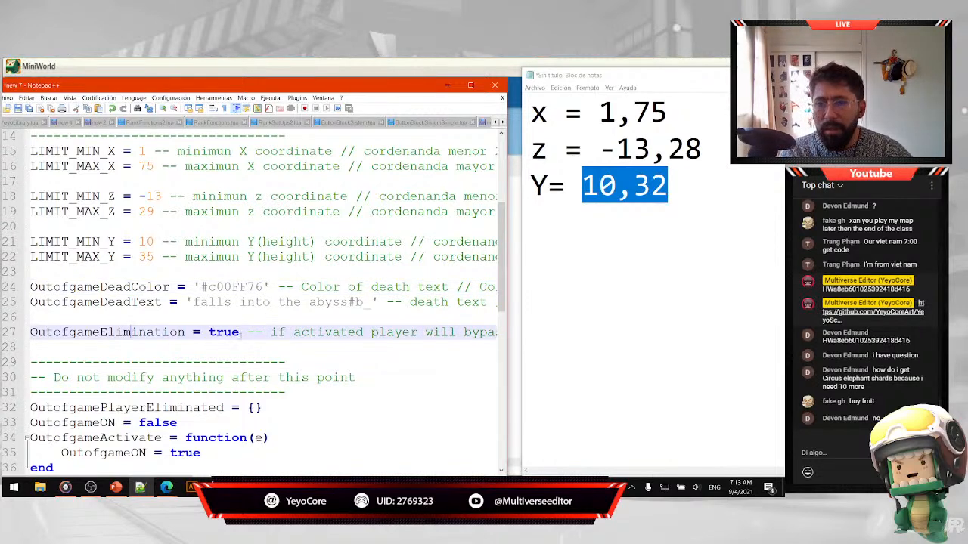
double_click(230, 333)
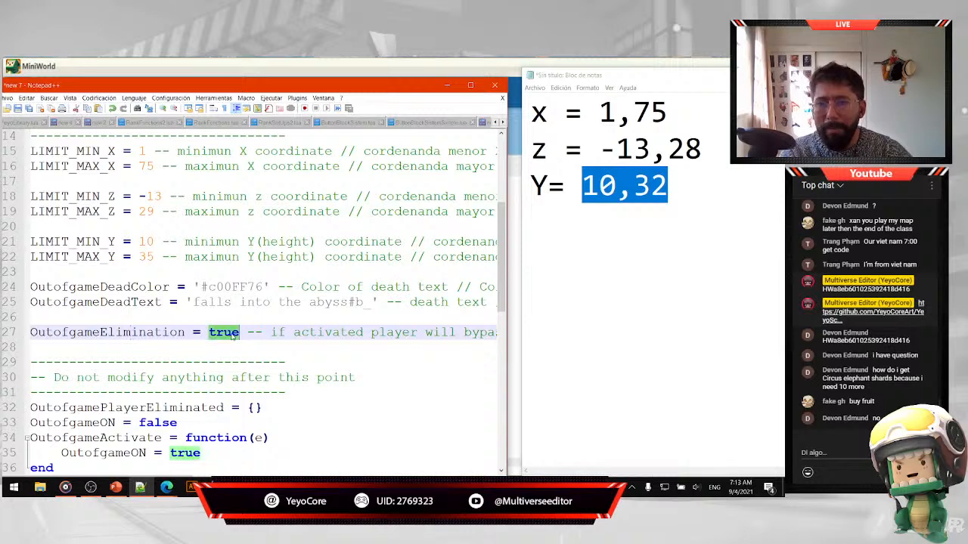
click(279, 335)
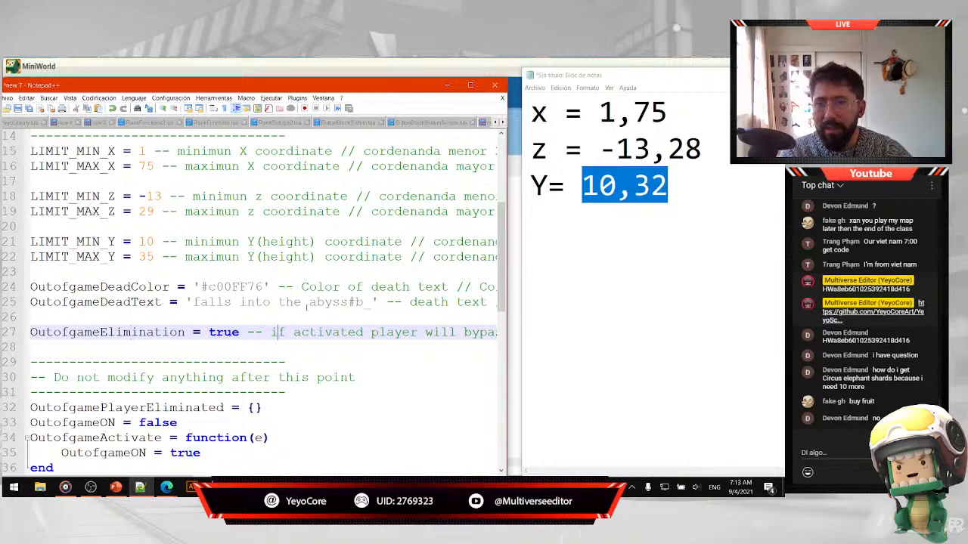
scroll(306, 306, up, 1)
drag(363, 315, 30, 195)
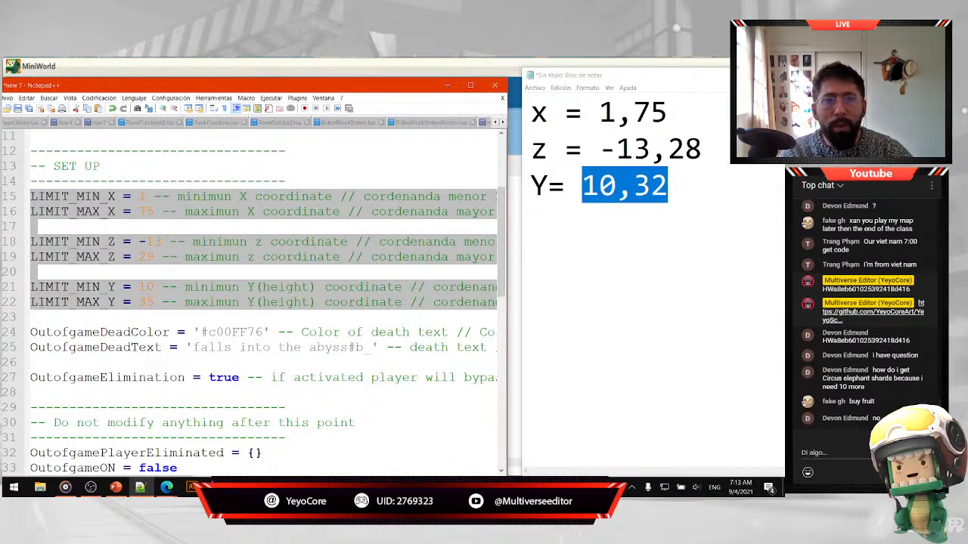
Minimize Notepad and Notepad++, then save the Out of Arena script in MiniWorld.
click(735, 76)
click(447, 85)
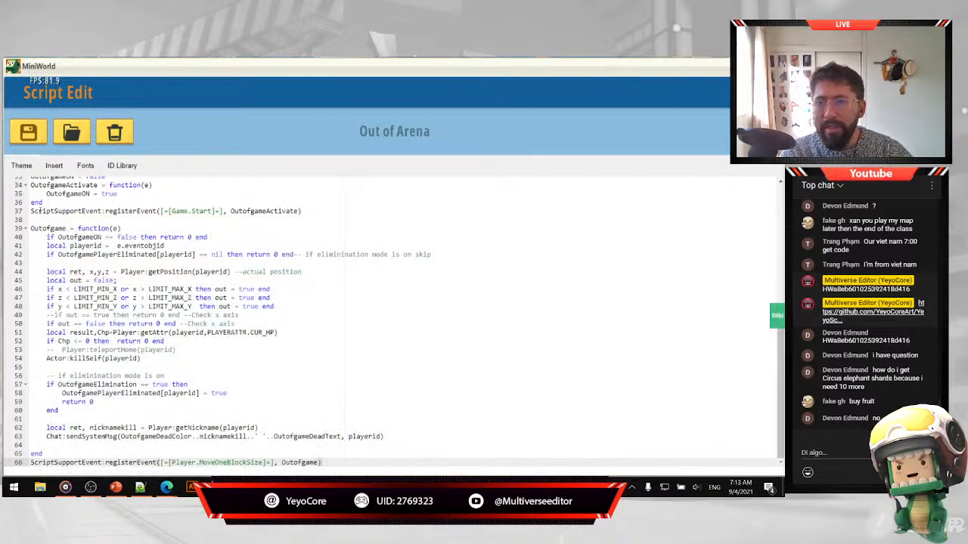
click(28, 134)
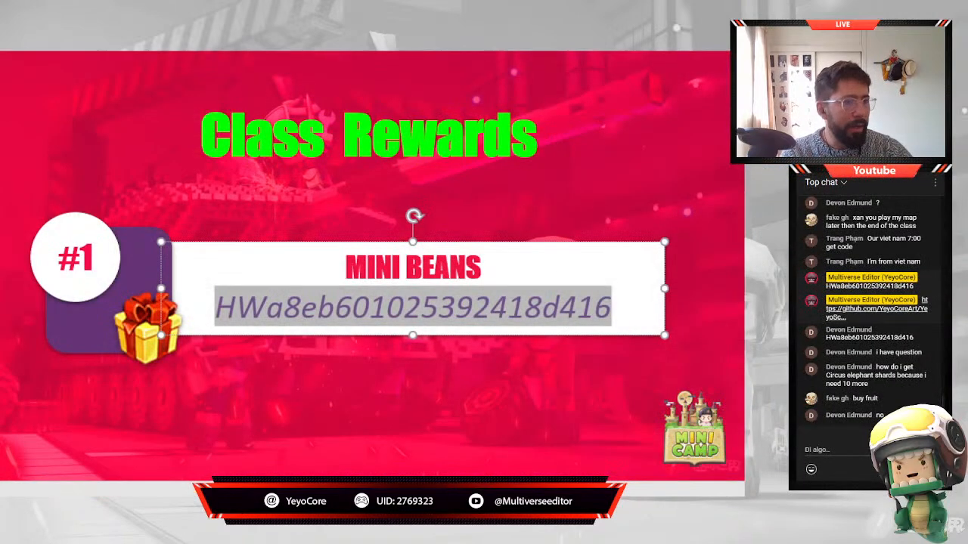
Advance to the 'Basic system triggers – General' slide.
key(Page_Down)
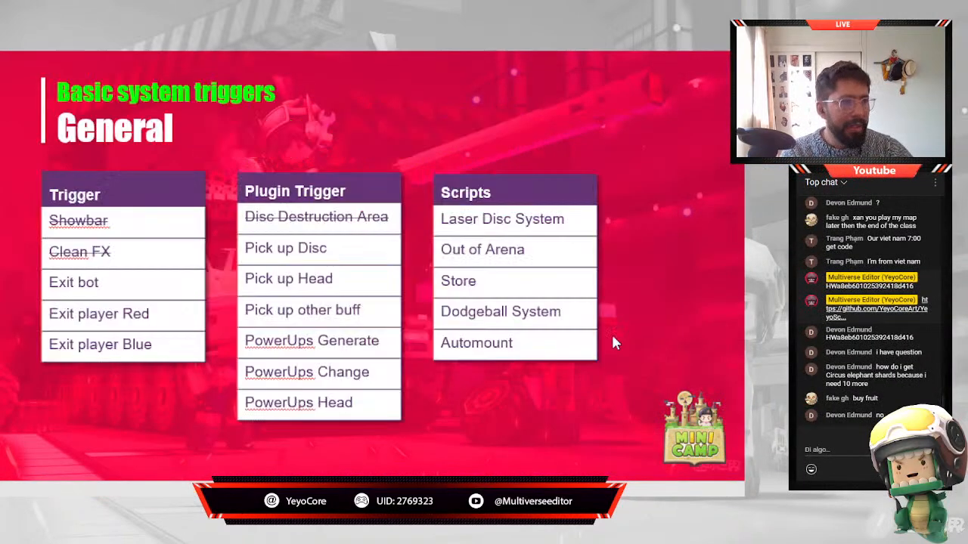
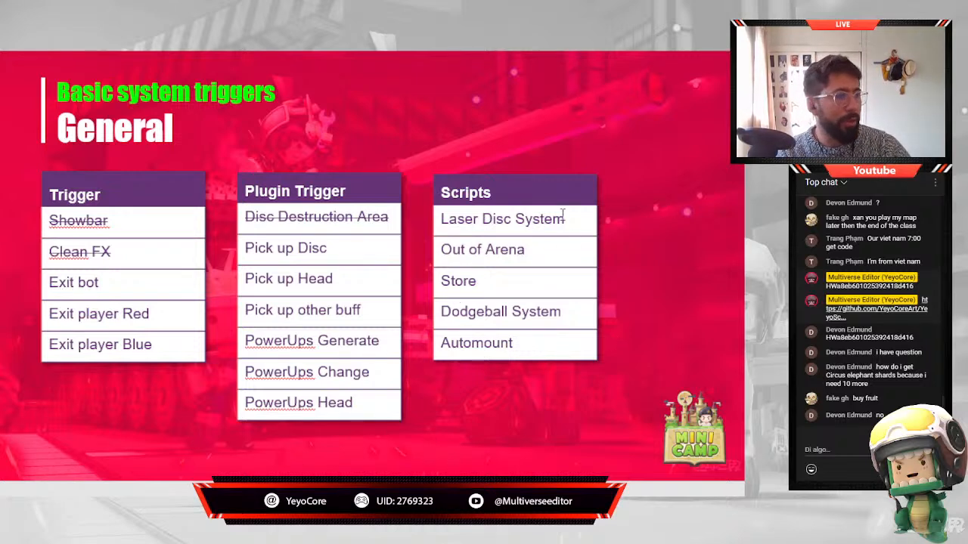
Highlight the Laser Disc System and Dodgeball System entries in the notes.
drag(564, 219, 430, 228)
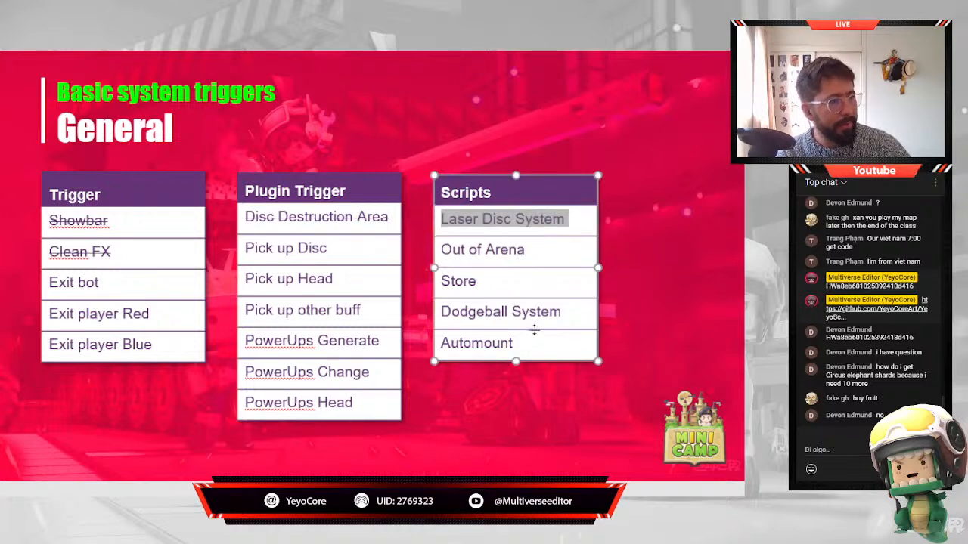
drag(566, 312, 449, 313)
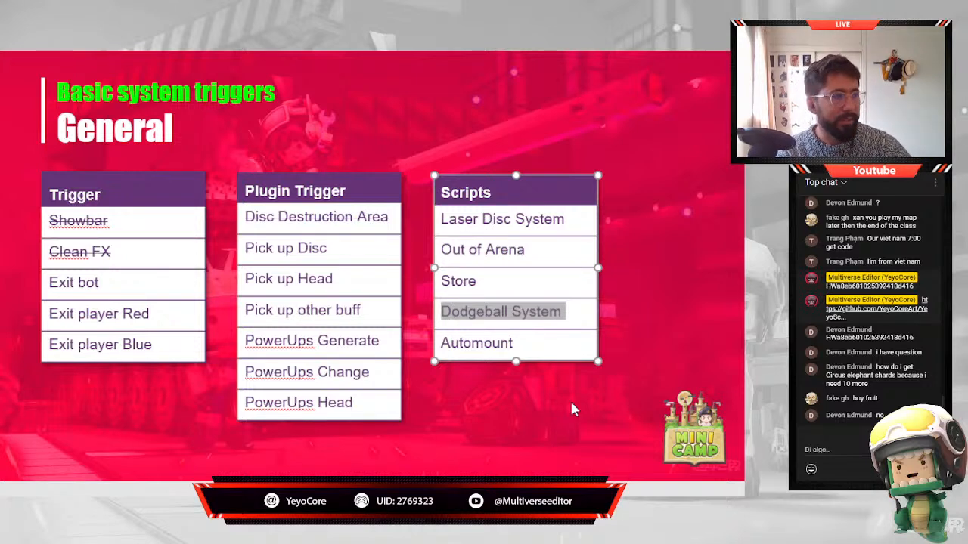
click(493, 219)
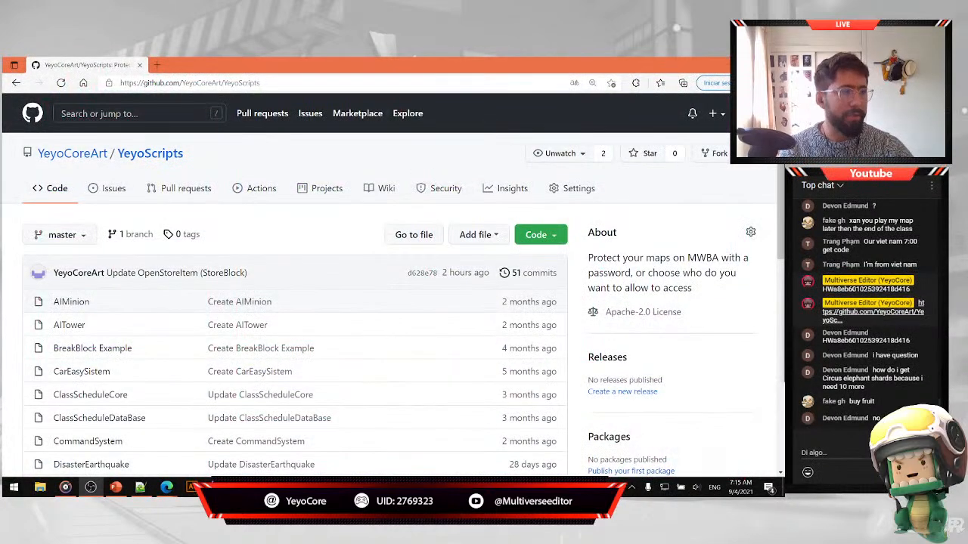
Open the PVPDisc script file in the YeyoScripts GitHub repository.
drag(456, 340, 308, 235)
click(308, 236)
scroll(292, 371, down, 3)
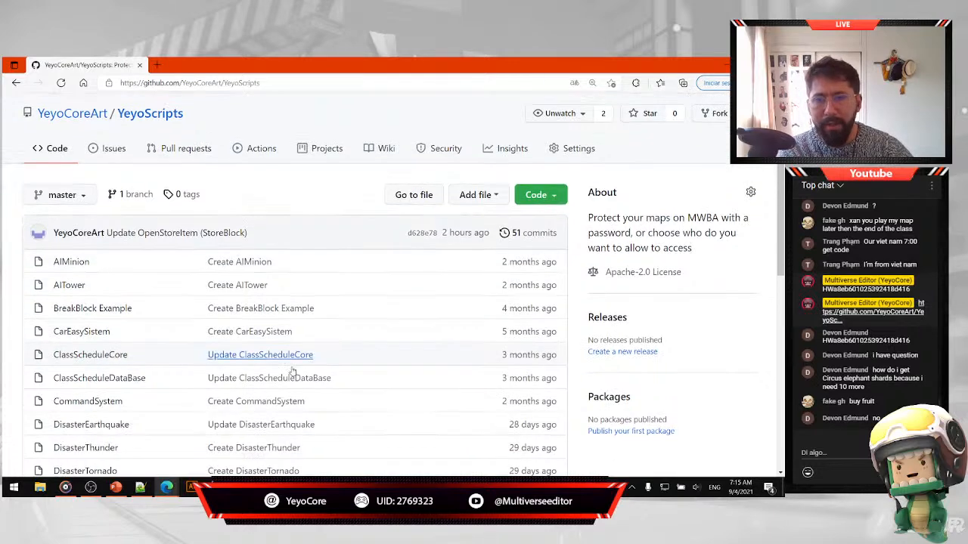
scroll(204, 378, up, 2)
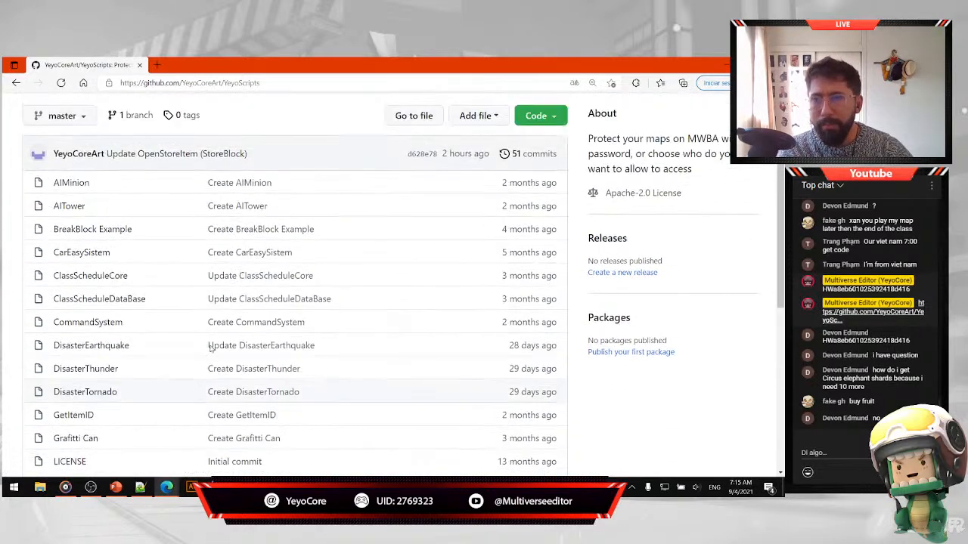
click(252, 82)
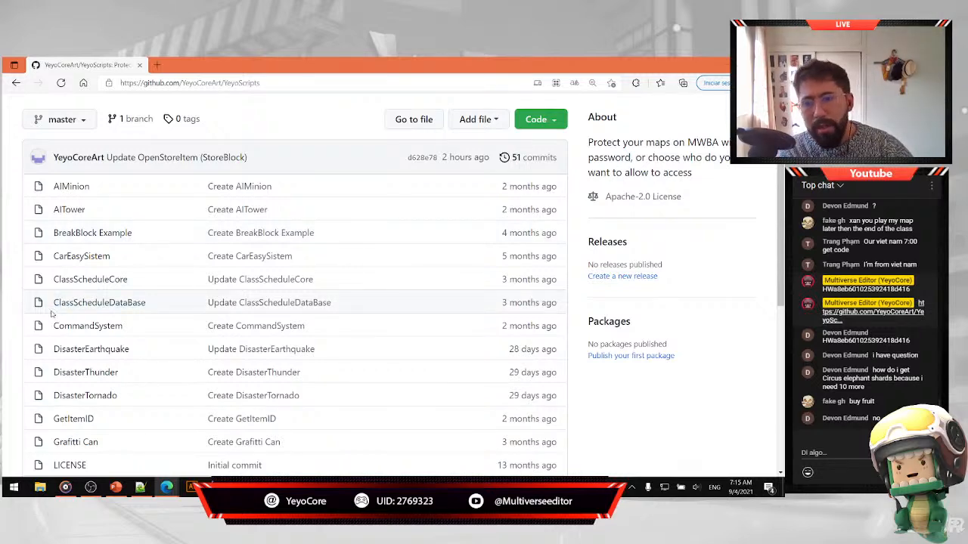
scroll(92, 333, down, 3)
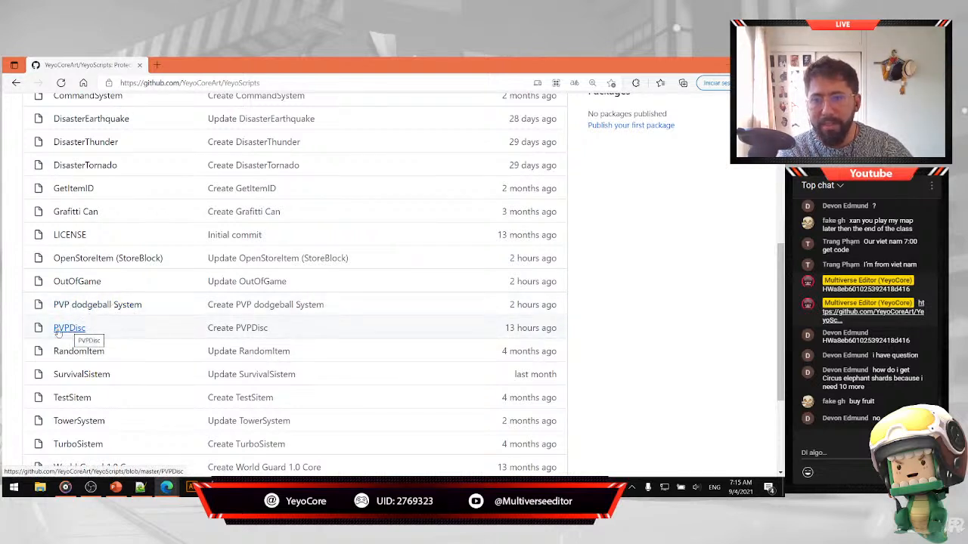
click(69, 328)
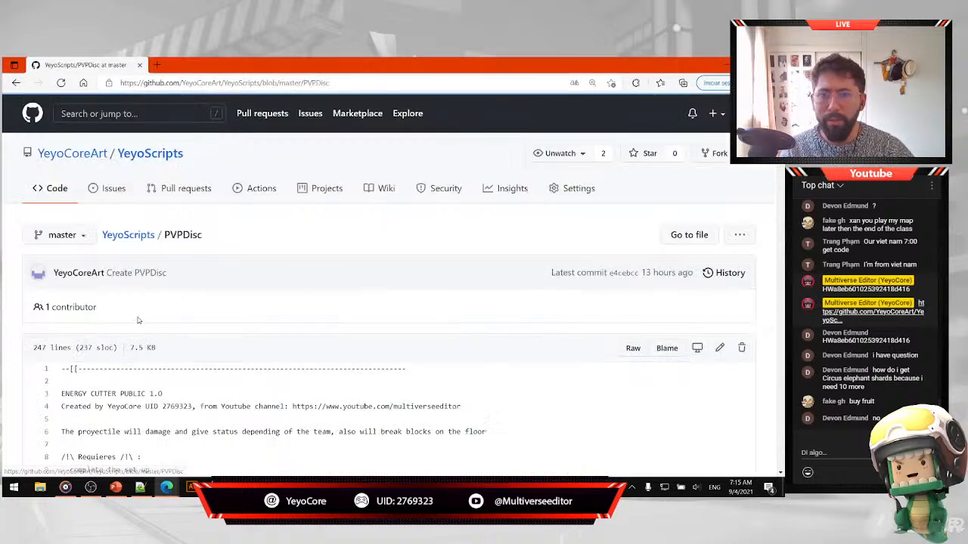
Select and copy all of PVPDisc's code, then minimize the browser.
scroll(224, 372, down, 5)
scroll(224, 372, down, 6)
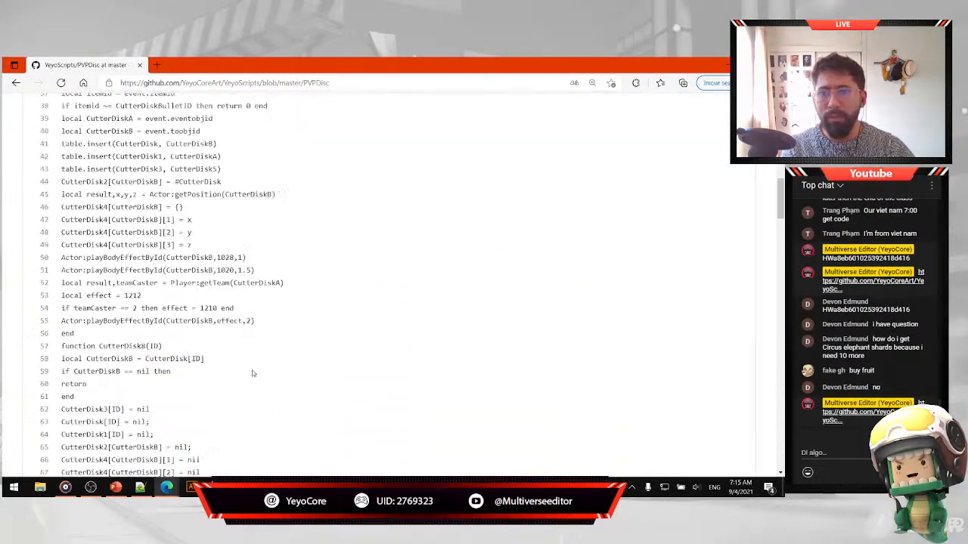
scroll(227, 356, up, 9)
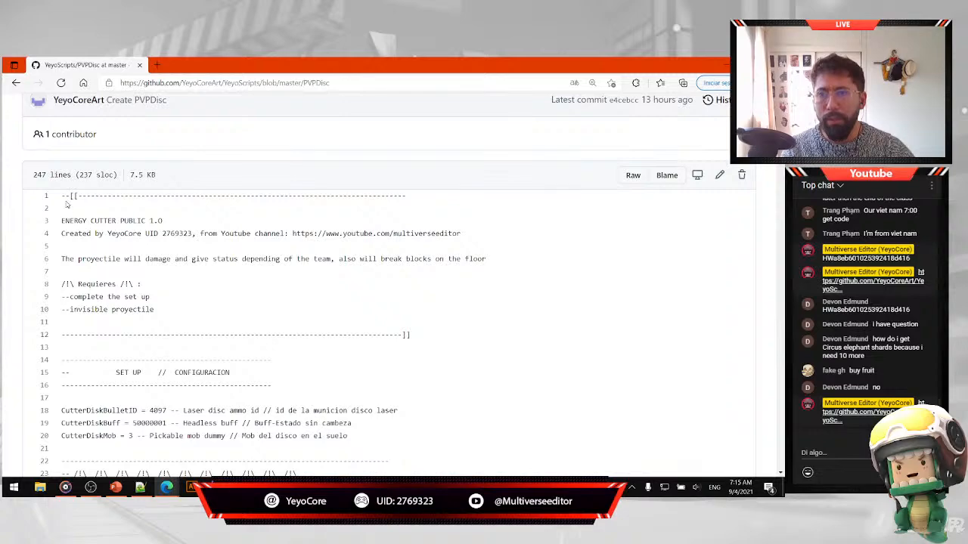
drag(63, 196, 363, 375)
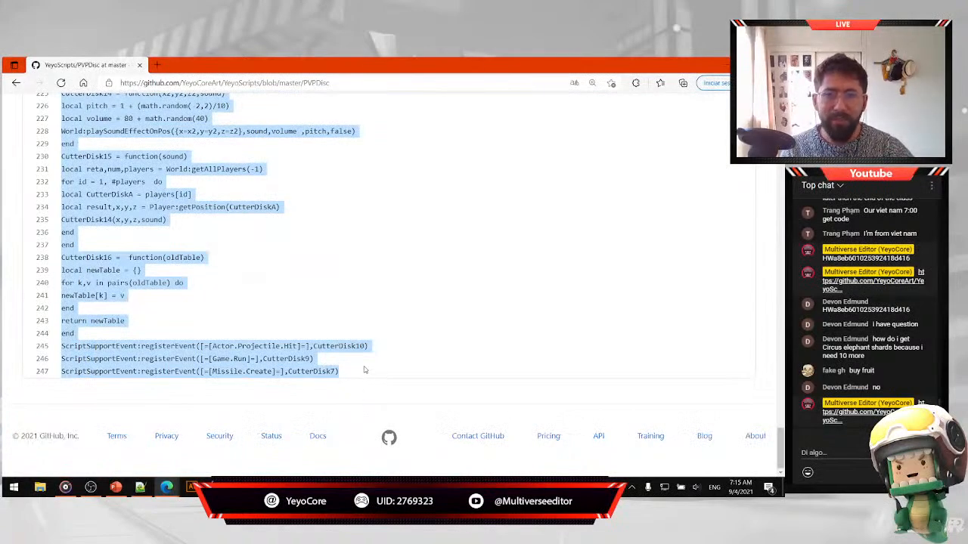
drag(156, 417, 336, 461)
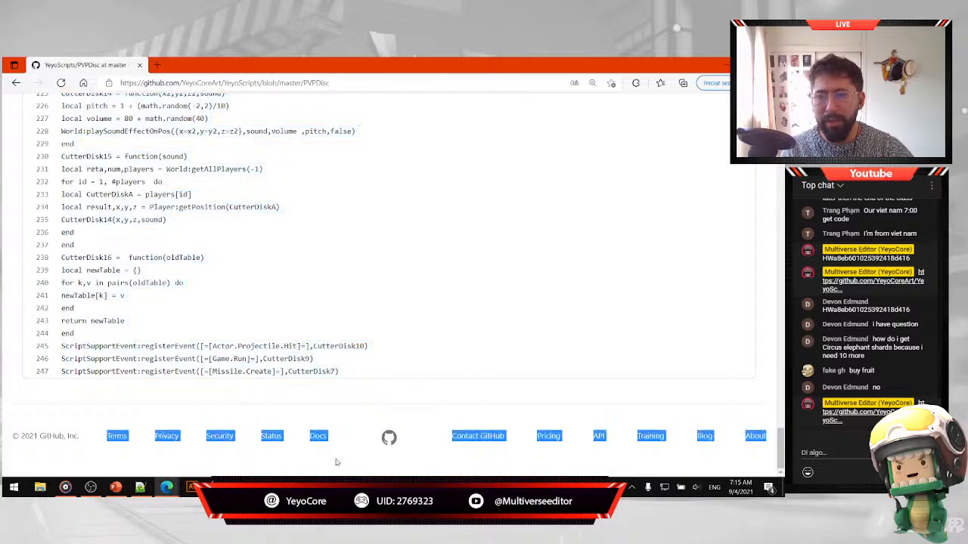
scroll(341, 389, up, 9)
scroll(341, 389, up, 20)
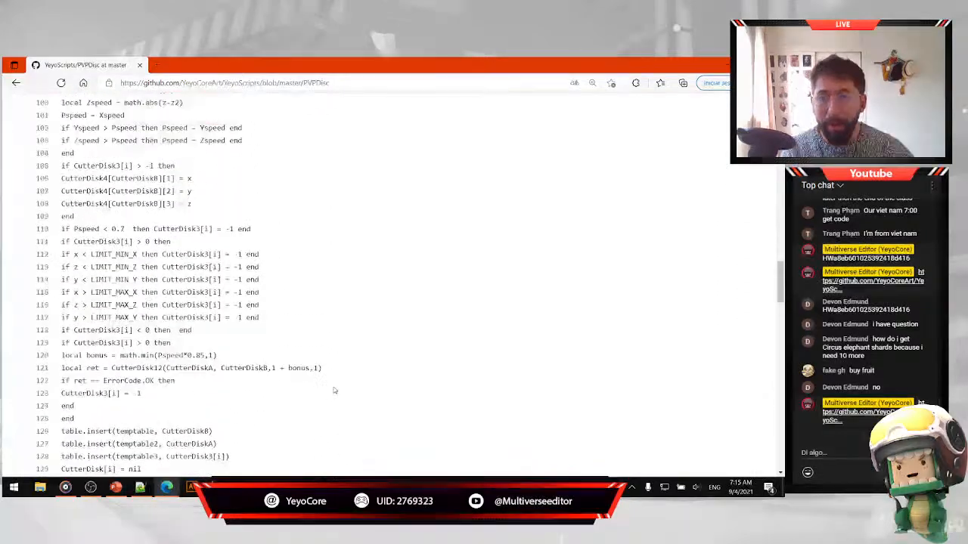
scroll(329, 390, up, 10)
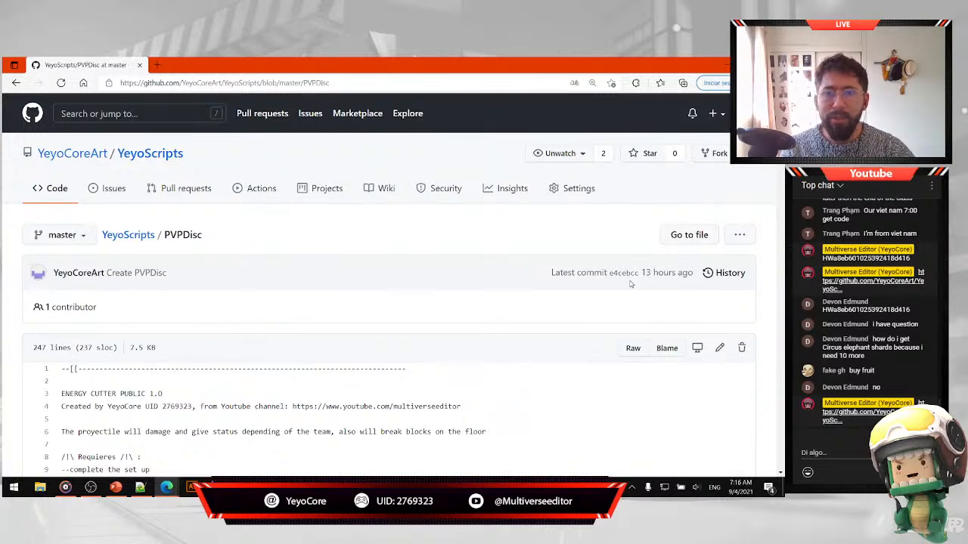
click(722, 68)
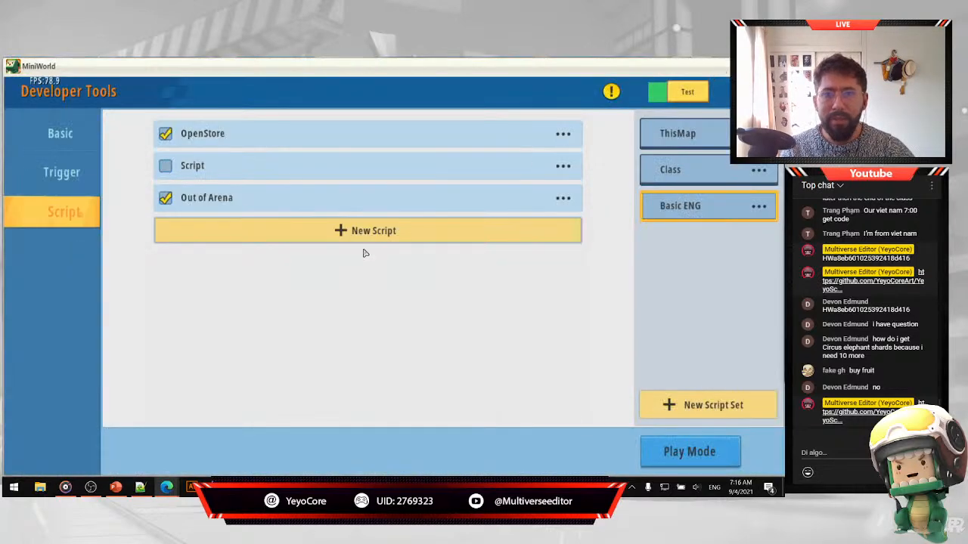
Create a new empty script containing the pasted laser disc code.
click(344, 231)
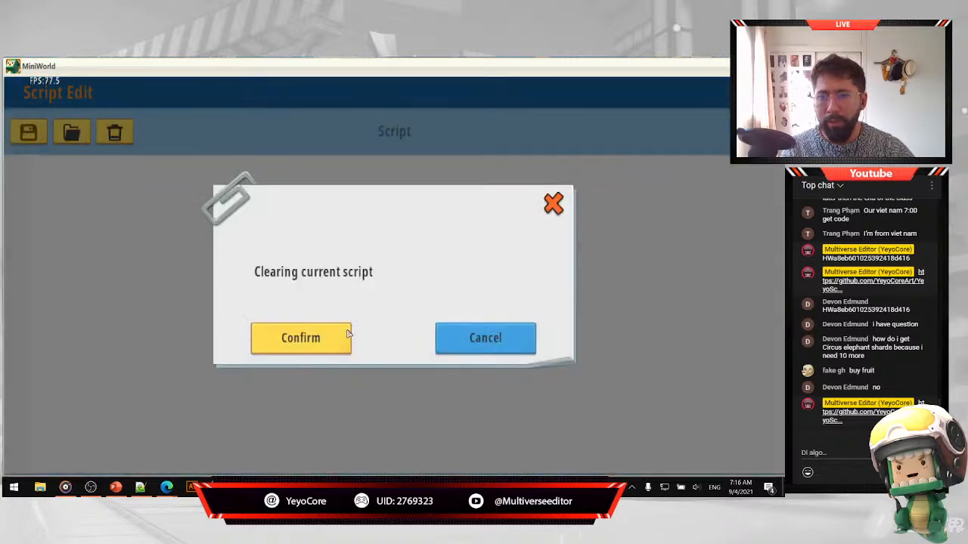
click(347, 334)
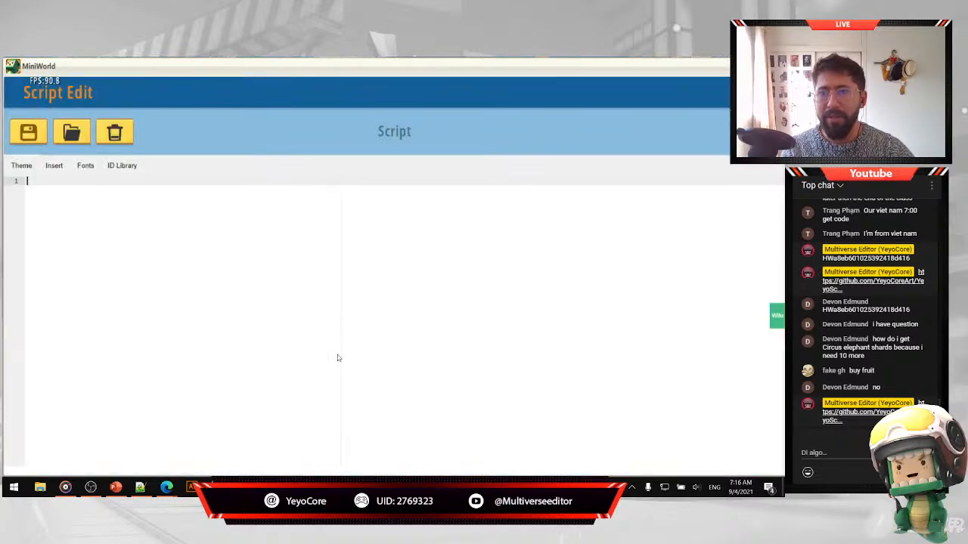
key(ctrl+v)
scroll(177, 338, up, 20)
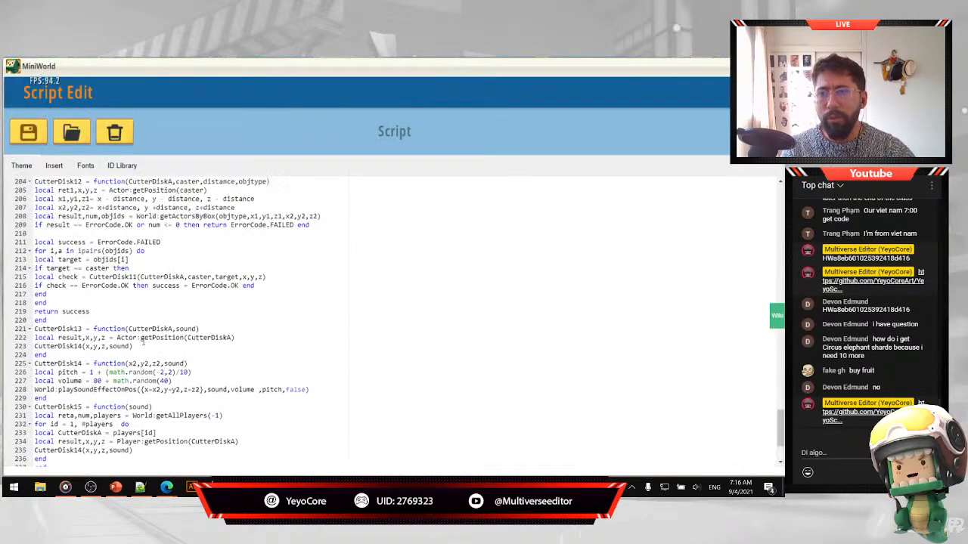
scroll(177, 339, up, 20)
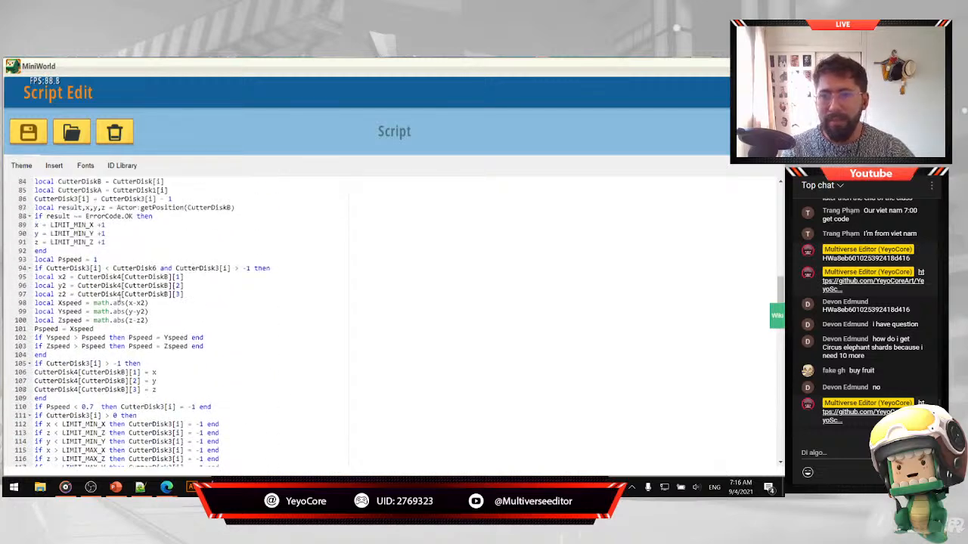
key(Escape)
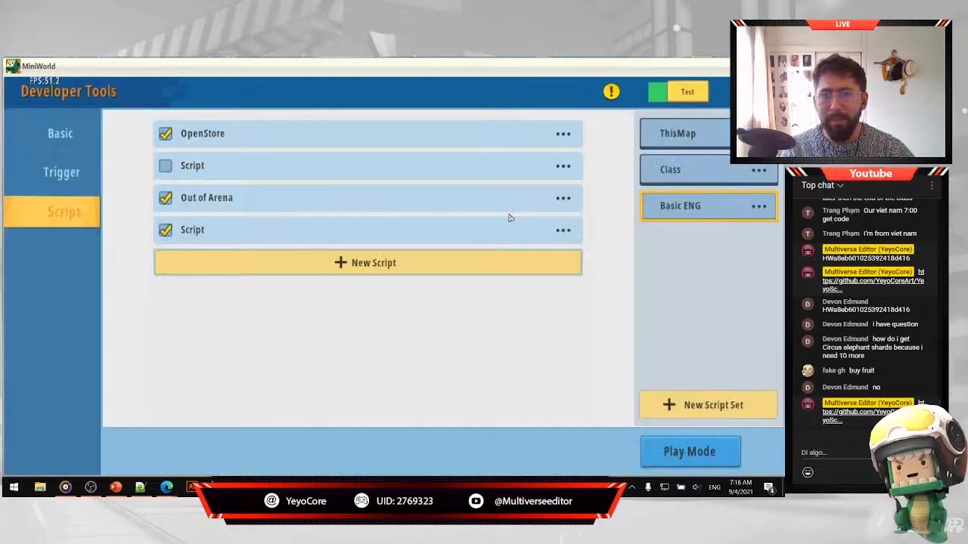
Rename the new script to LaserCuter.
click(561, 232)
click(531, 174)
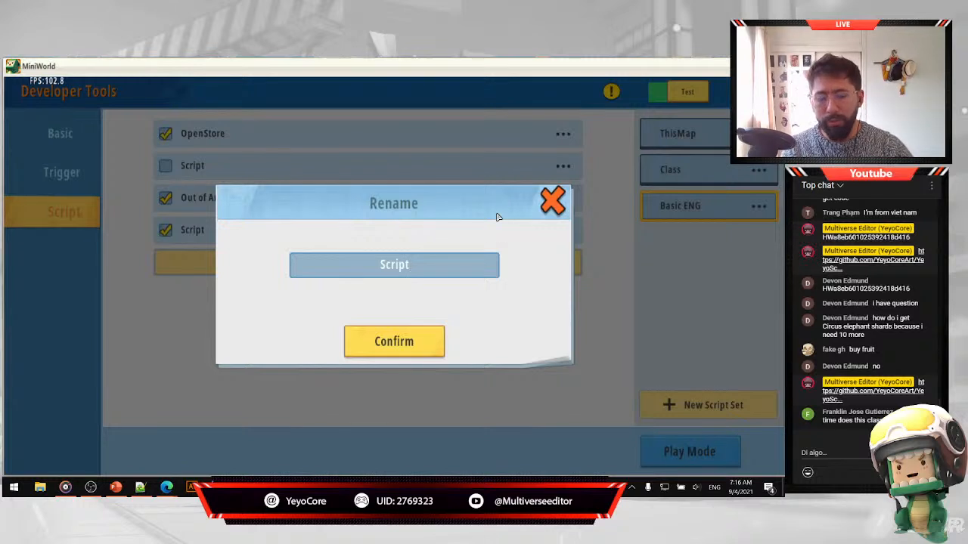
key(BackSpace)
key(BackSpace)
key(BackSpace)
key(BackSpace)
key(BackSpace)
key(BackSpace)
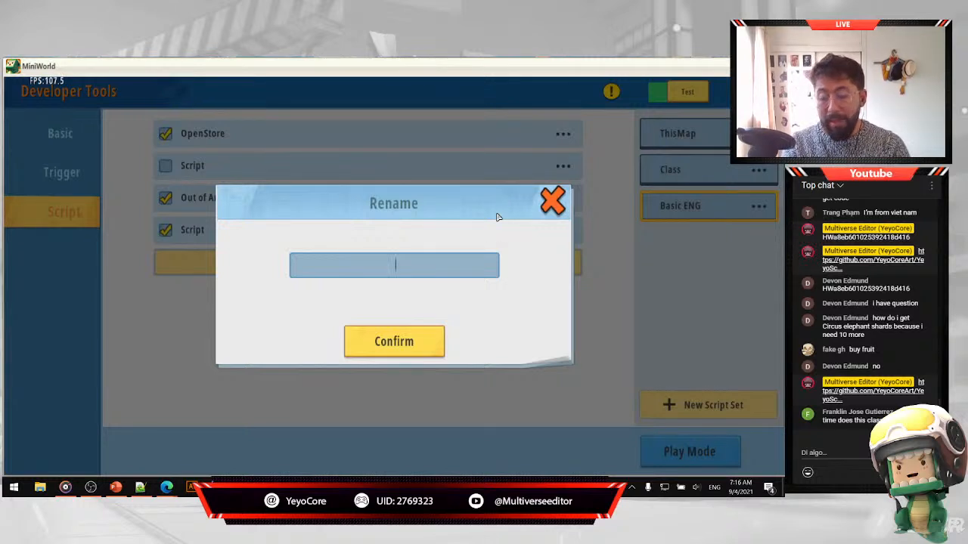
text(SC)
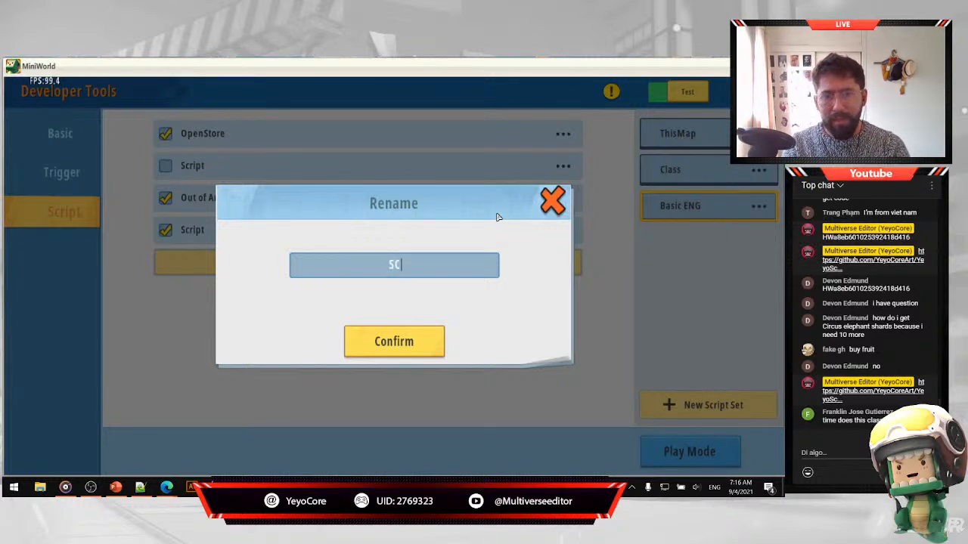
text(R)
key(BackSpace)
key(BackSpace)
key(BackSpace)
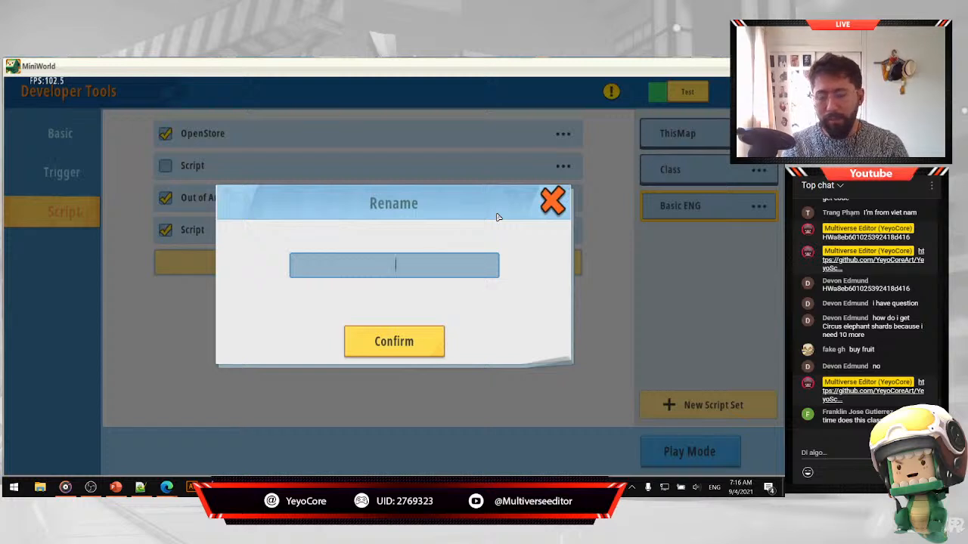
text(Laser)
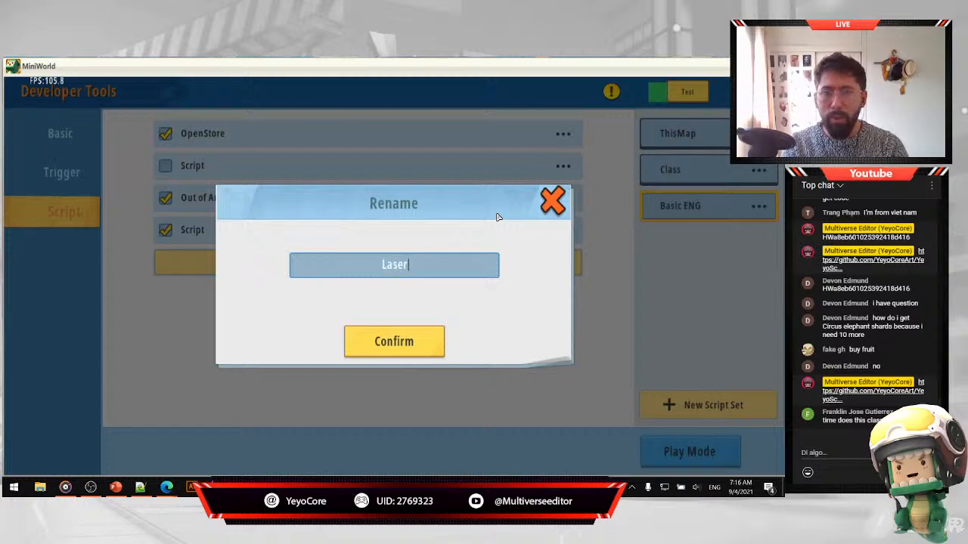
text(Cuter)
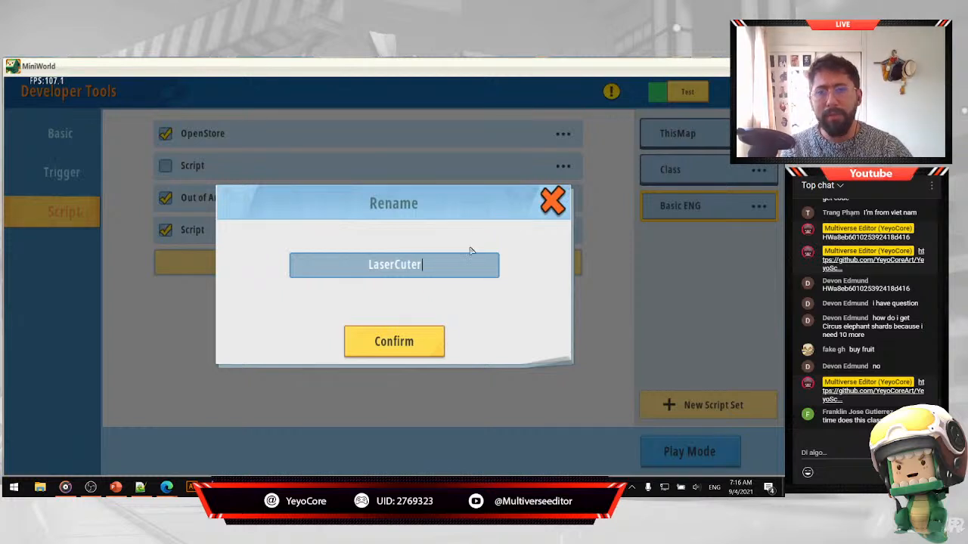
click(401, 340)
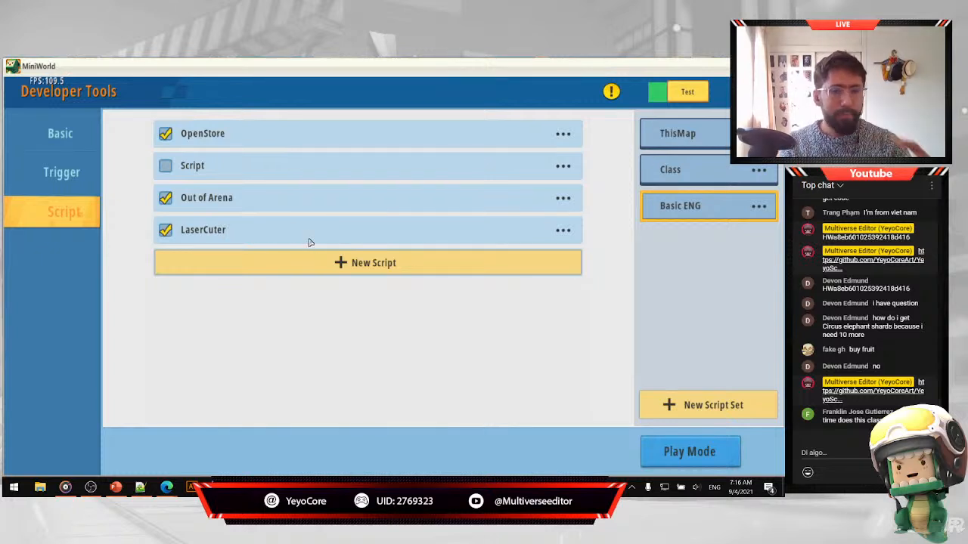
click(141, 489)
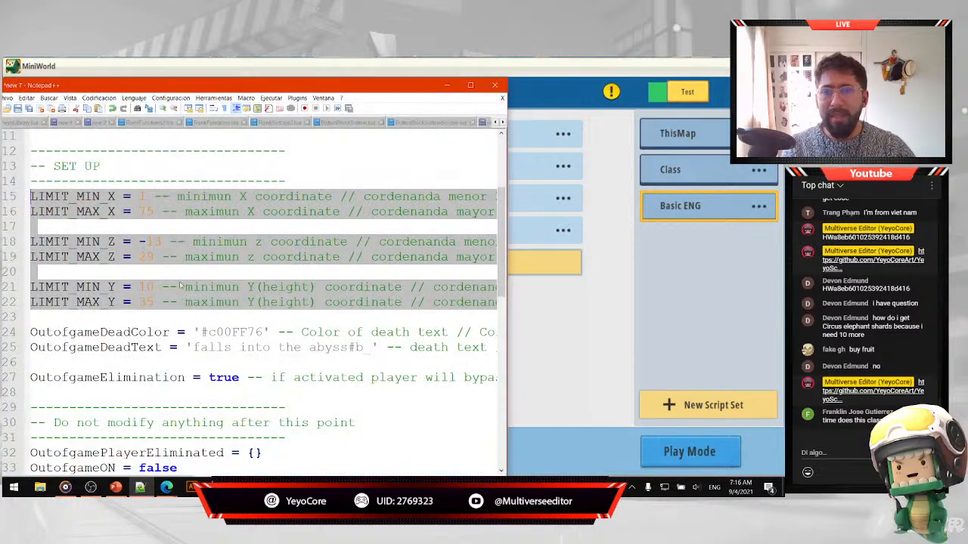
Paste the laser disc code into a maximized Notepad++ and inspect set-up lines 14–20.
click(470, 84)
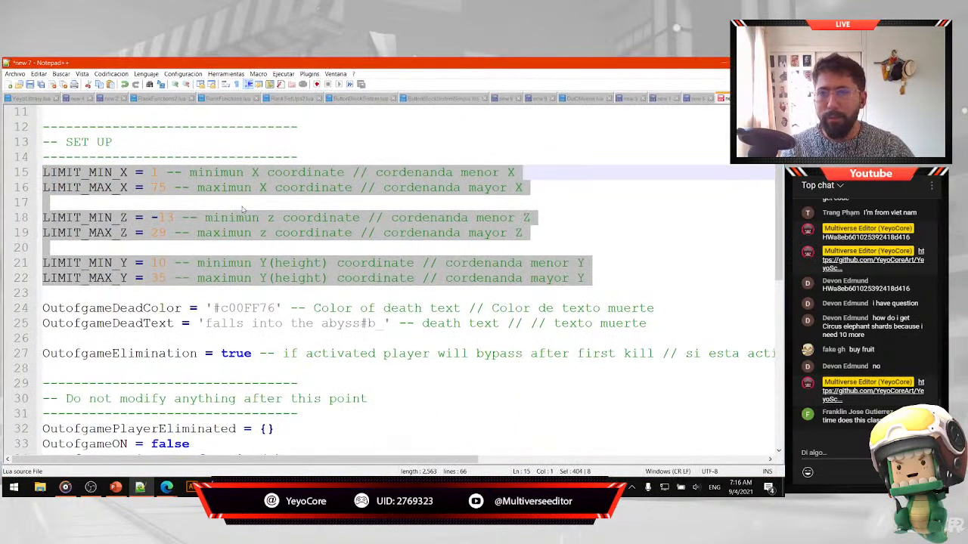
key(ctrl+a)
key(ctrl+v)
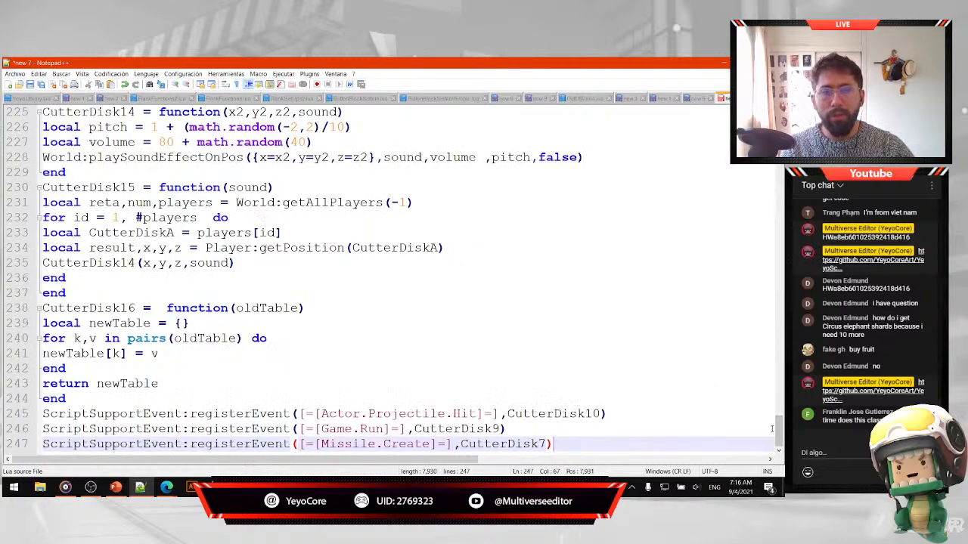
drag(781, 440, 647, 143)
scroll(469, 257, down, 1)
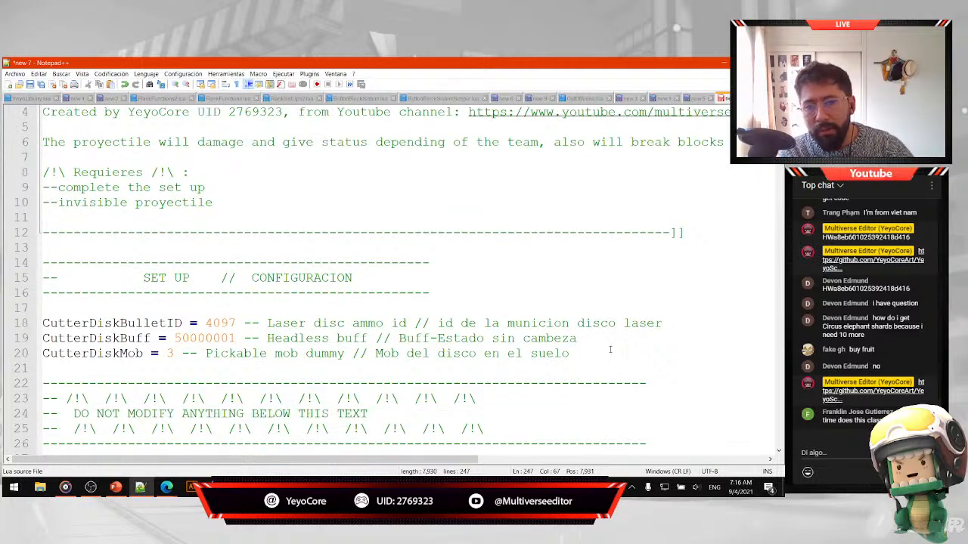
drag(610, 349, 17, 266)
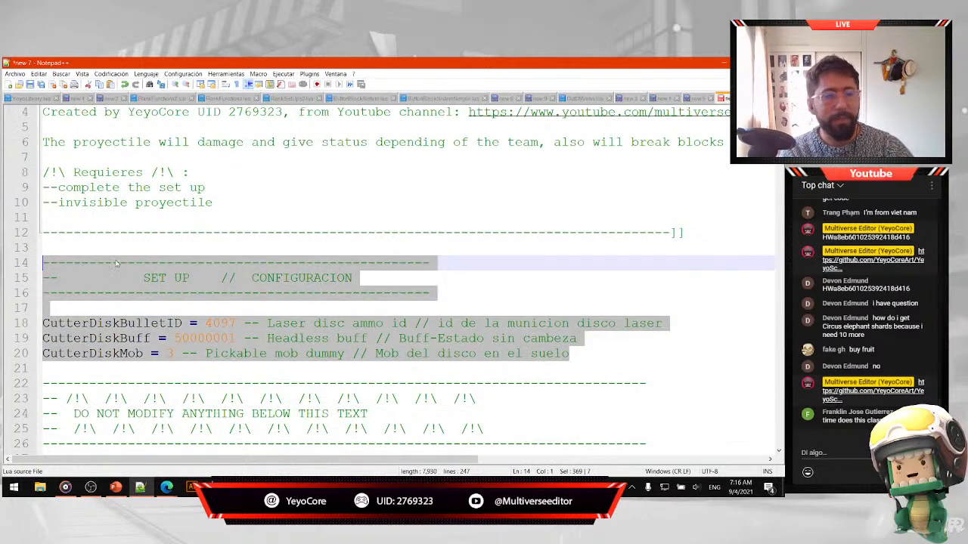
scroll(281, 282, down, 4)
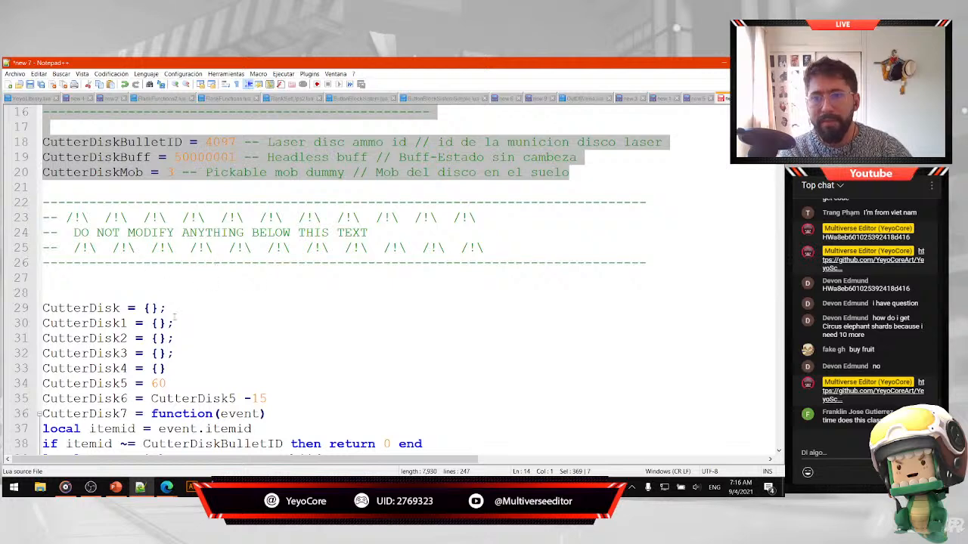
scroll(373, 345, down, 6)
scroll(318, 348, up, 11)
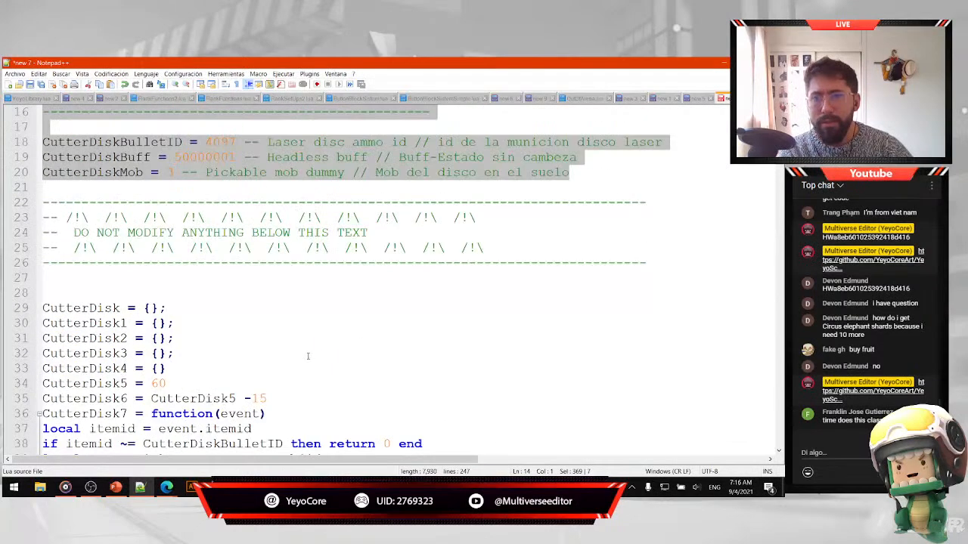
click(252, 339)
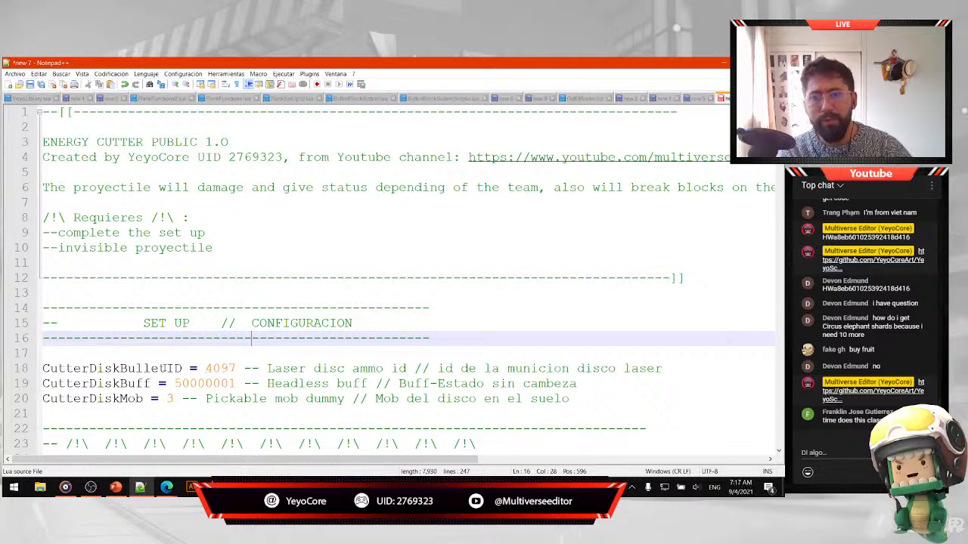
Review CutterDiskBulletID 4097, CutterDiskBuff 50000001 and CutterDiskMob 3.
double_click(220, 368)
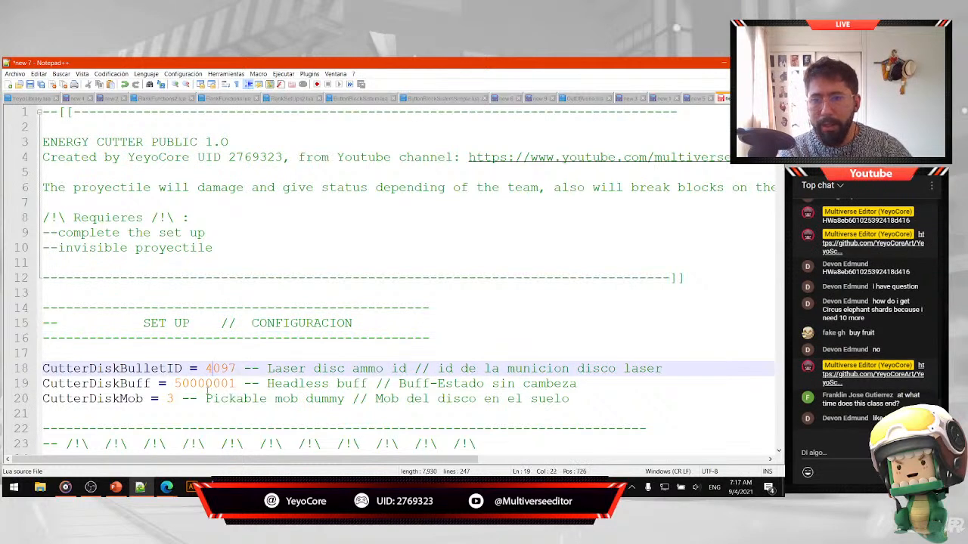
double_click(205, 383)
click(175, 398)
double_click(171, 398)
double_click(231, 368)
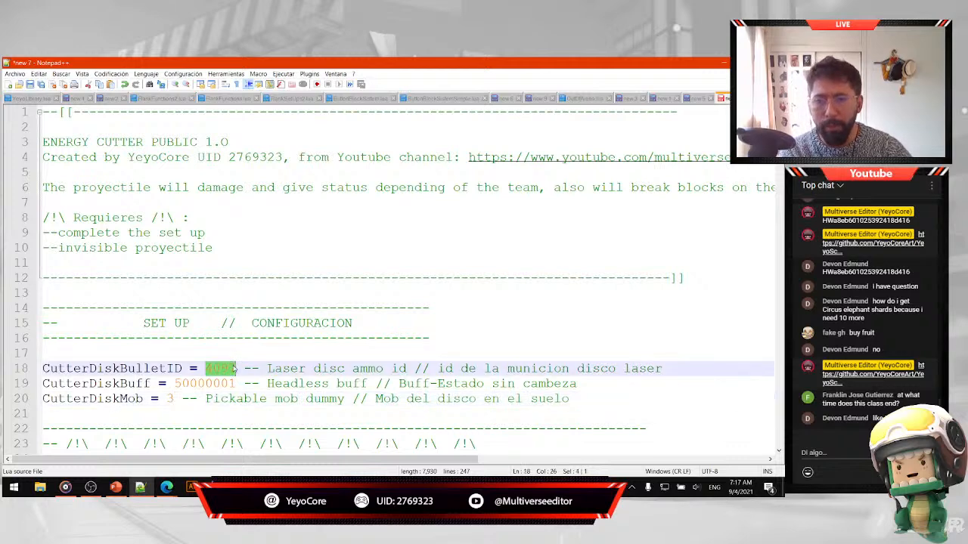
double_click(215, 384)
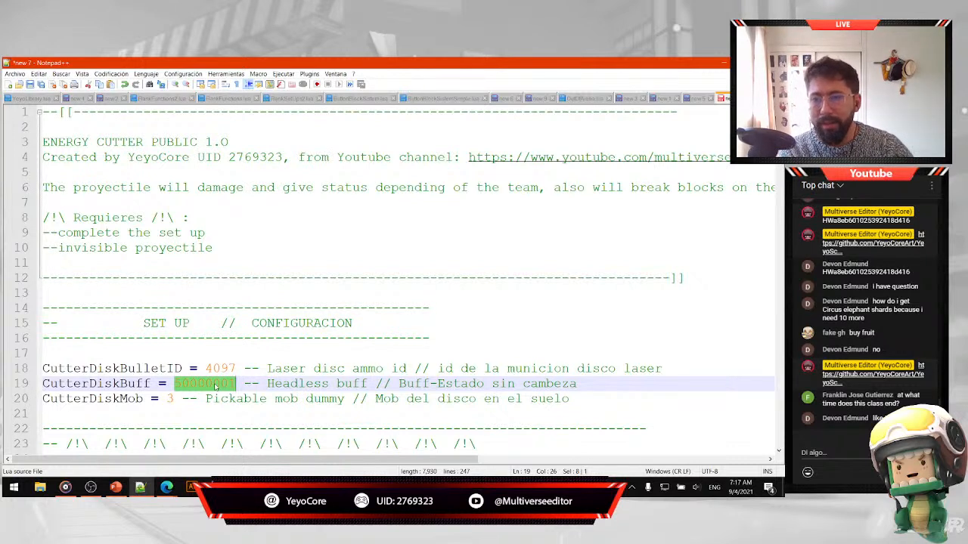
click(172, 400)
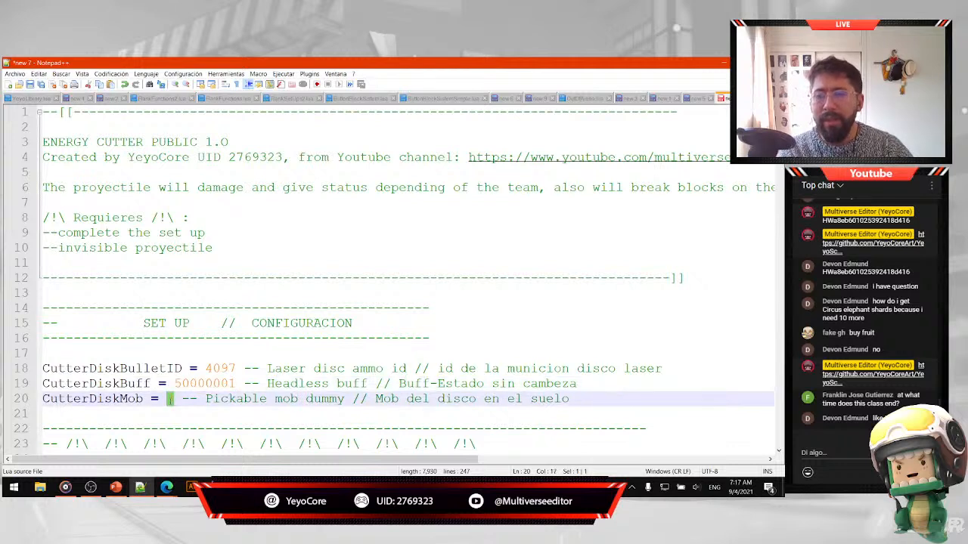
double_click(117, 399)
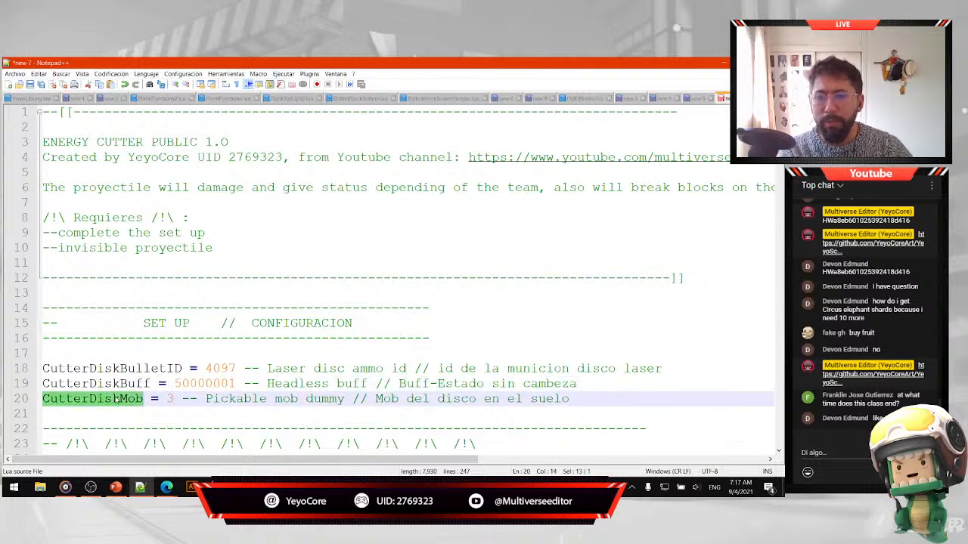
double_click(168, 398)
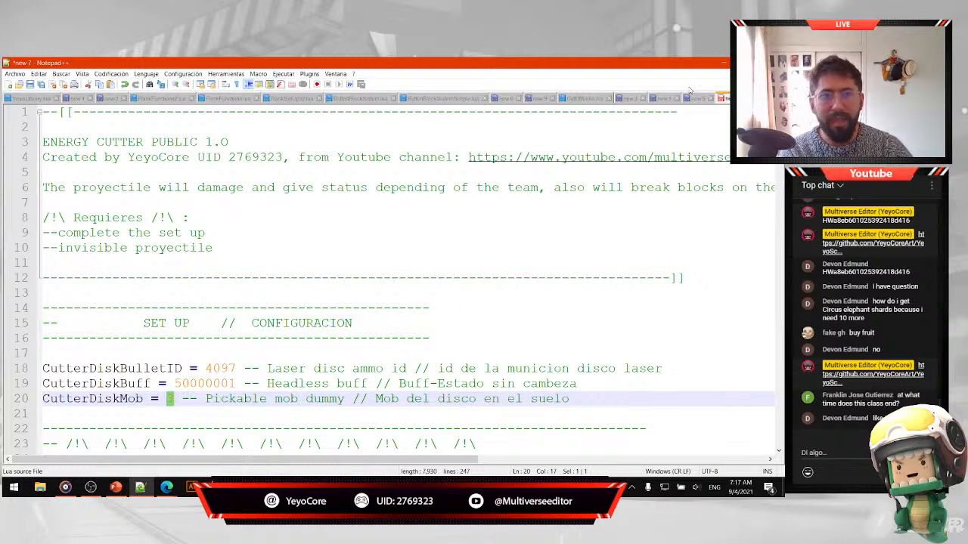
click(722, 64)
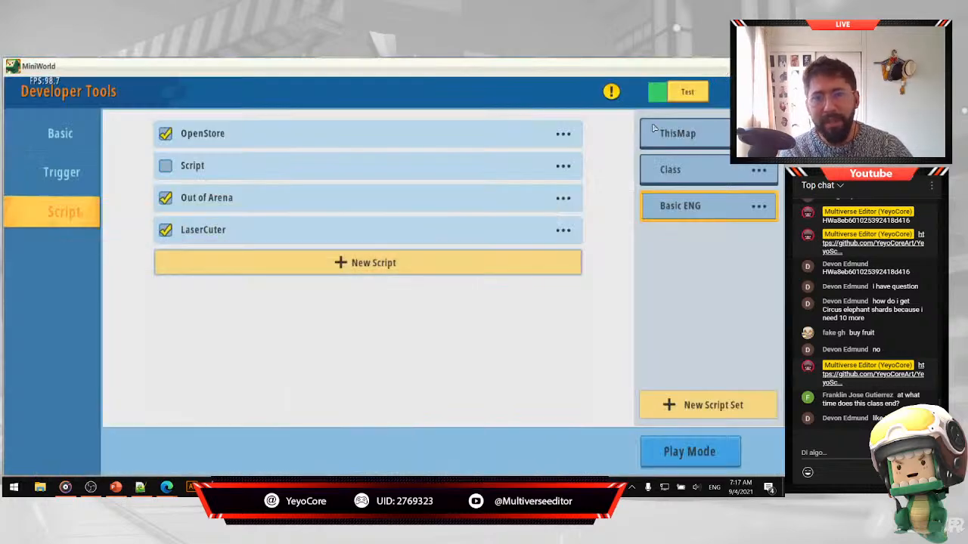
Open the LaserCuter script and enlarge its code font.
click(270, 239)
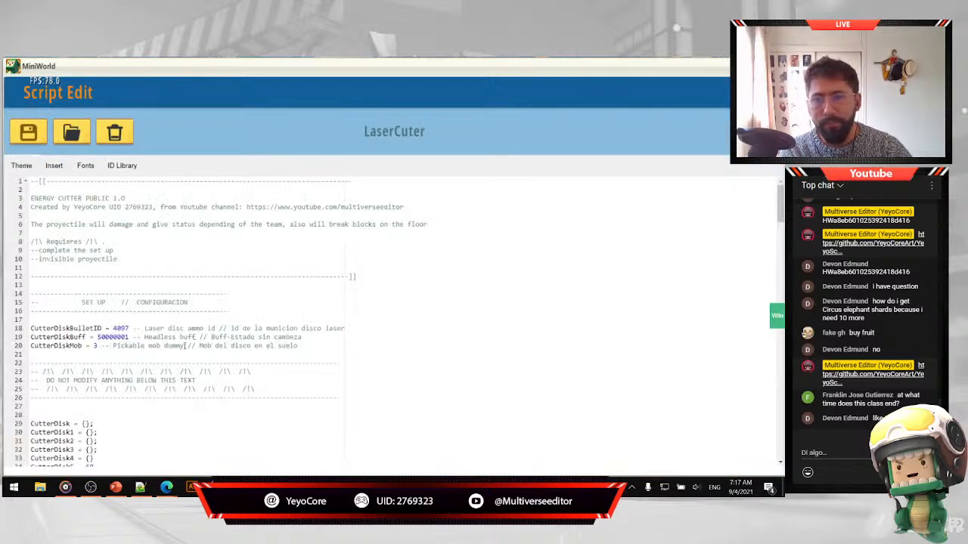
key(ctrl+End)
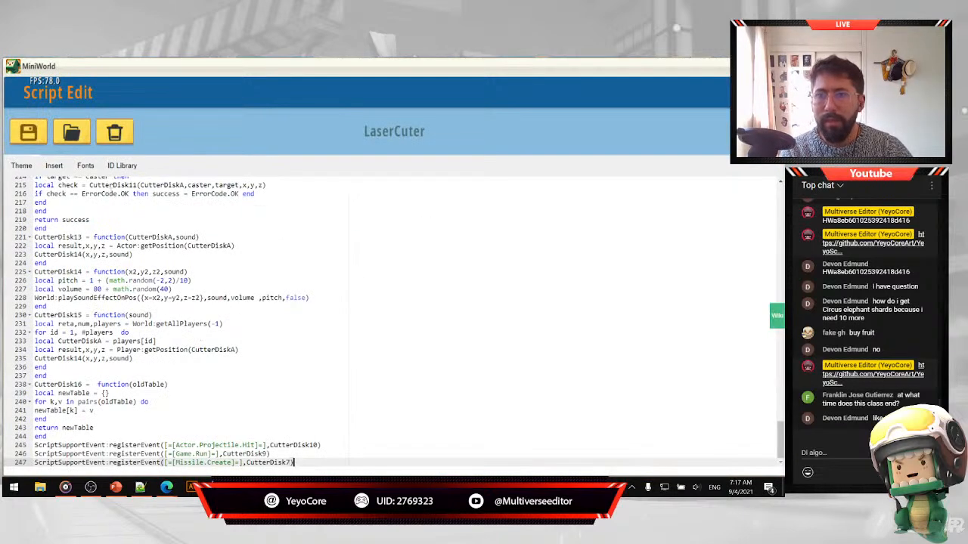
click(54, 165)
click(89, 166)
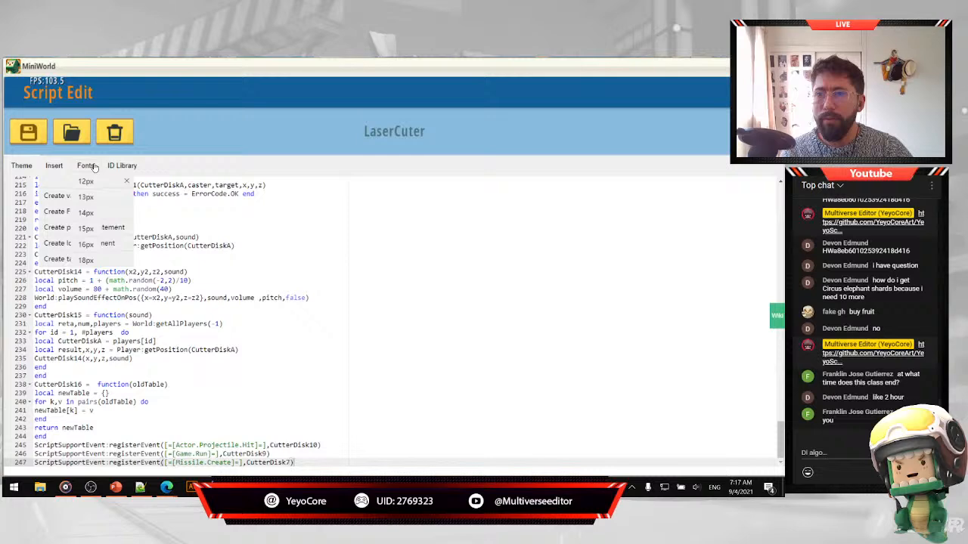
click(86, 244)
click(253, 308)
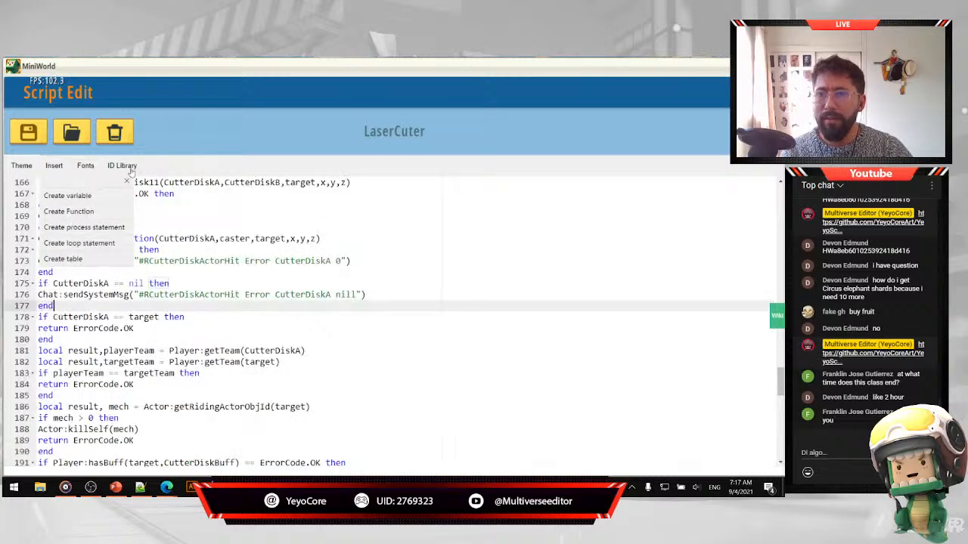
click(126, 182)
scroll(194, 308, up, 12)
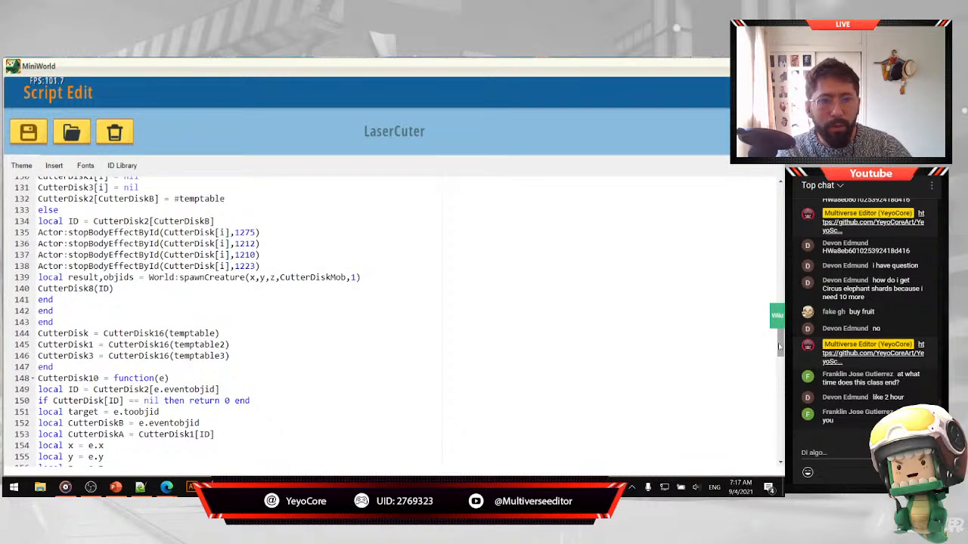
drag(779, 341, 780, 202)
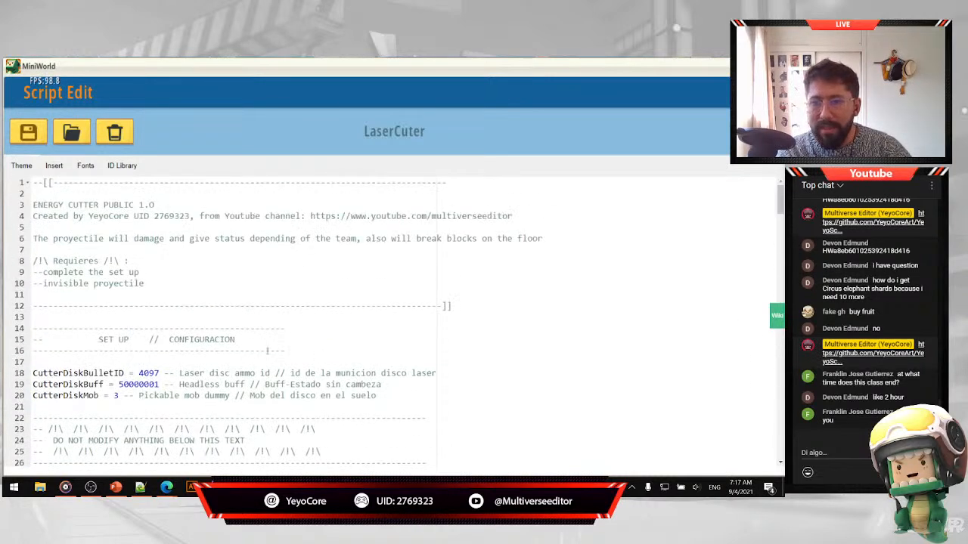
Erase the 4097 value from CutterDiskBulletID on line 18.
click(140, 373)
double_click(149, 373)
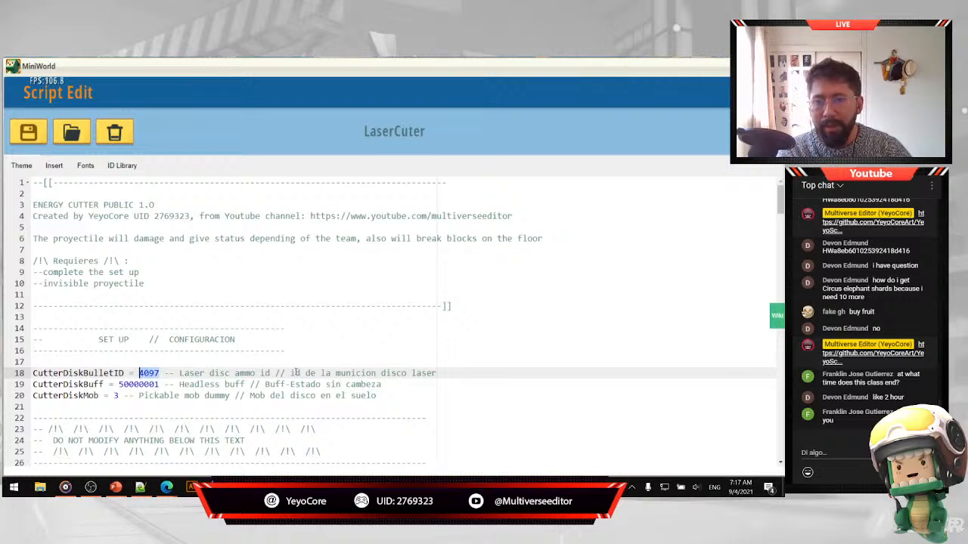
drag(274, 373, 180, 372)
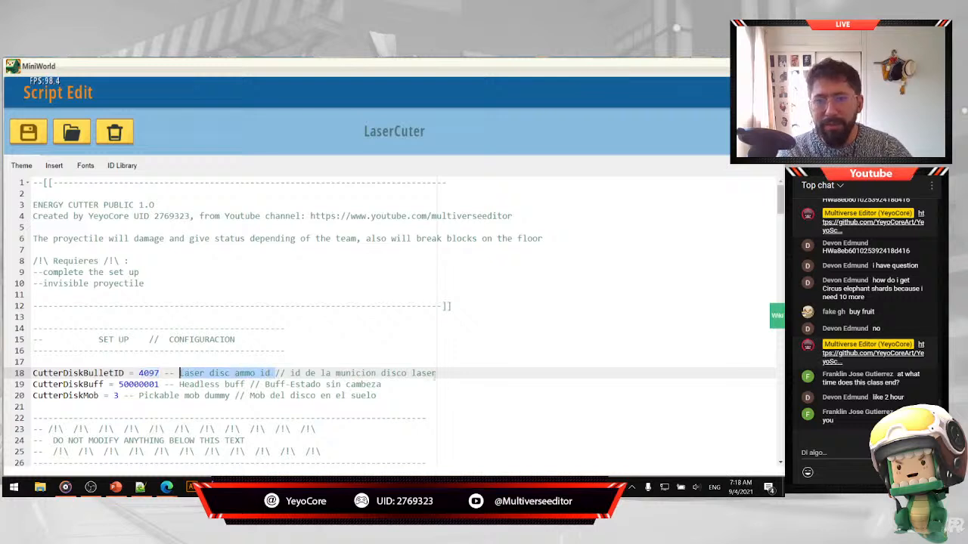
drag(437, 374, 290, 373)
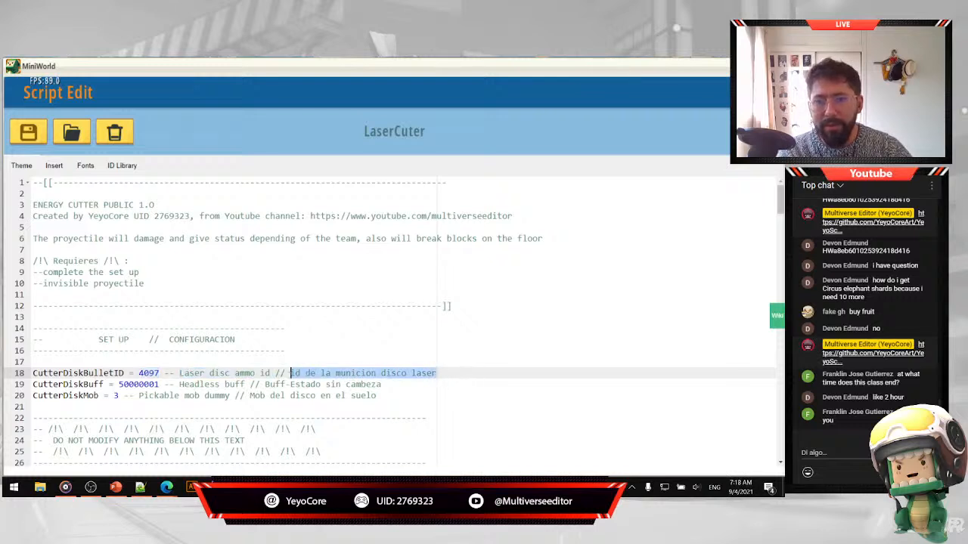
double_click(149, 373)
key(BackSpace)
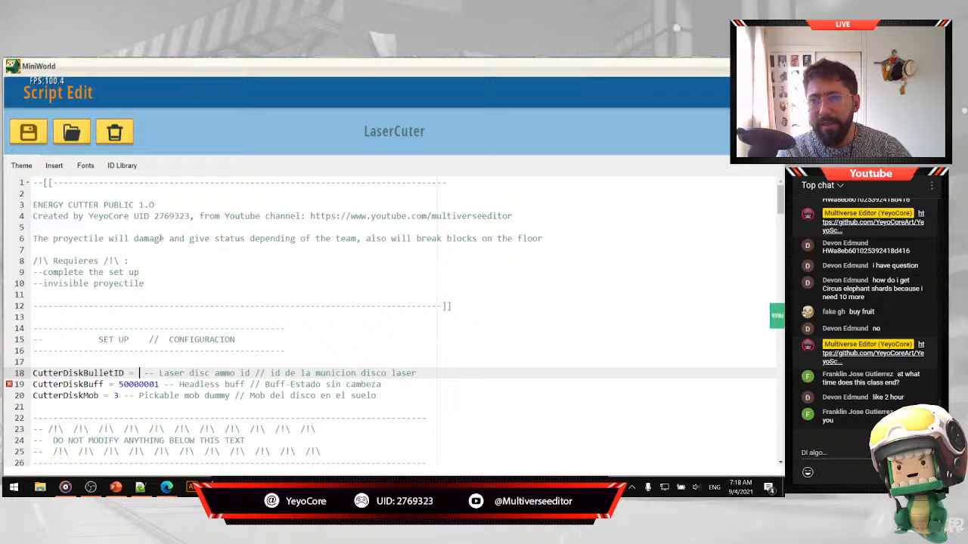
Insert the Laser Disc Ammunition projectile ID 4097 from the Item ID Library.
click(125, 166)
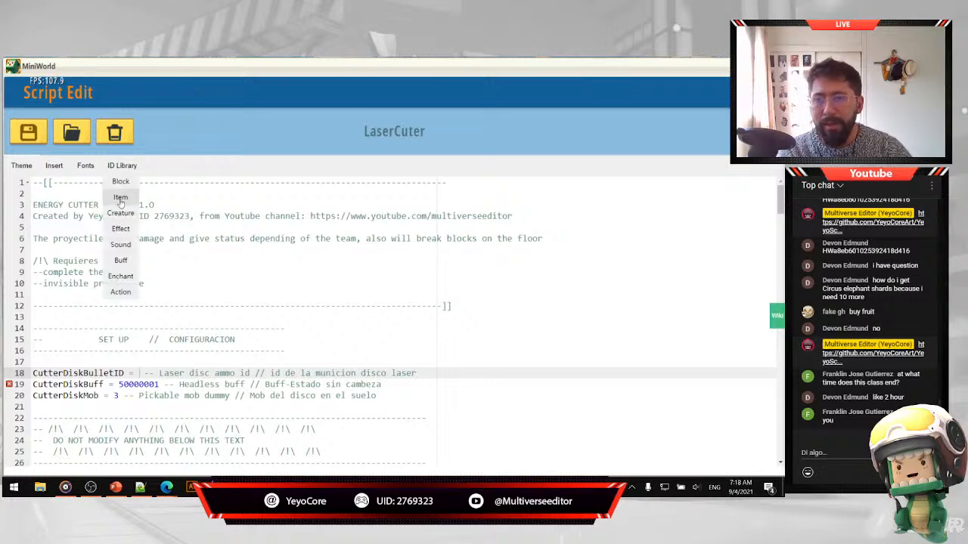
click(120, 197)
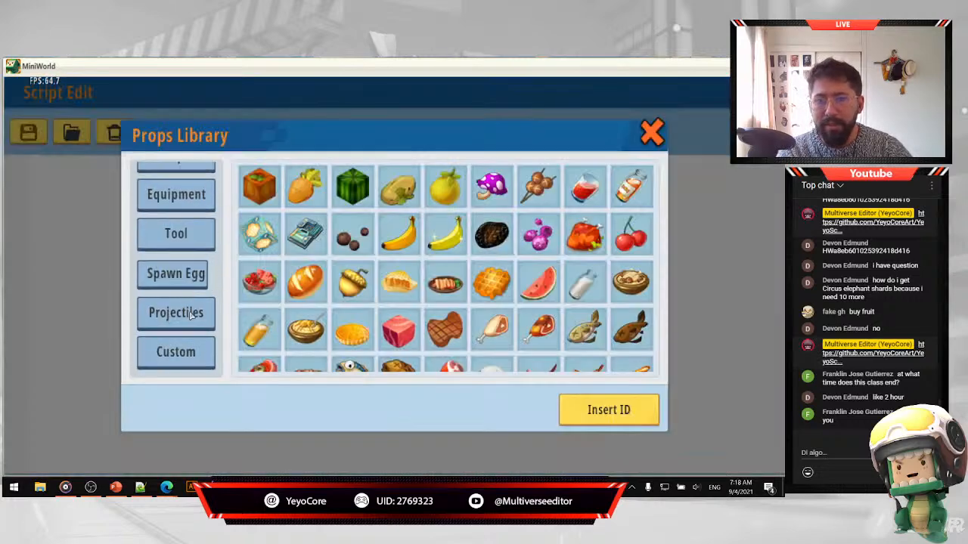
click(175, 313)
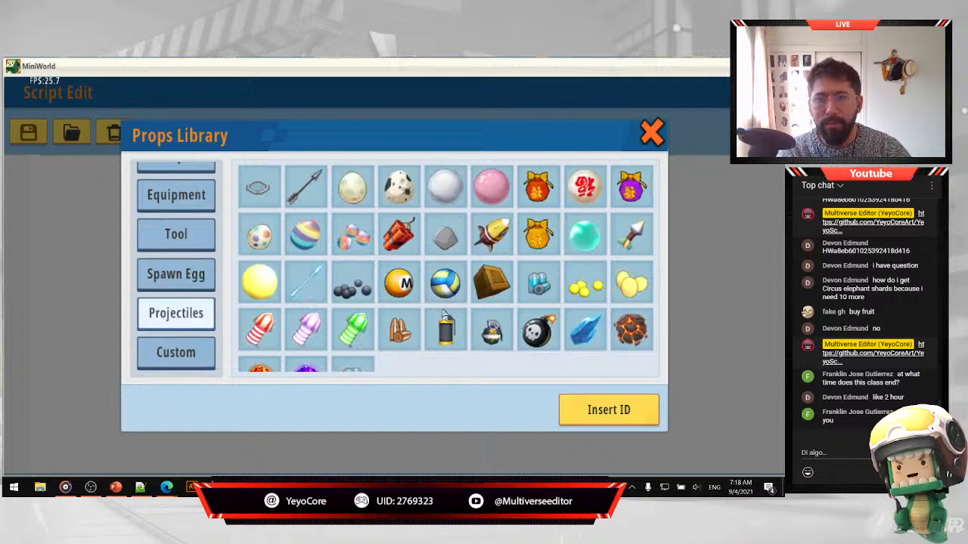
scroll(449, 323, down, 2)
scroll(449, 323, up, 2)
mouse_move(291, 229)
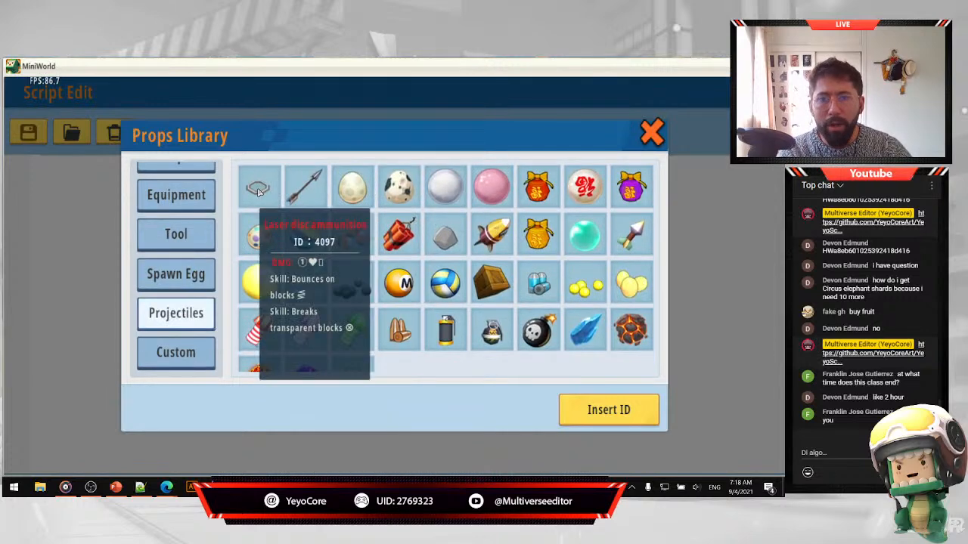
click(265, 198)
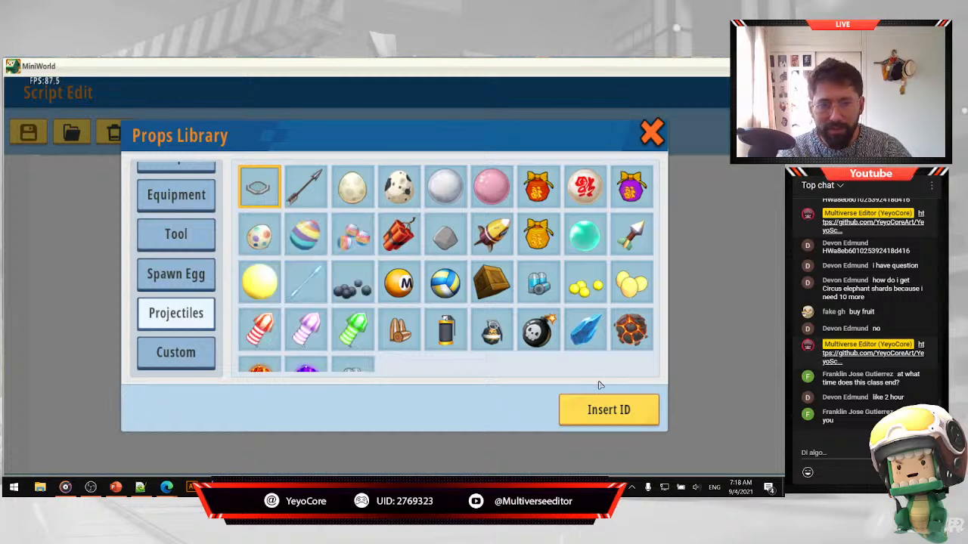
click(608, 410)
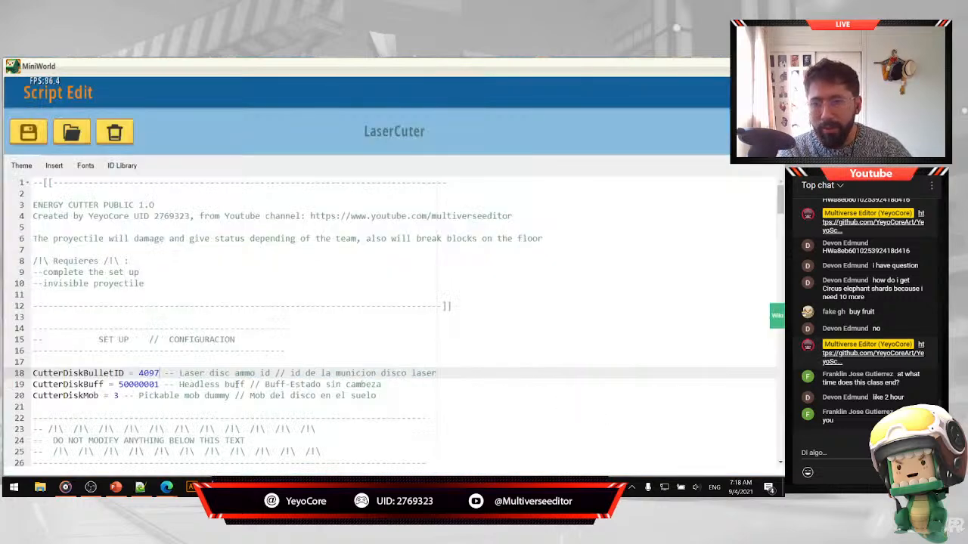
Select the CutterDiskBuff value 50000001 on line 19.
double_click(148, 385)
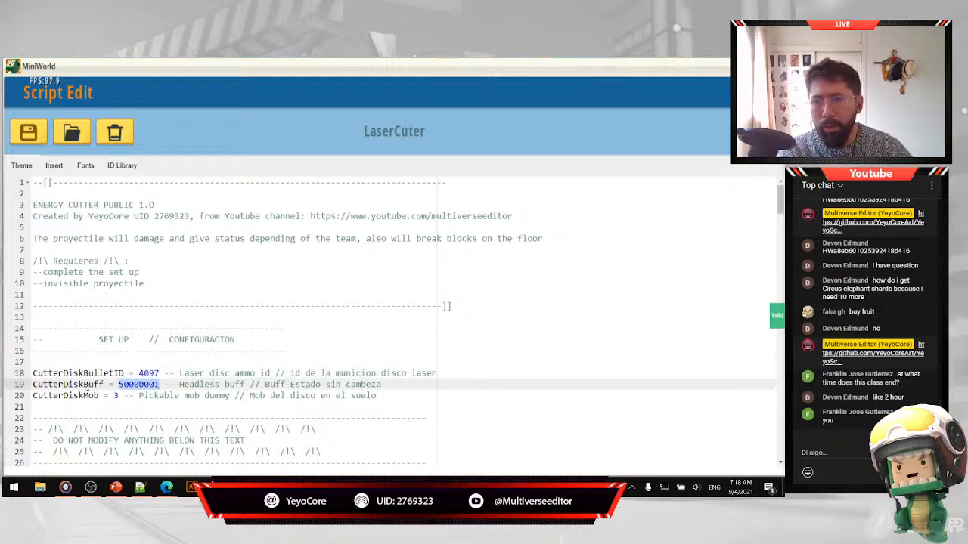
double_click(63, 385)
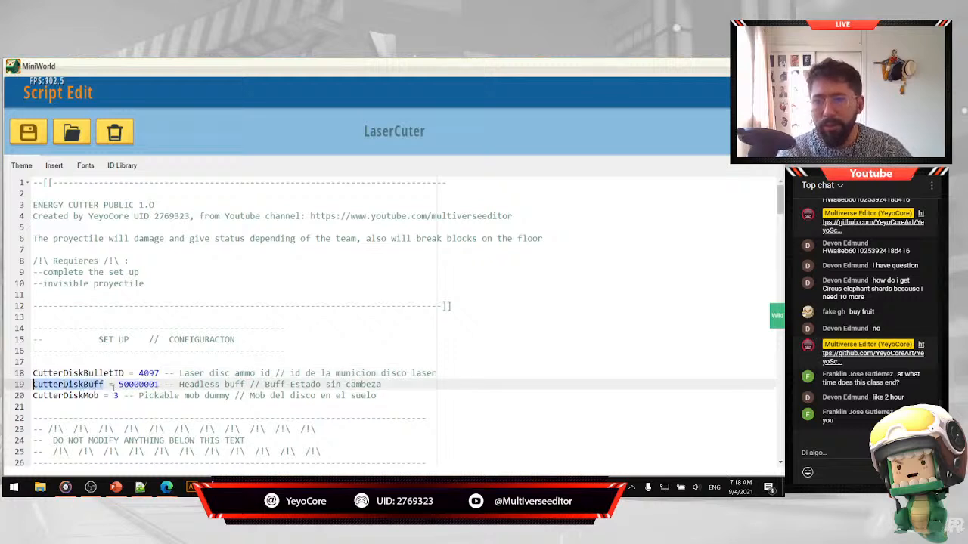
double_click(147, 385)
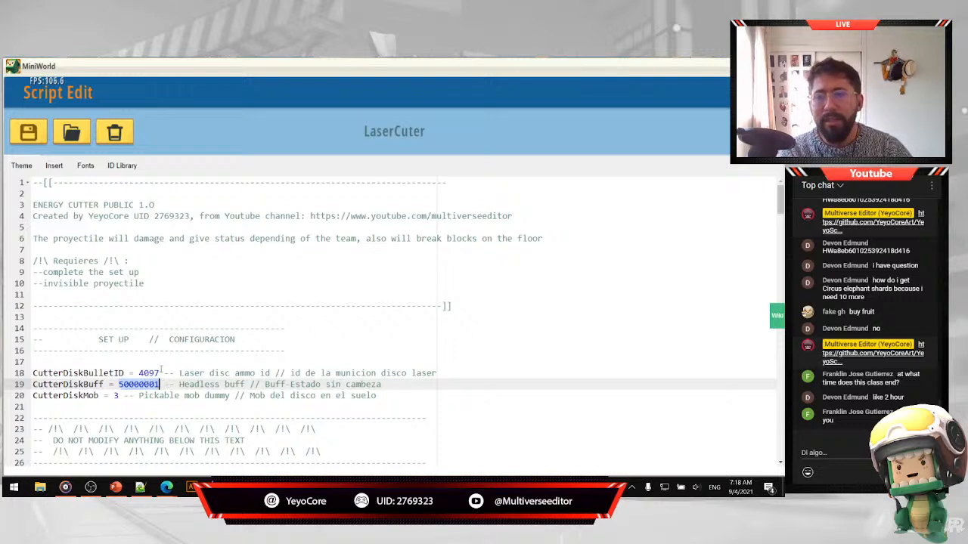
Replace CutterDiskBuff's value with the Headless custom buff ID from the Buff library.
key(BackSpace)
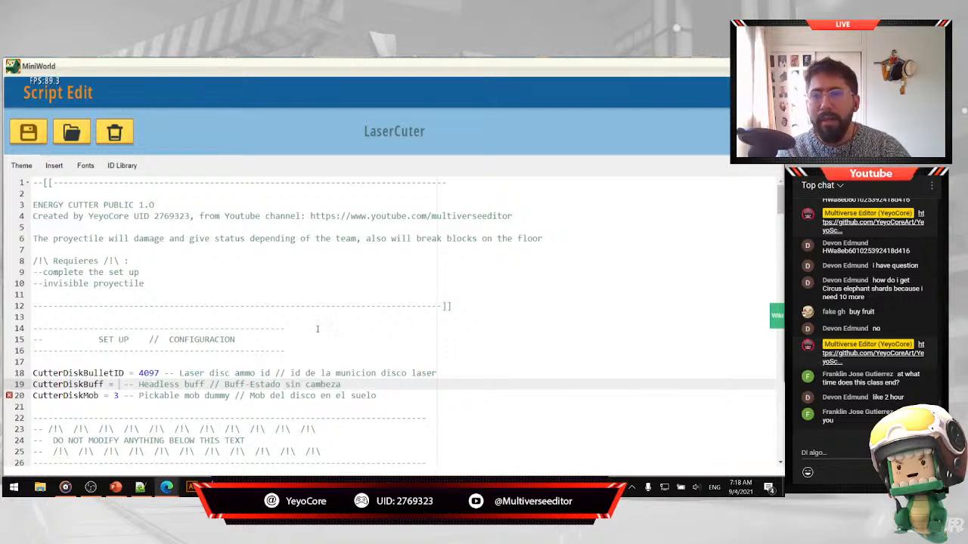
key(BackSpace)
key(BackSpace)
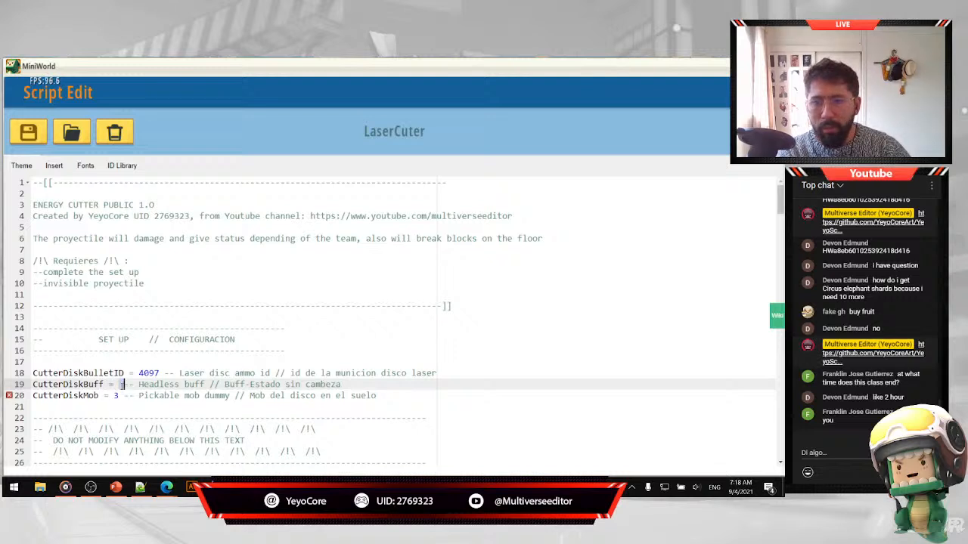
text(=)
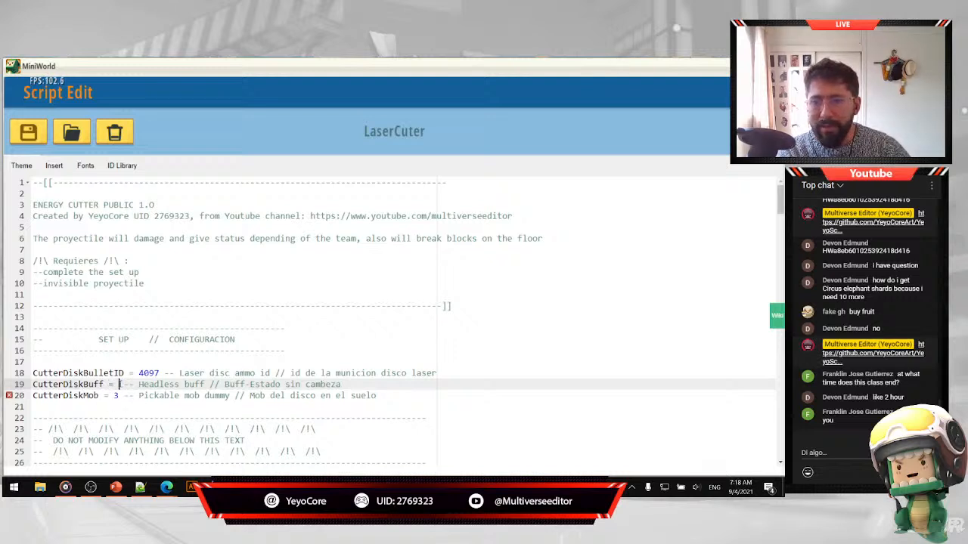
click(121, 166)
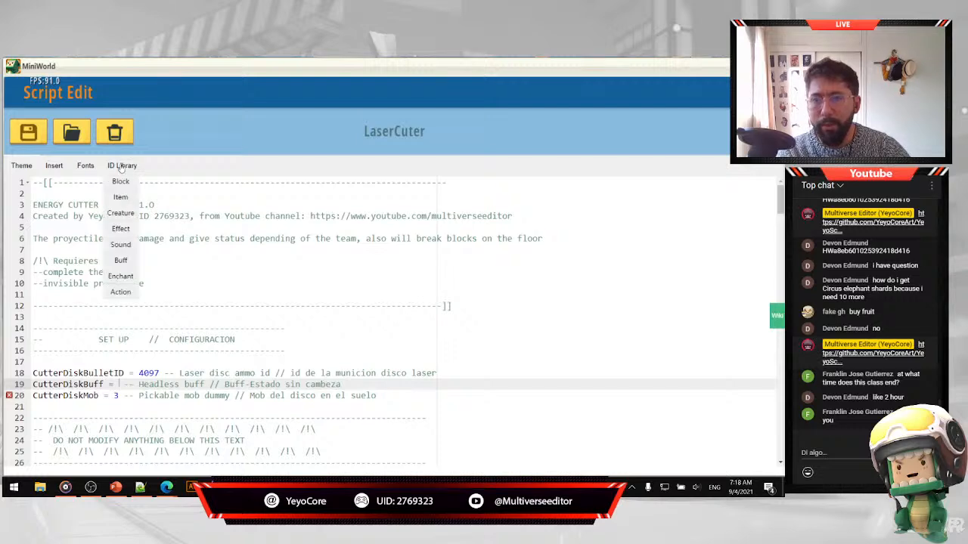
click(121, 260)
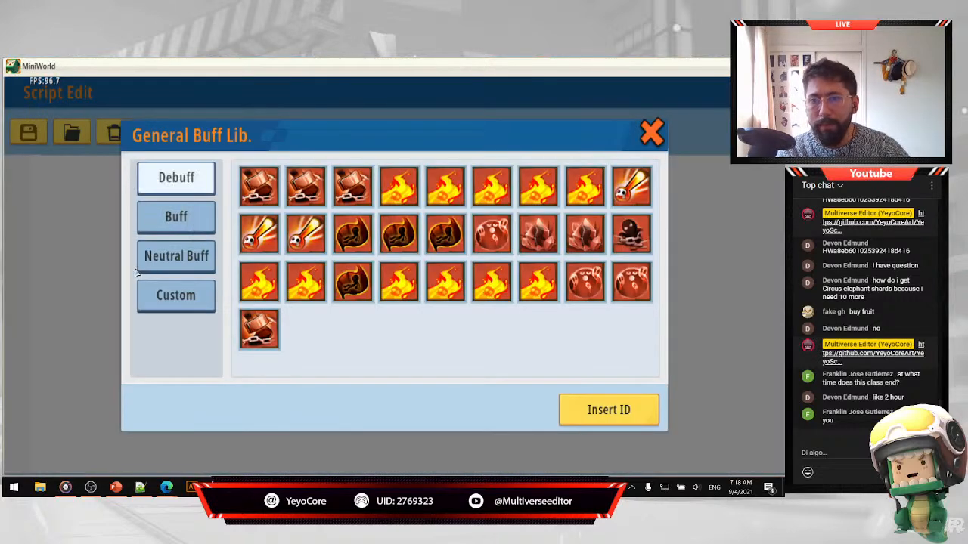
click(168, 298)
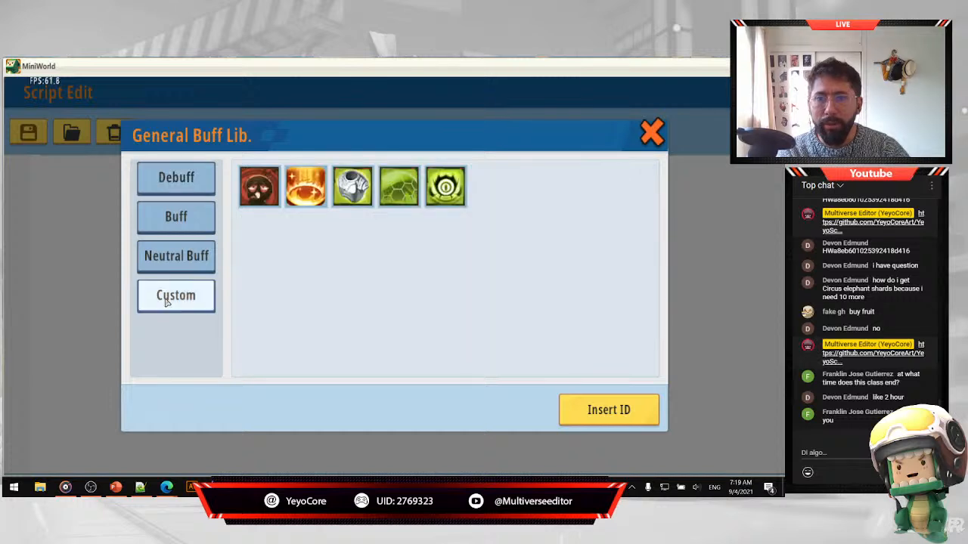
click(258, 190)
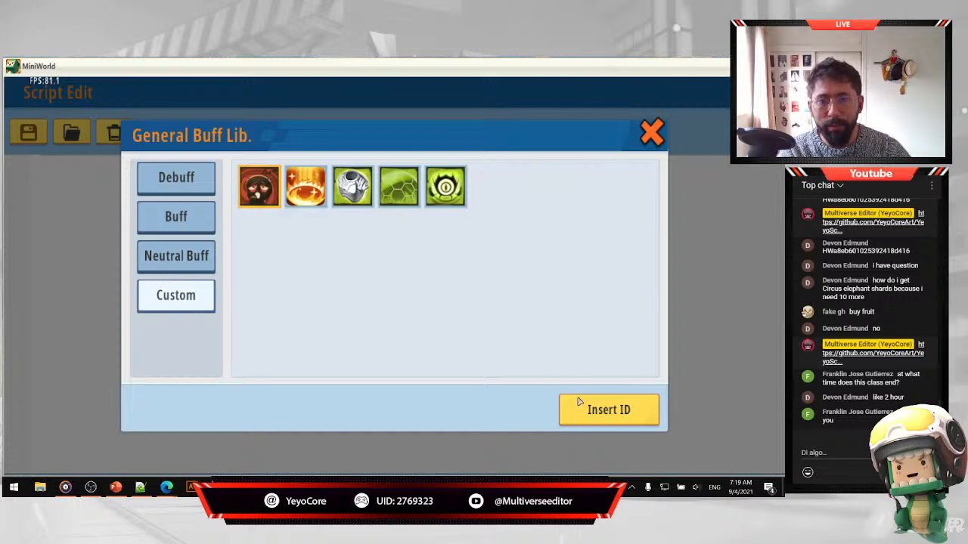
click(608, 409)
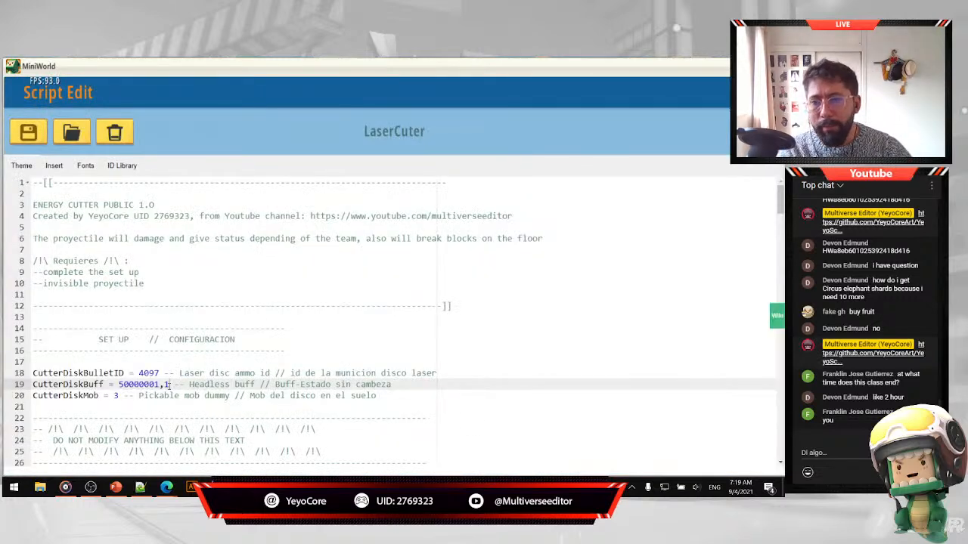
Remove the trailing ',1' so line 19 reads 50000001.
drag(170, 384, 118, 384)
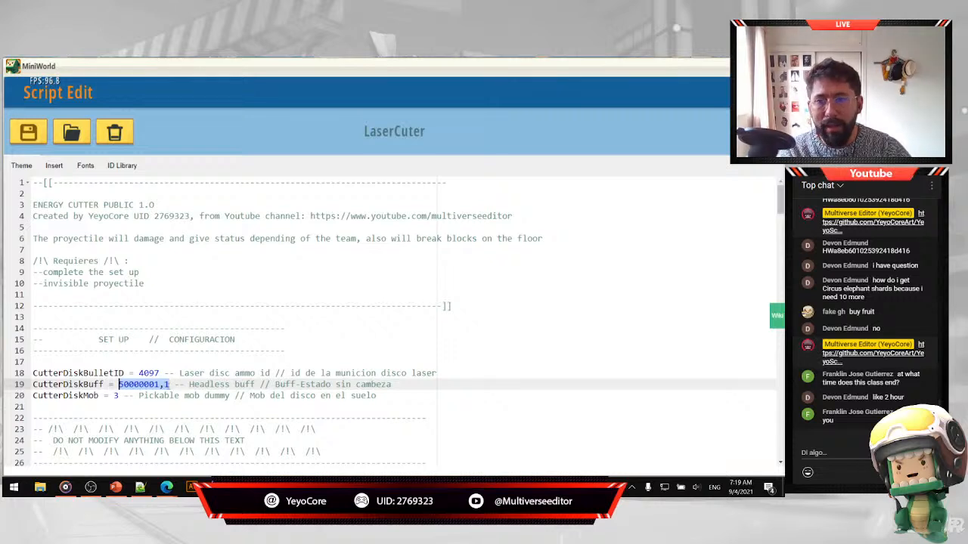
click(170, 385)
drag(169, 385, 119, 386)
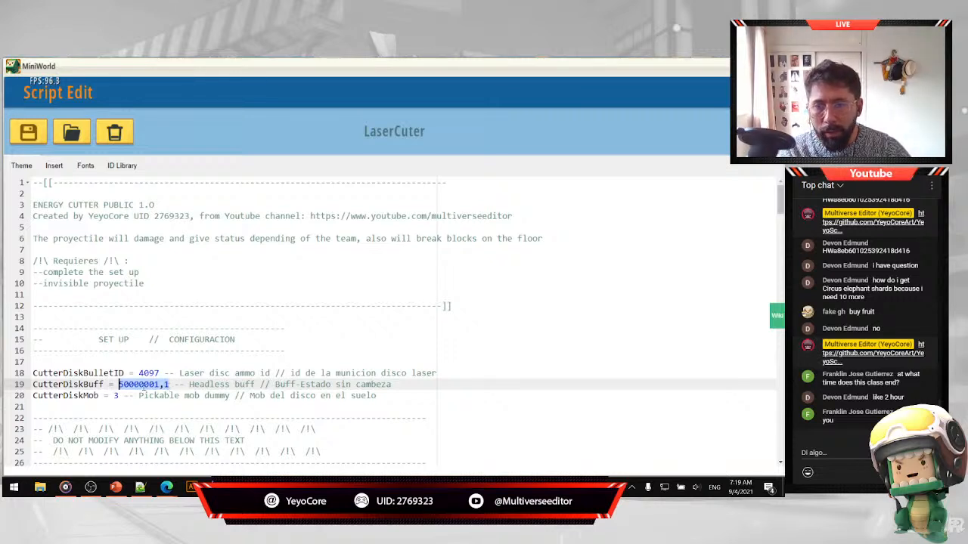
click(170, 384)
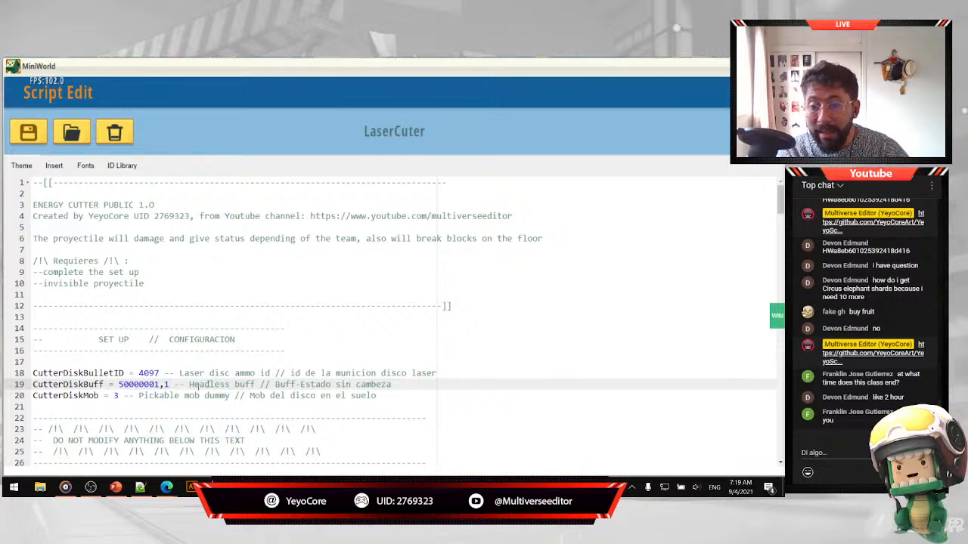
key(BackSpace)
key(BackSpace)
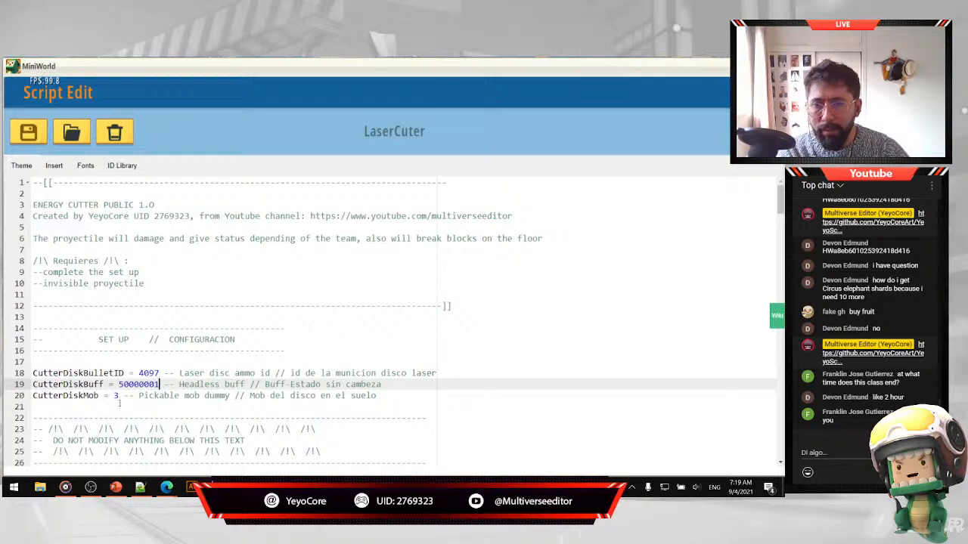
Replace CutterDiskMob on line 20 with the custom Laser Disc creature ID 3.
click(68, 395)
double_click(68, 395)
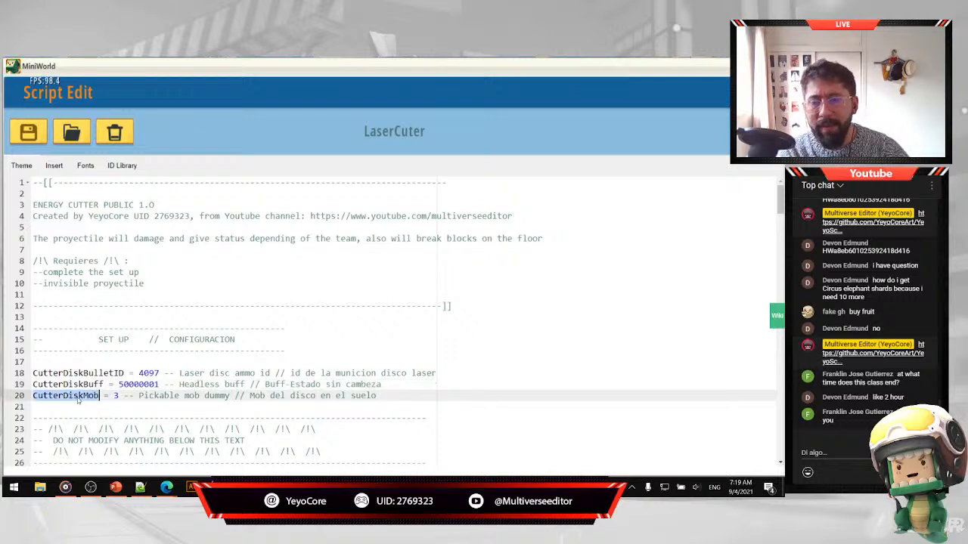
double_click(115, 395)
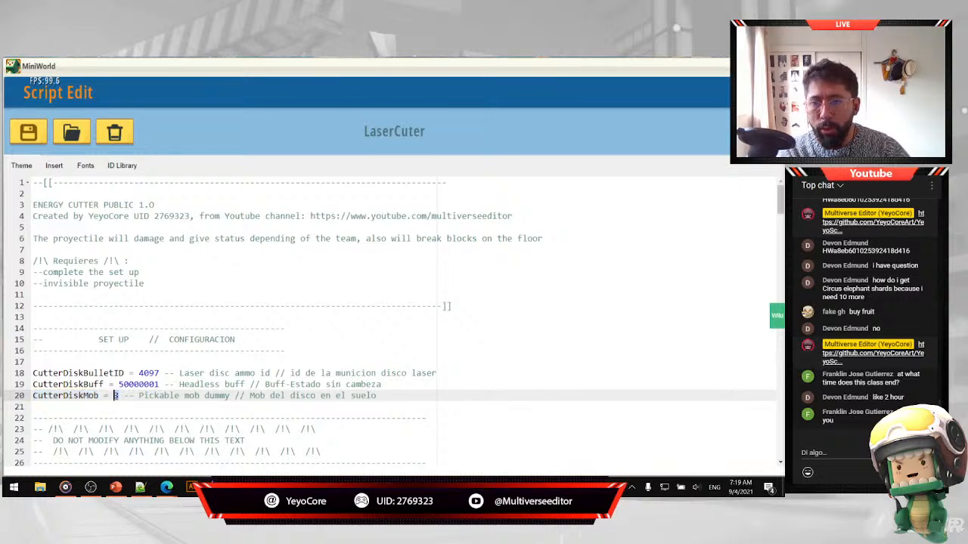
key(BackSpace)
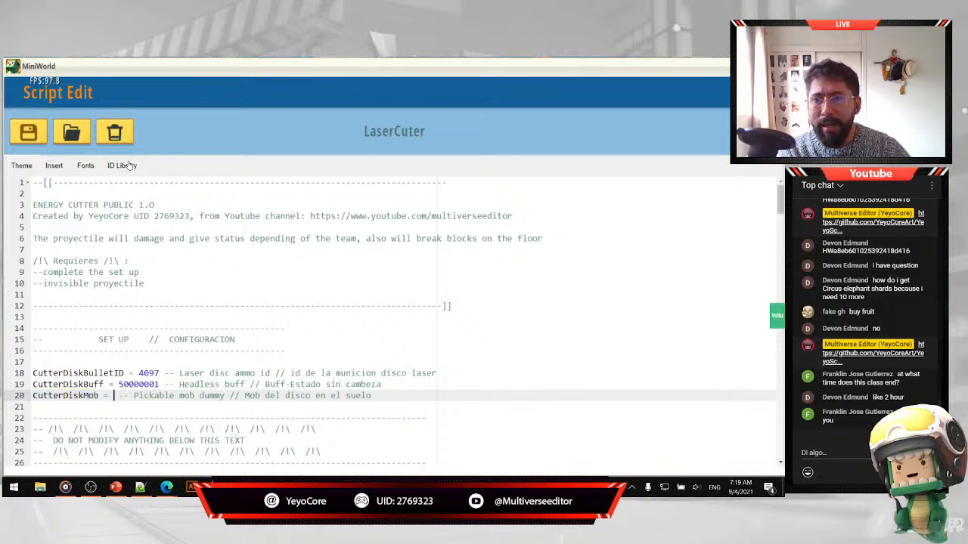
click(127, 166)
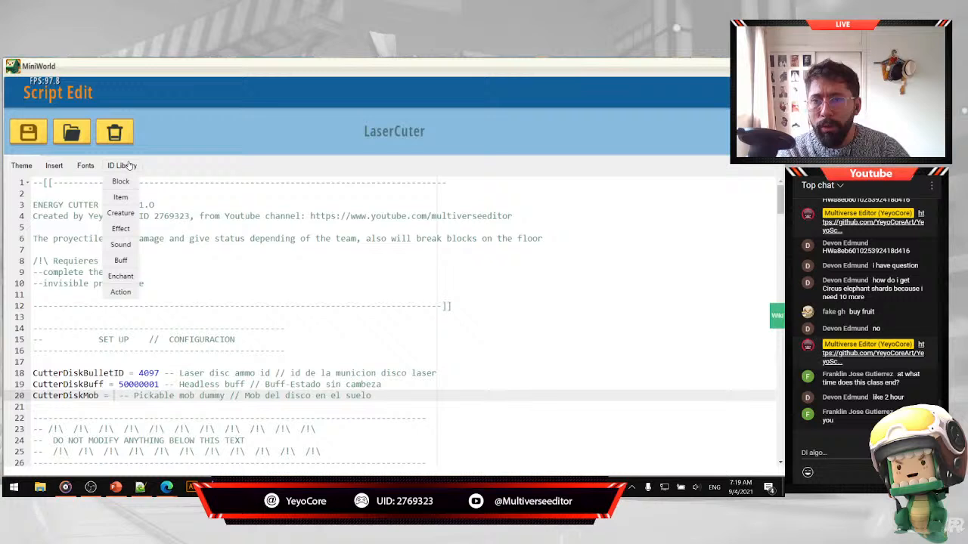
click(121, 214)
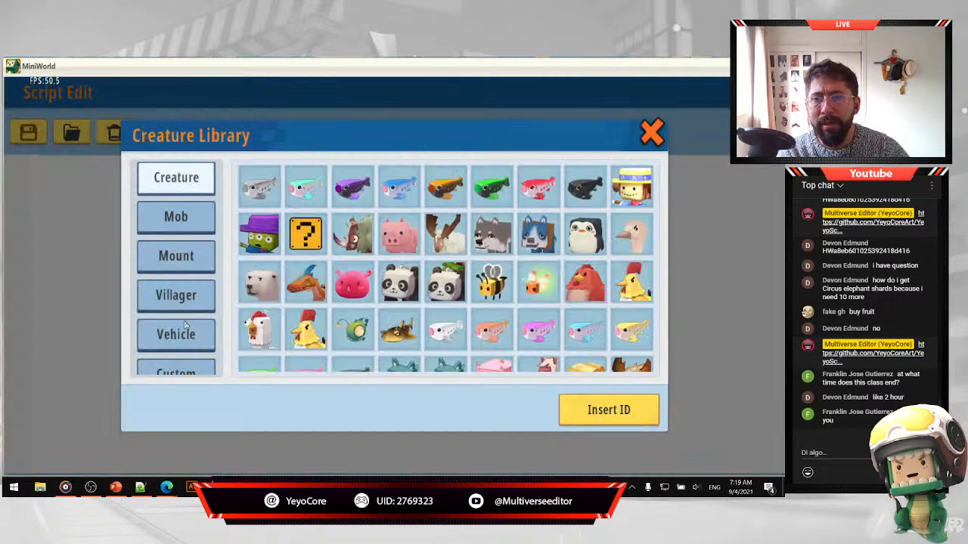
scroll(175, 332, down, 2)
scroll(173, 353, up, 1)
click(175, 353)
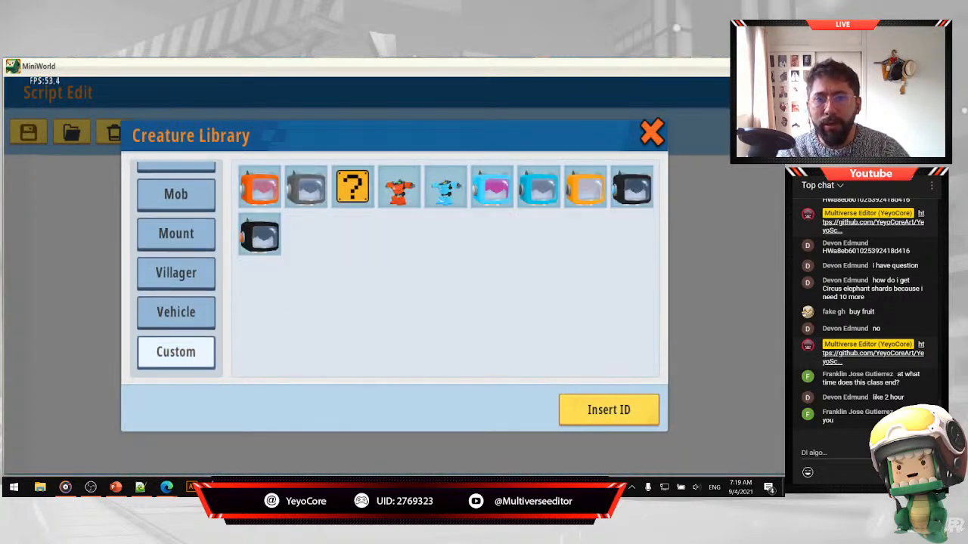
click(354, 193)
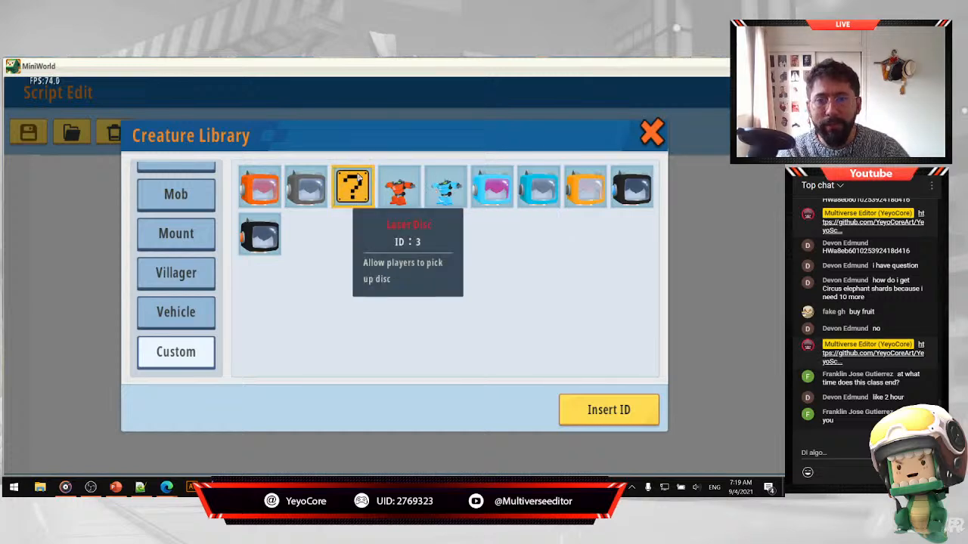
click(609, 410)
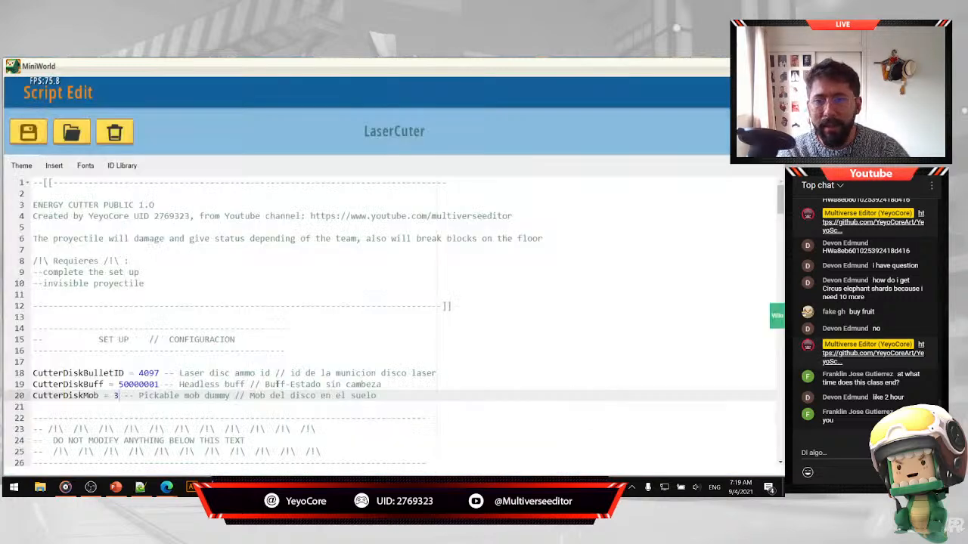
scroll(193, 398, down, 4)
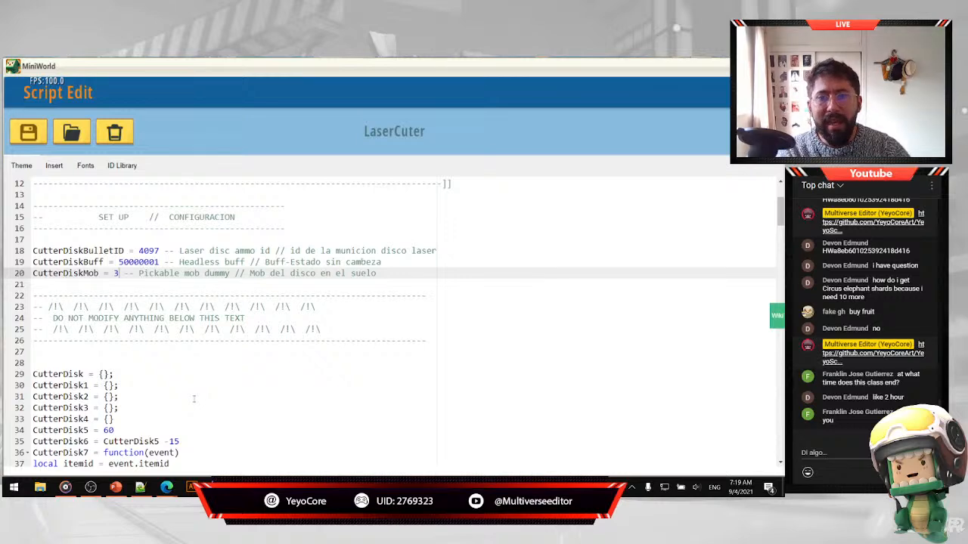
Save LaserCuter, then disable LaserCuter, Out of Arena, OpenStore and the Class set's Script.
click(28, 138)
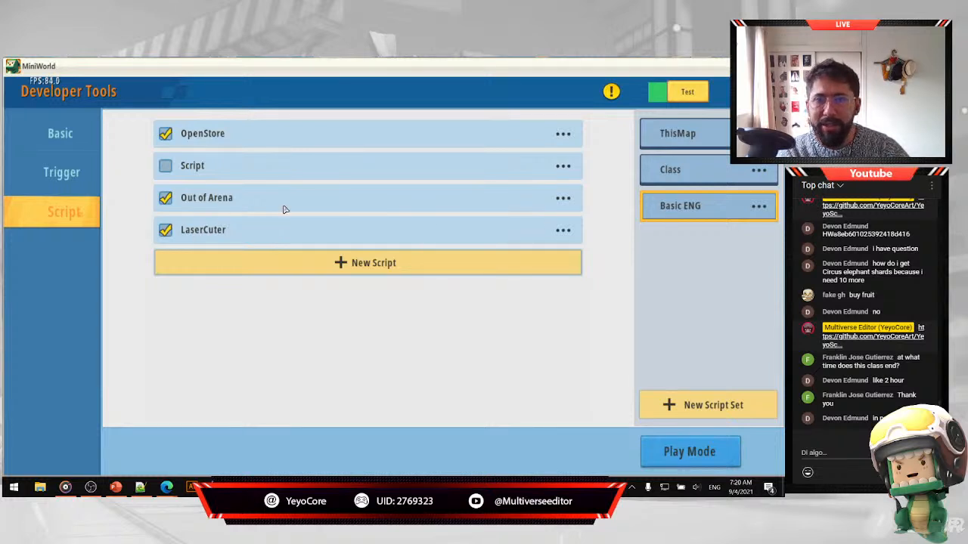
click(165, 230)
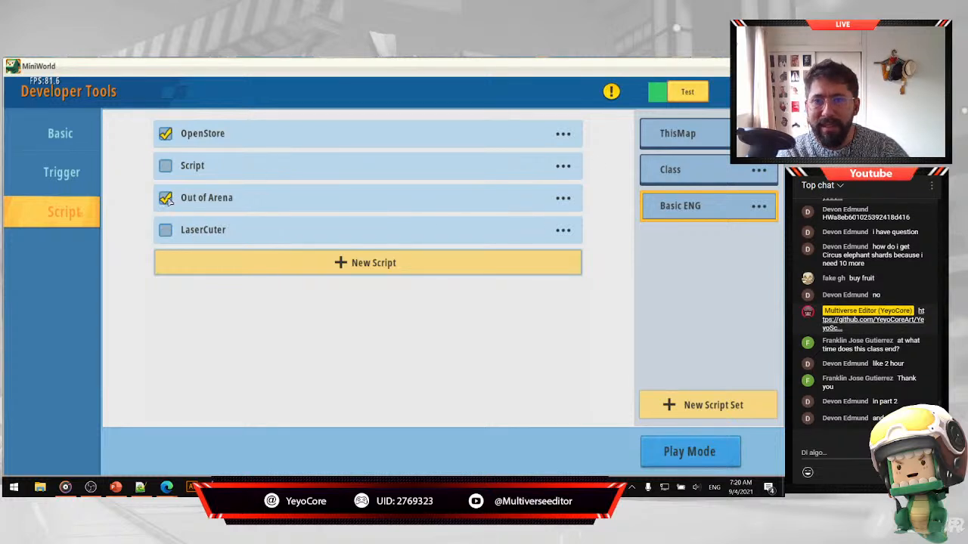
click(165, 197)
click(165, 133)
click(697, 174)
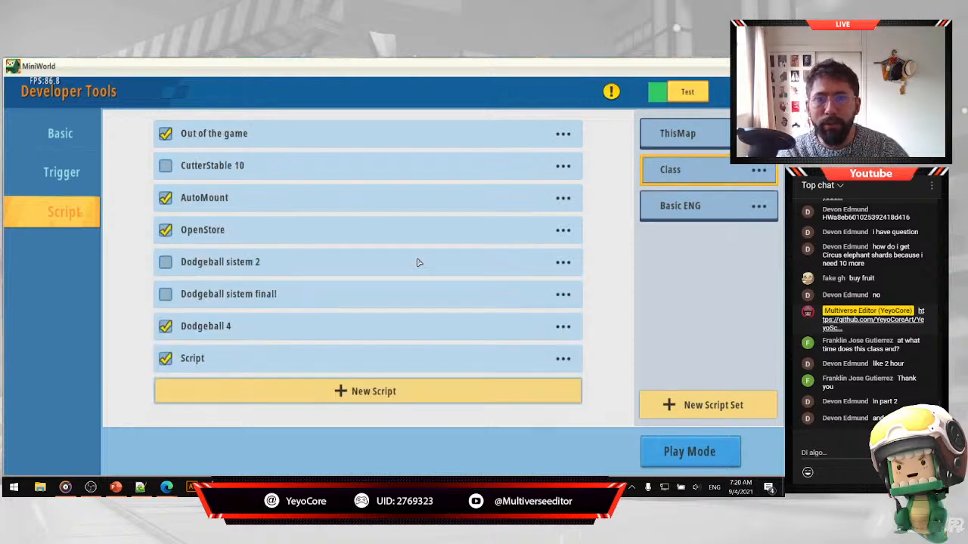
click(165, 358)
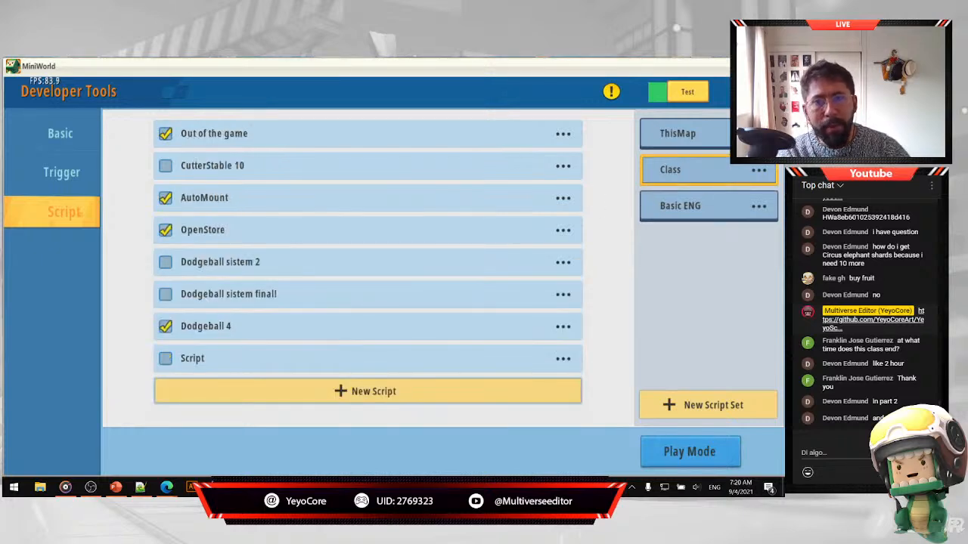
key(Escape)
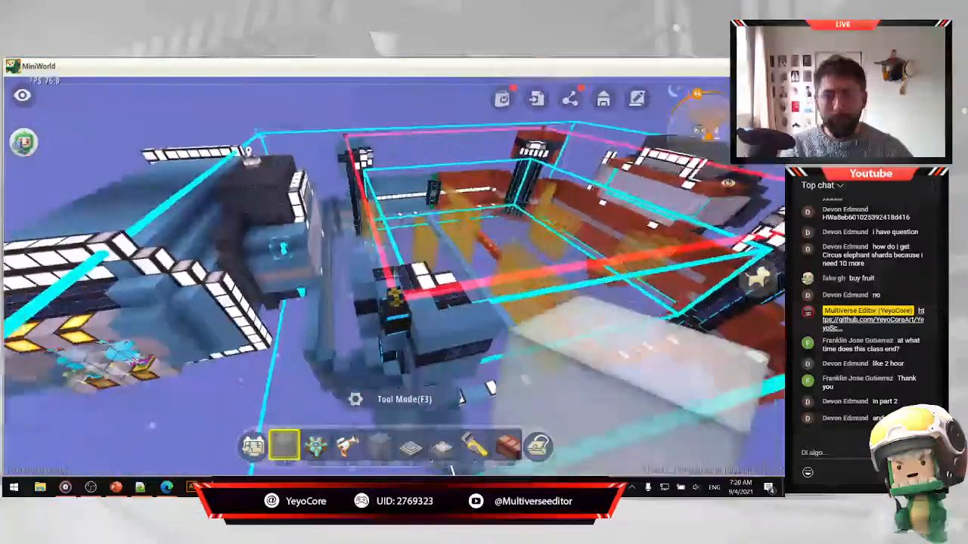
Switch the map into play mode from the pause menu.
key(Escape)
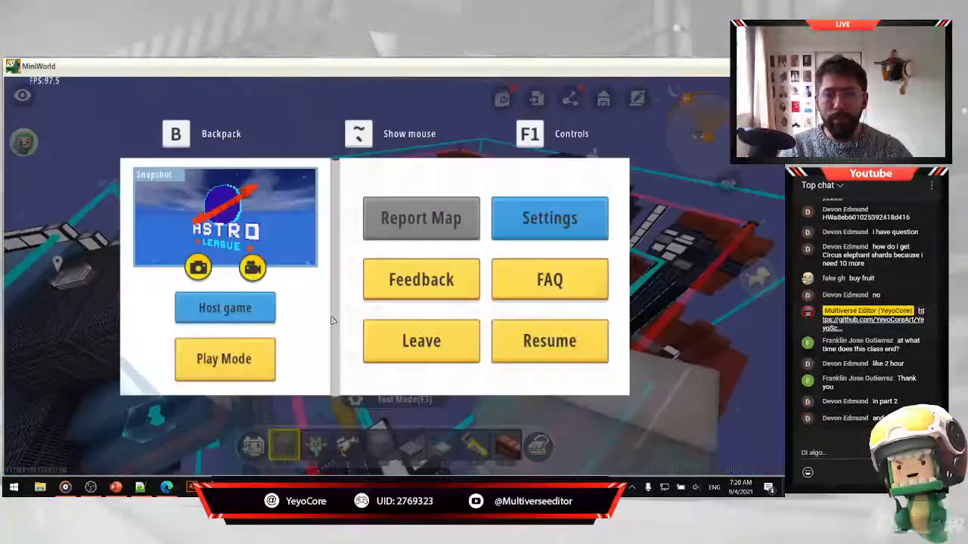
click(241, 367)
key(Escape)
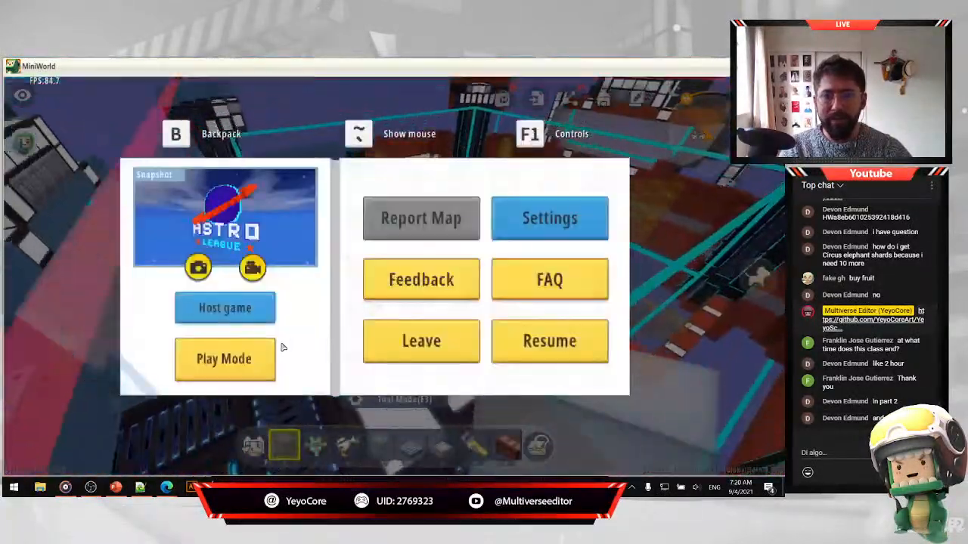
click(261, 357)
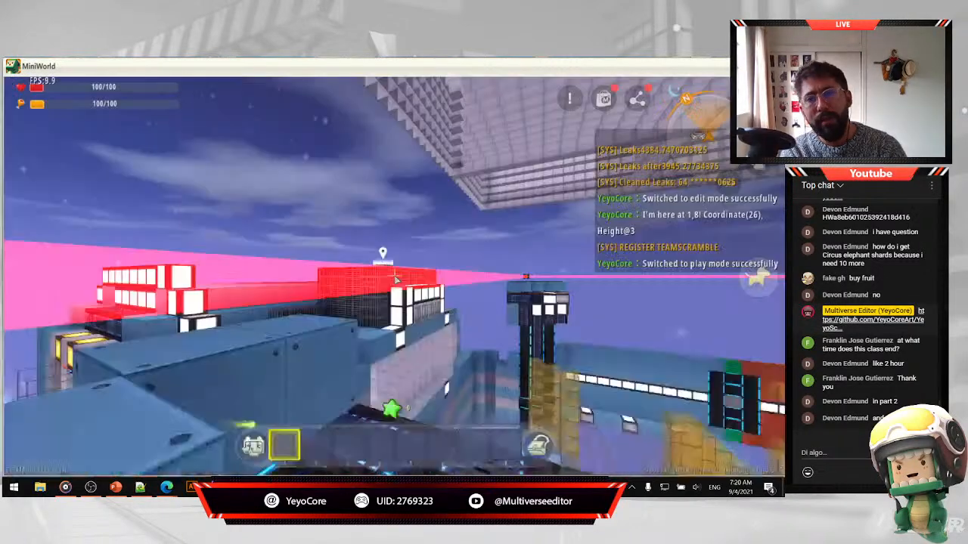
Craft a Gamma Bot and use it.
key(c)
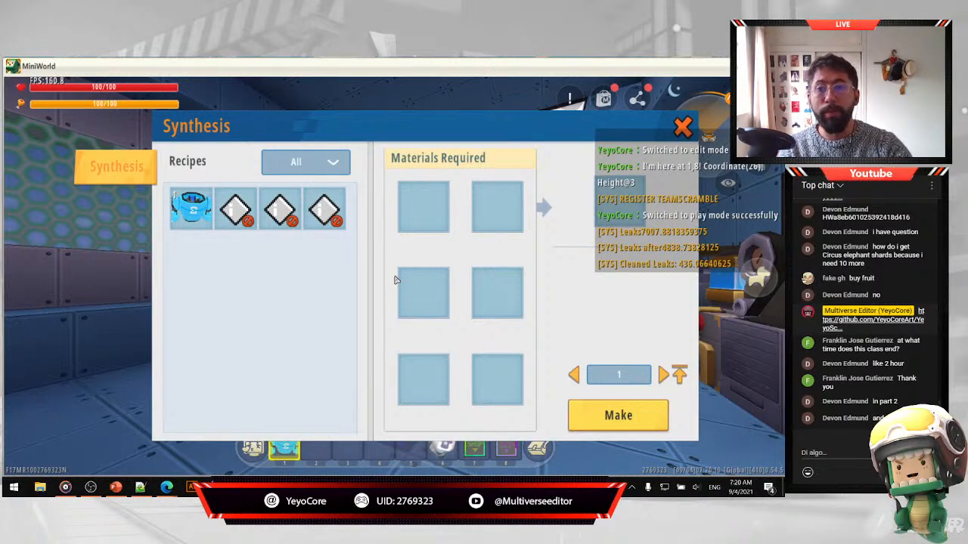
click(193, 219)
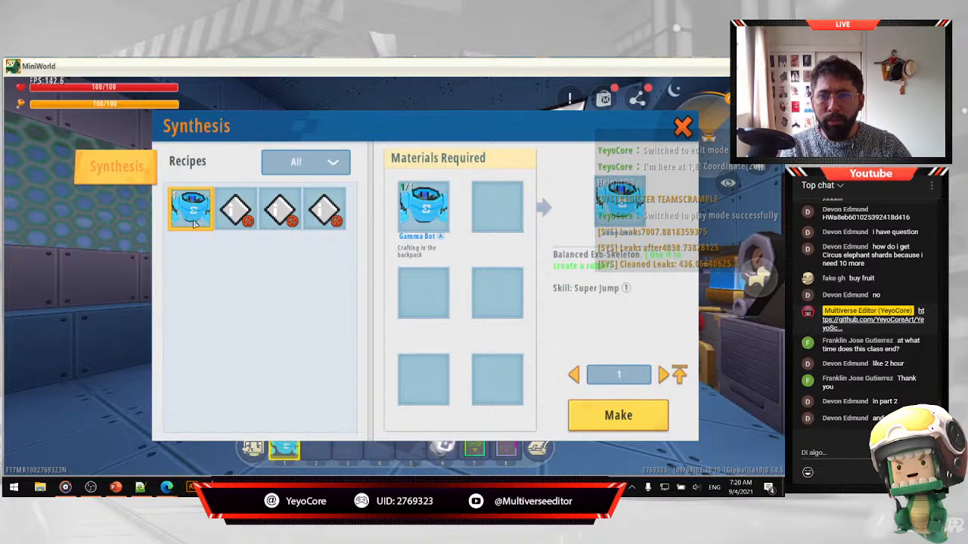
click(618, 416)
key(Escape)
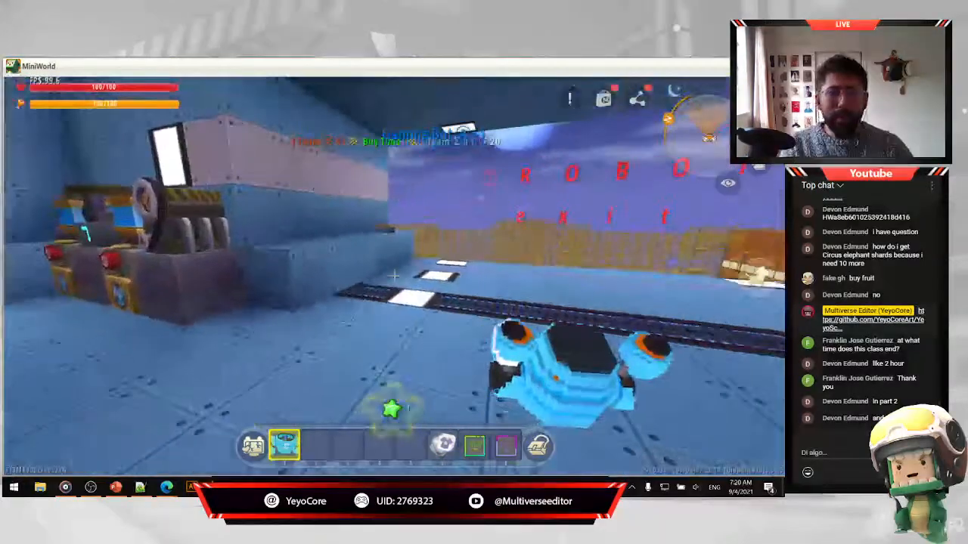
right_click(393, 276)
Walk into the arena, jump over the glass blocks toward the blue and red divider.
key(w)
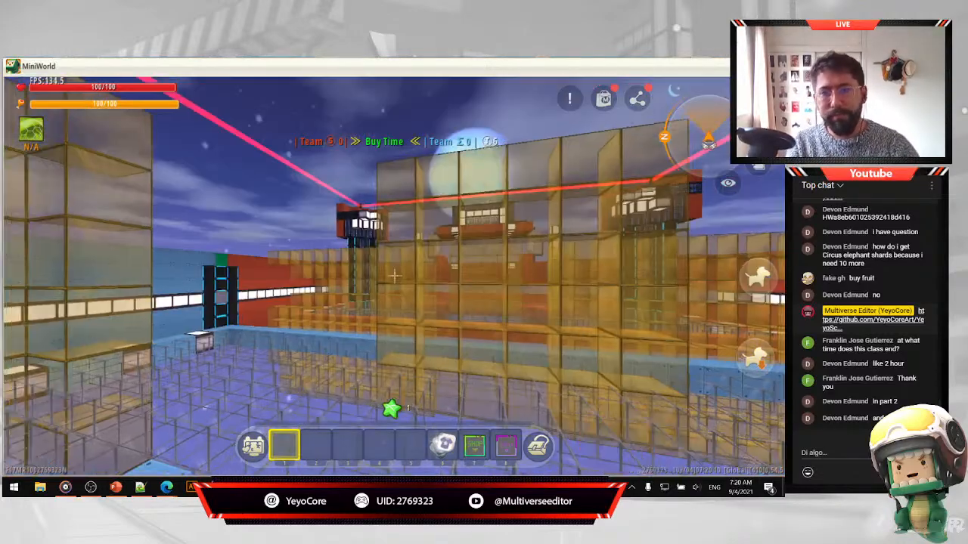
key(w)
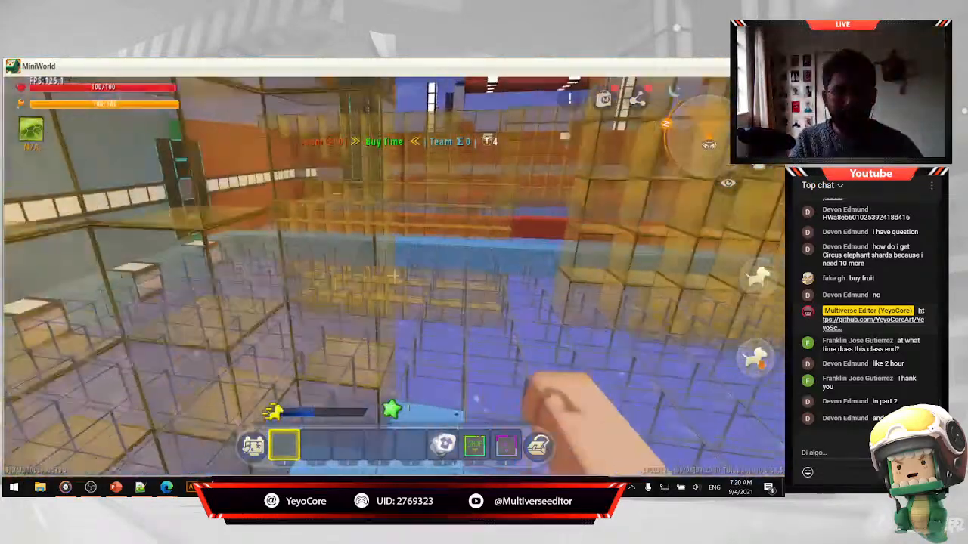
key(space)
key(w)
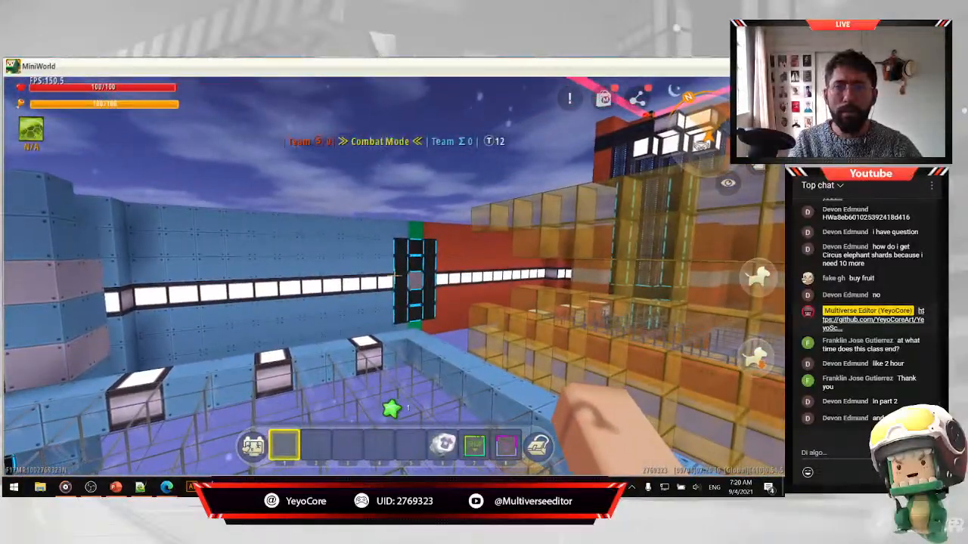
Fire a disc and move past the yellow blocks toward the tower, jumping high.
key(w)
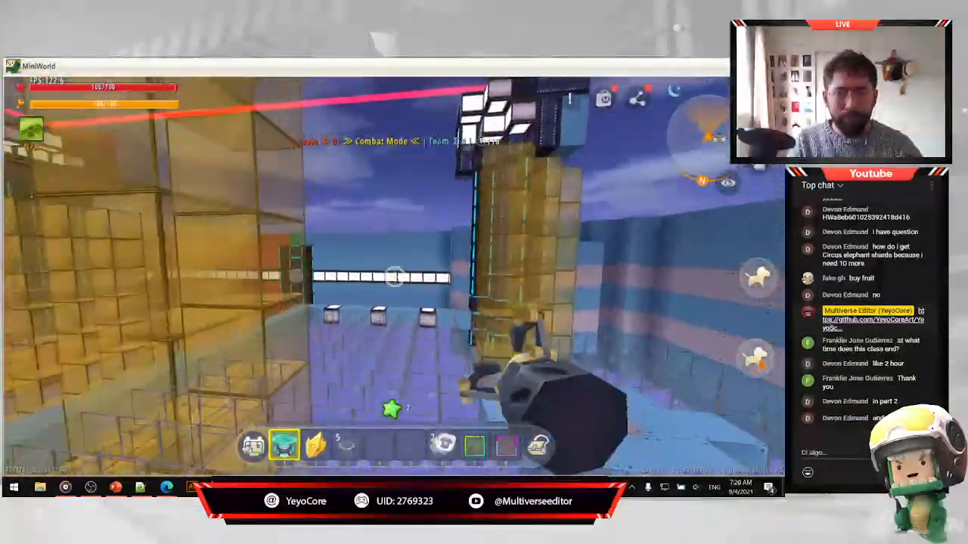
key(w)
click(395, 276)
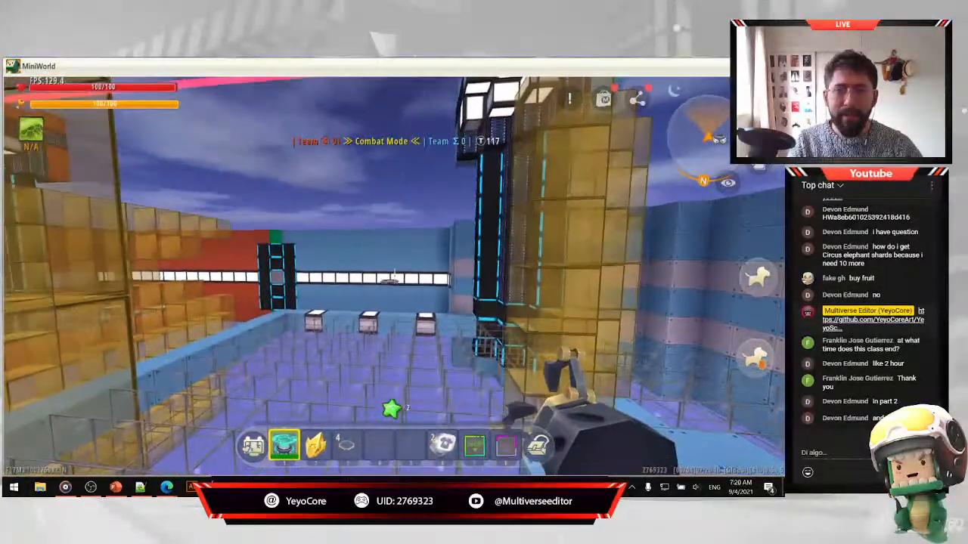
key(w)
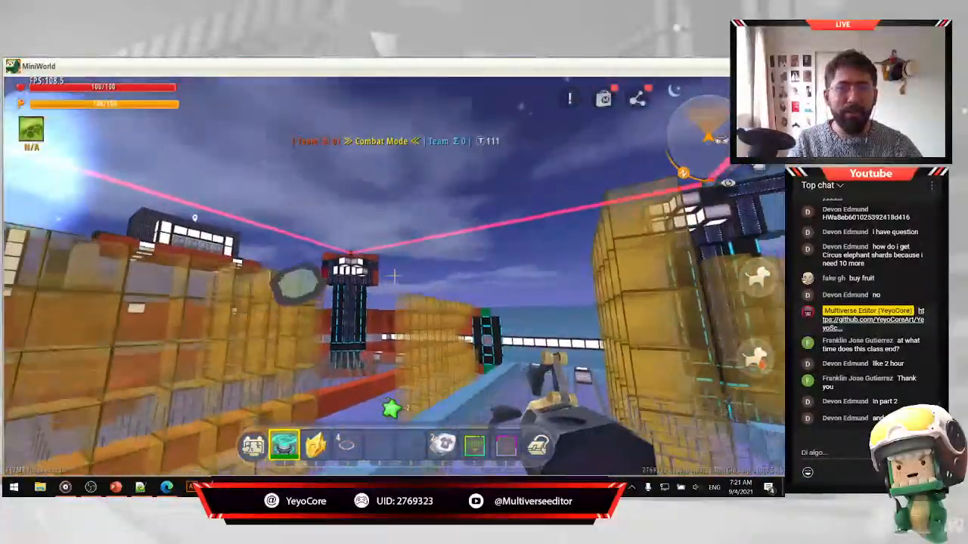
key(w)
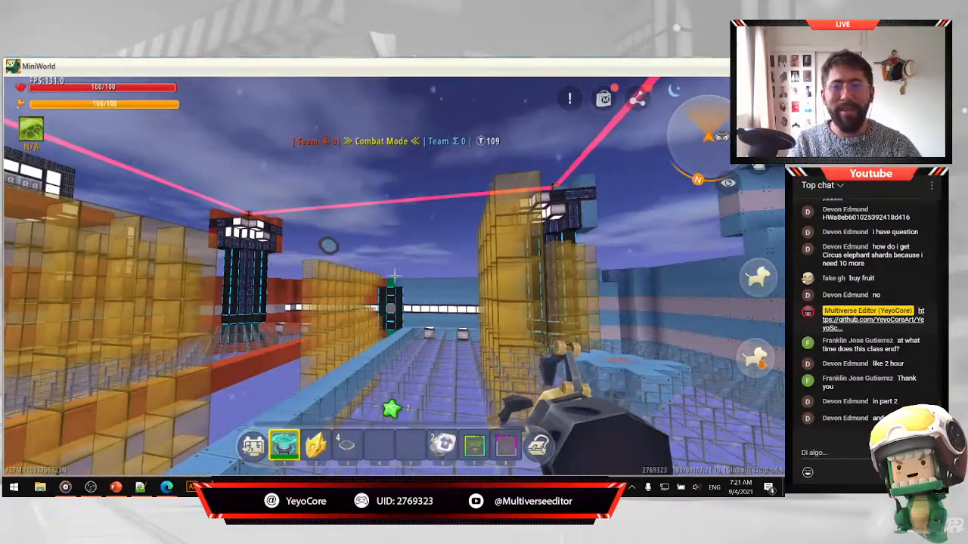
key(w)
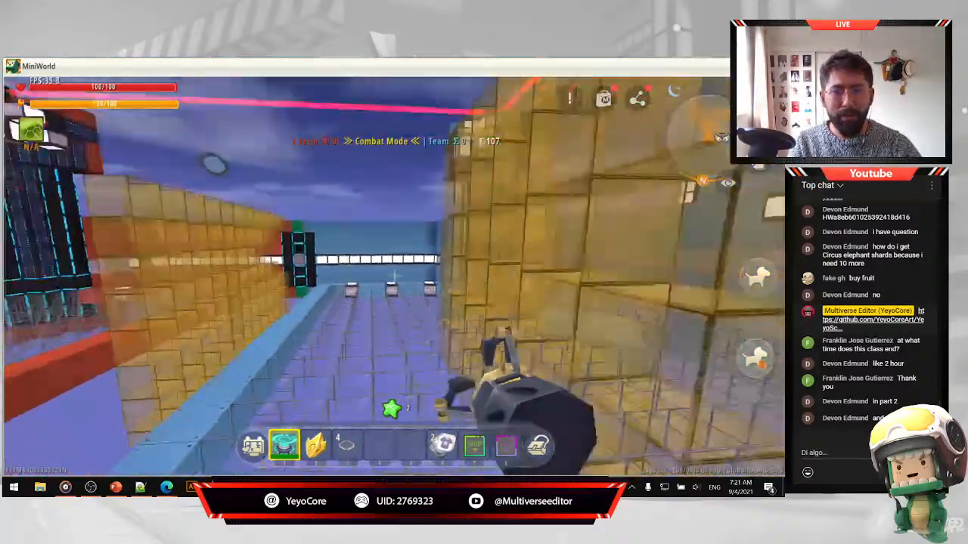
key(space)
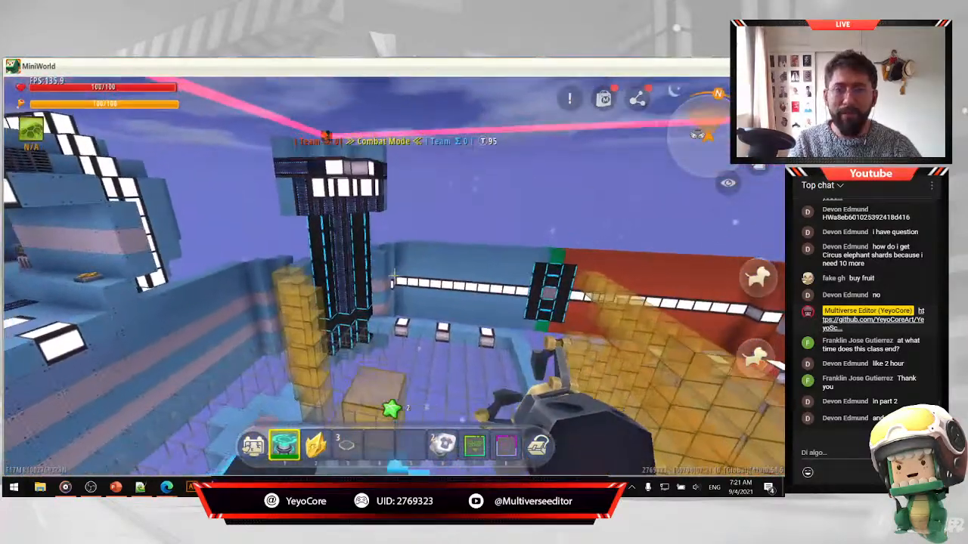
Throw a disc across the arena, walk between the yellow glass walls, and pause.
key(space)
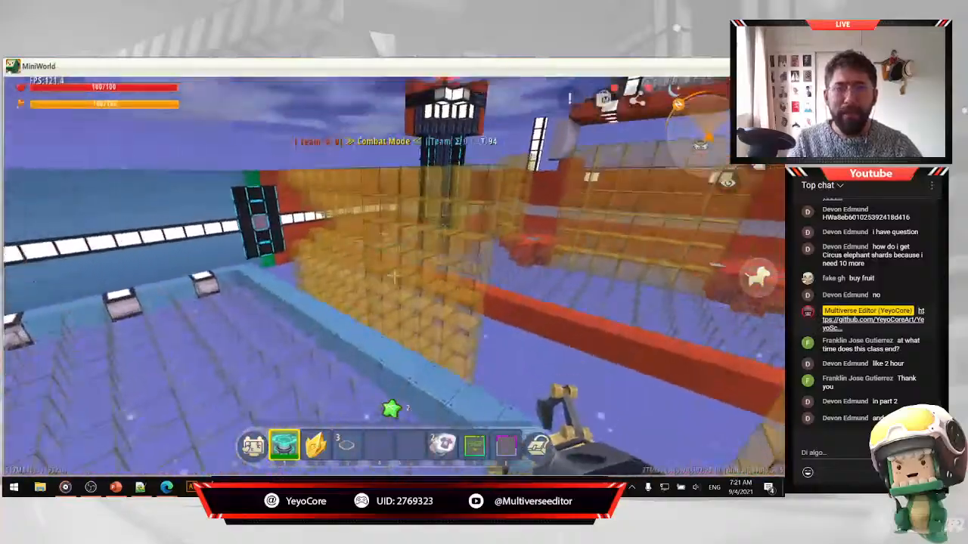
click(394, 278)
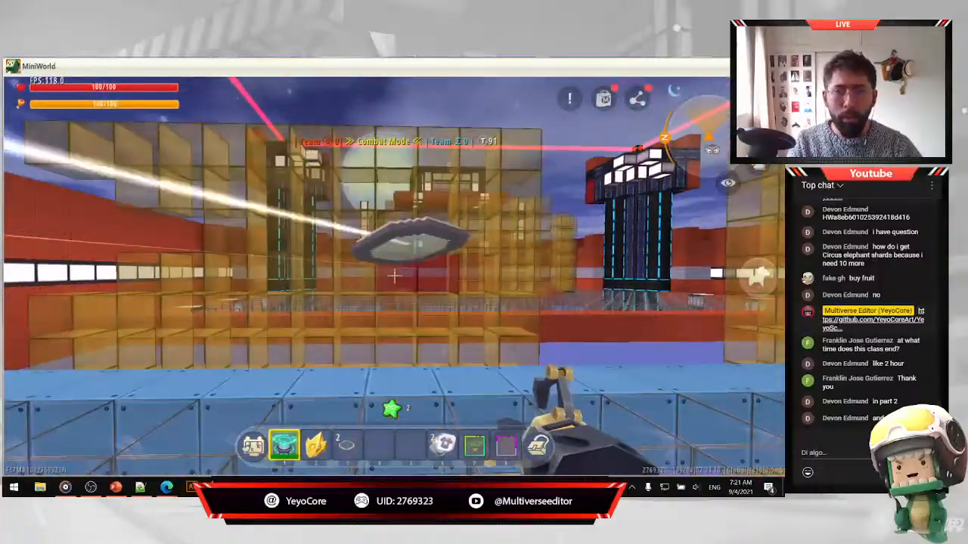
key(w)
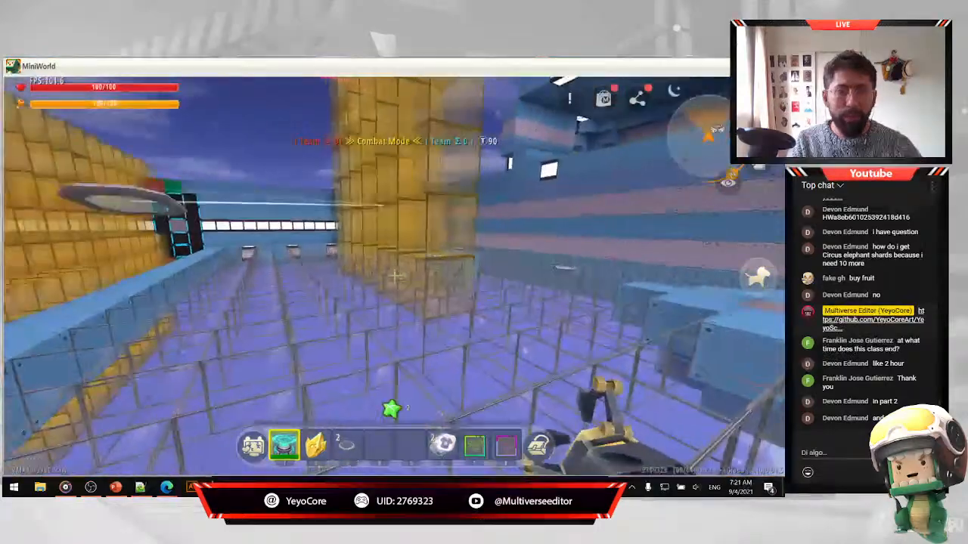
key(w)
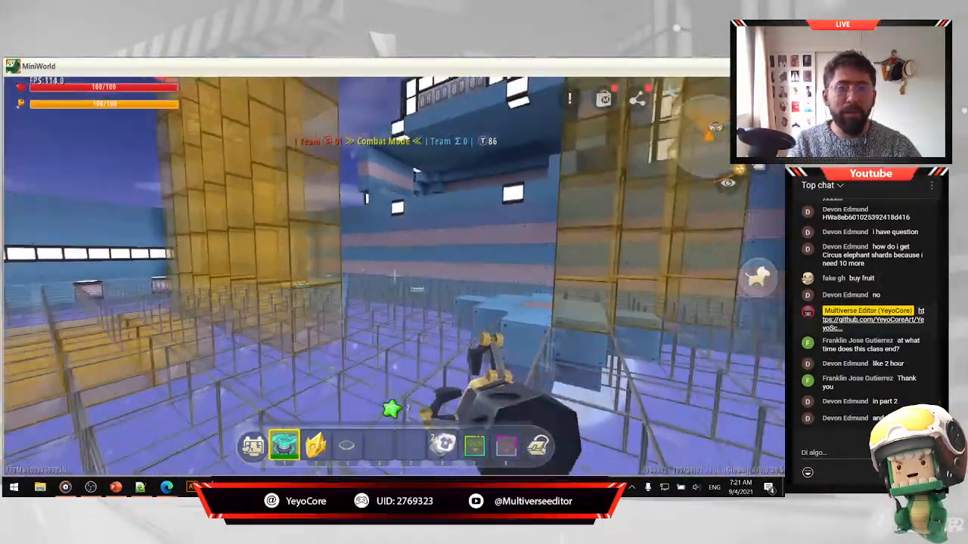
key(w)
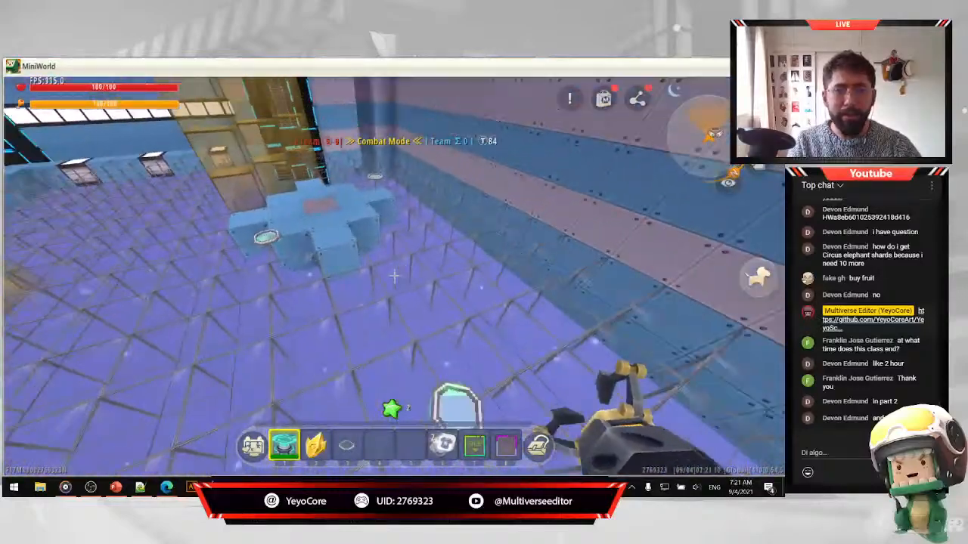
key(Escape)
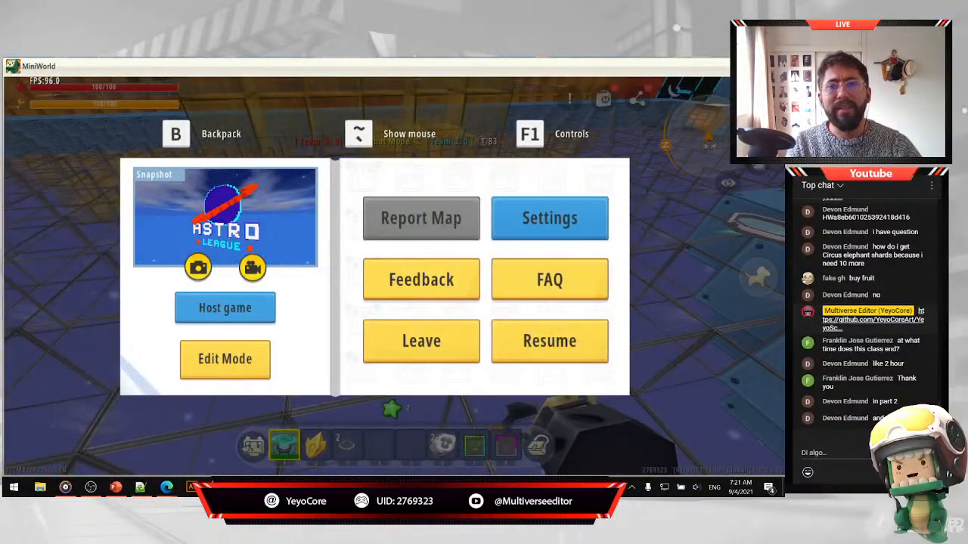
Return the map to edit mode and view the Basic ENG set's script list.
click(210, 374)
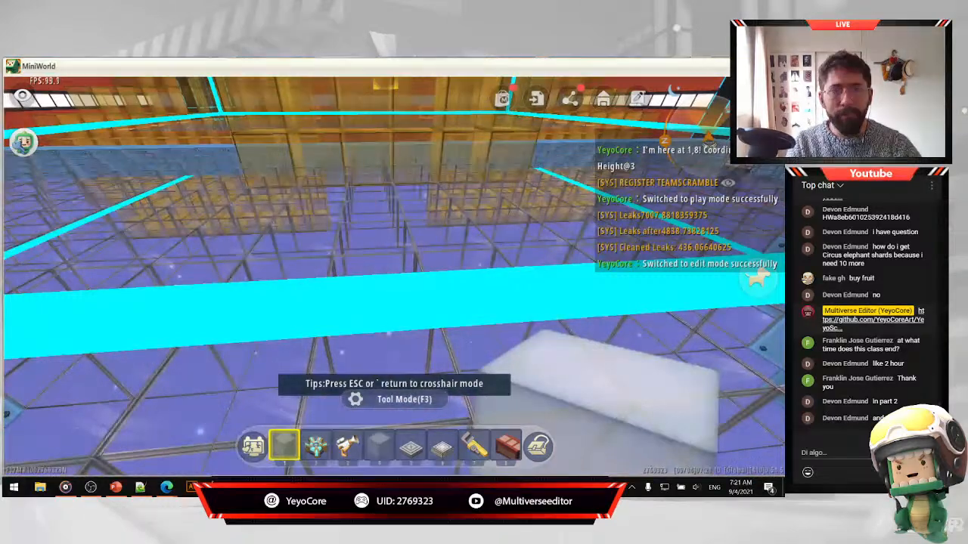
click(637, 99)
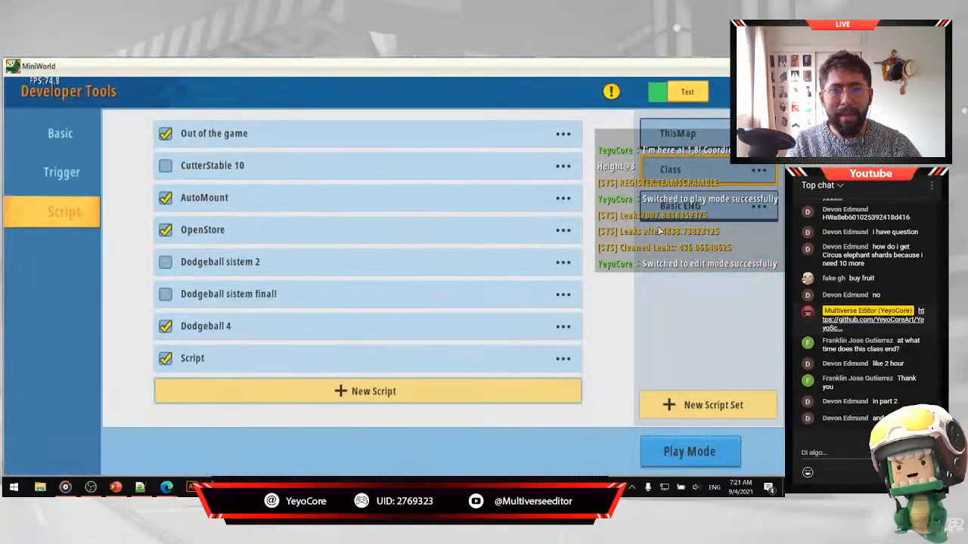
click(685, 217)
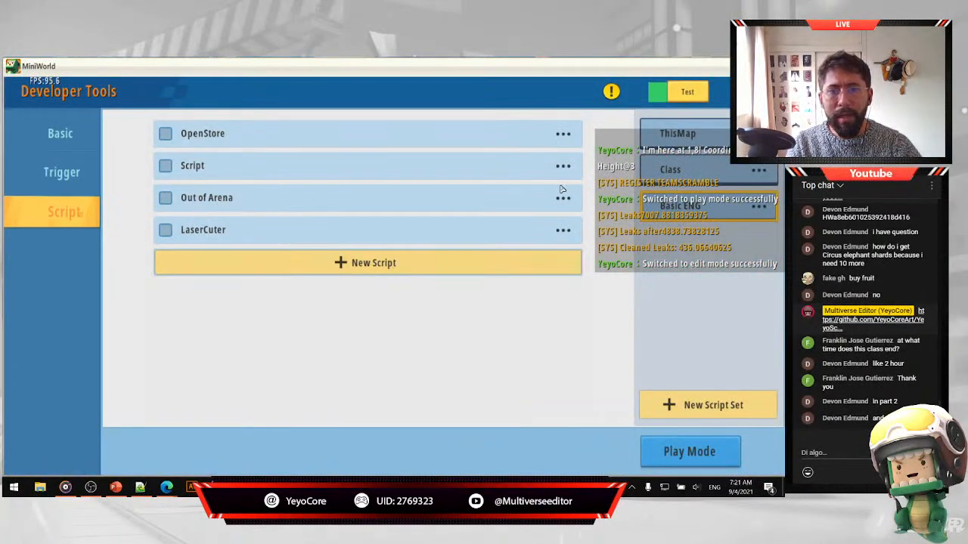
key(Escape)
Fly through the arena past the dark tower, striped wall and blue block platform.
key(w)
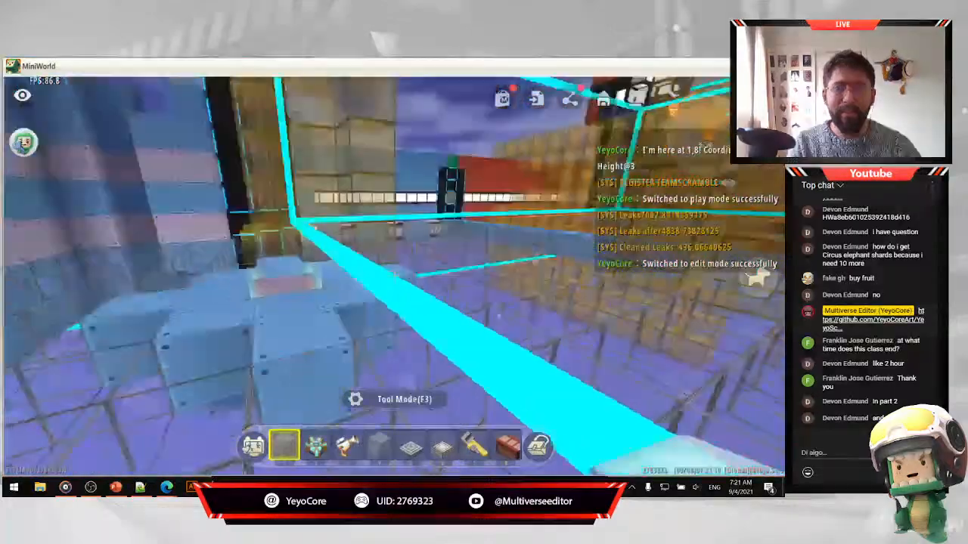
key(Escape)
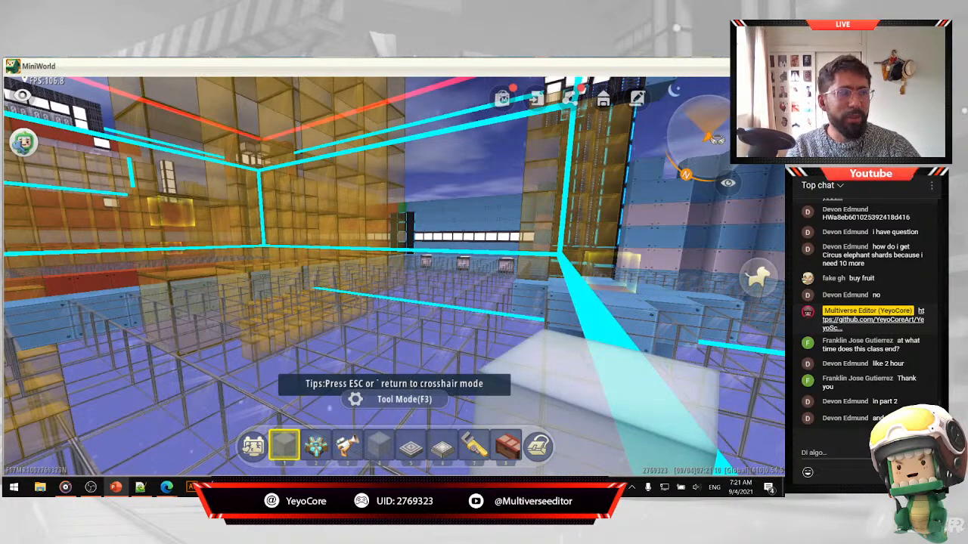
key(Escape)
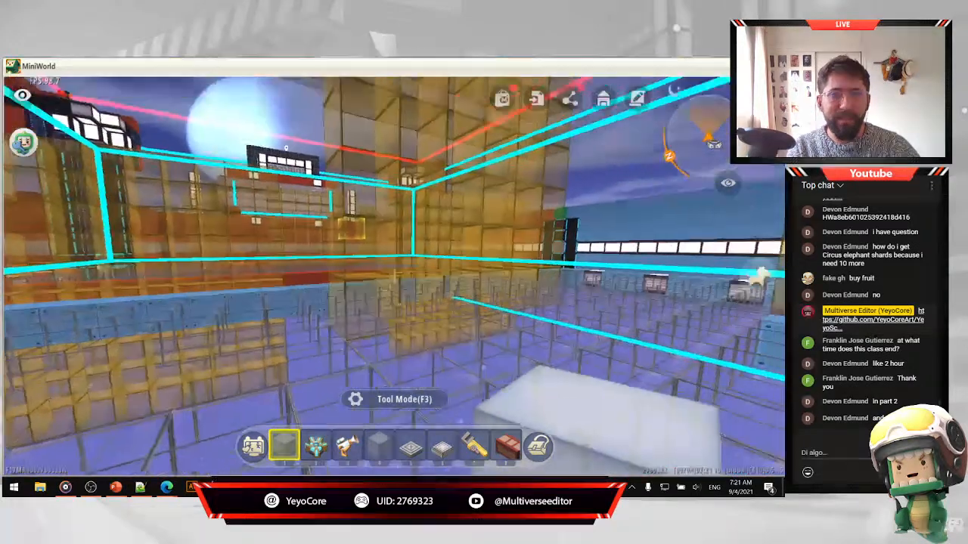
key(w)
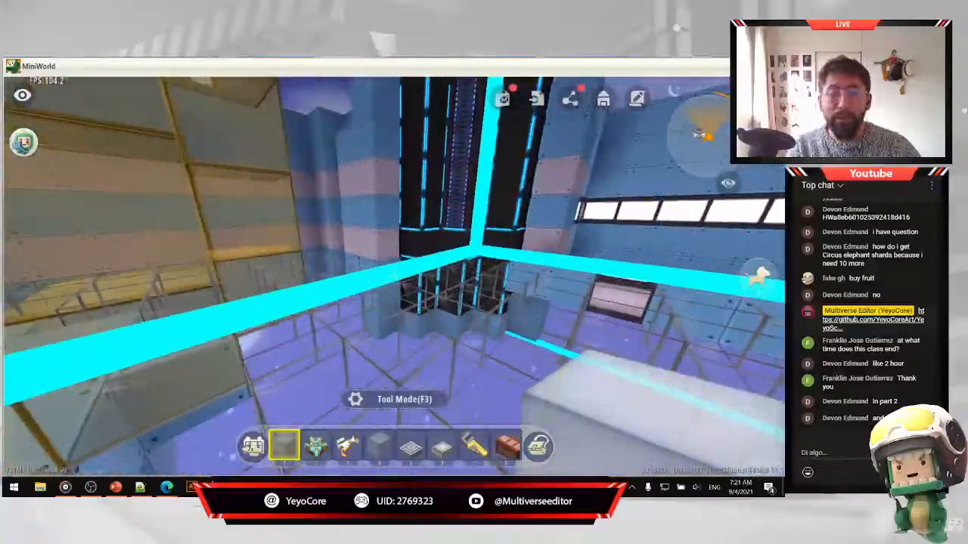
key(w)
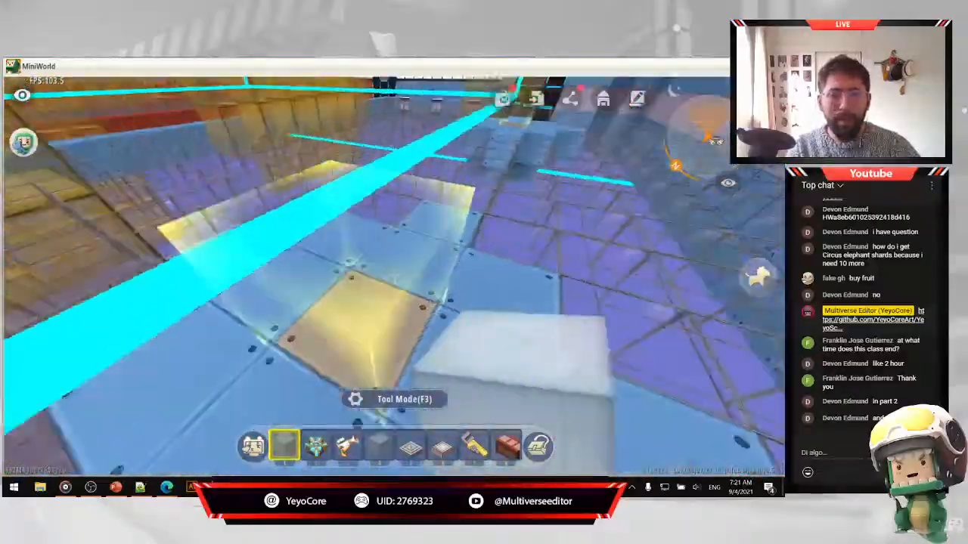
key(w)
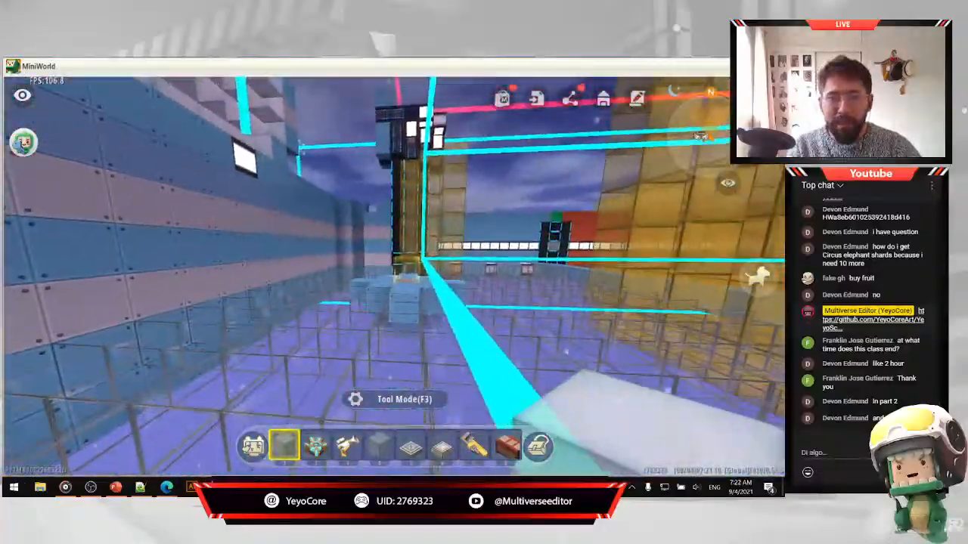
key(w)
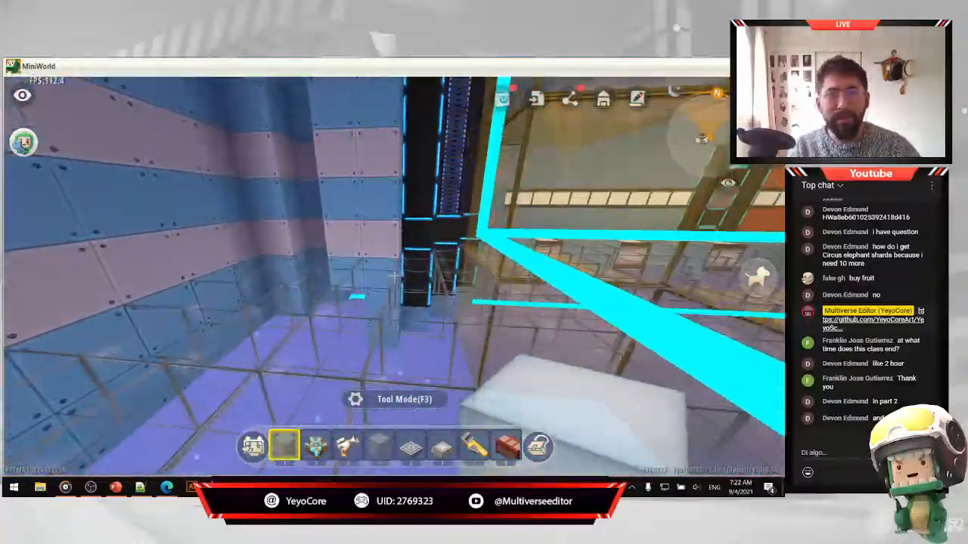
key(w)
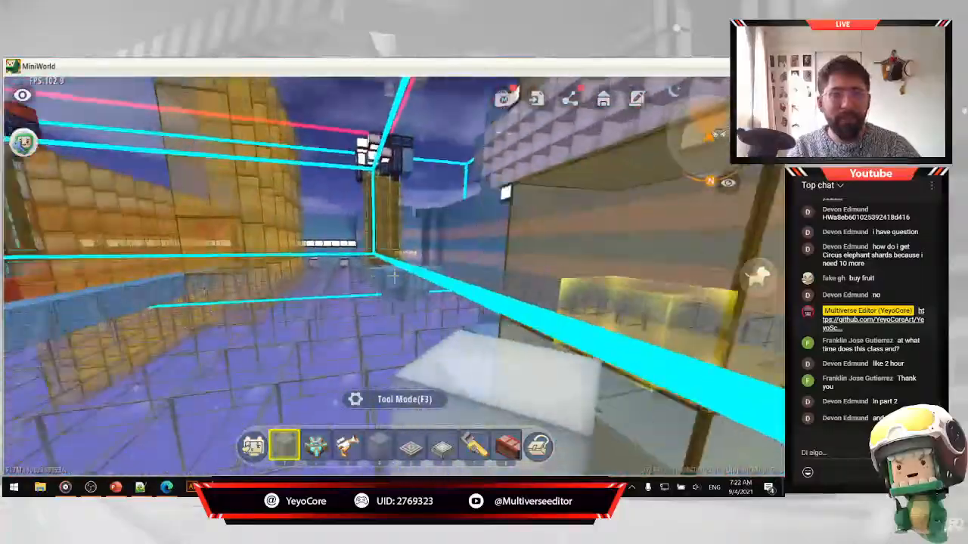
key(w)
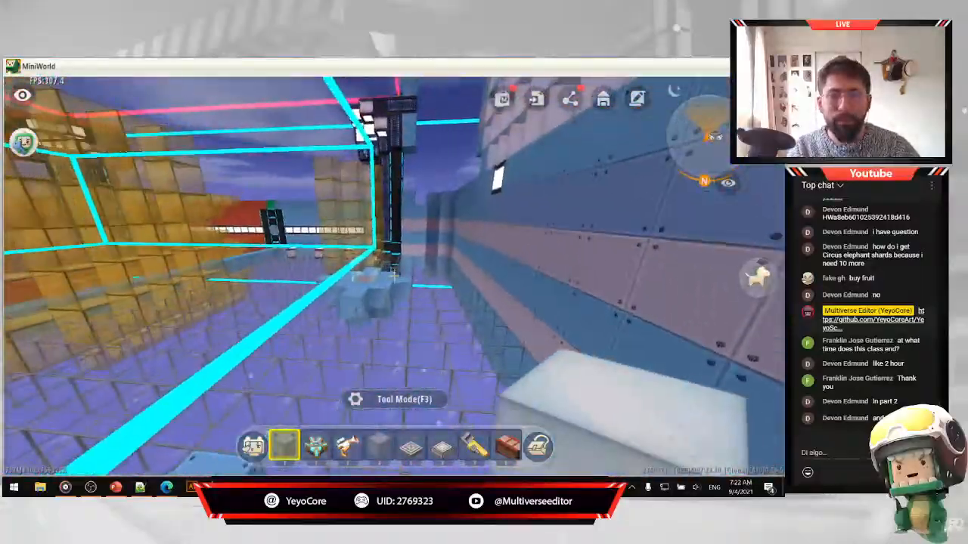
key(w)
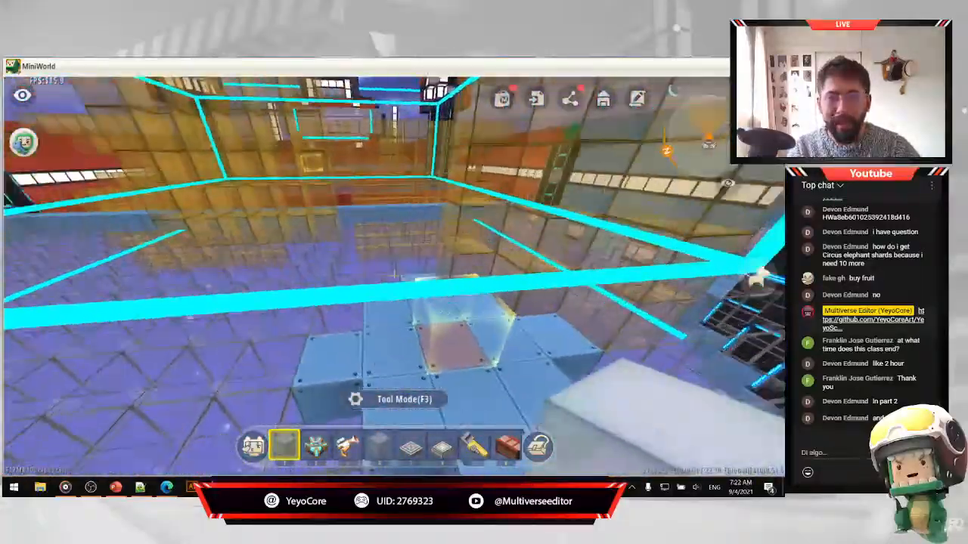
key(w)
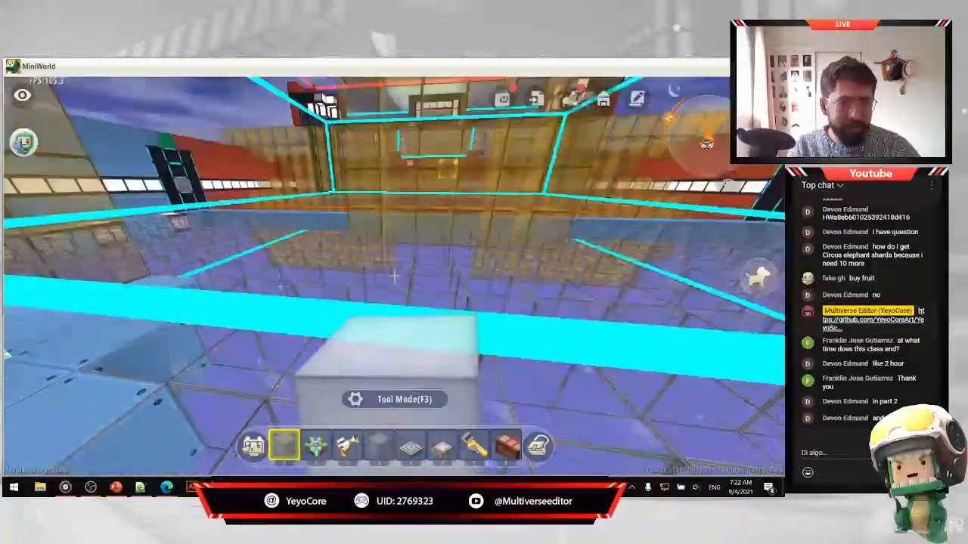
key(Escape)
Create a new Basic ENG script and clear its template code to an empty line 1.
click(637, 99)
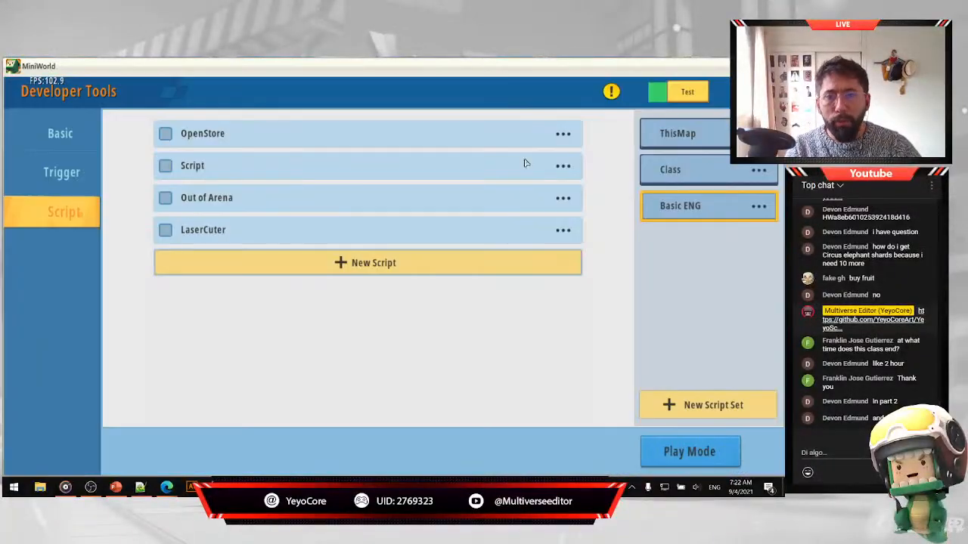
click(340, 263)
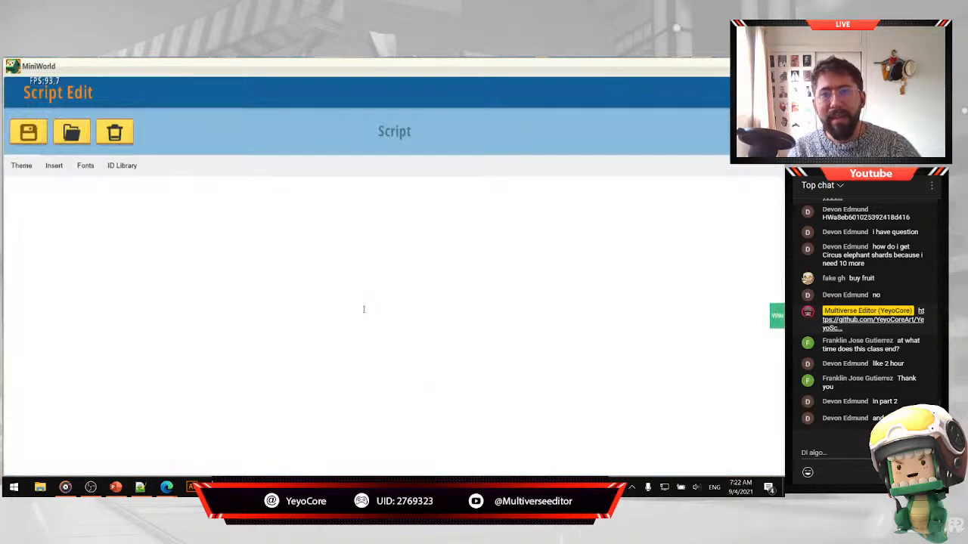
click(117, 137)
click(297, 348)
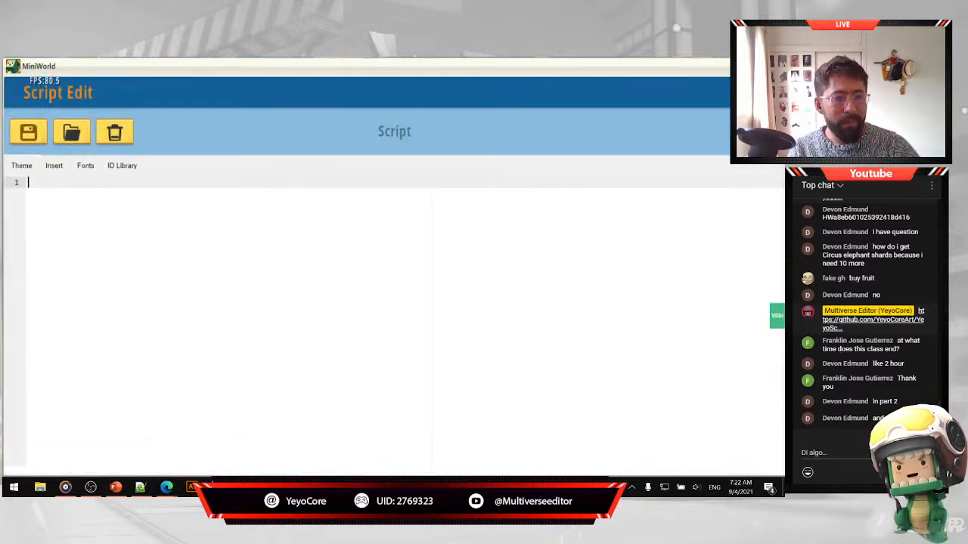
Open the PVP dodgeball System script file in the YeyoScripts GitHub repository.
key(alt+Tab)
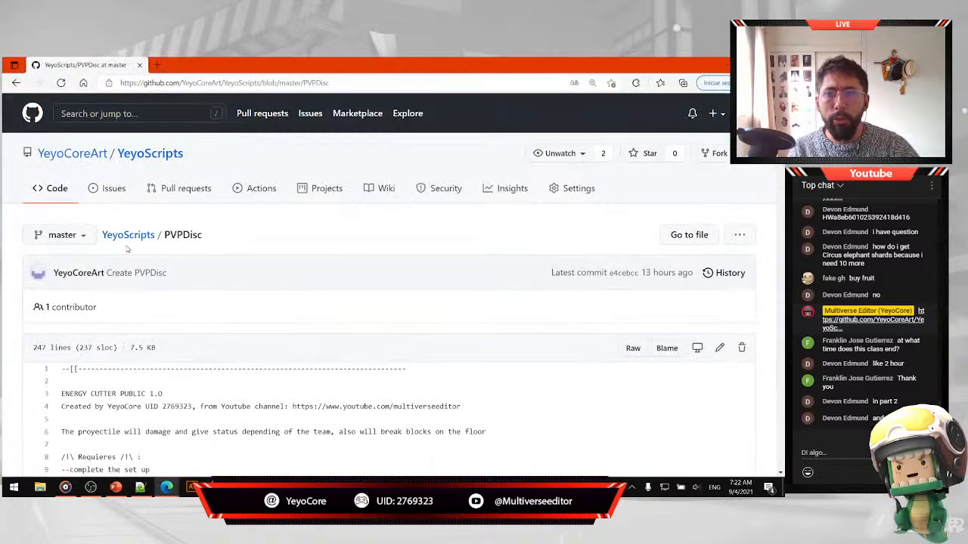
click(128, 235)
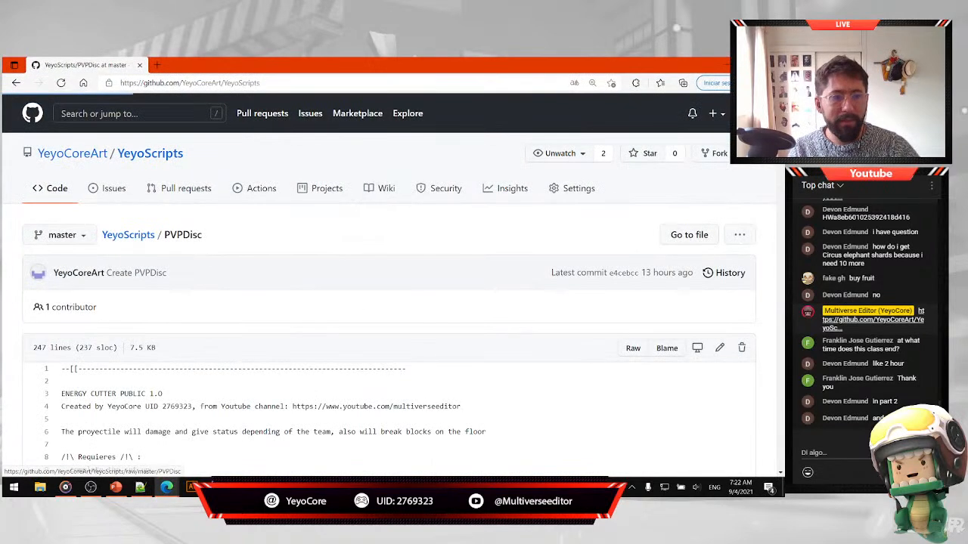
scroll(393, 321, down, 6)
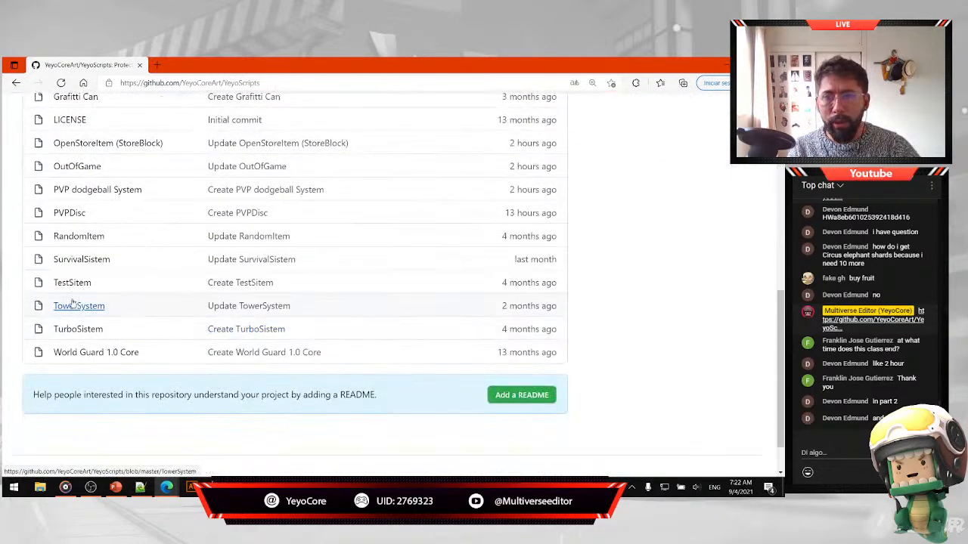
scroll(86, 304, up, 1)
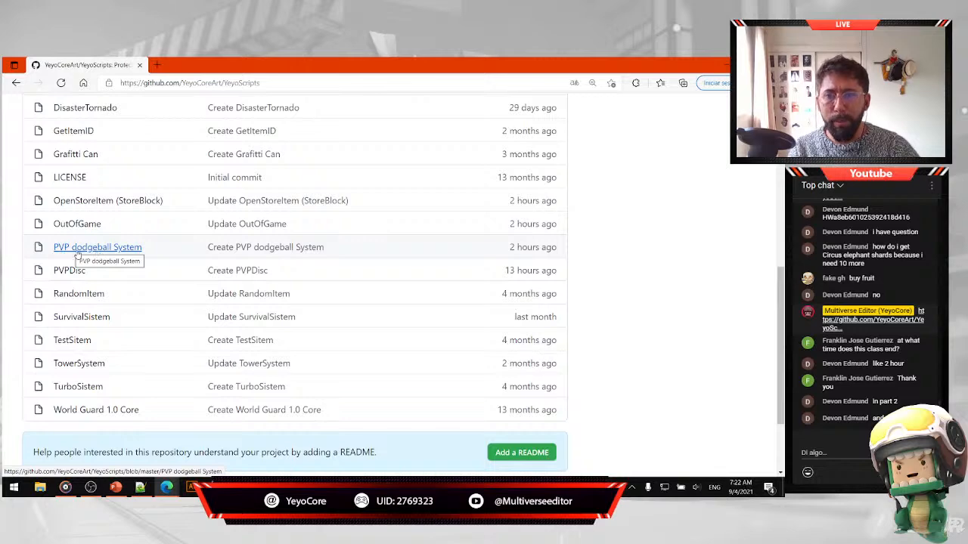
click(79, 250)
click(236, 83)
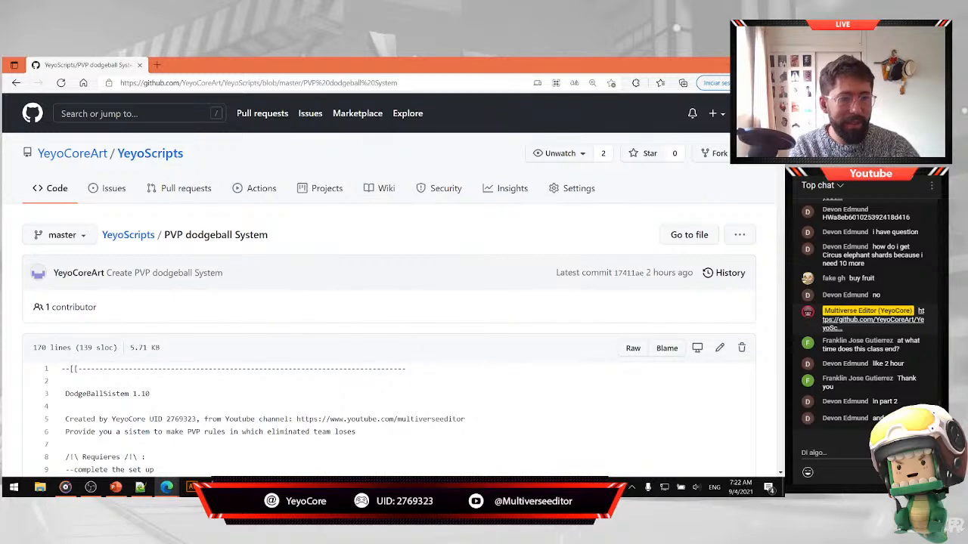
Dismiss the translation offer and select the whole 170-line dodgeball code to copy.
scroll(333, 367, down, 2)
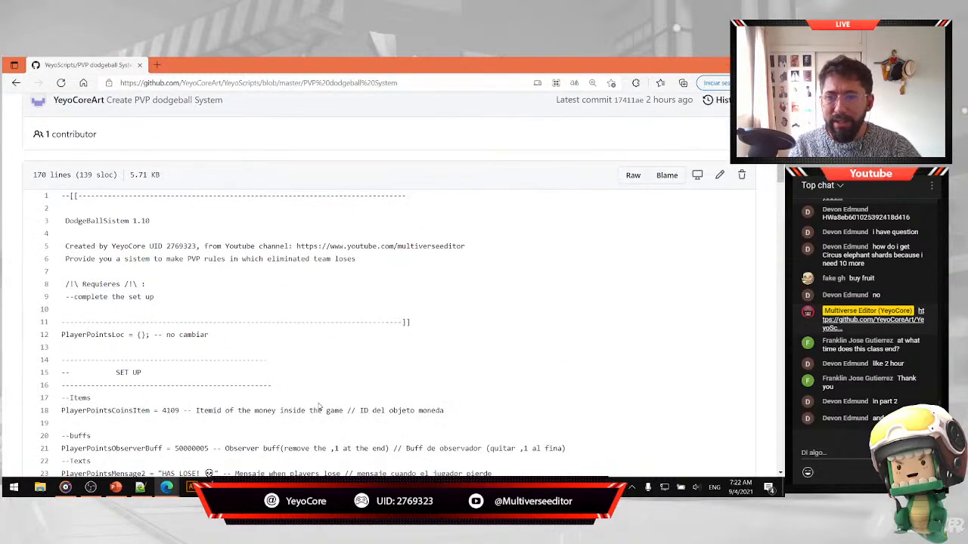
click(574, 83)
click(406, 263)
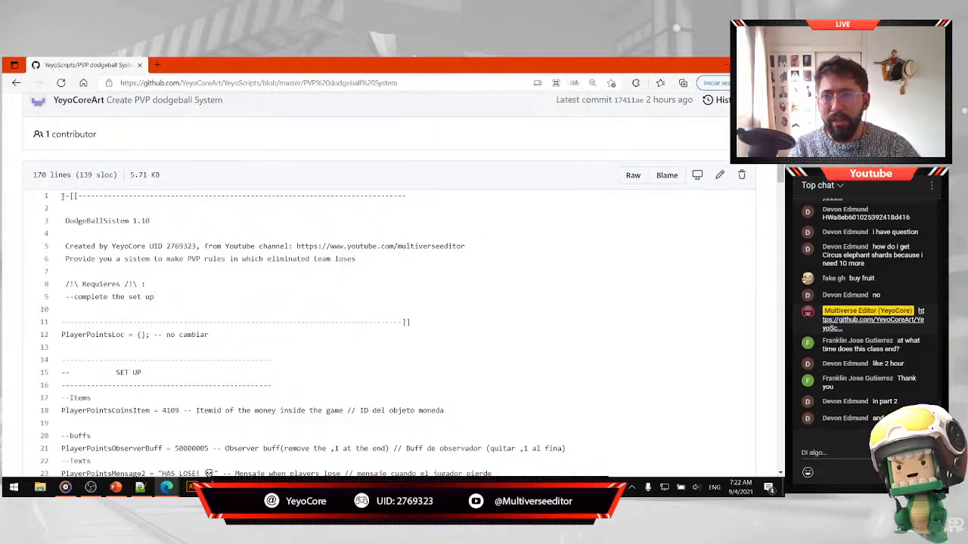
drag(62, 196, 78, 378)
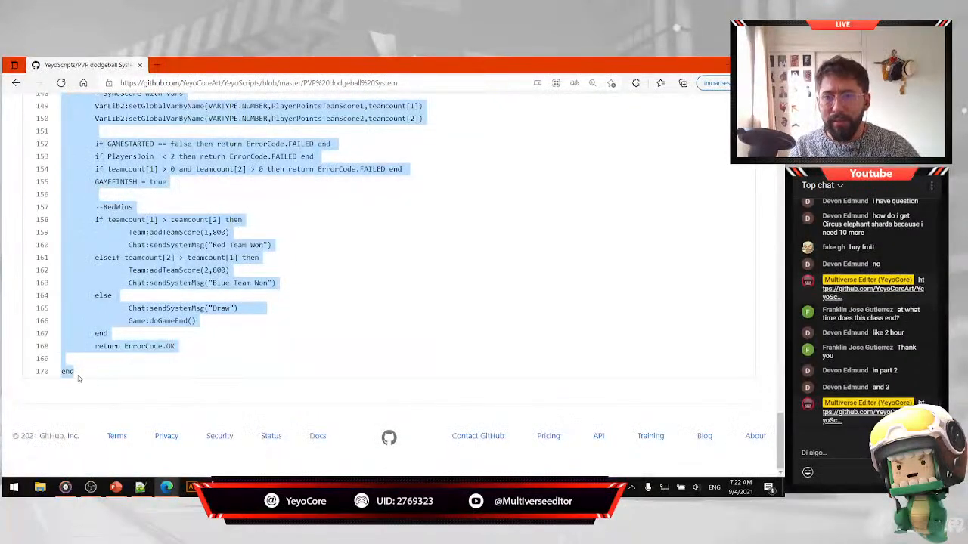
drag(197, 420, 537, 430)
scroll(503, 416, up, 15)
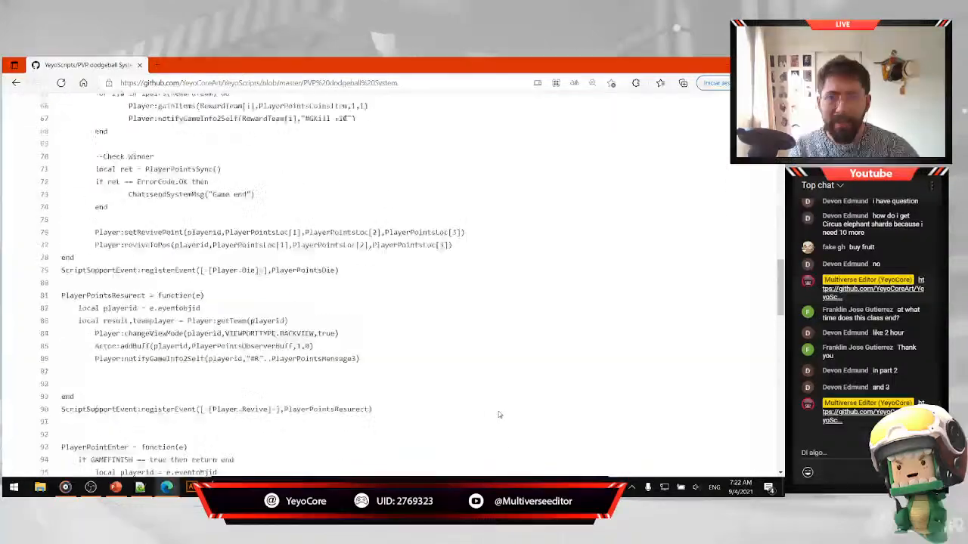
scroll(499, 414, up, 15)
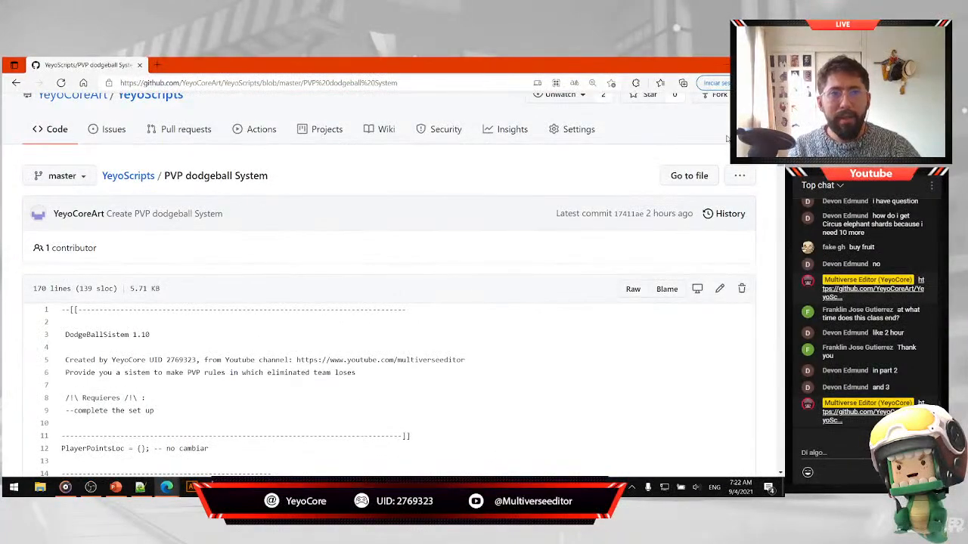
Paste the 170-line PVP dodgeball code into the new MiniWorld script and save it.
click(721, 66)
click(124, 206)
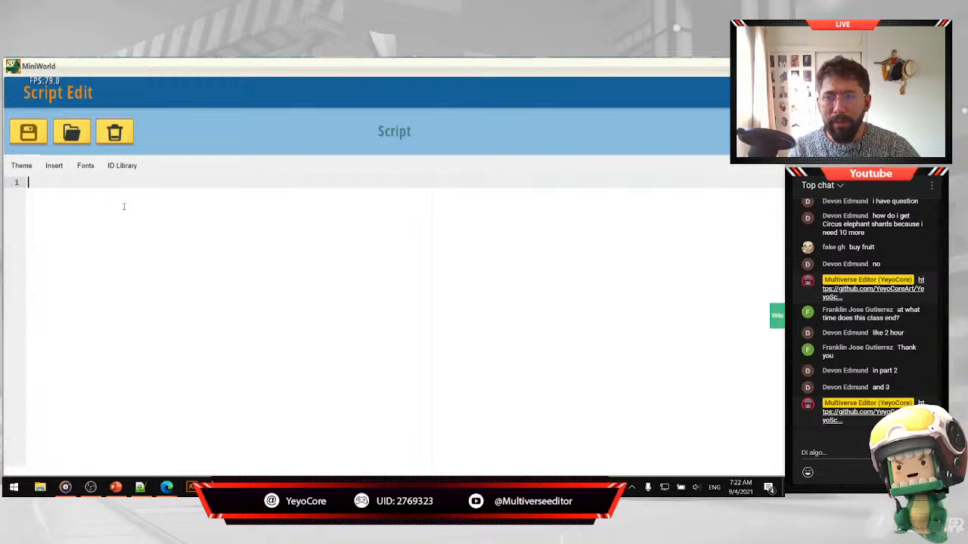
key(ctrl+v)
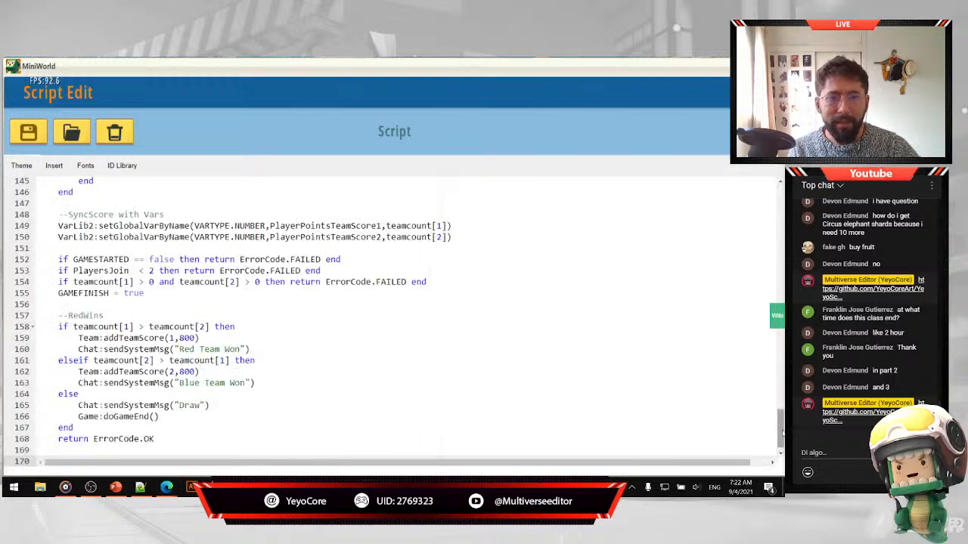
drag(783, 433, 750, 221)
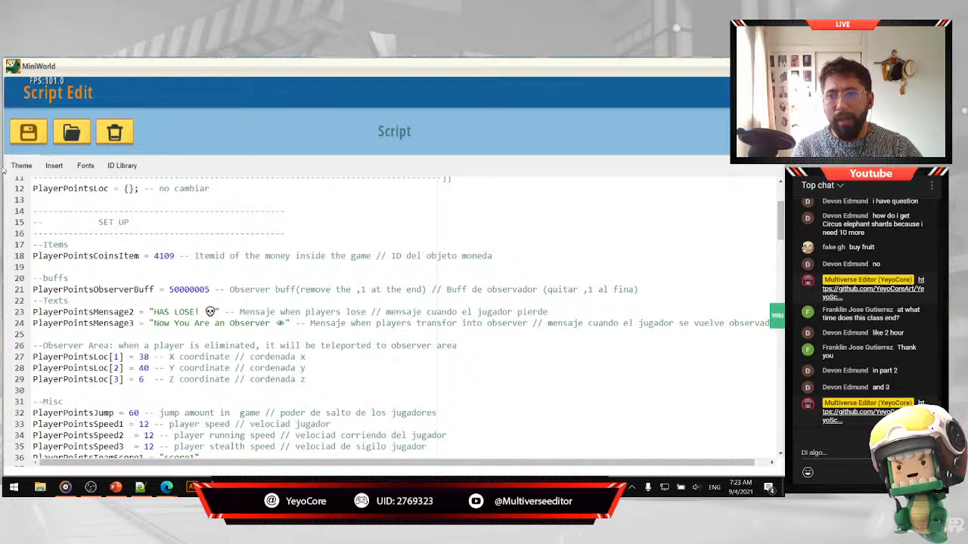
click(33, 135)
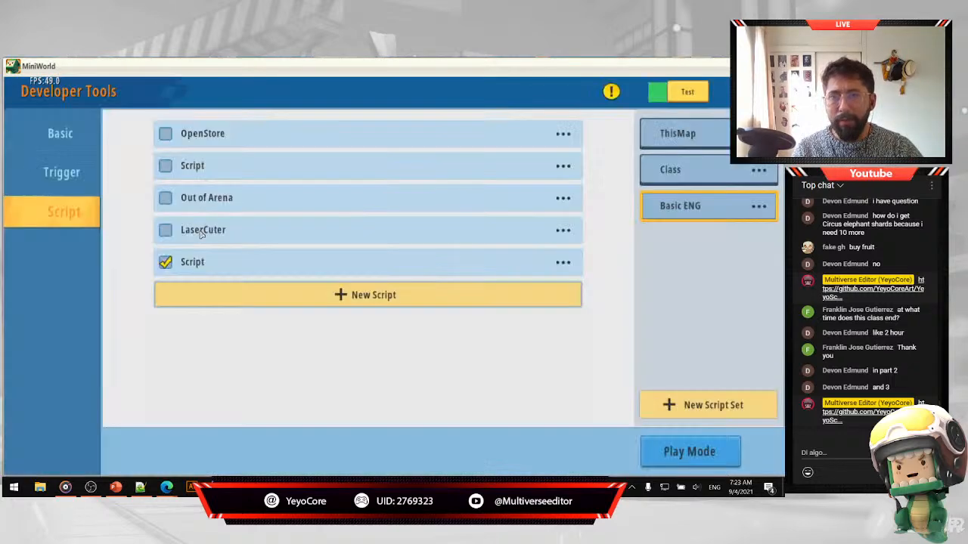
Rename the fifth Basic ENG script from Script to 'Dodgeball sistem', then switch to Notepad++.
click(564, 262)
click(534, 176)
key(BackSpace)
key(BackSpace)
key(BackSpace)
key(BackSpace)
key(BackSpace)
key(BackSpace)
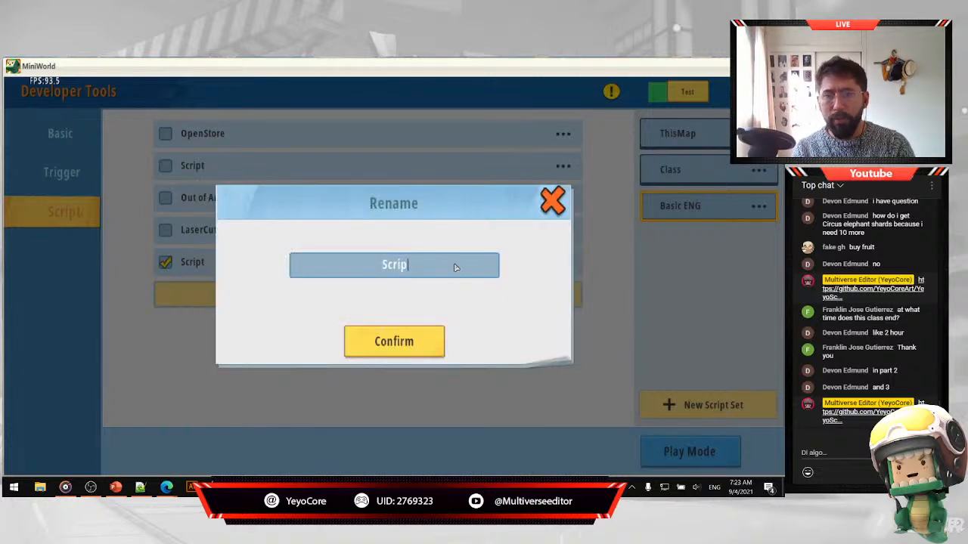
text(Dod)
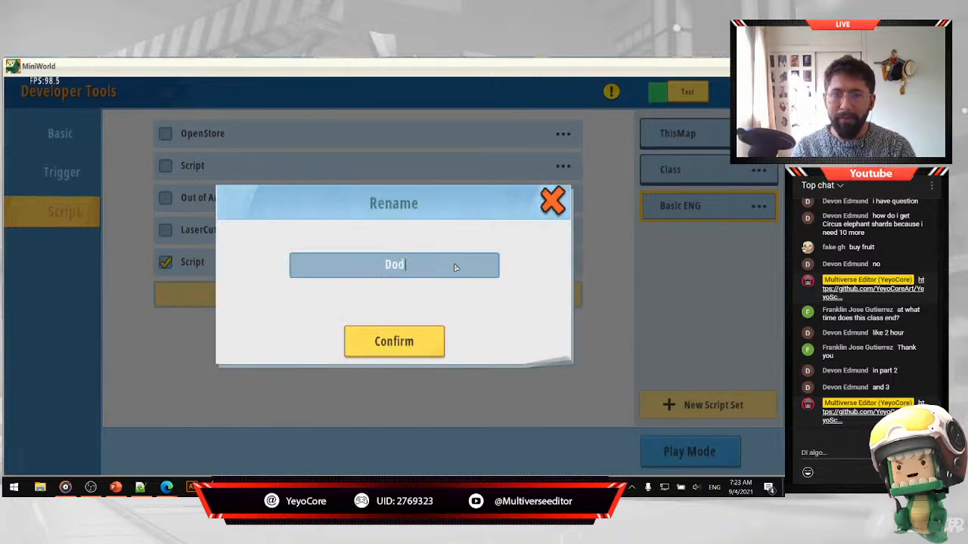
text(geball sistem)
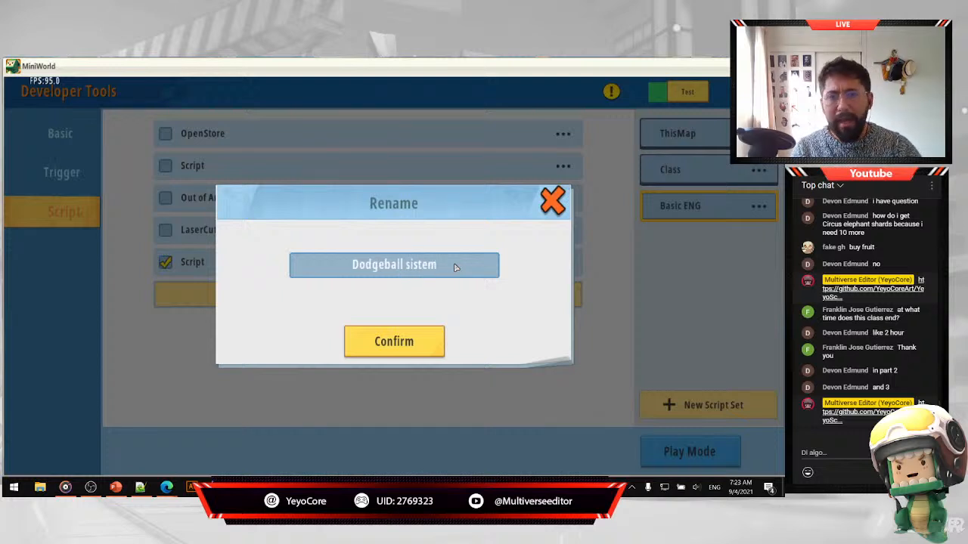
click(406, 342)
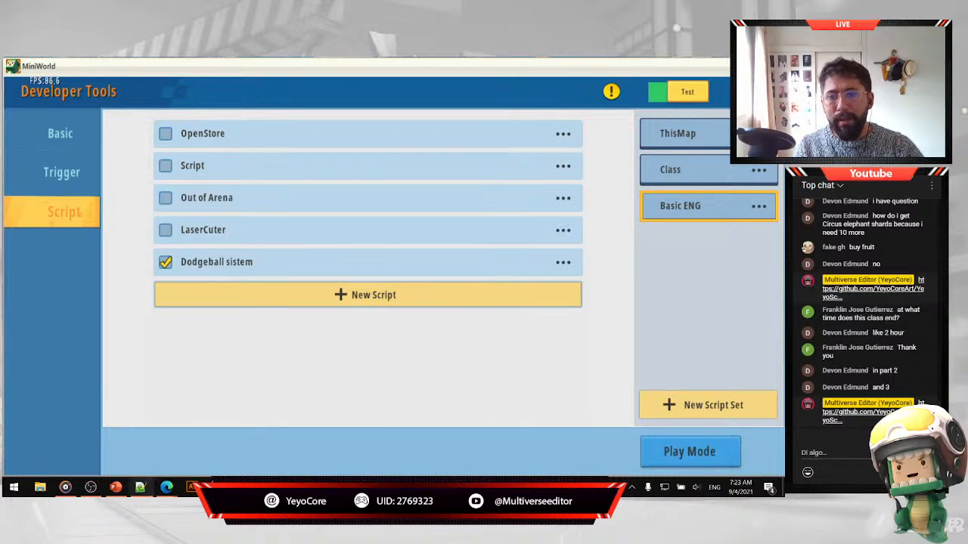
click(140, 487)
Replace the Notepad++ script with the 170-line DodgeBallSistem 1.10 code.
click(375, 276)
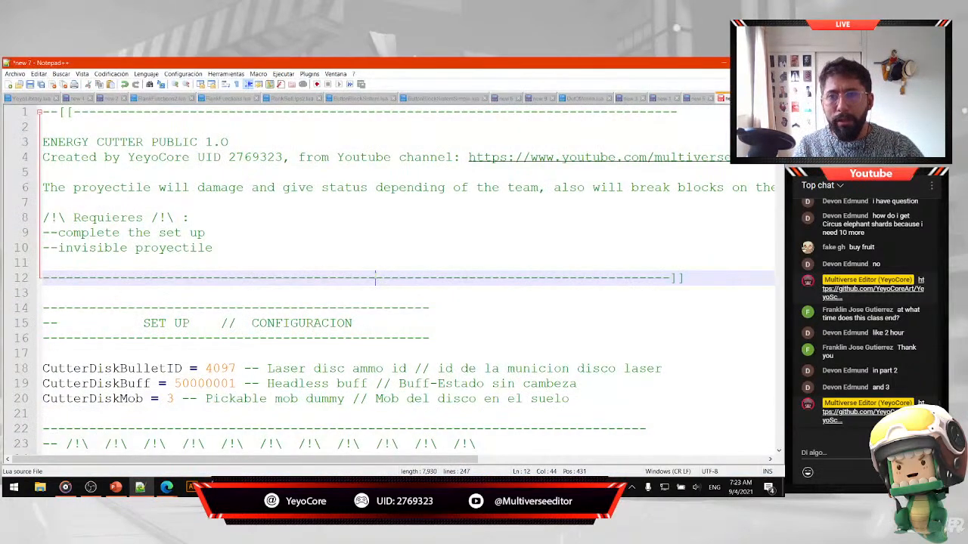
key(ctrl+a)
key(ctrl+v)
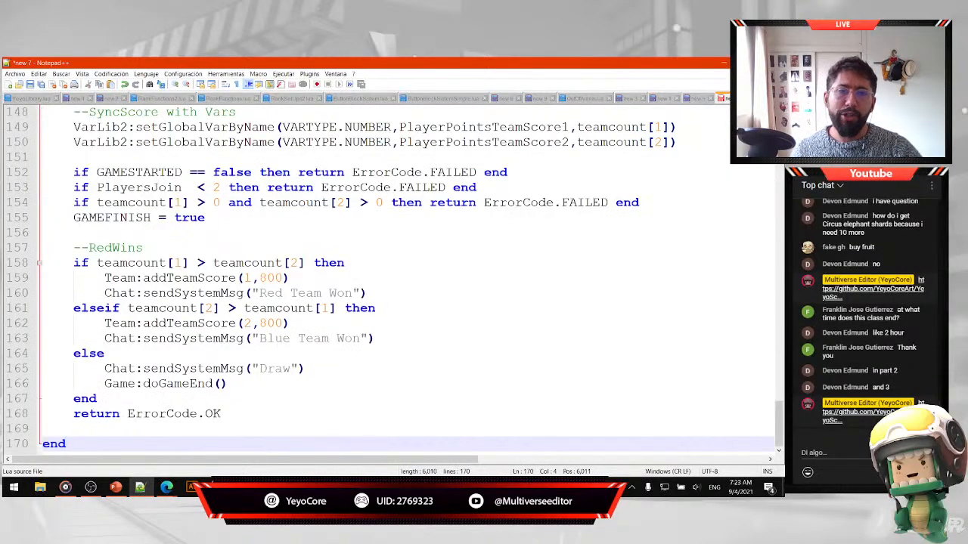
drag(778, 416, 778, 147)
ctrl+scroll(377, 328, up, 1)
scroll(377, 328, up, 4)
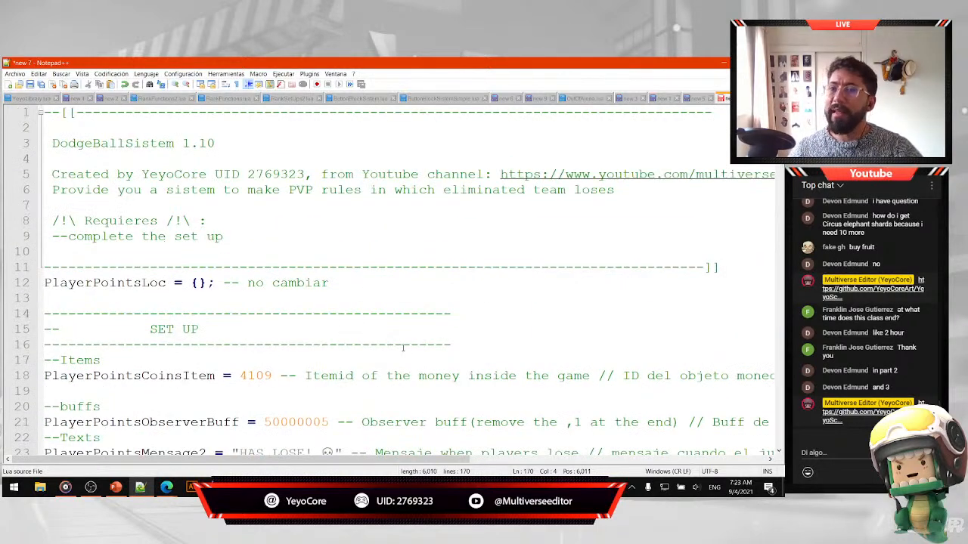
Review the SET UP block and select the coin item ID 4109 on line 18.
drag(473, 351, 44, 314)
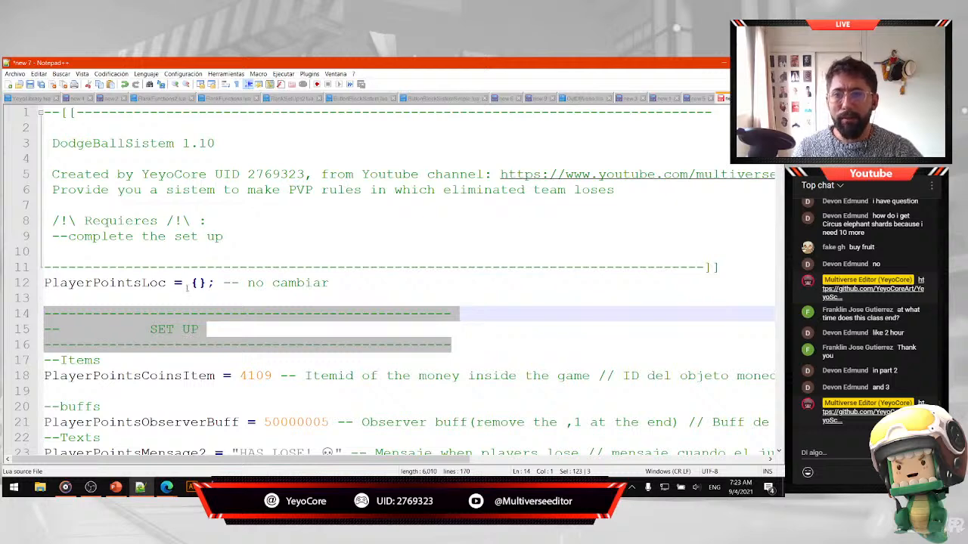
scroll(296, 283, down, 5)
scroll(159, 257, up, 1)
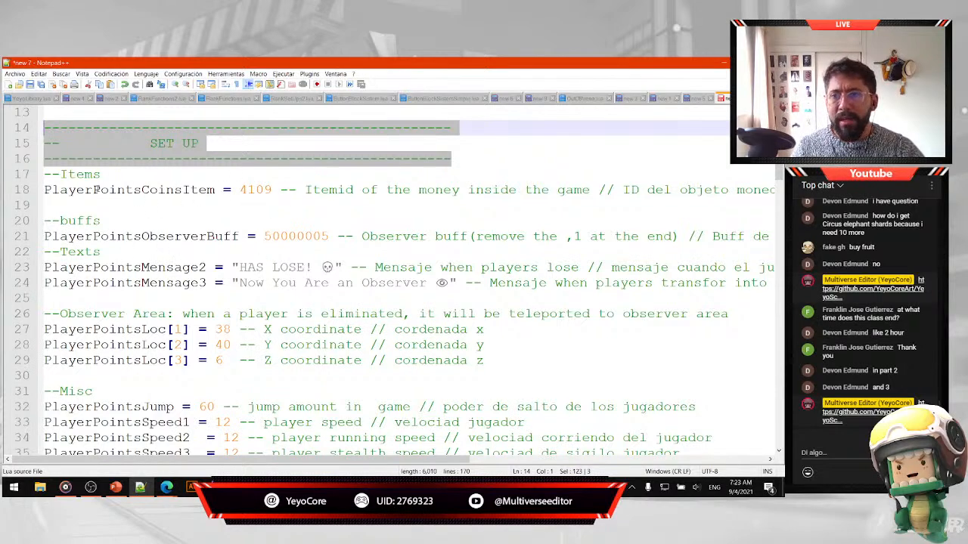
click(145, 189)
click(270, 190)
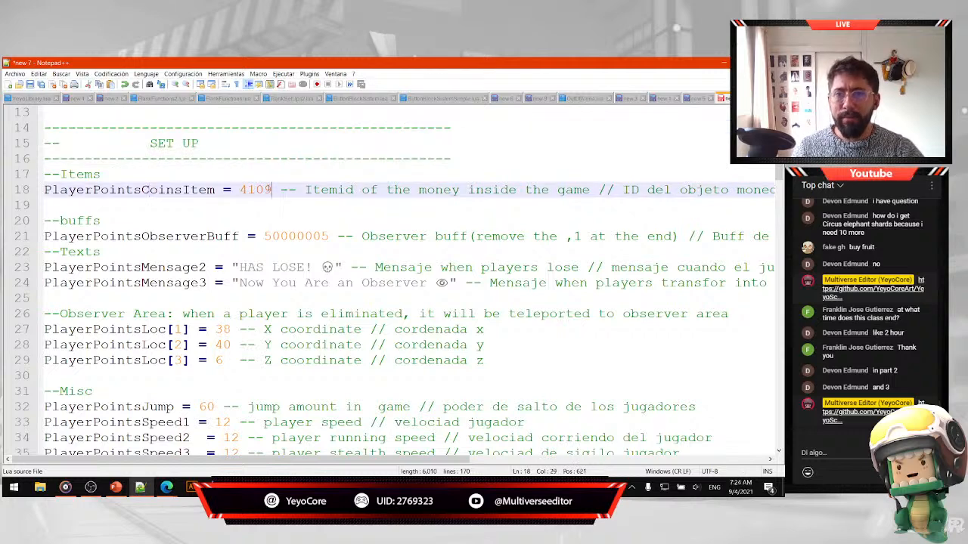
double_click(266, 191)
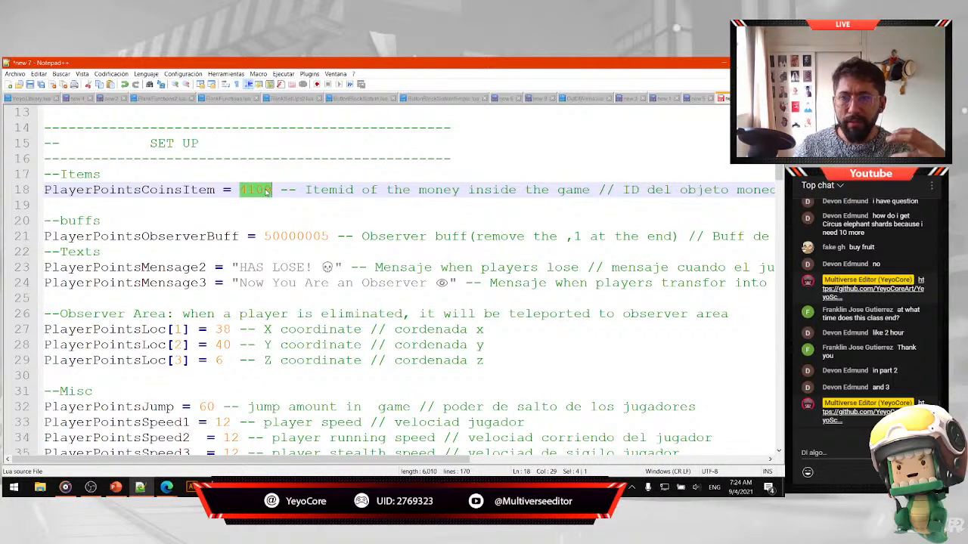
click(166, 236)
double_click(303, 236)
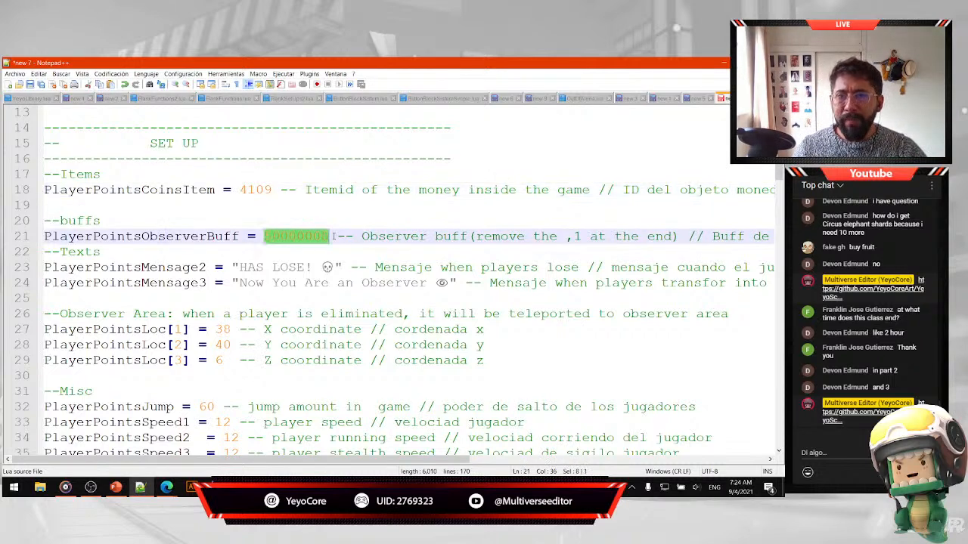
drag(467, 236, 361, 235)
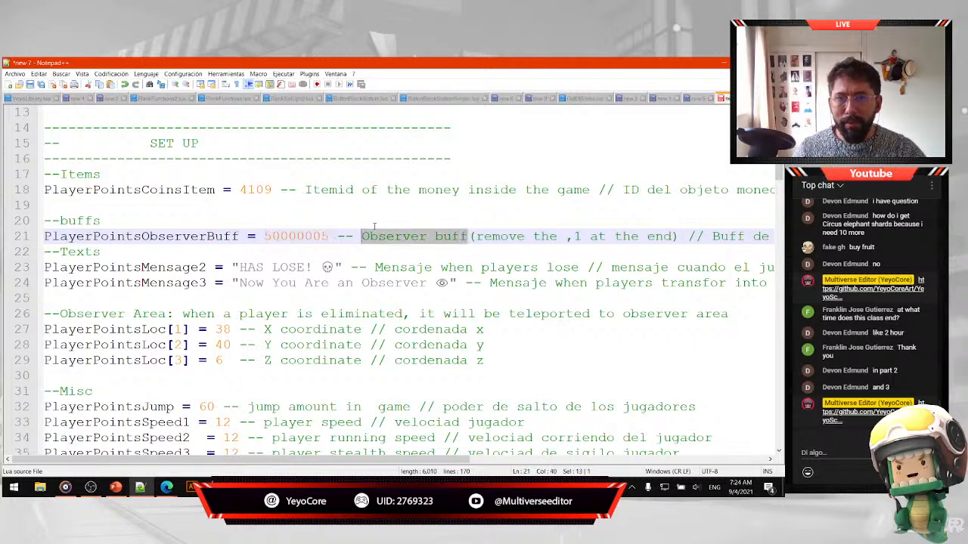
key(Up)
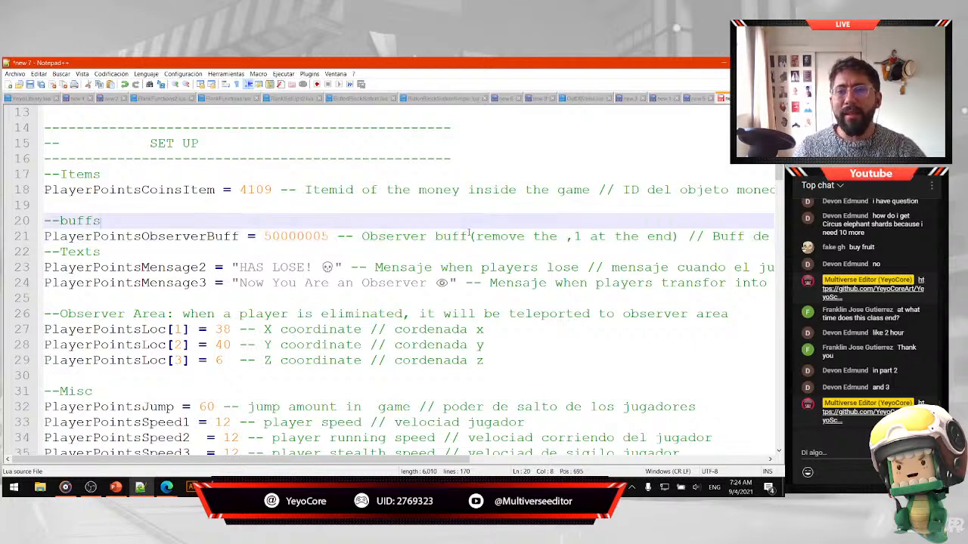
drag(464, 236, 361, 236)
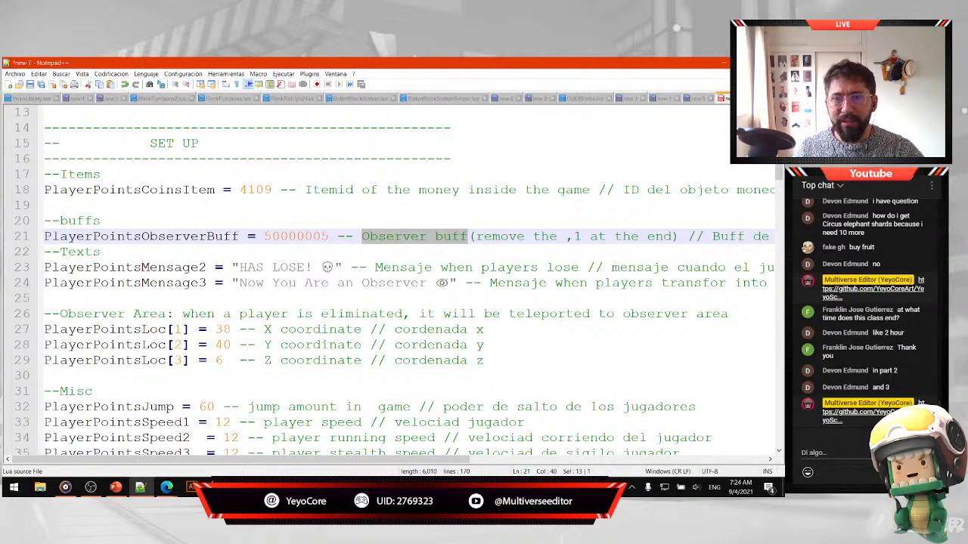
drag(449, 284, 234, 285)
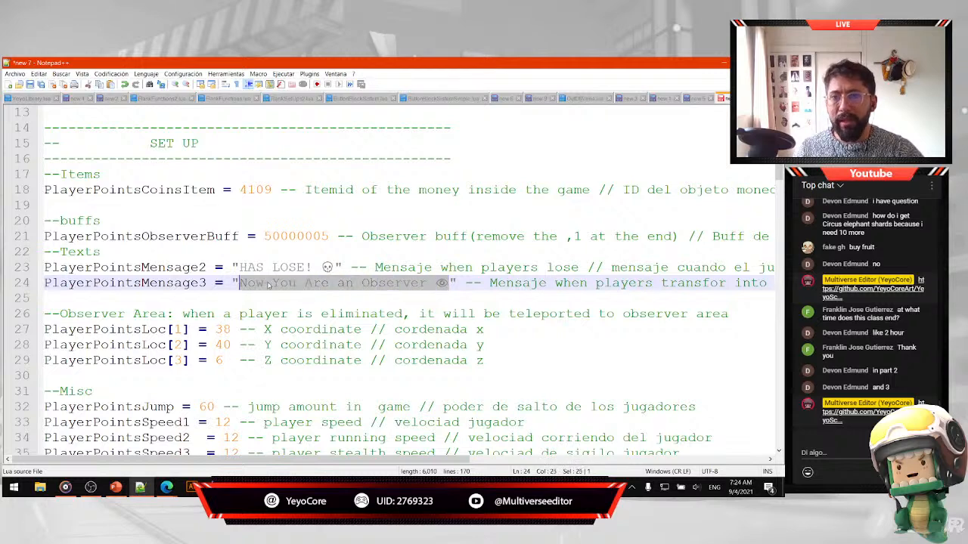
click(334, 267)
drag(333, 267, 239, 268)
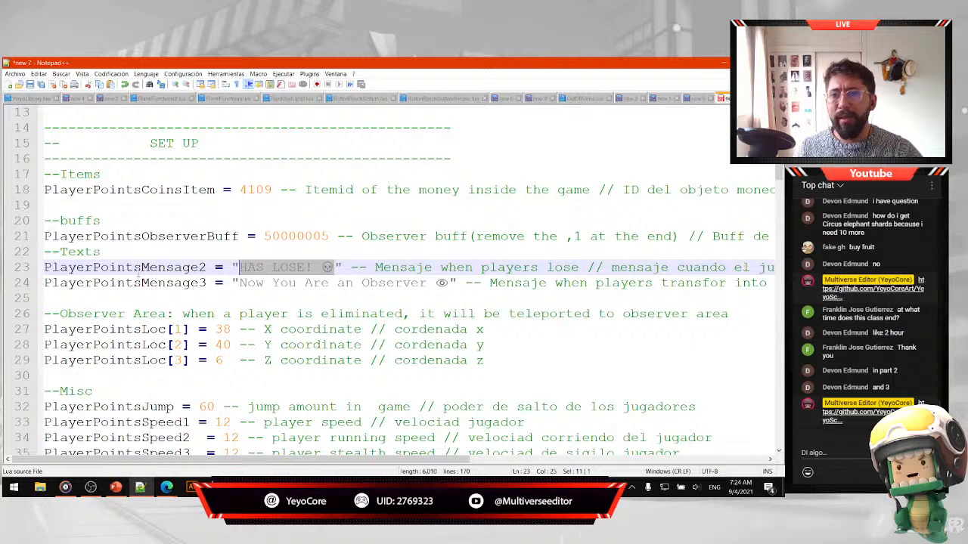
click(337, 268)
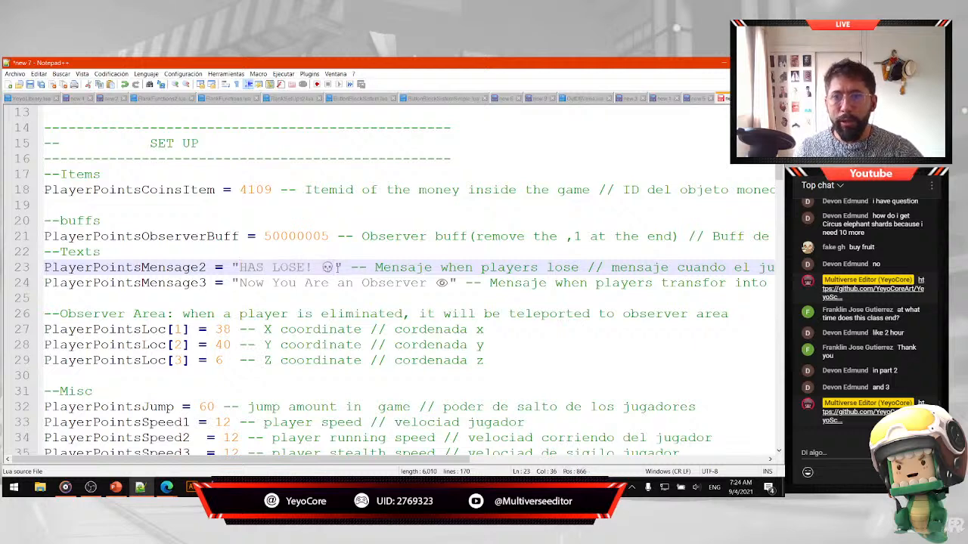
drag(336, 267, 239, 268)
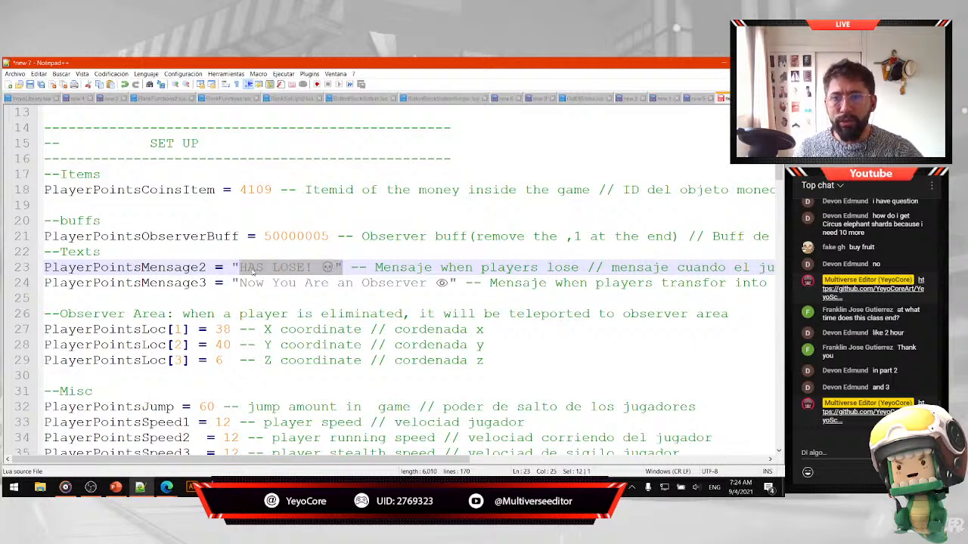
click(334, 269)
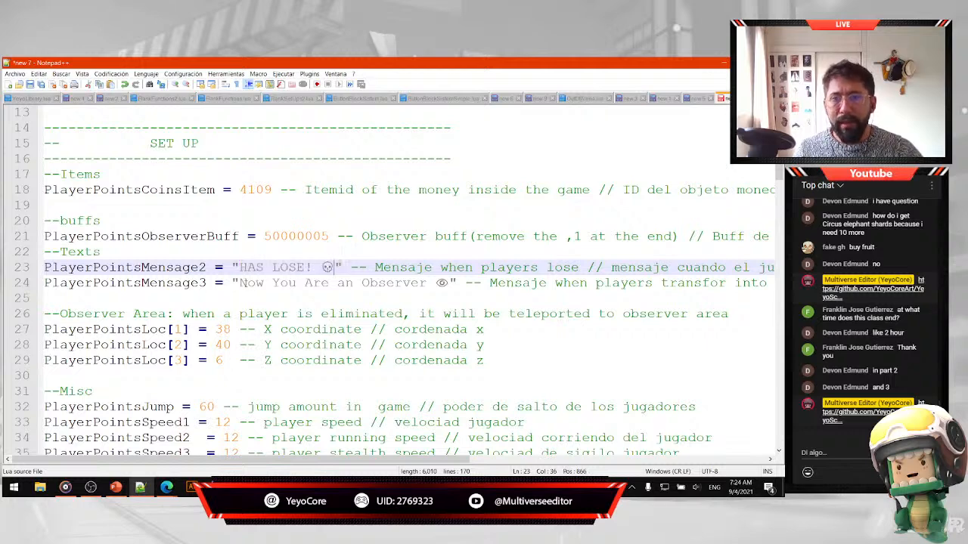
drag(242, 283, 292, 283)
click(353, 286)
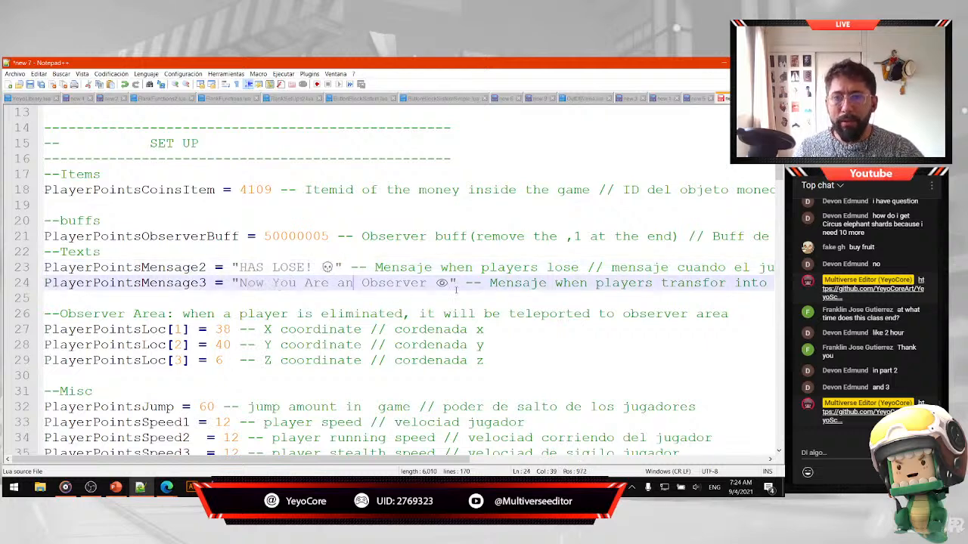
drag(451, 284, 239, 283)
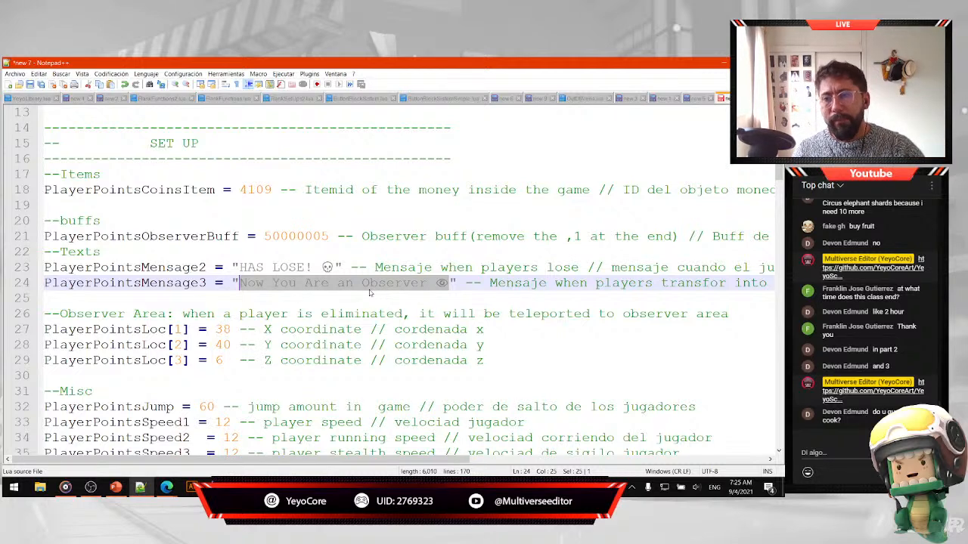
click(310, 329)
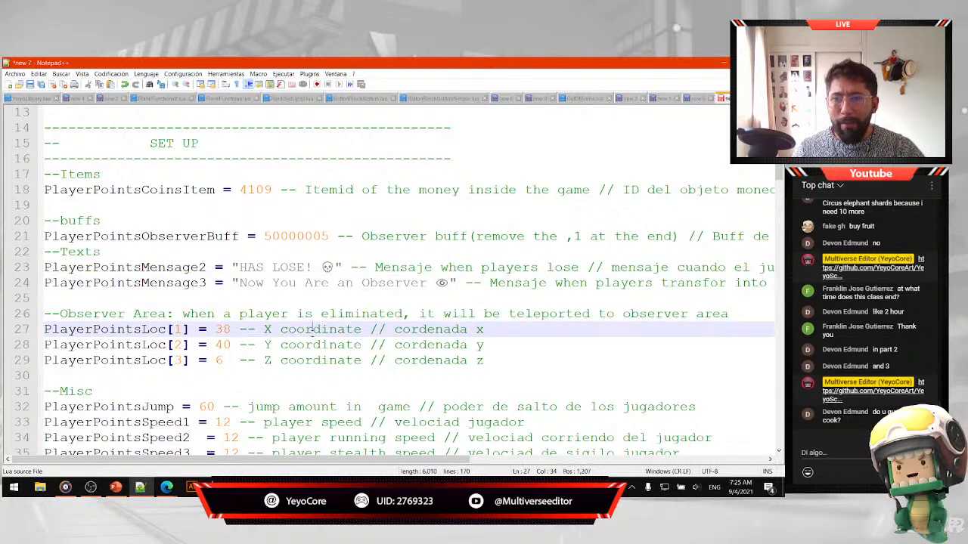
scroll(346, 314, down, 1)
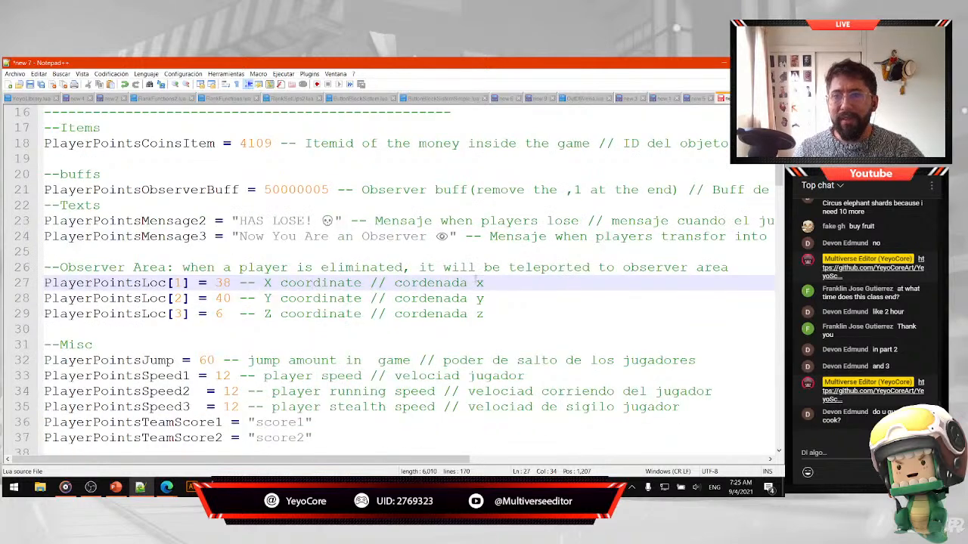
drag(728, 266, 44, 267)
double_click(251, 143)
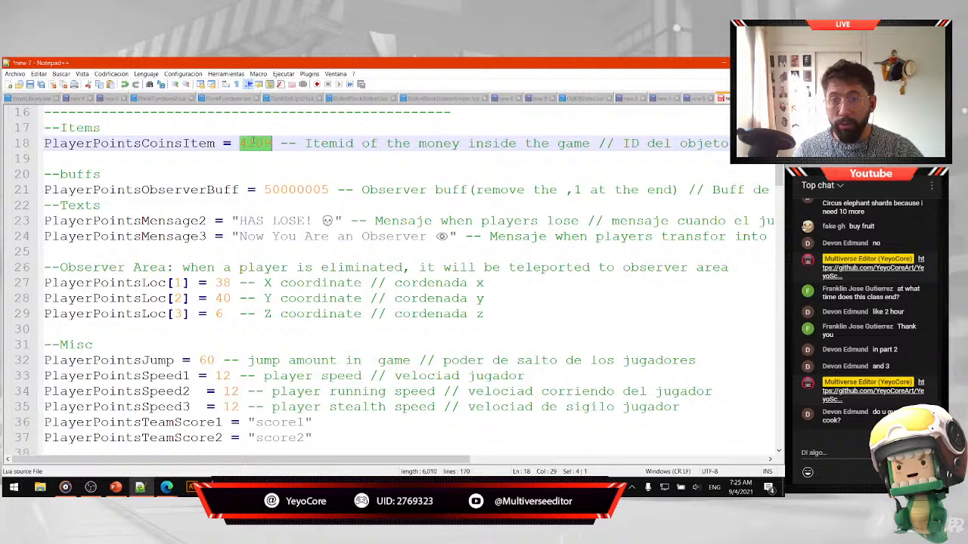
click(307, 195)
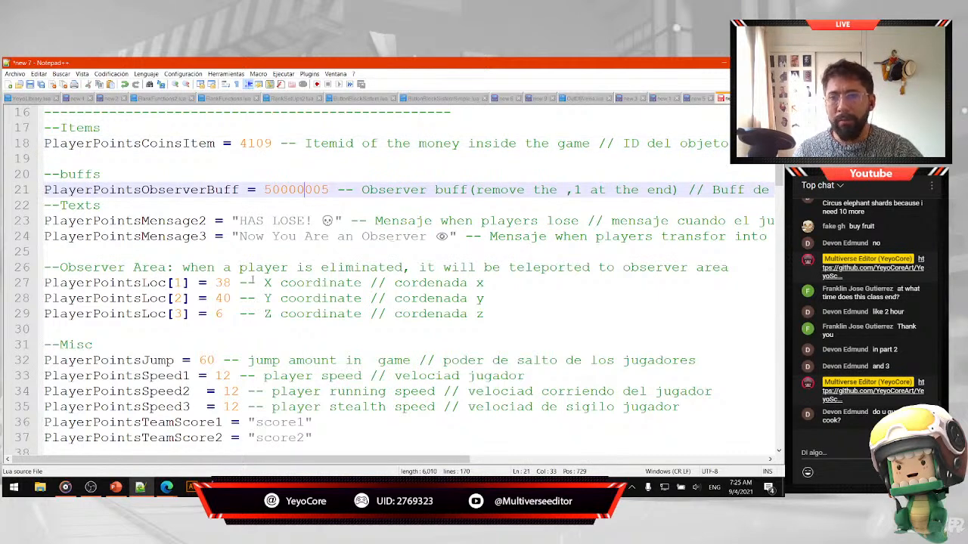
click(59, 283)
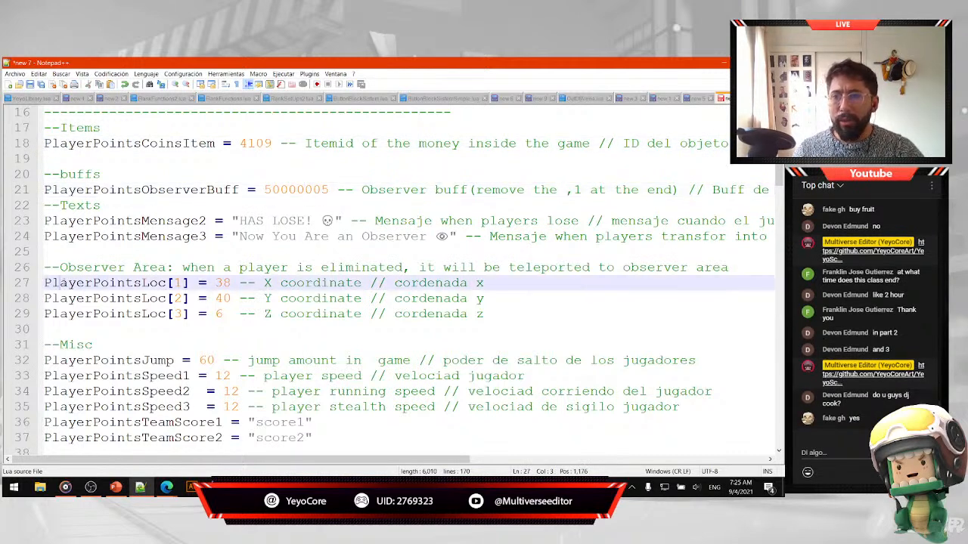
double_click(78, 282)
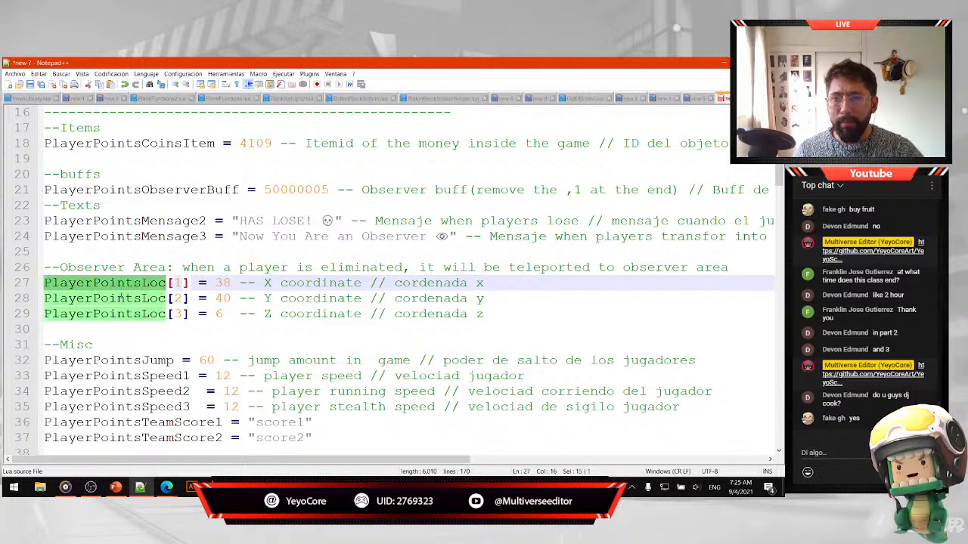
click(124, 298)
click(126, 313)
drag(216, 285, 214, 313)
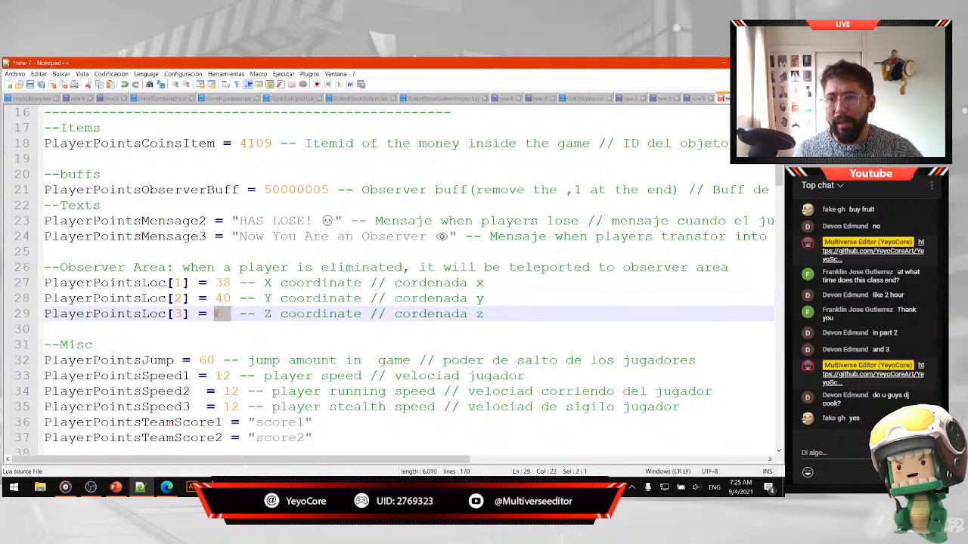
scroll(227, 370, down, 2)
scroll(226, 371, down, 1)
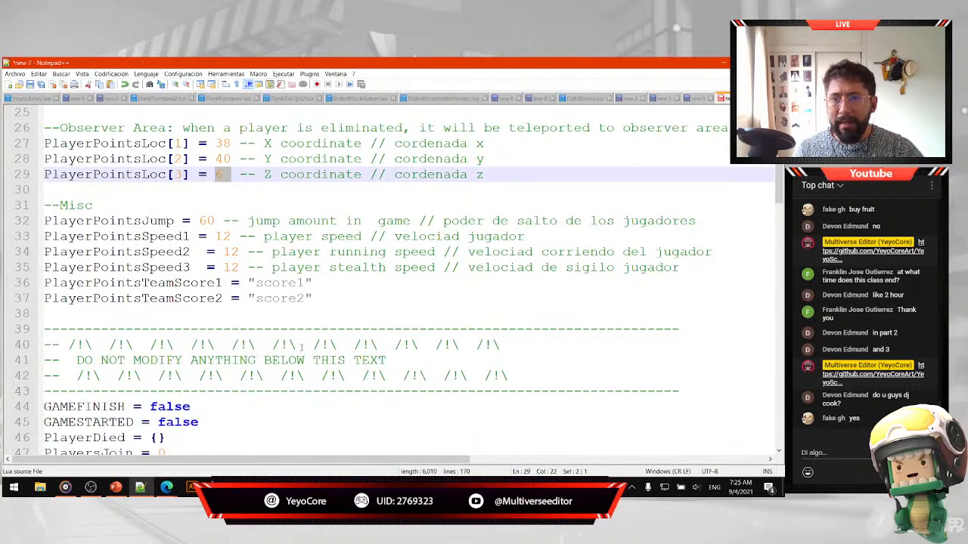
scroll(303, 348, up, 2)
drag(199, 313, 216, 313)
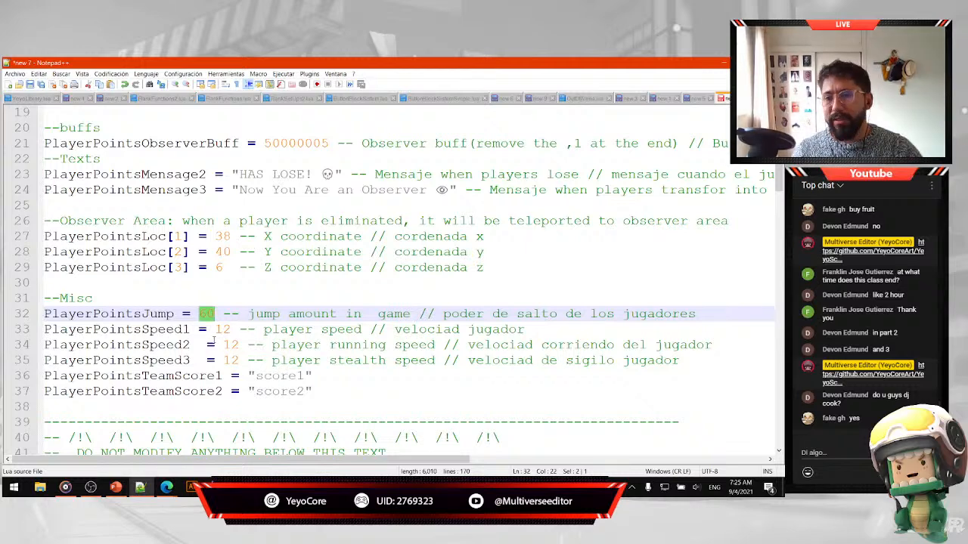
click(221, 313)
drag(215, 313, 198, 313)
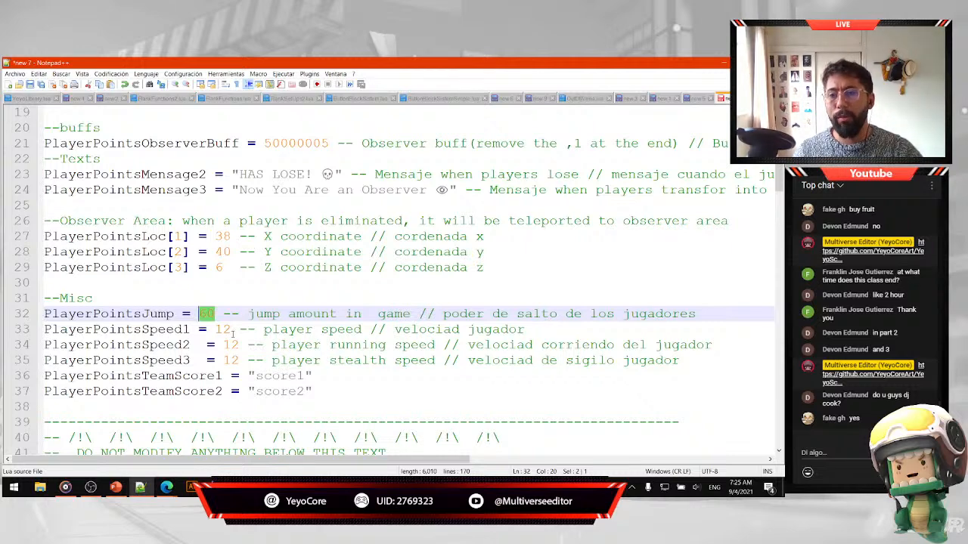
double_click(225, 330)
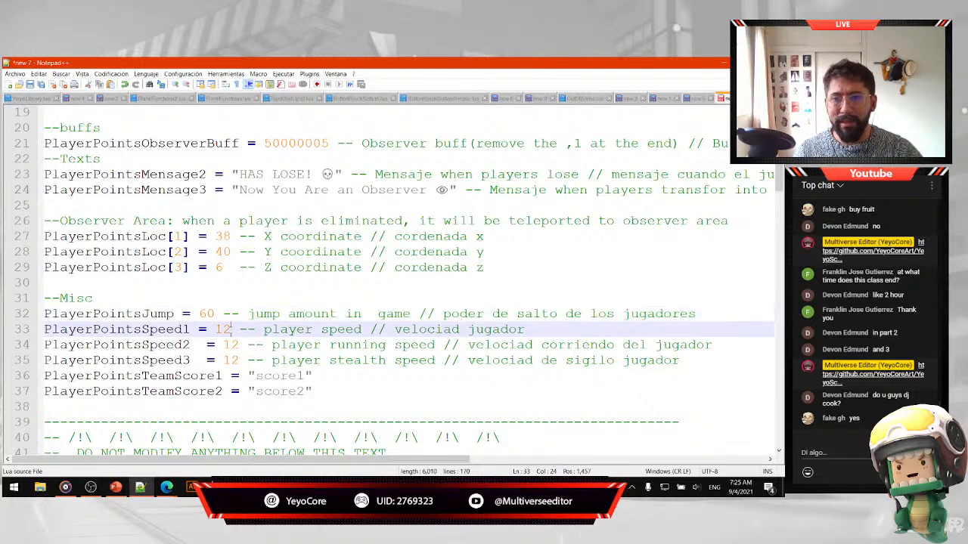
click(247, 344)
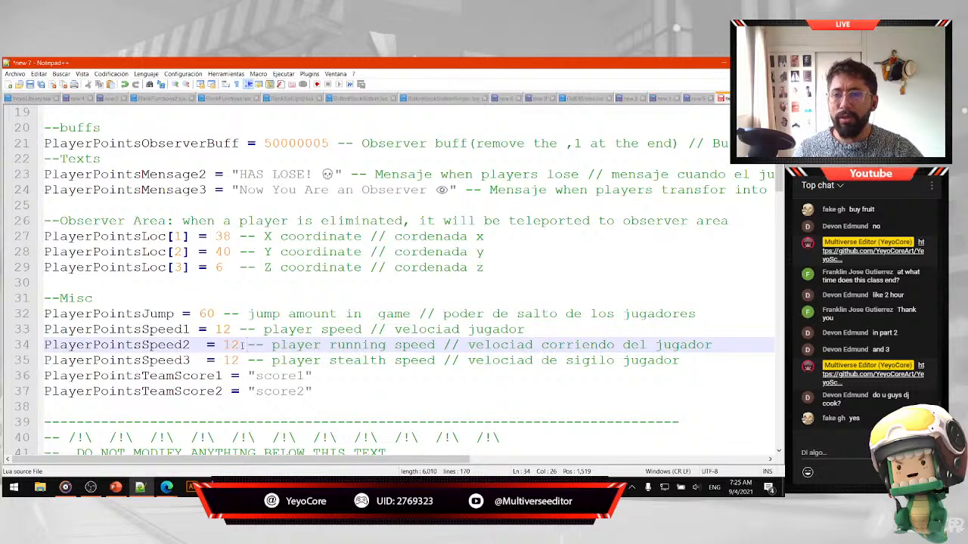
drag(241, 346, 224, 360)
click(241, 351)
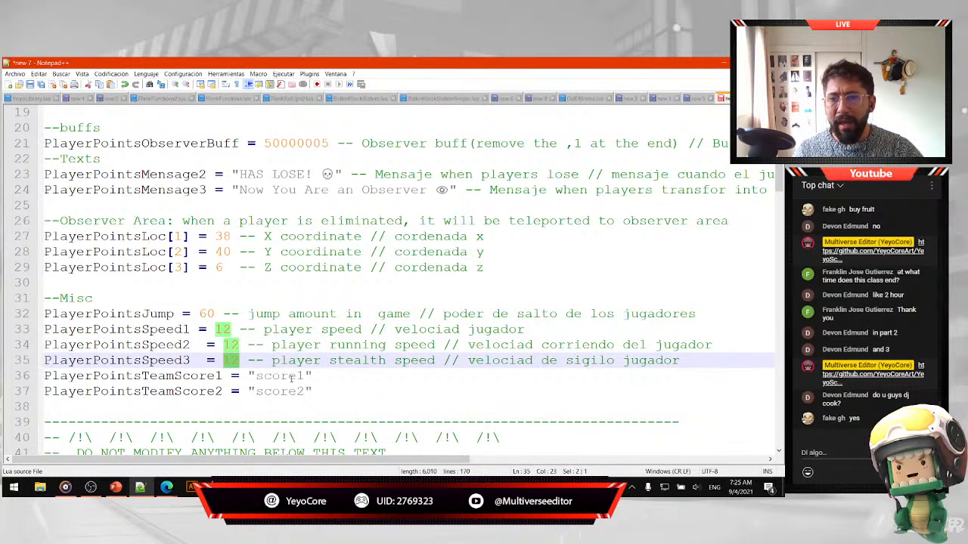
scroll(291, 378, down, 1)
double_click(285, 331)
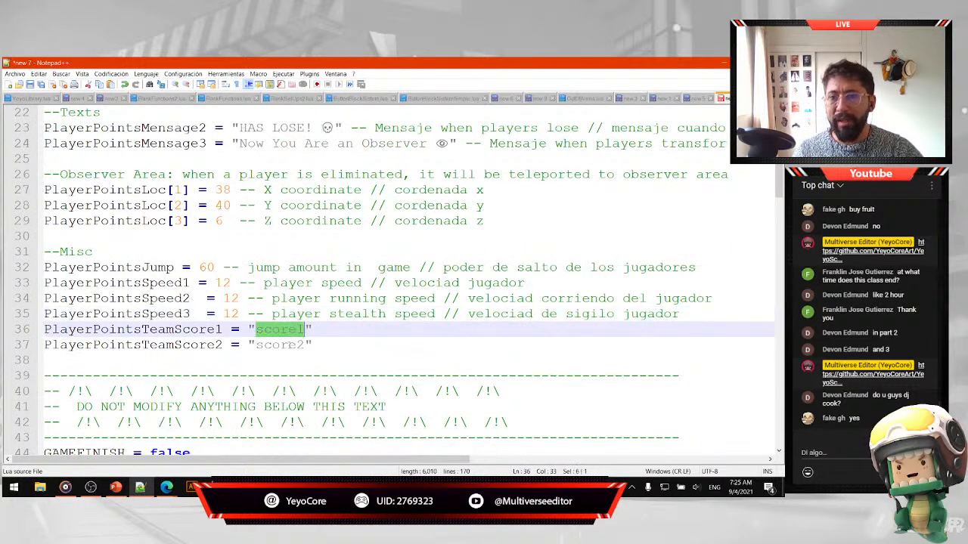
double_click(290, 344)
double_click(287, 331)
double_click(284, 344)
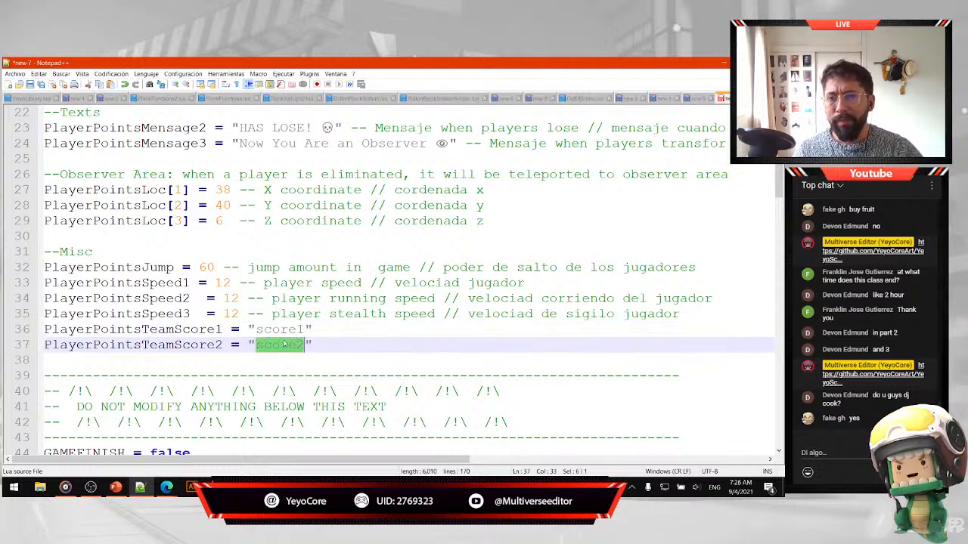
double_click(284, 330)
double_click(282, 345)
click(281, 330)
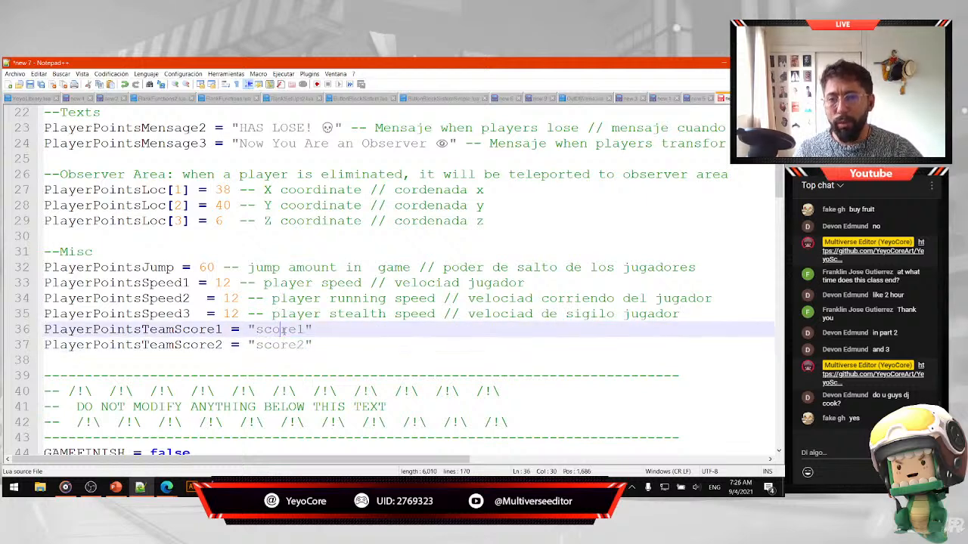
double_click(281, 346)
drag(282, 331, 288, 329)
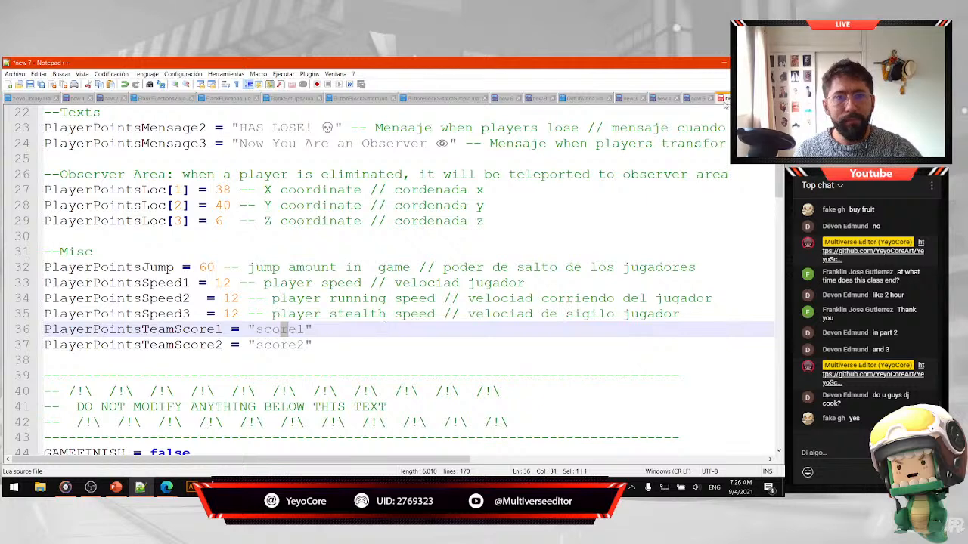
Open the Dodgeball sistem script and delete the coin item ID 4109 on line 18.
click(722, 63)
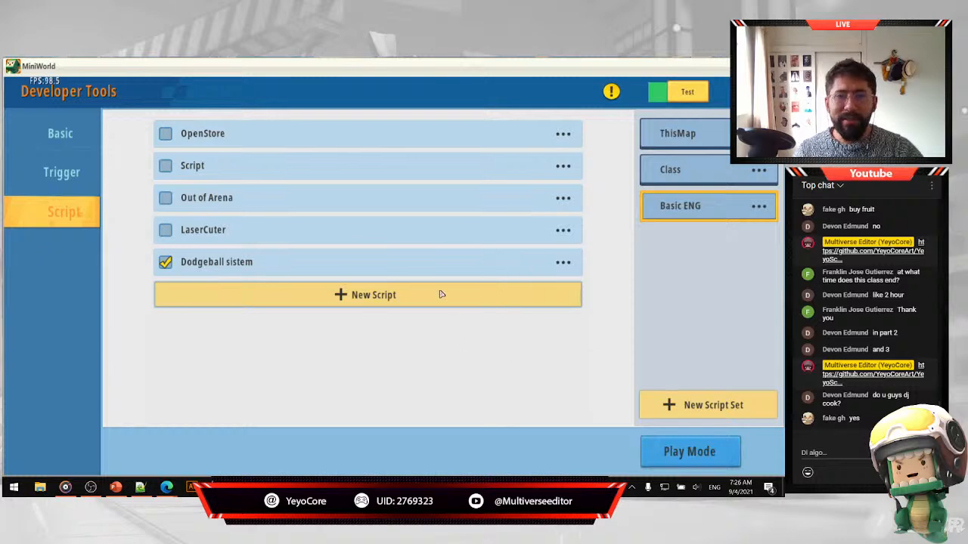
click(330, 269)
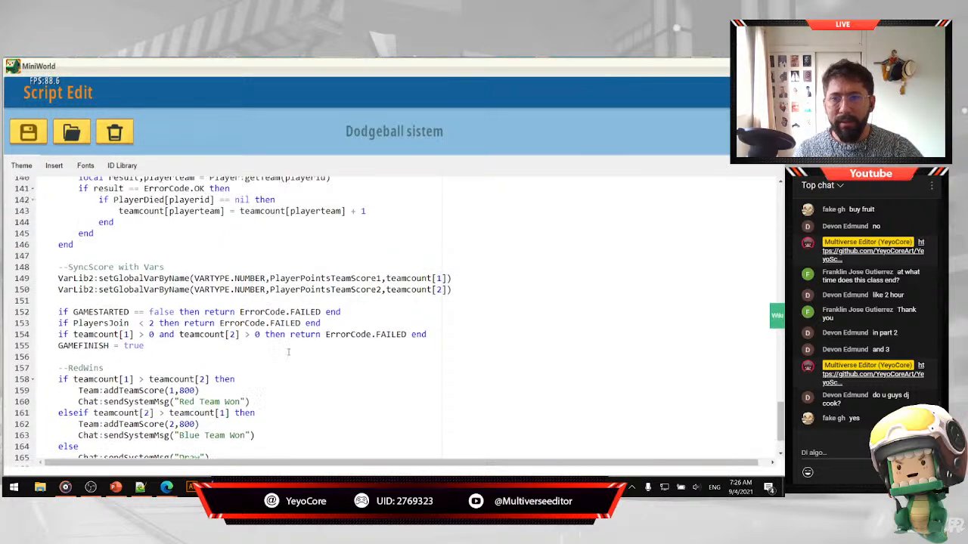
scroll(288, 352, up, 3)
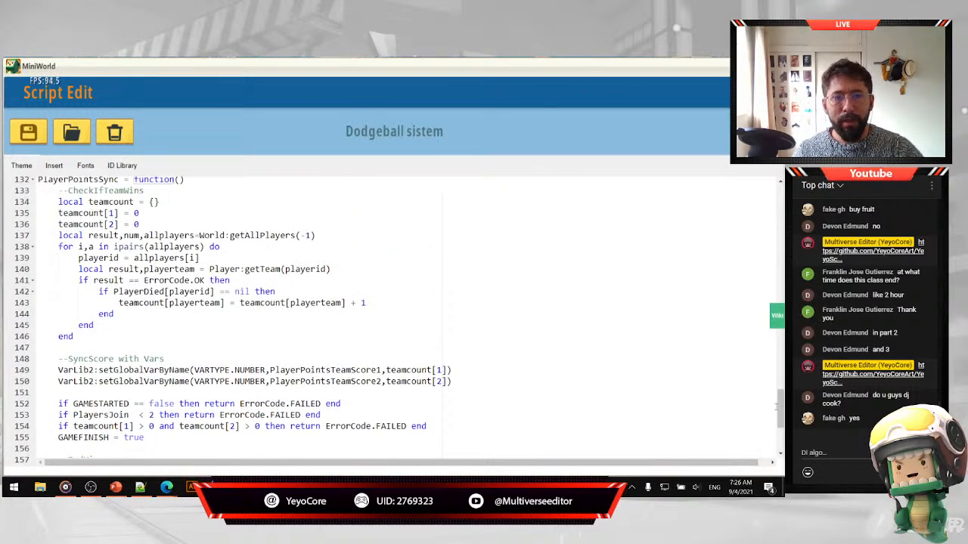
drag(779, 408, 769, 223)
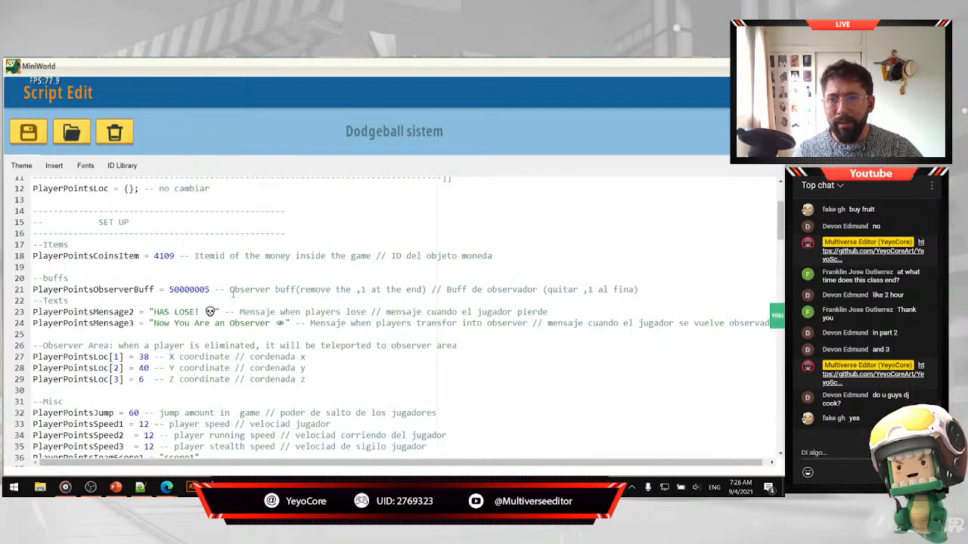
double_click(164, 255)
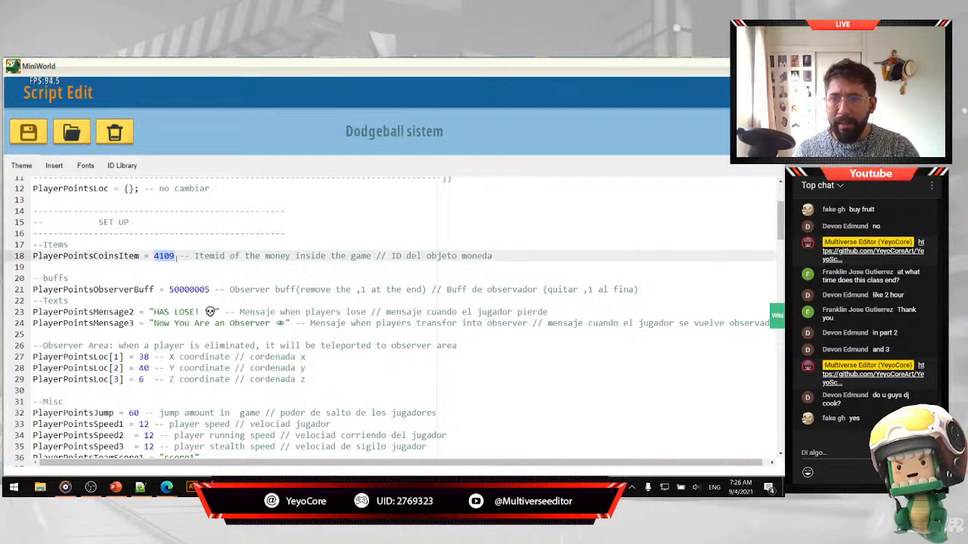
key(BackSpace)
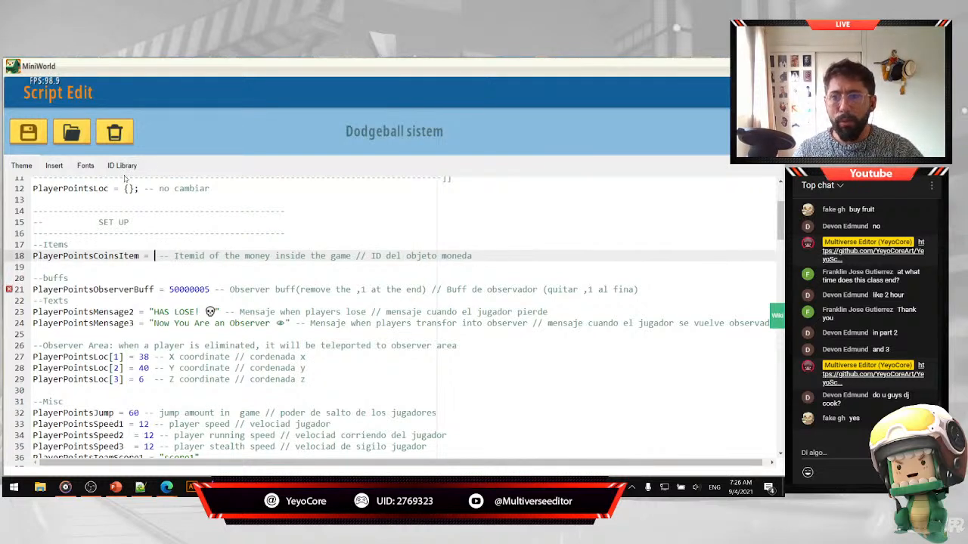
Insert the custom Credits prop ID 4109 from the item library into line 18.
click(129, 166)
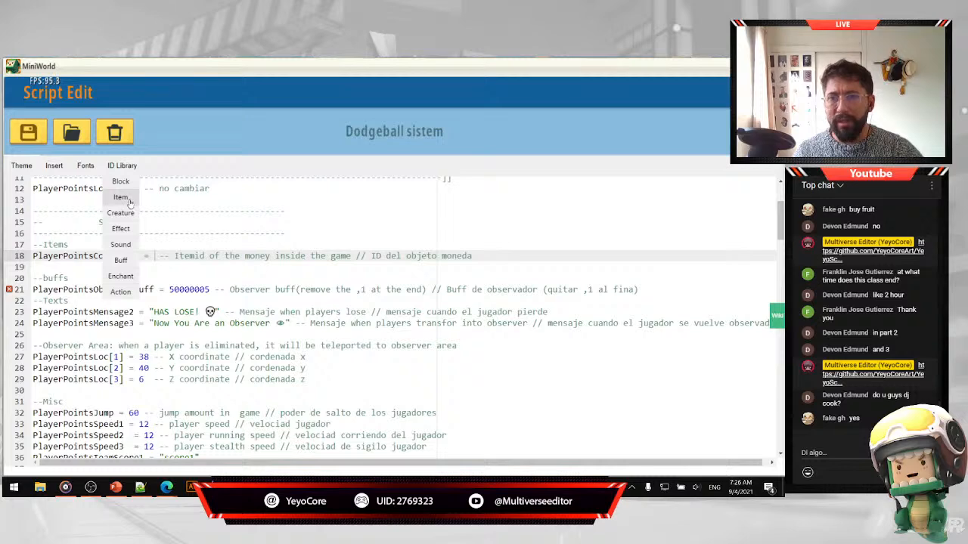
click(129, 200)
scroll(191, 365, down, 3)
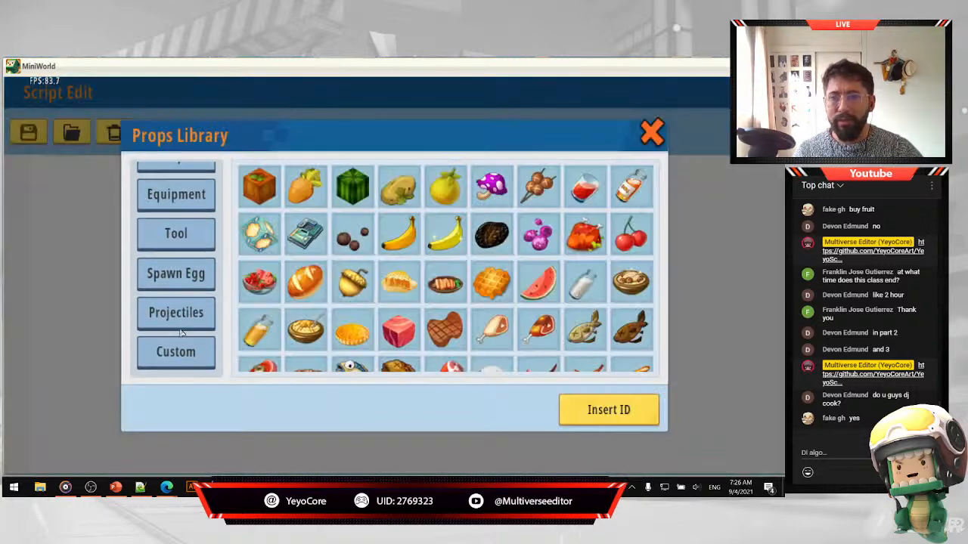
click(179, 344)
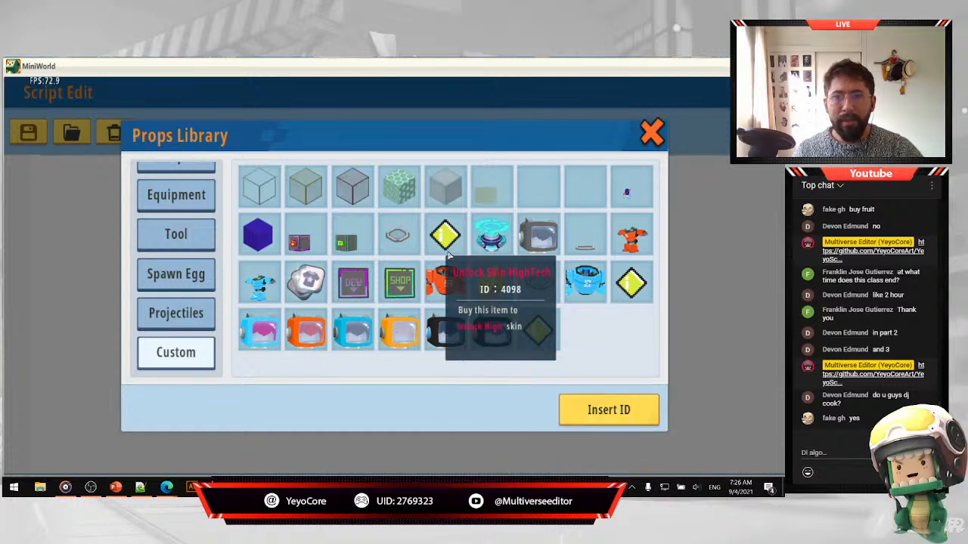
click(307, 283)
click(609, 410)
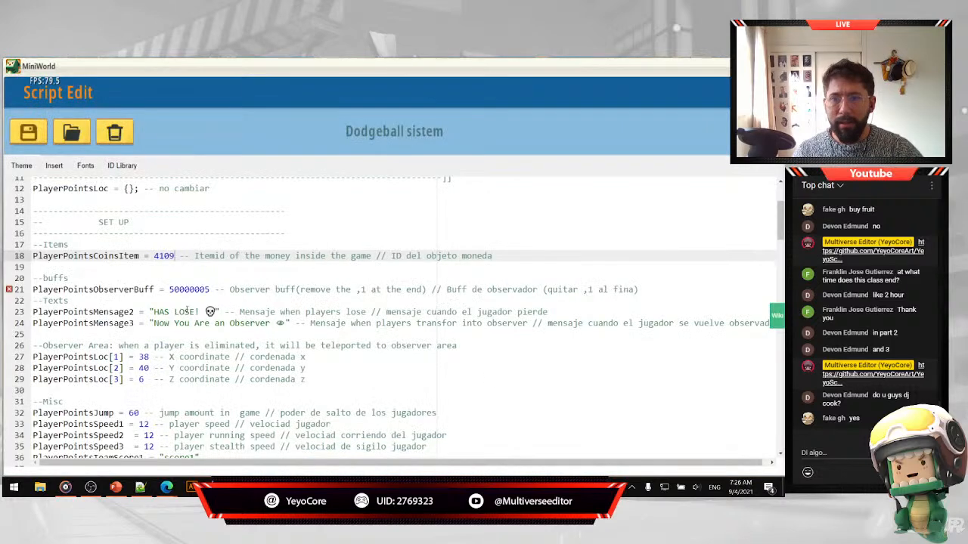
Replace the line 21 observer buff with the custom Observador buff ID 50000005.
drag(169, 290, 211, 289)
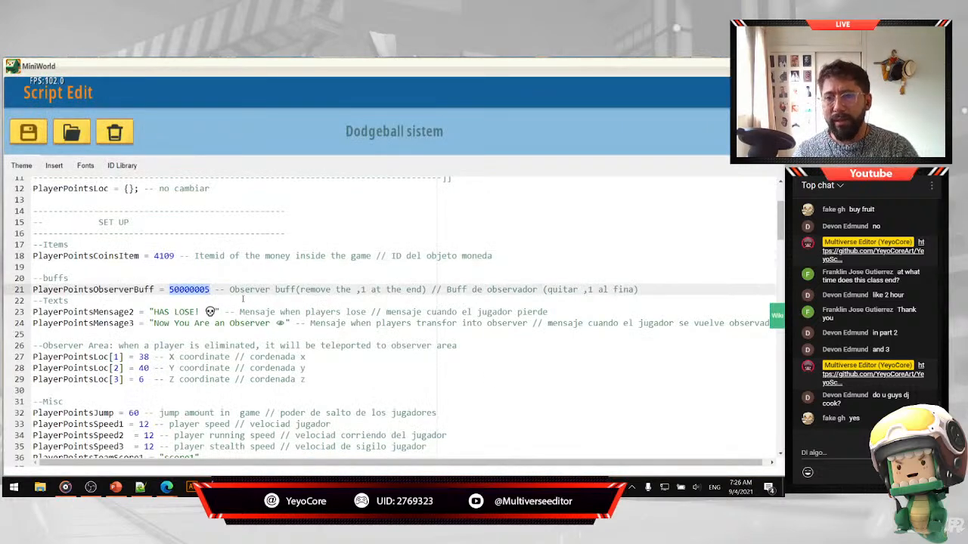
key(BackSpace)
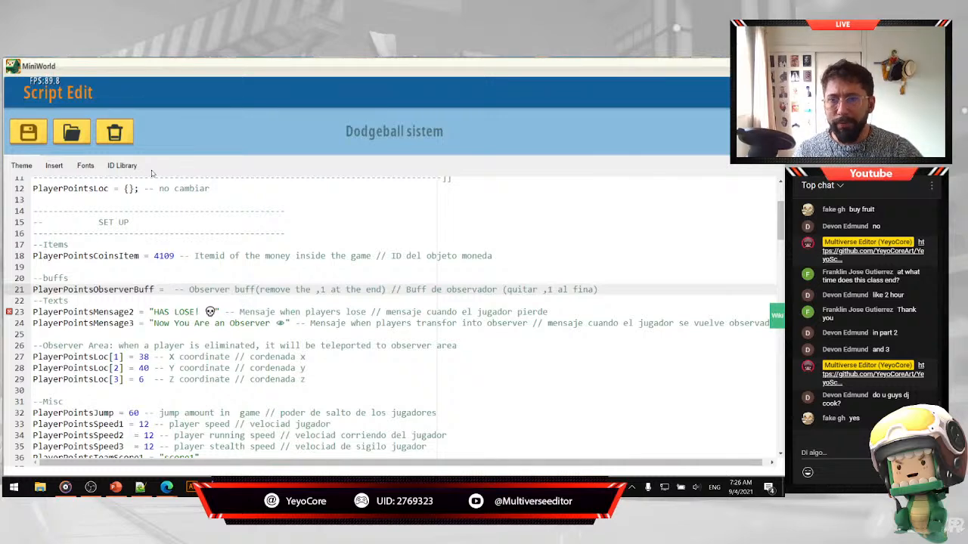
click(129, 167)
click(120, 260)
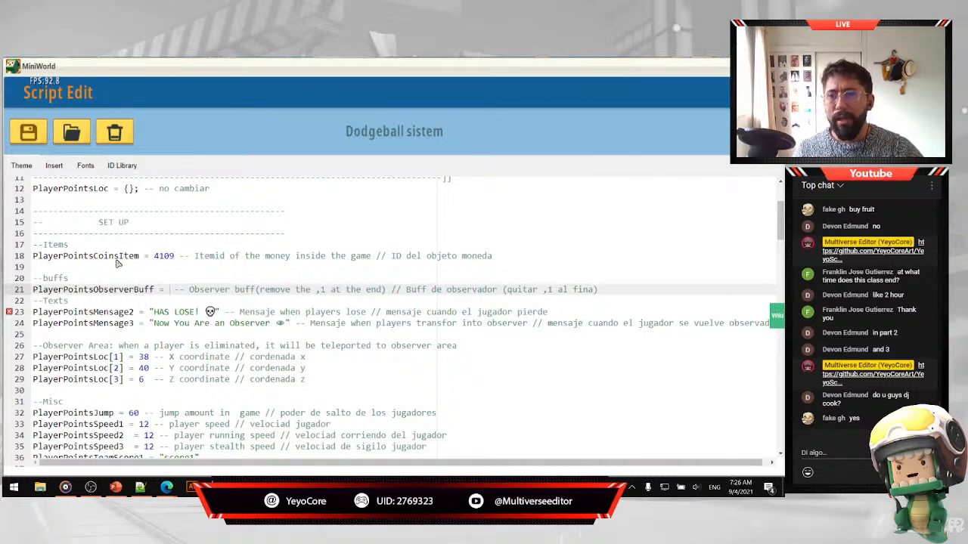
click(207, 306)
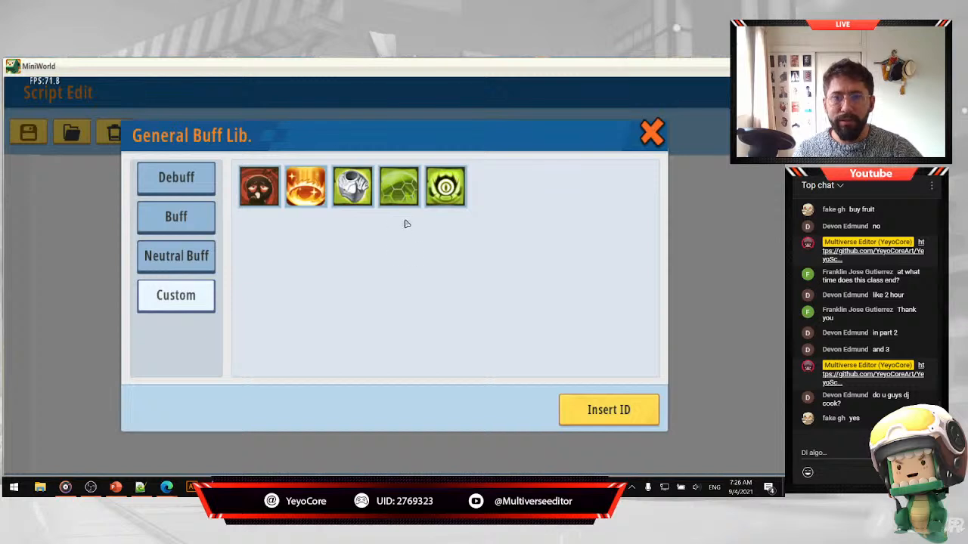
click(447, 197)
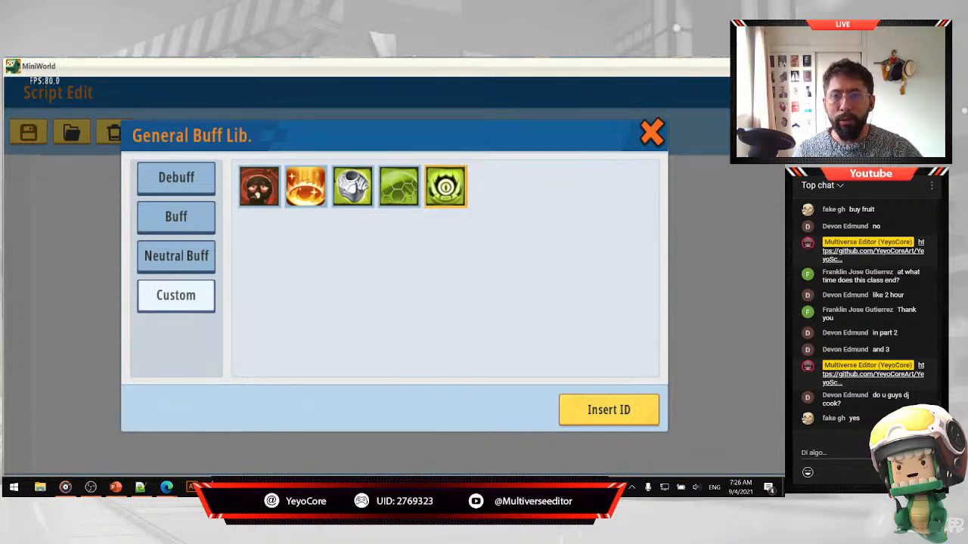
click(618, 410)
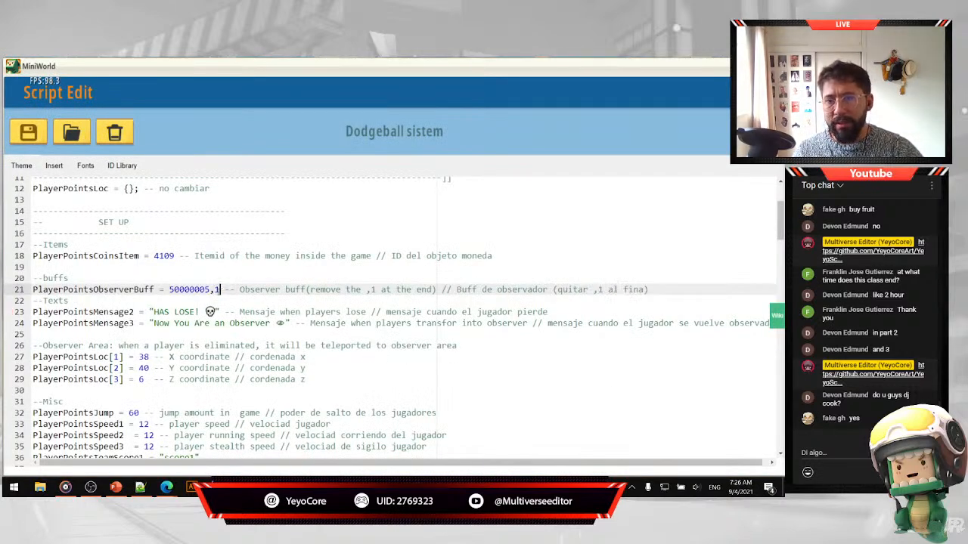
Remove the trailing ',1' after 50000005, check coordinate lines 27–29, and close the editor.
drag(222, 289, 209, 290)
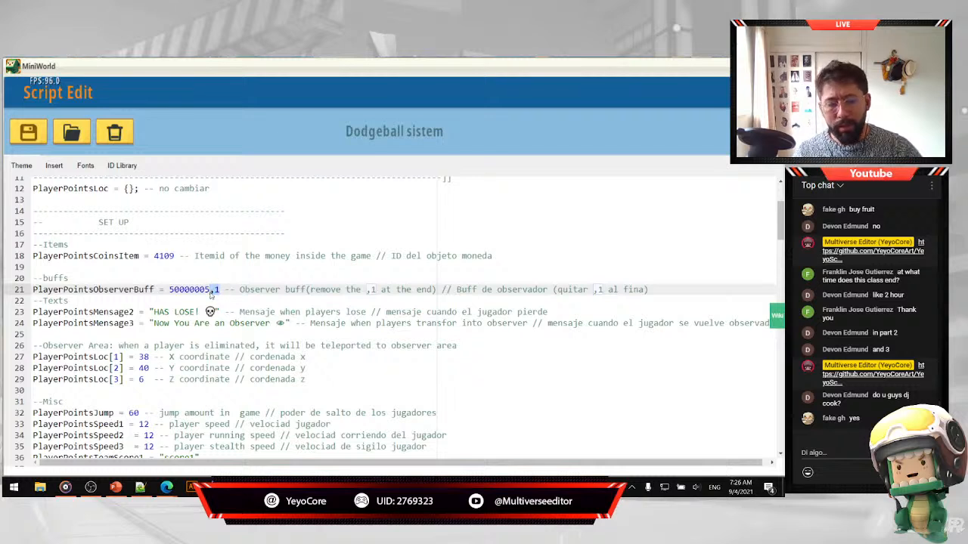
key(BackSpace)
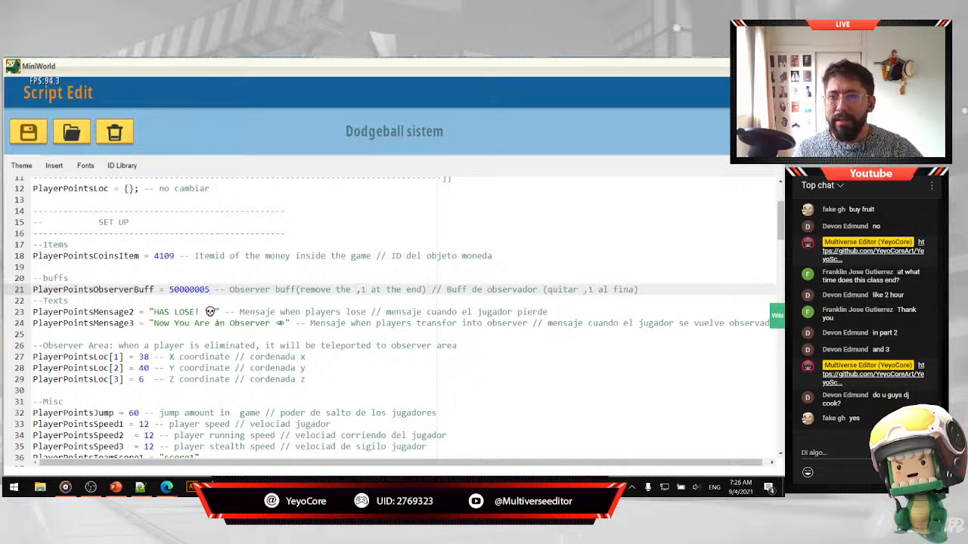
scroll(184, 311, down, 3)
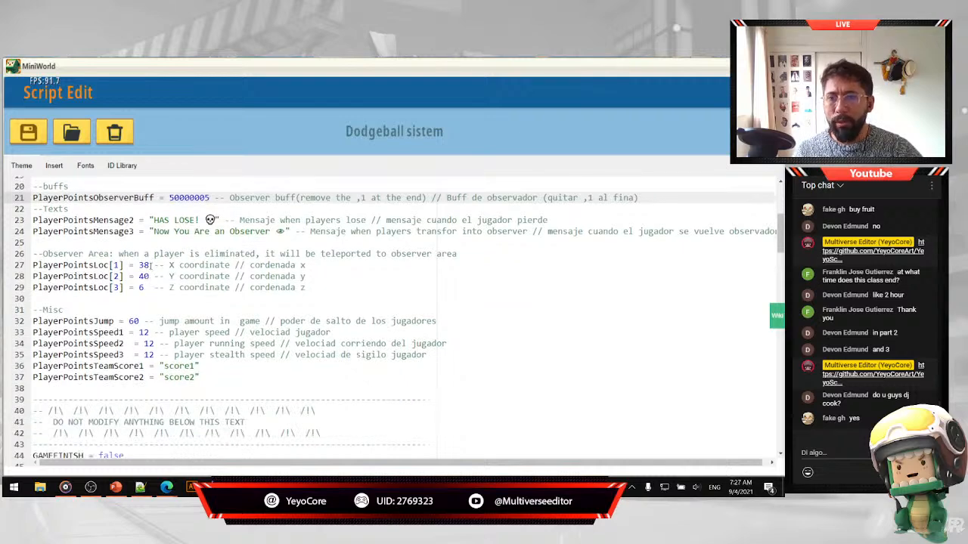
drag(149, 266, 38, 278)
drag(306, 288, 21, 266)
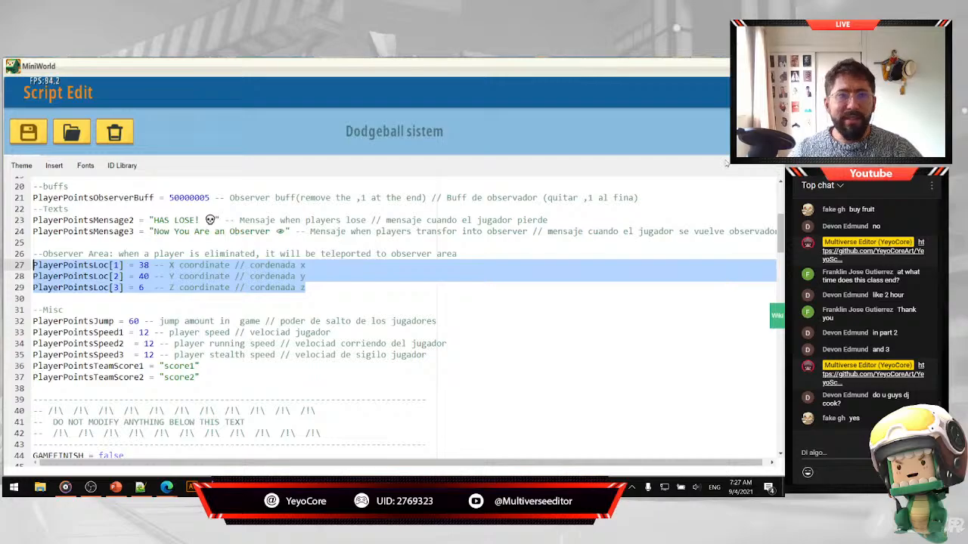
key(Escape)
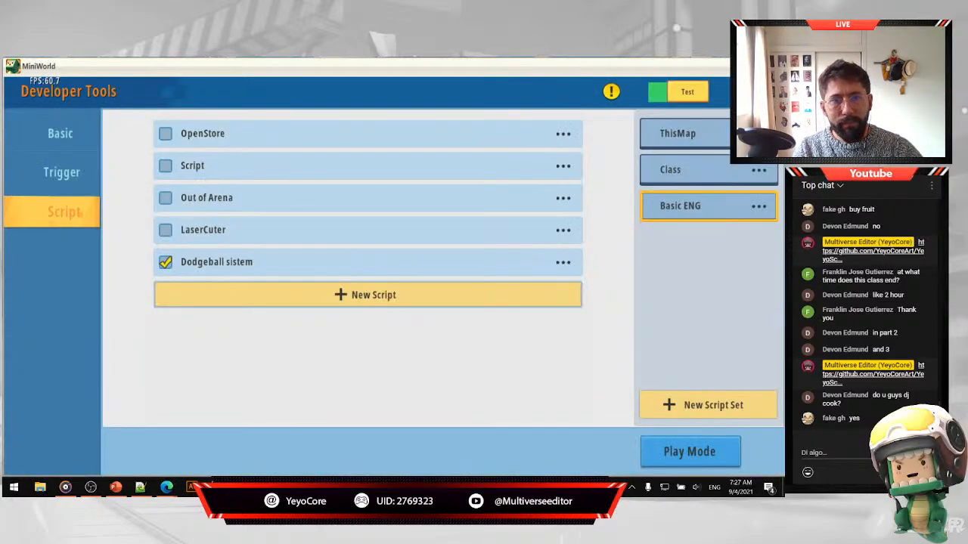
Fly up over the outlined boxes and show the map at coordinates (35,7), altitude 40.
key(Escape)
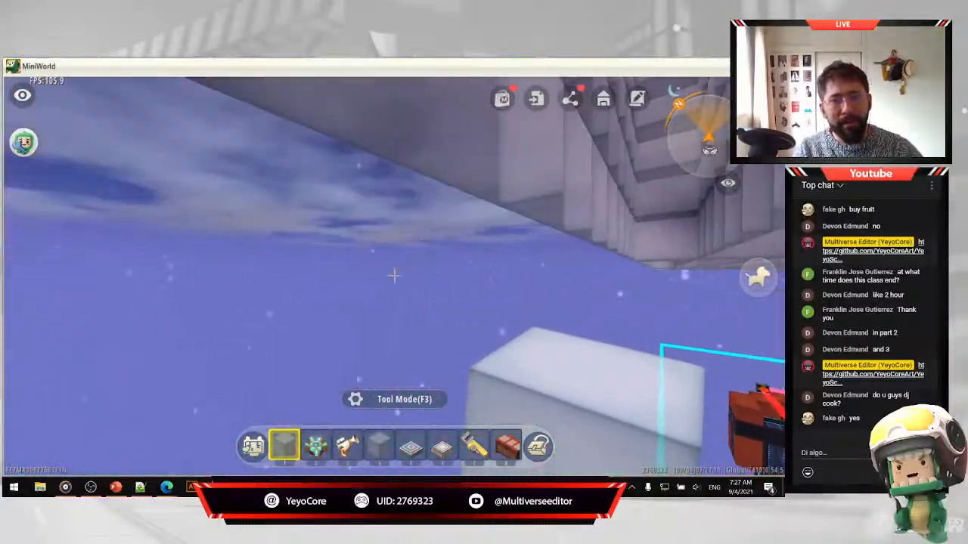
key(space)
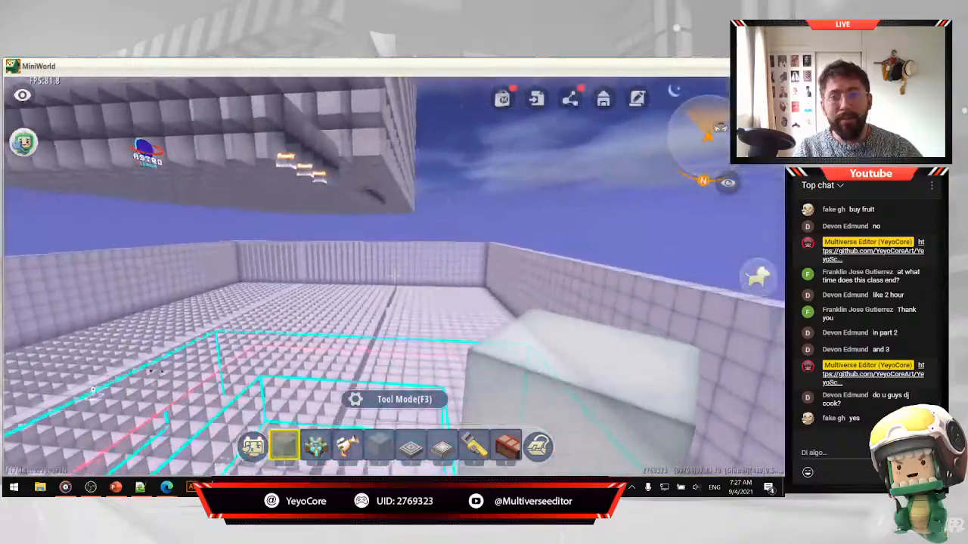
key(w)
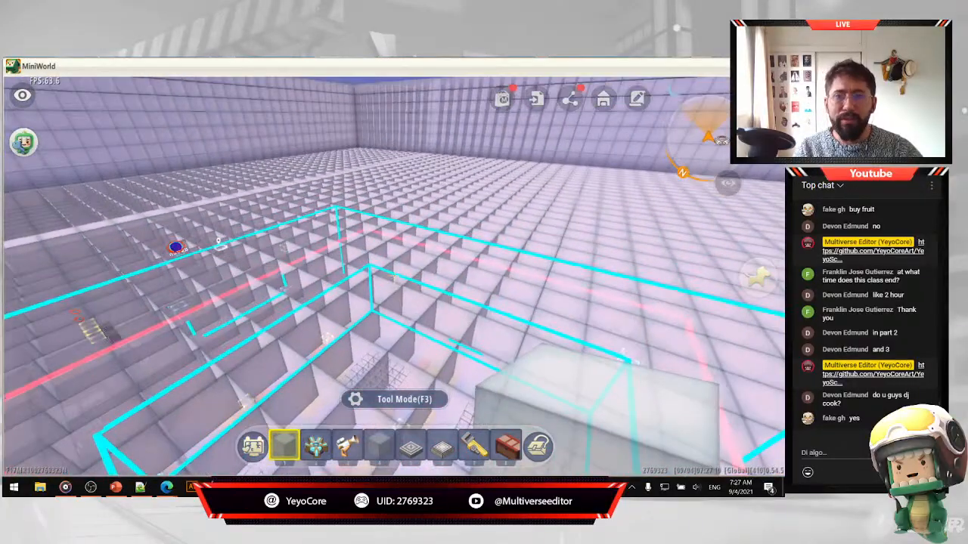
key(w)
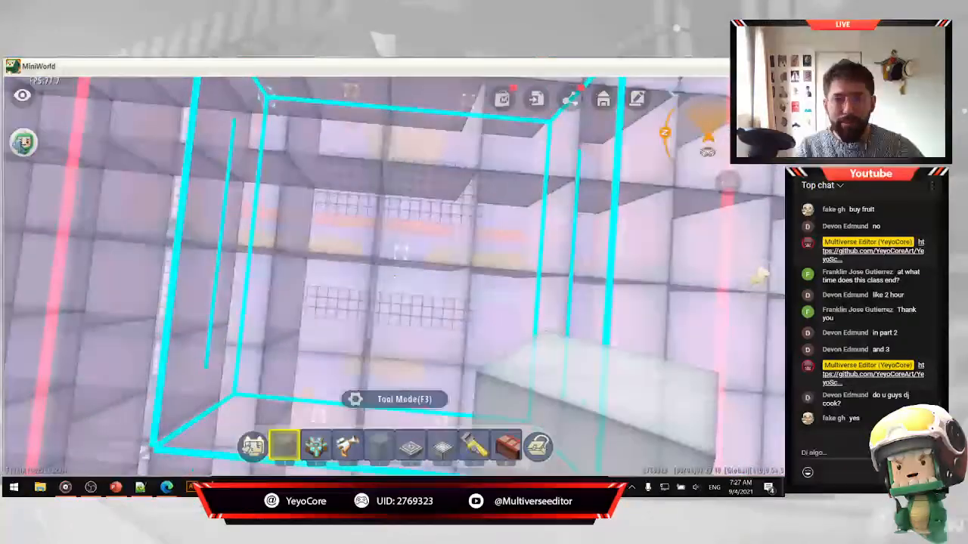
key(space)
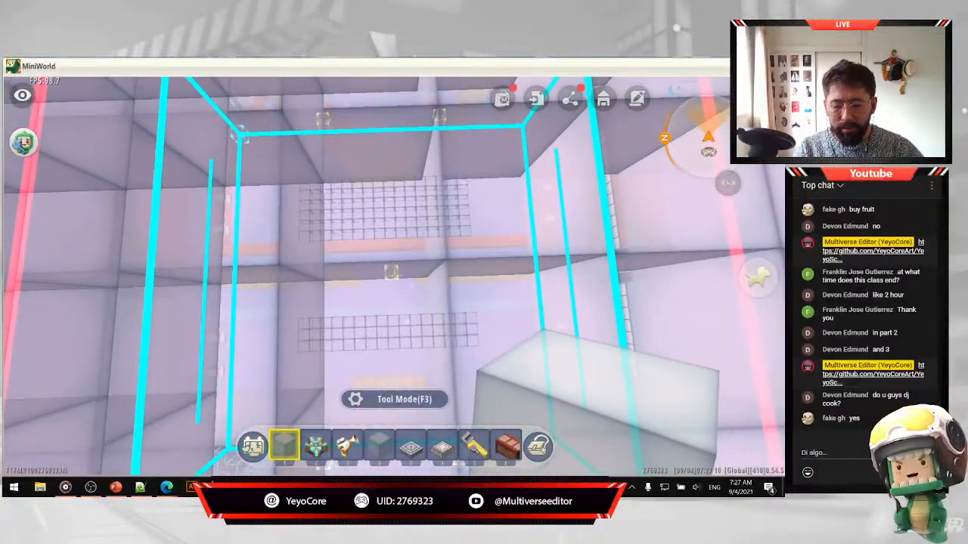
key(alt)
key(m)
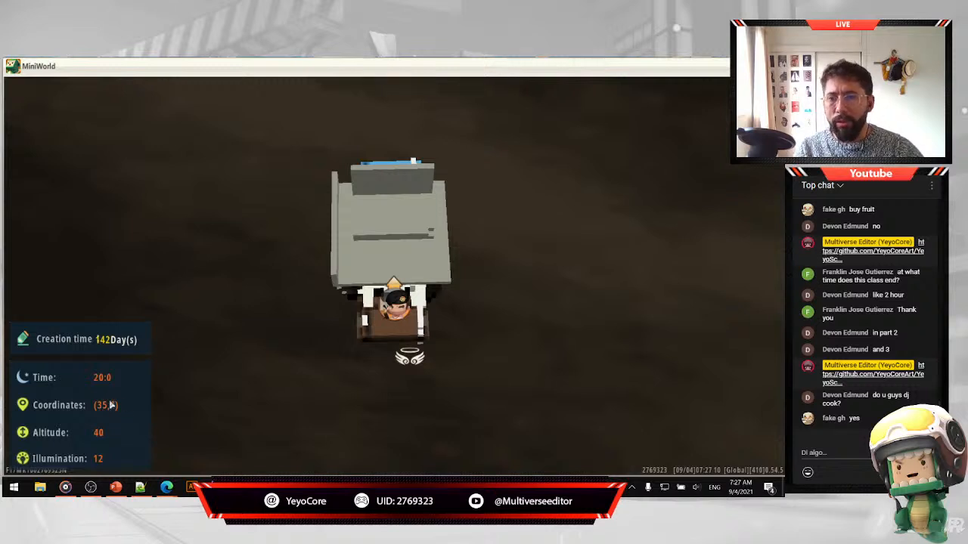
Change the noted coordinates from 1,75 / -13,28 / 10,32 to x = 35, z = 7, Y = 40.
key(alt+Tab)
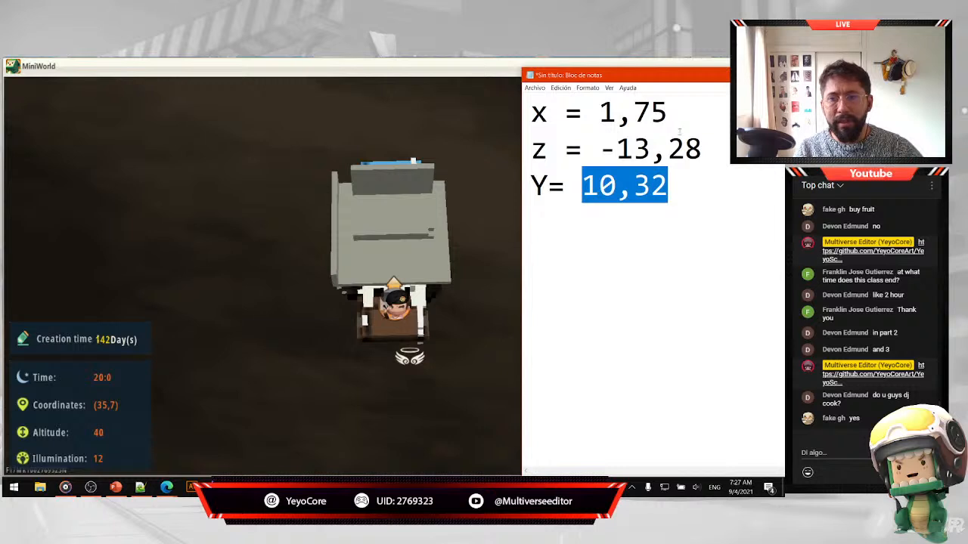
drag(668, 113, 599, 113)
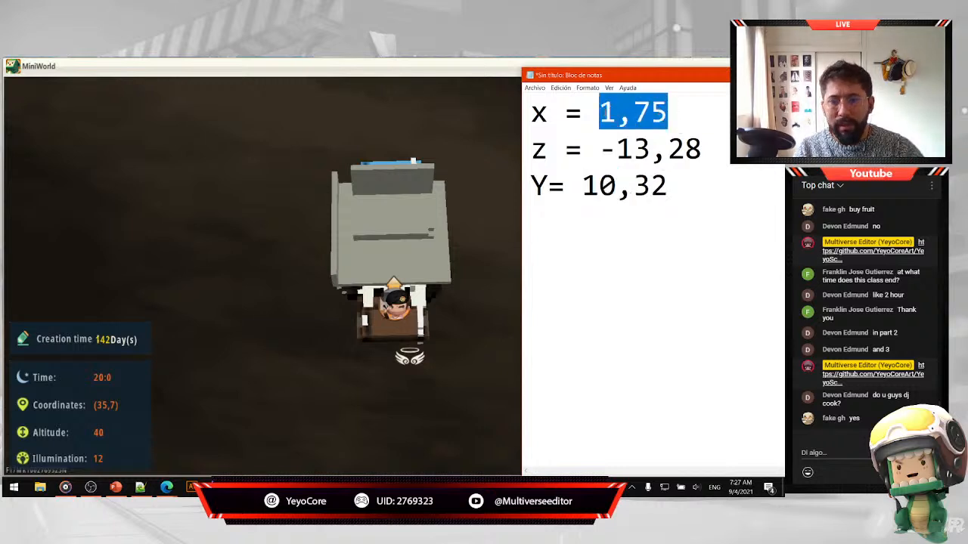
text(35)
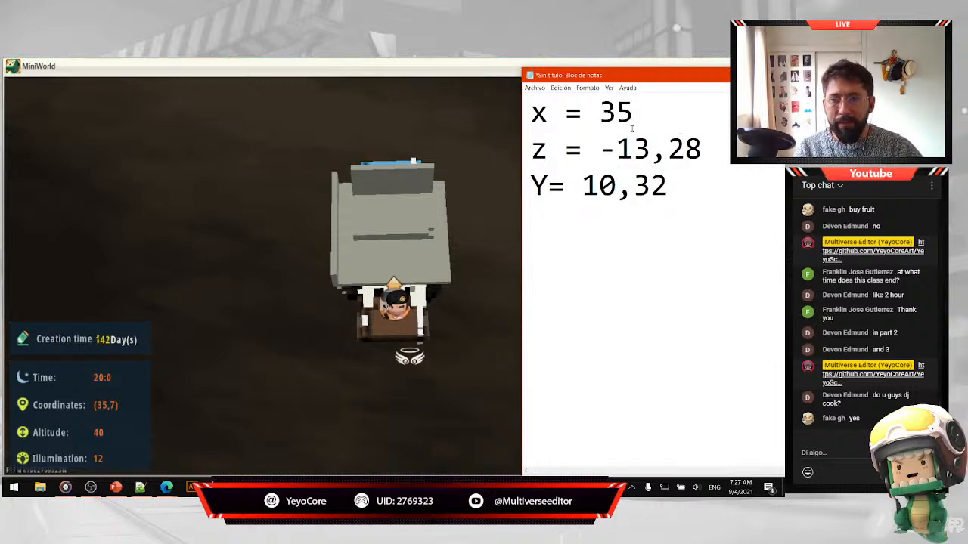
drag(703, 149, 601, 149)
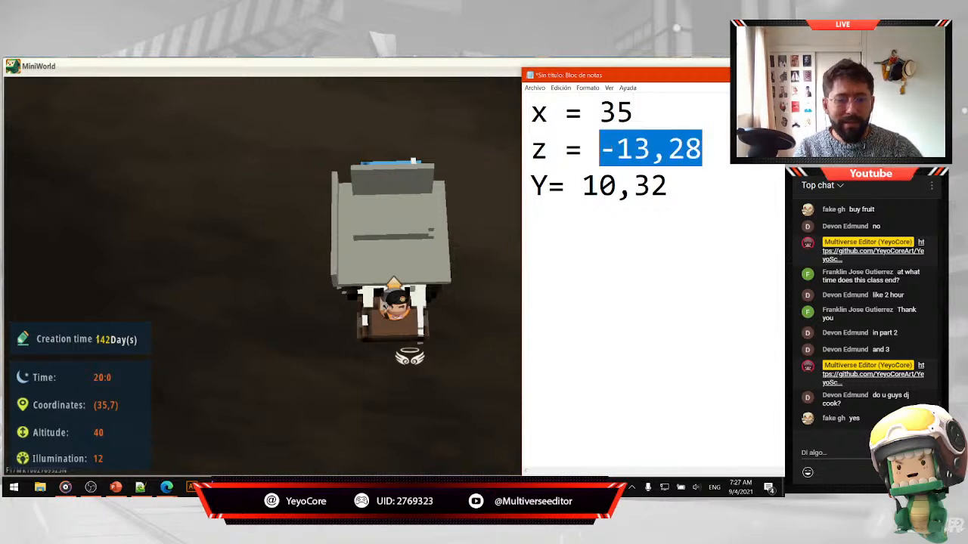
text(7)
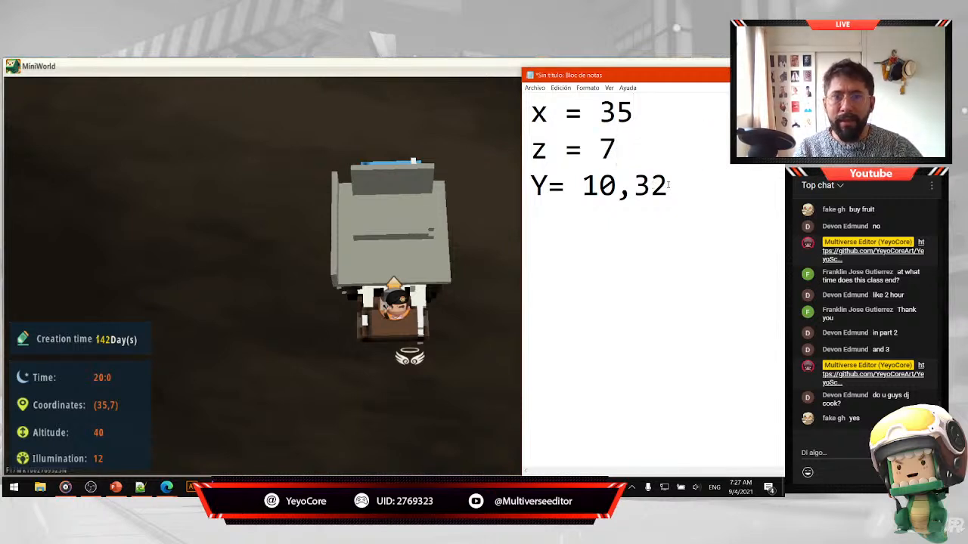
drag(669, 185, 579, 182)
text(40)
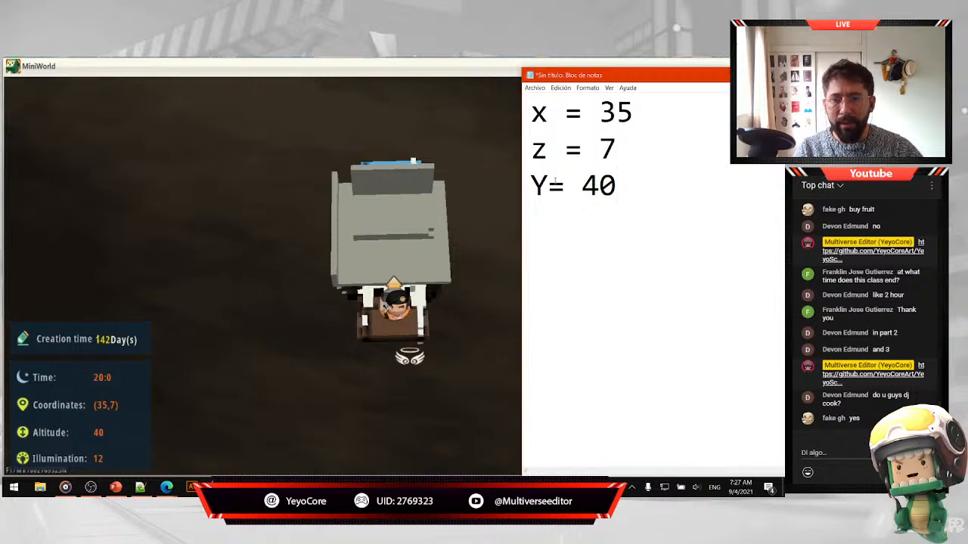
Close the MiniWorld map and bring up the Developer Tools script list.
key(alt+Tab)
key(m)
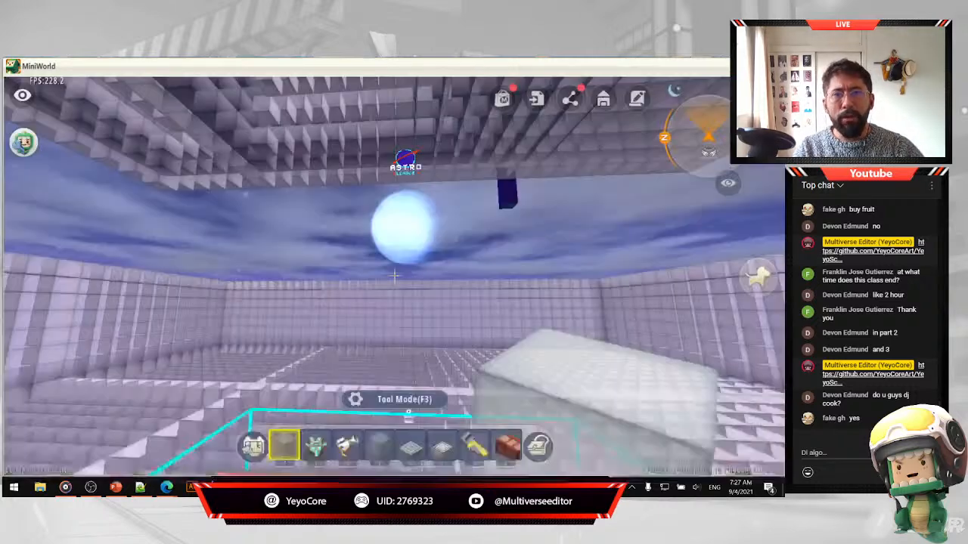
key(Escape)
click(639, 101)
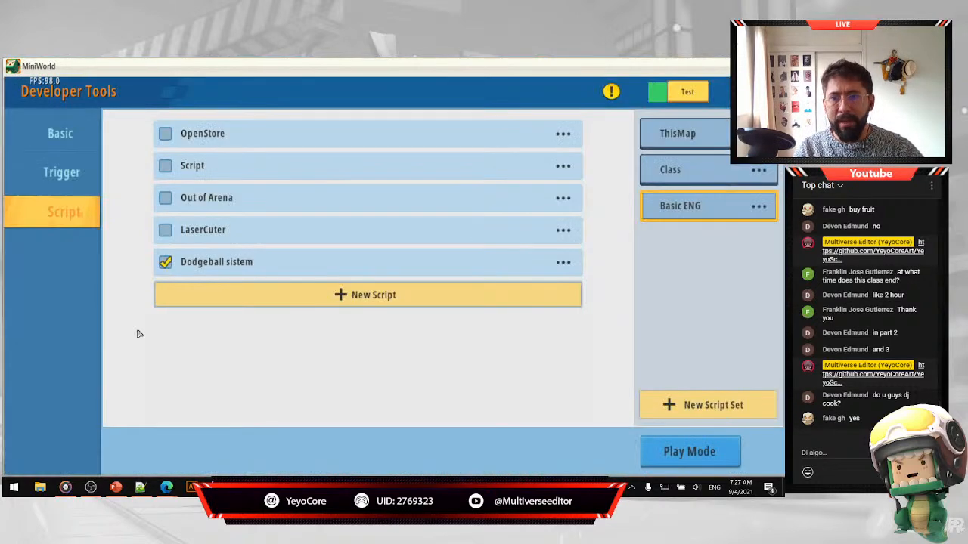
click(303, 266)
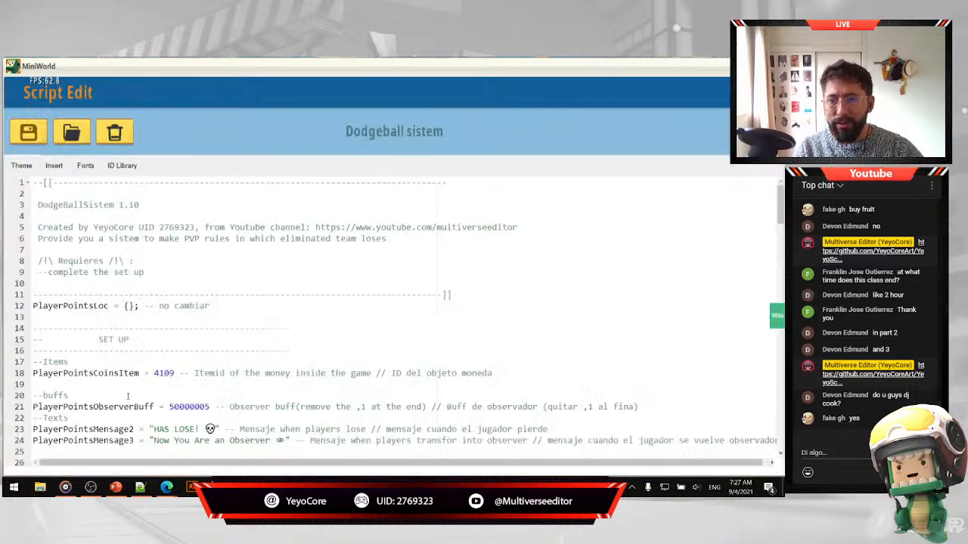
scroll(157, 393, down, 12)
scroll(173, 381, up, 3)
scroll(173, 381, up, 1)
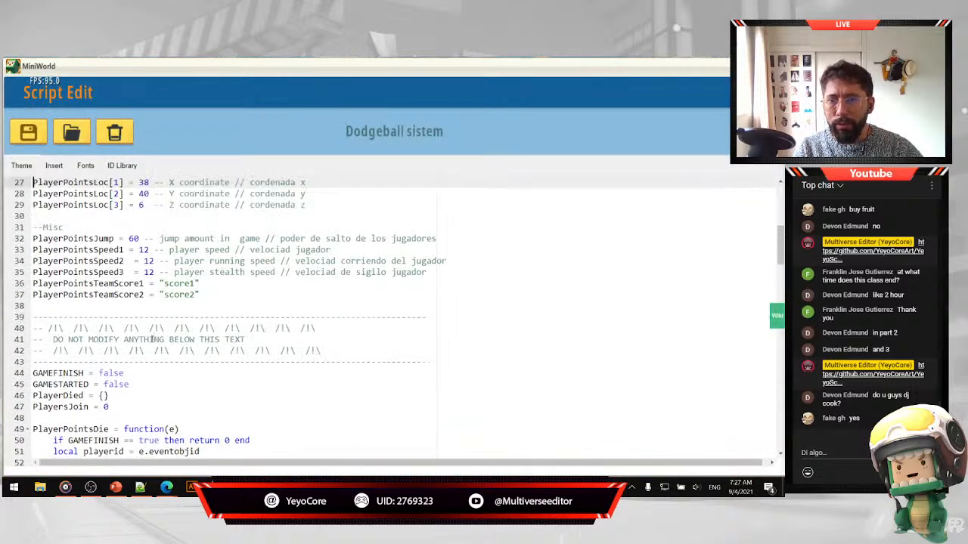
scroll(120, 273, up, 3)
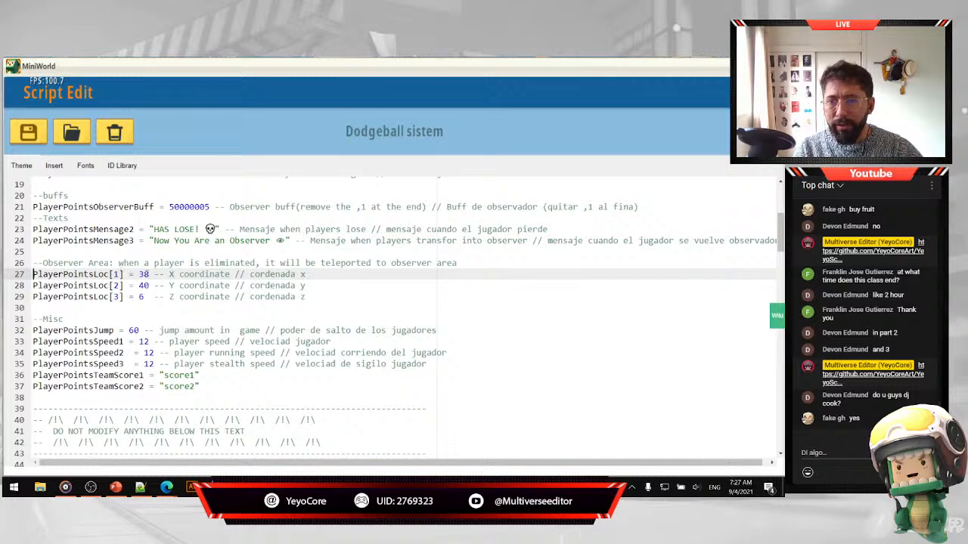
double_click(143, 274)
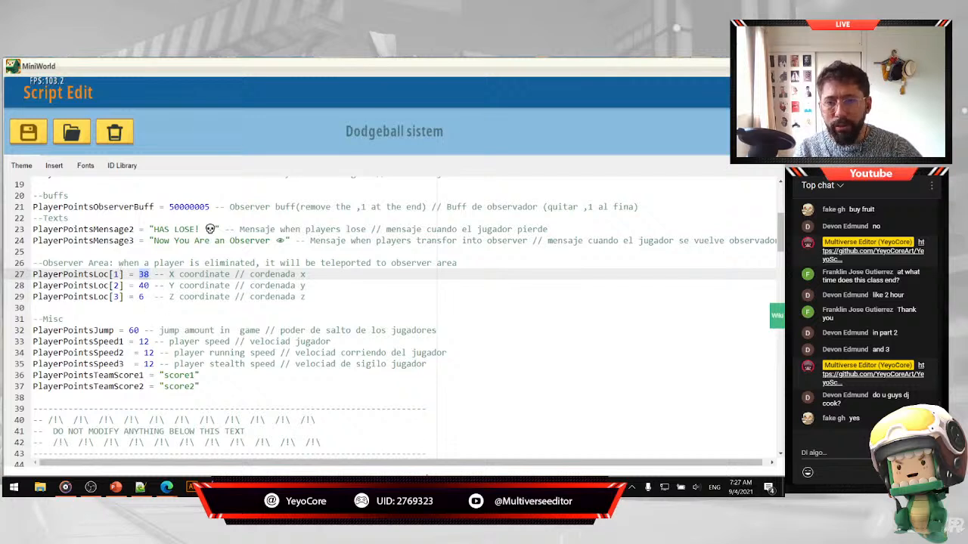
click(401, 488)
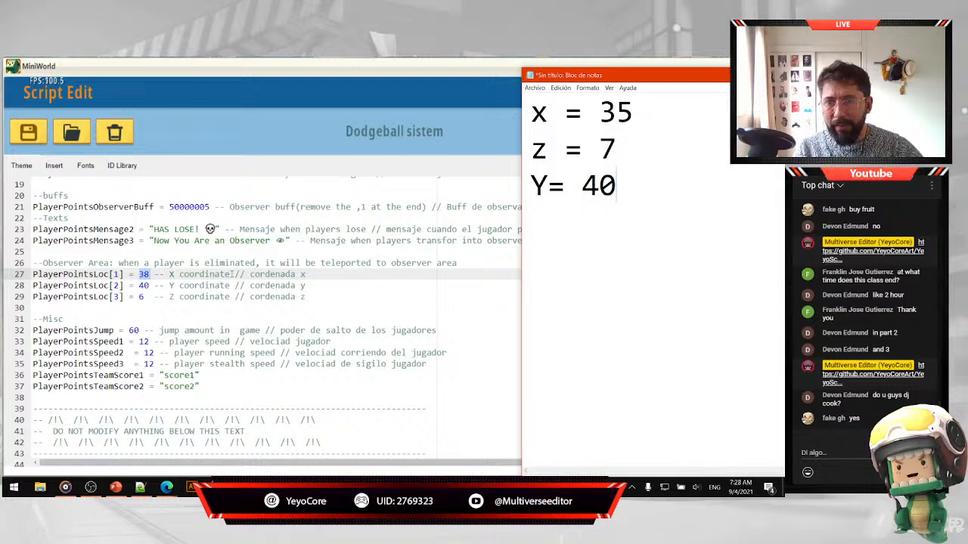
drag(231, 273, 154, 275)
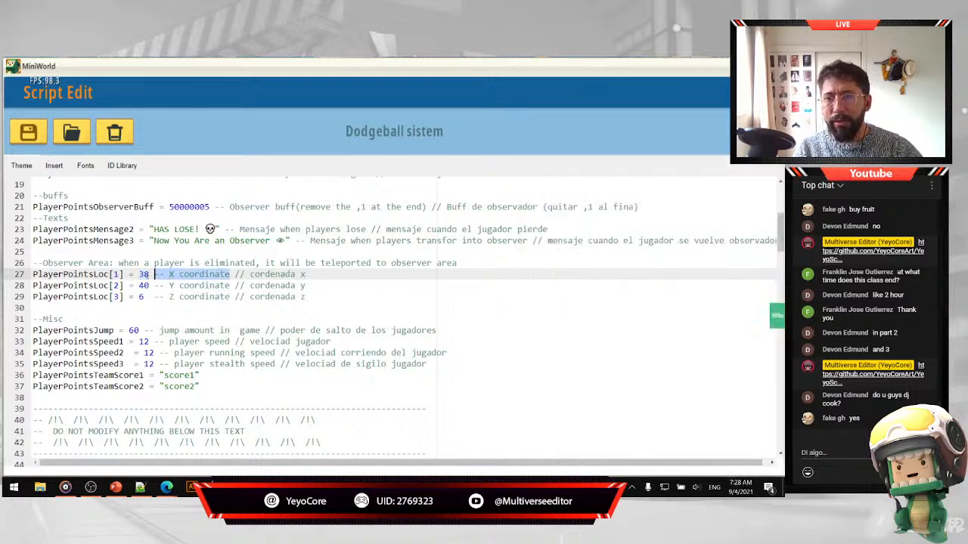
double_click(145, 274)
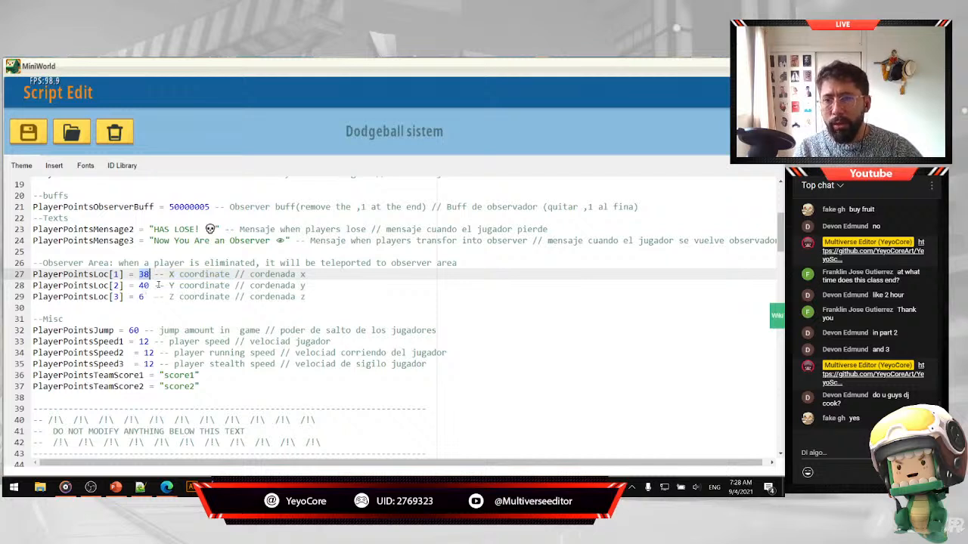
drag(167, 285, 227, 296)
click(226, 288)
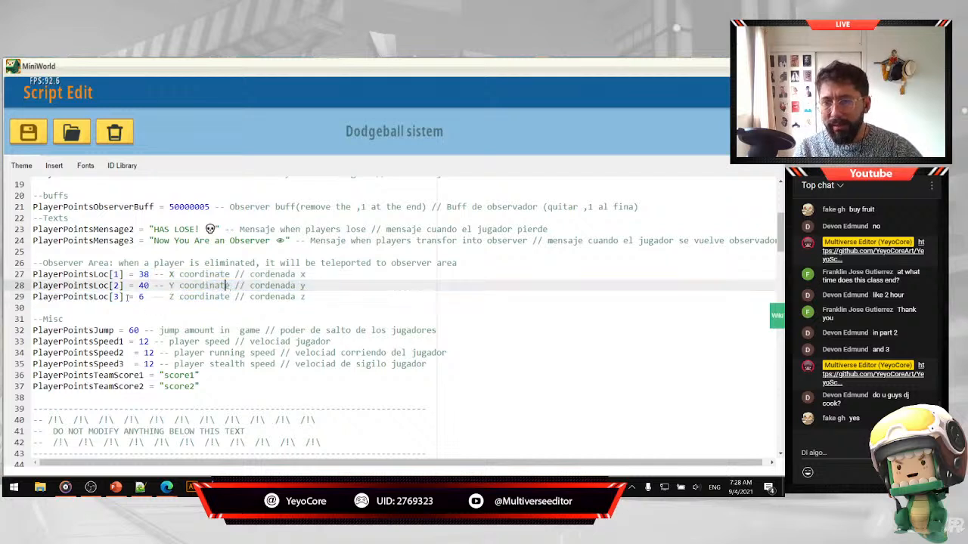
click(144, 297)
drag(145, 297, 133, 297)
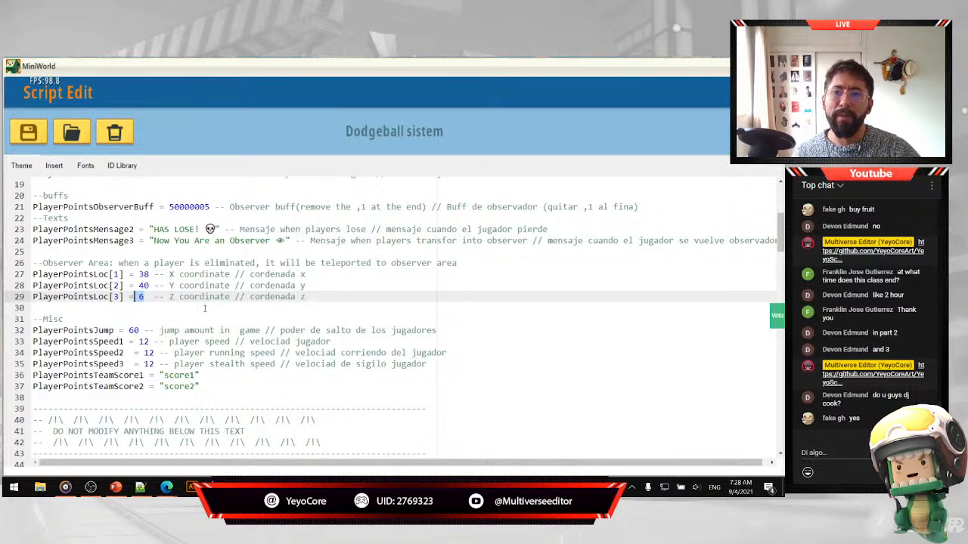
click(197, 303)
click(144, 297)
drag(144, 297, 139, 299)
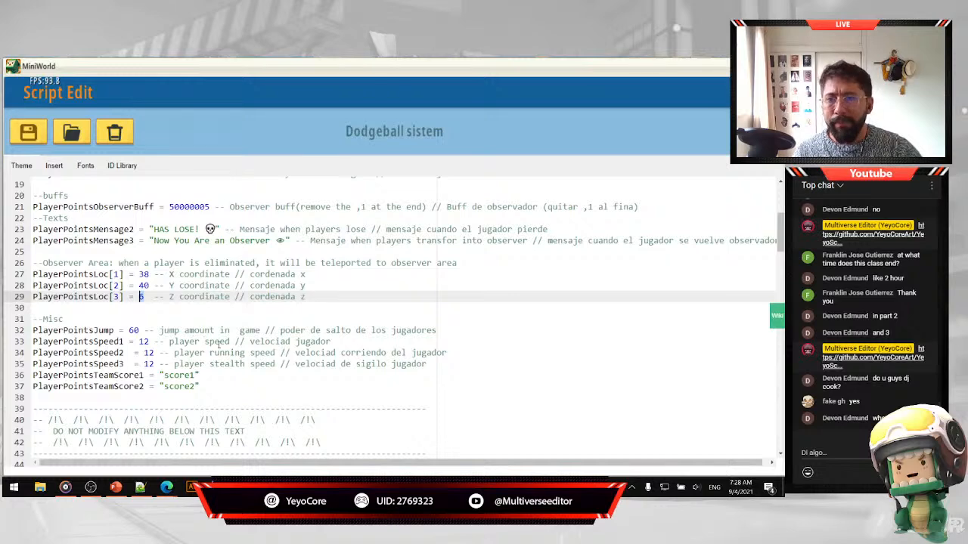
click(38, 140)
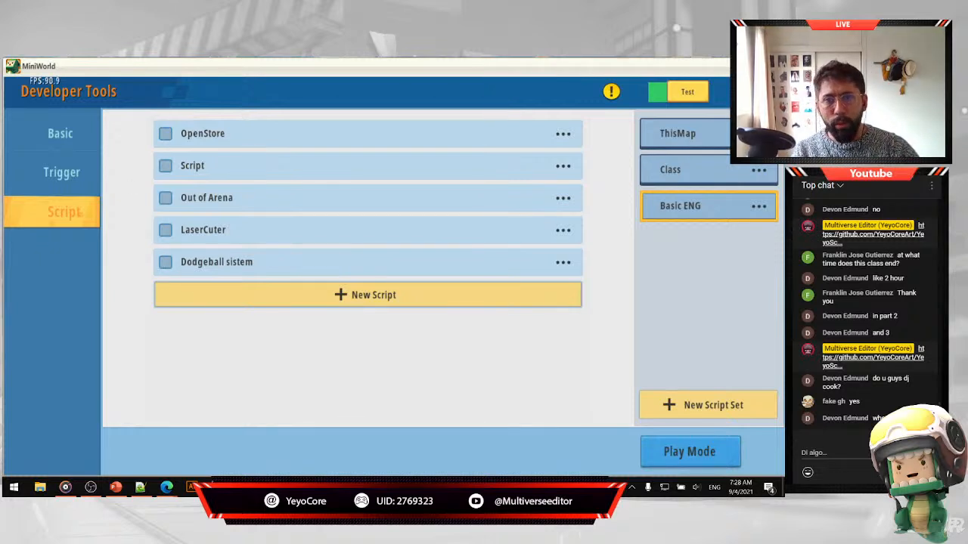
Switch to the Class script set, then exit Developer Tools back to the Astro League map.
click(709, 173)
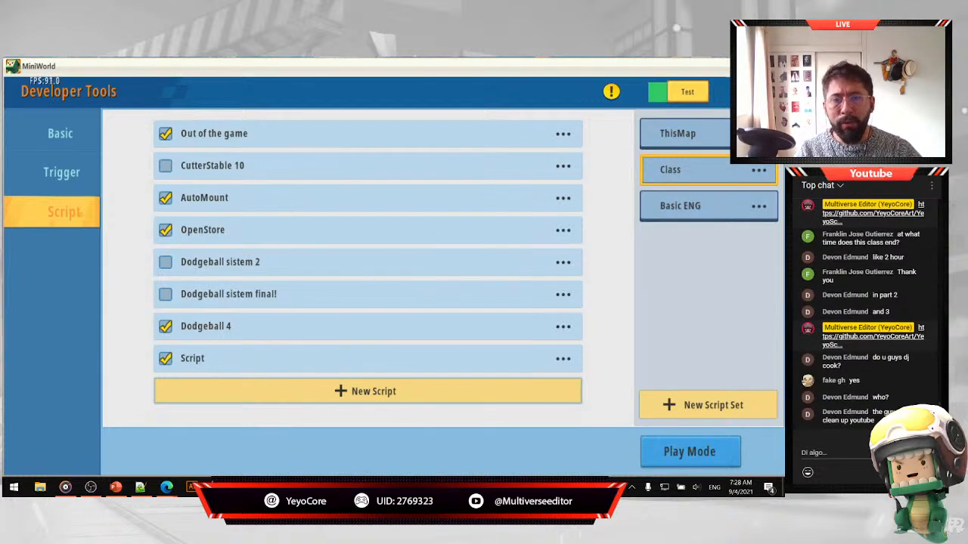
key(Escape)
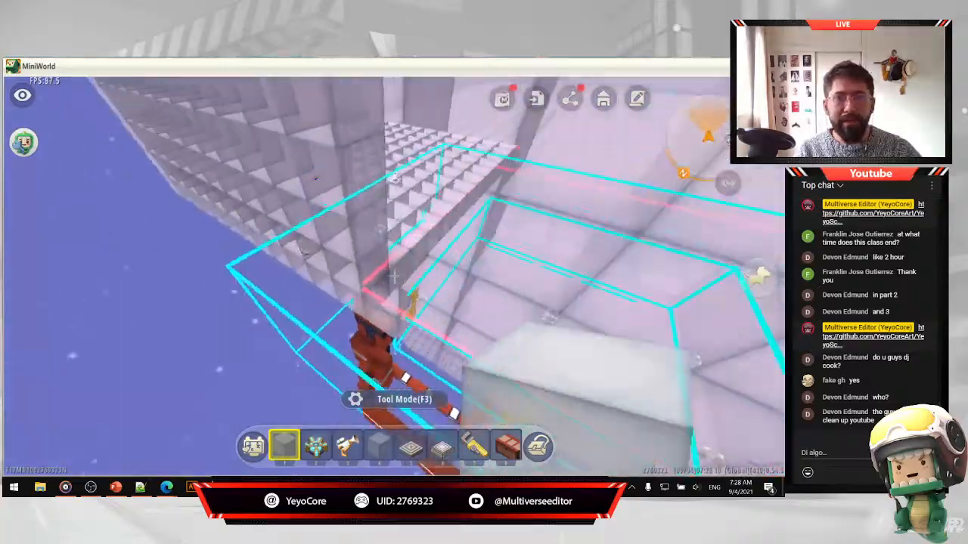
Fly over the glass room, red corner tower and grilled roof, then open the pause menu.
key(w)
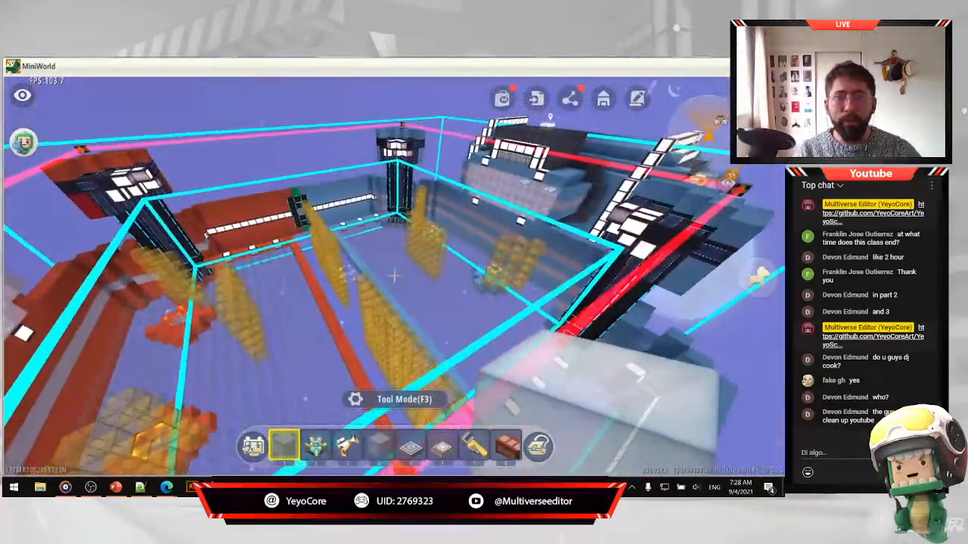
key(w)
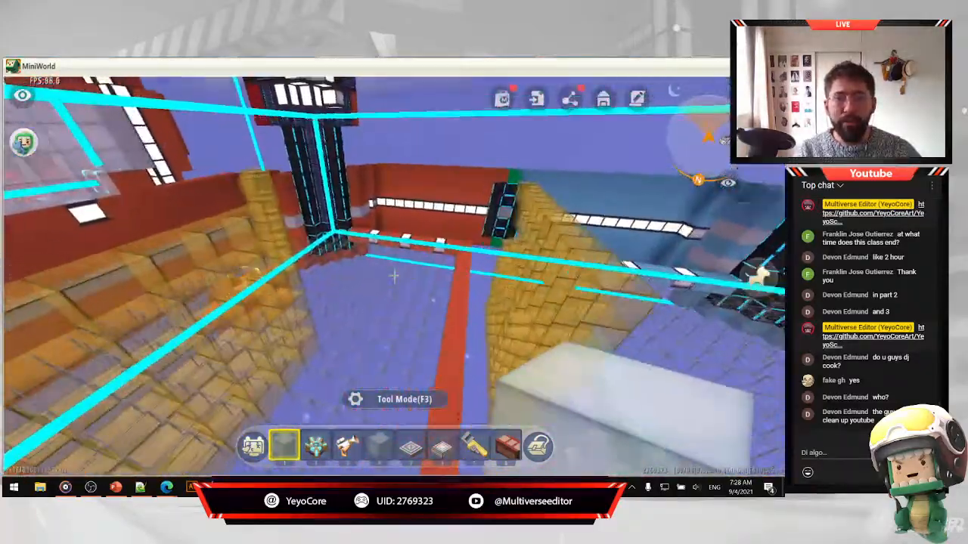
key(w)
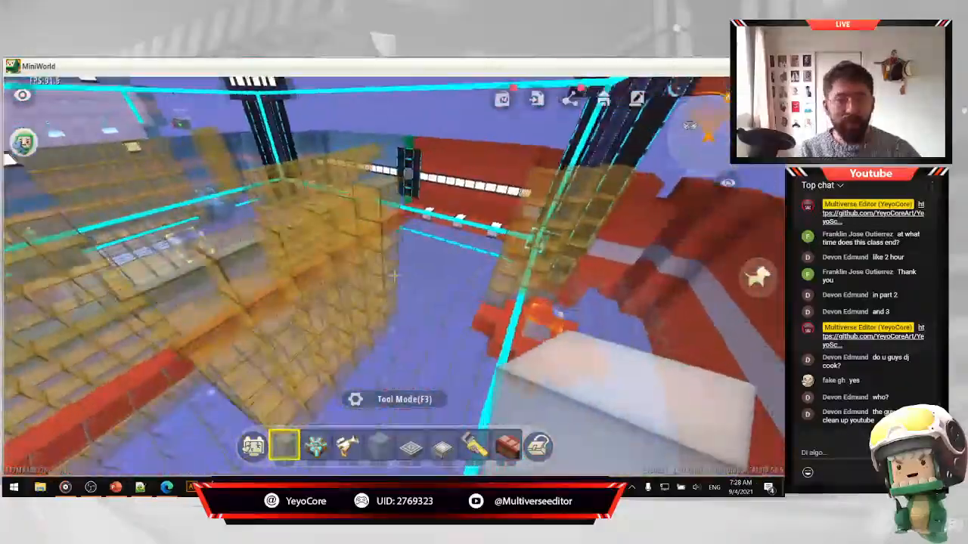
key(w)
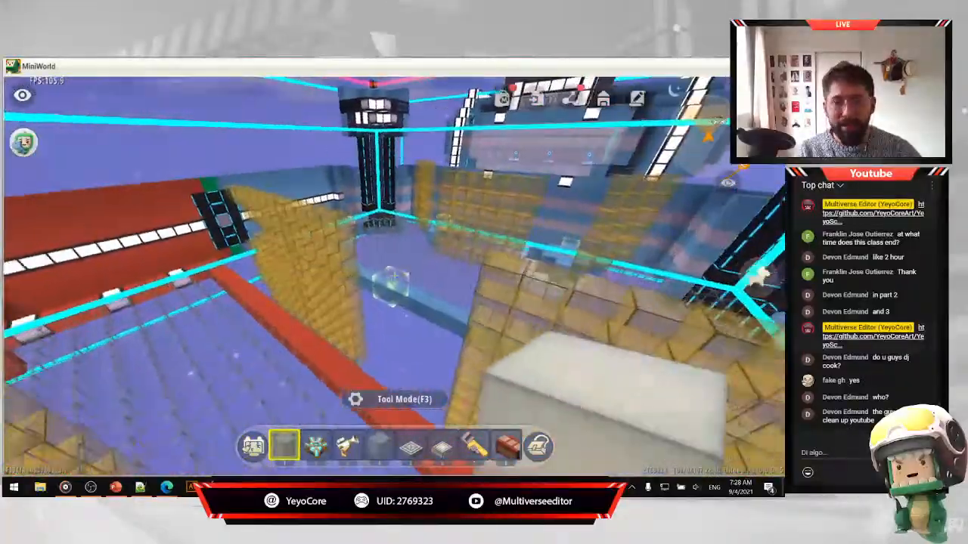
key(w)
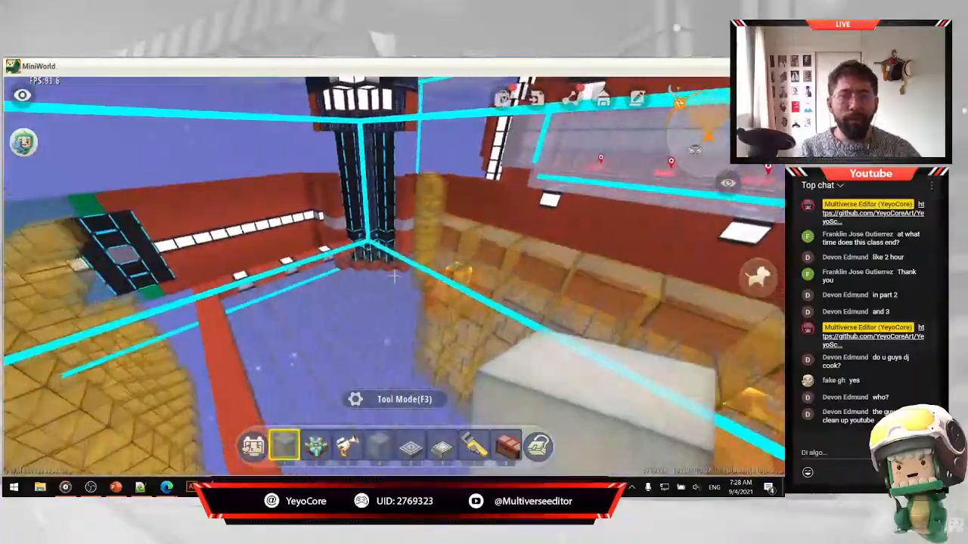
key(w)
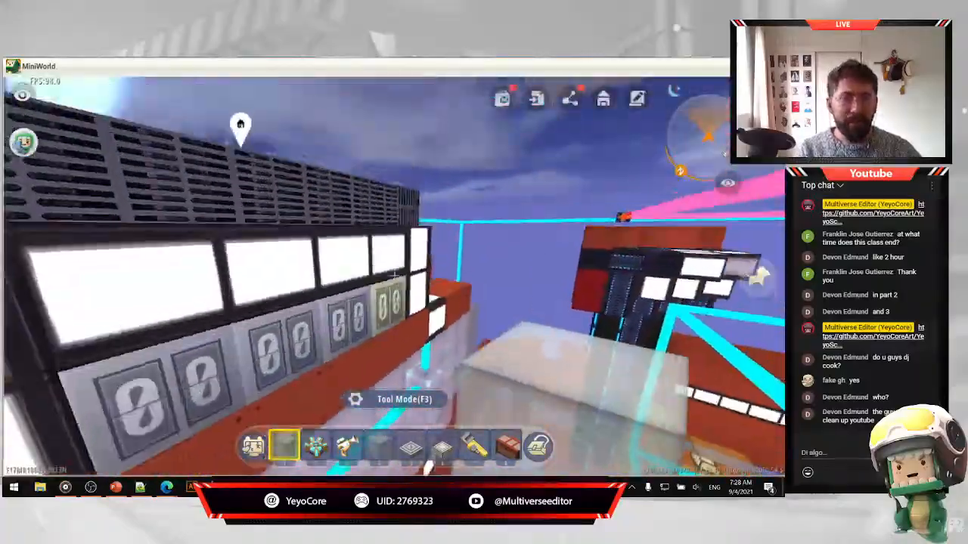
key(w)
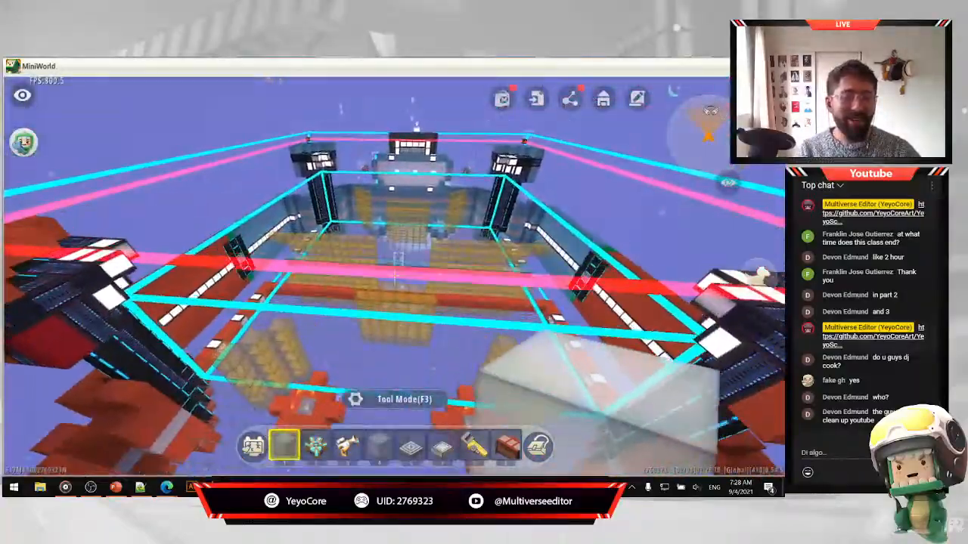
key(w)
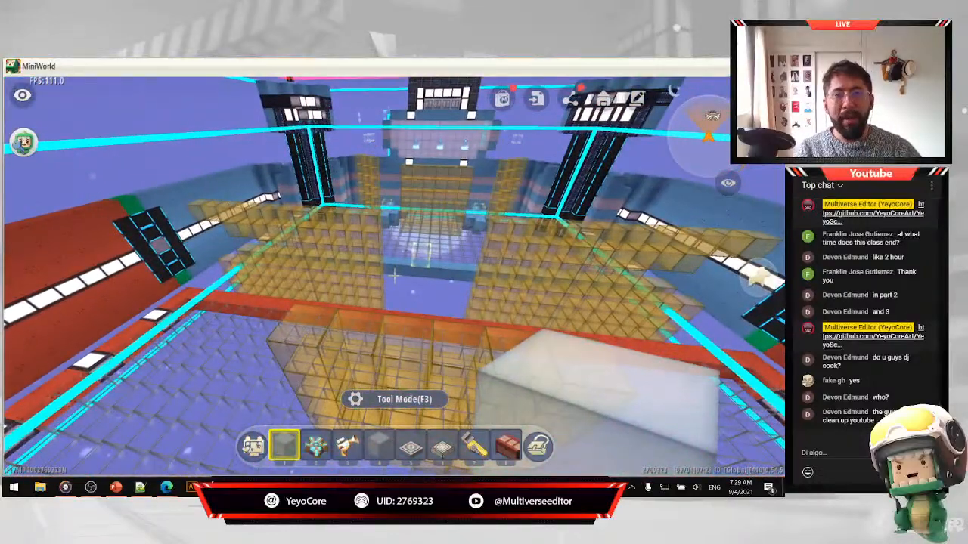
key(Escape)
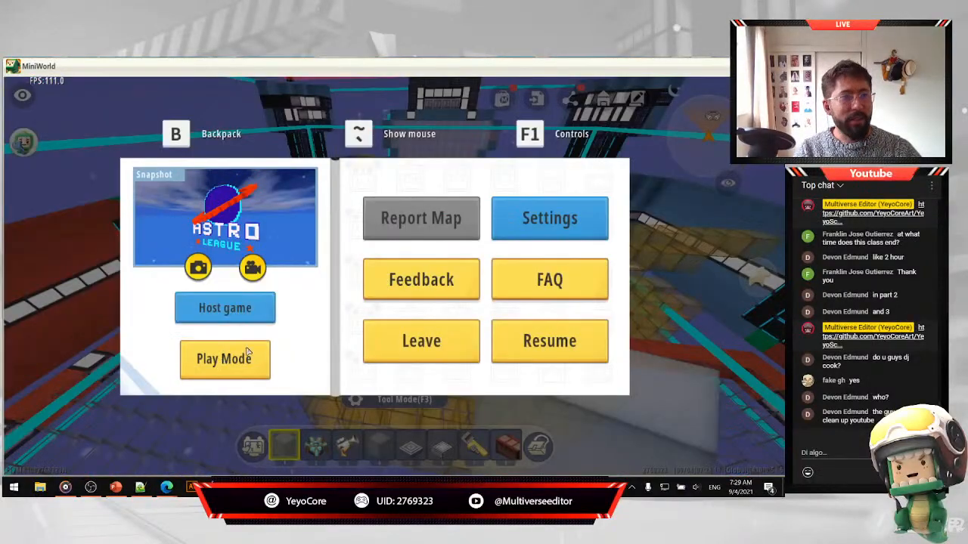
Enter Play Mode, dismiss the Synthesis panel, and toggle crosshair look mode on and off.
click(225, 360)
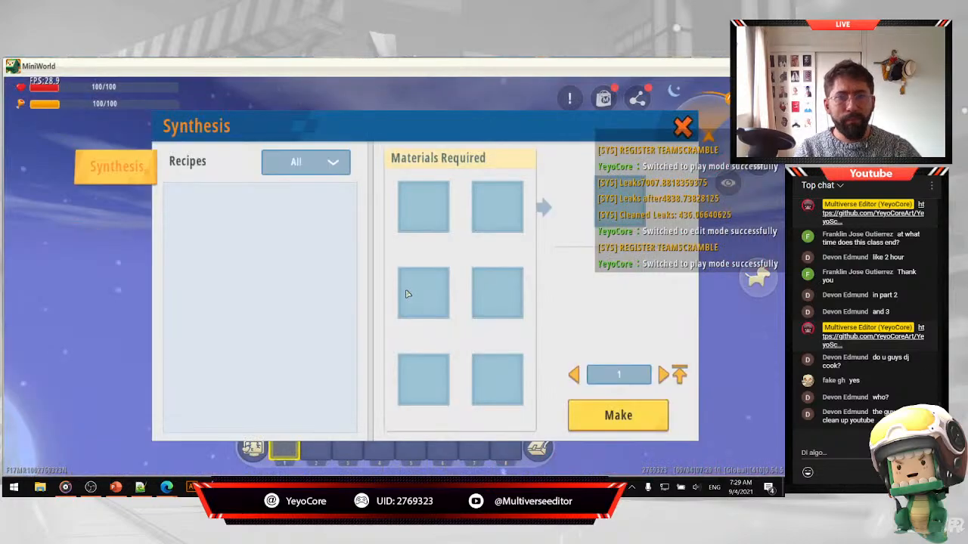
click(683, 127)
key(Escape)
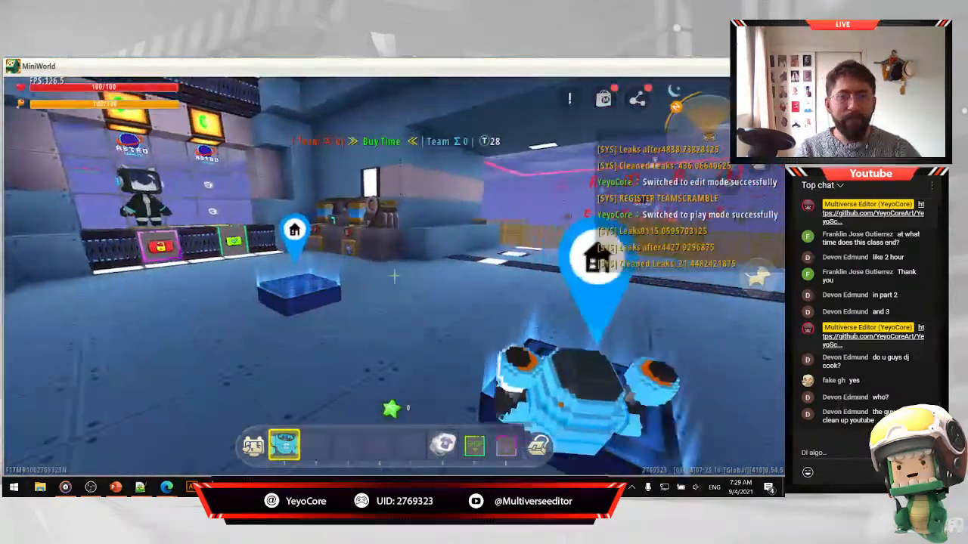
key(Escape)
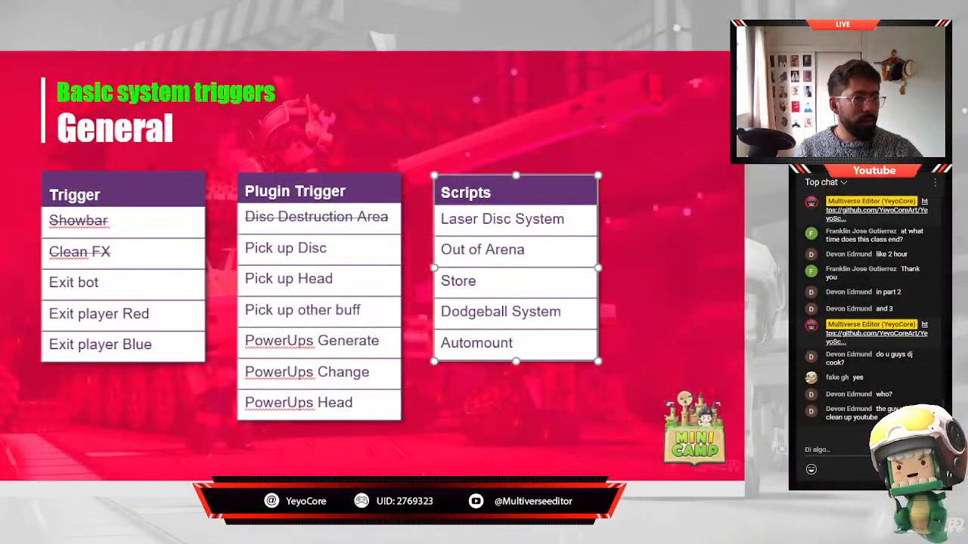
Highlight each status: Buying Time, Combat Mode, Time Up, Suddent Death, Suddent Death 2, End Game.
click(1, 321)
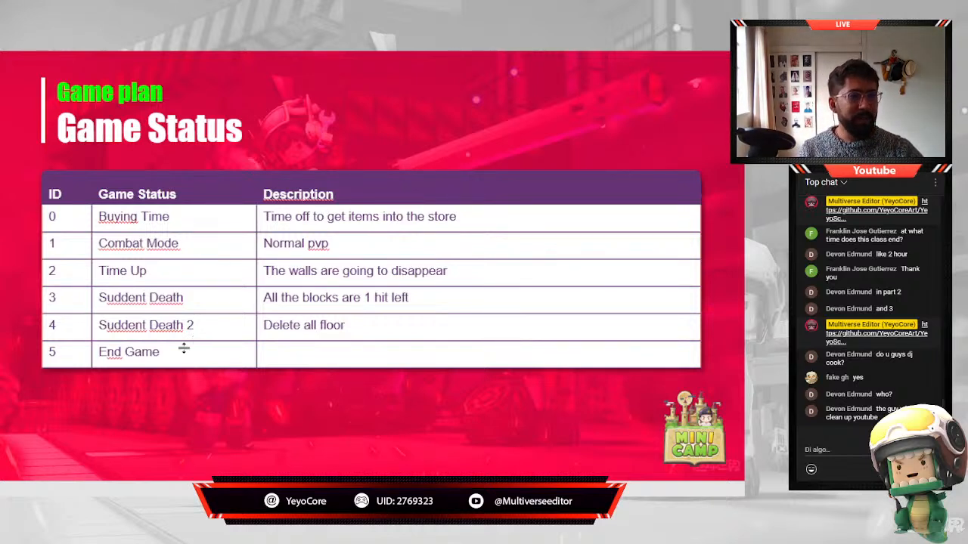
drag(184, 346, 75, 219)
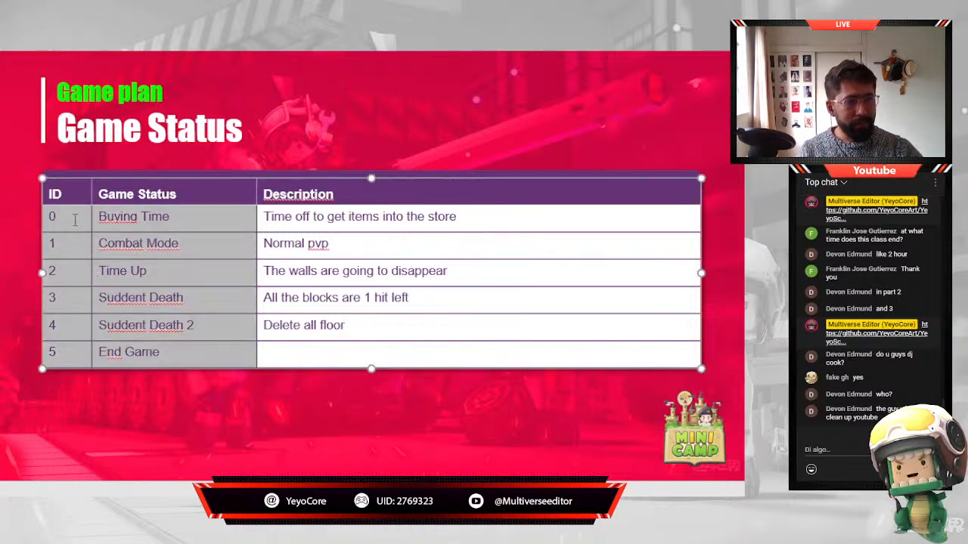
click(199, 223)
triple_click(191, 223)
triple_click(198, 244)
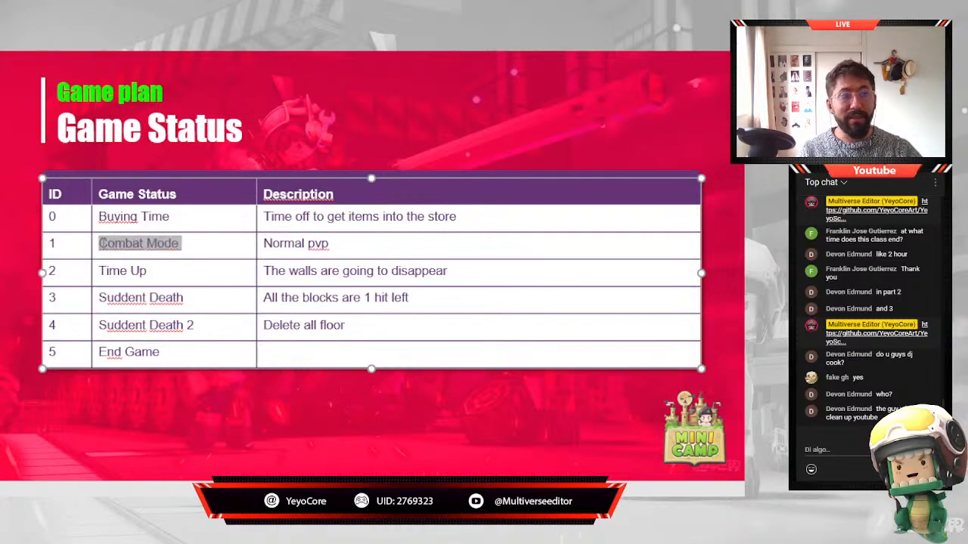
drag(162, 271, 100, 266)
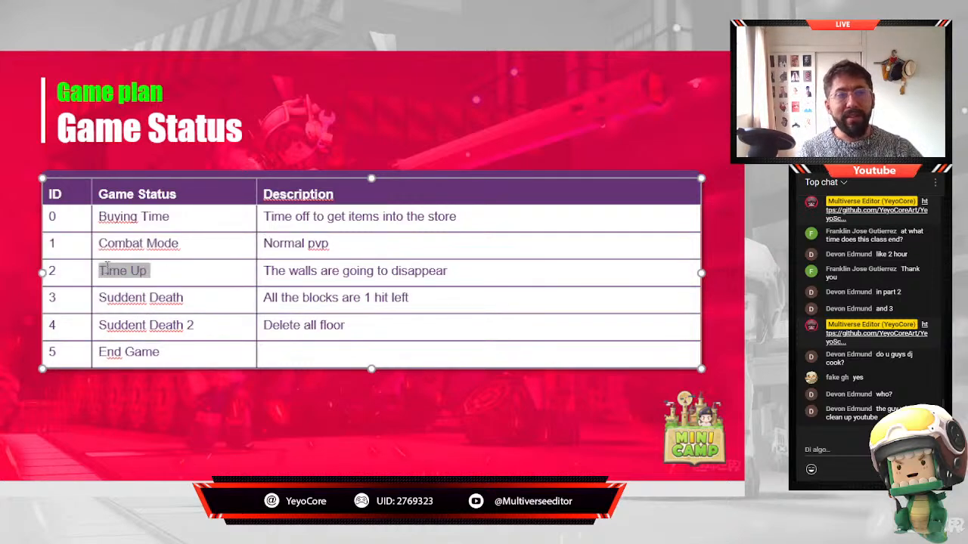
drag(195, 299, 101, 297)
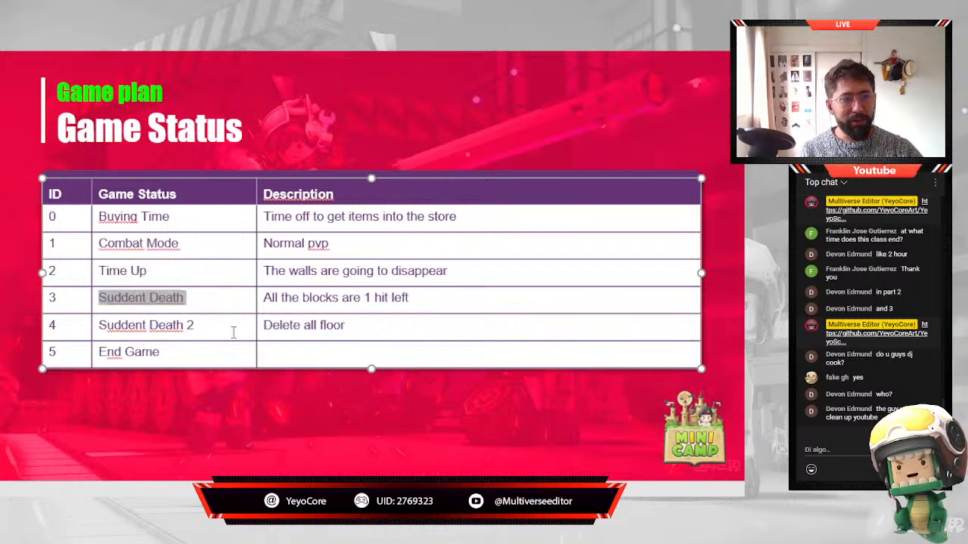
drag(202, 327, 105, 324)
drag(172, 351, 113, 350)
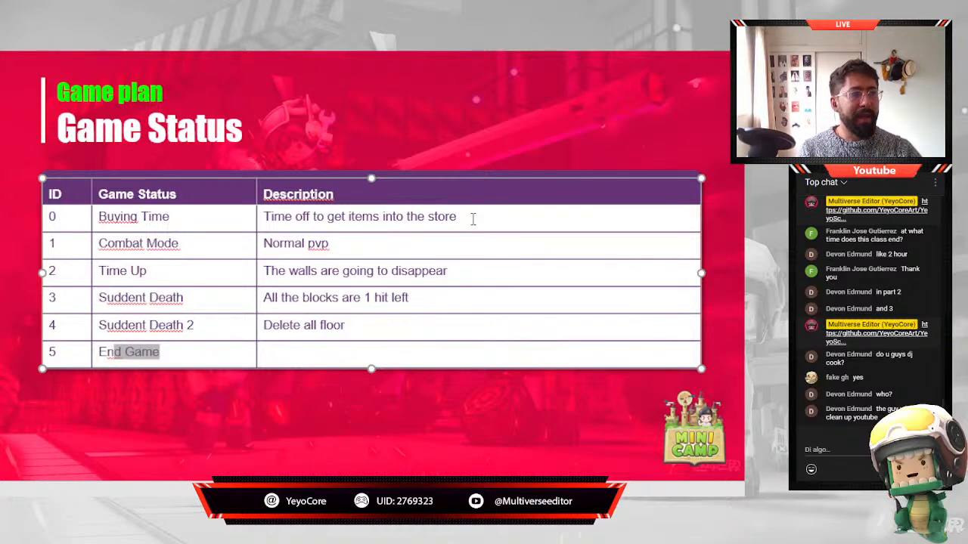
Highlight the Buying Time, walls disappearing, 1 hit left and Delete all floor descriptions.
drag(474, 220, 266, 218)
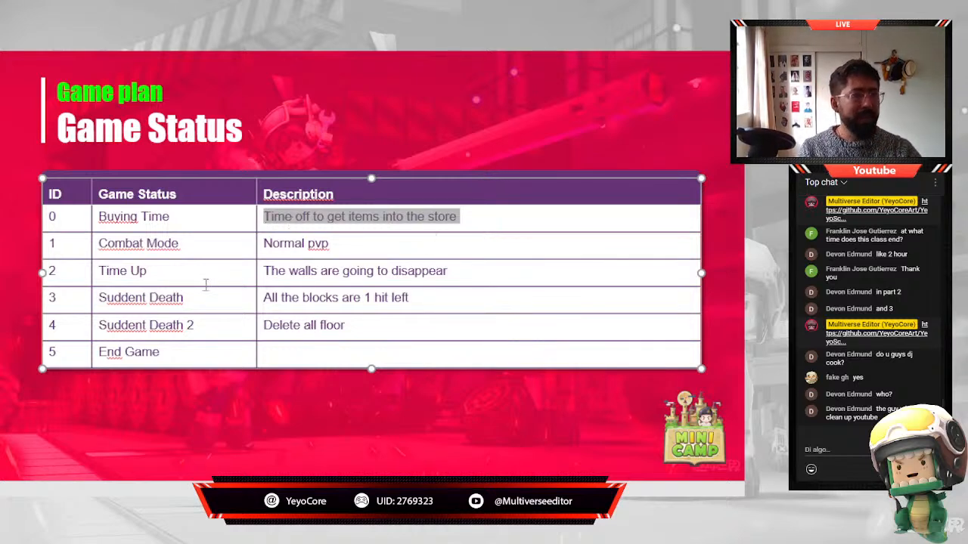
drag(450, 272, 260, 273)
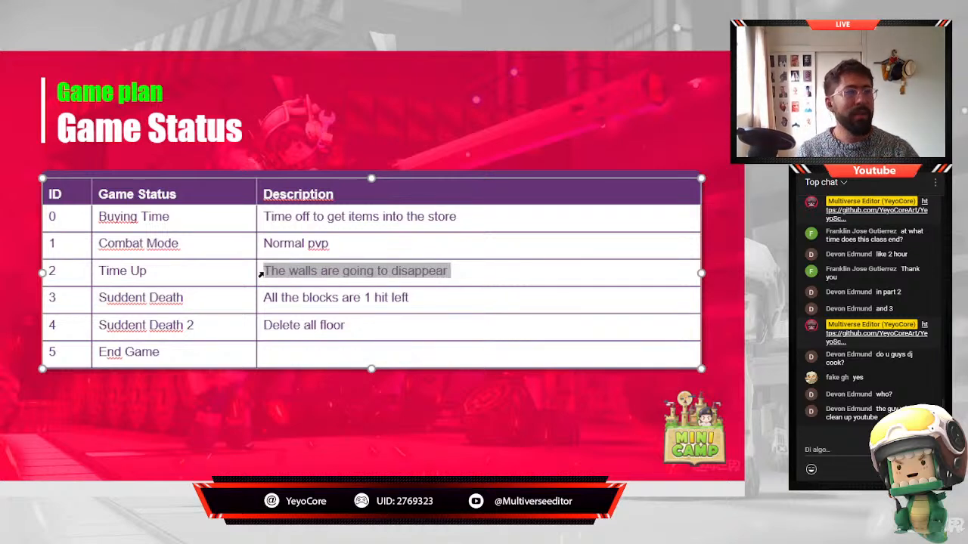
drag(443, 301, 263, 295)
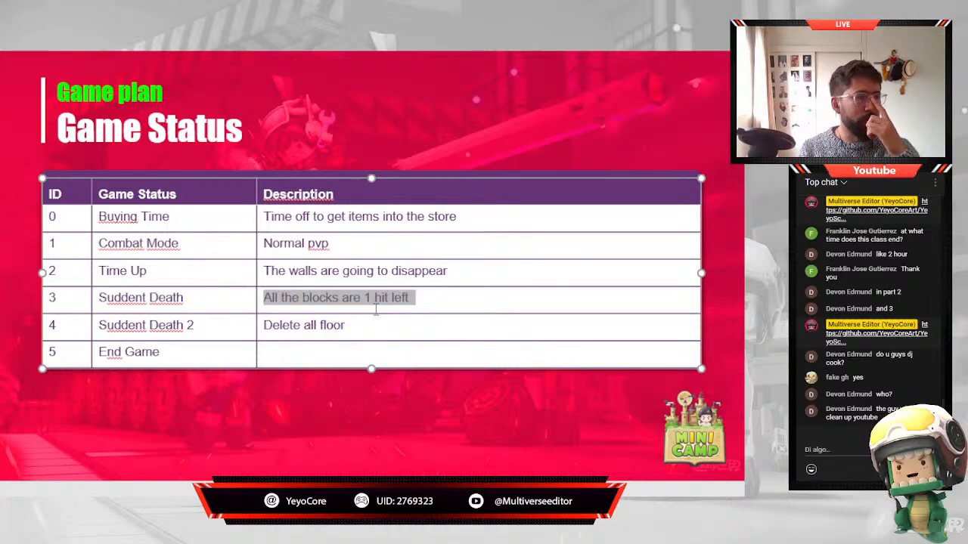
drag(348, 325, 262, 327)
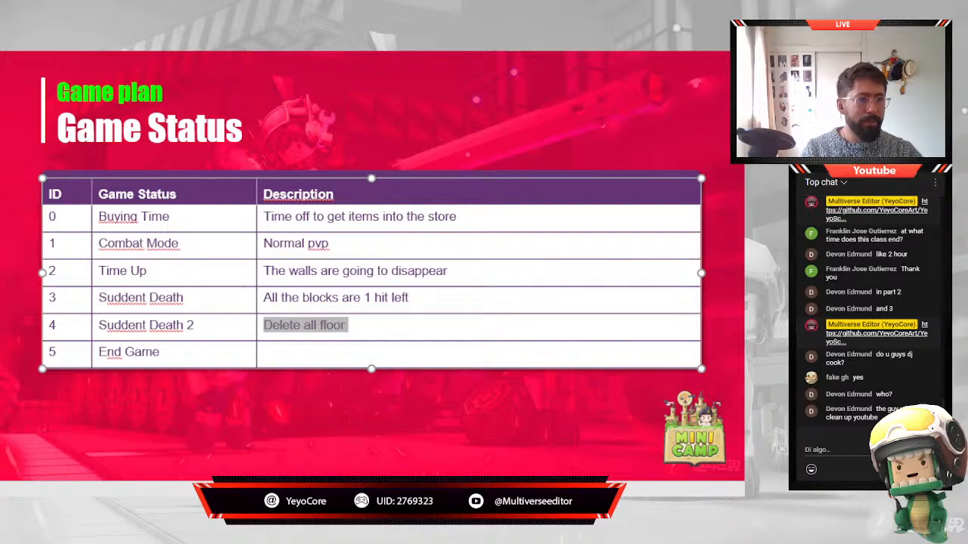
scroll(364, 217, down, 1)
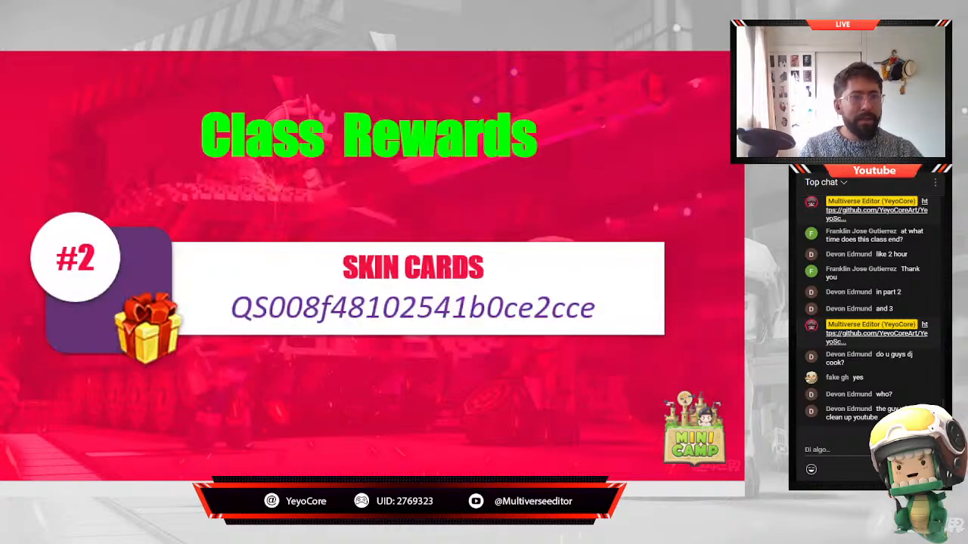
Select the entire redemption code in the SKIN CARDS reward text box.
click(374, 314)
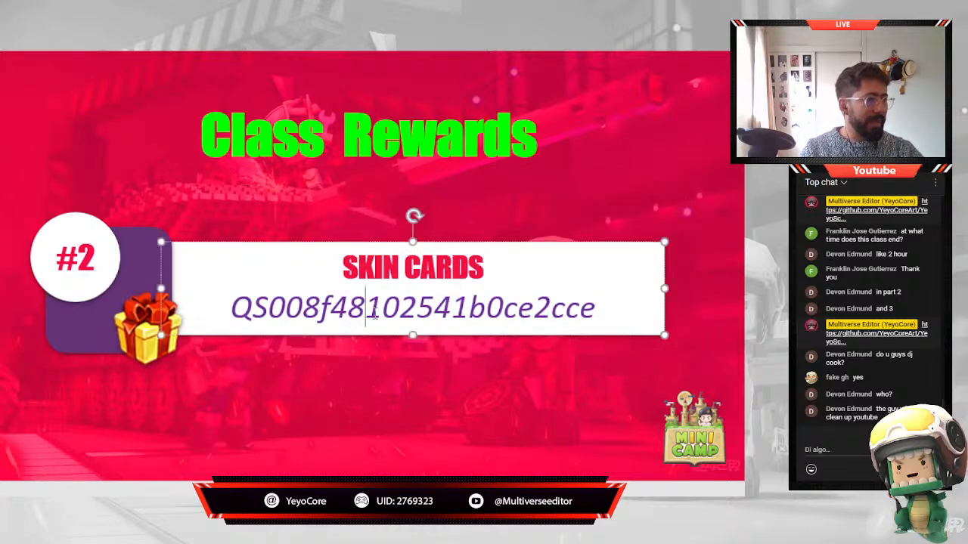
double_click(371, 316)
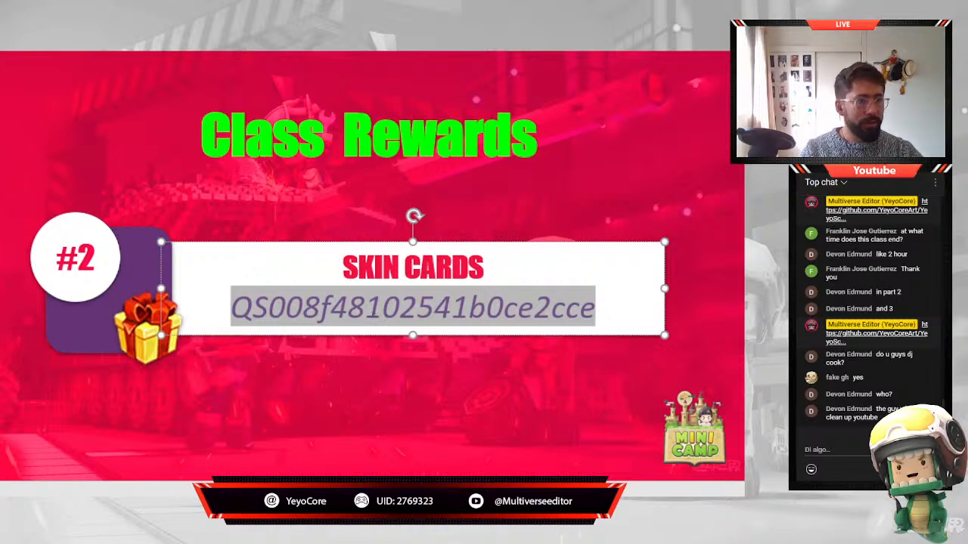
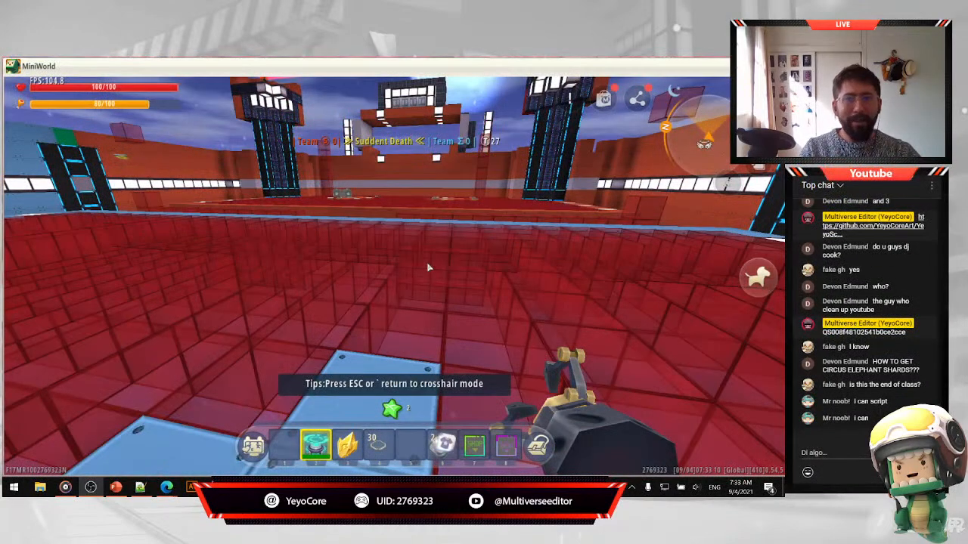
Quit the Astro League match from the pause menu and open the Garden with the level 13 cactus.
click(438, 265)
key(Escape)
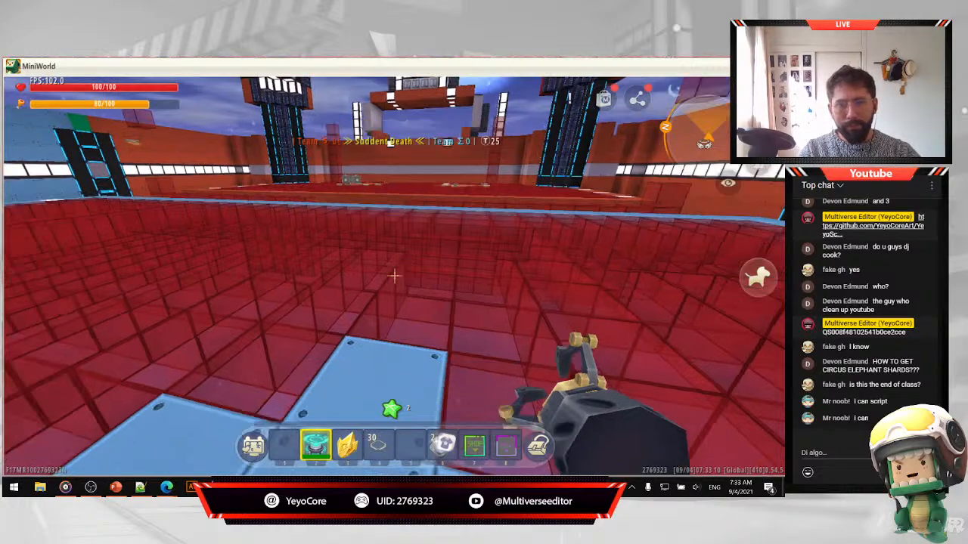
key(Escape)
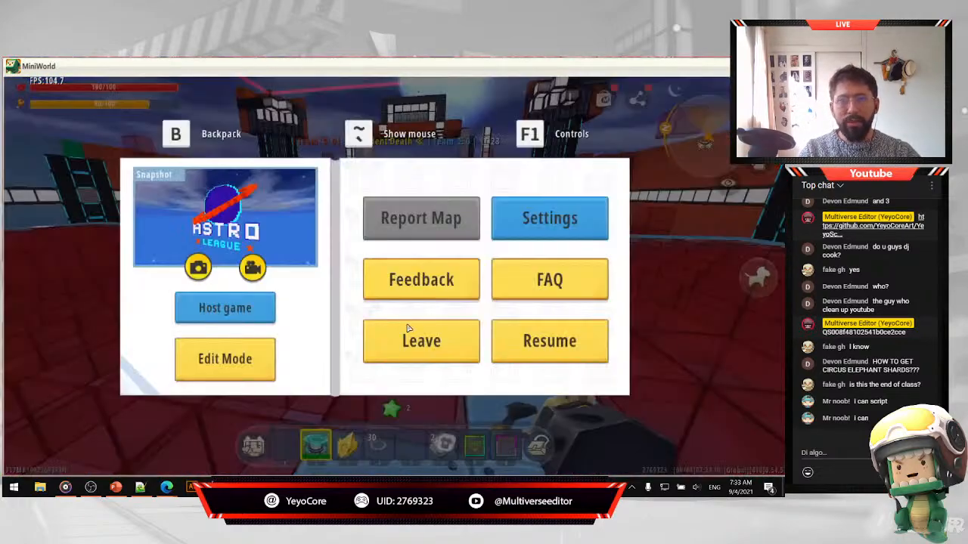
click(421, 337)
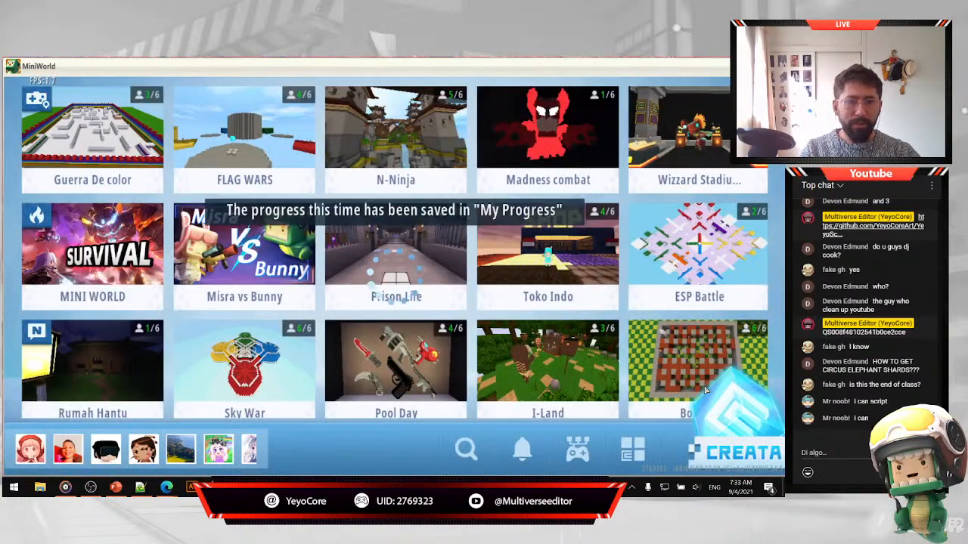
click(650, 451)
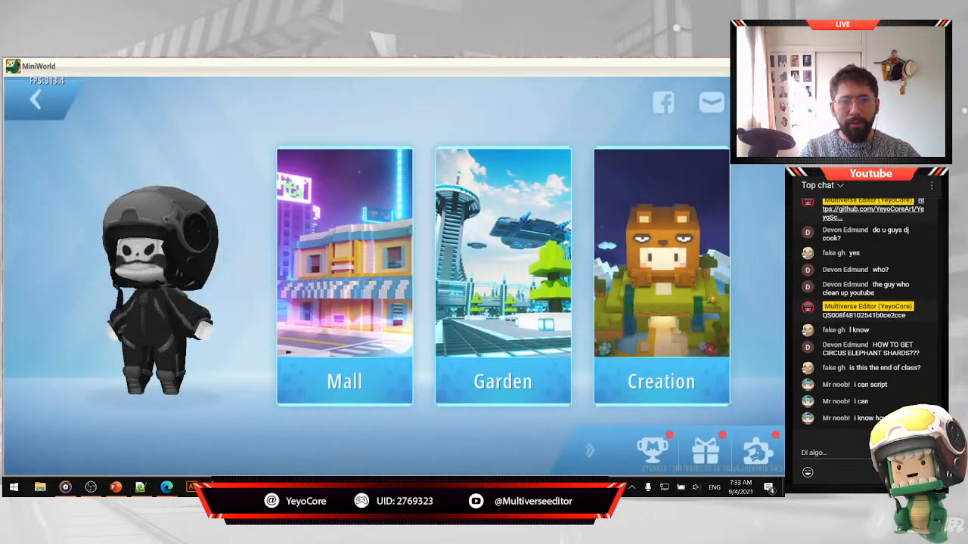
click(552, 296)
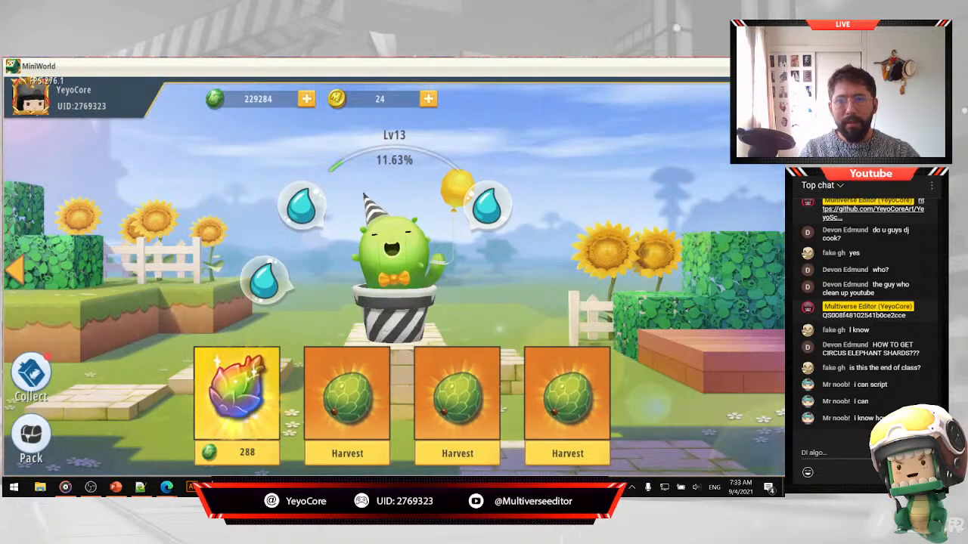
Reap the gold fruit ten times and page through the rewards.
click(248, 452)
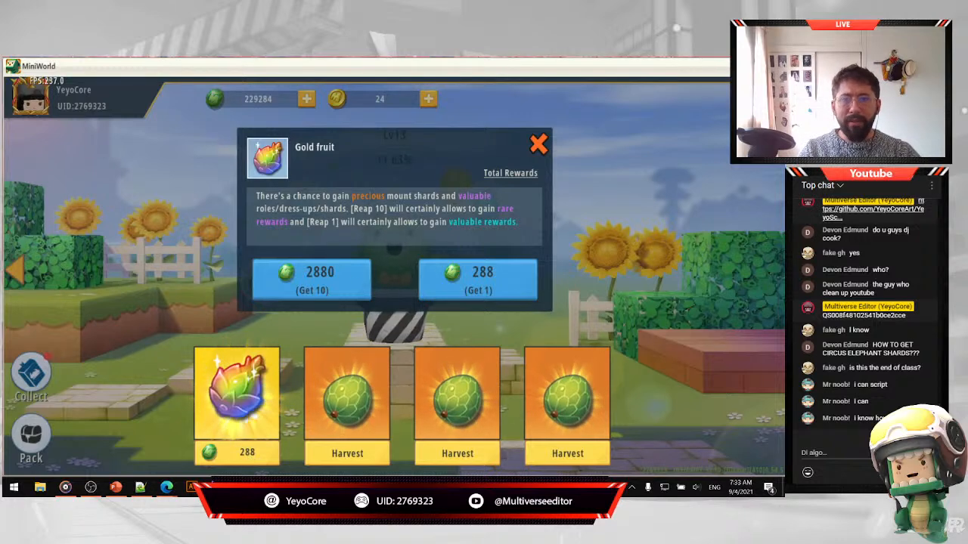
click(344, 288)
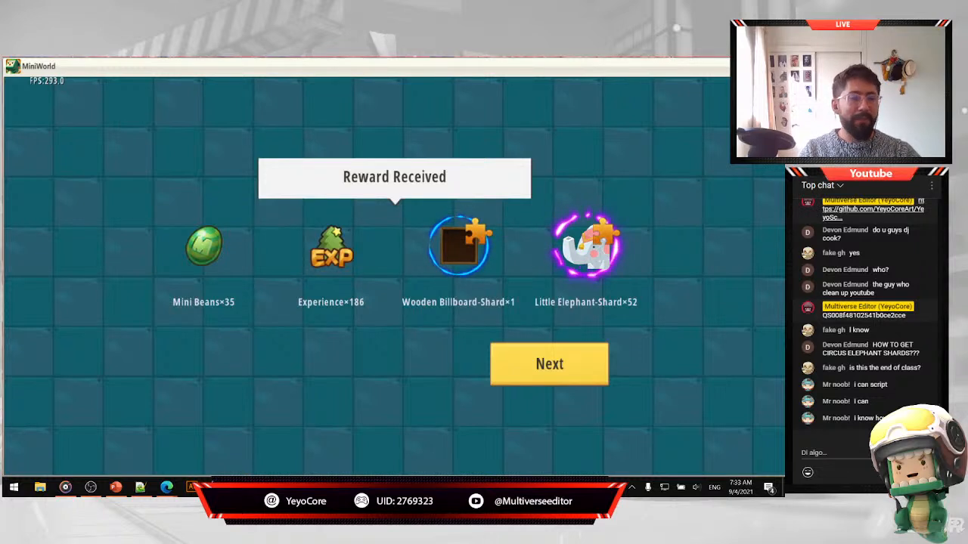
click(567, 350)
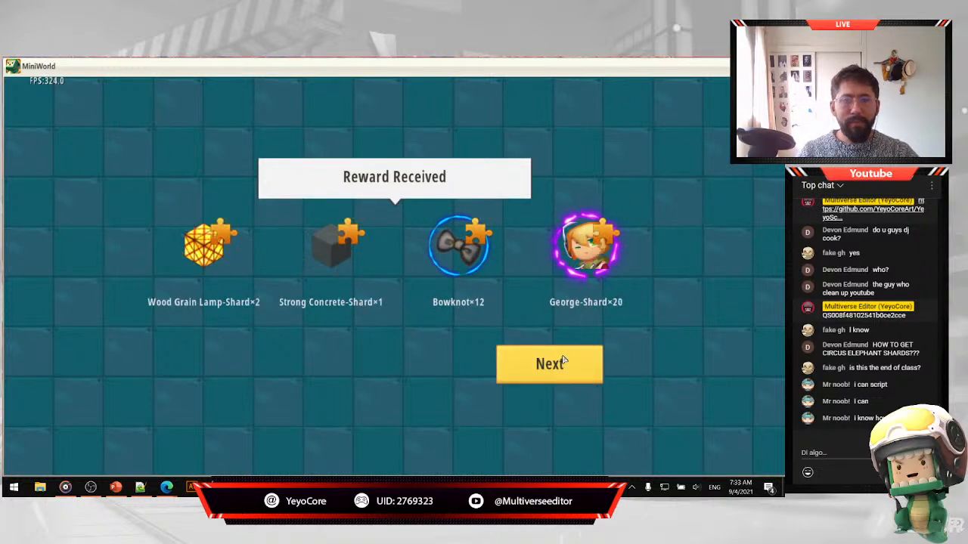
click(563, 360)
click(563, 363)
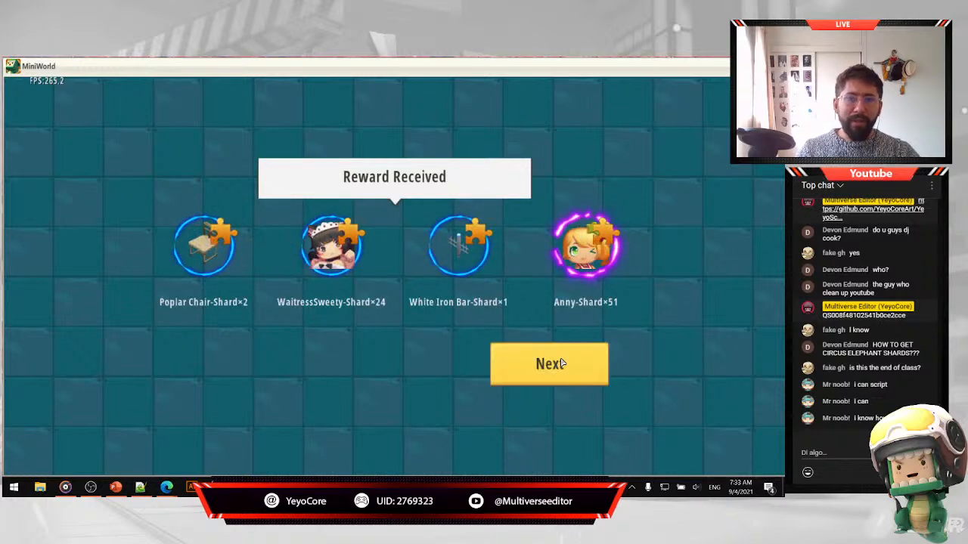
click(562, 363)
click(564, 360)
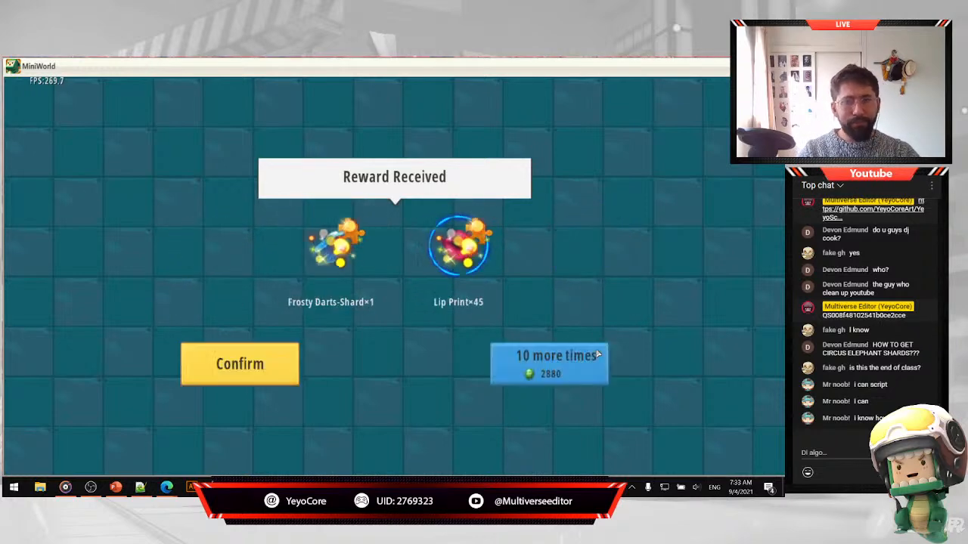
Reap ten more times, page through the Kylin and Little Elephant shard rewards, and confirm.
click(586, 357)
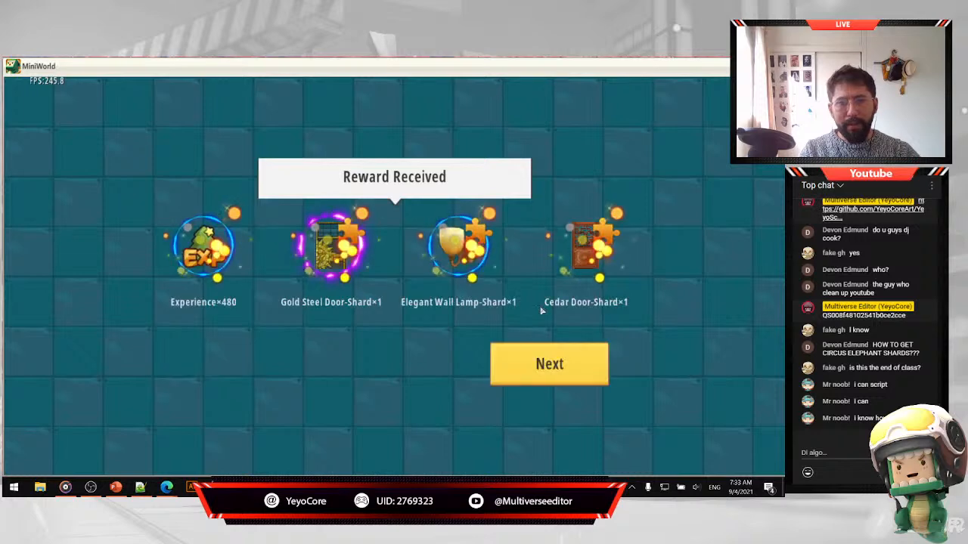
click(566, 355)
click(543, 352)
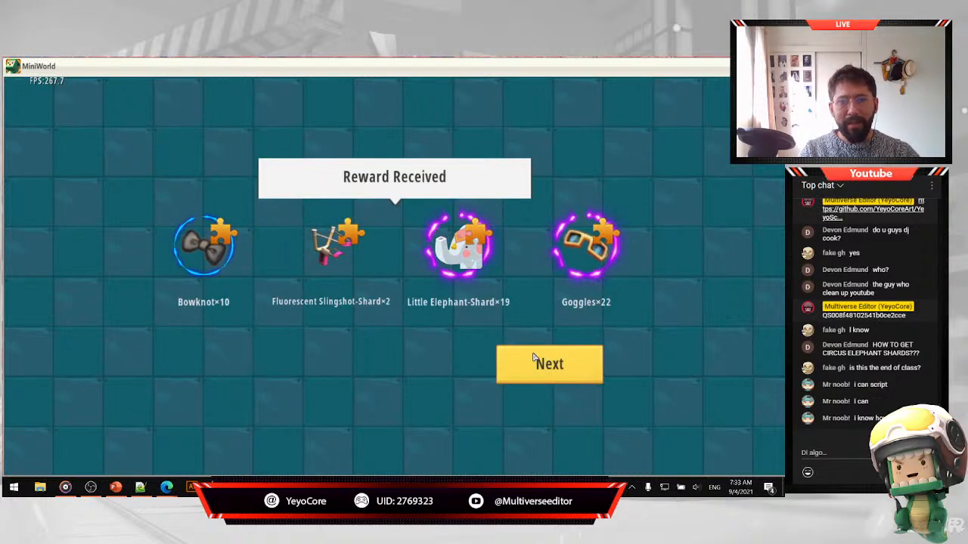
click(514, 366)
click(511, 365)
click(514, 368)
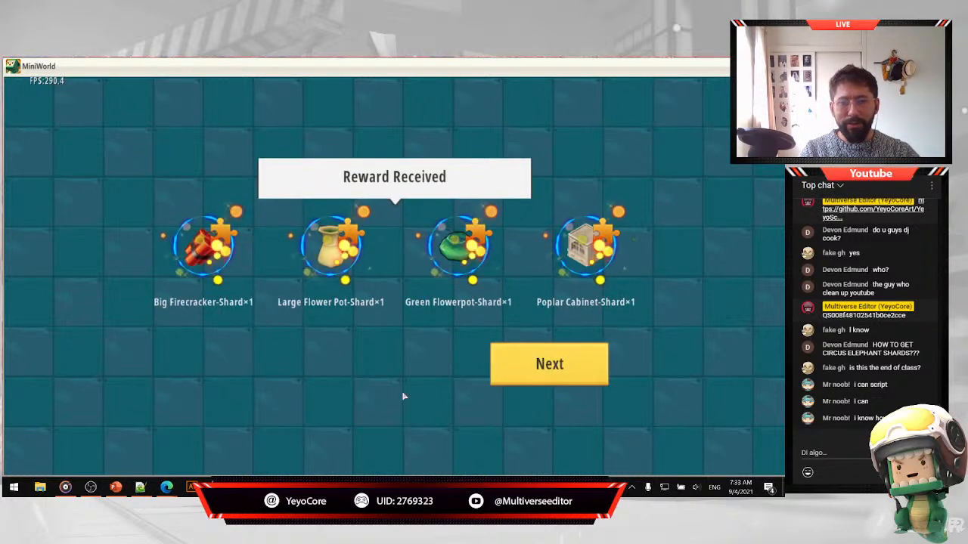
click(515, 369)
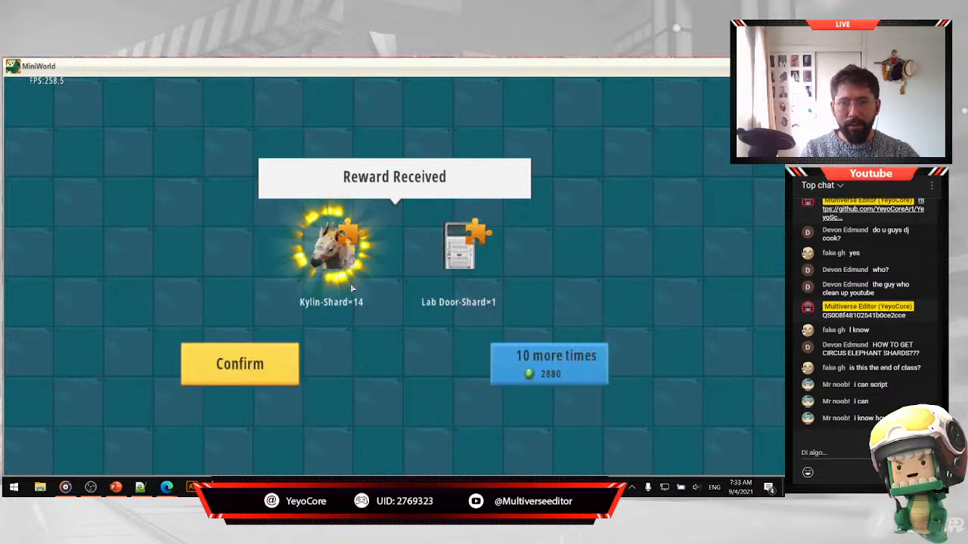
click(270, 366)
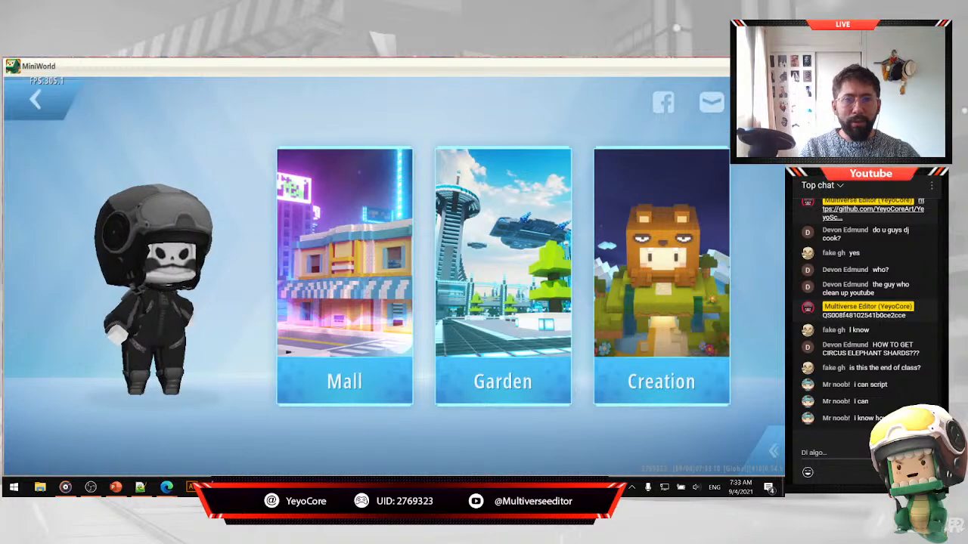
Open the Mall's Shard section and select the Festive Elephant mount.
key(Escape)
key(Escape)
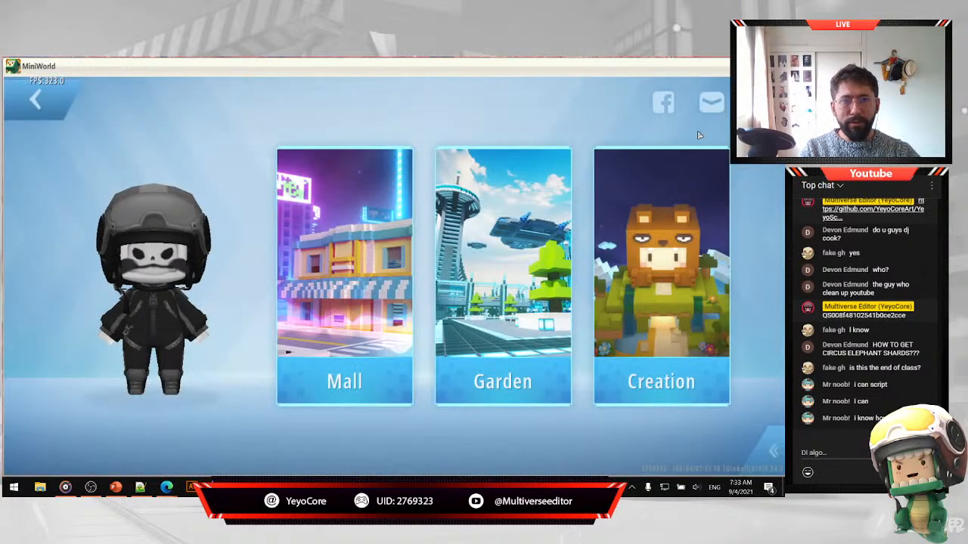
click(362, 344)
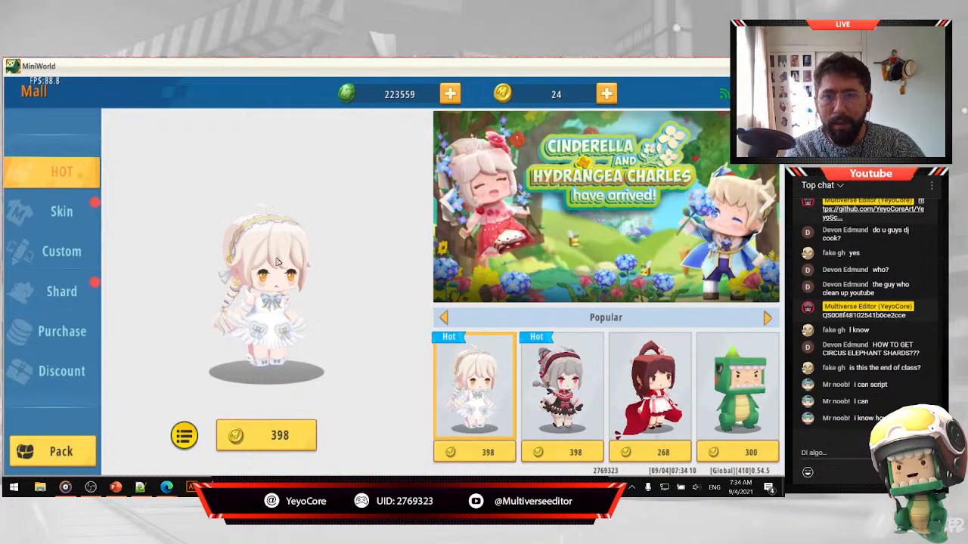
click(62, 291)
scroll(581, 333, down, 2)
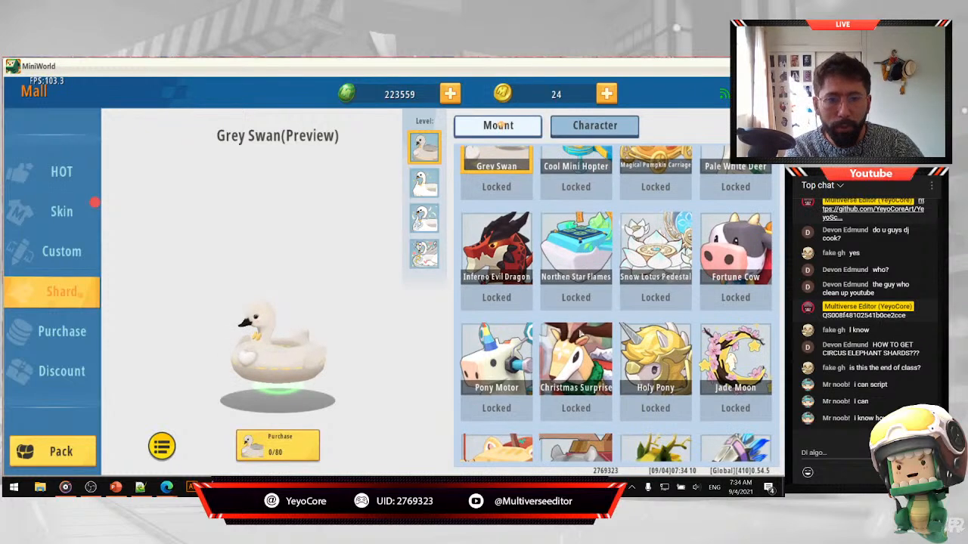
scroll(580, 333, down, 3)
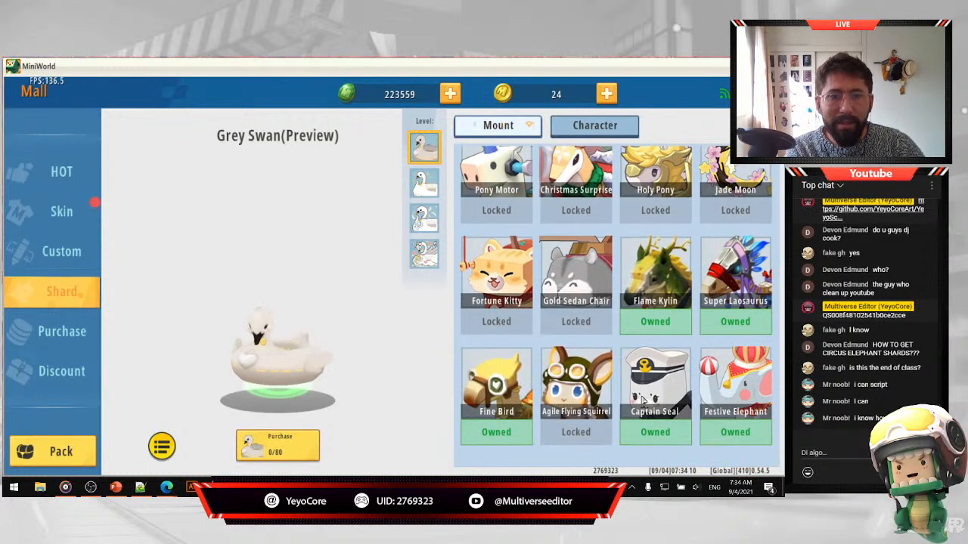
click(733, 401)
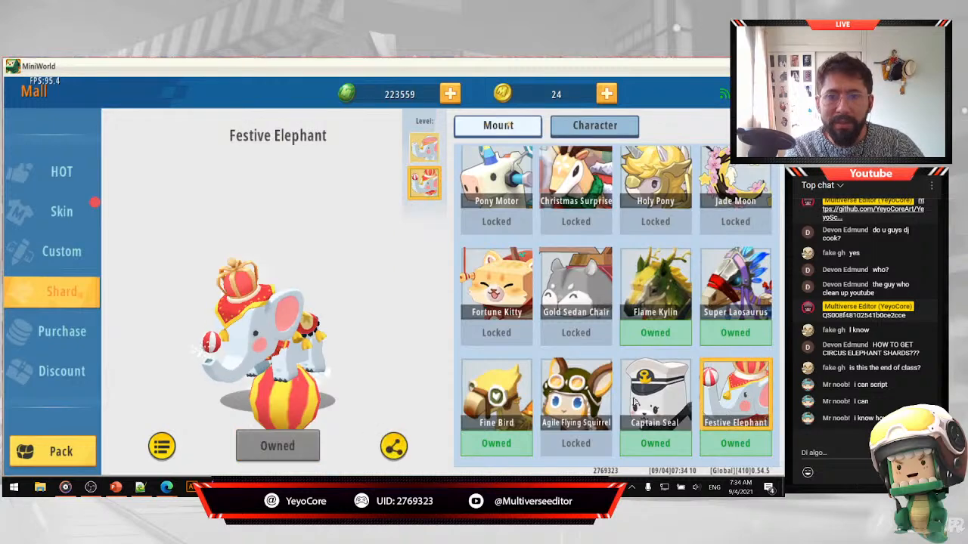
Compare the Cheery and Festive Elephant levels, view the mount's abilities, then exit the Mall.
click(425, 148)
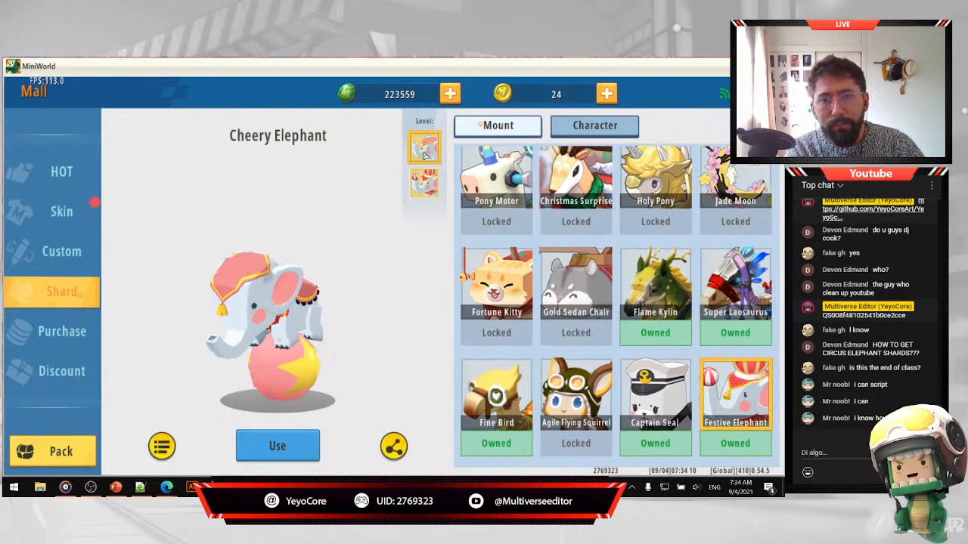
click(426, 195)
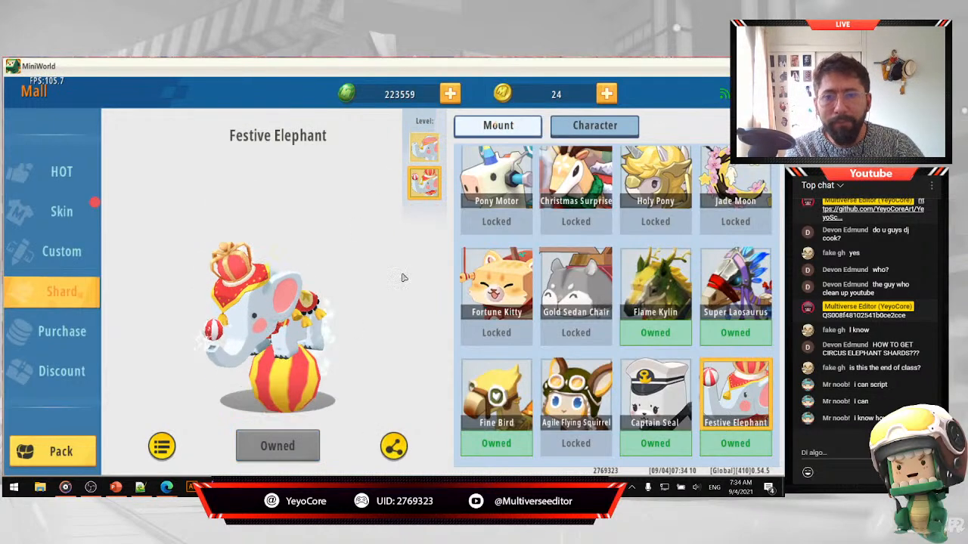
click(425, 150)
click(424, 189)
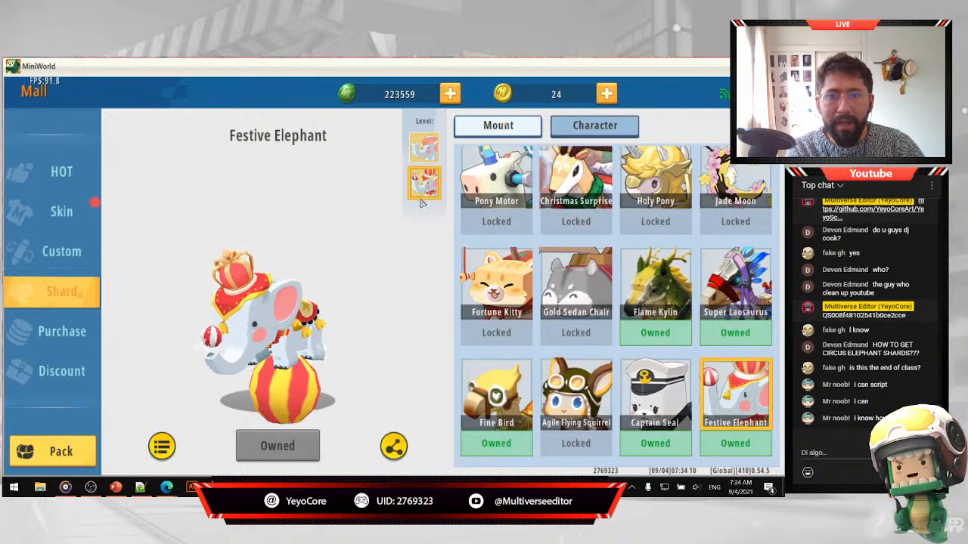
click(291, 304)
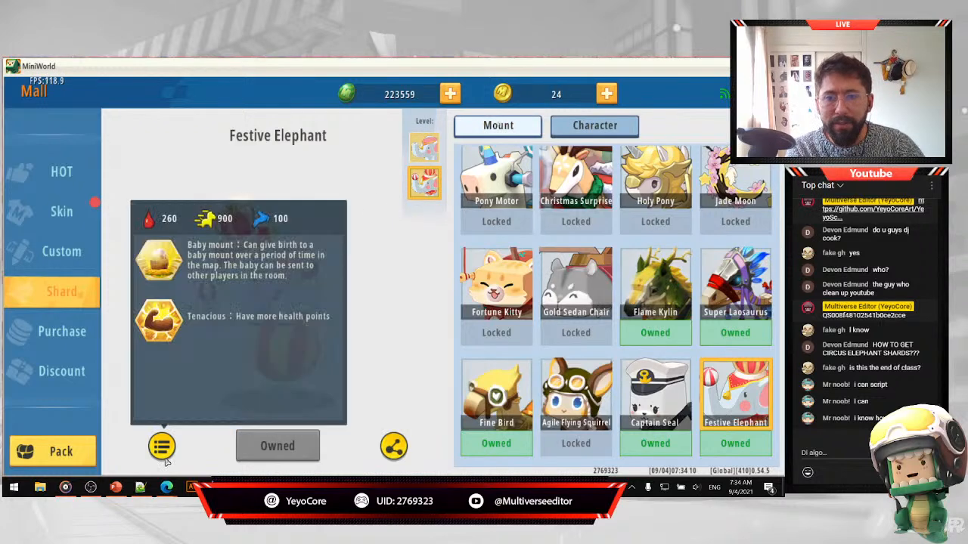
click(291, 305)
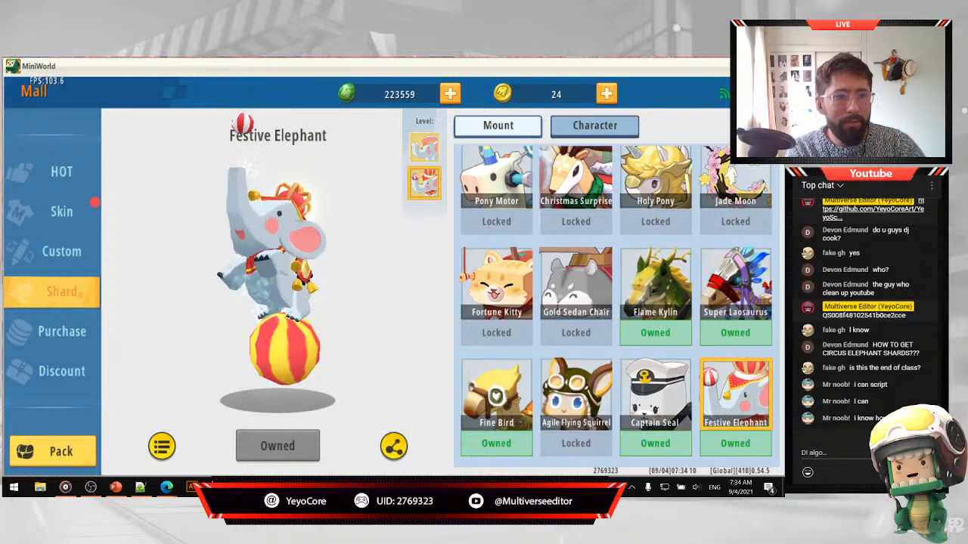
key(Escape)
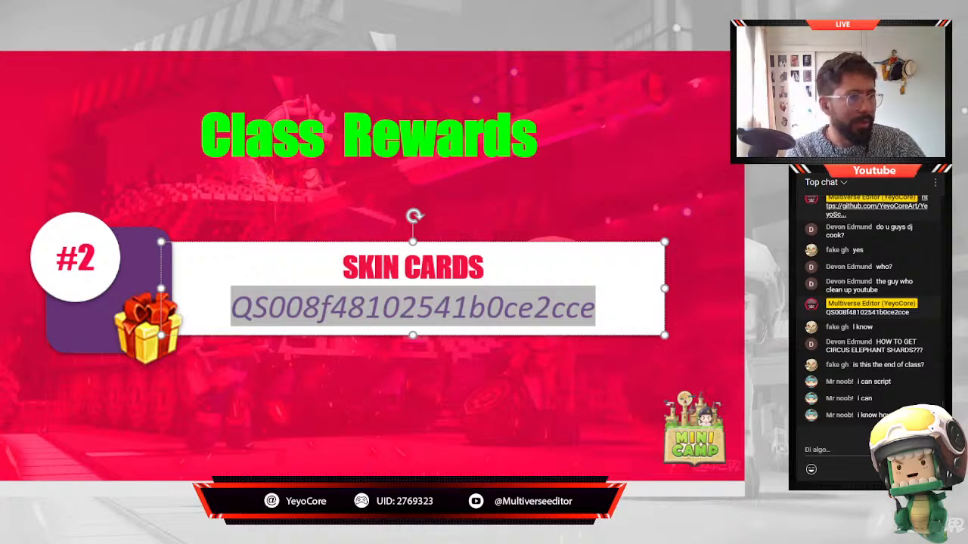
Advance the slideshow to the Game Status slide listing states 0–5.
scroll(372, 266, down, 1)
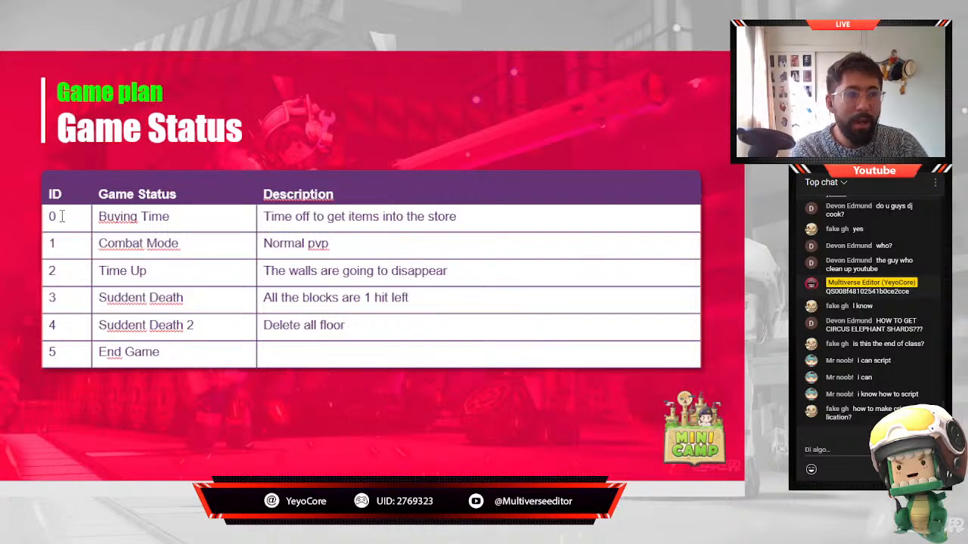
drag(62, 217, 34, 243)
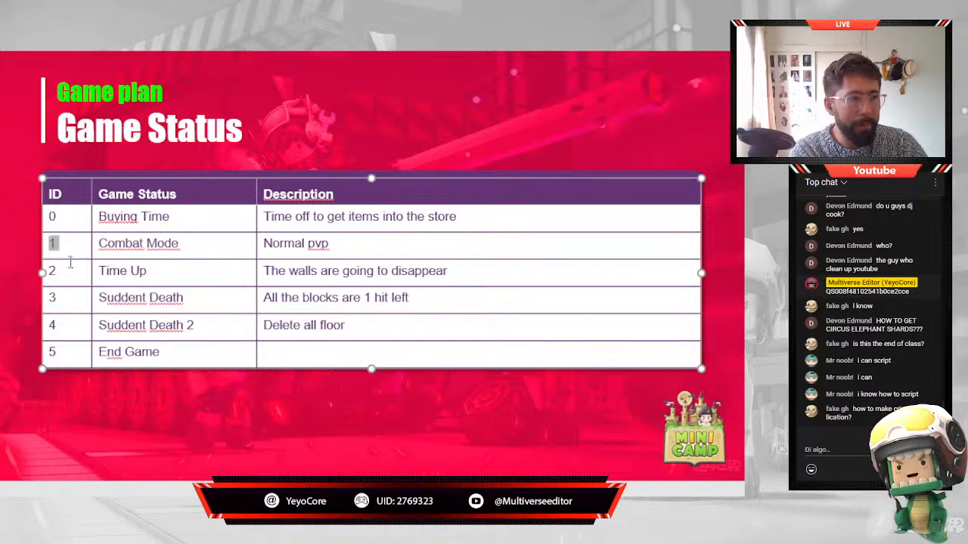
drag(69, 276, 34, 278)
mouse_move(67, 309)
mouse_down()
mouse_move(39, 309)
mouse_move(69, 325)
mouse_up()
click(141, 359)
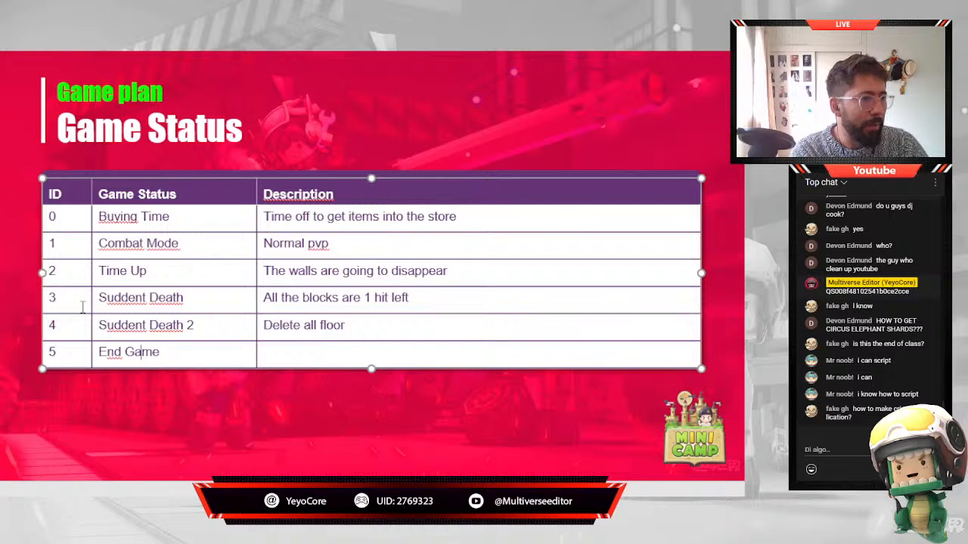
click(72, 223)
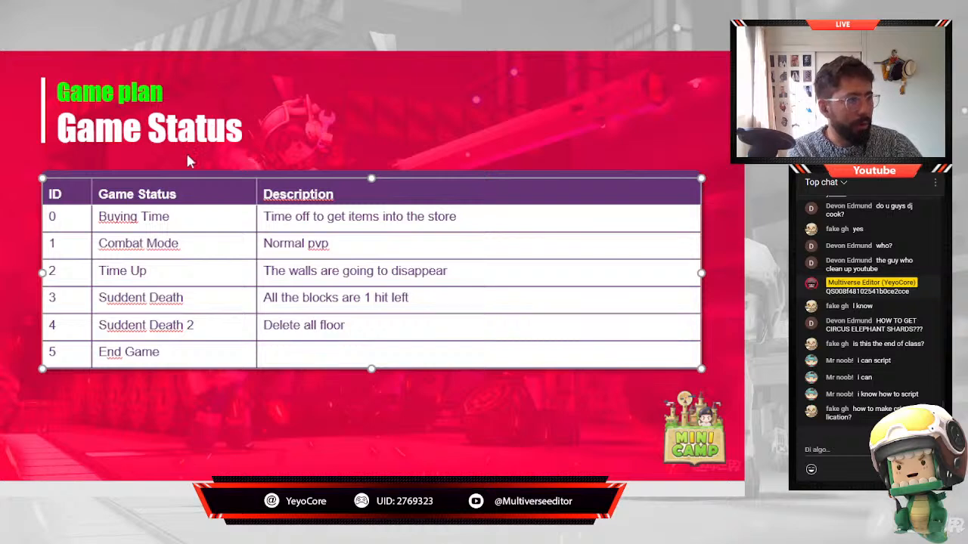
Draw a small oval, fill it green, and place it at the table's left edge.
click(156, 139)
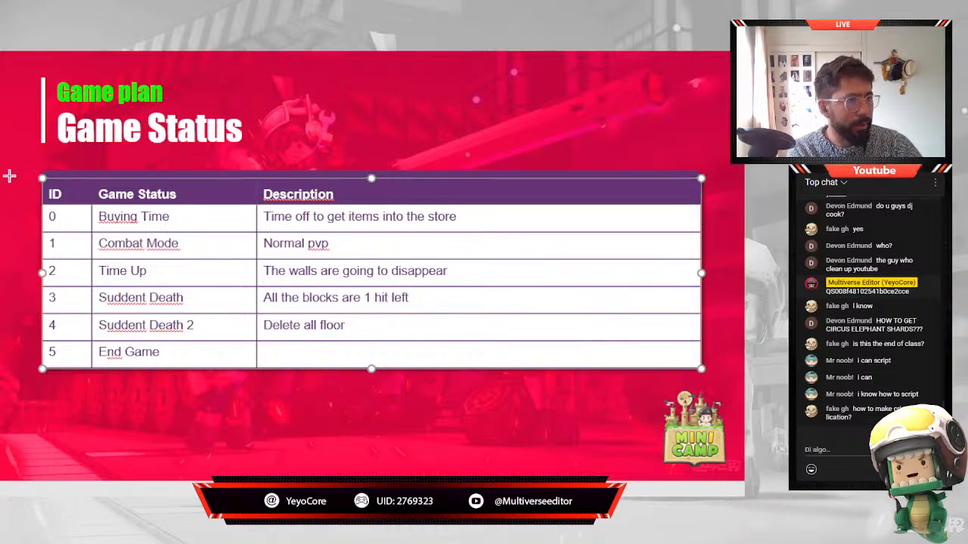
drag(9, 171, 34, 196)
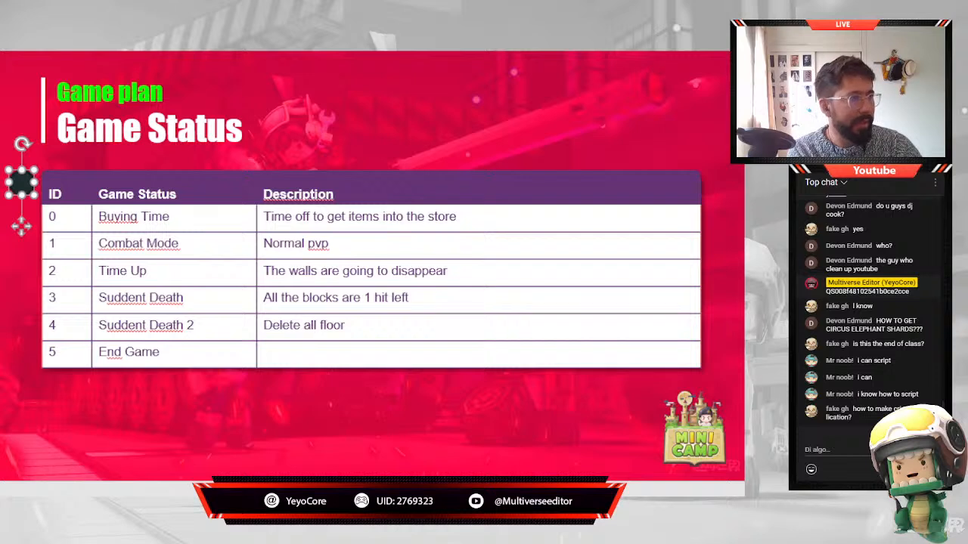
click(301, 148)
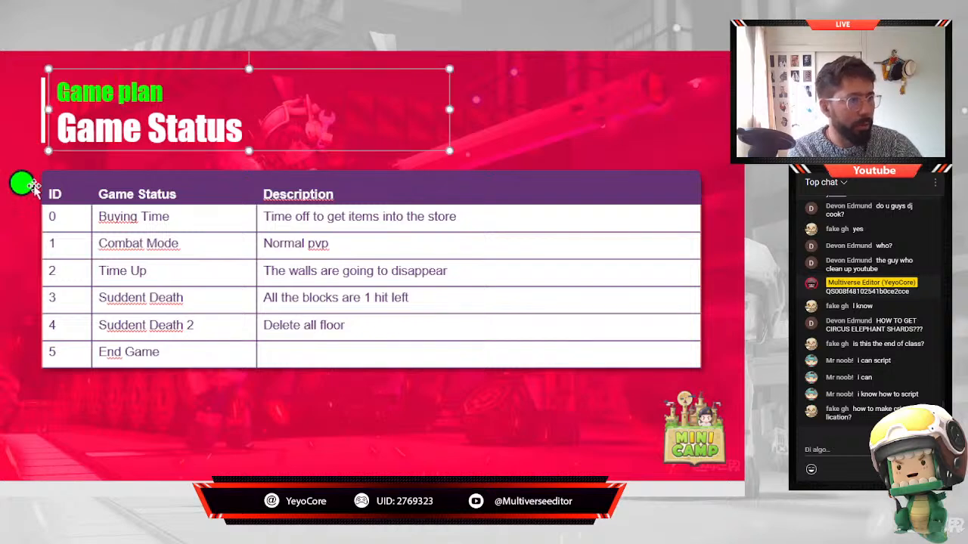
mouse_move(22, 190)
mouse_down()
mouse_move(33, 220)
mouse_move(28, 195)
mouse_move(43, 218)
mouse_move(340, 232)
mouse_move(30, 224)
mouse_move(59, 208)
mouse_move(62, 220)
mouse_move(50, 215)
mouse_move(68, 216)
mouse_move(22, 210)
mouse_up()
Move the green circle down beside rows 0–3, adding '+1' to the row 1 and 2 IDs.
double_click(52, 216)
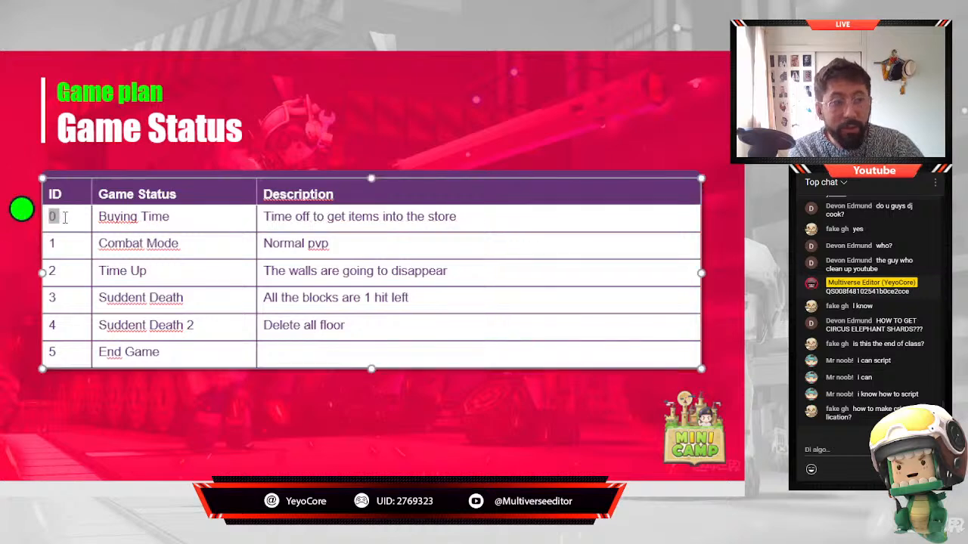
click(66, 218)
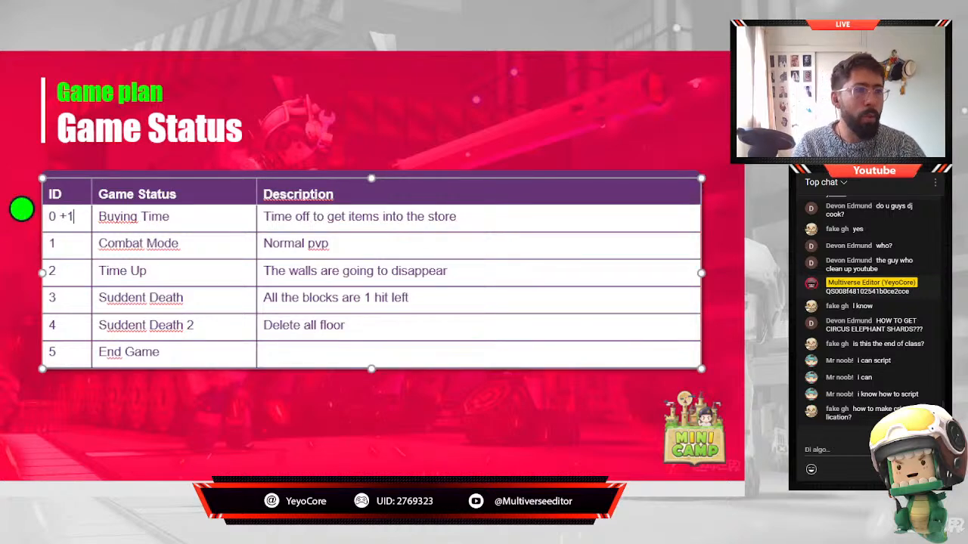
click(22, 211)
drag(22, 211, 35, 239)
click(69, 242)
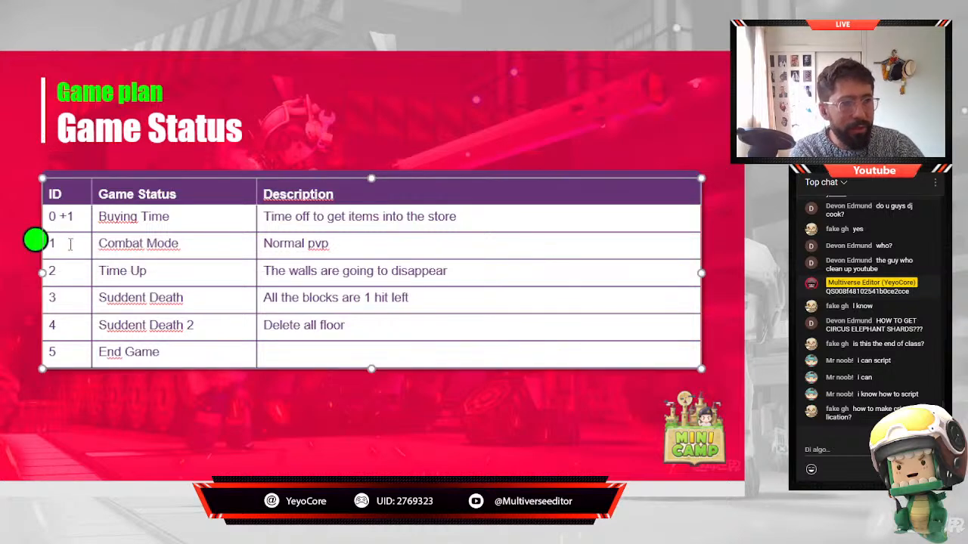
text(+1)
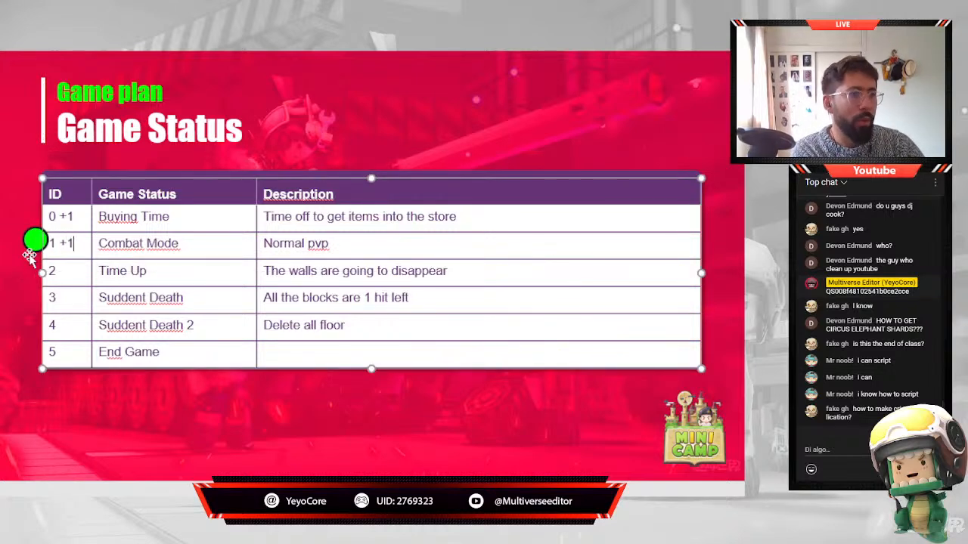
drag(34, 240, 28, 271)
click(63, 270)
text(+)
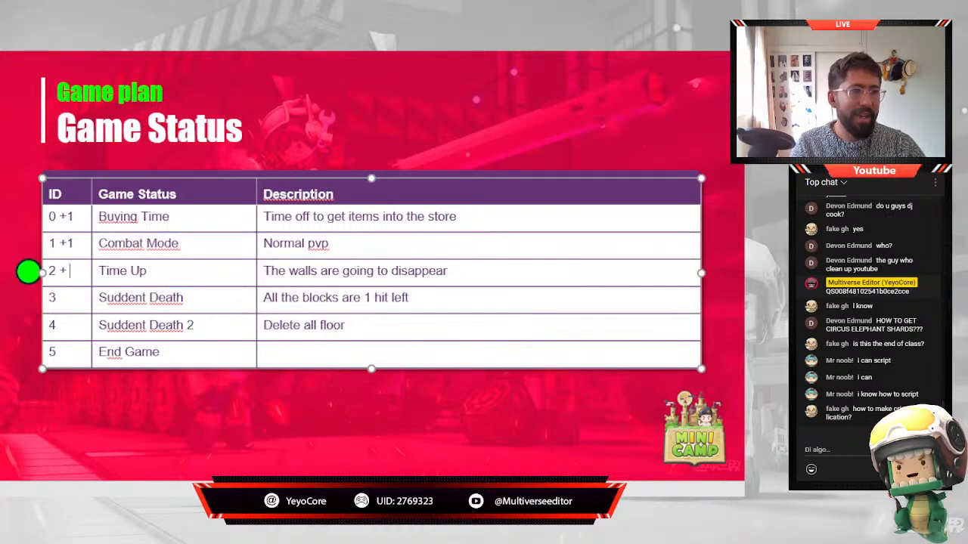
text( 1)
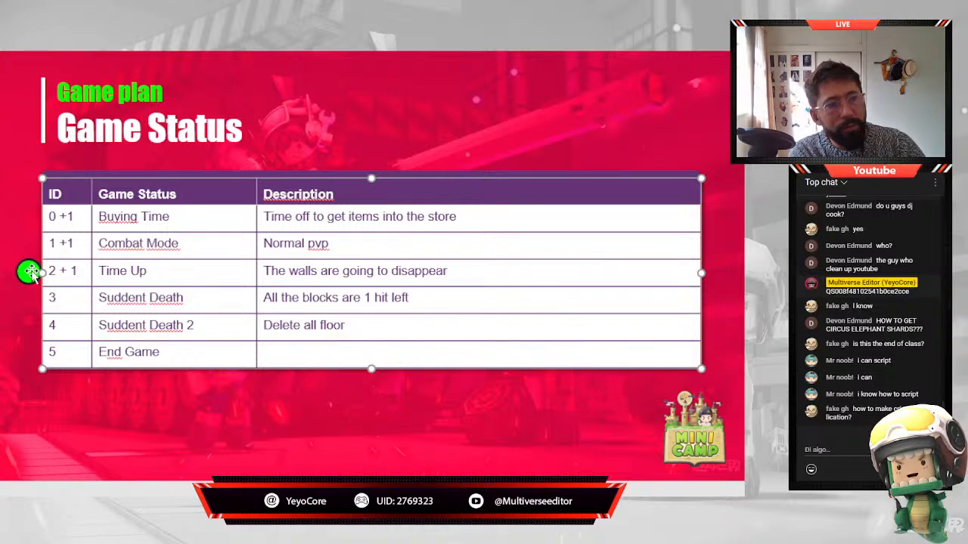
drag(42, 272, 96, 407)
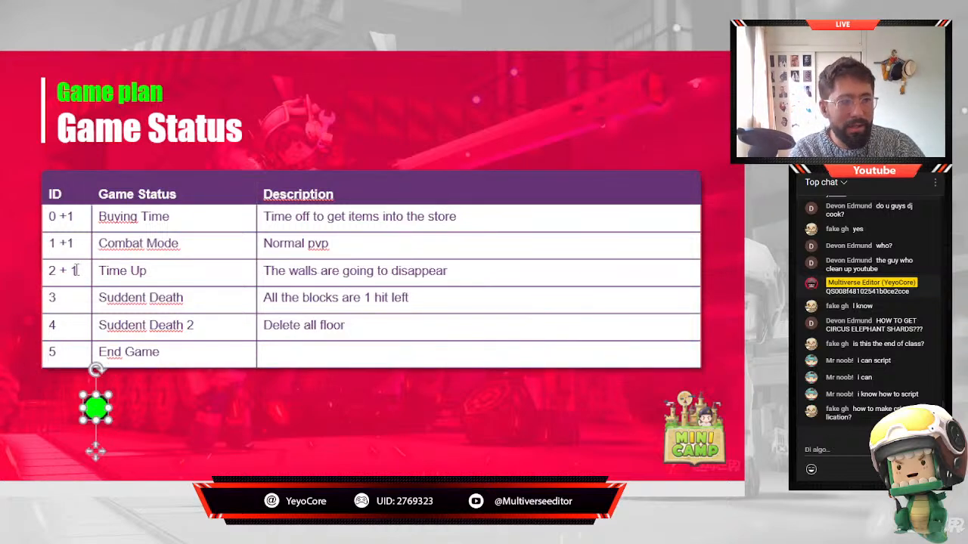
Park the circle below the table and delete the '+1' text so the IDs read 0–5.
drag(81, 270, 61, 275)
click(70, 270)
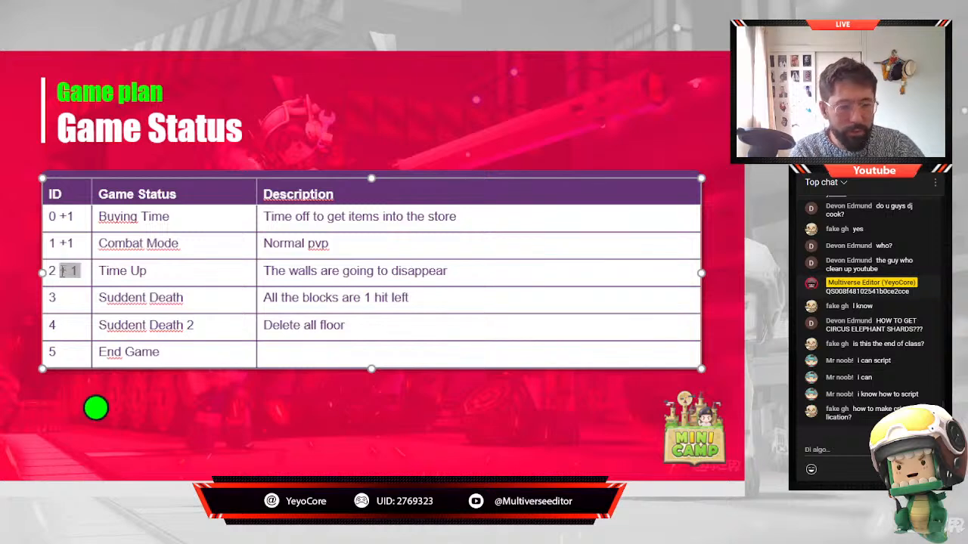
key(BackSpace)
key(BackSpace)
text(2)
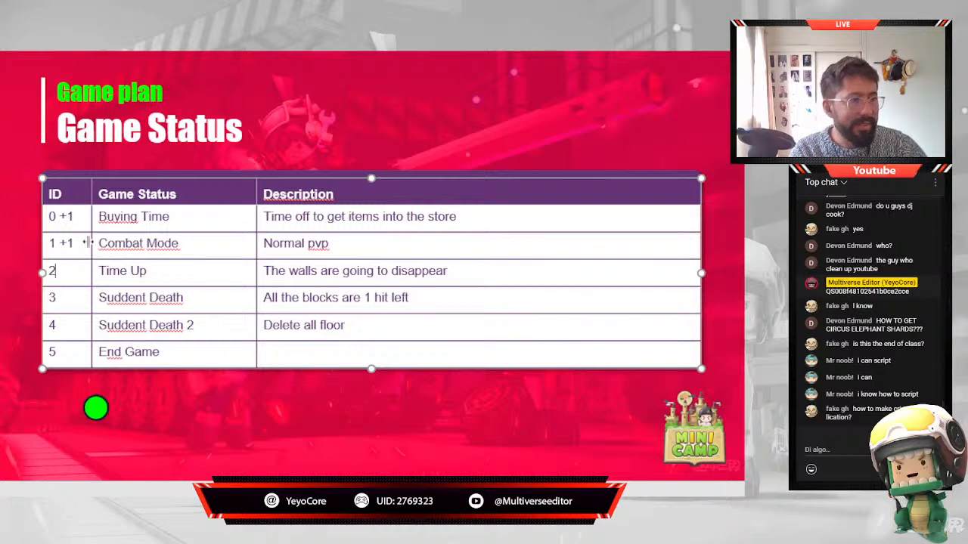
drag(76, 242, 56, 216)
key(BackSpace)
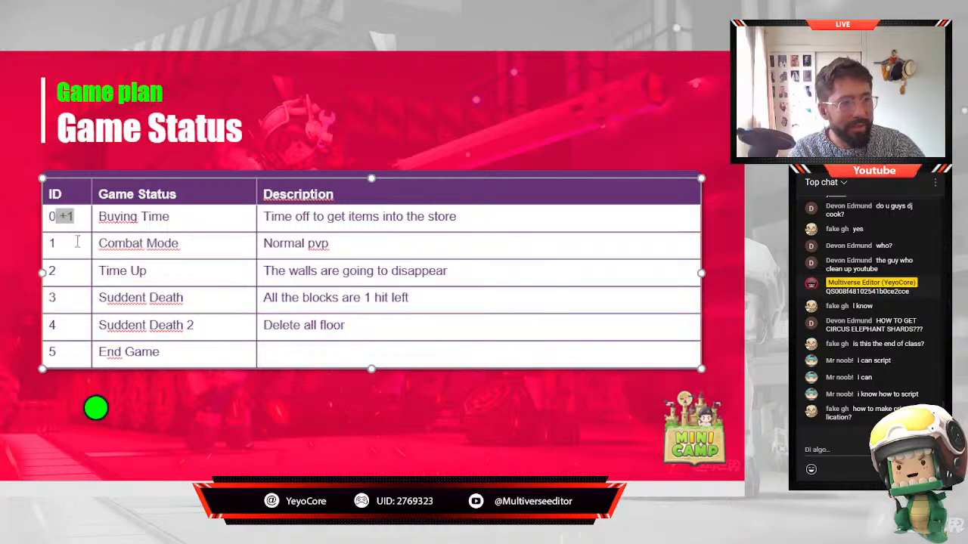
key(BackSpace)
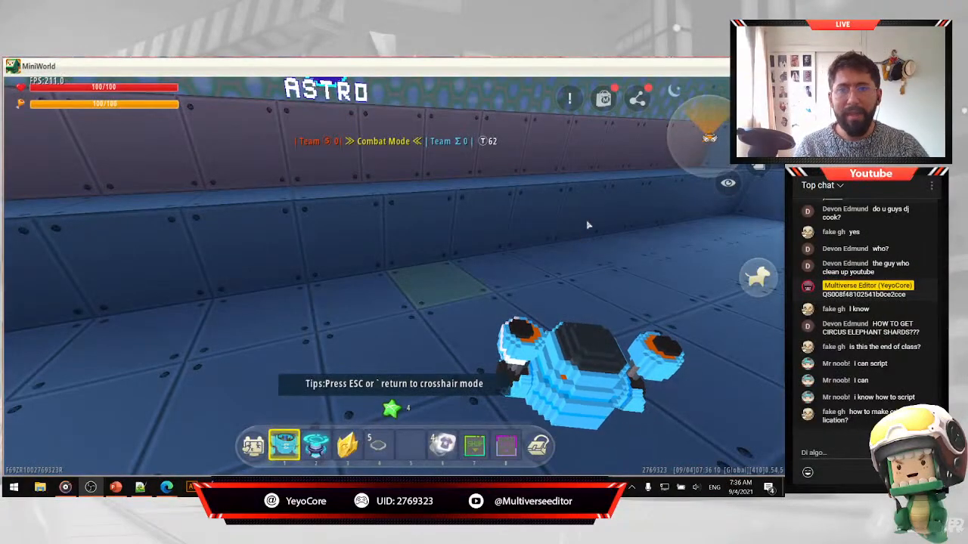
Switch the map to edit mode and open Developer Tools triggers, showing Exit Blue.
key(Escape)
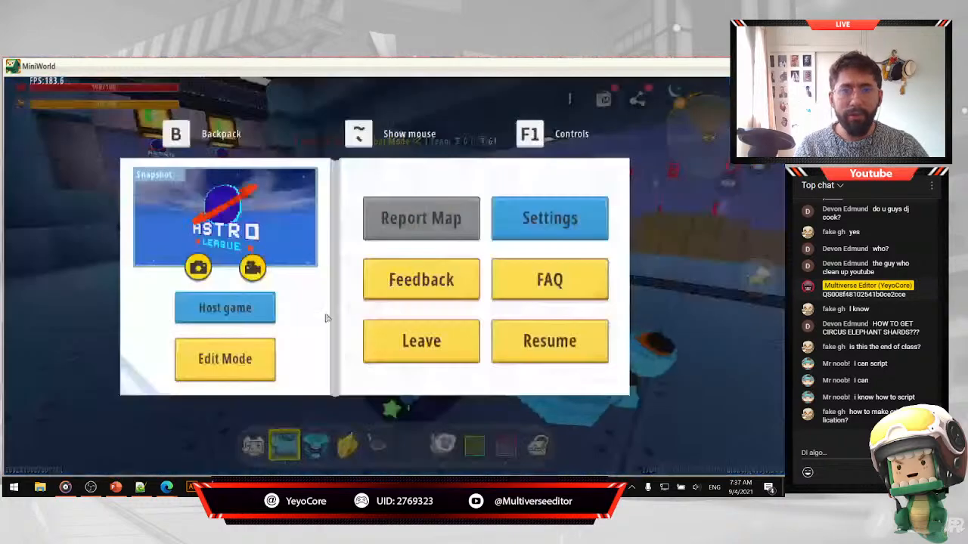
click(224, 359)
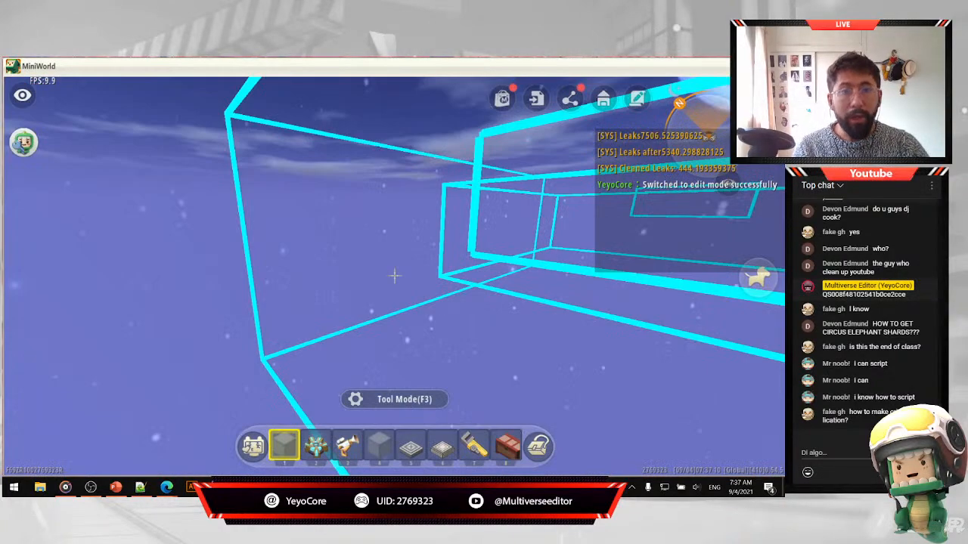
key(Escape)
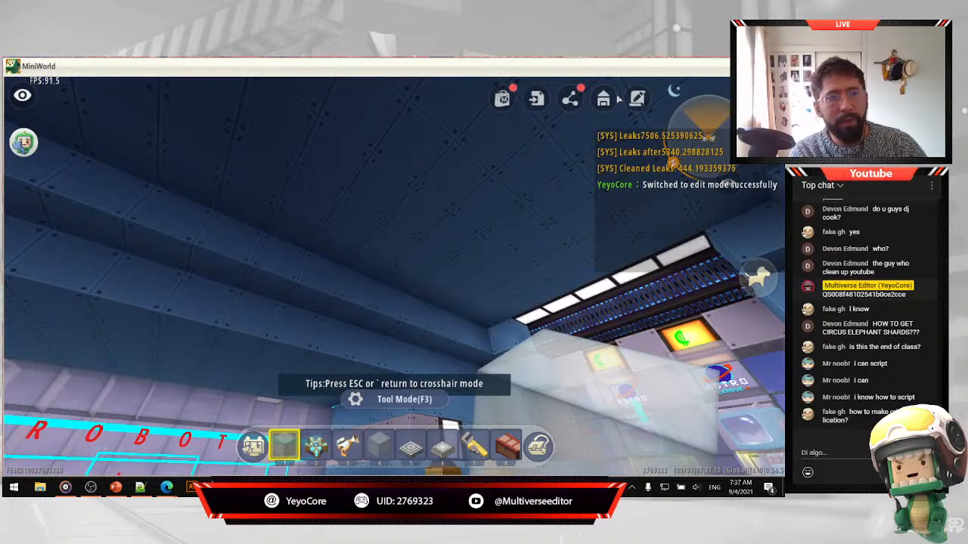
click(637, 99)
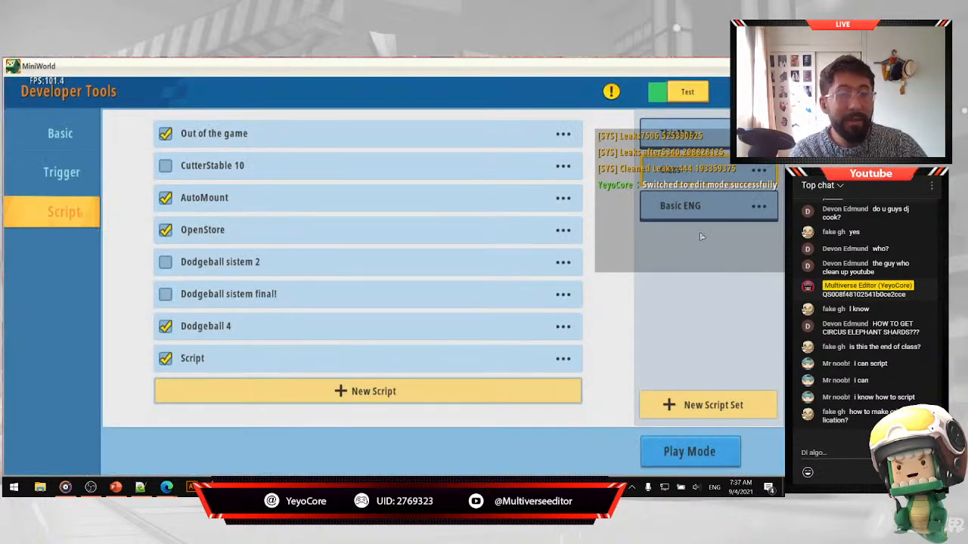
click(692, 141)
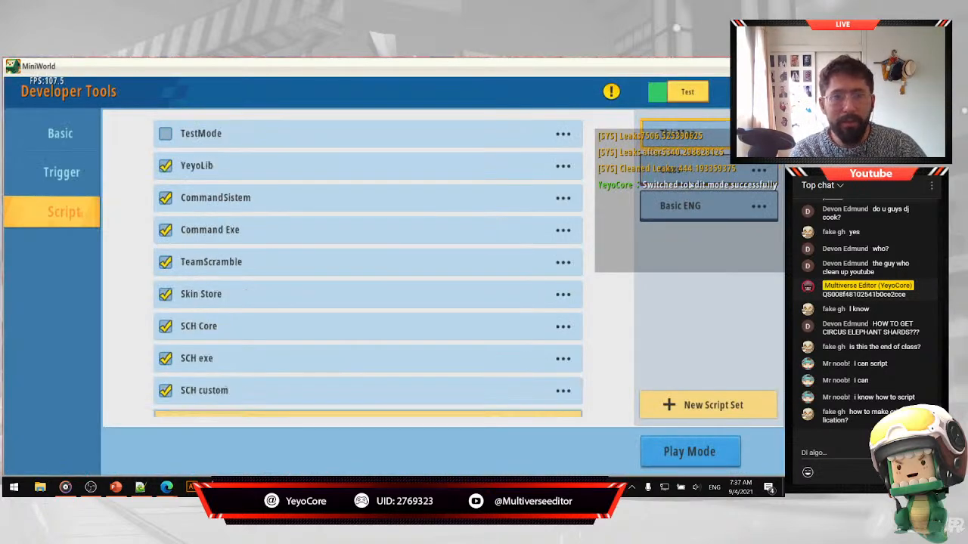
click(691, 179)
click(77, 180)
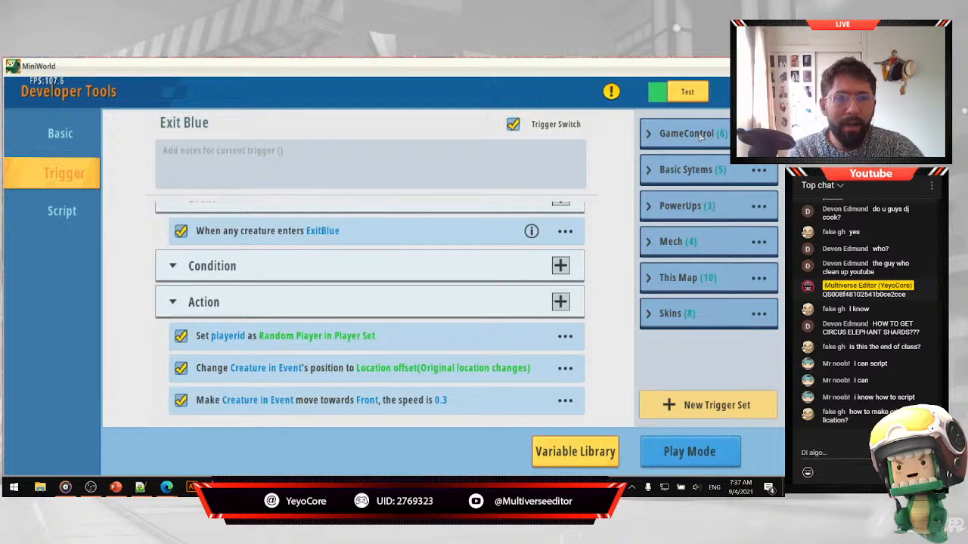
Open the GameControl Start trigger, then open and cancel its rename box.
click(709, 135)
click(727, 167)
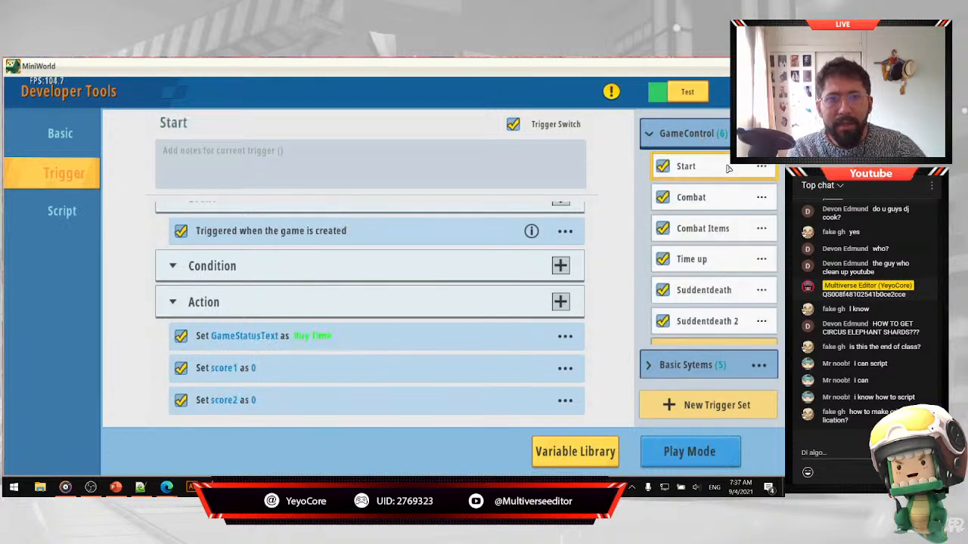
scroll(695, 317, down, 2)
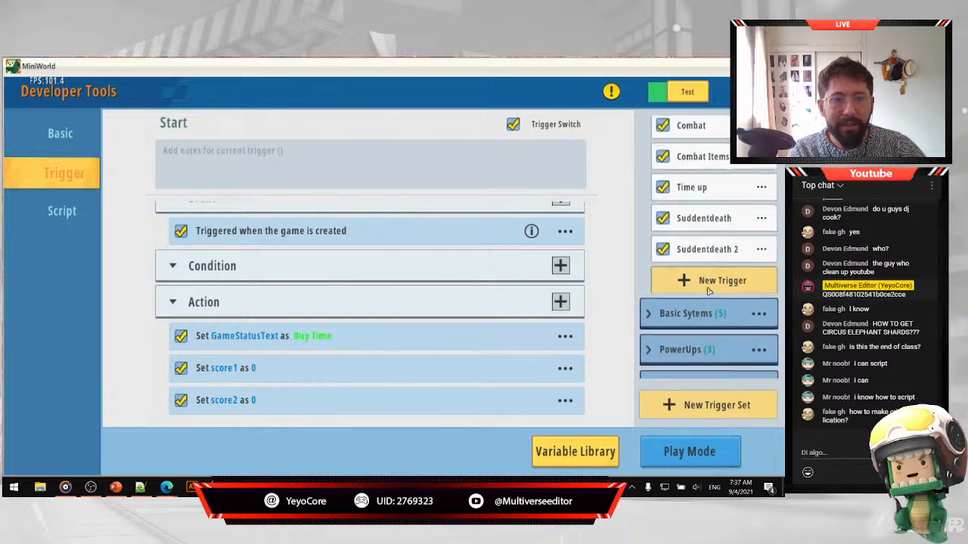
scroll(715, 288, up, 2)
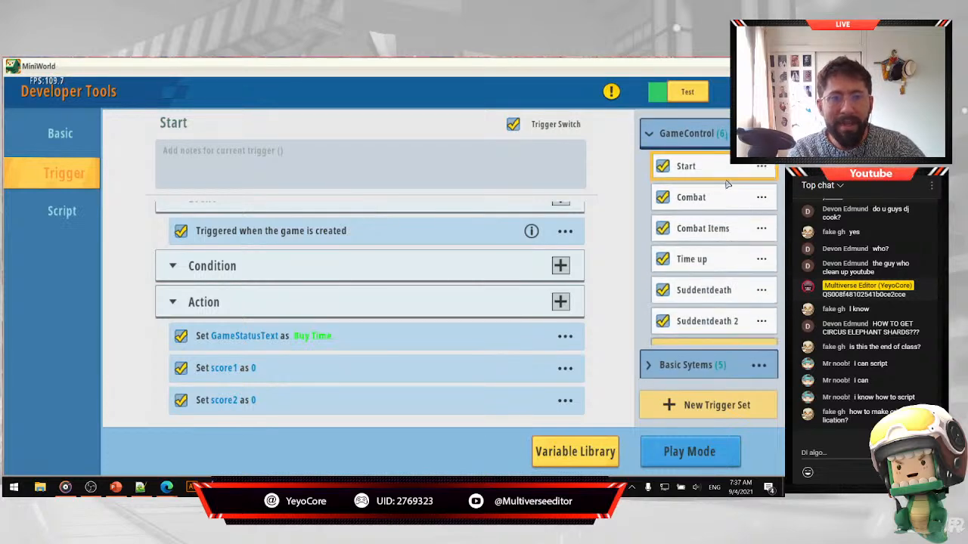
click(760, 166)
click(530, 171)
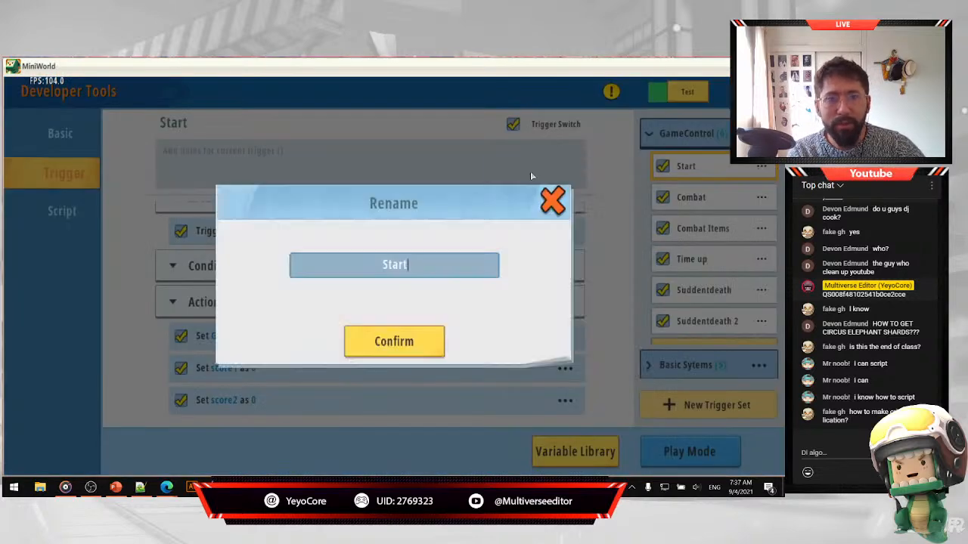
click(564, 210)
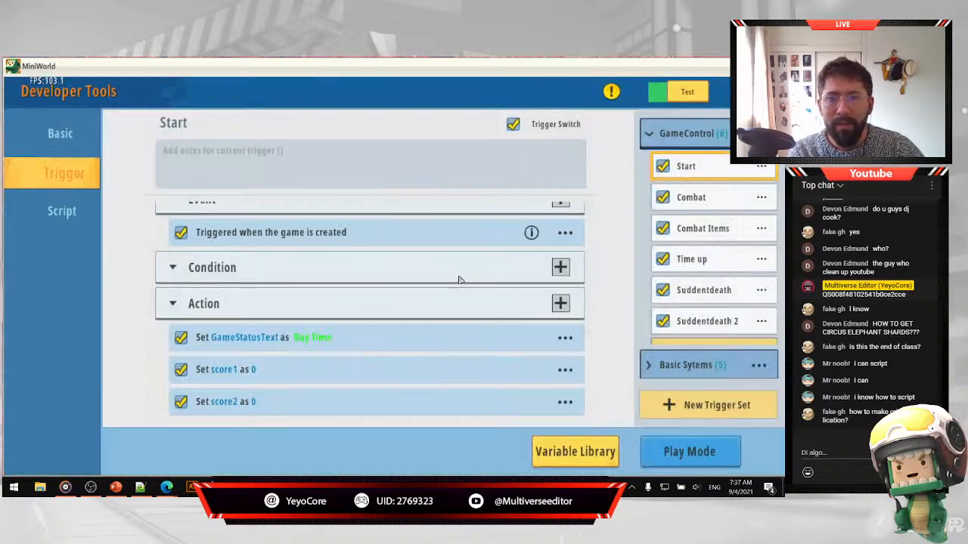
scroll(469, 295, down, 2)
scroll(492, 314, up, 3)
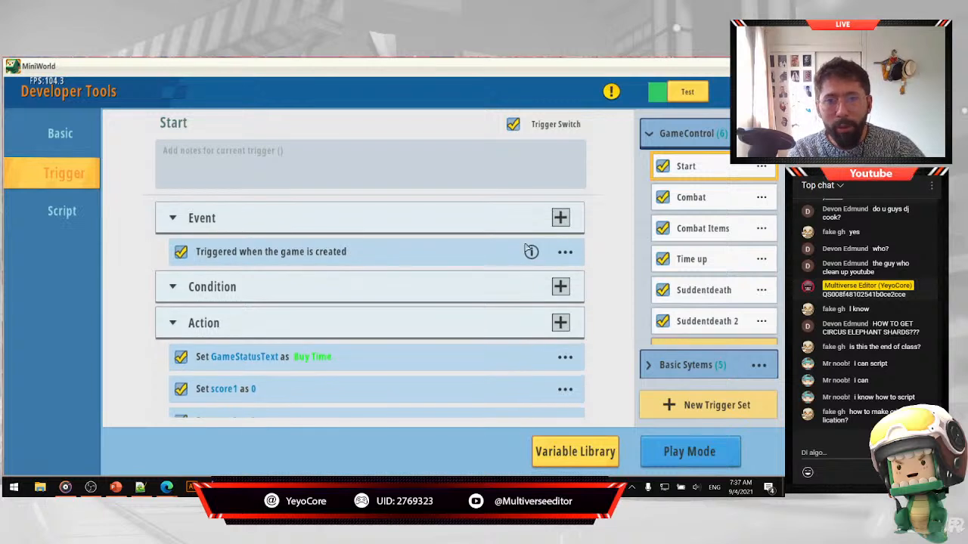
Browse the game logic events, return, and scroll through the Start trigger's event and actions.
click(351, 251)
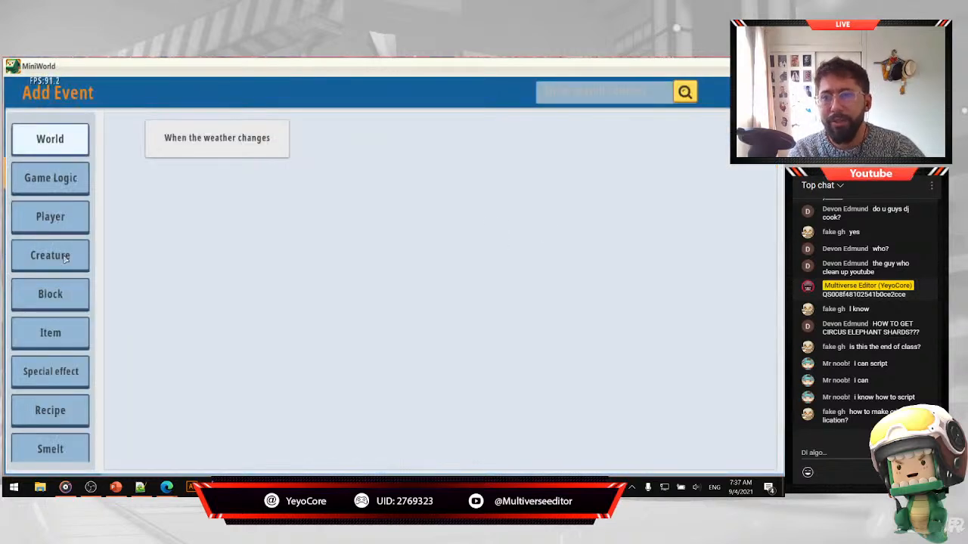
click(62, 180)
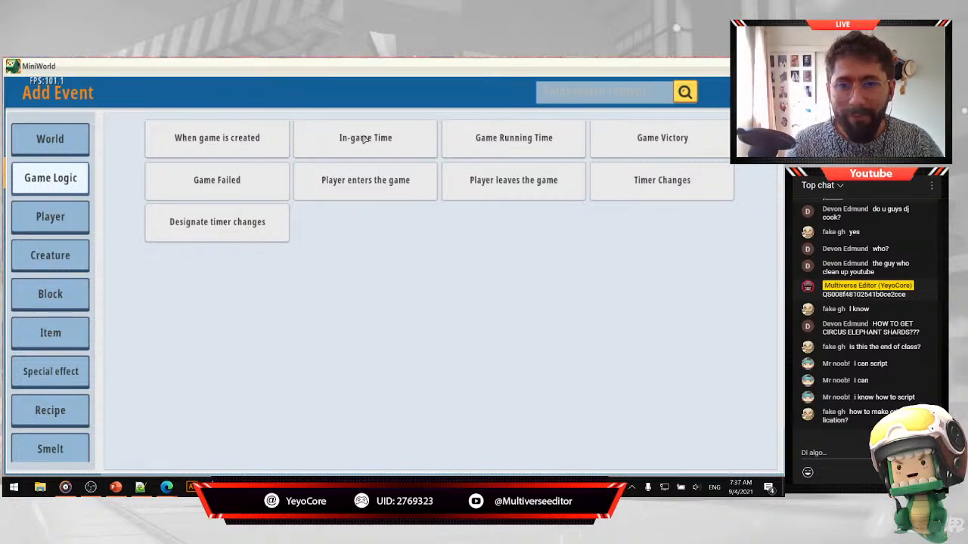
click(217, 138)
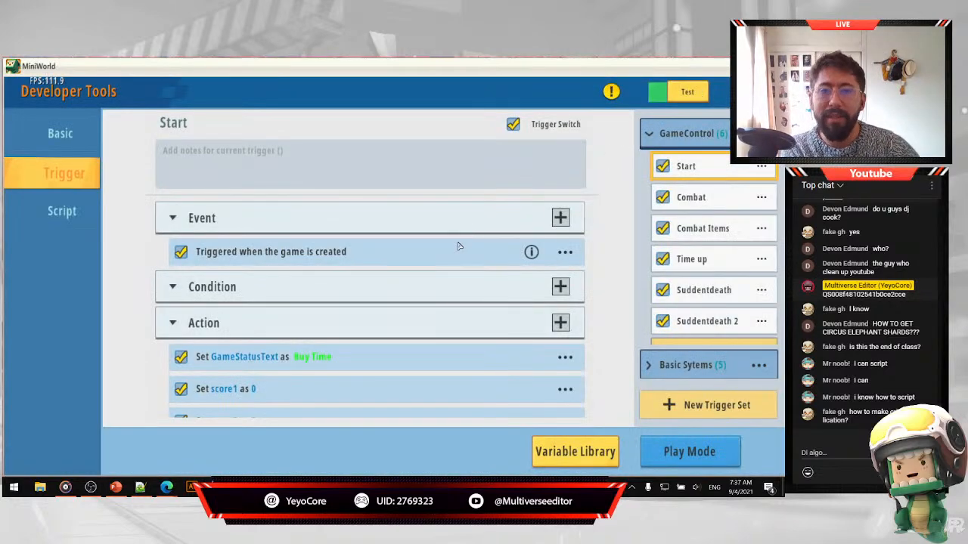
scroll(415, 278, down, 2)
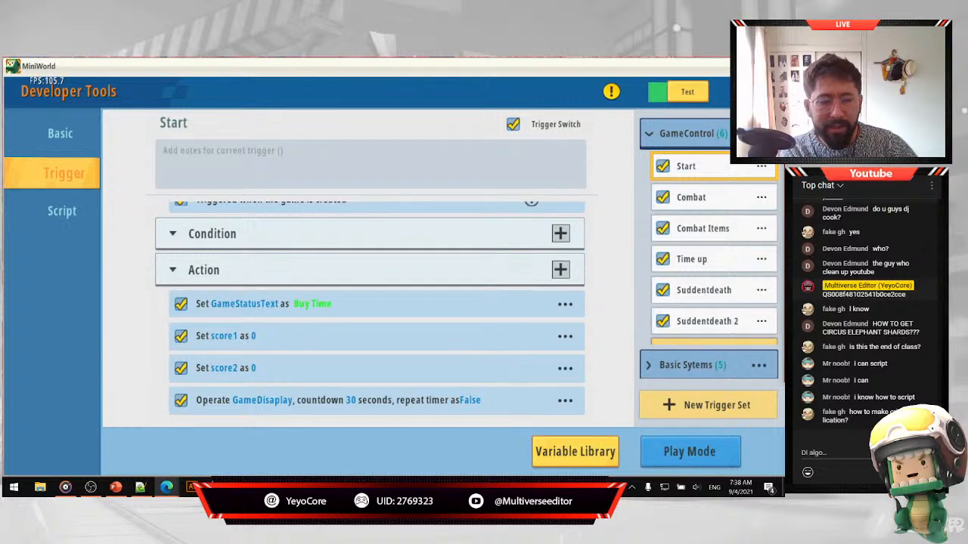
scroll(409, 340, up, 2)
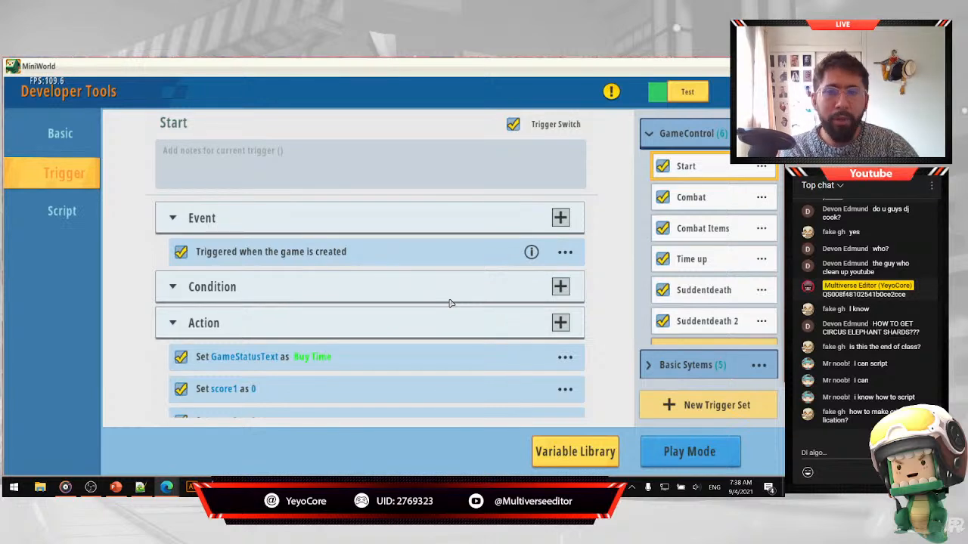
scroll(449, 303, down, 2)
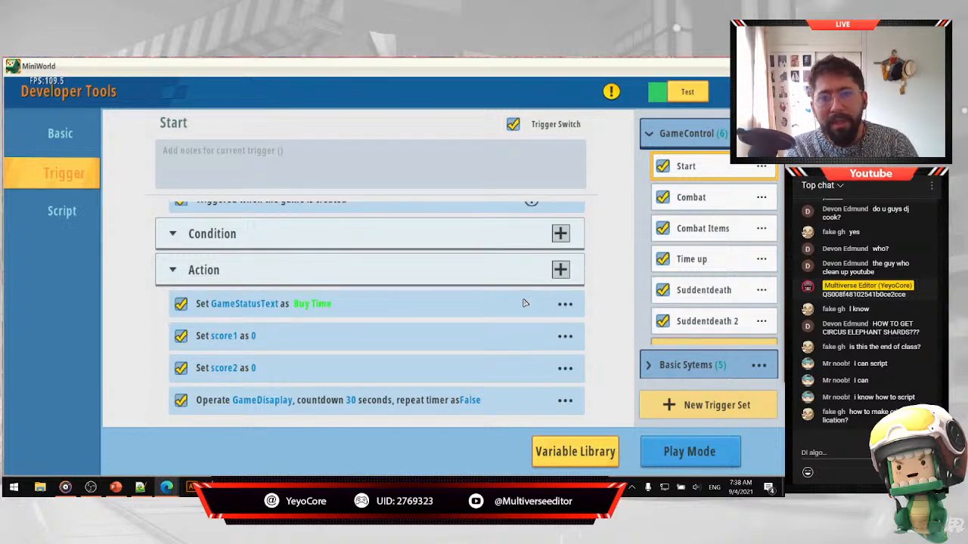
Browse the Assign actions in Add Action and close it without adding one.
click(563, 274)
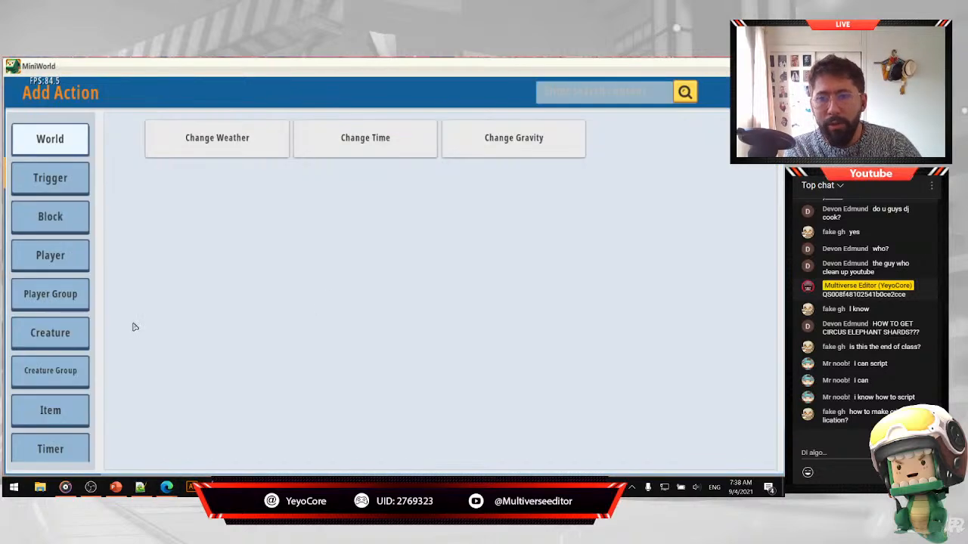
scroll(69, 385, down, 1)
scroll(68, 385, down, 4)
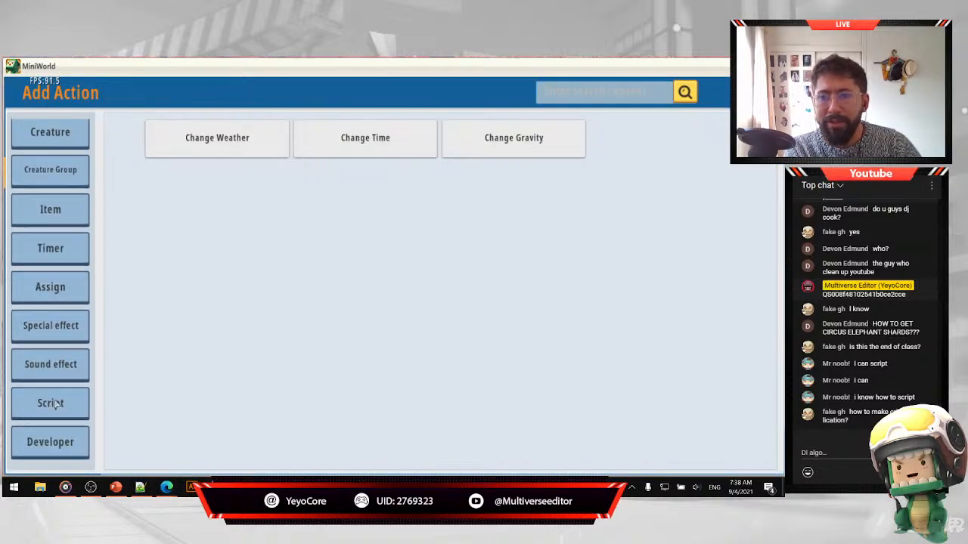
click(72, 272)
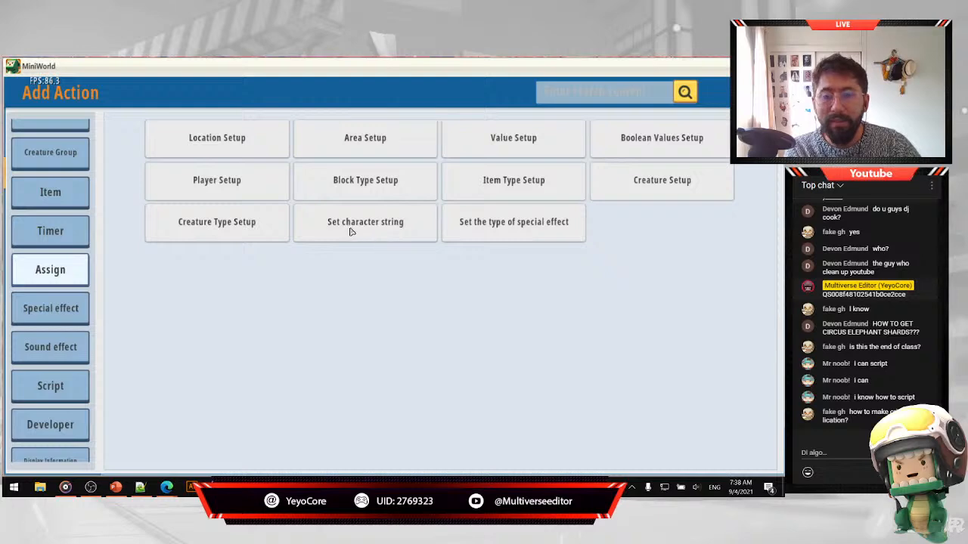
click(762, 92)
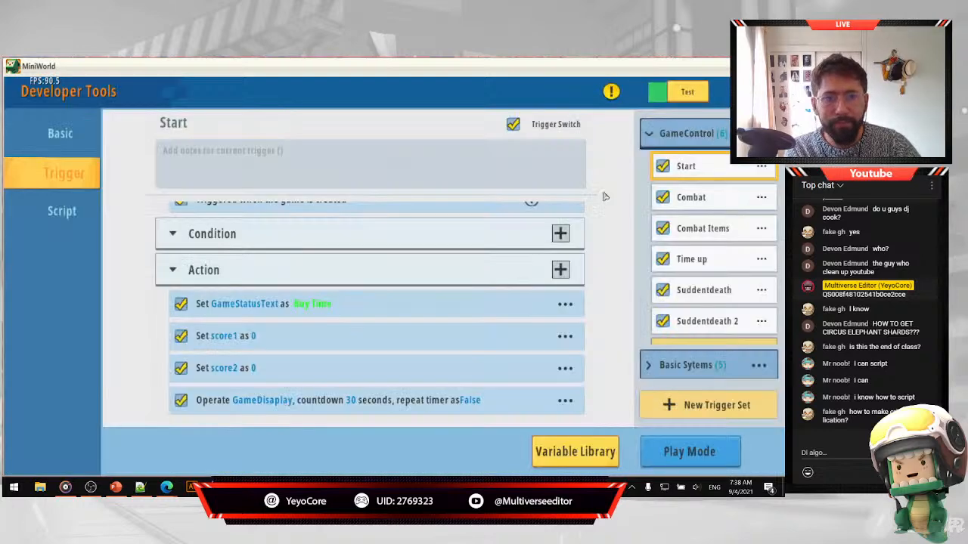
Inspect the Set GameStatusText action's variable and its Buy Time input text, then close it.
click(295, 313)
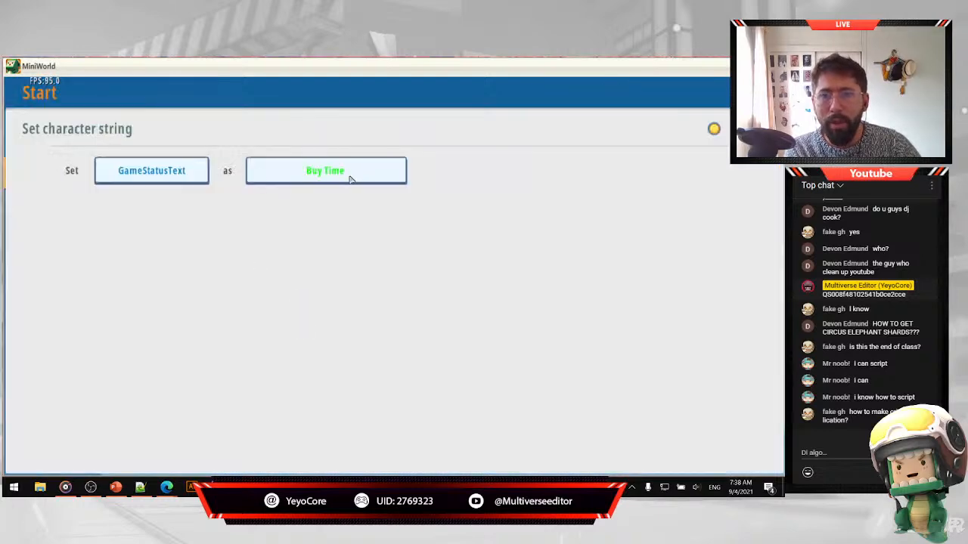
click(158, 174)
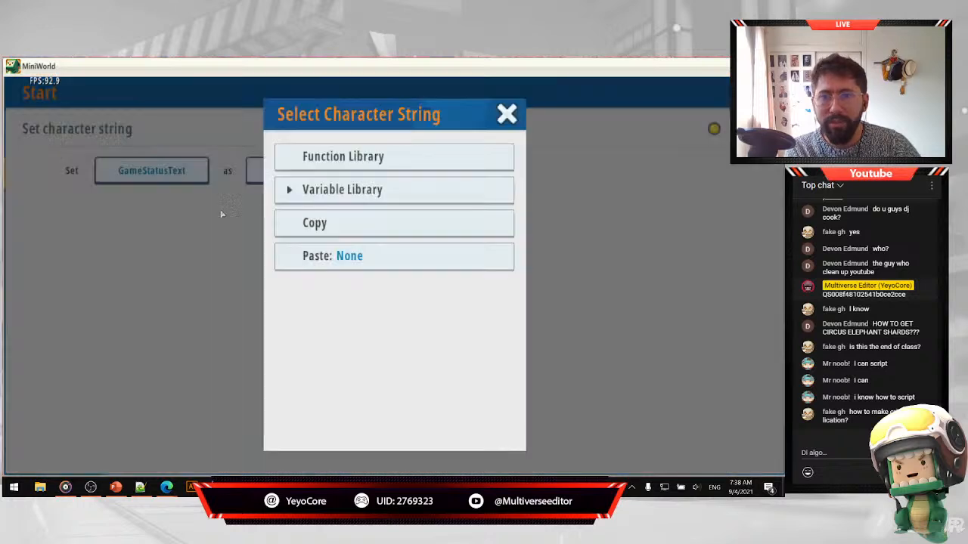
click(292, 193)
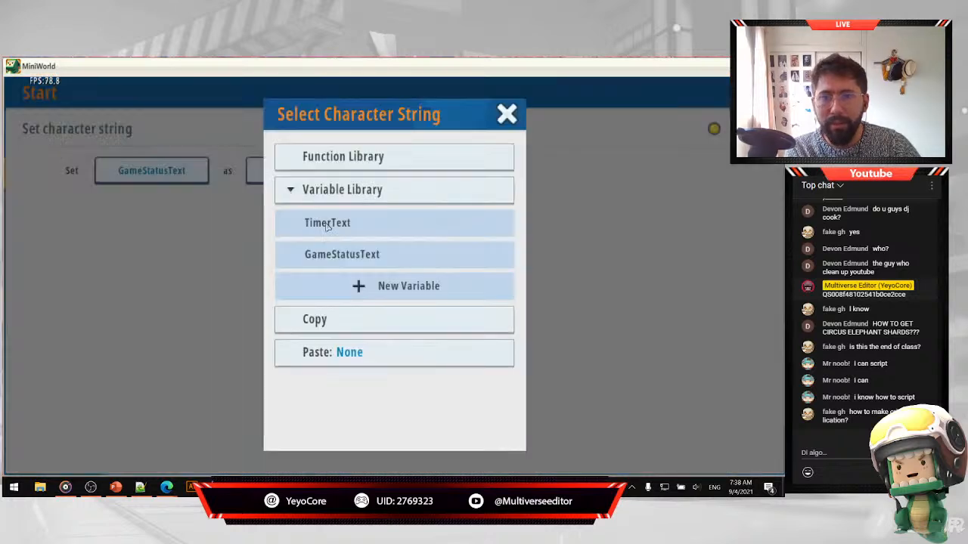
click(506, 115)
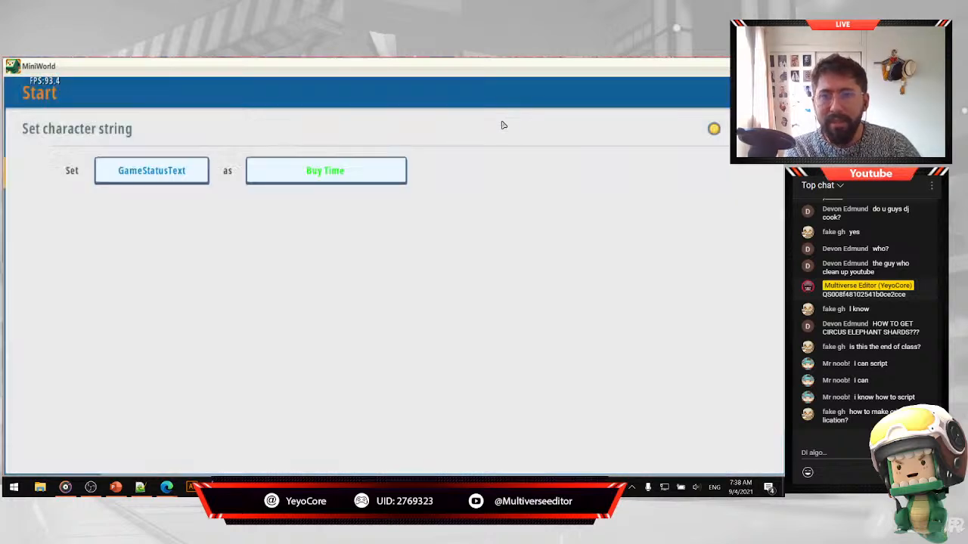
click(323, 176)
click(364, 163)
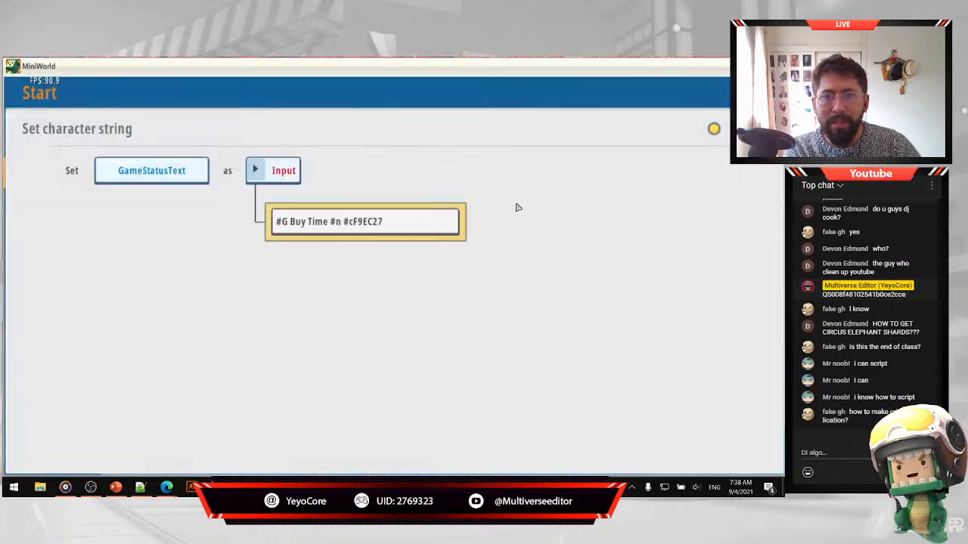
click(768, 91)
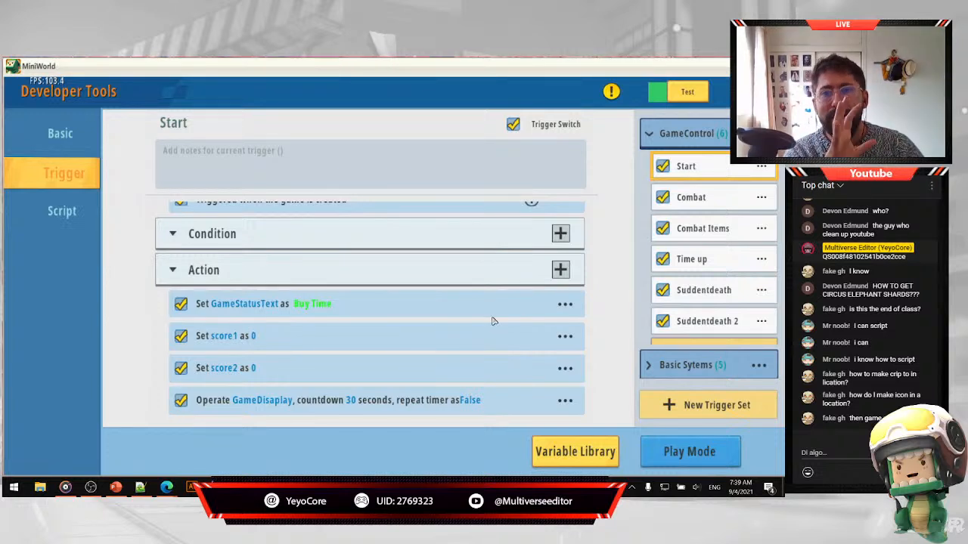
click(560, 268)
scroll(32, 351, down, 3)
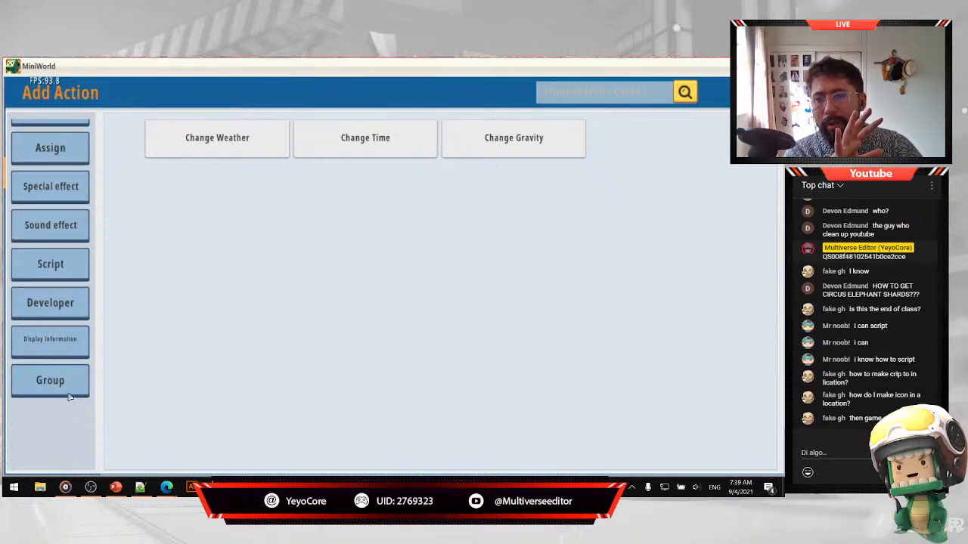
scroll(99, 385, up, 5)
scroll(41, 376, up, 3)
scroll(50, 371, down, 5)
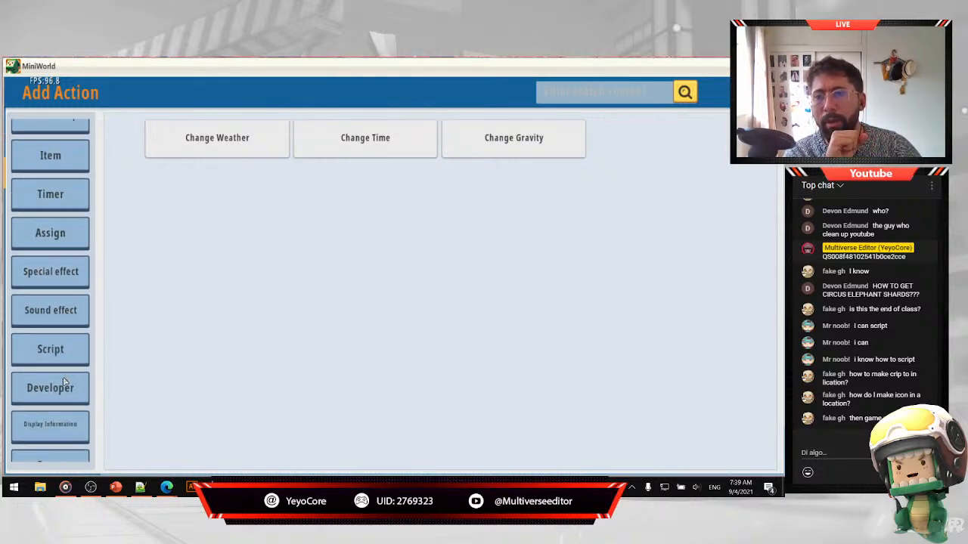
click(53, 208)
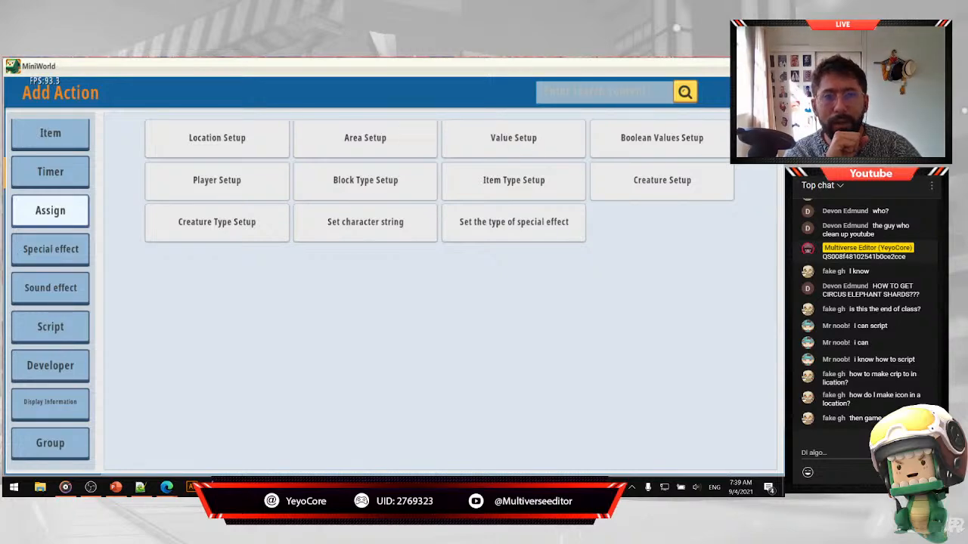
click(762, 93)
click(299, 345)
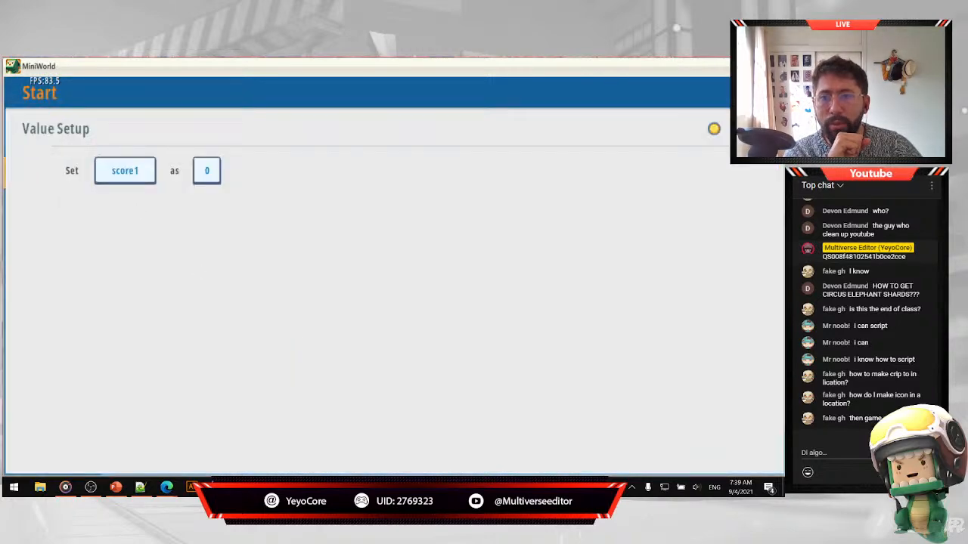
click(125, 182)
click(292, 194)
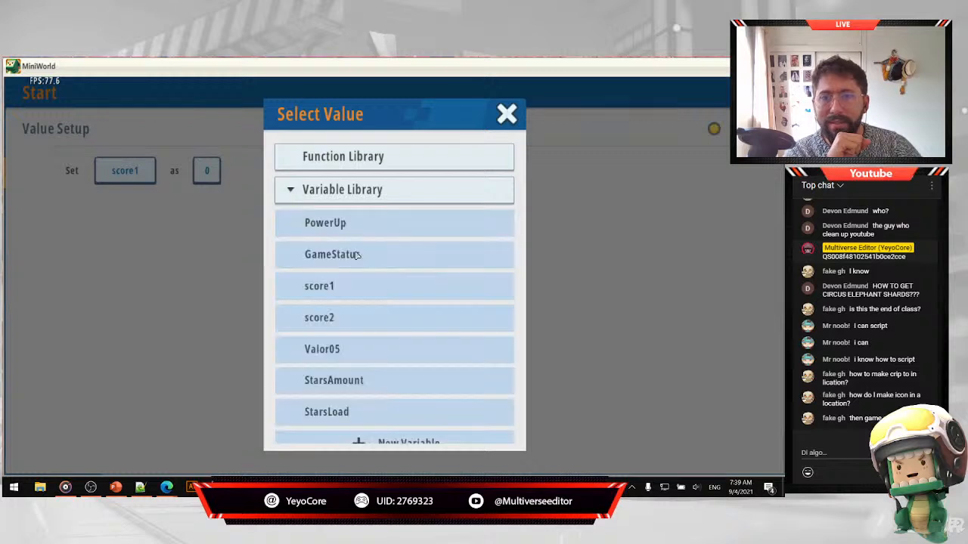
click(510, 120)
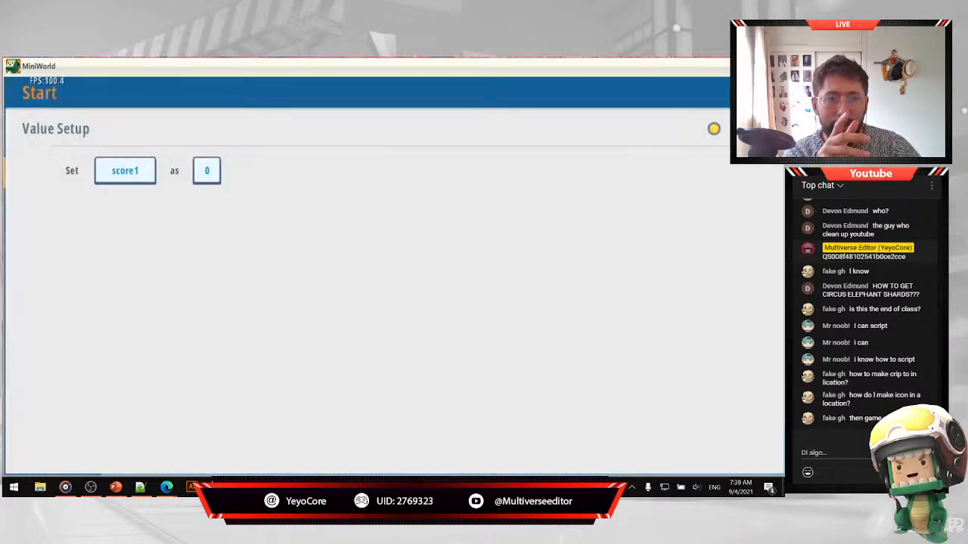
click(714, 128)
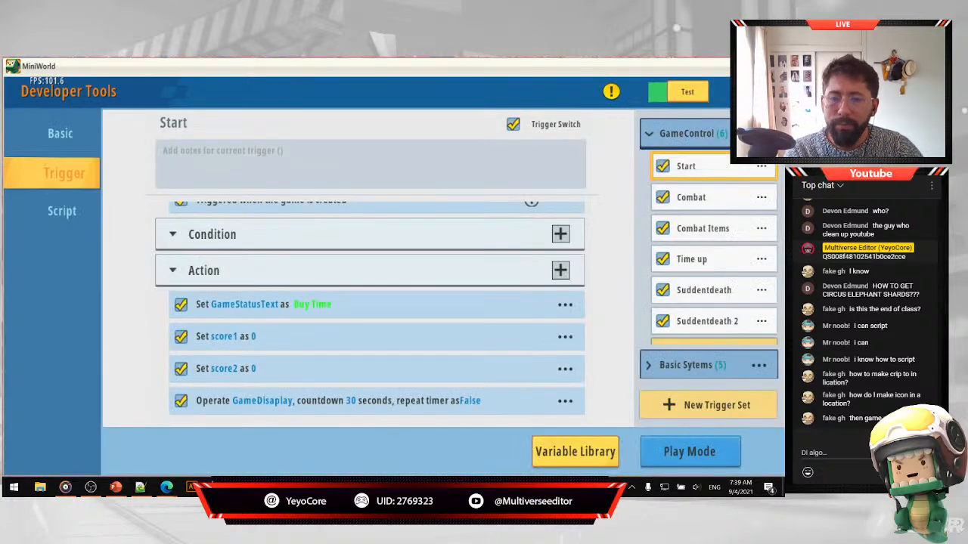
click(219, 368)
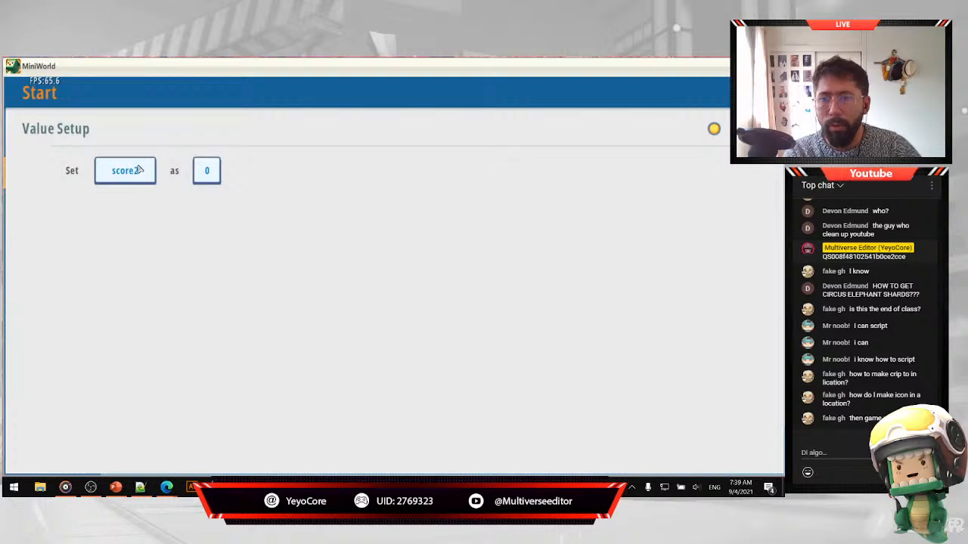
click(712, 128)
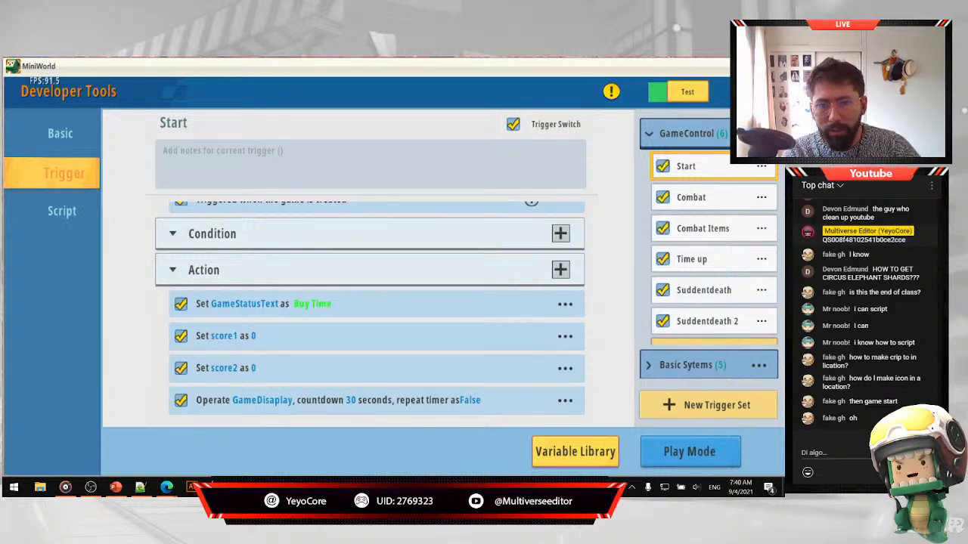
click(560, 270)
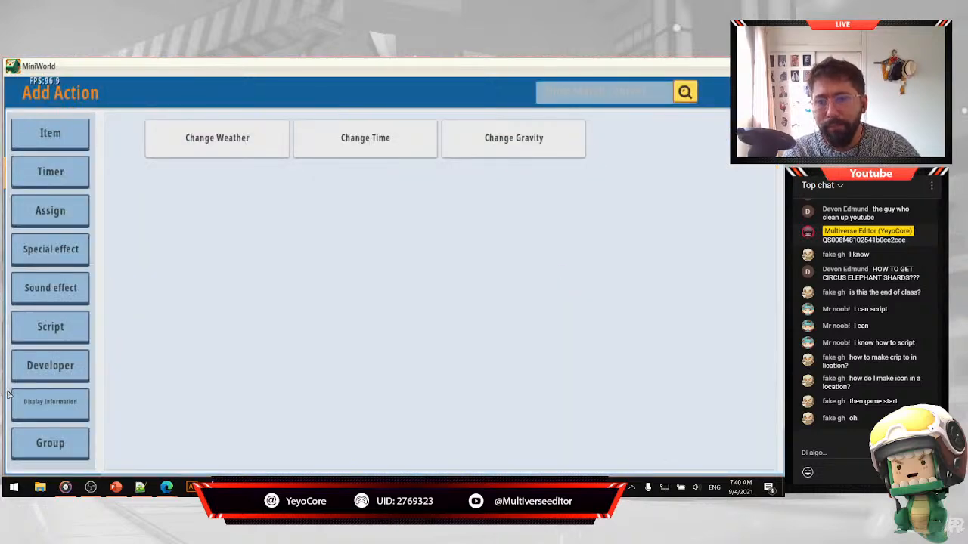
scroll(55, 363, down, 1)
scroll(56, 375, up, 4)
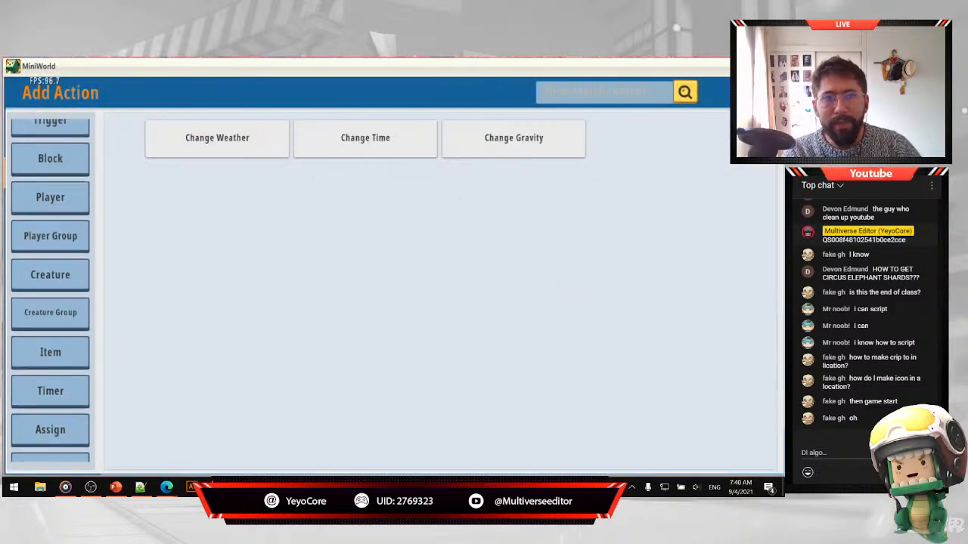
click(762, 92)
scroll(273, 389, down, 1)
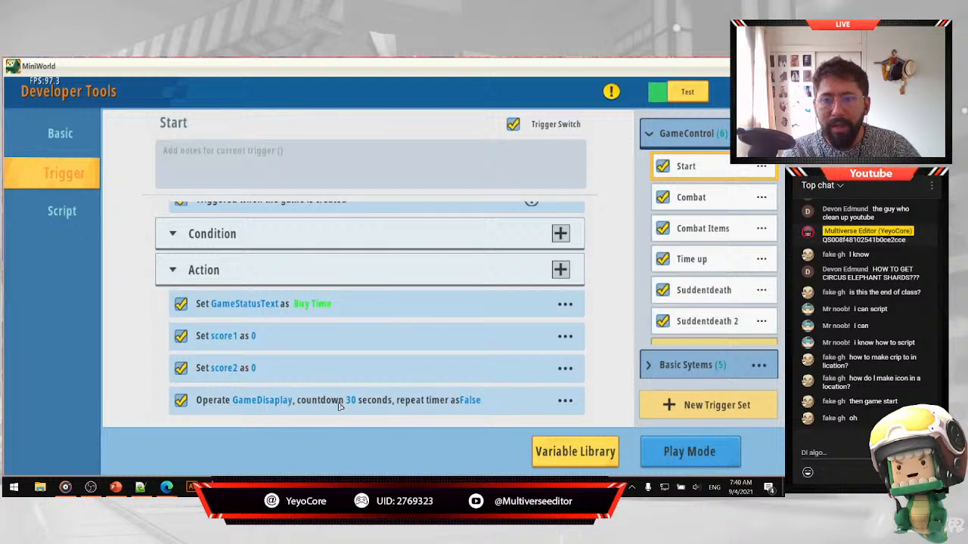
click(561, 272)
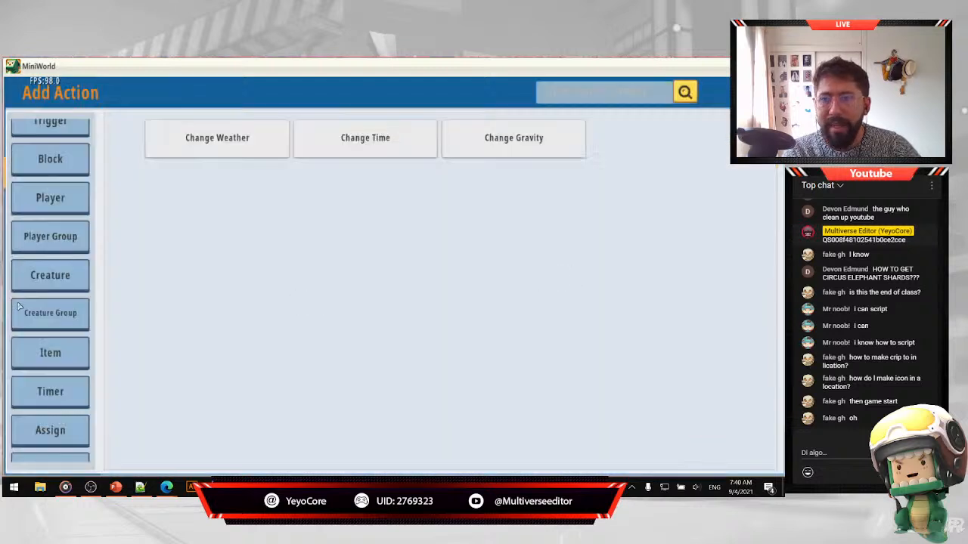
scroll(66, 255, up, 2)
scroll(62, 318, down, 3)
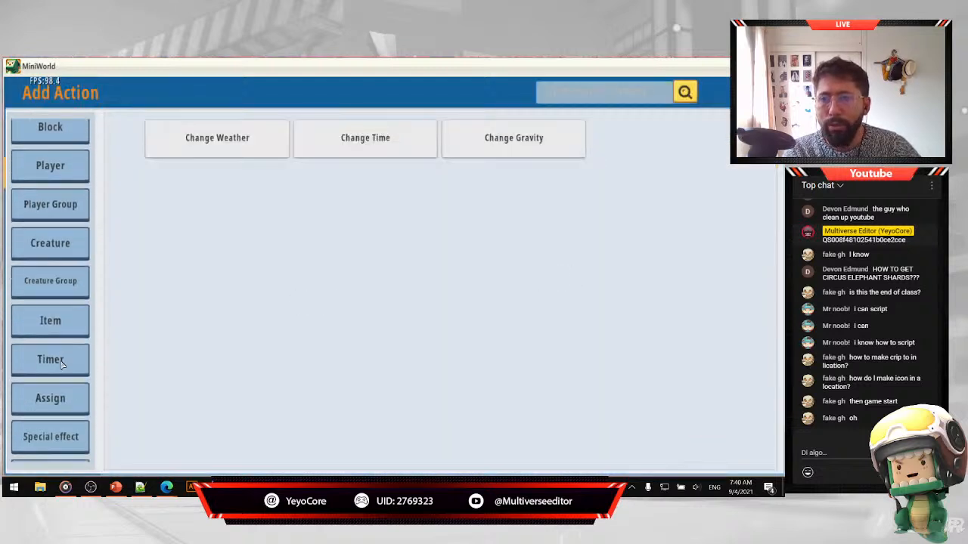
click(62, 344)
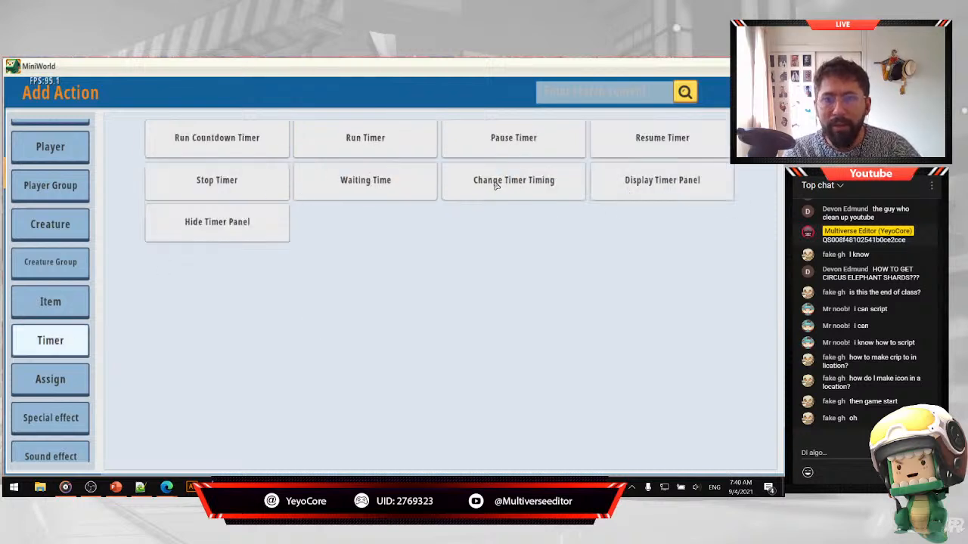
click(762, 91)
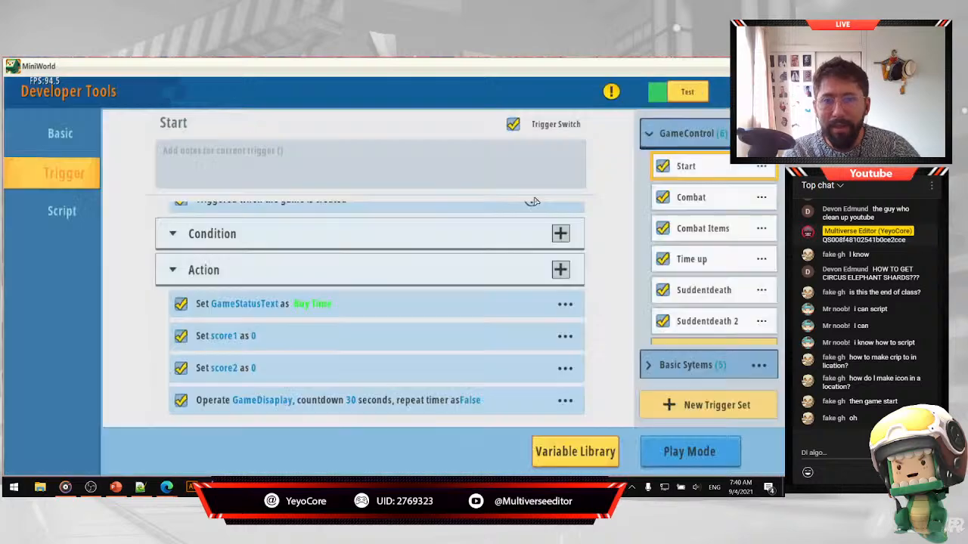
click(560, 270)
scroll(53, 424, down, 4)
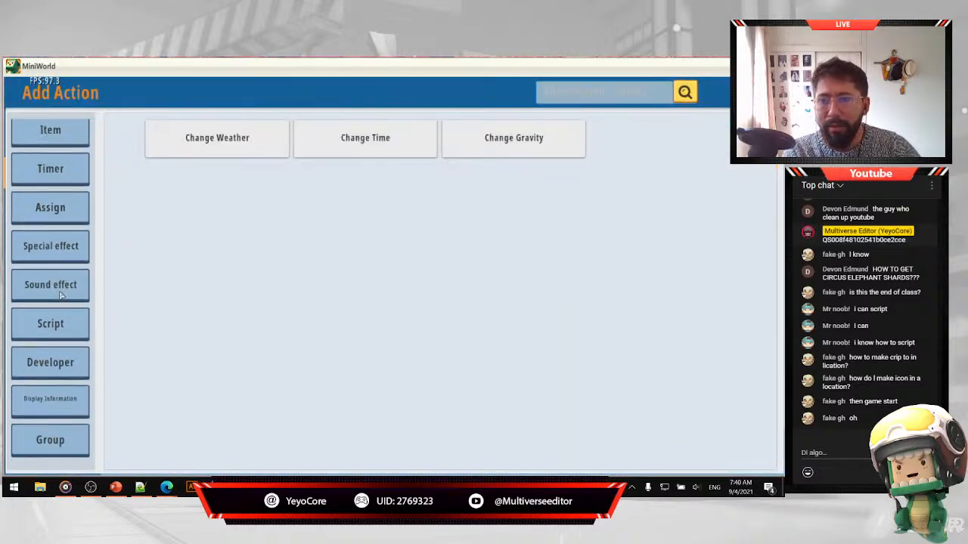
click(60, 178)
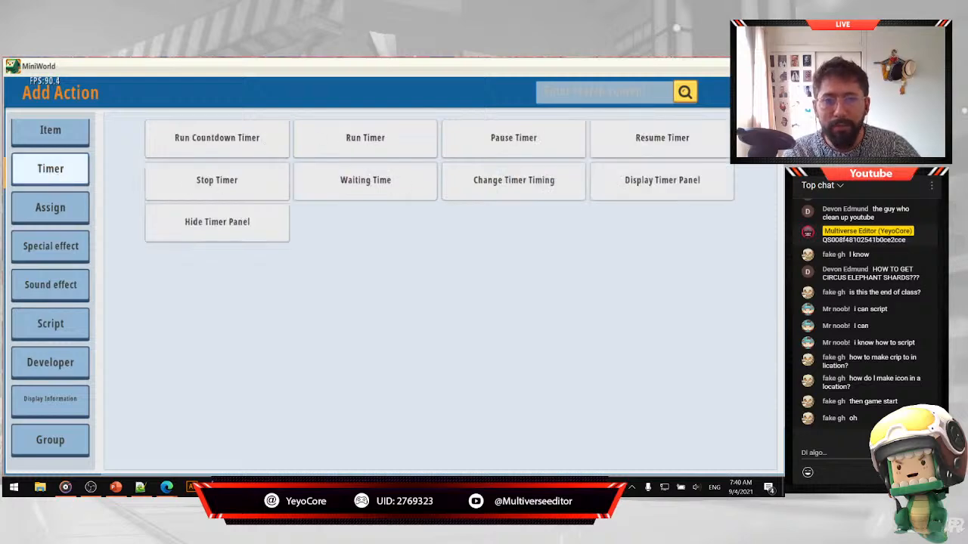
click(763, 92)
click(258, 411)
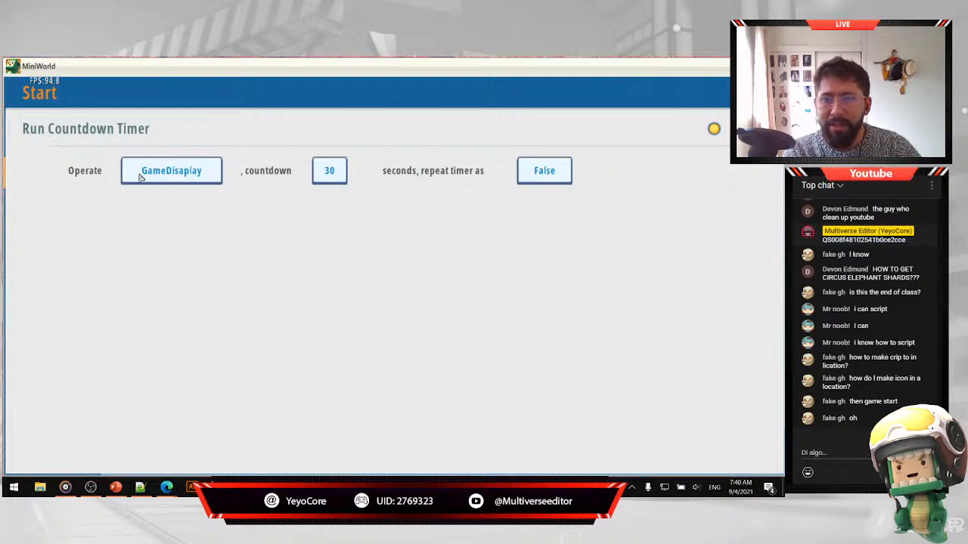
click(171, 180)
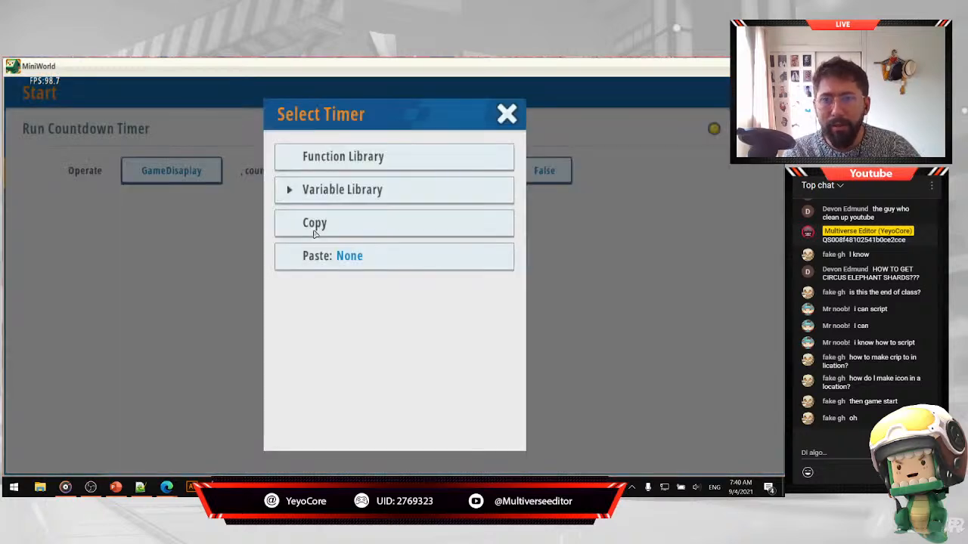
click(287, 198)
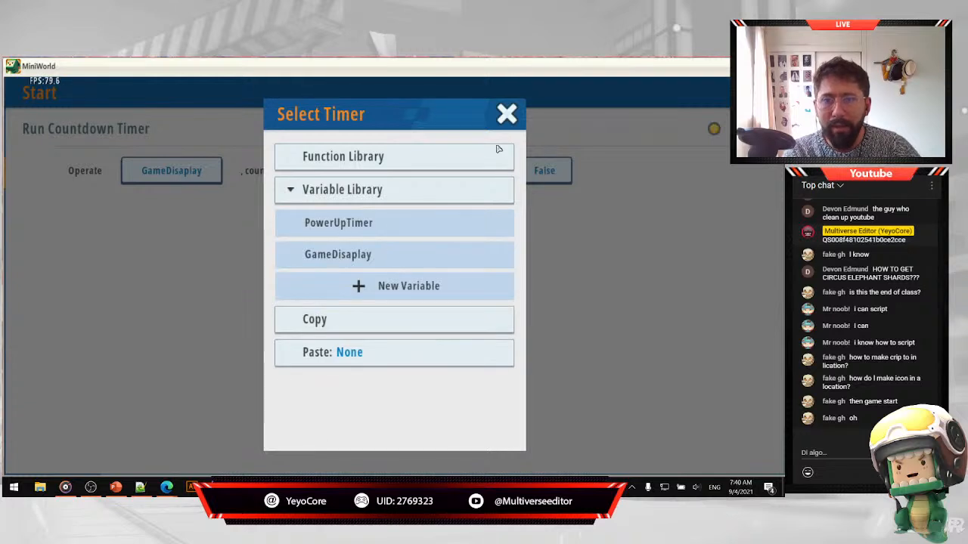
click(506, 121)
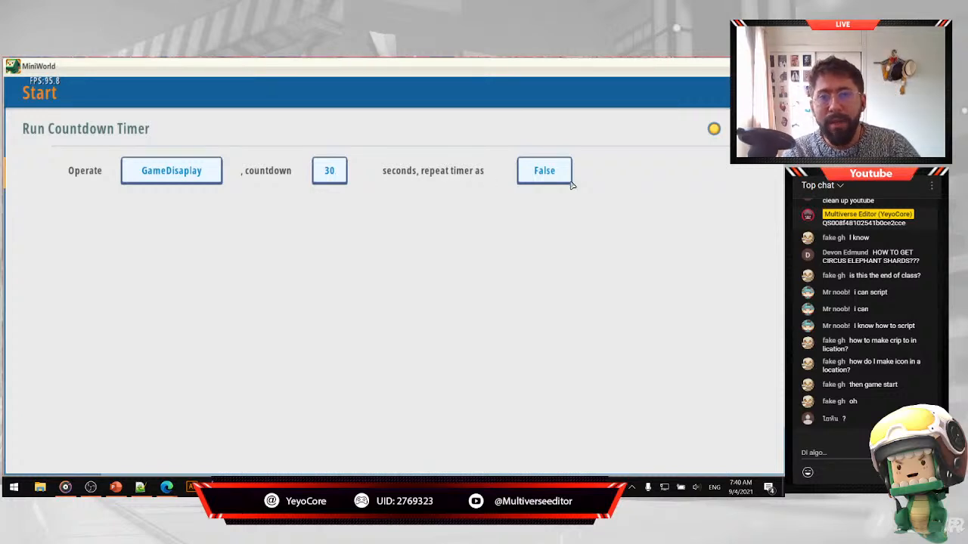
click(764, 91)
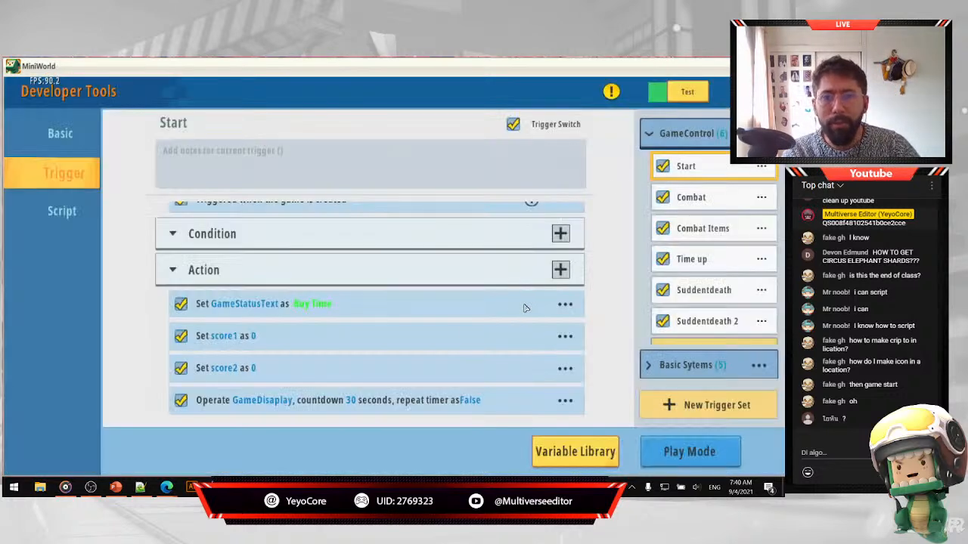
Scroll to the Combat trigger, cancel its Rename dialog, and view its GameDisaplay event and conditions.
scroll(462, 339, down, 1)
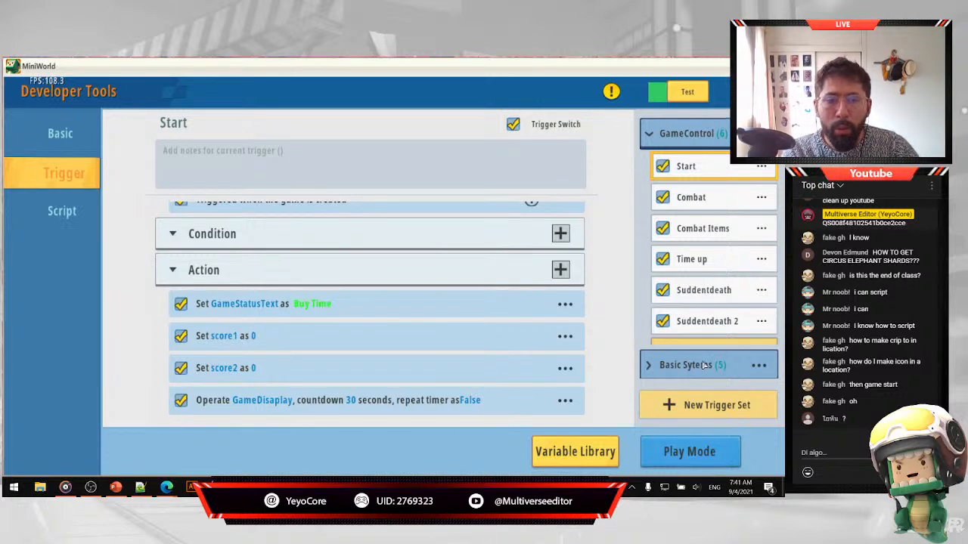
scroll(696, 208, down, 4)
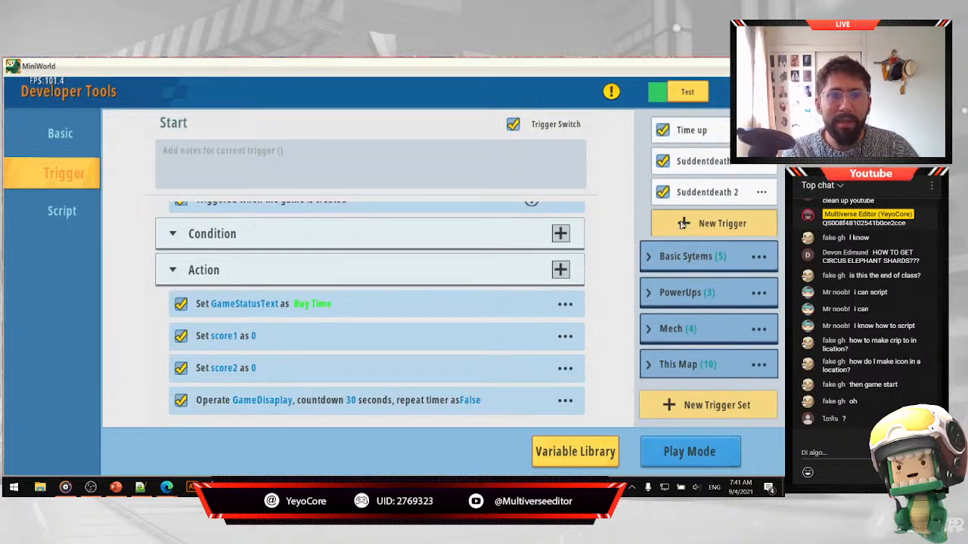
scroll(683, 224, up, 5)
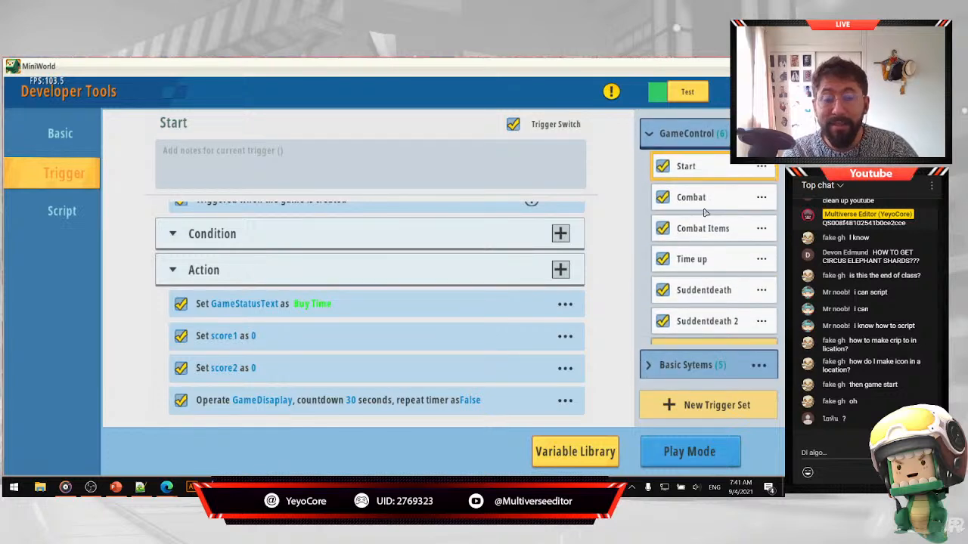
scroll(703, 213, down, 2)
scroll(681, 215, up, 2)
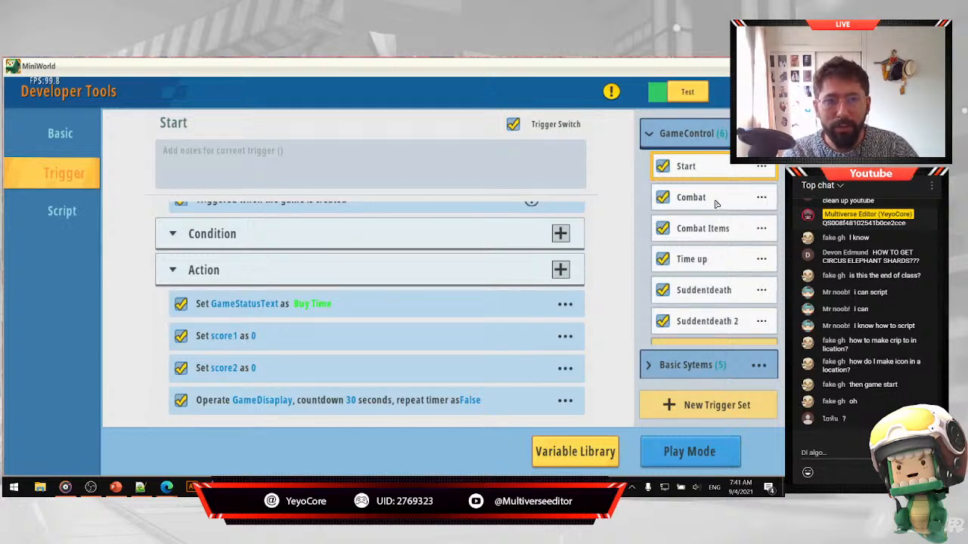
click(761, 197)
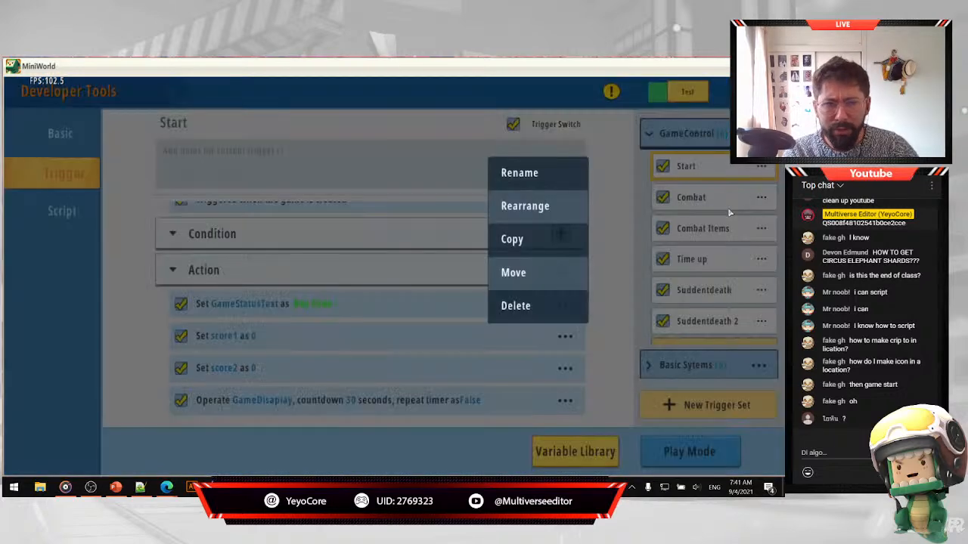
click(541, 178)
click(554, 204)
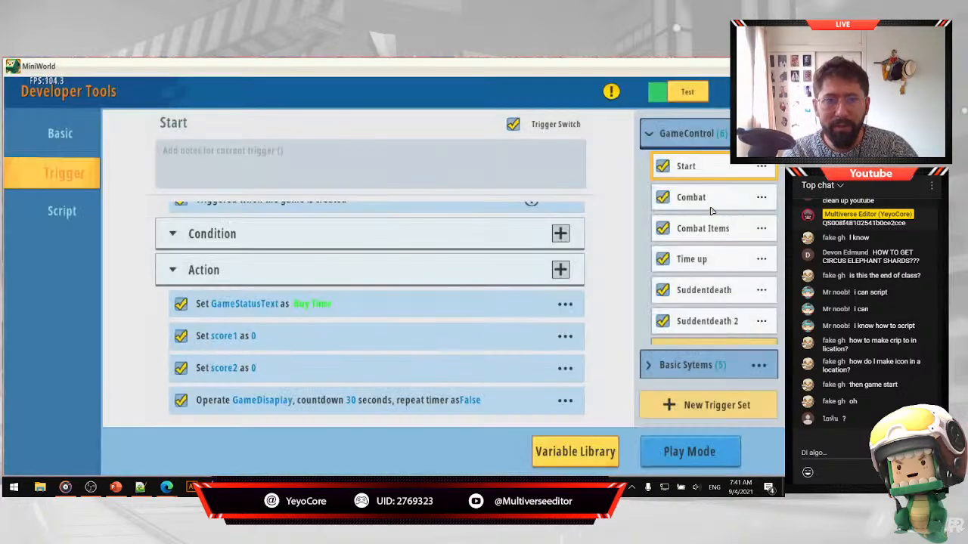
scroll(399, 322, up, 2)
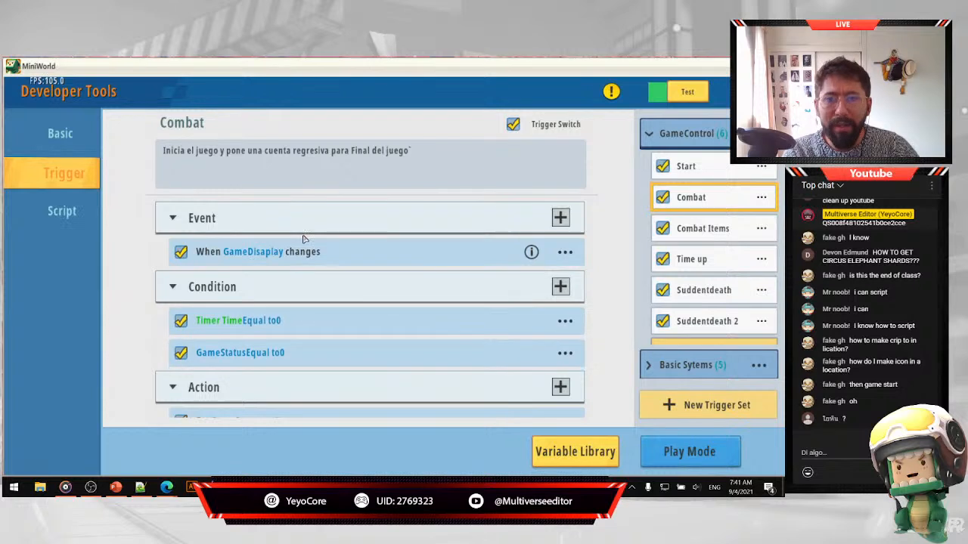
click(561, 218)
scroll(83, 272, up, 2)
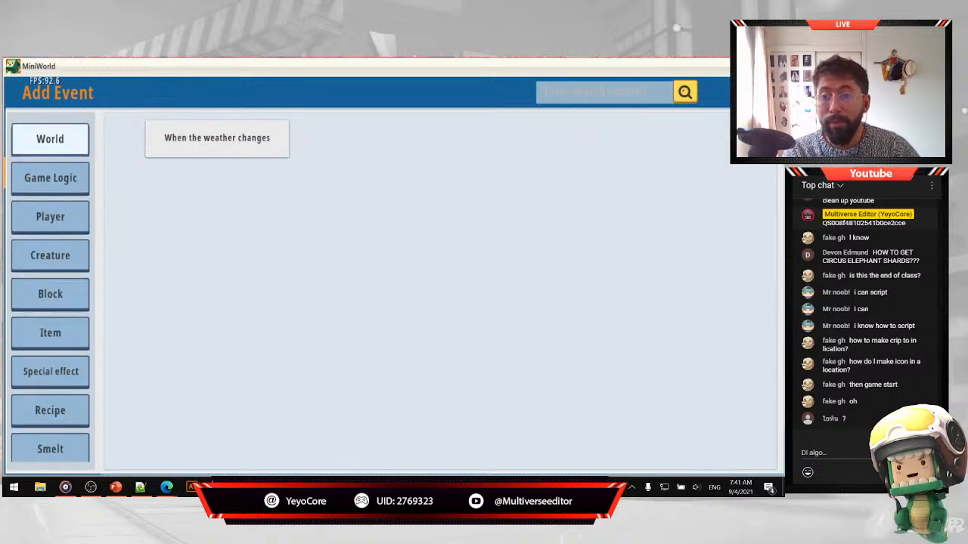
click(55, 189)
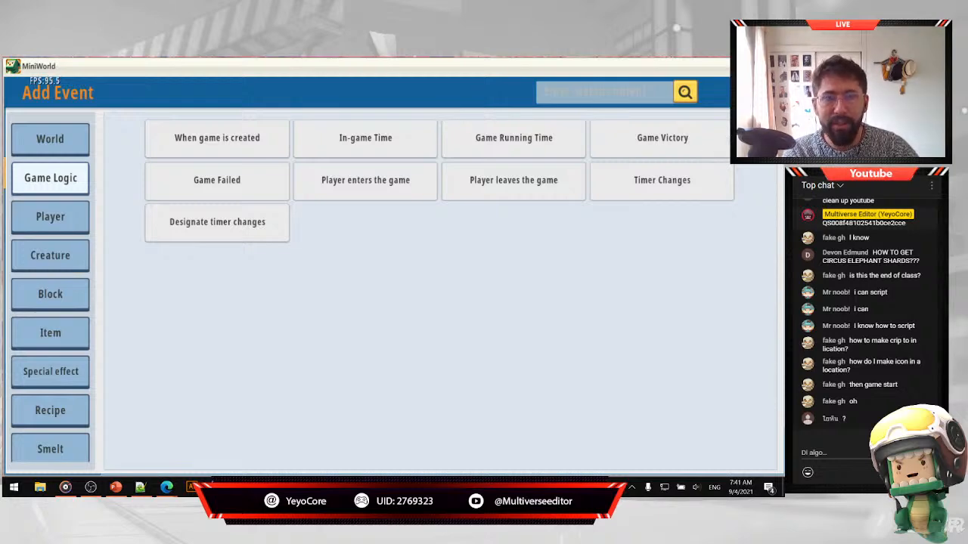
click(762, 92)
click(311, 252)
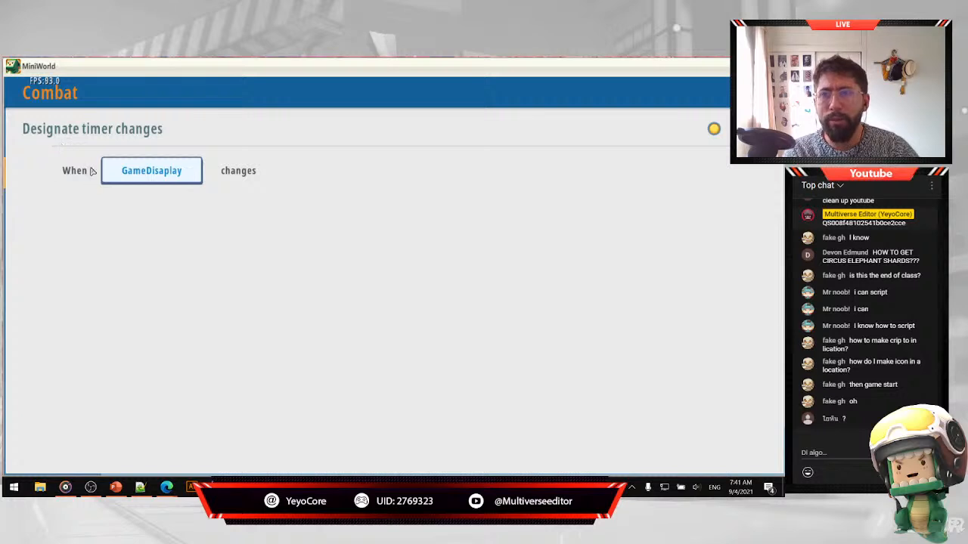
click(157, 178)
click(290, 192)
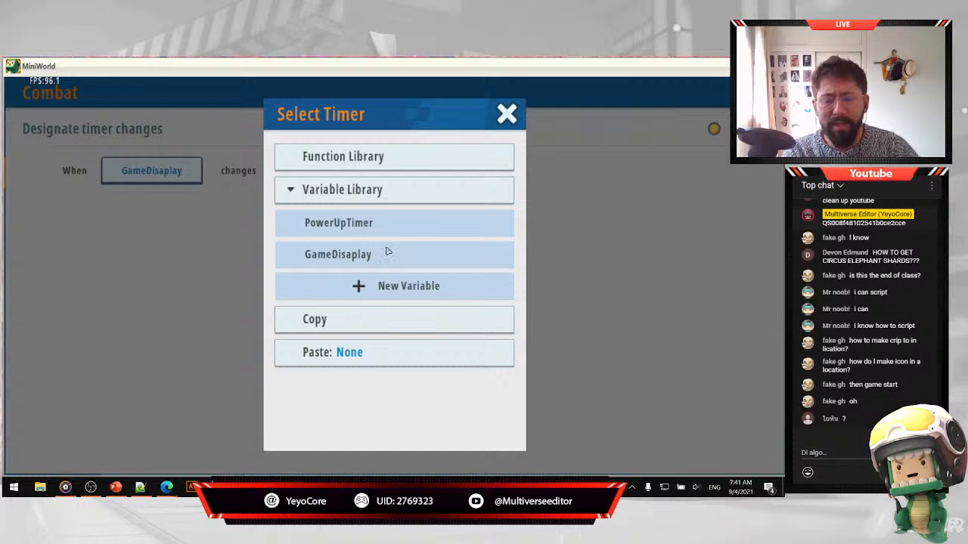
click(506, 115)
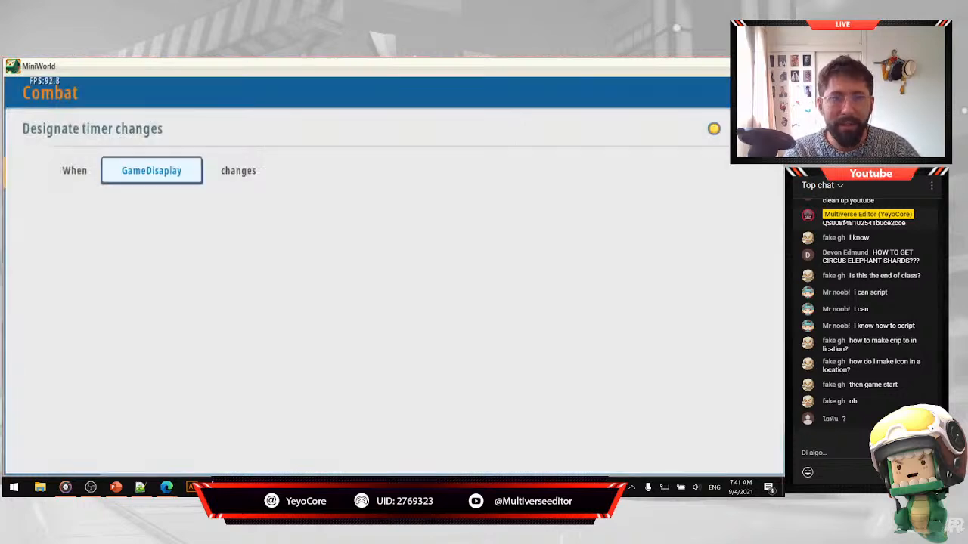
click(705, 126)
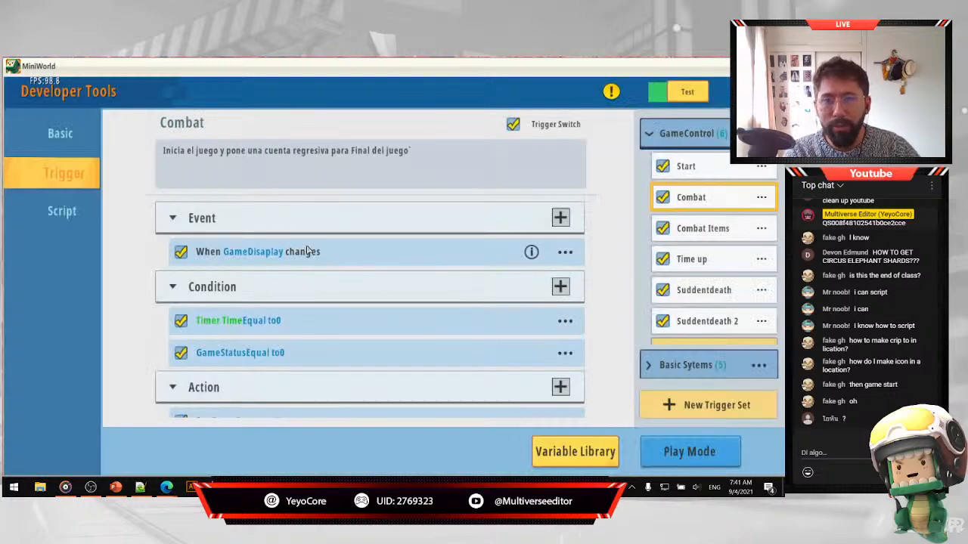
Browse the game and math conditions for Combat, closing the catalogue without adding one.
scroll(295, 310, down, 2)
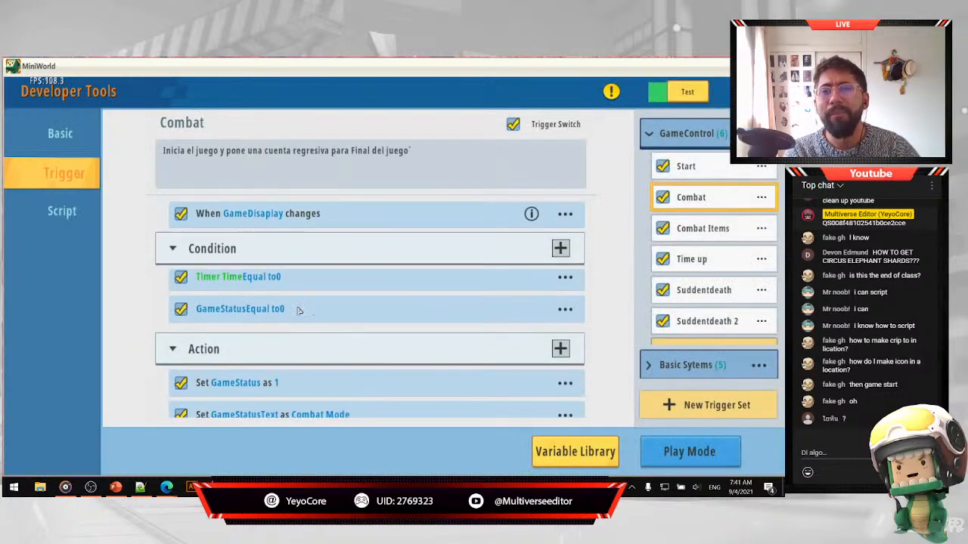
click(560, 234)
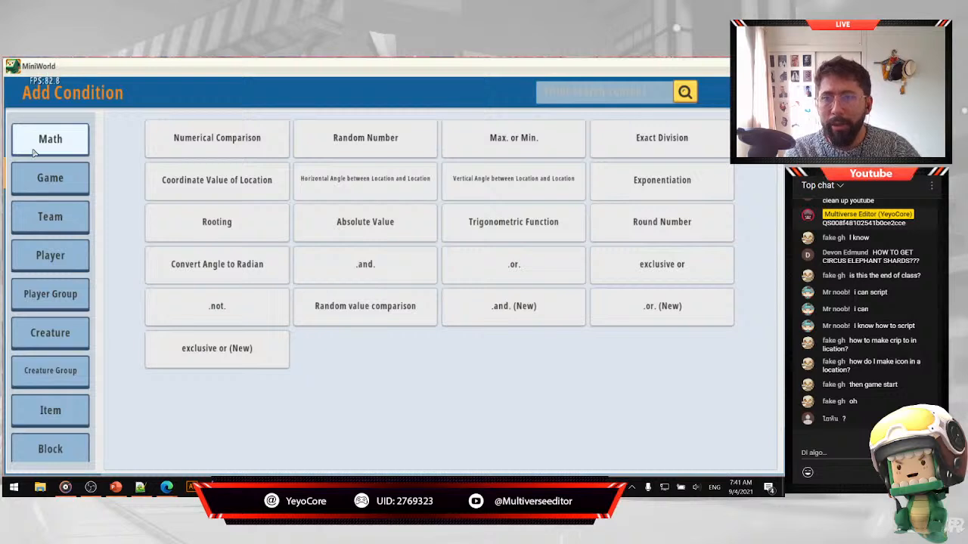
click(55, 179)
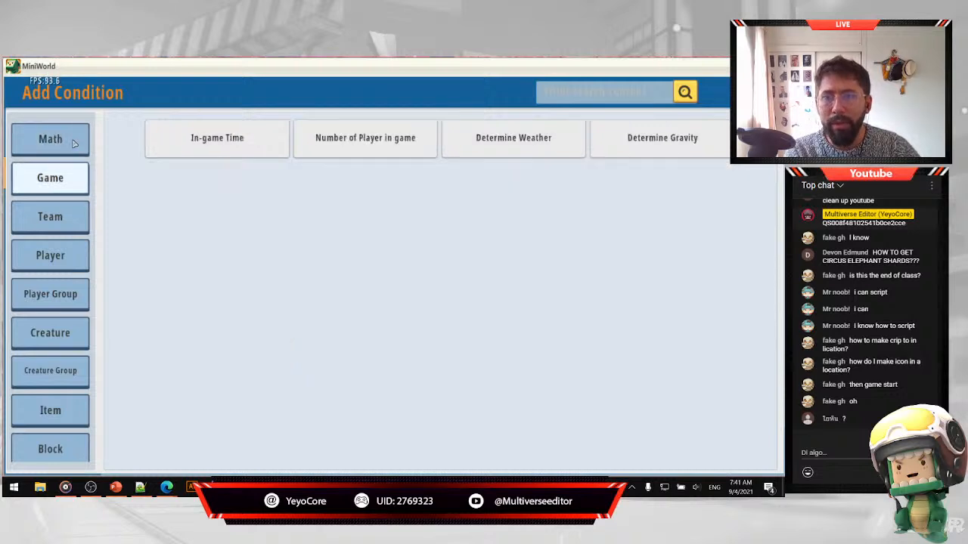
click(73, 143)
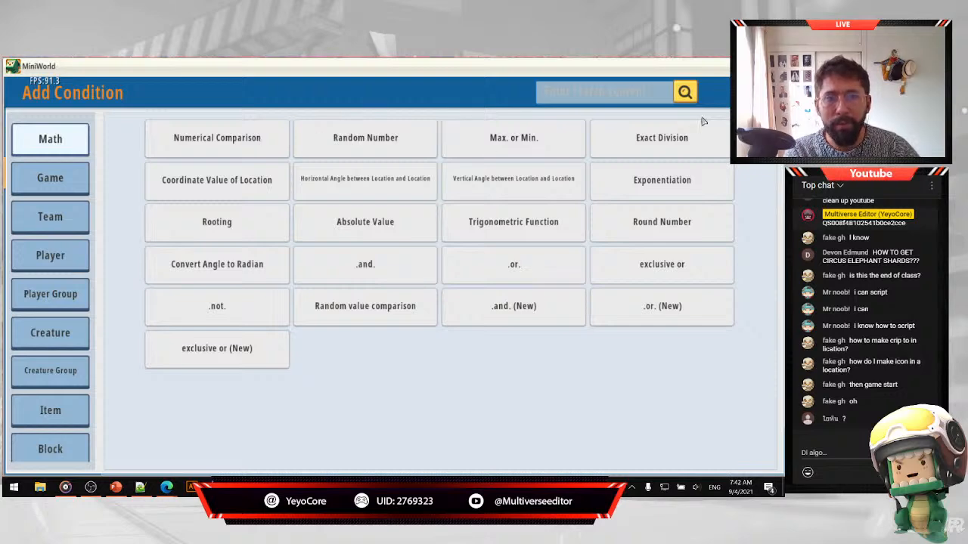
click(758, 92)
Inspect the Timer Time equal to 0 condition, confirming it uses GameDisplay's time, and return.
click(264, 269)
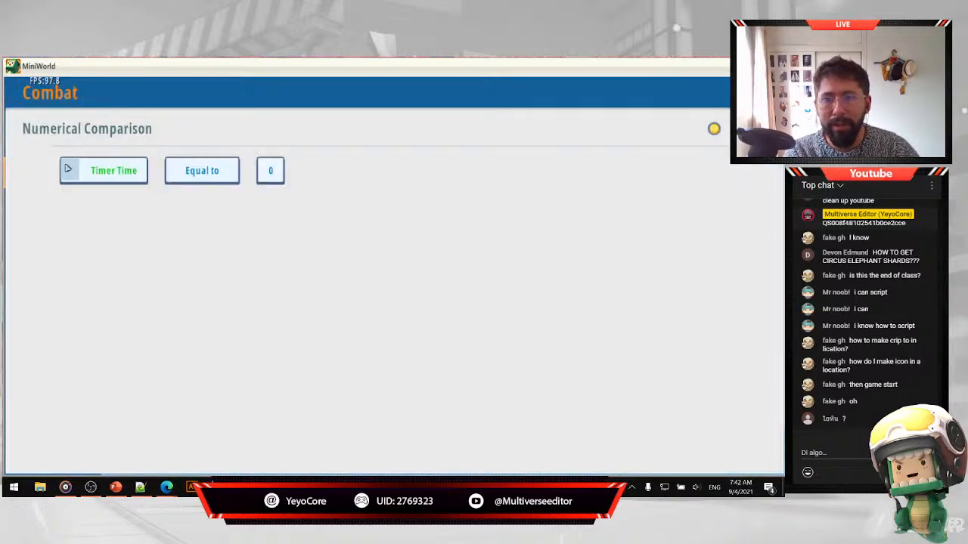
click(104, 174)
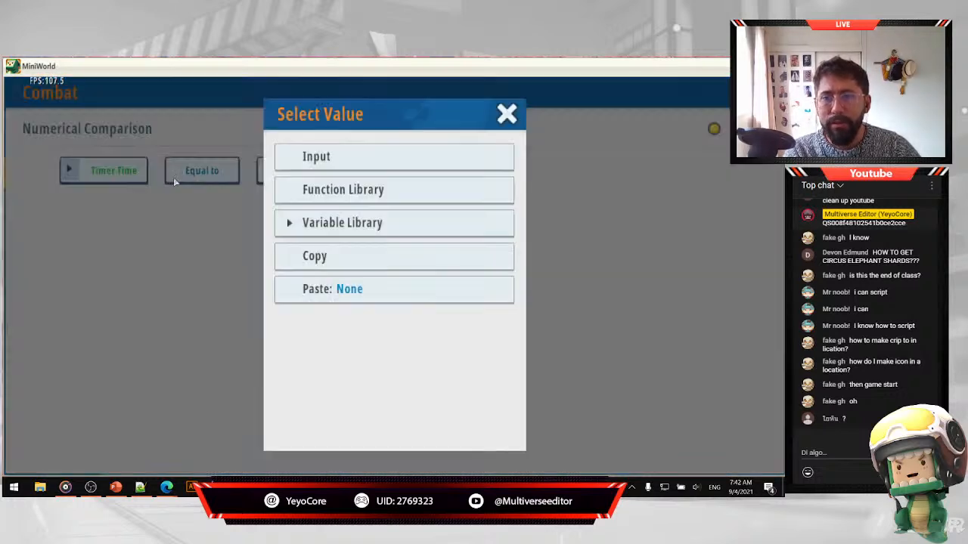
click(378, 191)
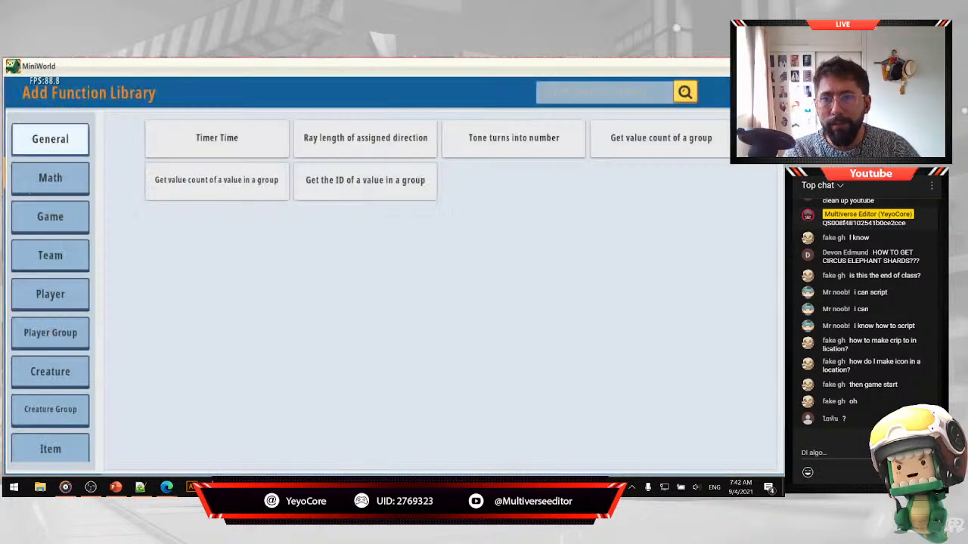
click(217, 138)
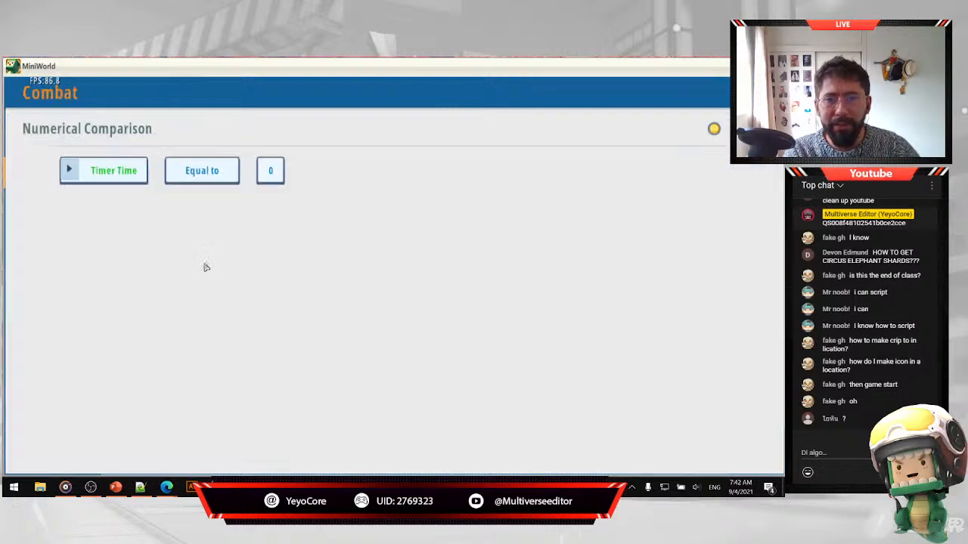
click(69, 170)
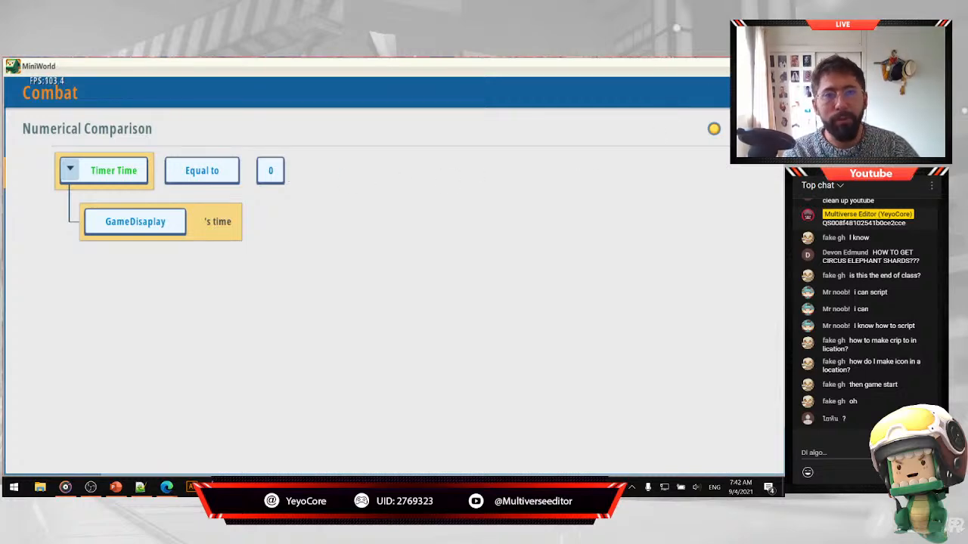
click(766, 93)
scroll(236, 300, down, 3)
scroll(279, 293, up, 2)
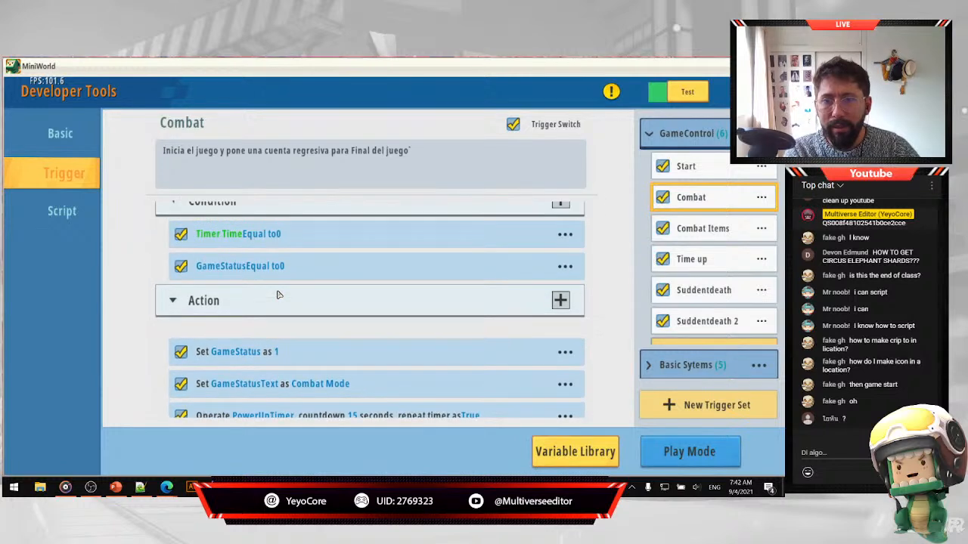
scroll(276, 295, up, 2)
click(269, 299)
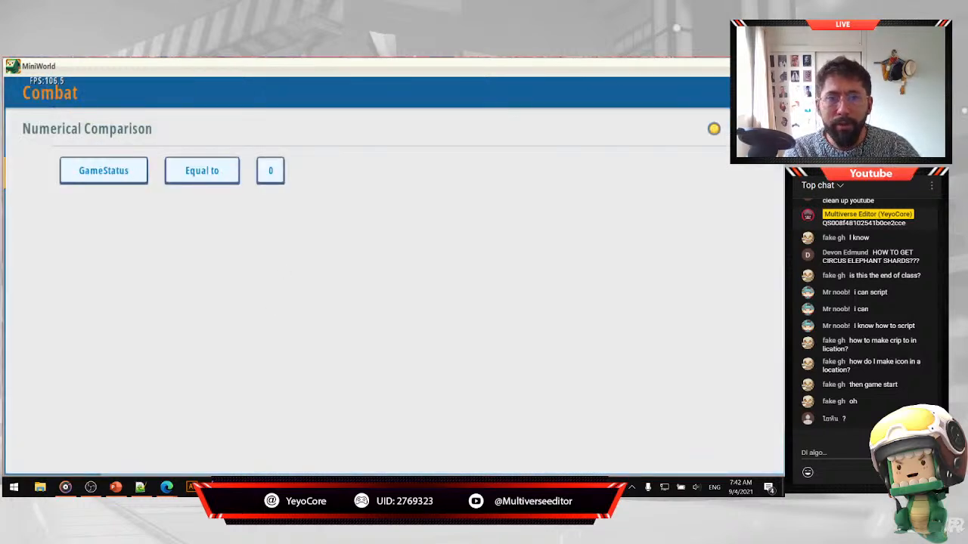
click(765, 92)
click(562, 234)
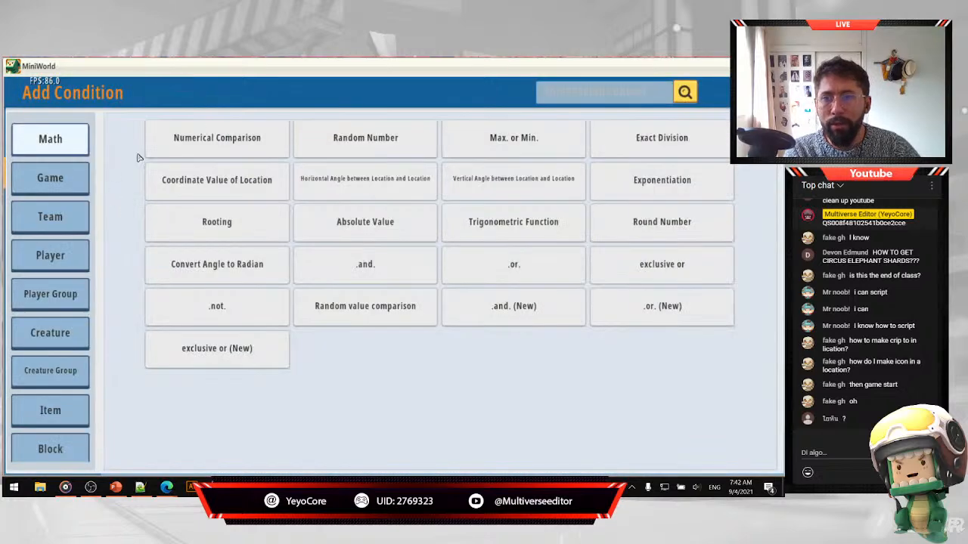
click(765, 92)
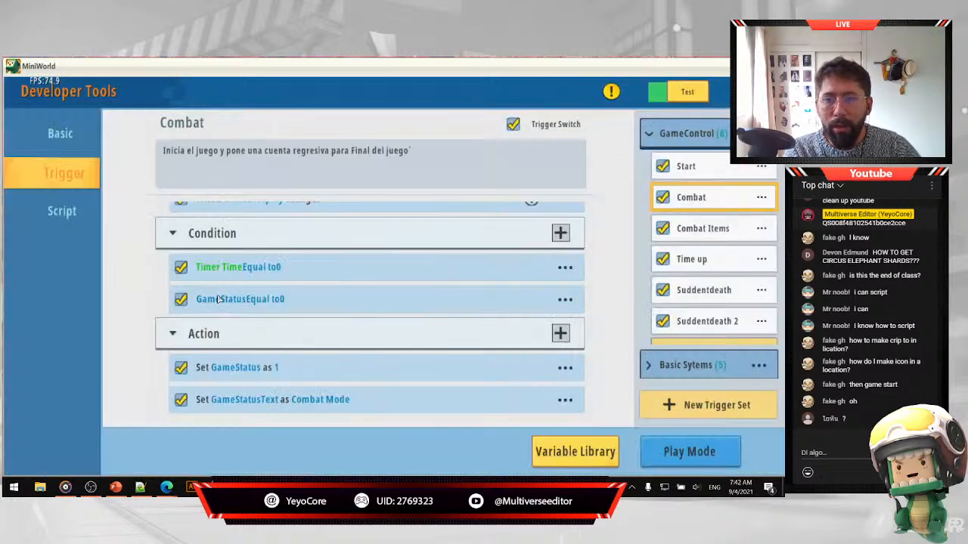
click(216, 298)
click(111, 172)
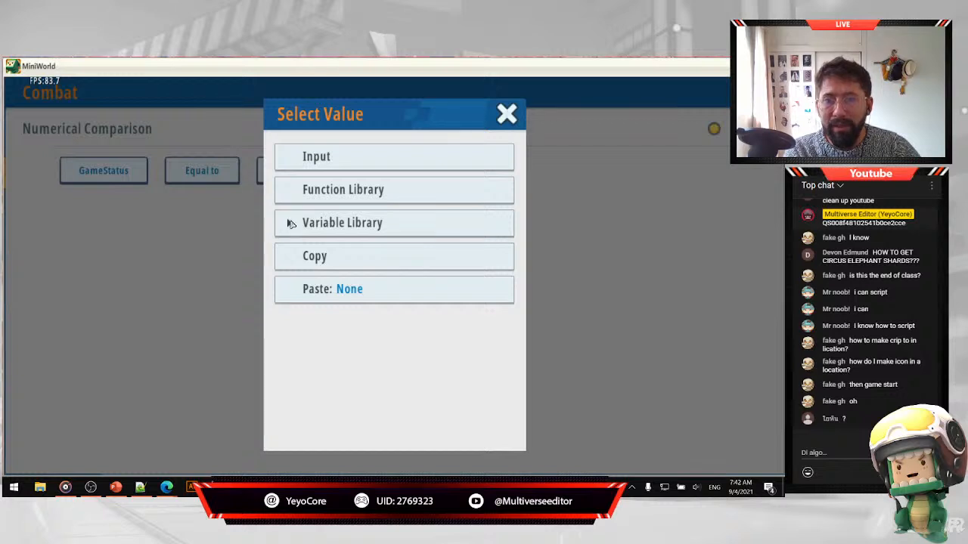
click(291, 224)
scroll(359, 324, down, 3)
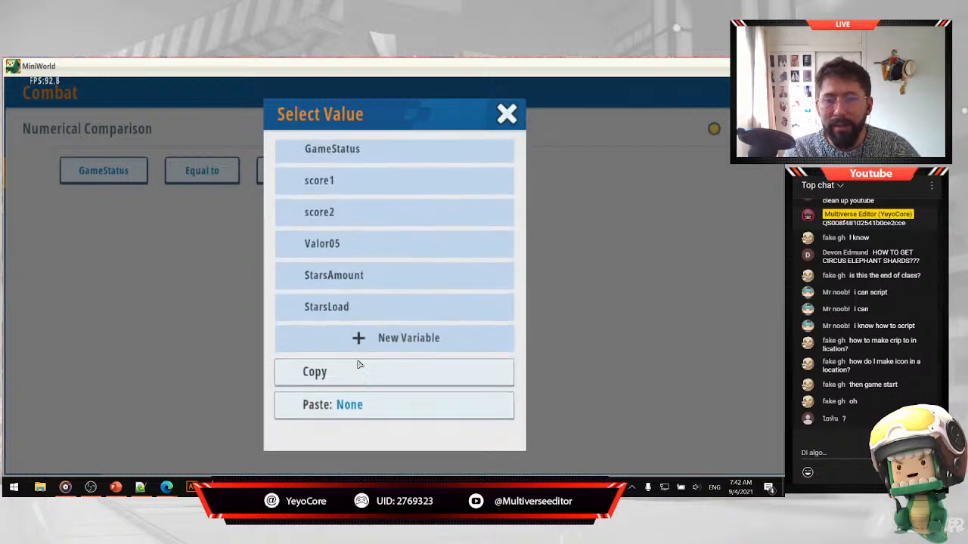
scroll(359, 363, up, 3)
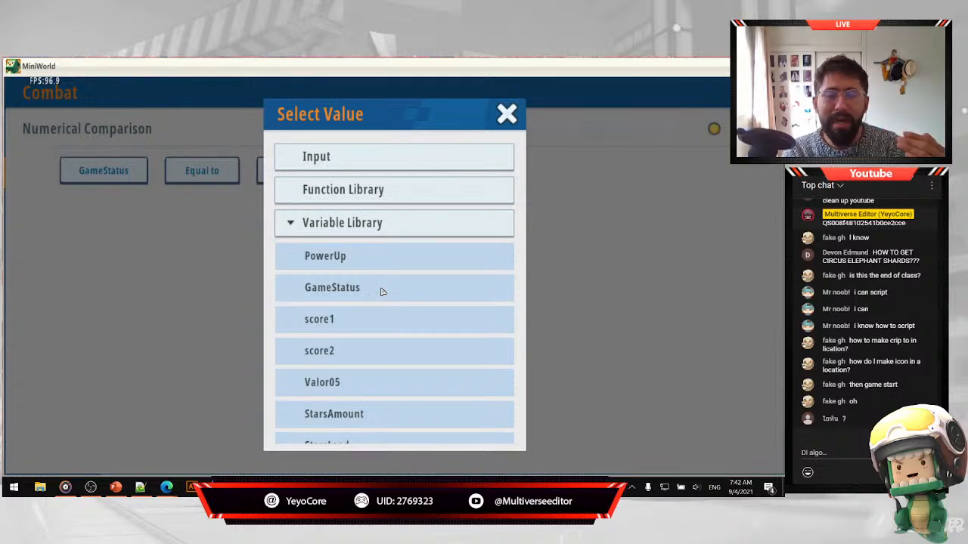
click(506, 114)
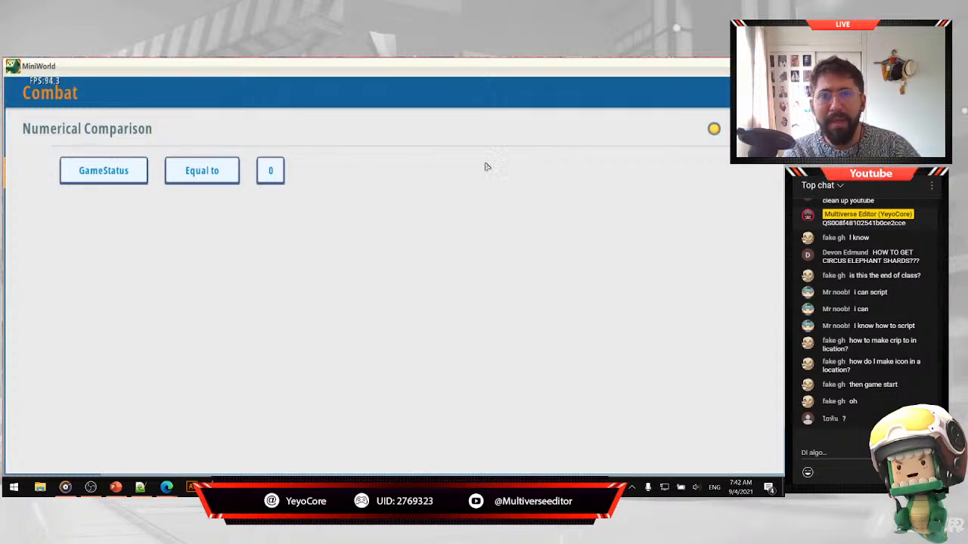
click(765, 93)
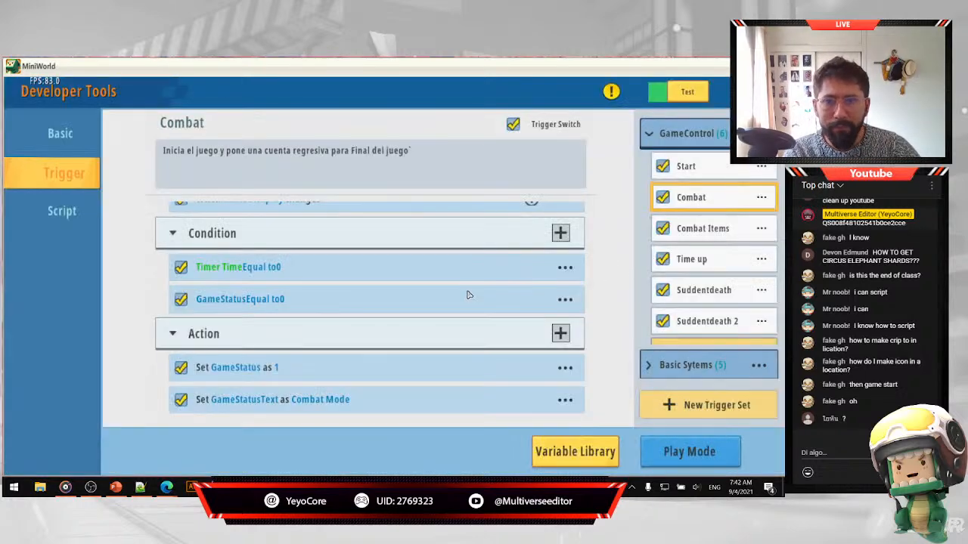
Copy the GameStatus Value variable in the Variable Library, creating Value08.
click(592, 458)
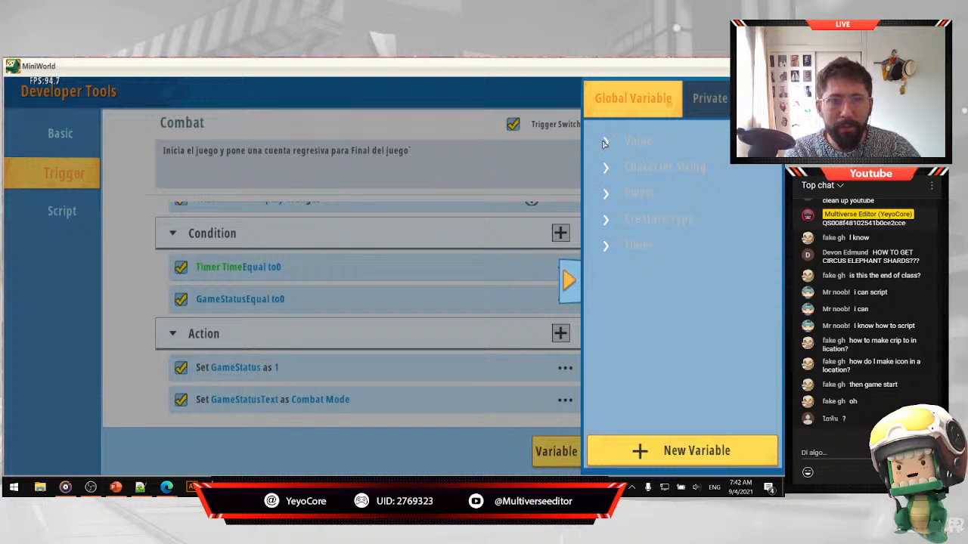
click(603, 142)
click(760, 206)
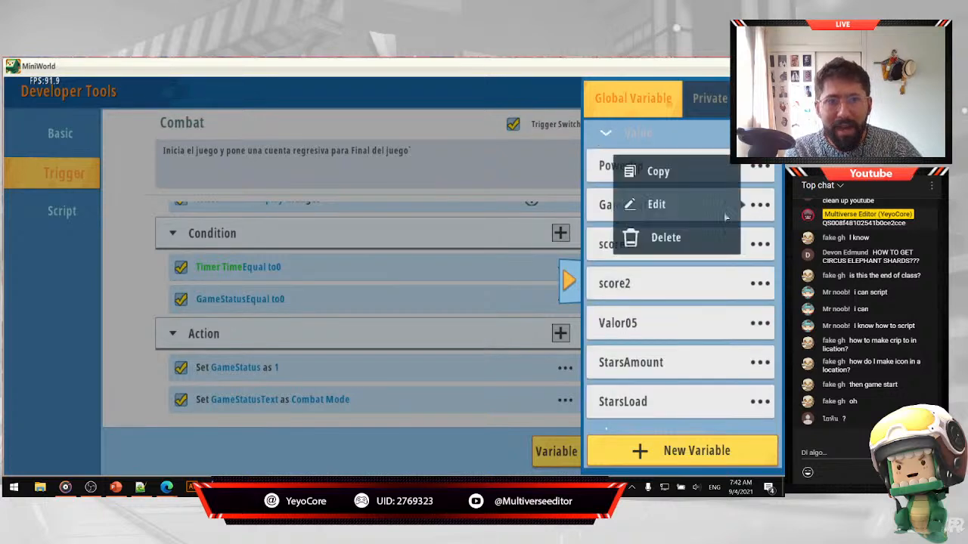
click(658, 173)
scroll(657, 344, down, 3)
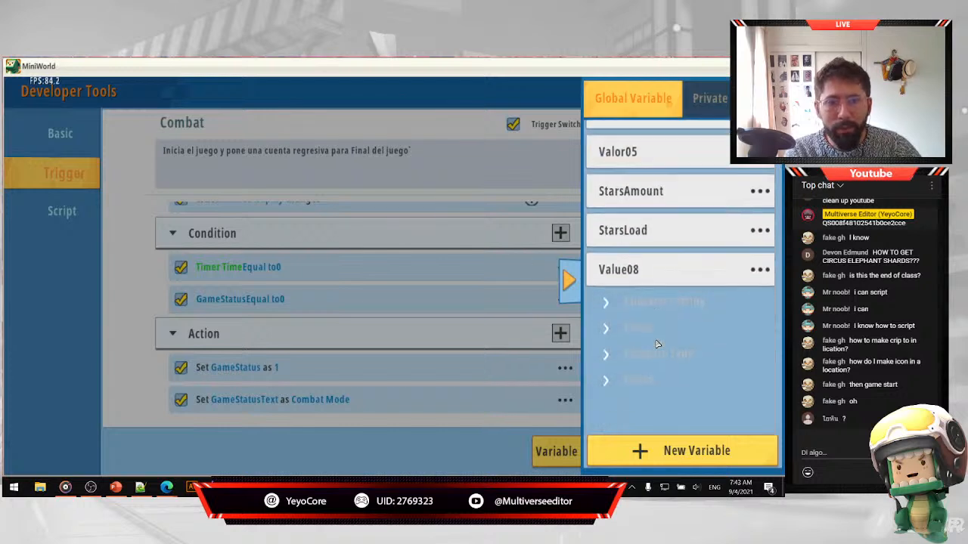
scroll(657, 344, up, 4)
Check that GameStatus has a default value of 0, then close the Variable Library.
click(697, 216)
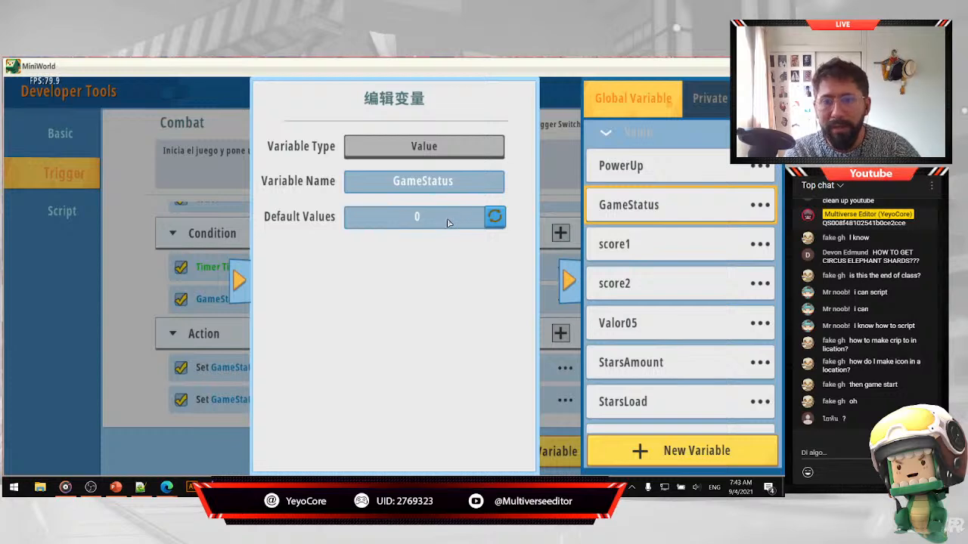
click(240, 286)
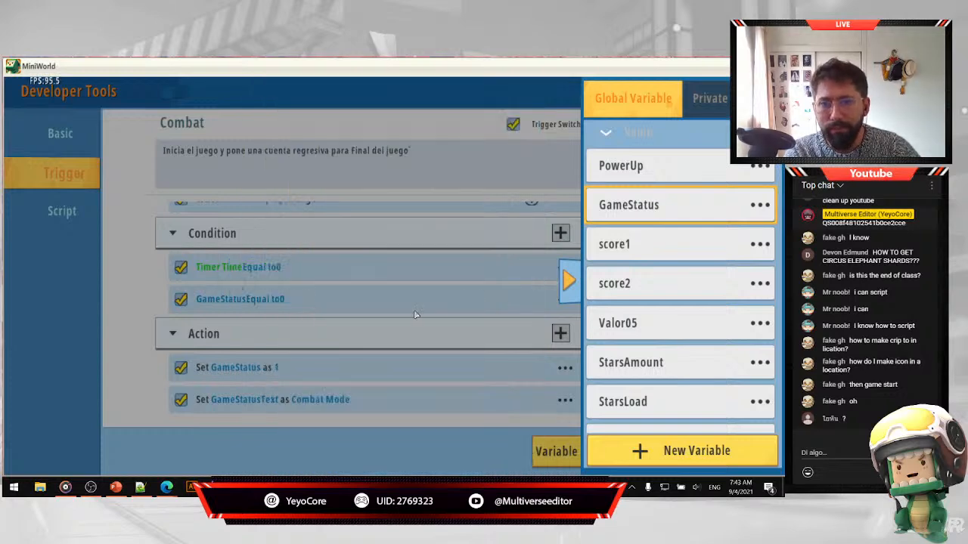
click(571, 280)
scroll(310, 344, down, 2)
Open the Add Action catalogue for the Combat trigger, showing World actions like Change Weather.
scroll(323, 355, up, 2)
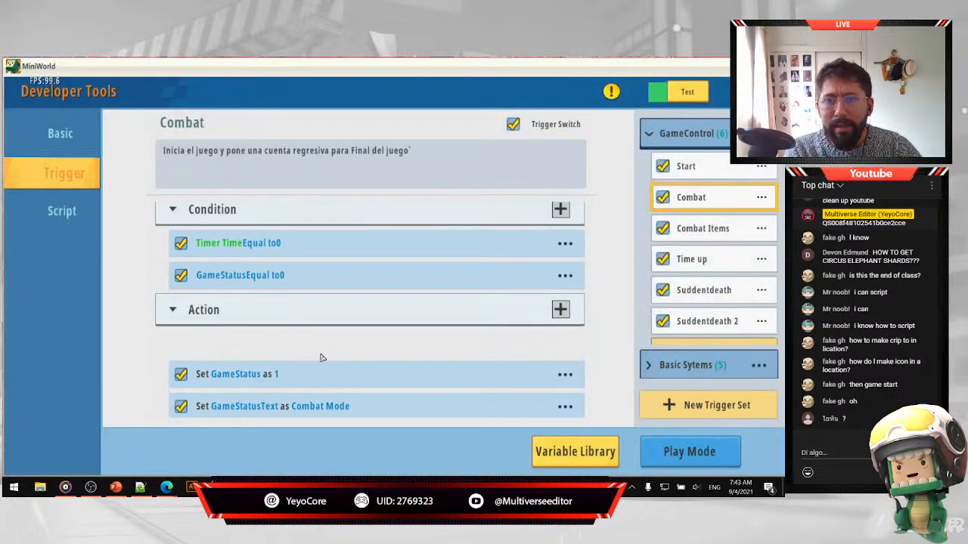
scroll(378, 327, down, 2)
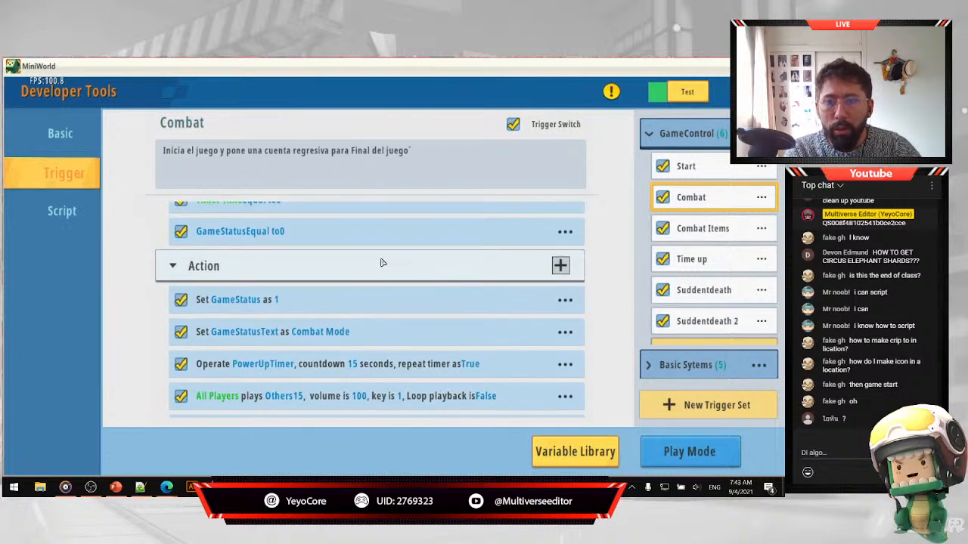
click(560, 266)
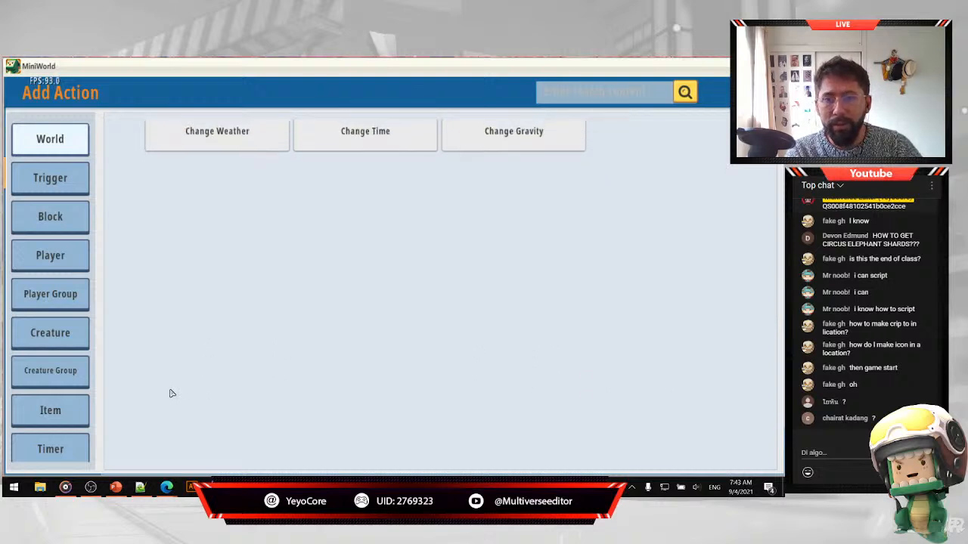
Browse the Script and Assign action categories, then close Add Action without adding anything.
scroll(83, 385, down, 1)
scroll(84, 385, down, 6)
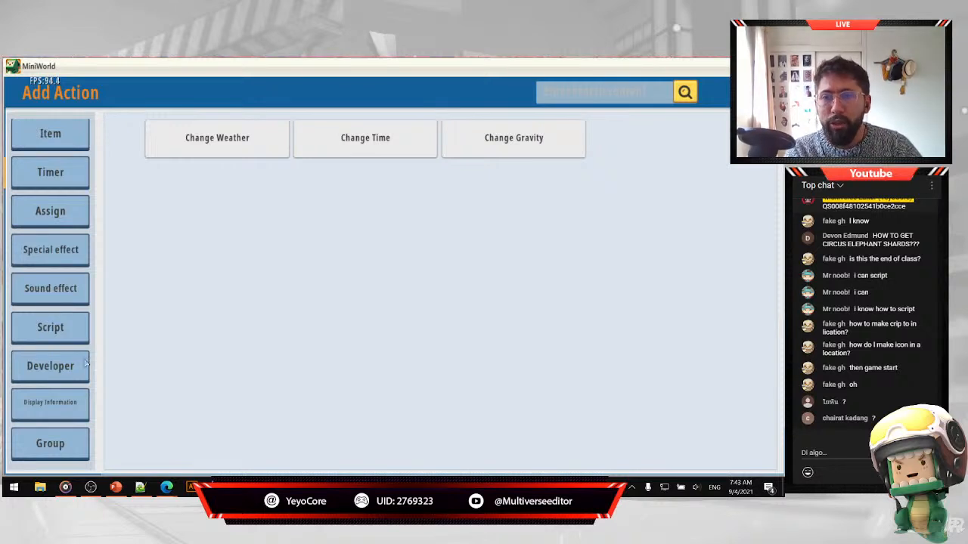
click(53, 330)
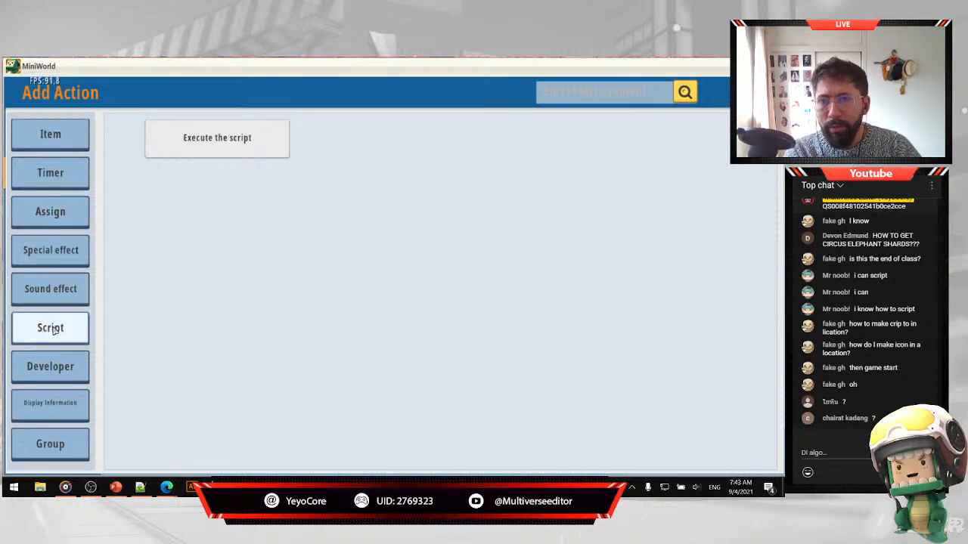
click(59, 214)
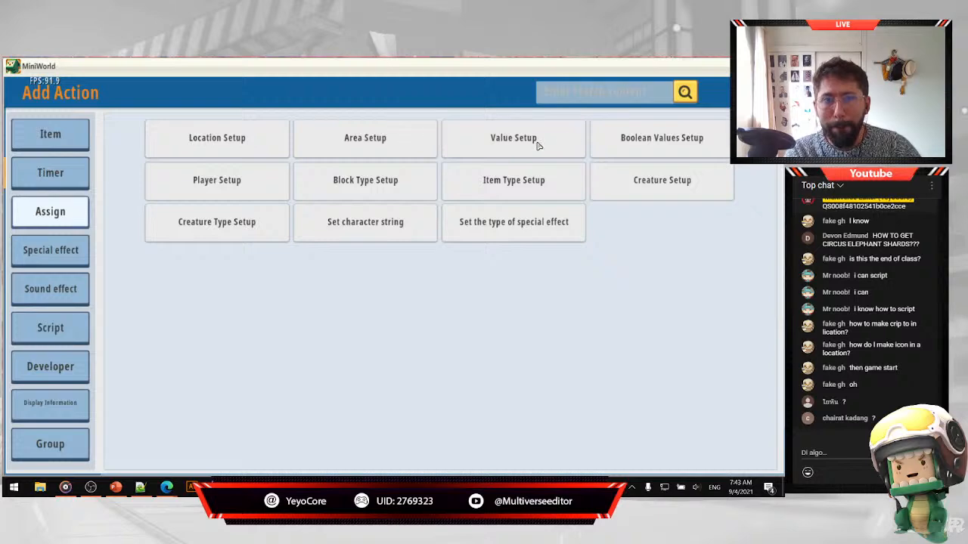
click(762, 92)
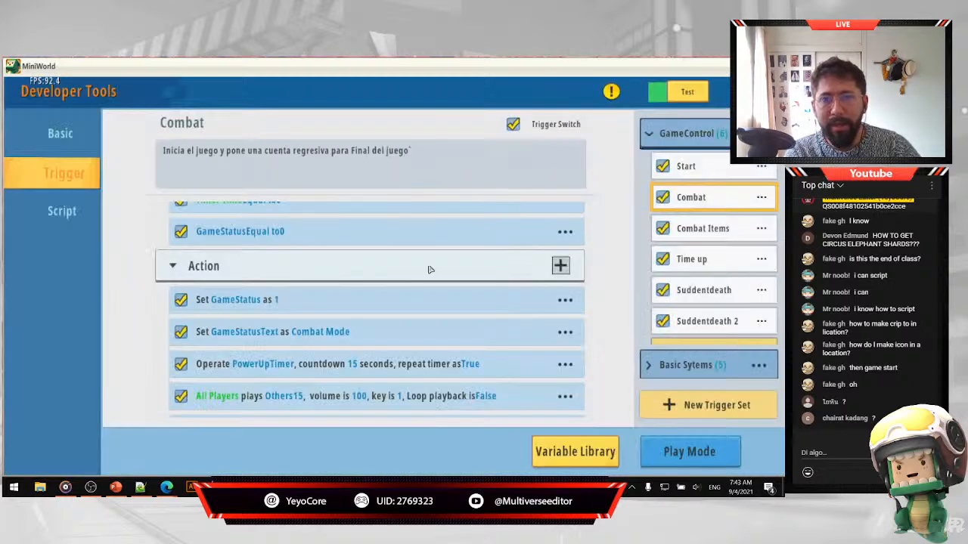
Inspect the Set GameStatus as 1 action's value choices without changing them.
click(276, 299)
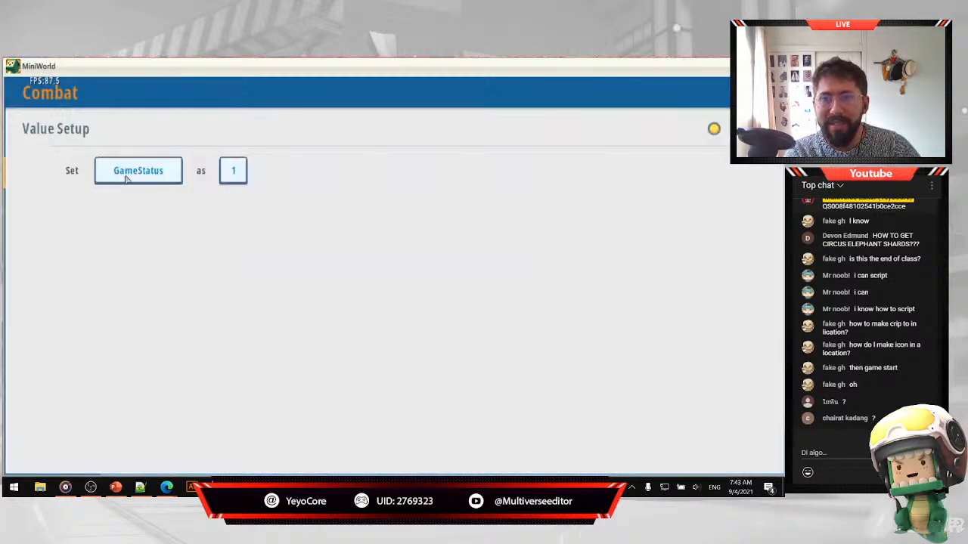
click(150, 177)
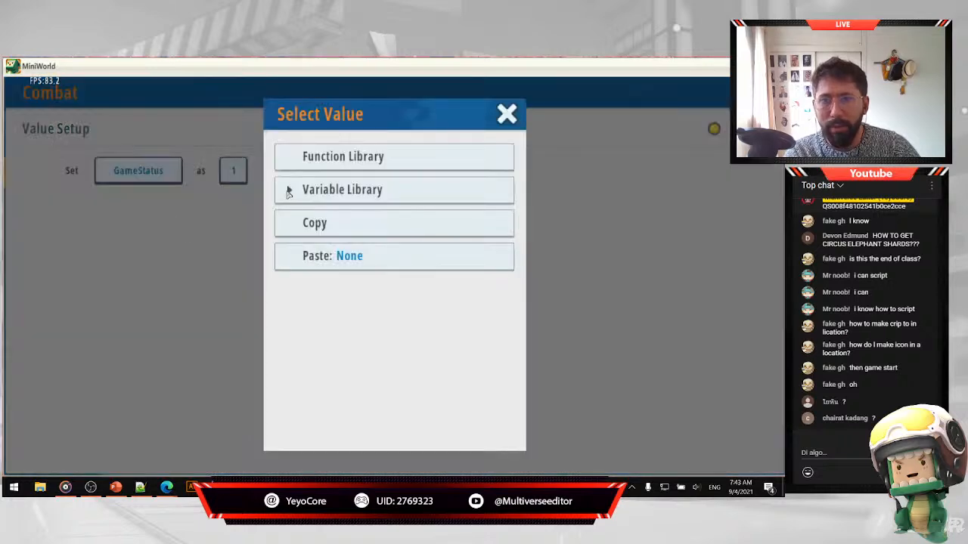
click(290, 192)
click(507, 115)
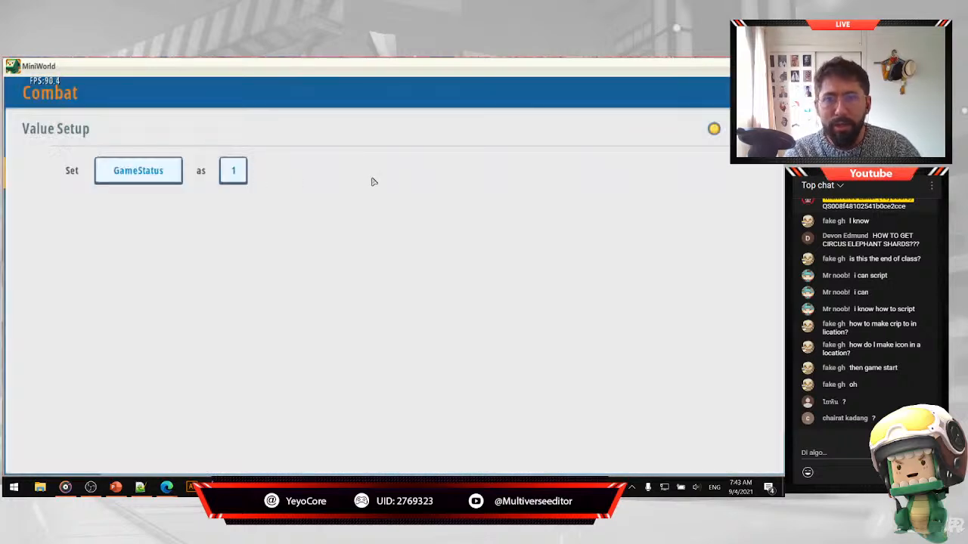
click(714, 128)
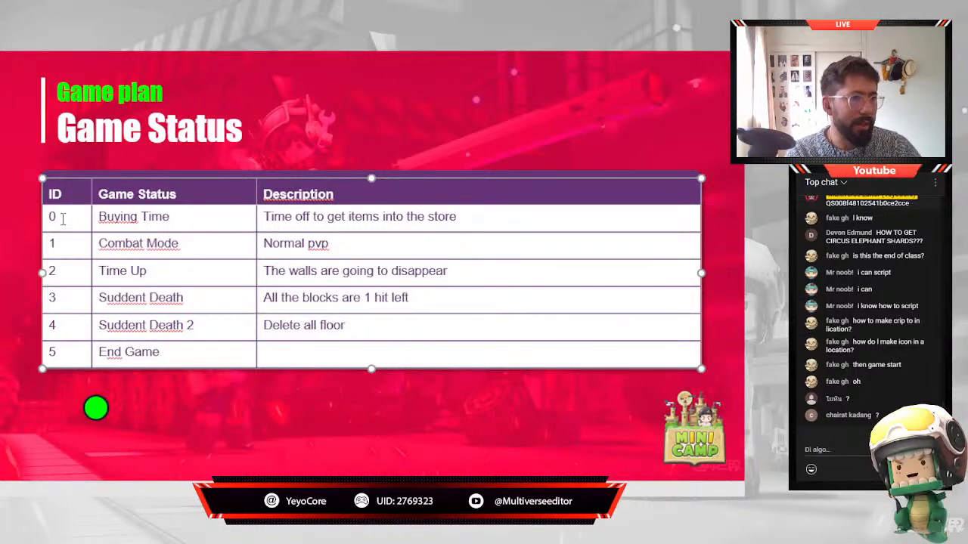
Select the ID 0 cell, then the ID 1 Combat Mode entry in the Game Status table.
drag(65, 217, 50, 243)
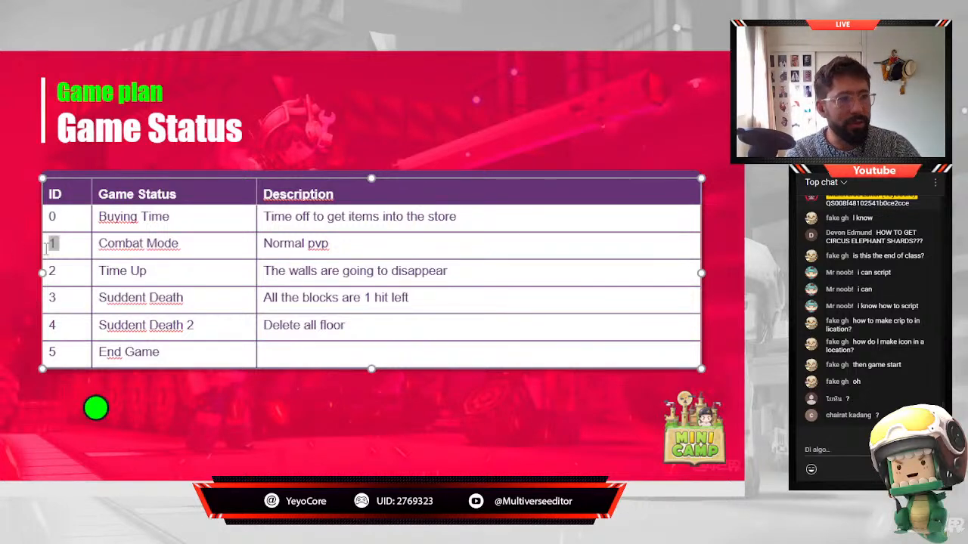
drag(208, 250, 88, 256)
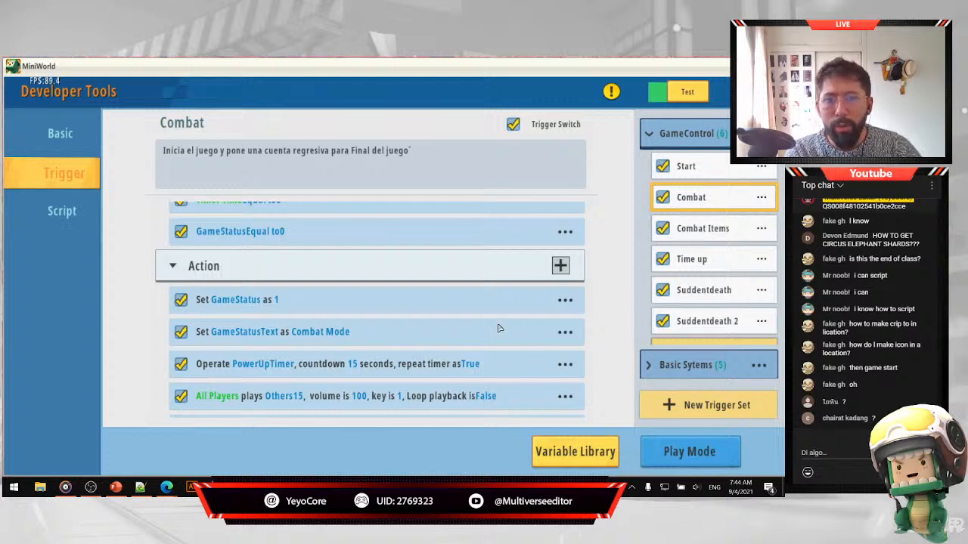
Browse the value-assignment actions for Combat, then back out without adding one.
click(561, 266)
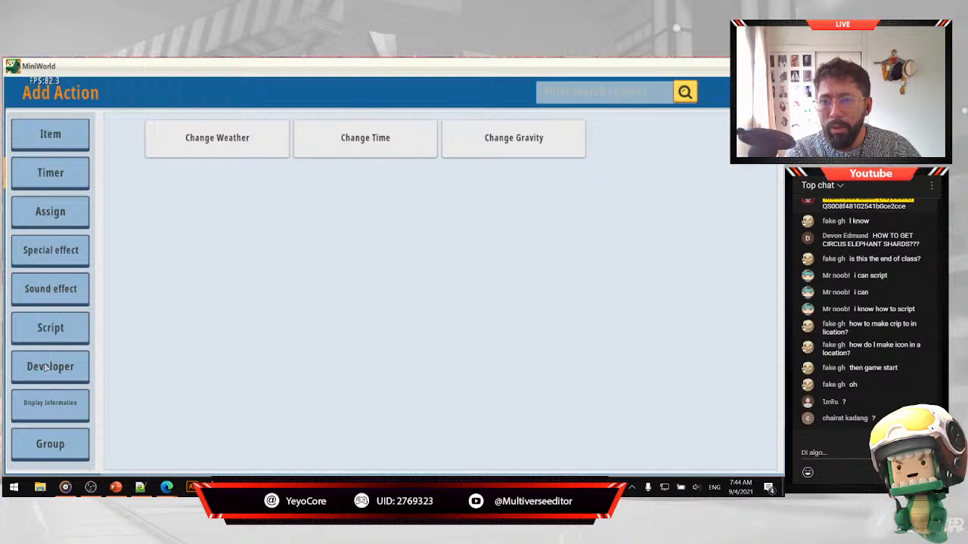
scroll(55, 361, up, 5)
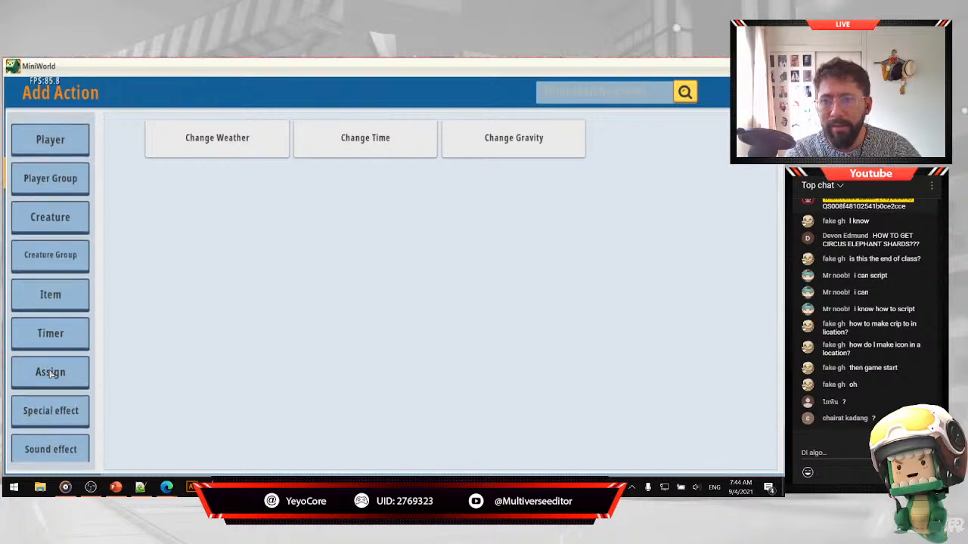
click(50, 375)
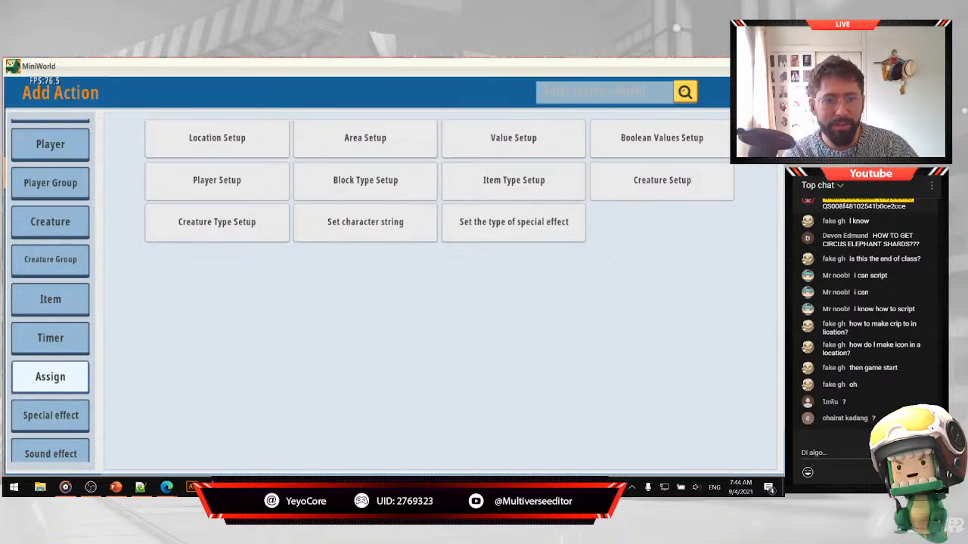
click(762, 93)
Change the Set GameStatusText action to use the directly entered text 'Combat Mode'.
click(311, 327)
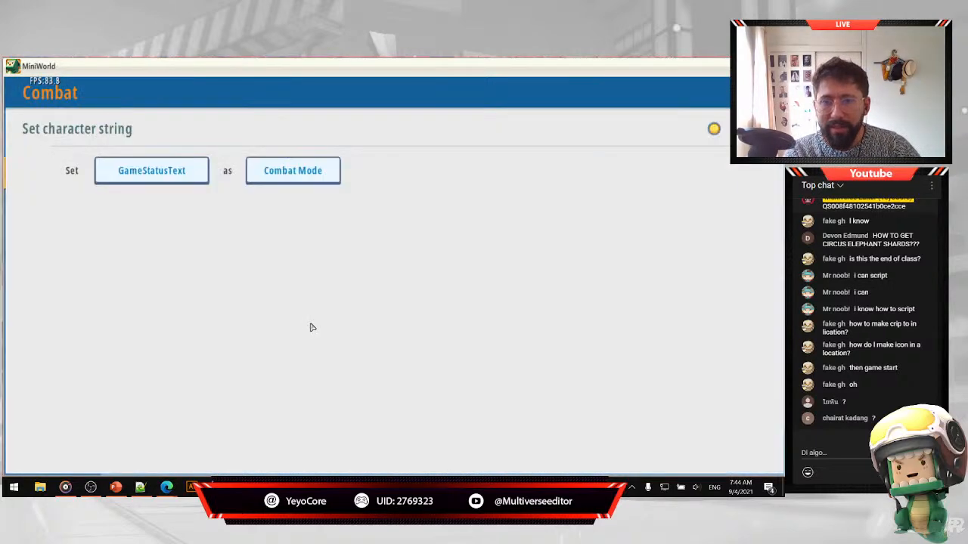
click(330, 174)
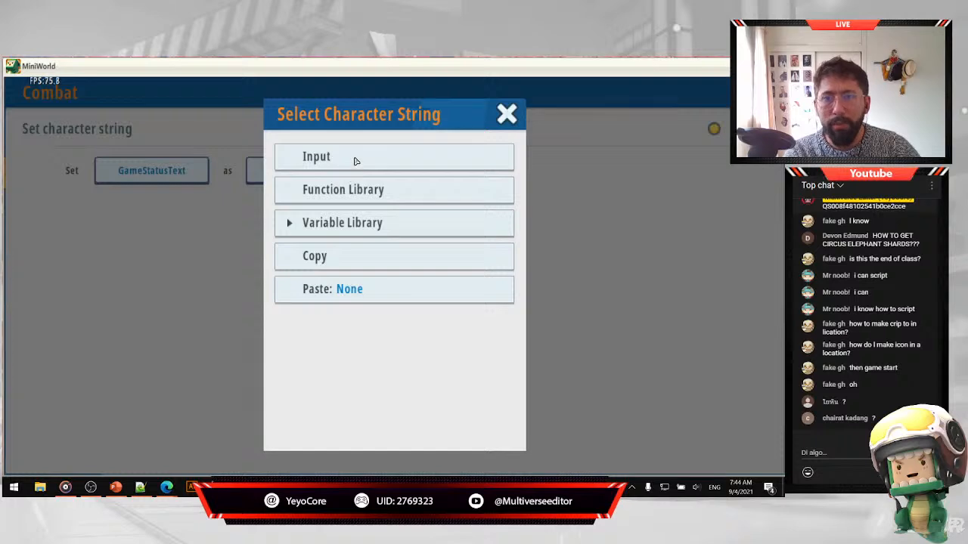
click(356, 158)
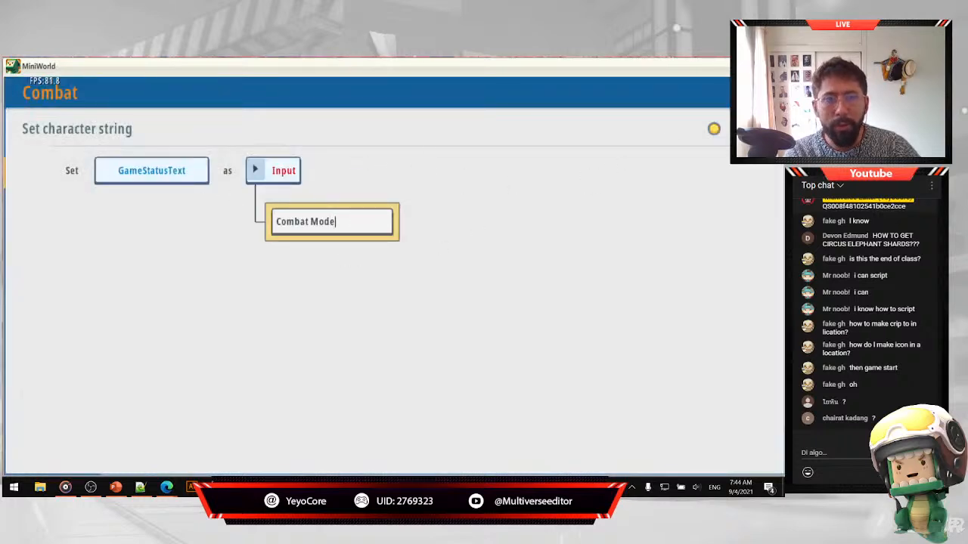
click(765, 91)
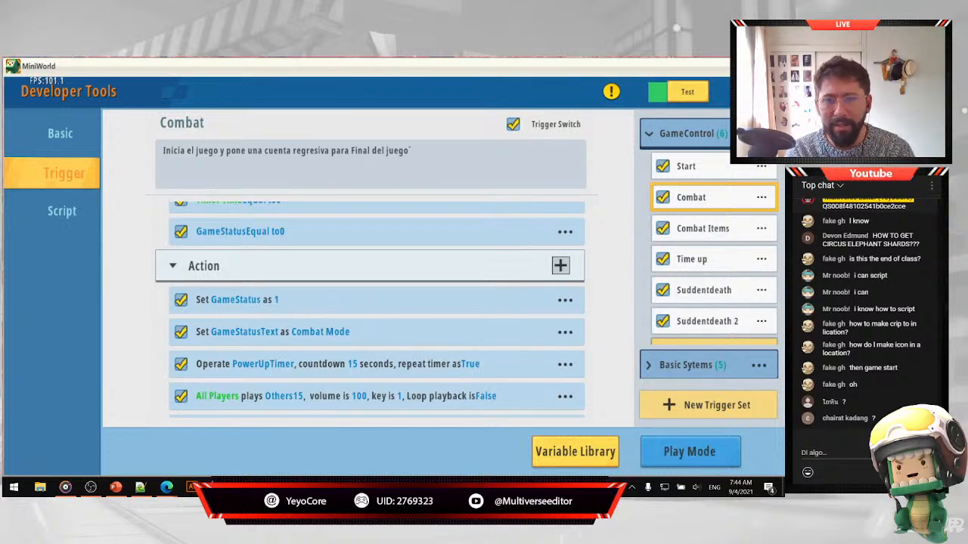
scroll(562, 233, down, 2)
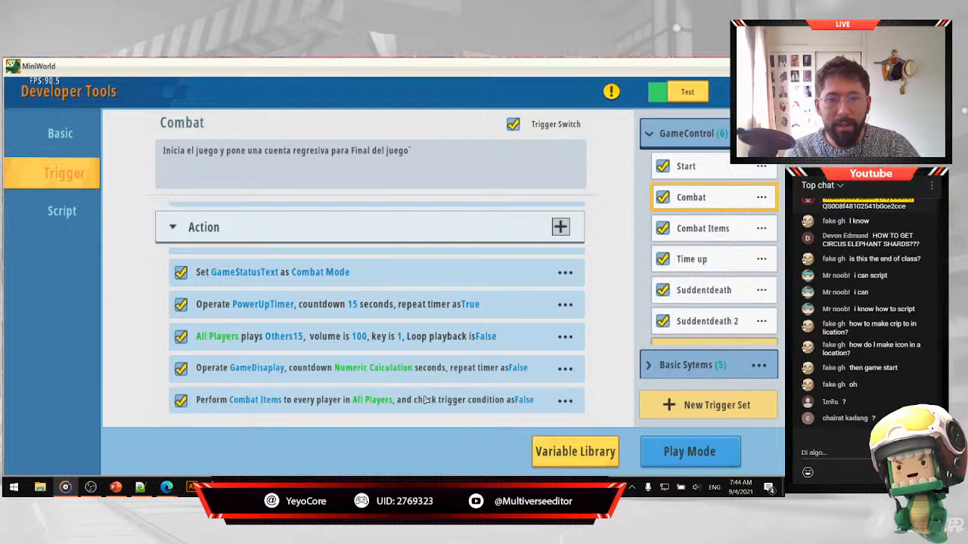
click(408, 345)
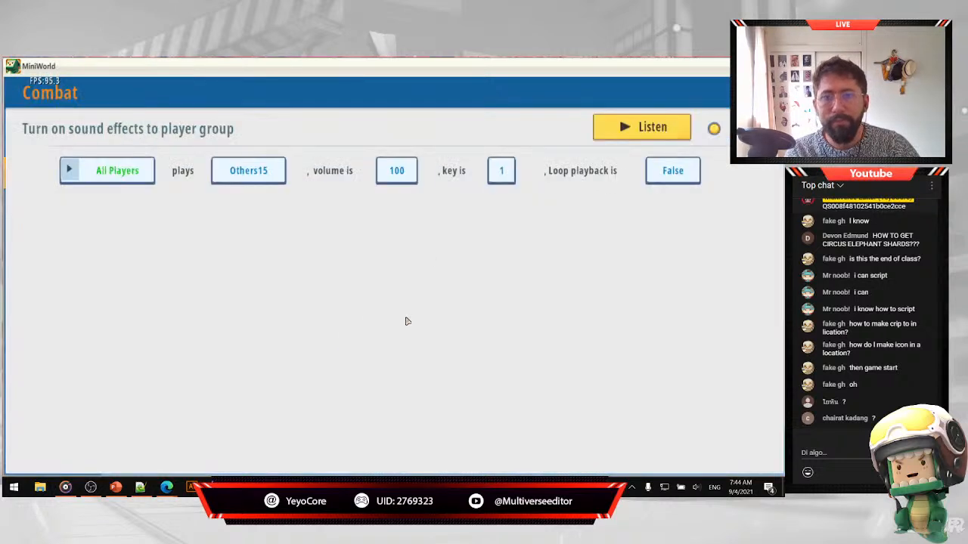
click(639, 130)
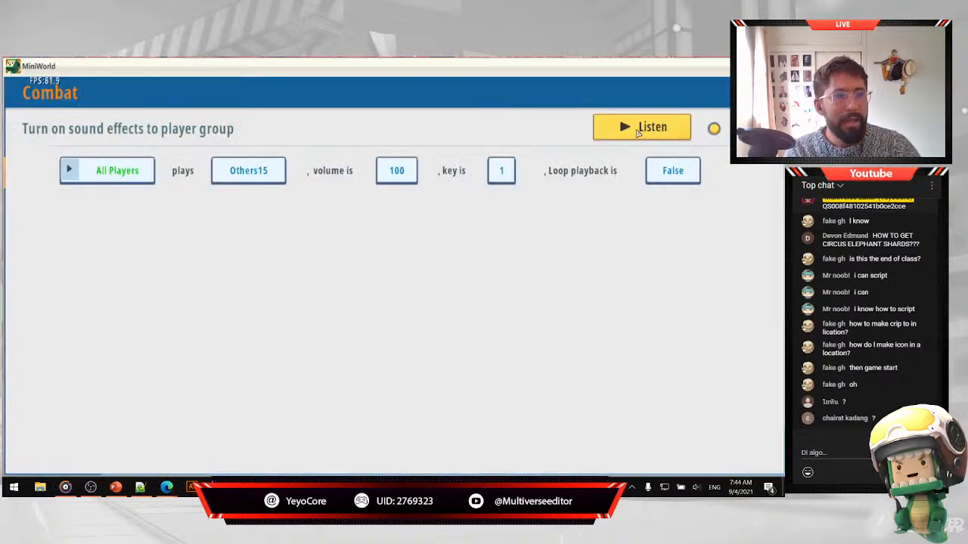
click(639, 130)
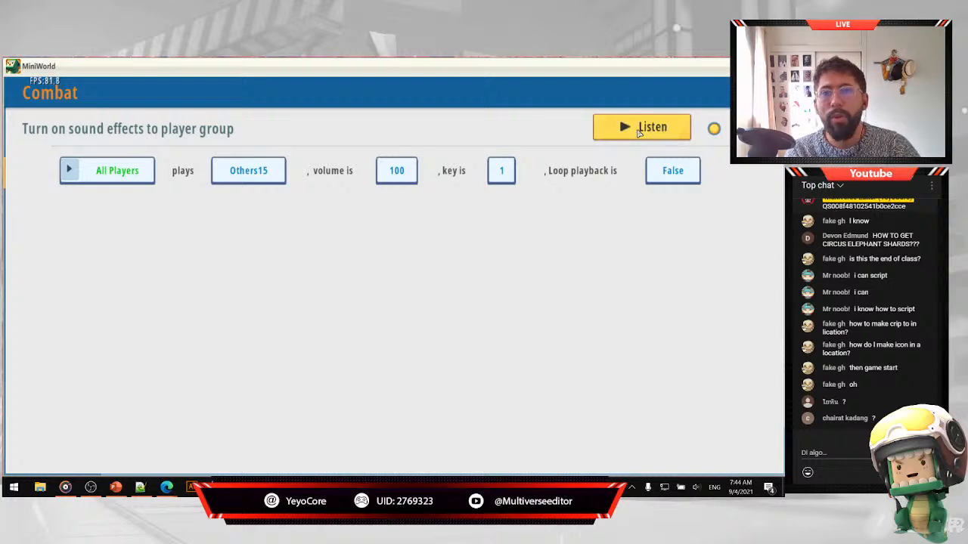
click(767, 92)
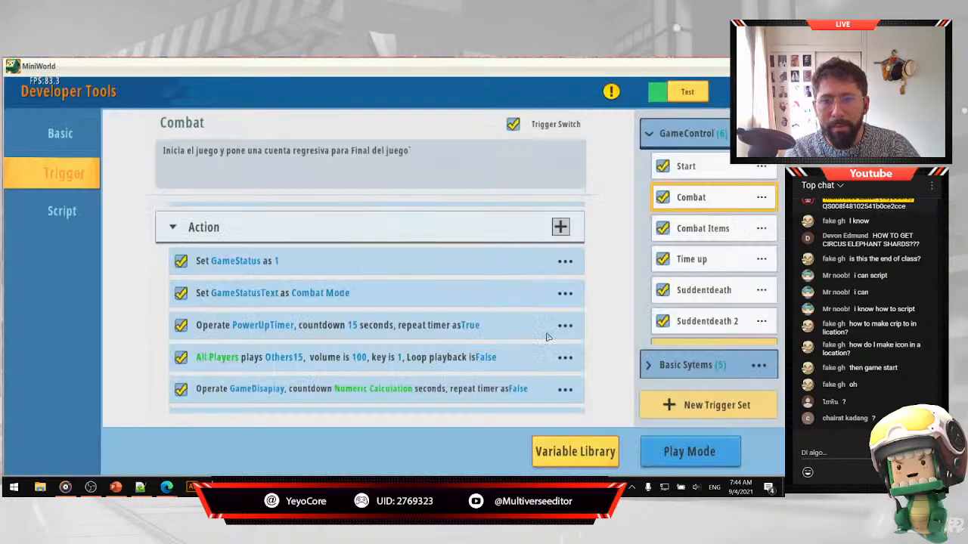
click(559, 228)
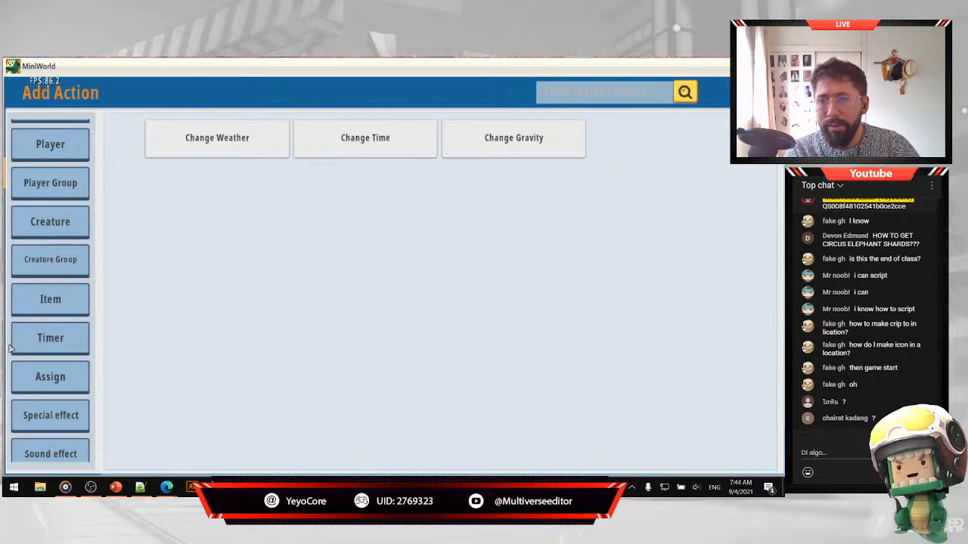
scroll(52, 265, down, 3)
scroll(52, 265, up, 4)
scroll(53, 265, up, 1)
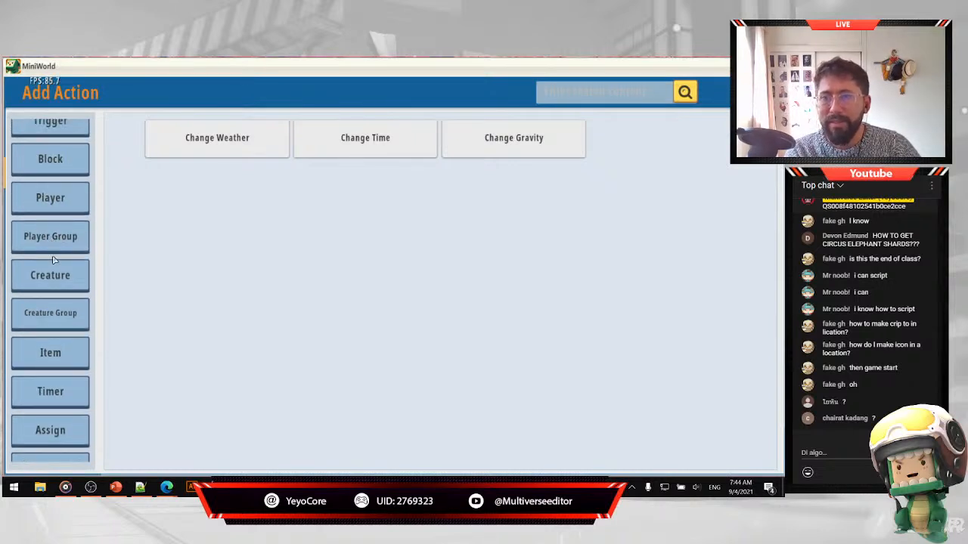
click(56, 248)
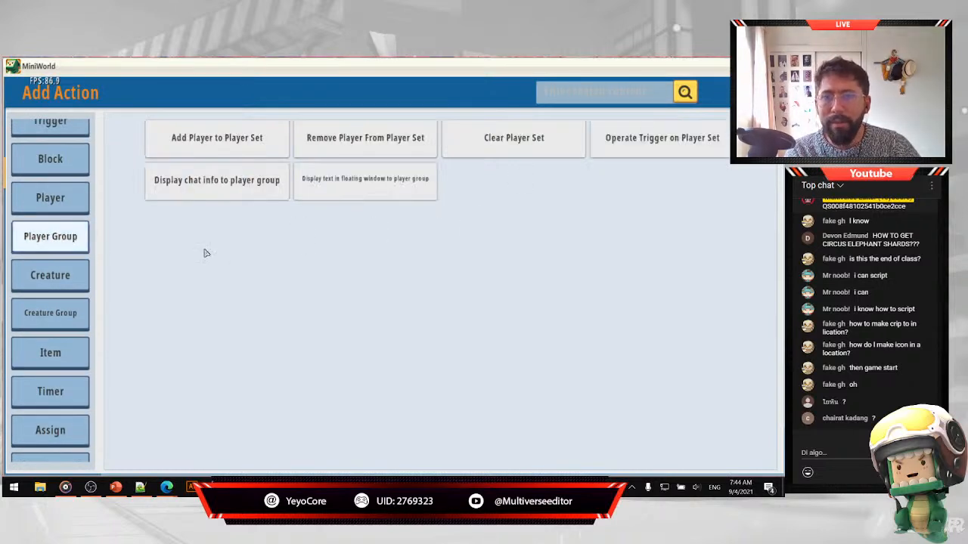
scroll(83, 350, down, 5)
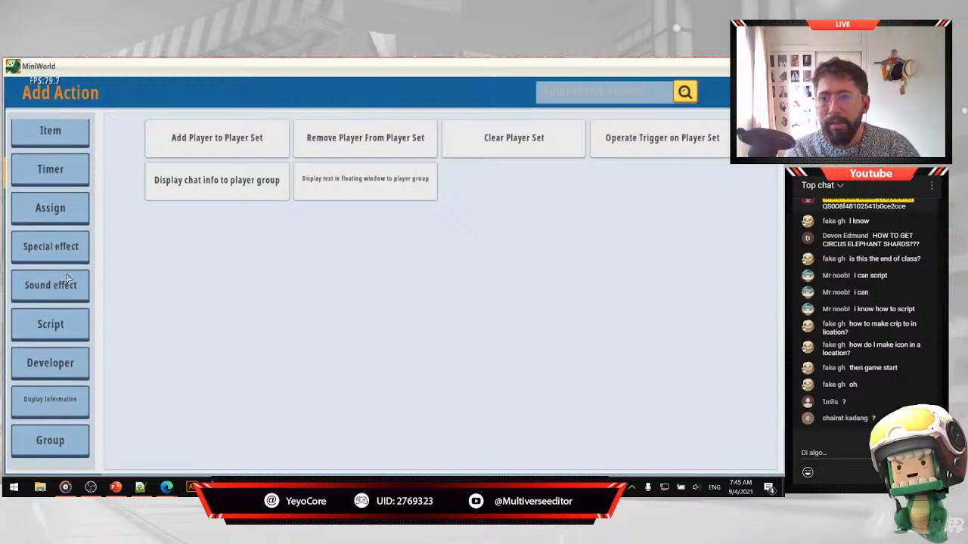
click(71, 277)
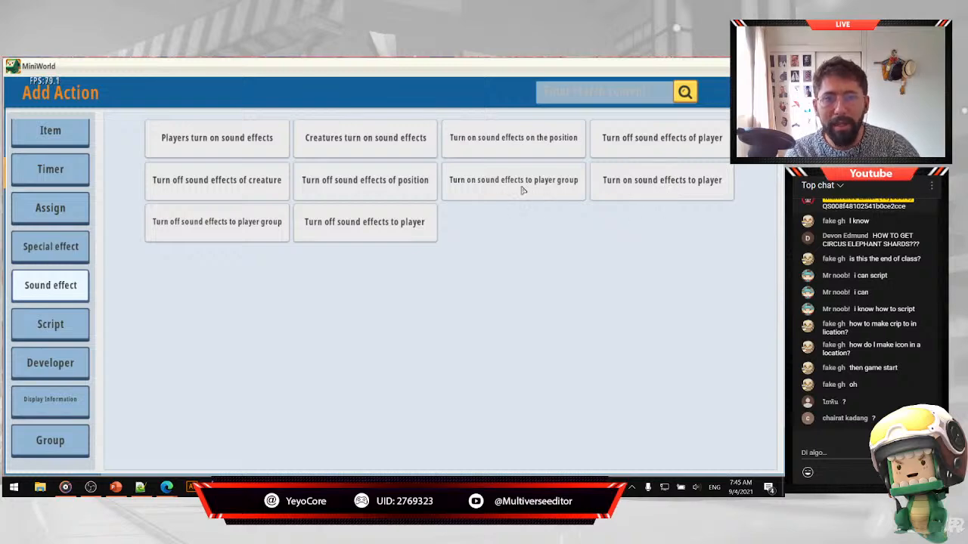
click(762, 92)
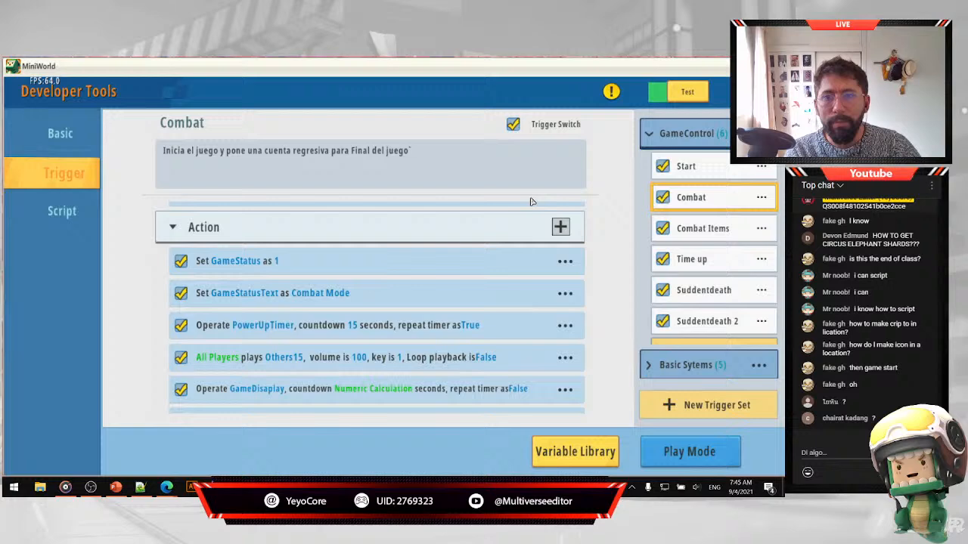
click(202, 357)
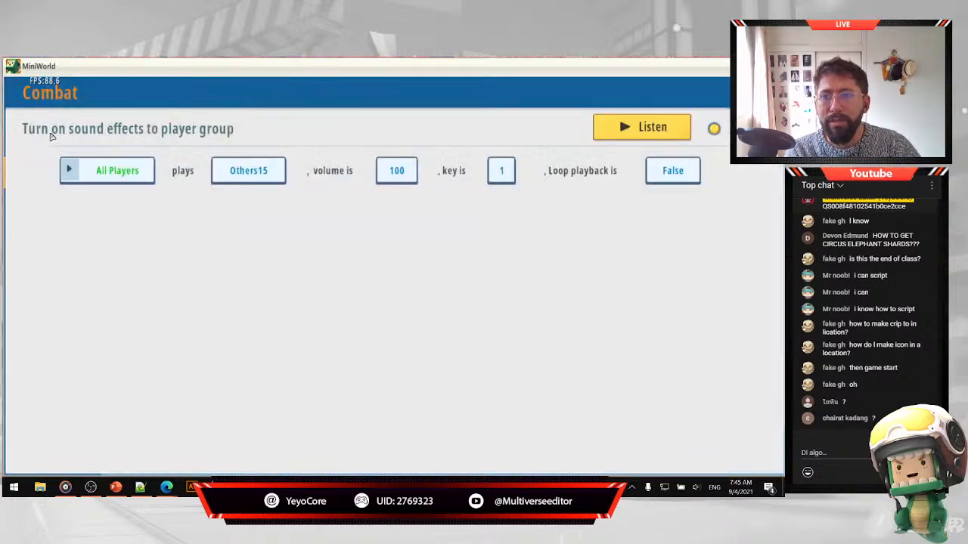
click(106, 171)
click(379, 161)
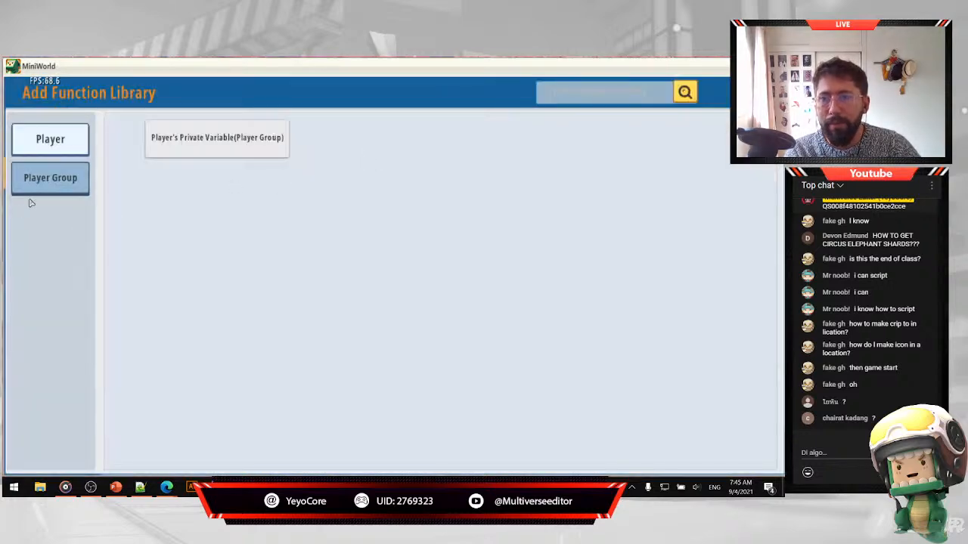
click(50, 139)
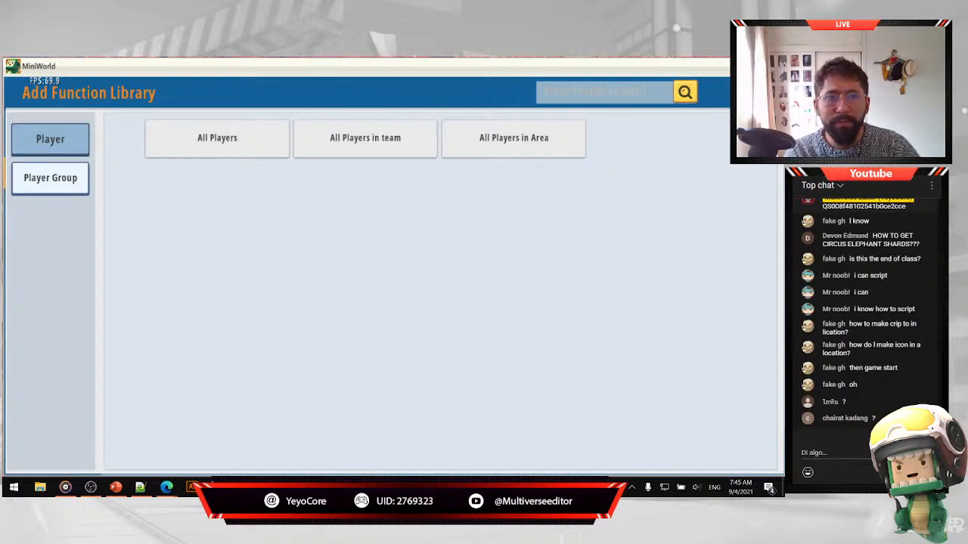
click(217, 138)
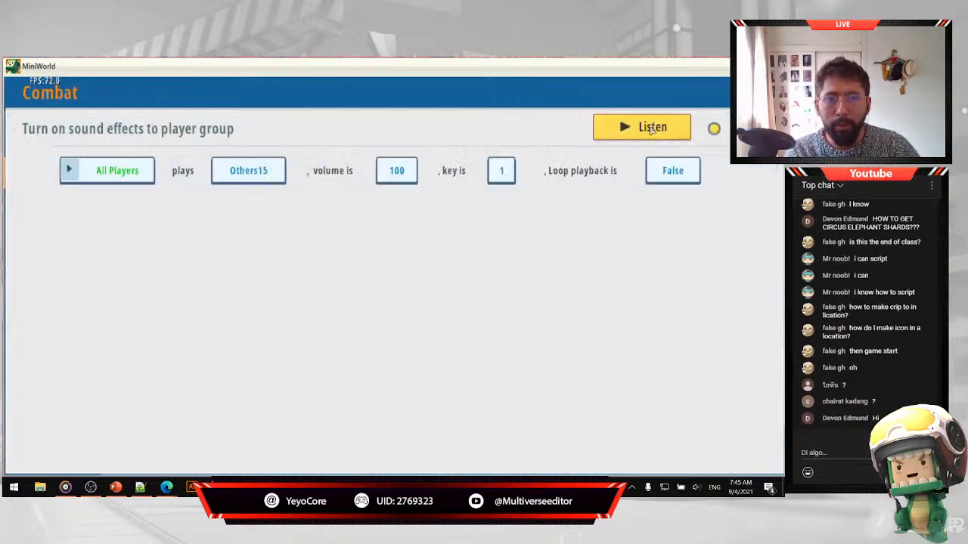
click(652, 129)
click(762, 92)
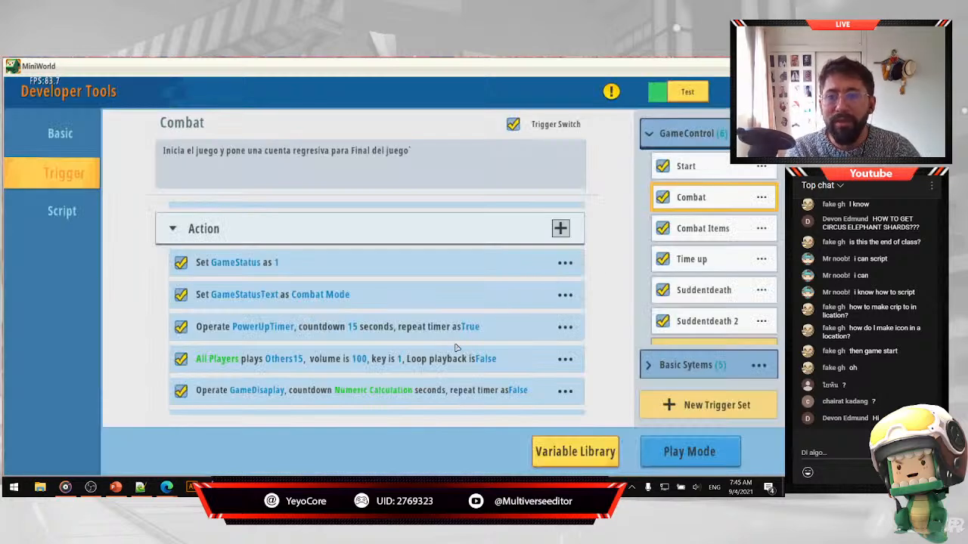
scroll(336, 346, down, 1)
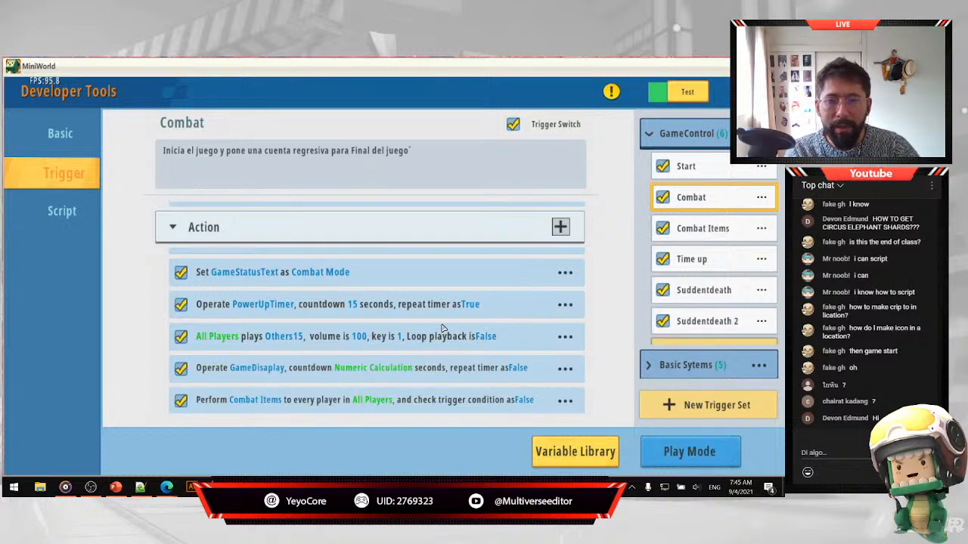
Browse the timer actions for the Combat trigger without adding anything.
click(560, 226)
scroll(55, 340, down, 2)
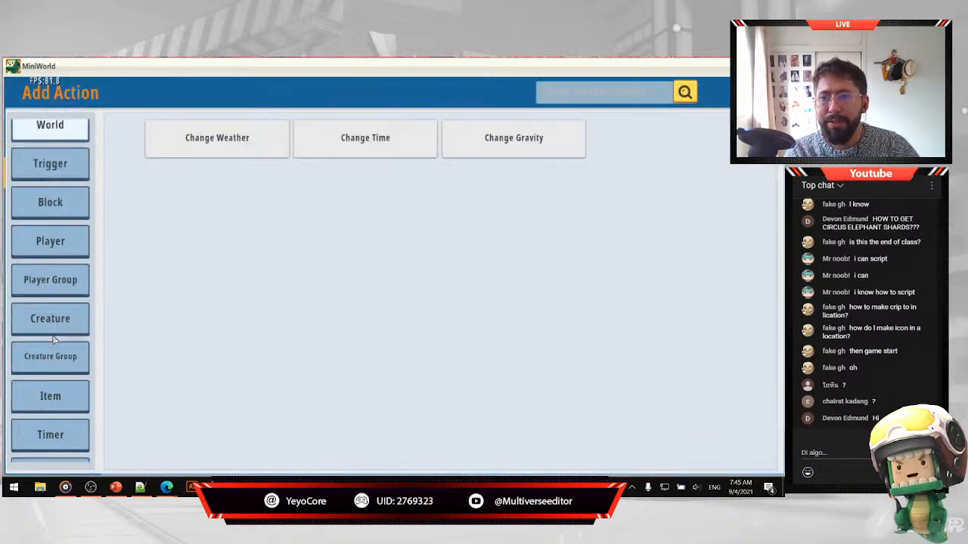
scroll(54, 340, down, 2)
click(51, 341)
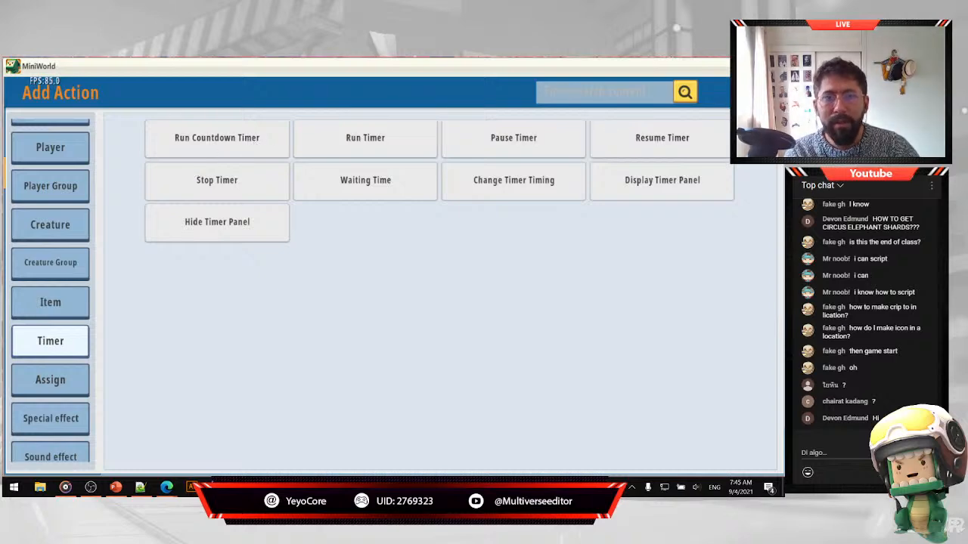
click(762, 92)
Replace the GameDisplay countdown's 2 Multiply 60 length with a directly entered 120 seconds.
click(282, 372)
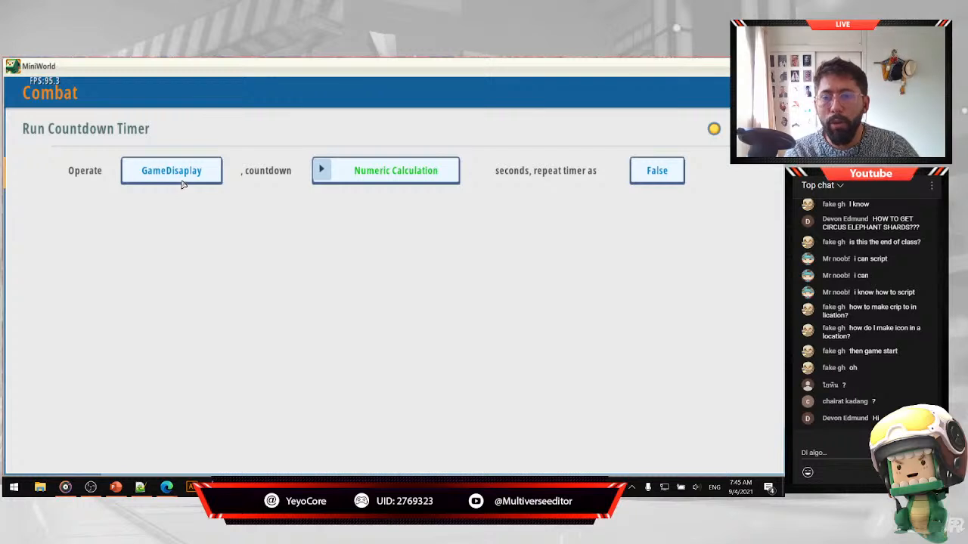
click(322, 171)
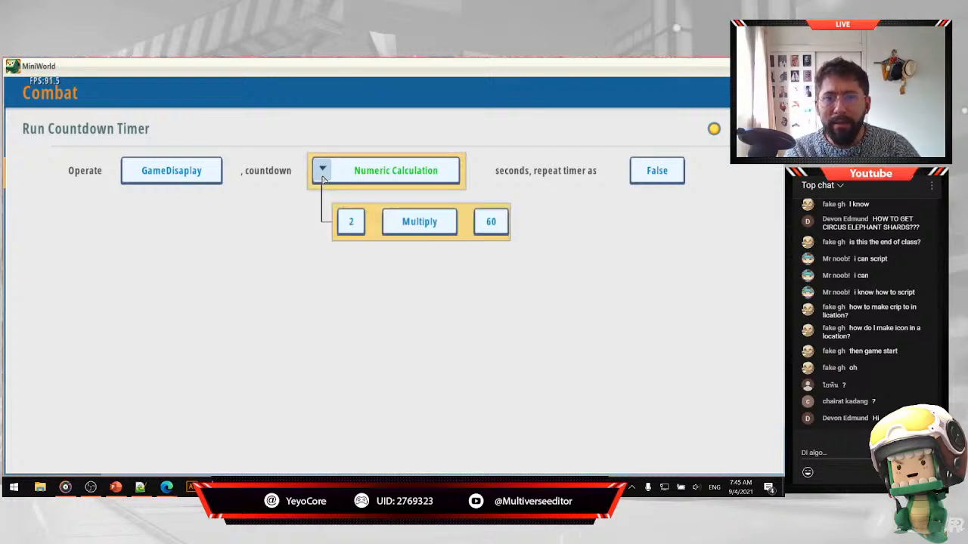
click(422, 175)
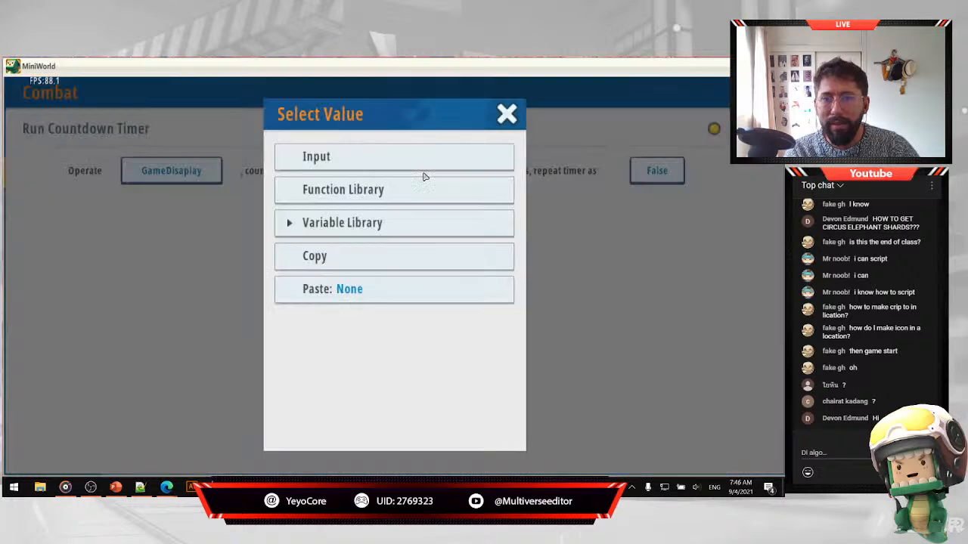
click(491, 167)
text(120)
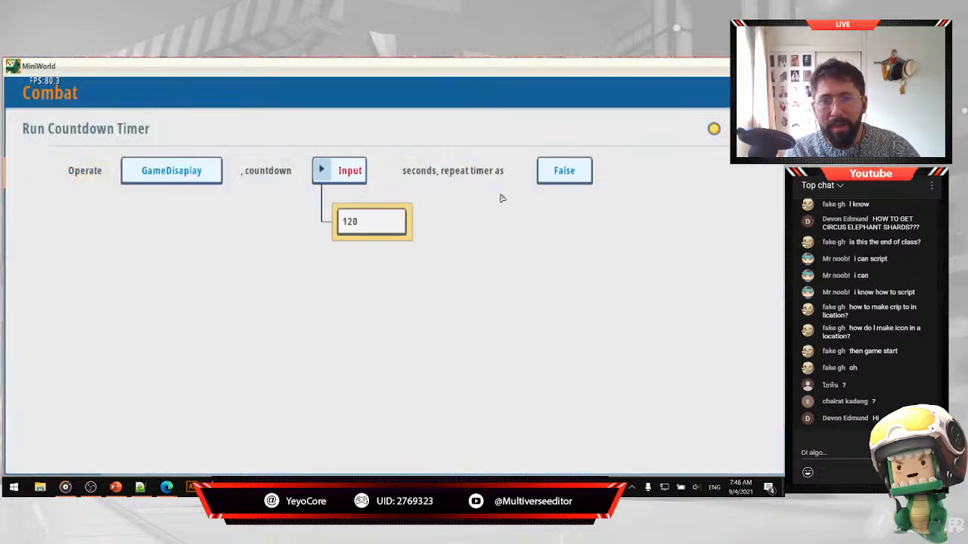
click(497, 251)
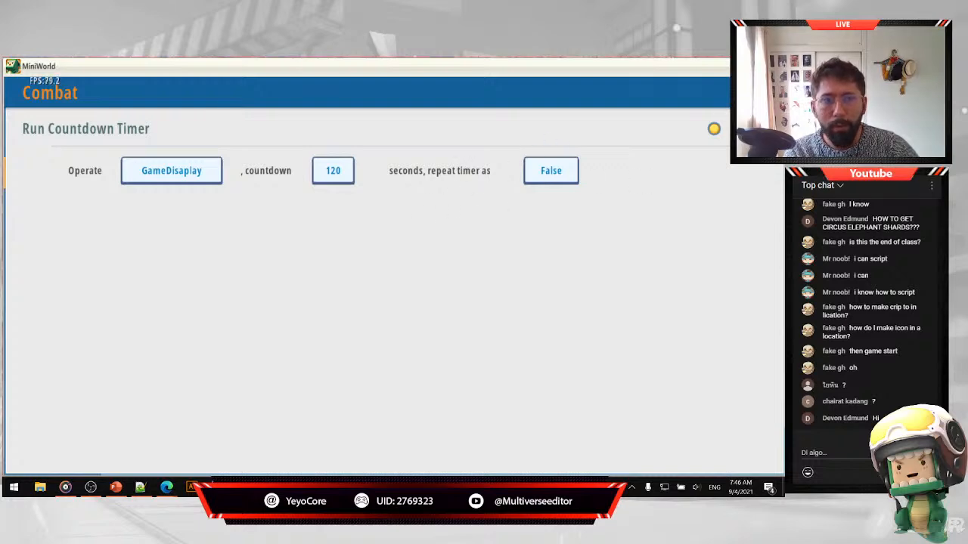
click(718, 104)
scroll(360, 357, down, 1)
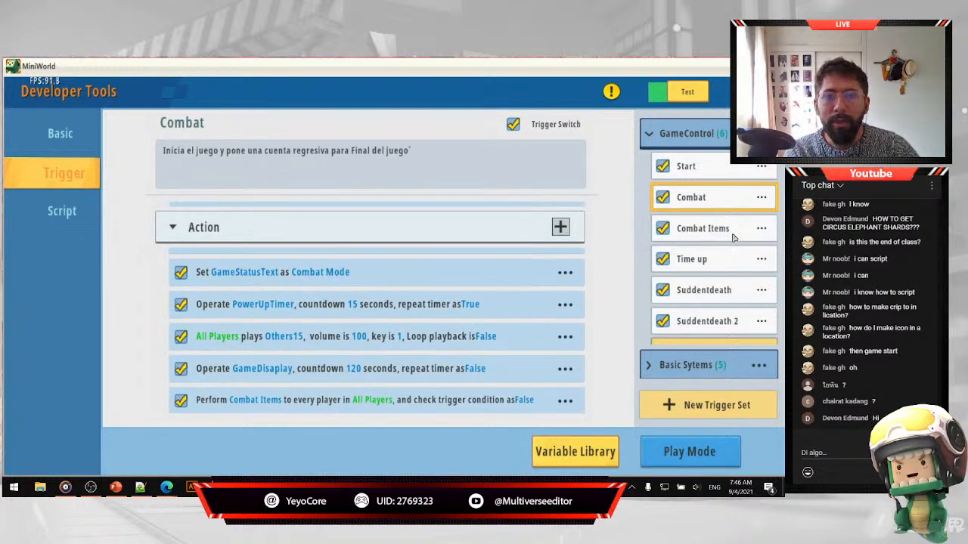
Open Rename for Combat Items and cancel unchanged, then reselect the Combat trigger.
scroll(726, 242, down, 2)
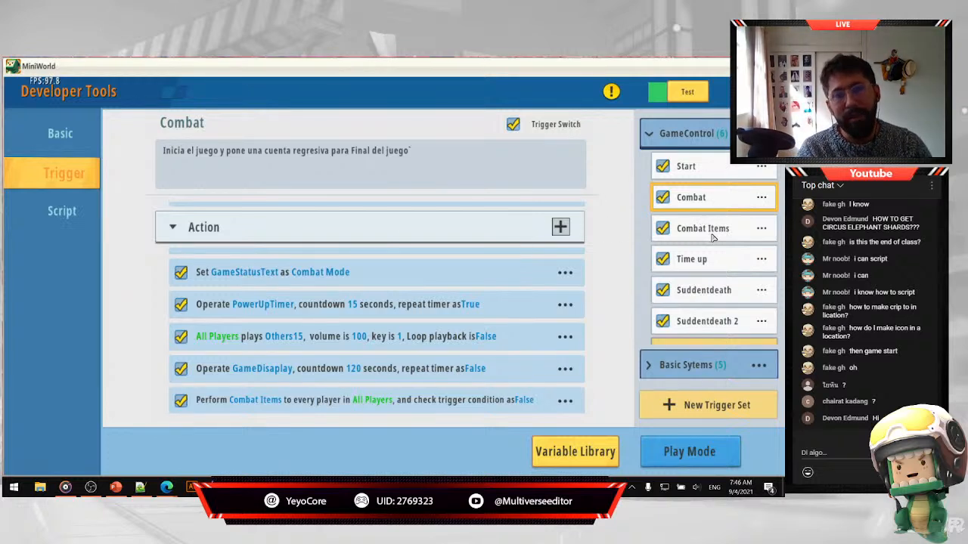
scroll(711, 241, down, 2)
scroll(701, 253, down, 3)
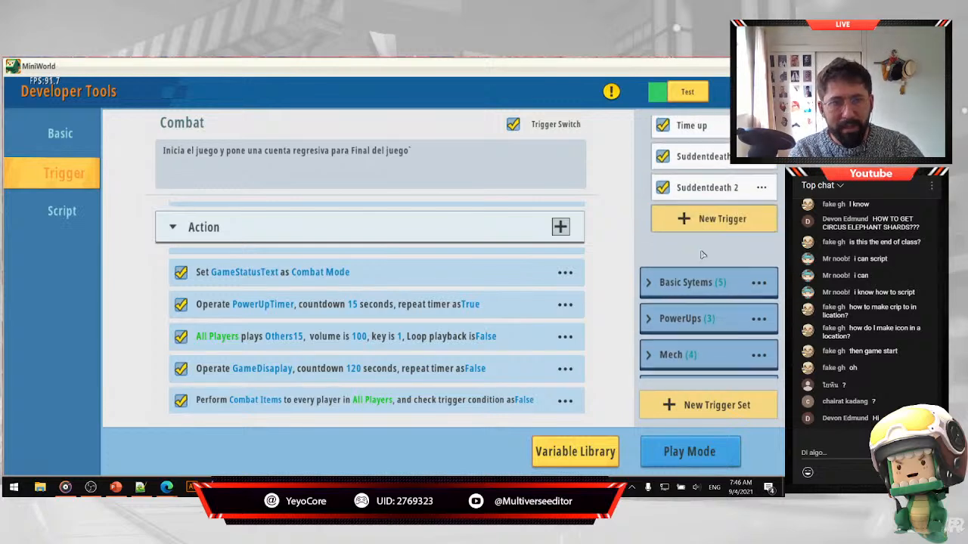
scroll(725, 226, up, 3)
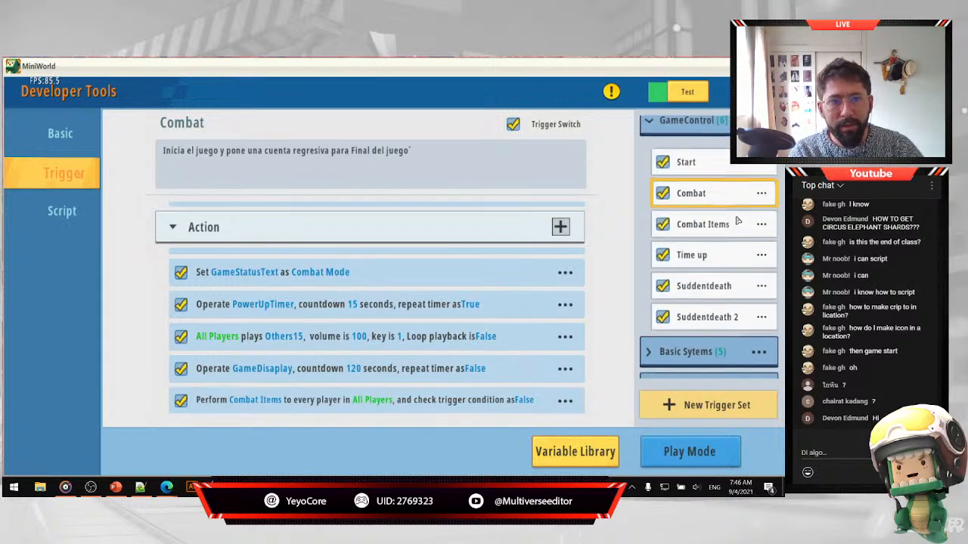
click(761, 229)
click(519, 173)
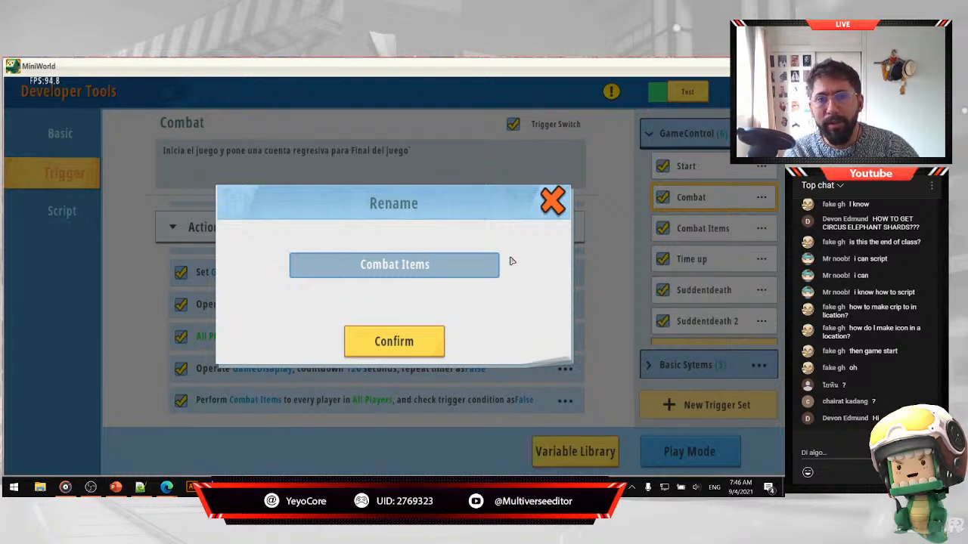
click(549, 205)
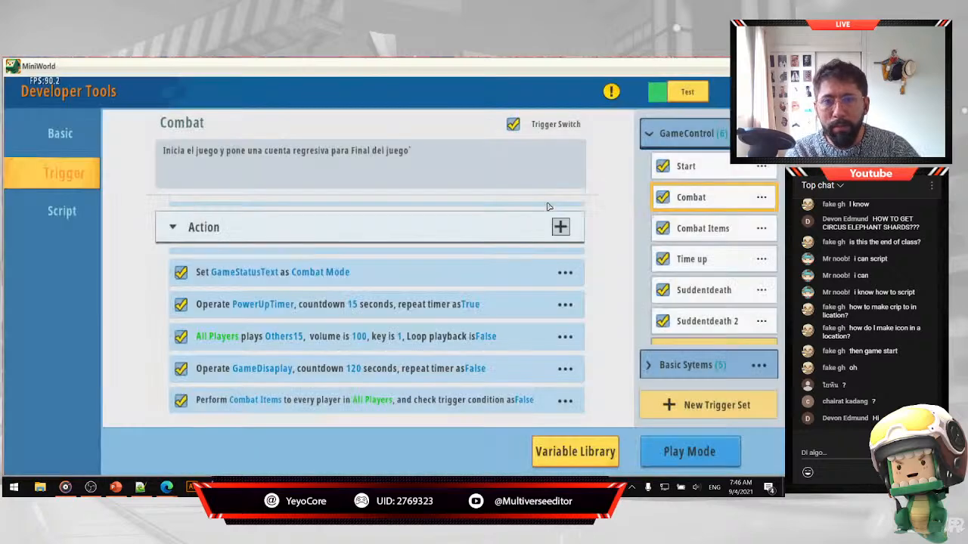
click(719, 204)
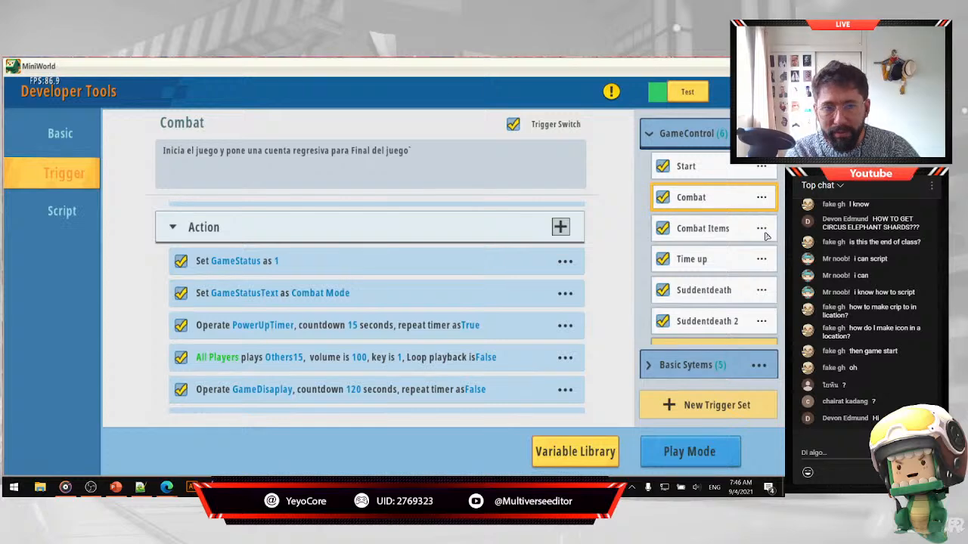
scroll(432, 390, down, 1)
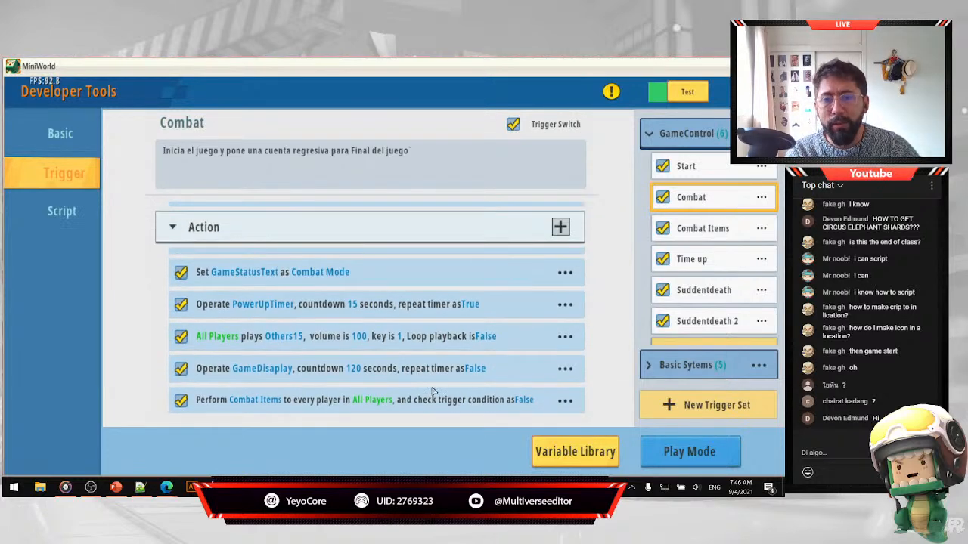
Add a Player Group 'Operate Trigger on Player Set' action to the Combat trigger.
click(560, 228)
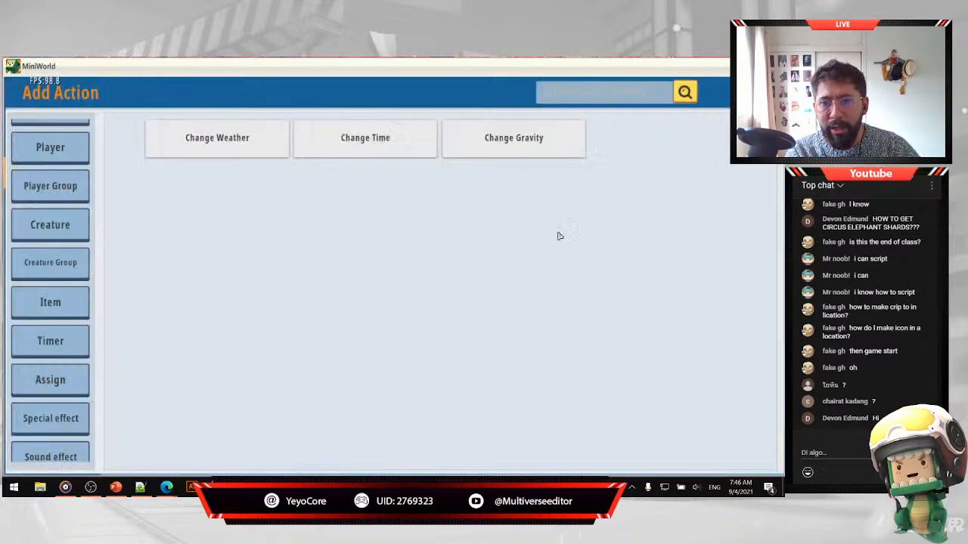
scroll(71, 276, up, 3)
scroll(70, 276, down, 1)
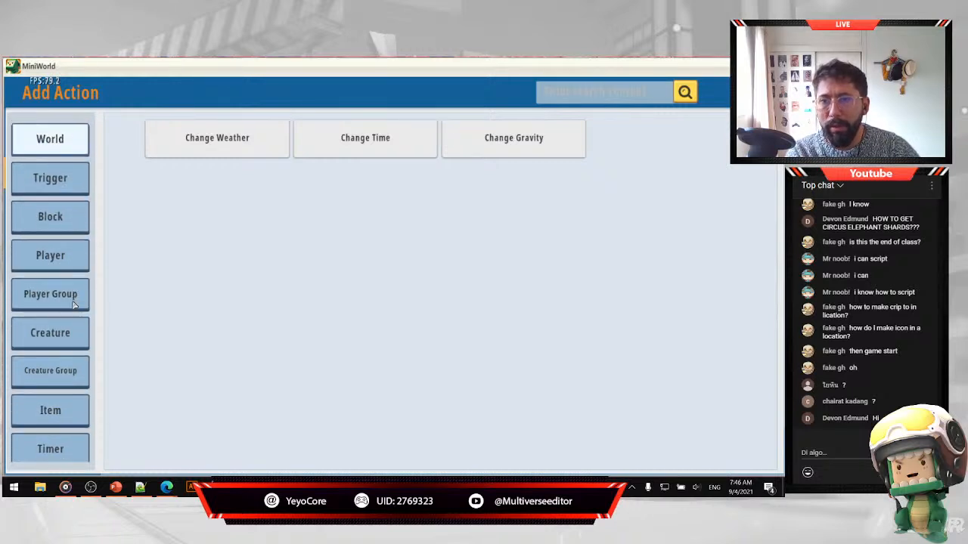
click(74, 303)
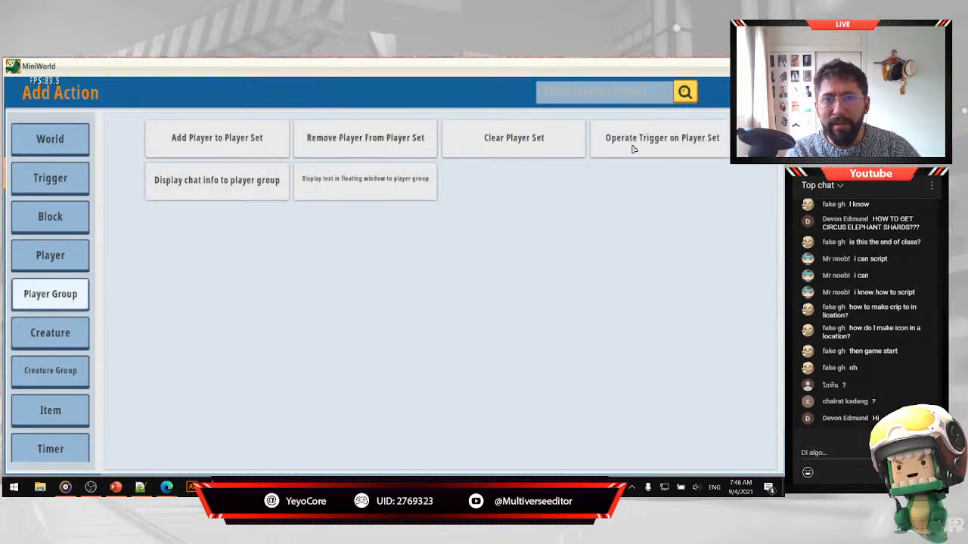
click(662, 138)
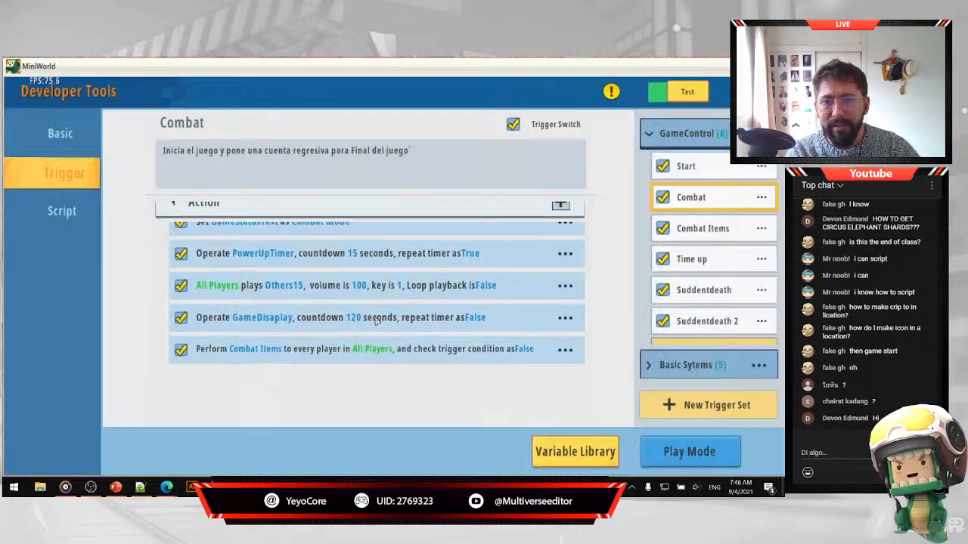
Set the Perform Combat Items action's player set to All Players from the Function Library.
click(296, 401)
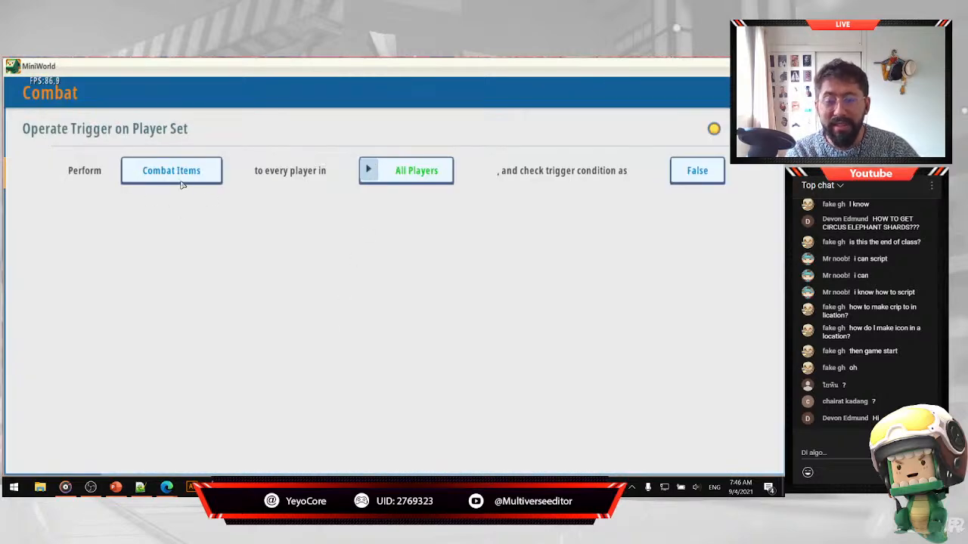
click(378, 173)
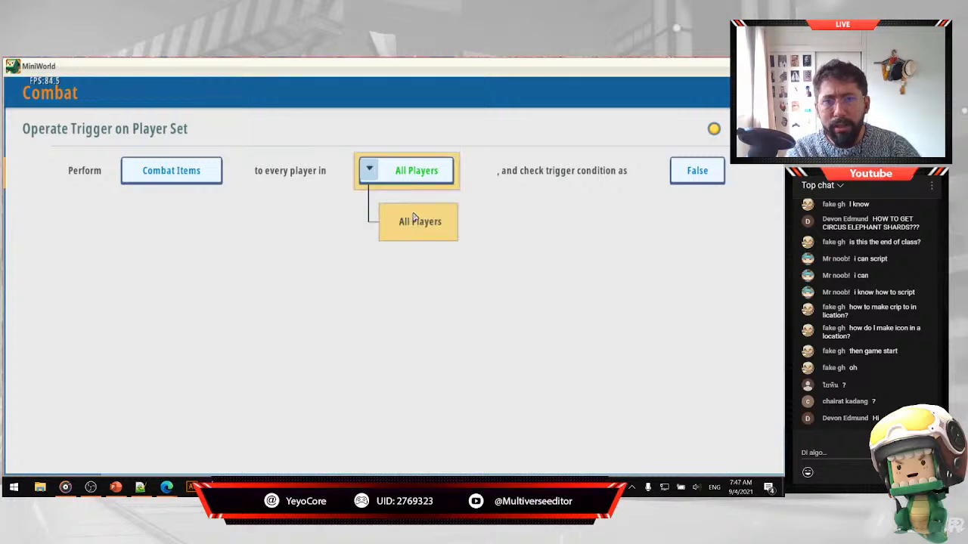
click(423, 172)
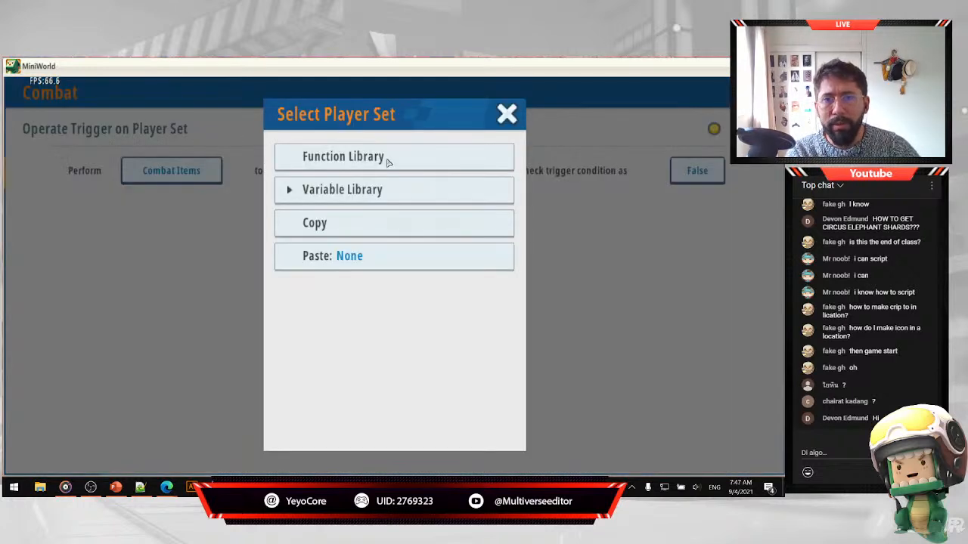
click(389, 157)
click(50, 139)
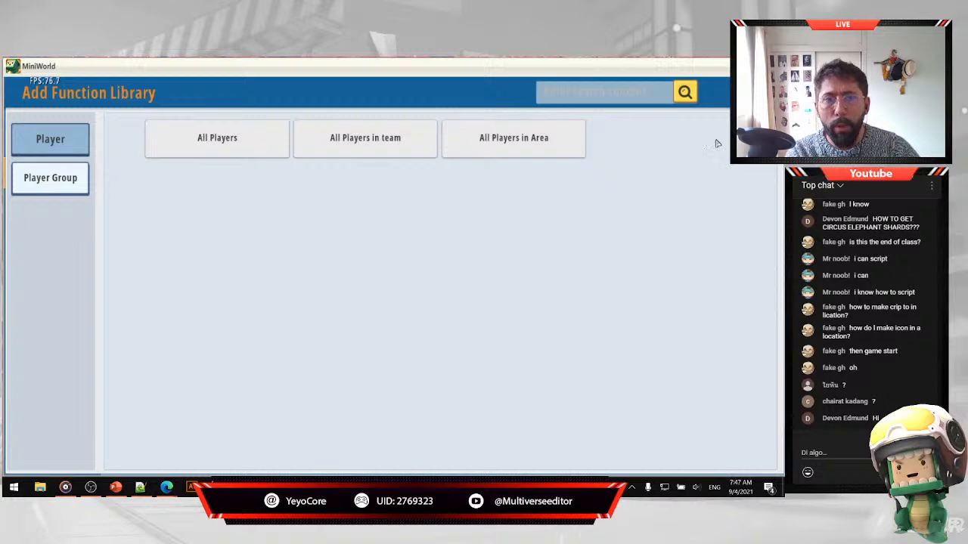
click(757, 93)
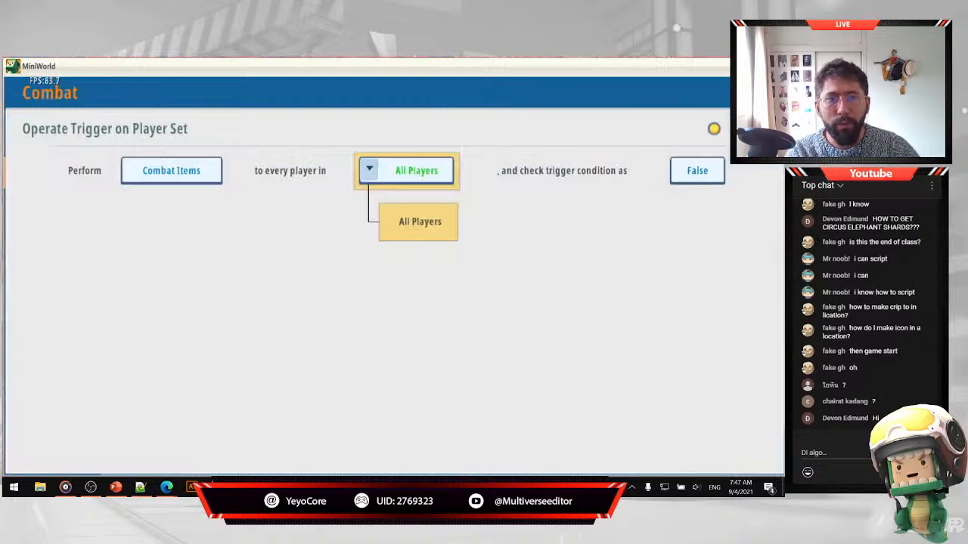
click(758, 93)
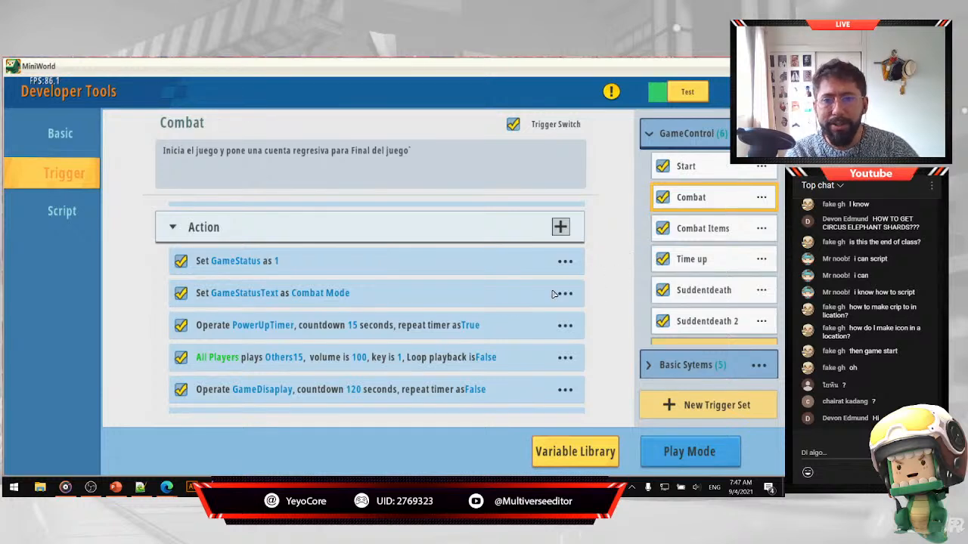
scroll(553, 293, down, 1)
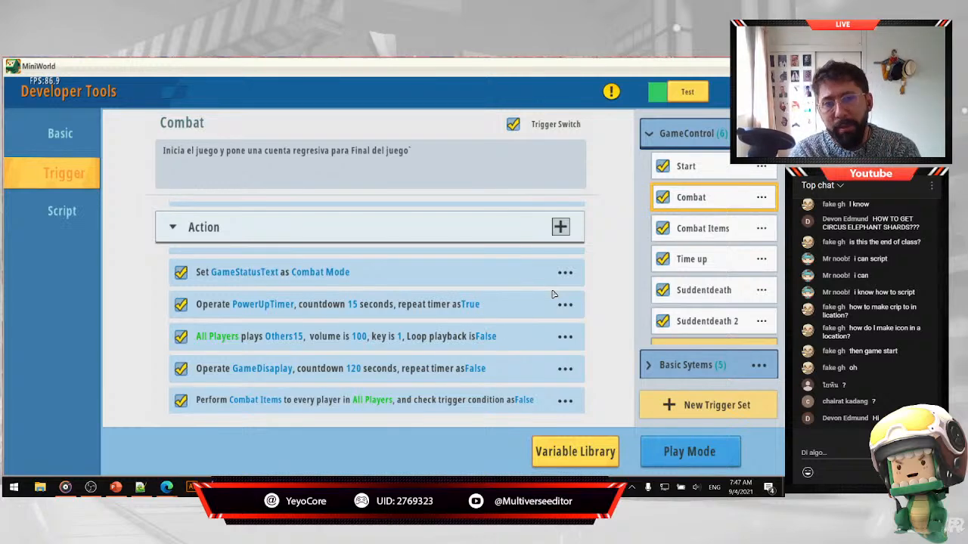
Select the Combat Items trigger to show its actions.
click(733, 234)
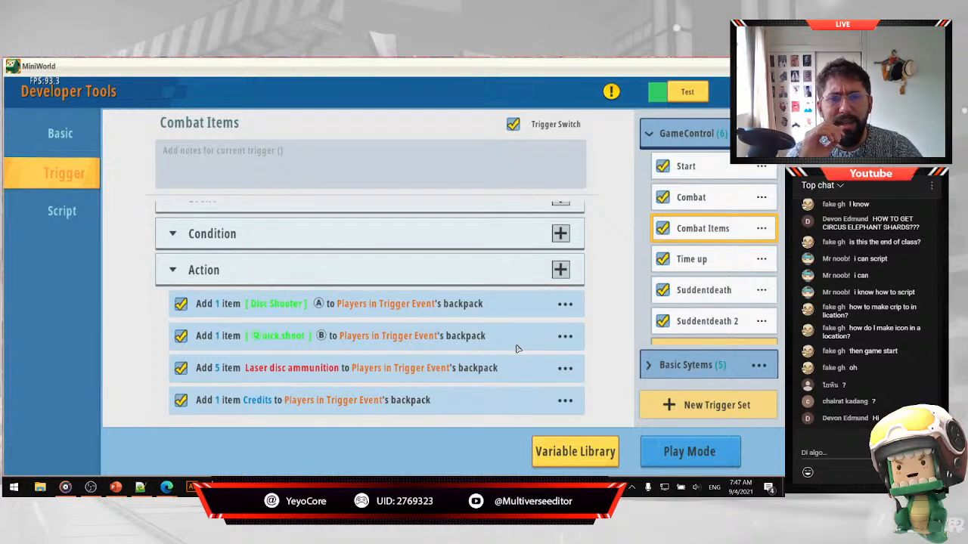
scroll(517, 349, up, 1)
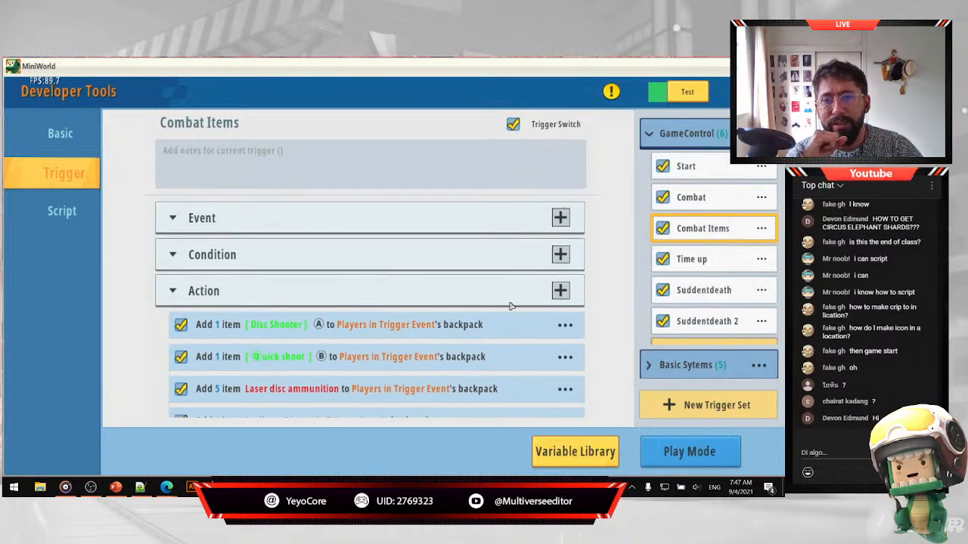
scroll(546, 323, down, 1)
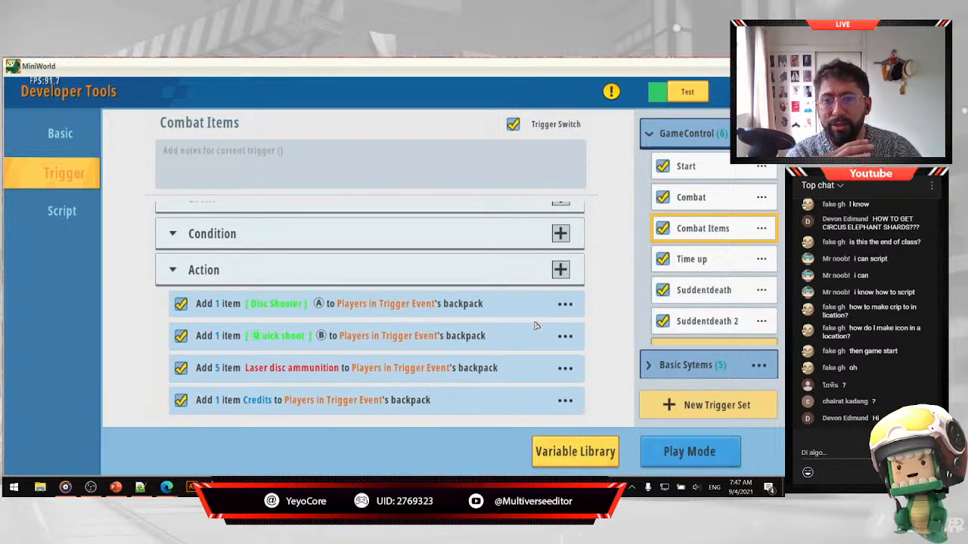
Browse the Player actions without adding one, then open the Add 1 Disc Shooter action.
click(559, 271)
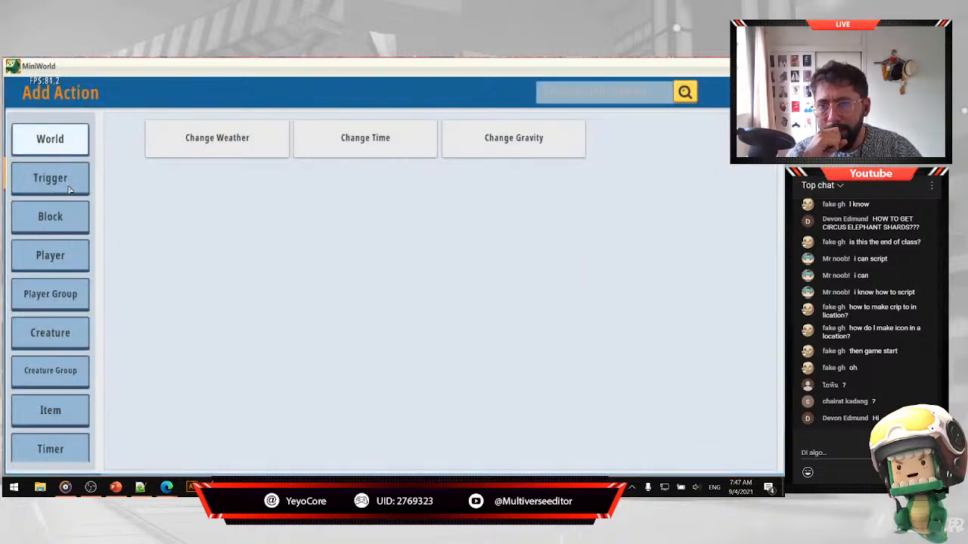
click(64, 261)
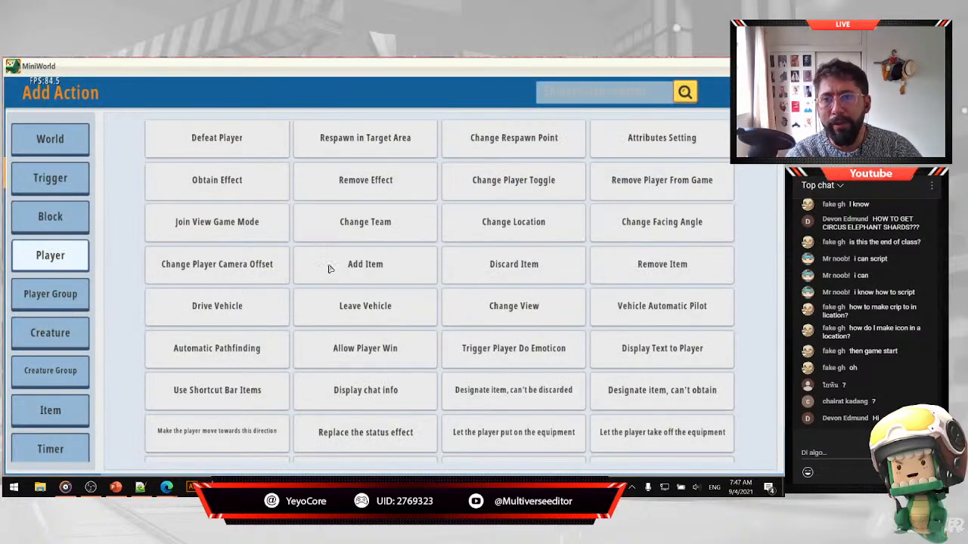
scroll(505, 242, down, 1)
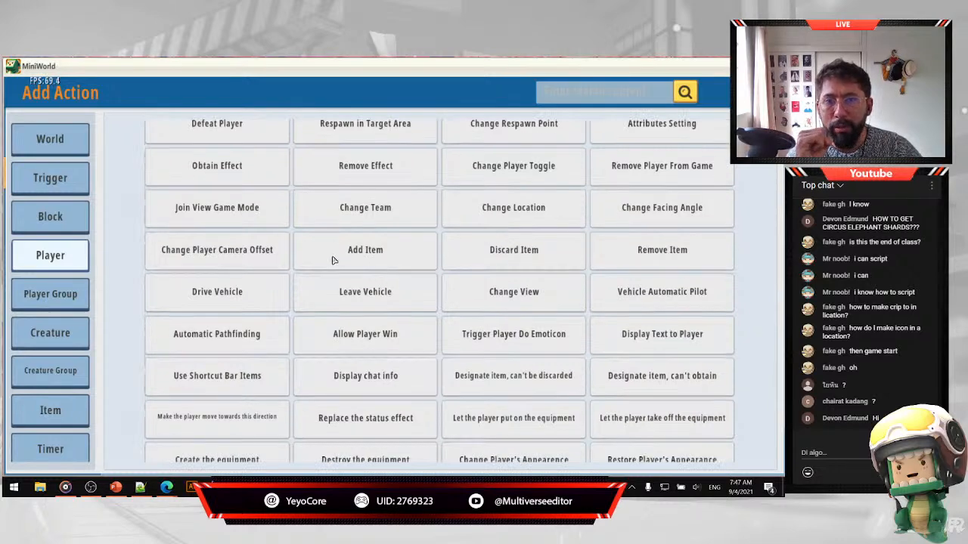
click(763, 93)
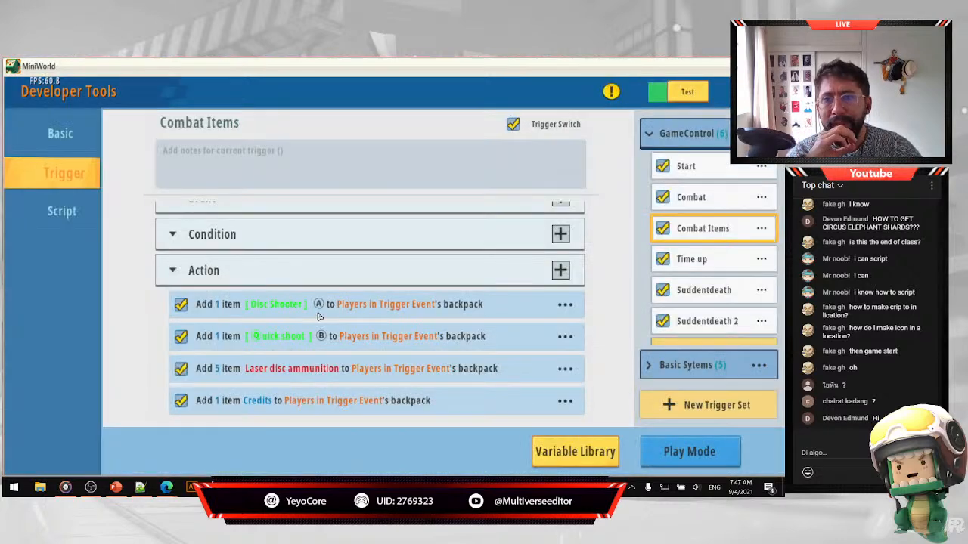
click(316, 312)
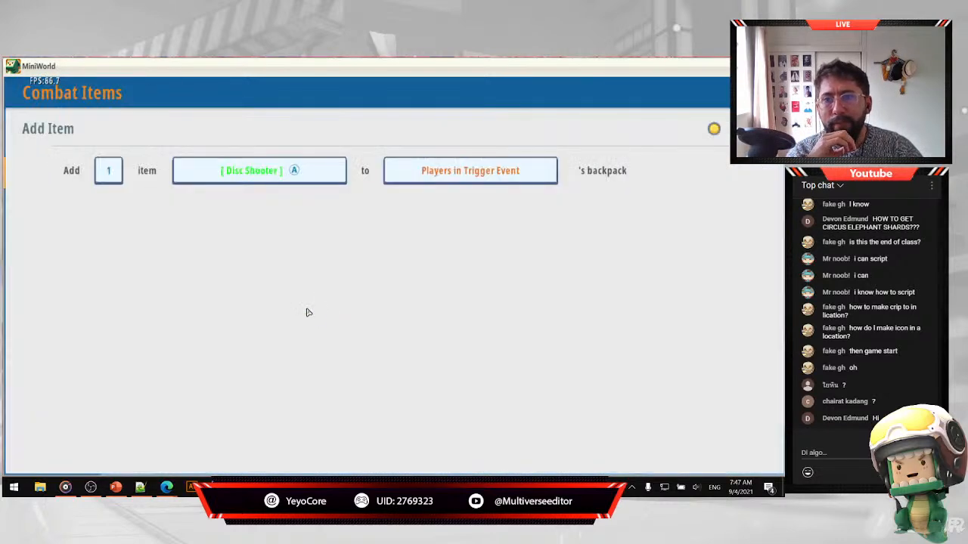
Choose Disc Shooter from the Props Library's Custom items as the action's item.
click(252, 173)
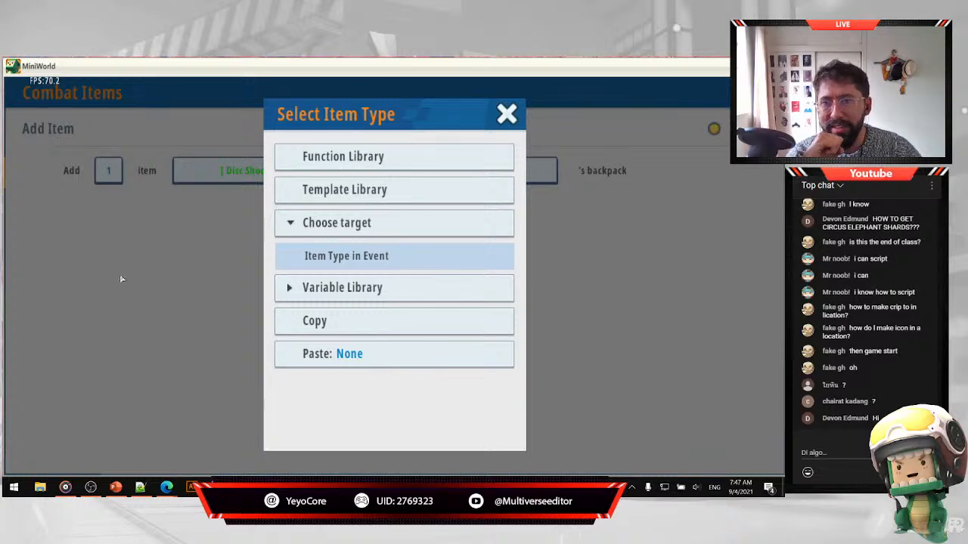
click(298, 194)
scroll(154, 348, down, 2)
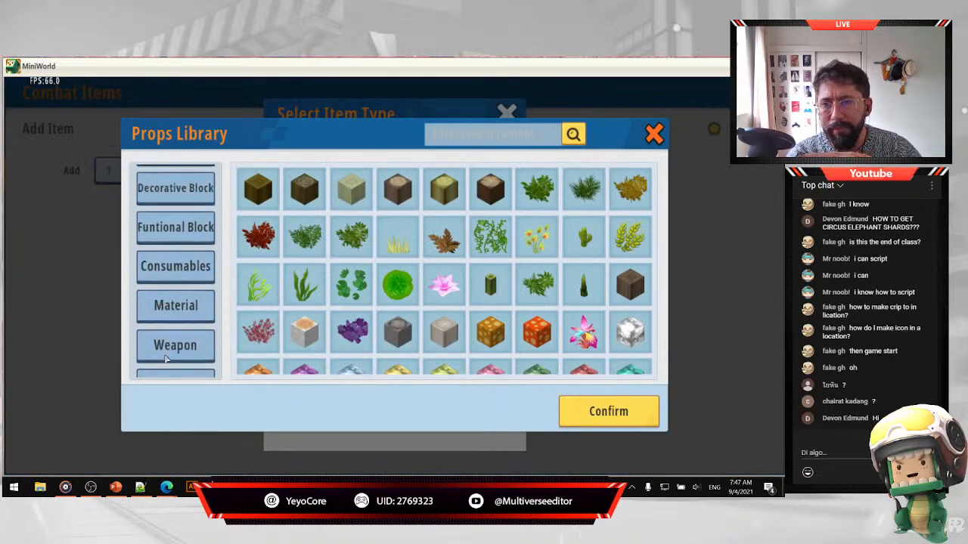
scroll(166, 358, down, 5)
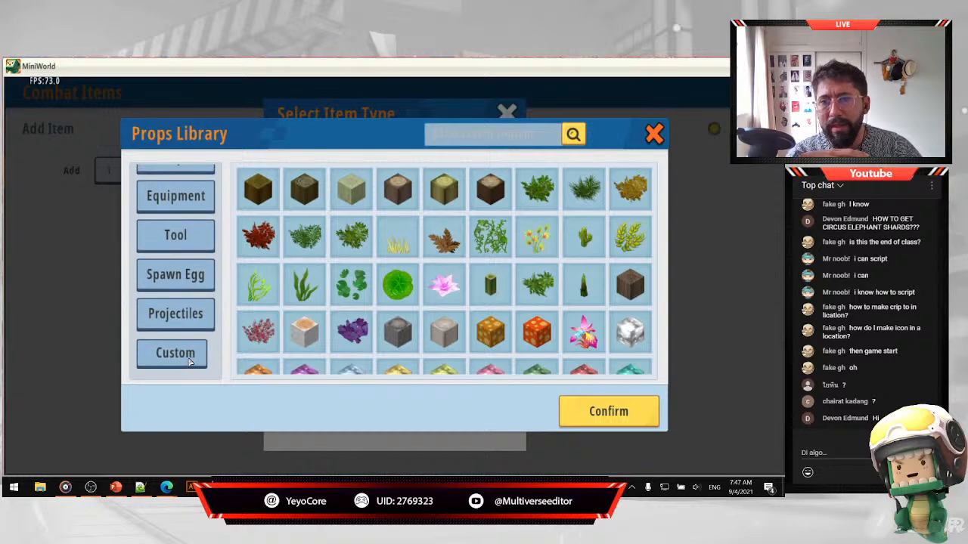
click(191, 362)
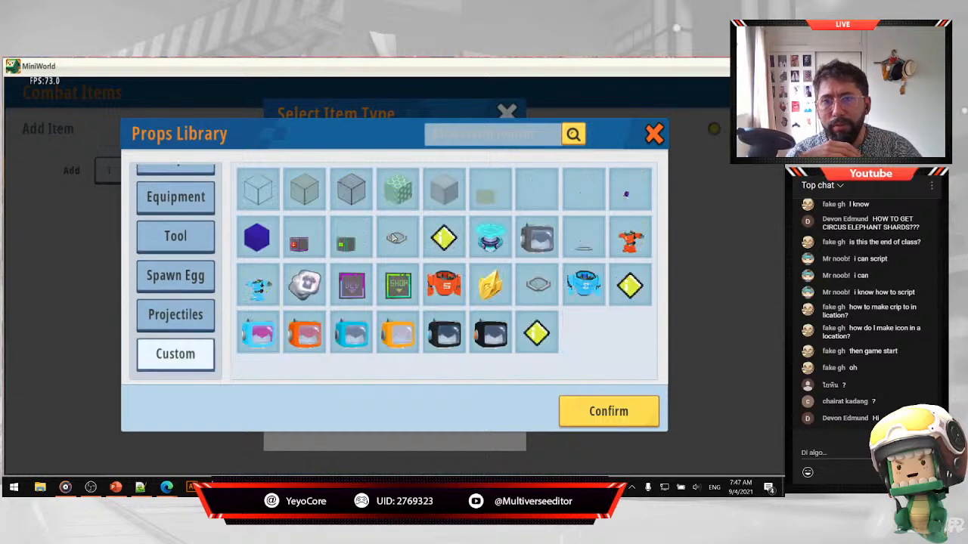
click(508, 250)
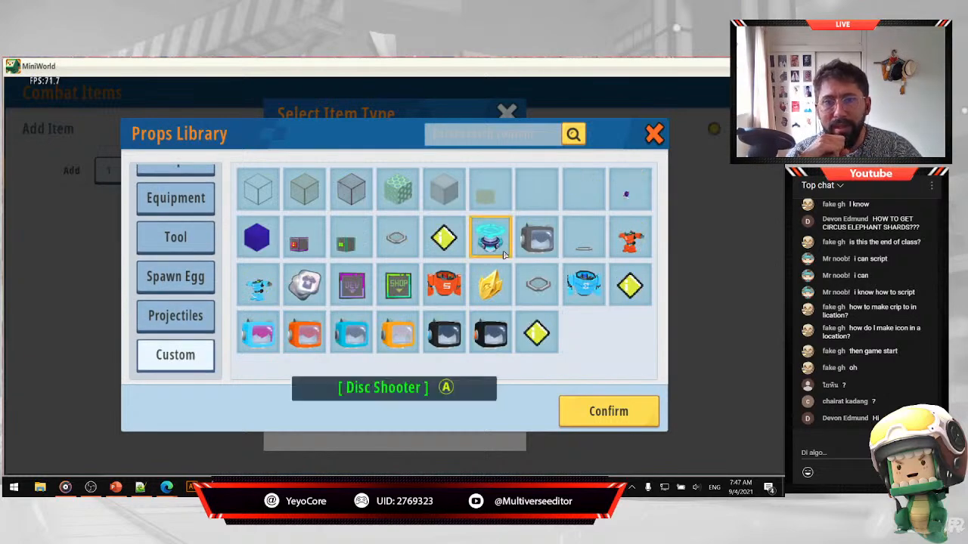
click(655, 134)
click(507, 113)
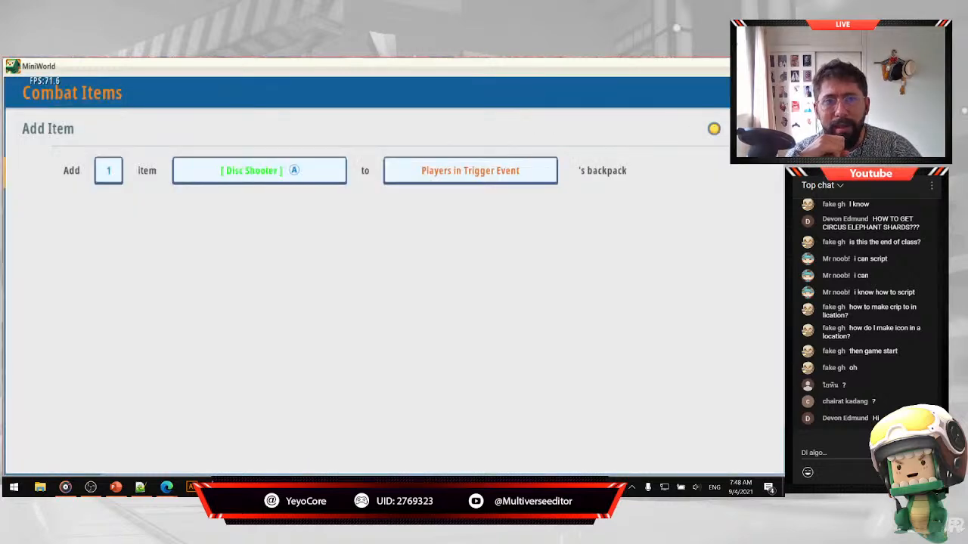
click(764, 93)
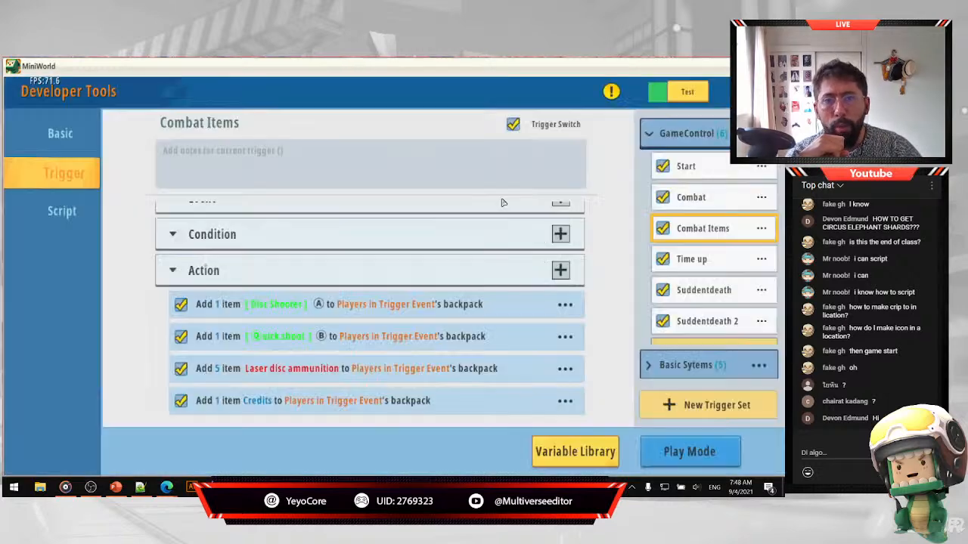
Check the Disc Shooter and Quick shoot actions, then open the 5 Laser disc ammunition action.
click(564, 305)
click(645, 300)
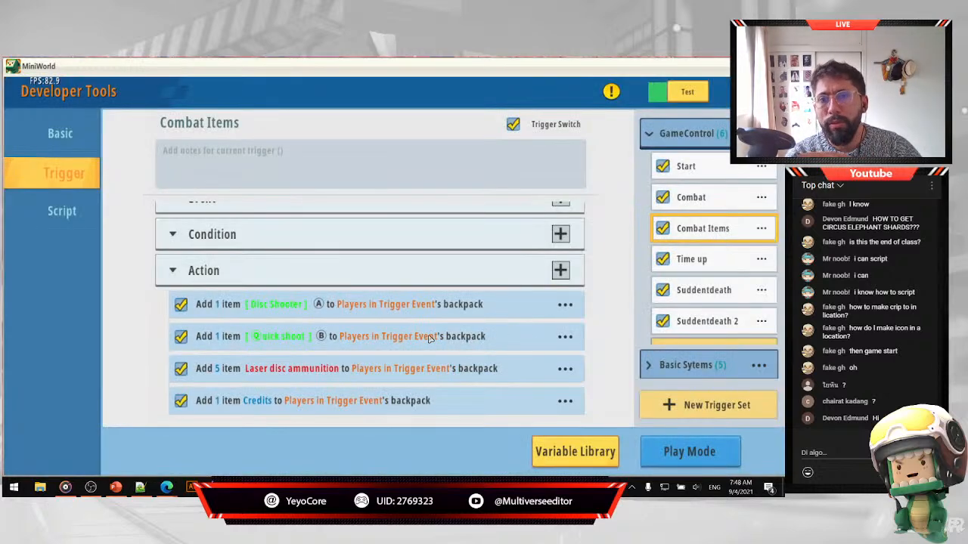
click(516, 341)
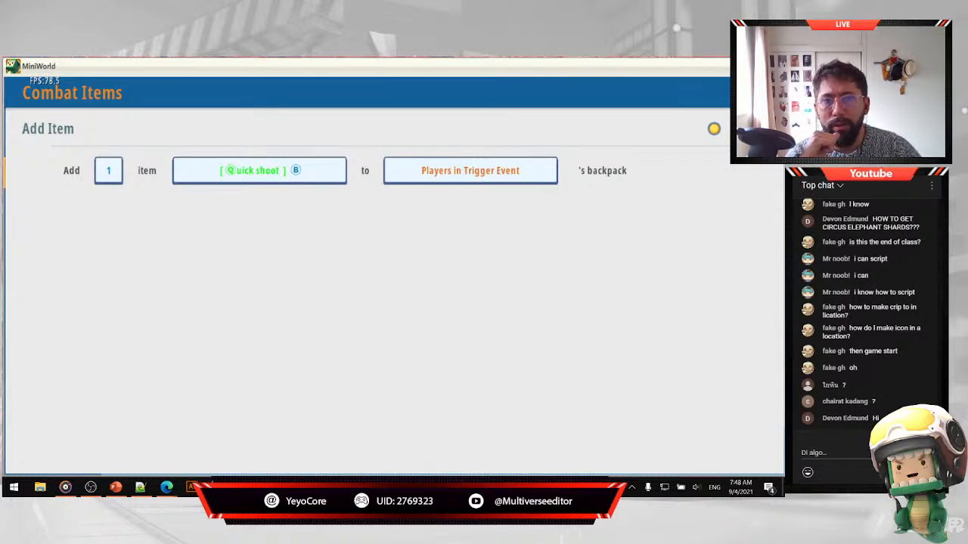
click(765, 92)
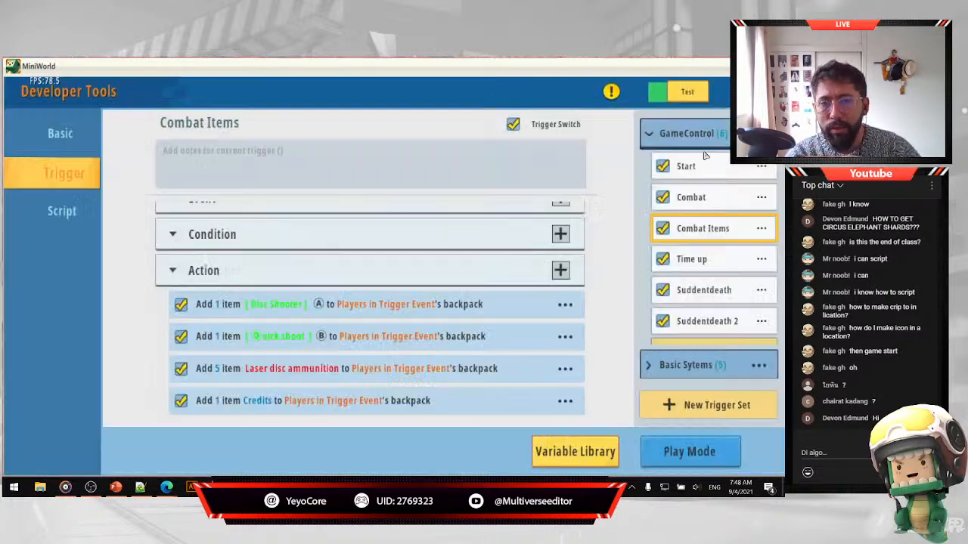
click(497, 370)
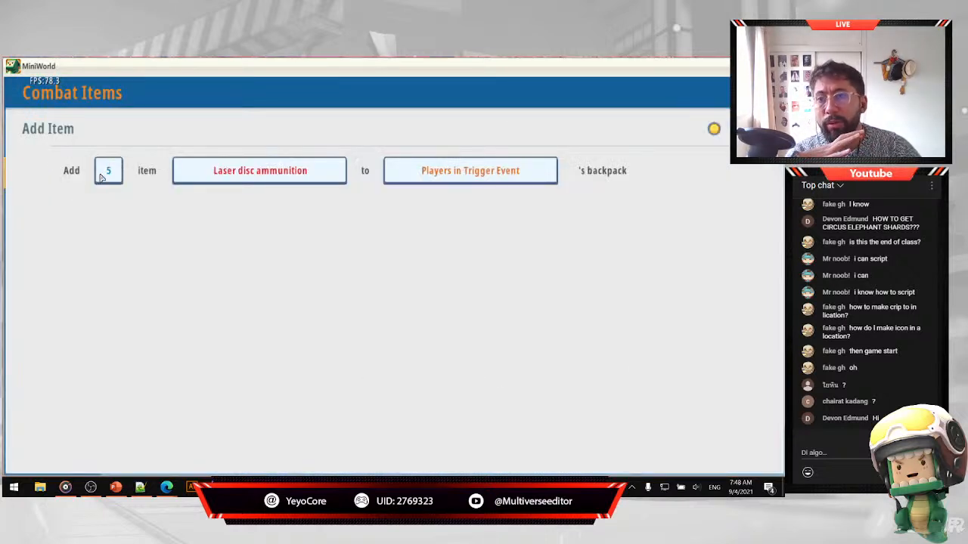
Browse the Item and Player categories of the function library for the given item.
click(261, 183)
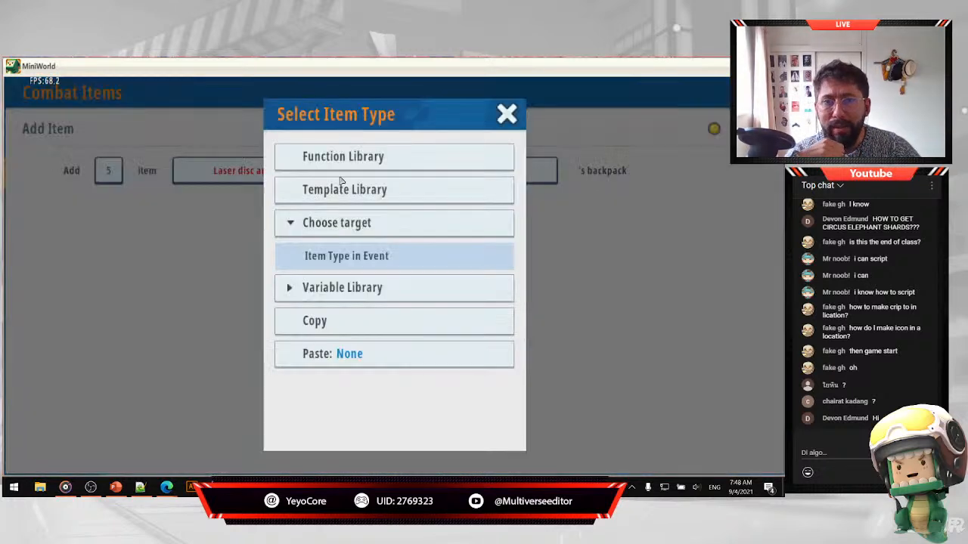
click(355, 167)
click(67, 186)
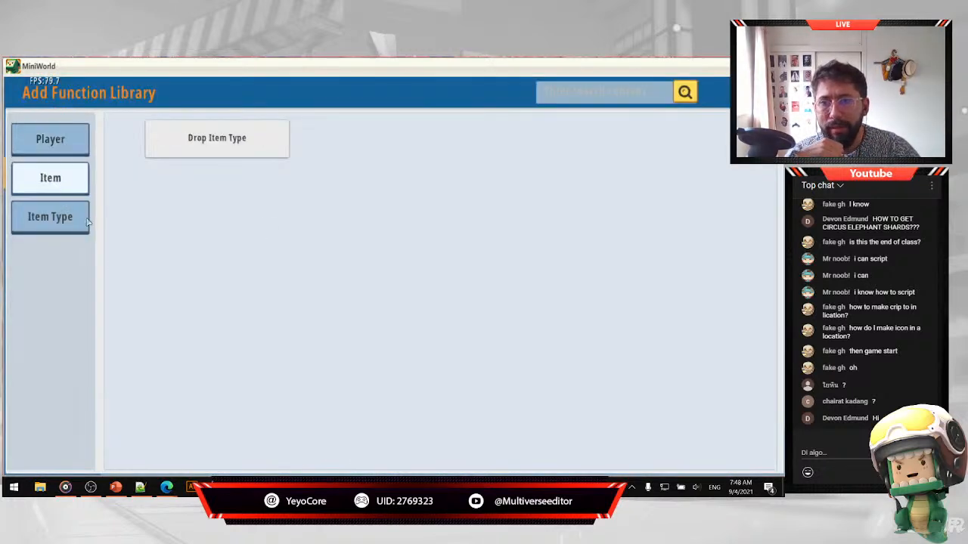
click(68, 148)
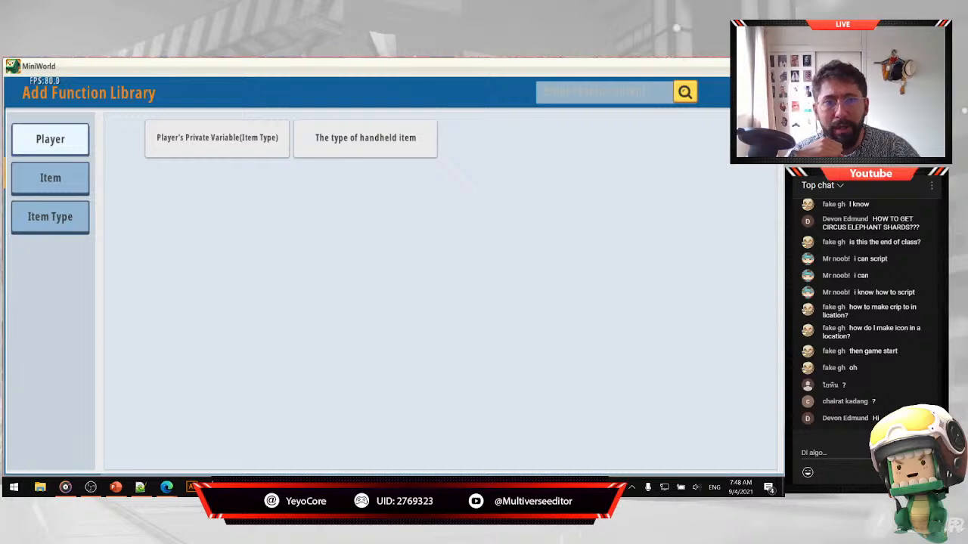
key(Escape)
Browse the Custom and Projectiles props, then close everything with the item unchanged.
click(323, 175)
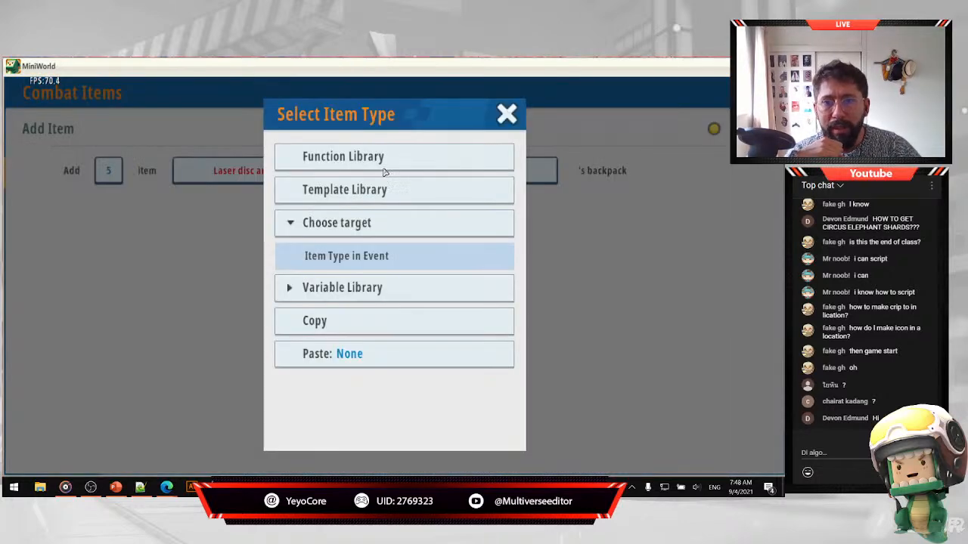
click(353, 190)
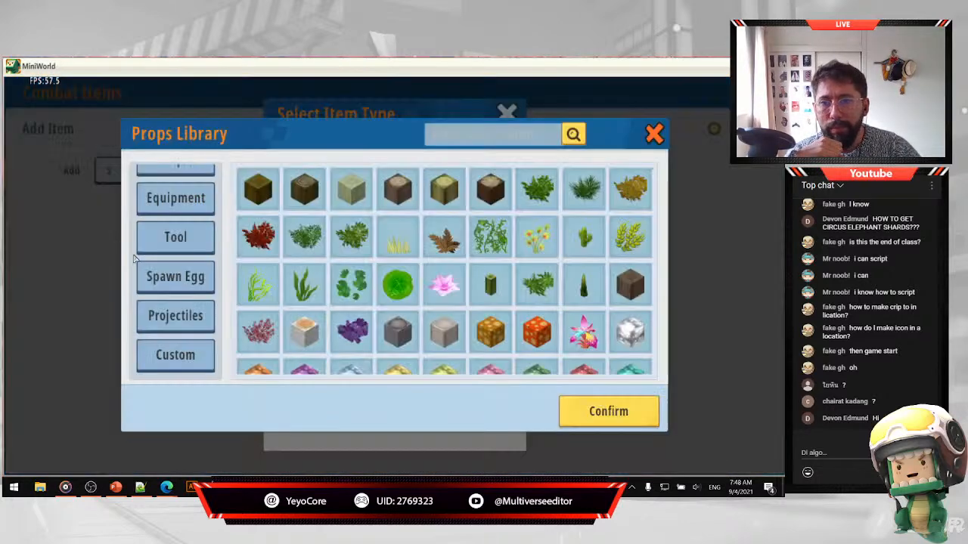
click(166, 354)
click(176, 317)
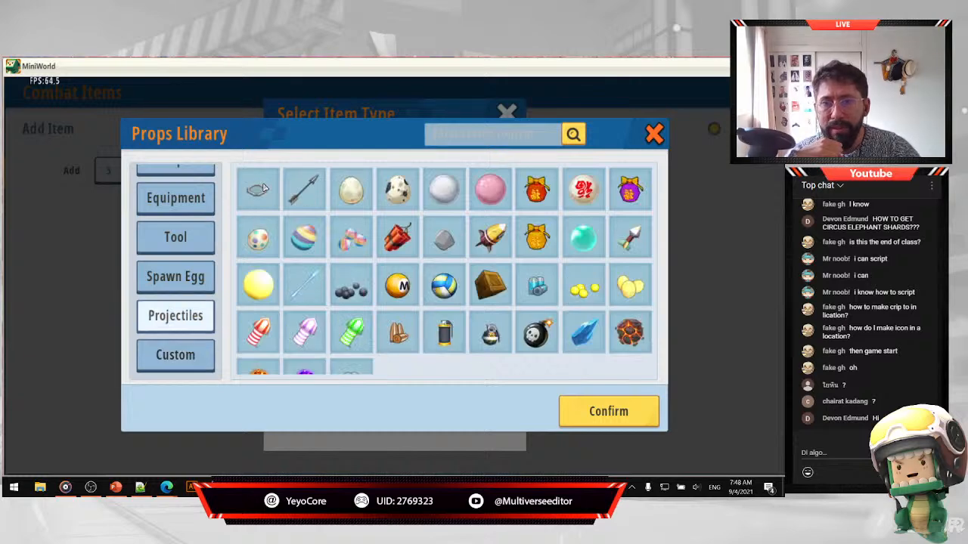
click(653, 135)
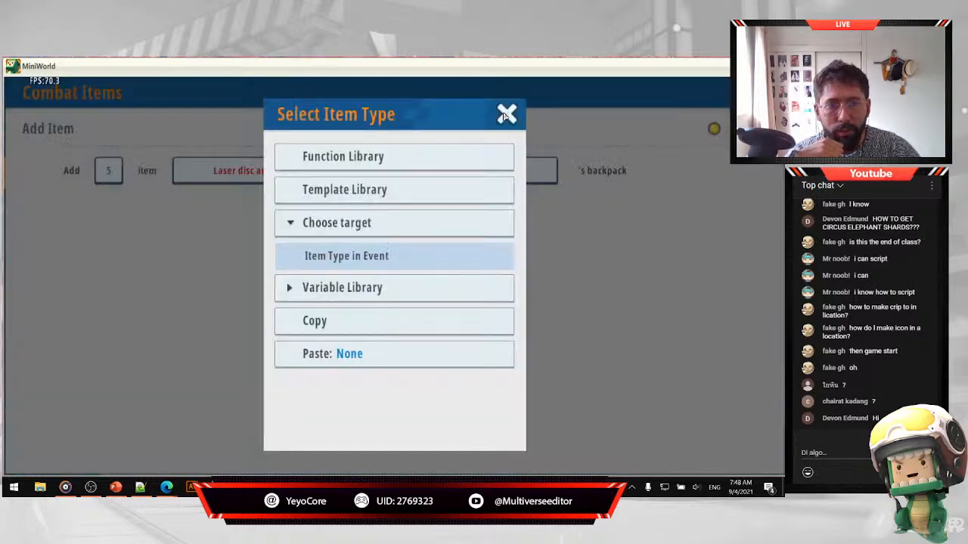
click(505, 115)
click(766, 92)
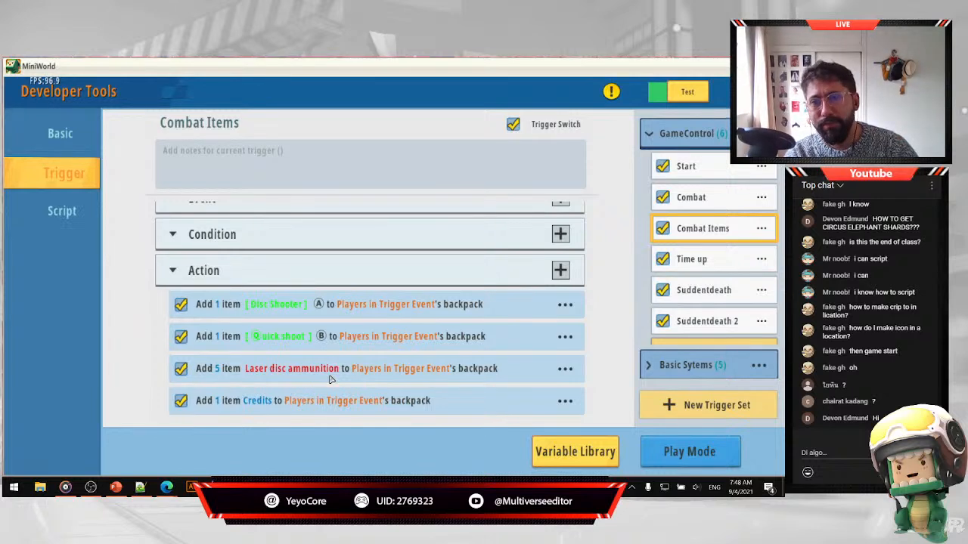
Glance at the Credits action, then view the Time up trigger in the GameControl list.
click(300, 408)
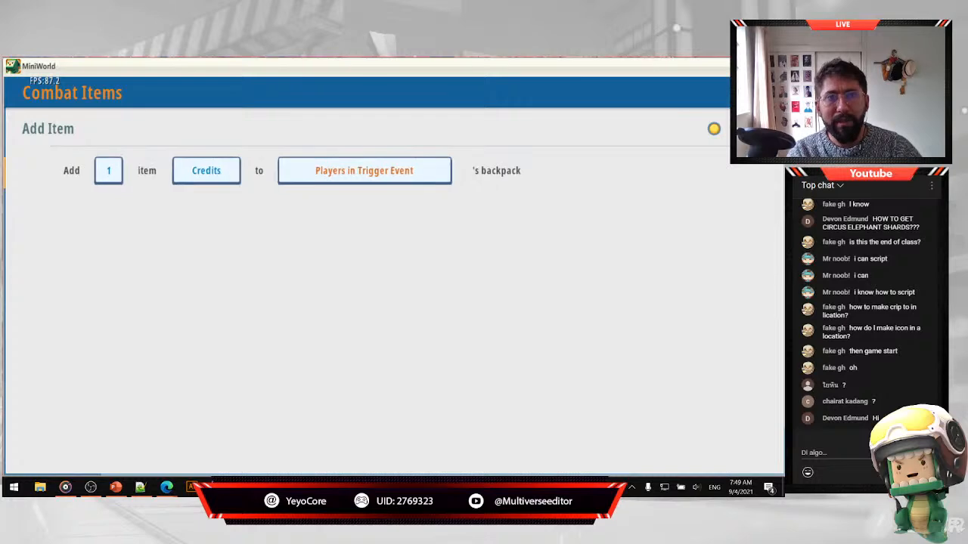
click(762, 92)
scroll(395, 394, down, 1)
scroll(393, 394, up, 1)
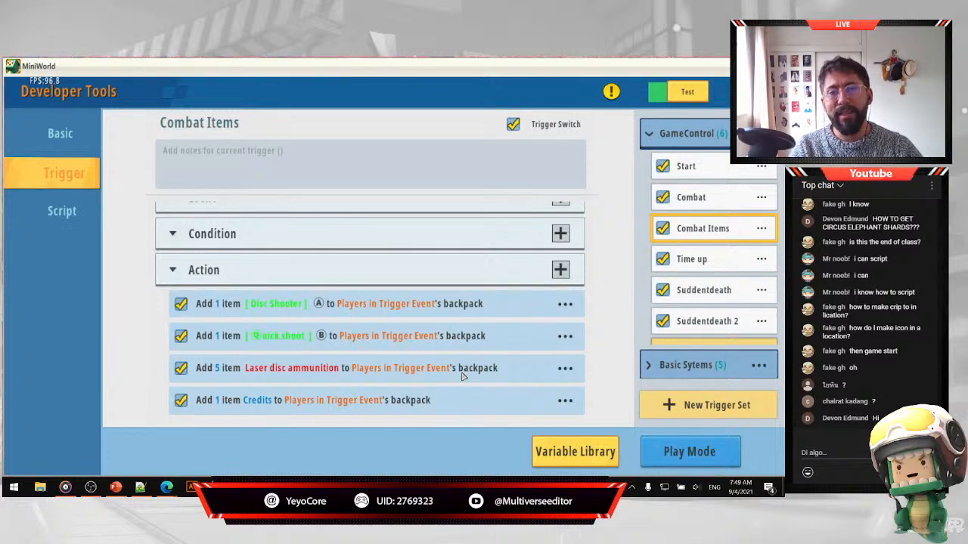
click(706, 263)
Review the Suddentdeath, Suddentdeath 2, Time up and Combat triggers.
click(704, 290)
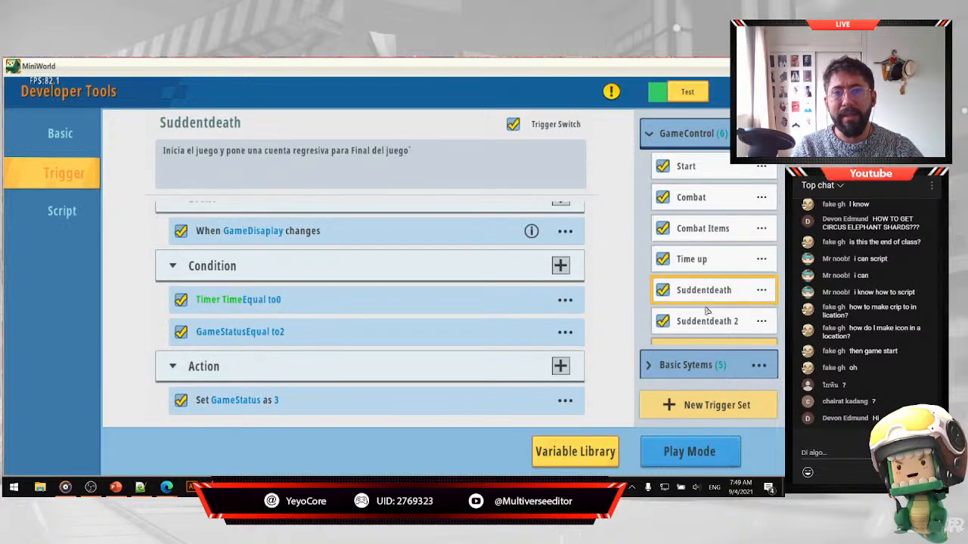
click(706, 319)
click(712, 264)
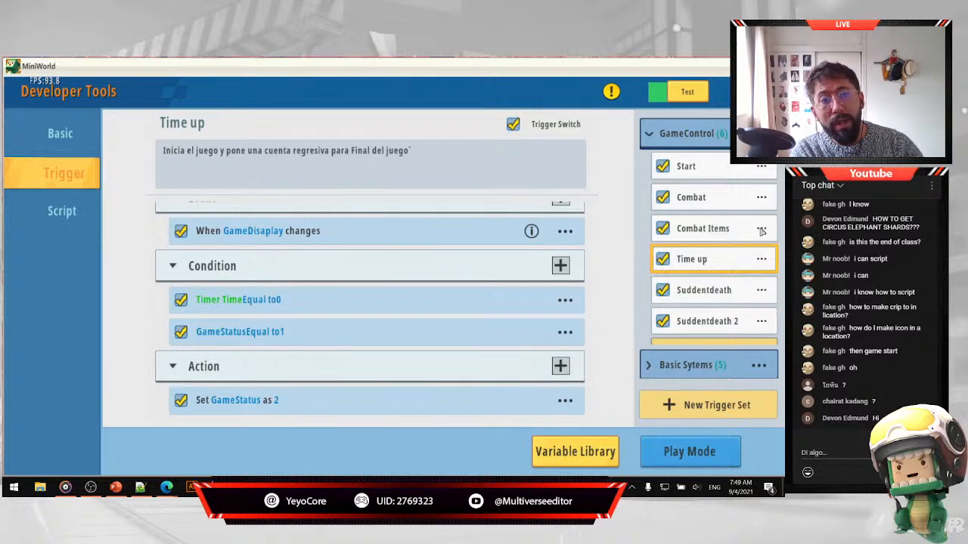
click(725, 198)
click(761, 197)
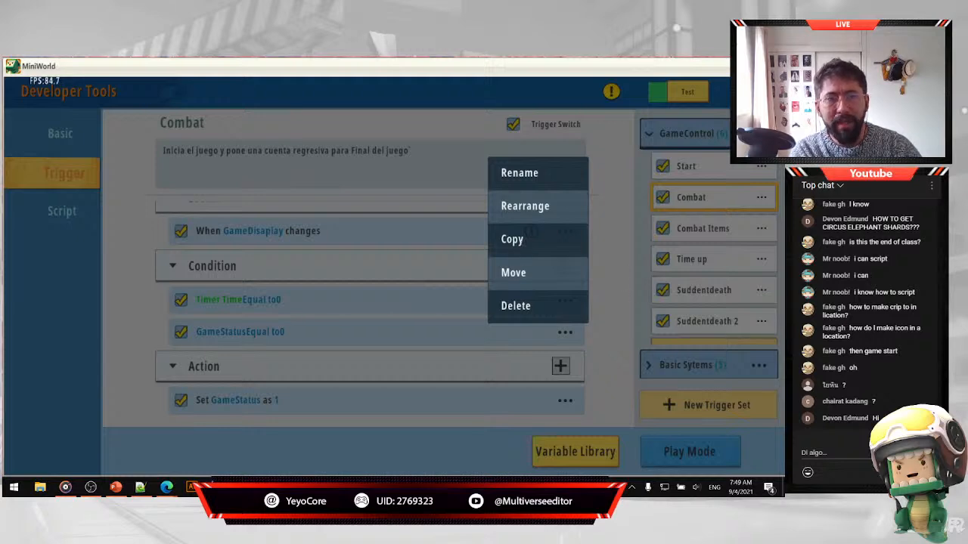
click(735, 235)
Confirm the Time up trigger's name unchanged and exit Developer Tools to the map.
click(762, 258)
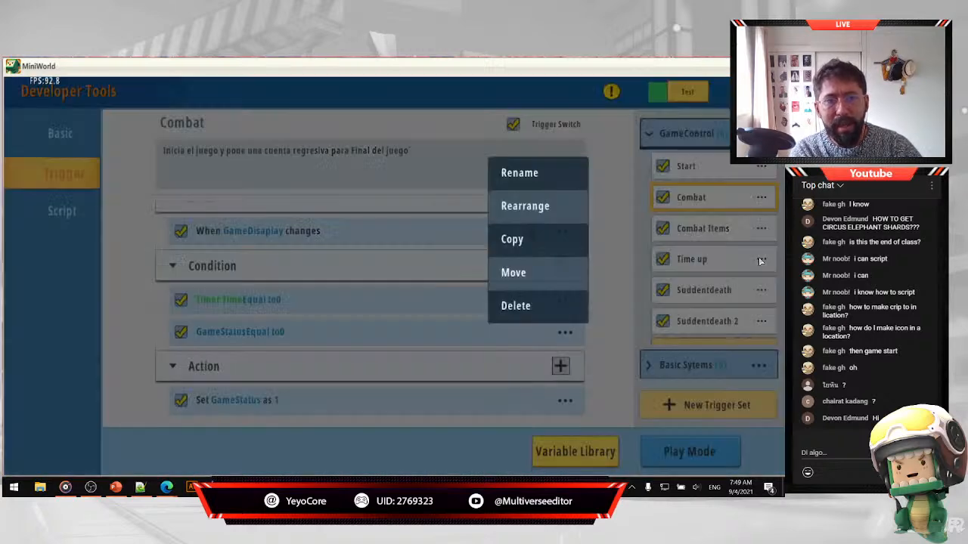
click(555, 183)
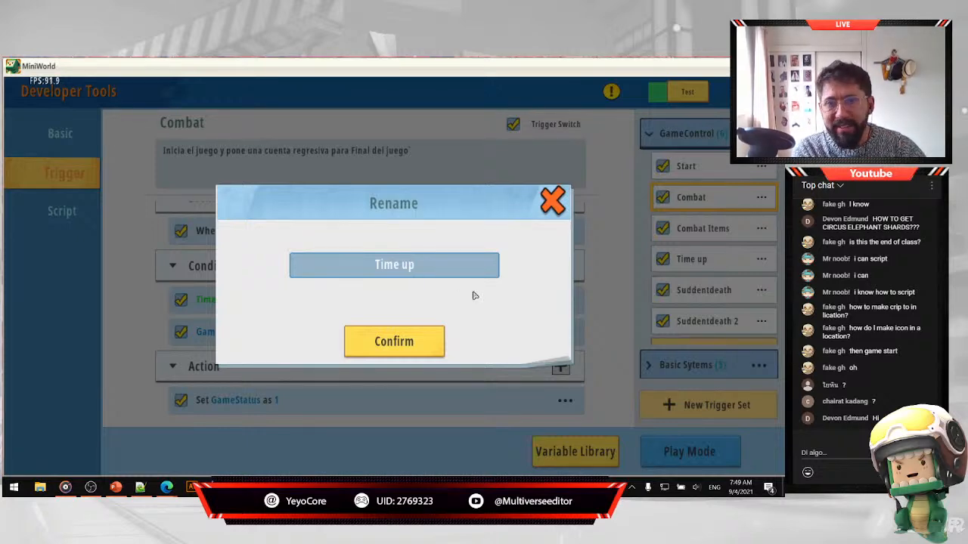
click(405, 359)
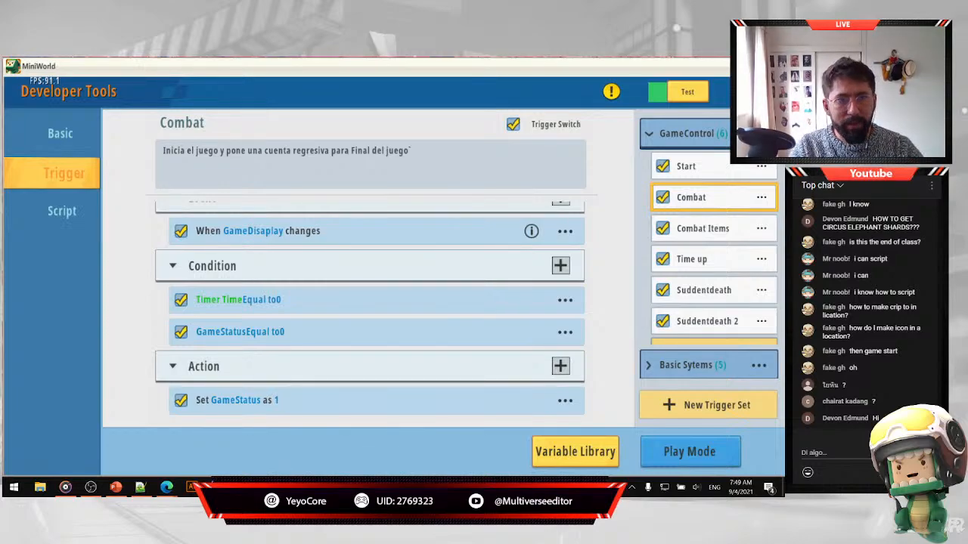
key(Escape)
Move through the arena, breaking a block, to look over its orange walls and towers.
key(w)
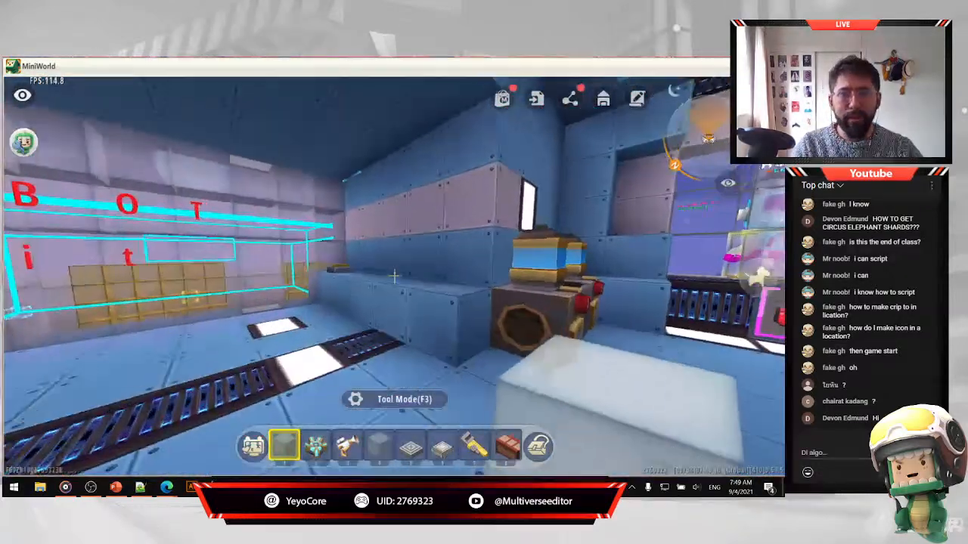
key(w)
click(394, 277)
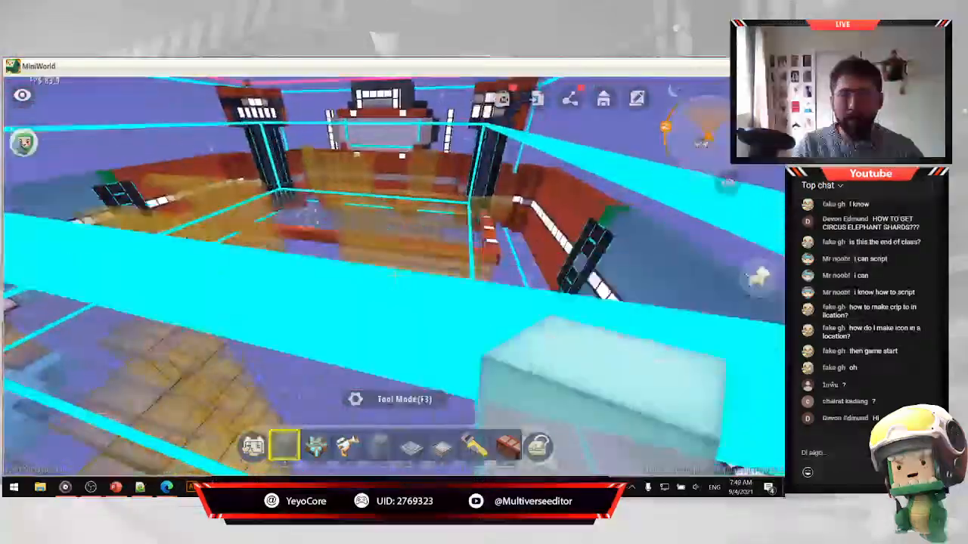
key(w)
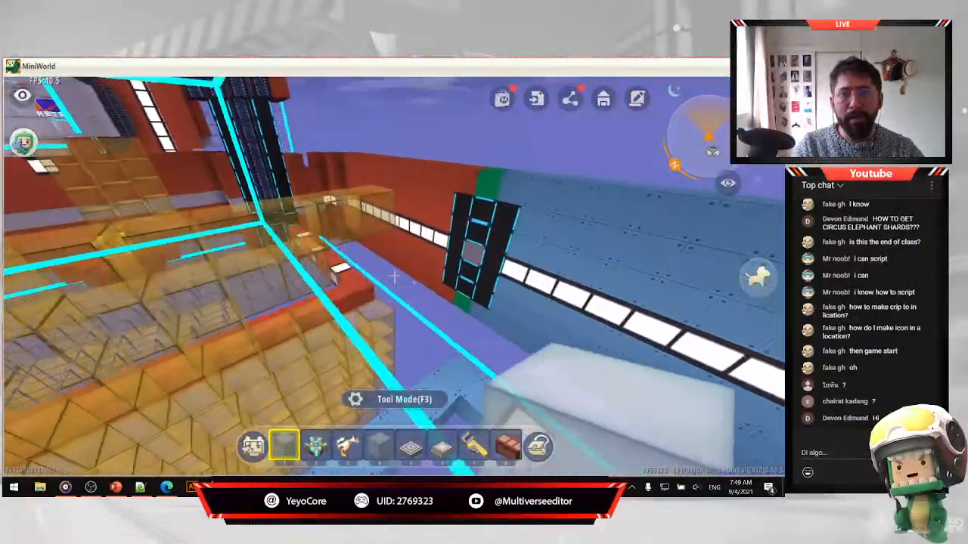
key(d)
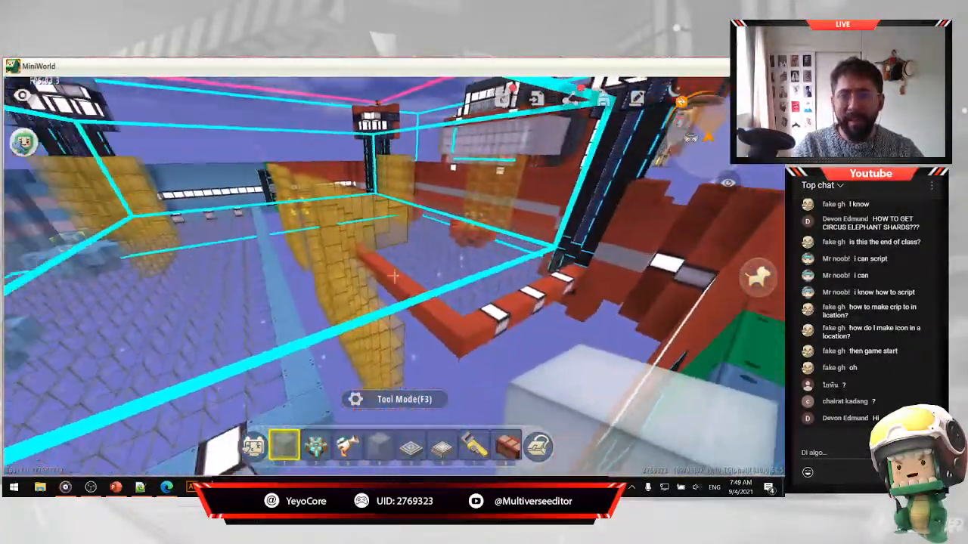
key(w)
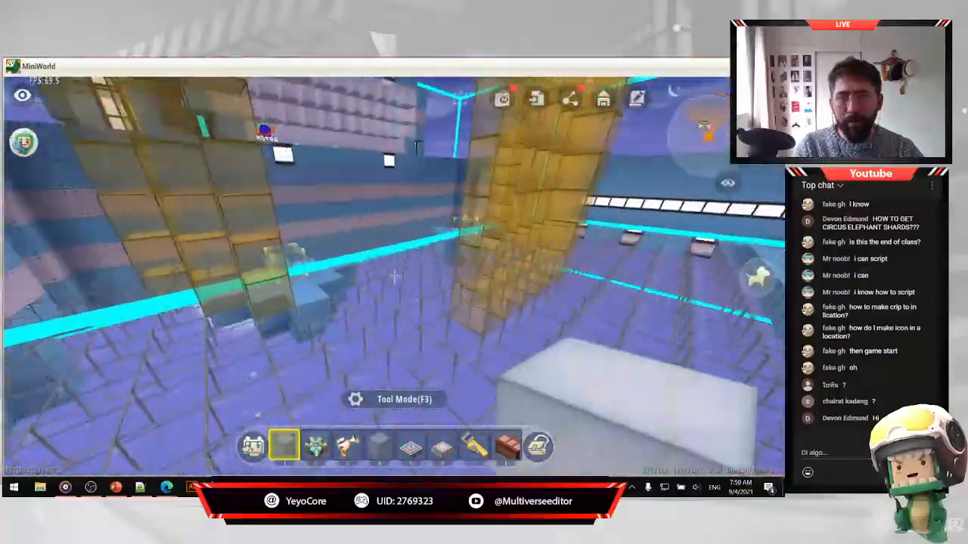
key(s)
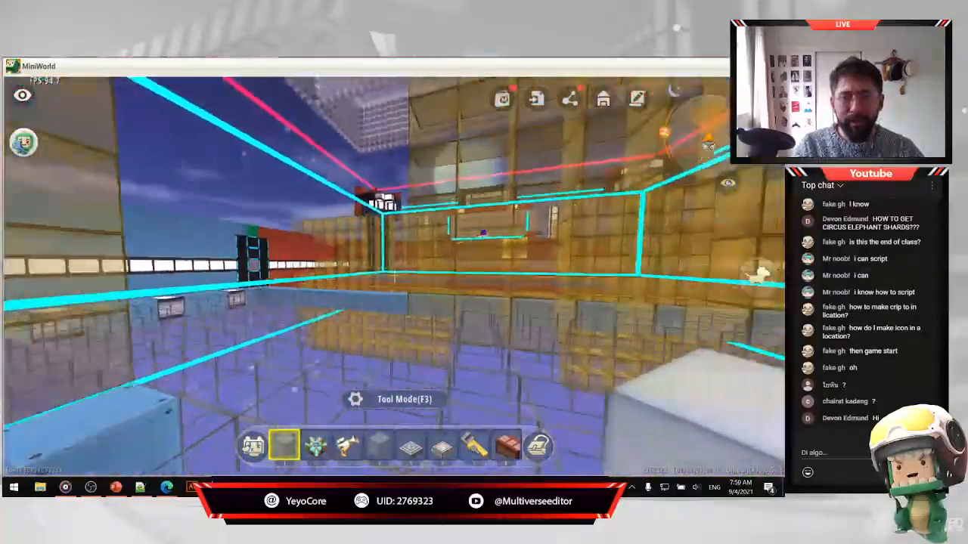
key(d)
key(w)
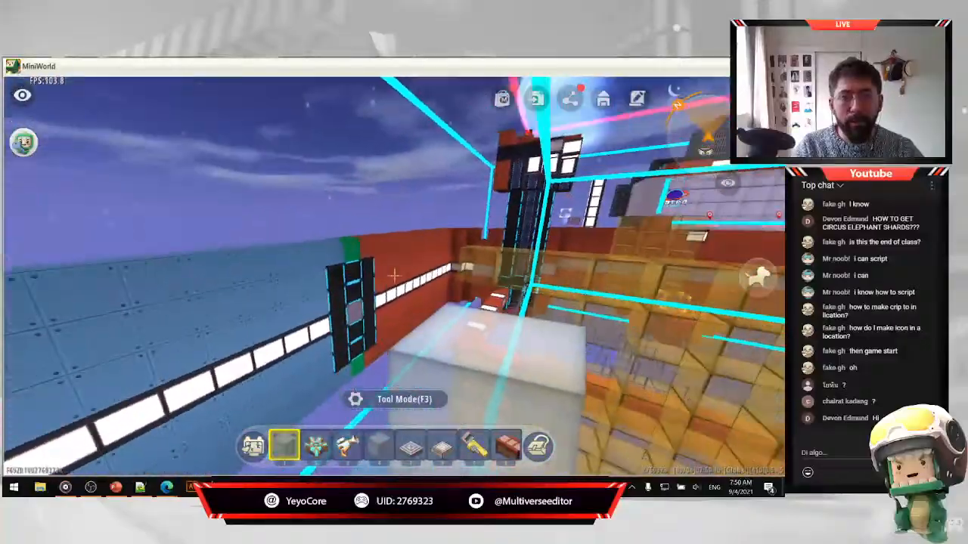
key(a)
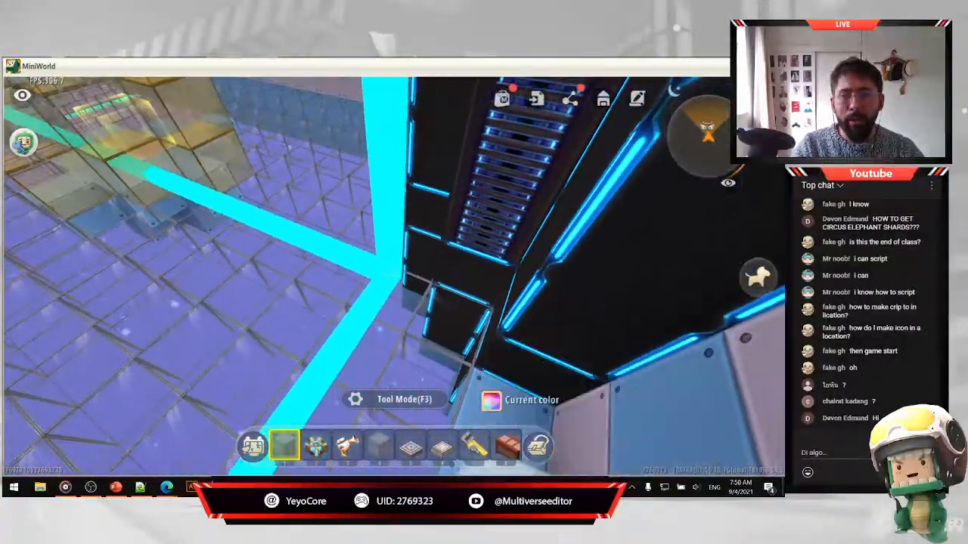
Equip the region tool from hotbar slot 4 and fly up near the cyan boundary corner.
key(4)
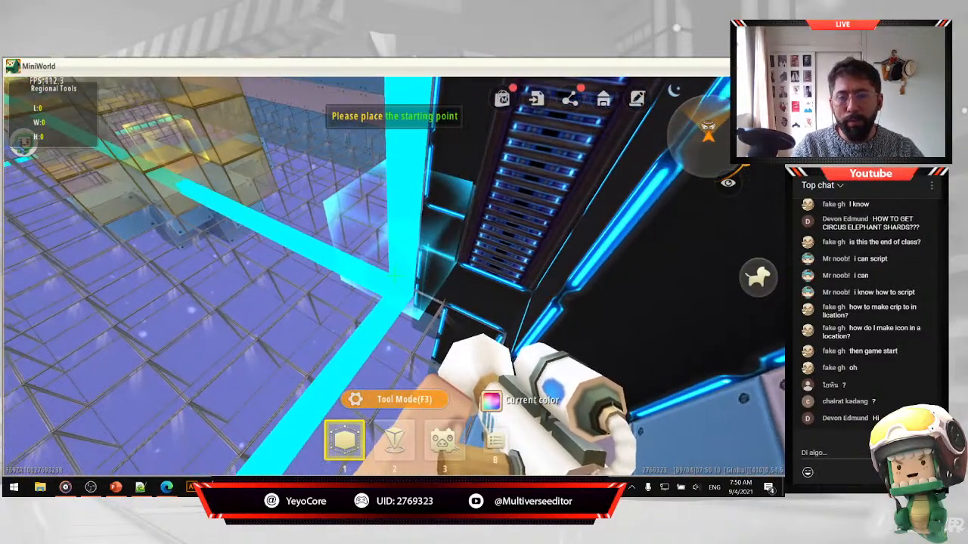
key(w)
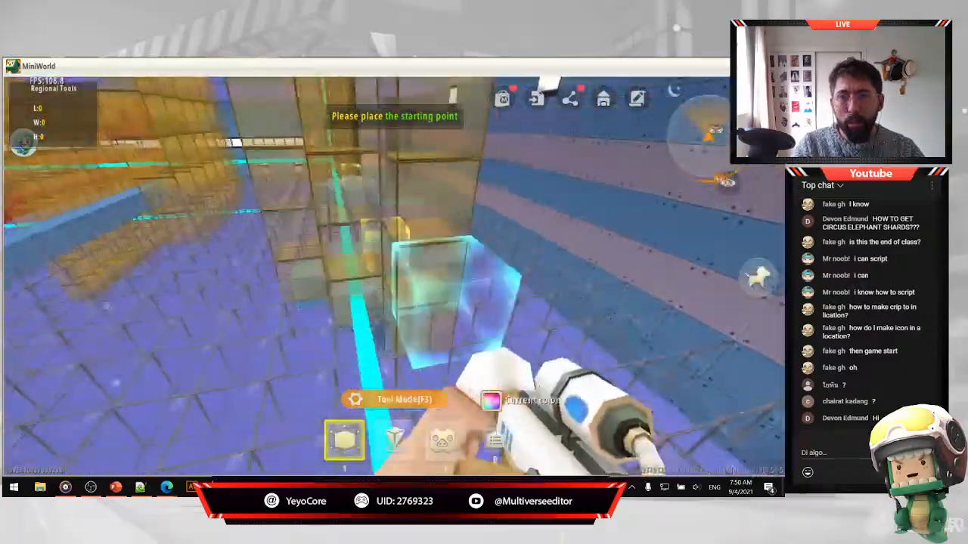
key(d)
key(a)
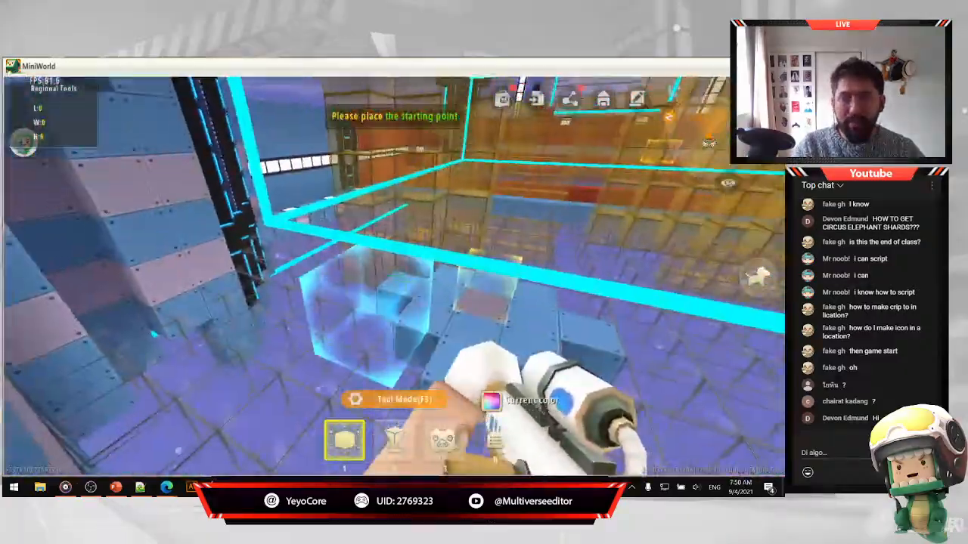
key(w)
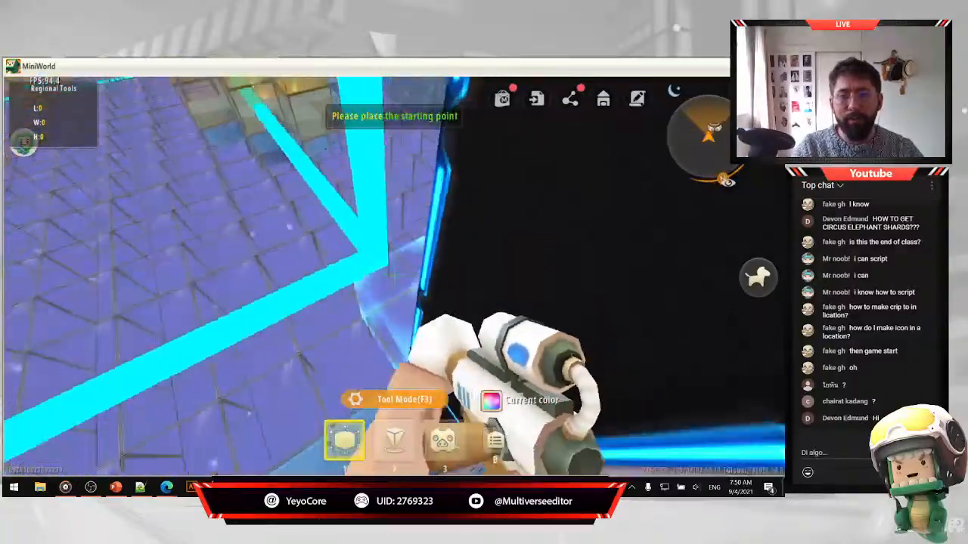
key(space)
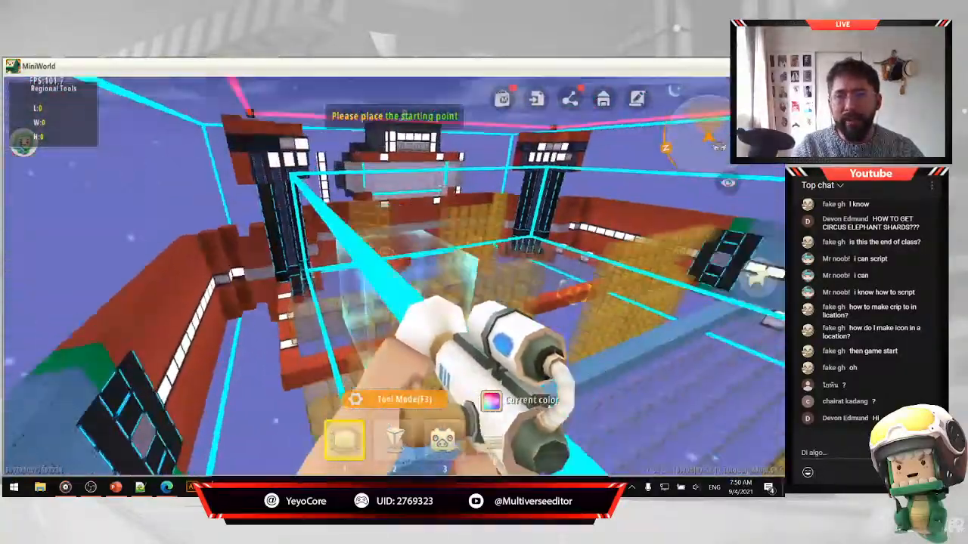
key(w)
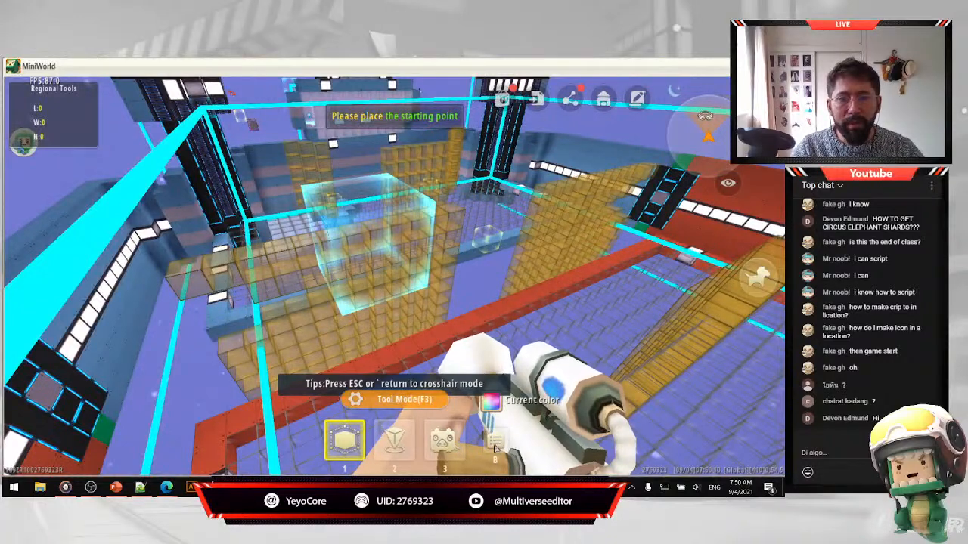
Rename Region5 to WallsArea in the region list, then close the list.
click(513, 458)
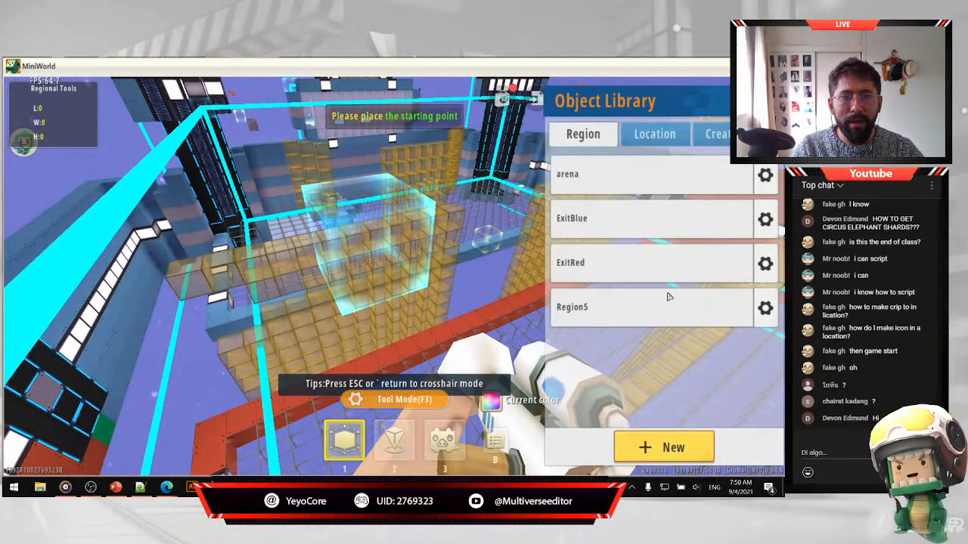
click(731, 308)
click(765, 309)
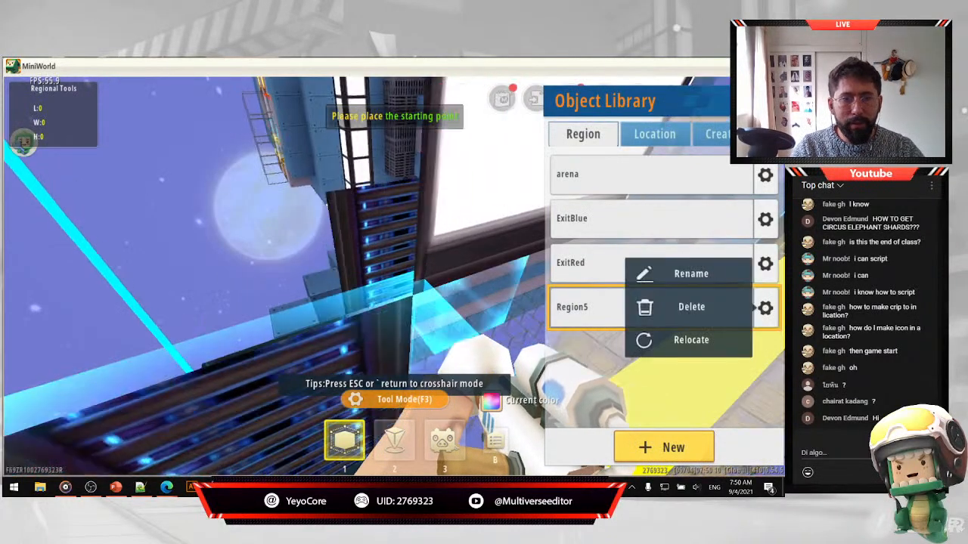
click(691, 273)
text(Wallsa)
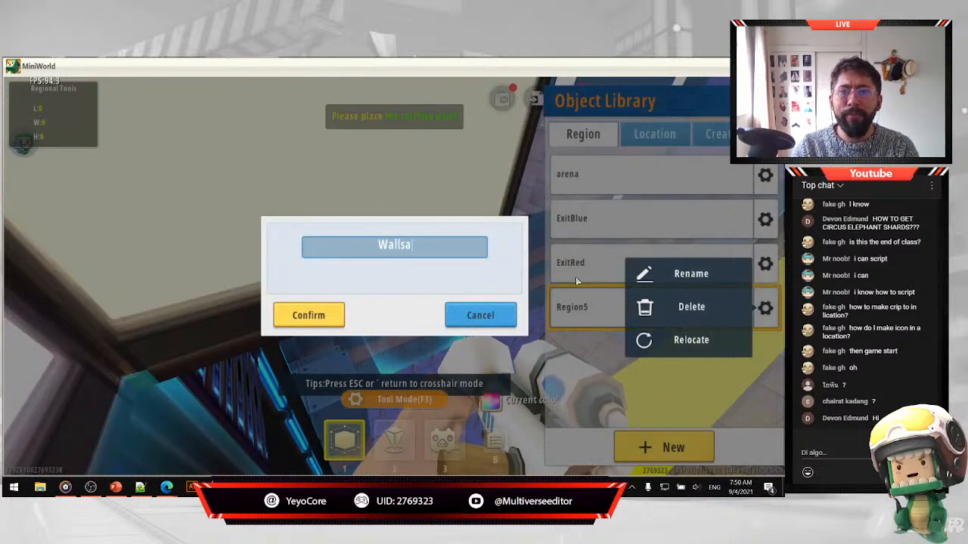
key(BackSpace)
text(Area)
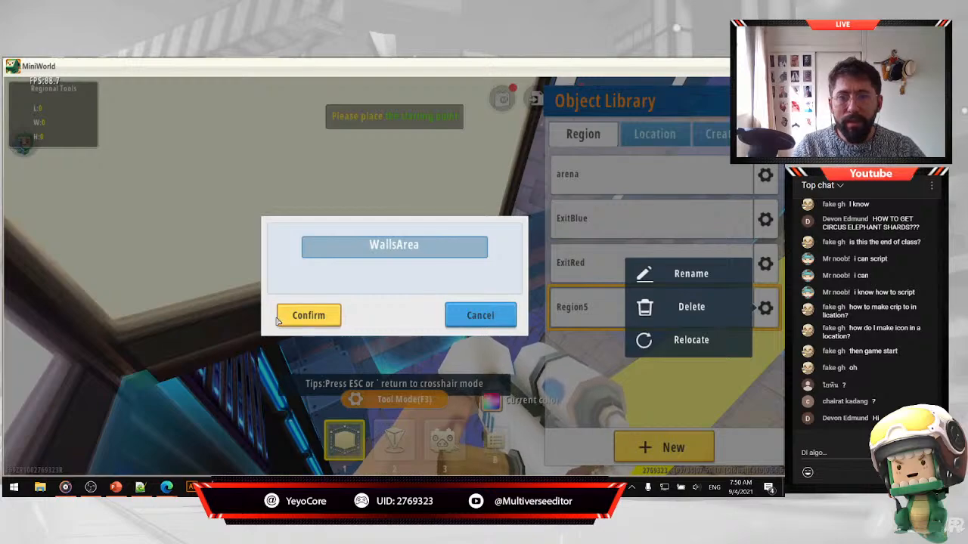
click(310, 316)
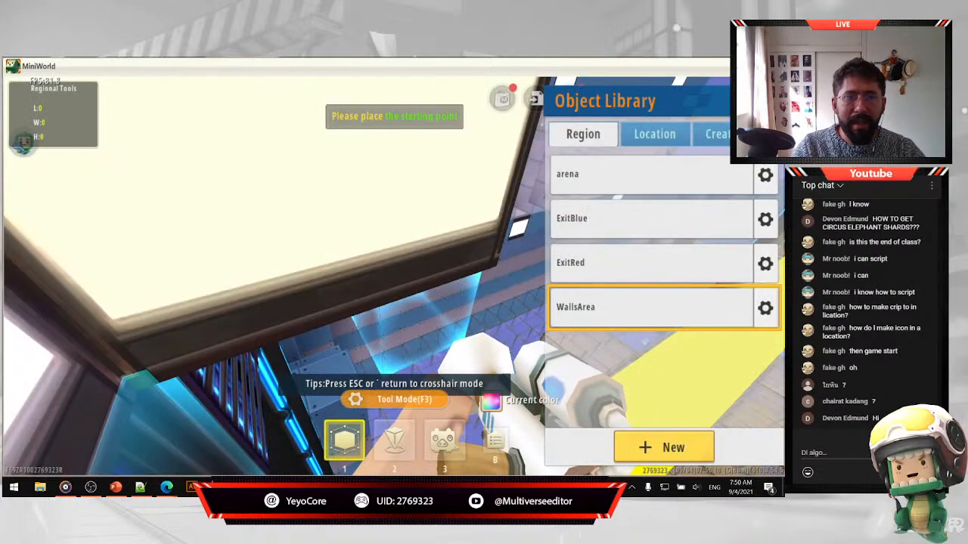
key(Escape)
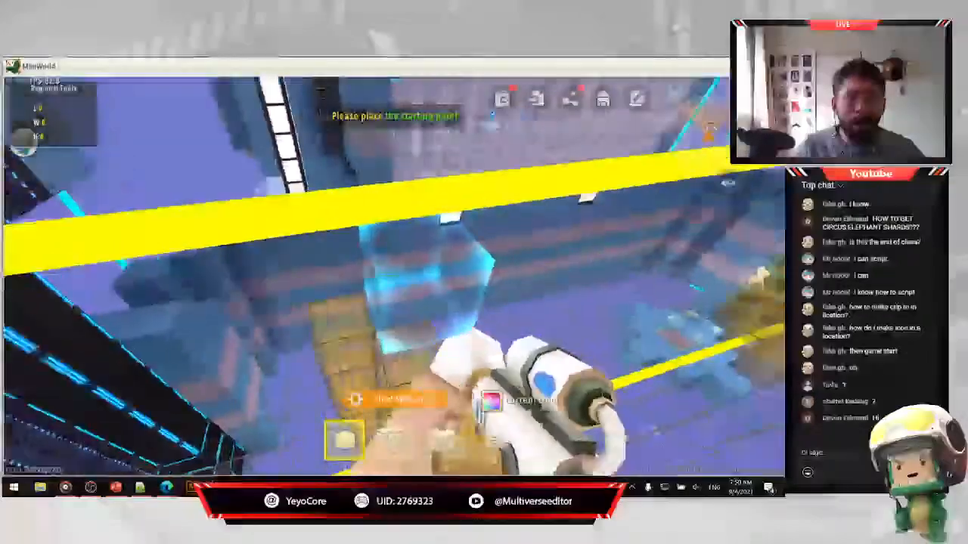
key(Escape)
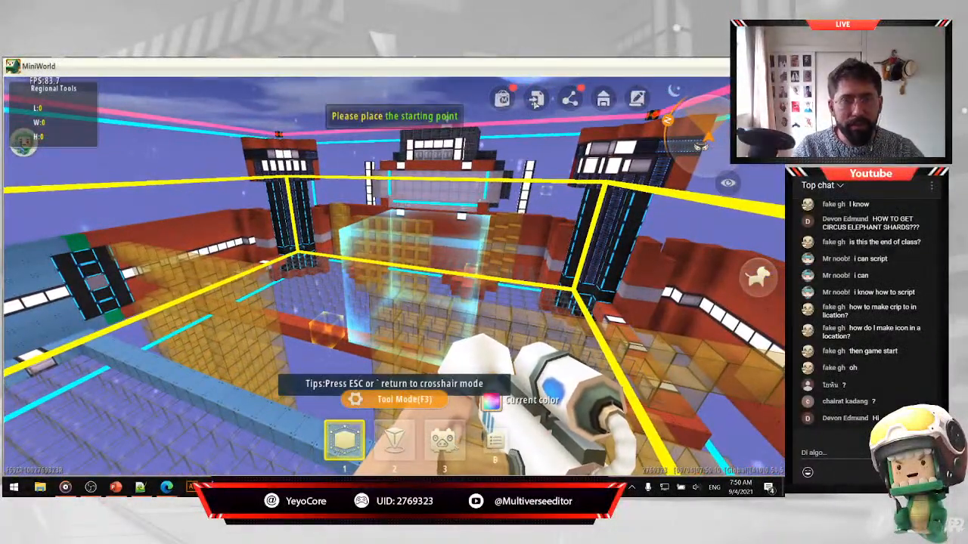
Open the Time up trigger and inspect its GameStatus equal to 1 condition.
click(637, 99)
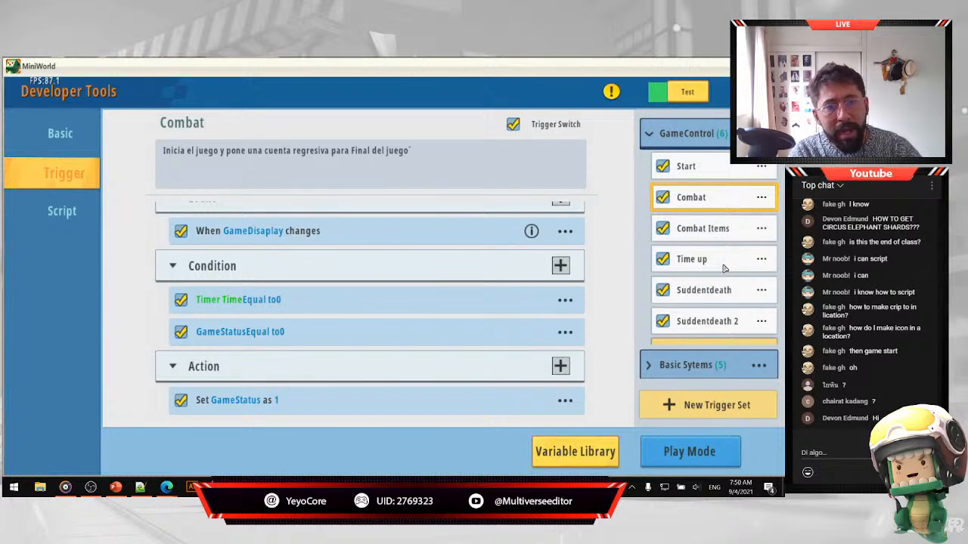
click(697, 258)
scroll(351, 304, up, 1)
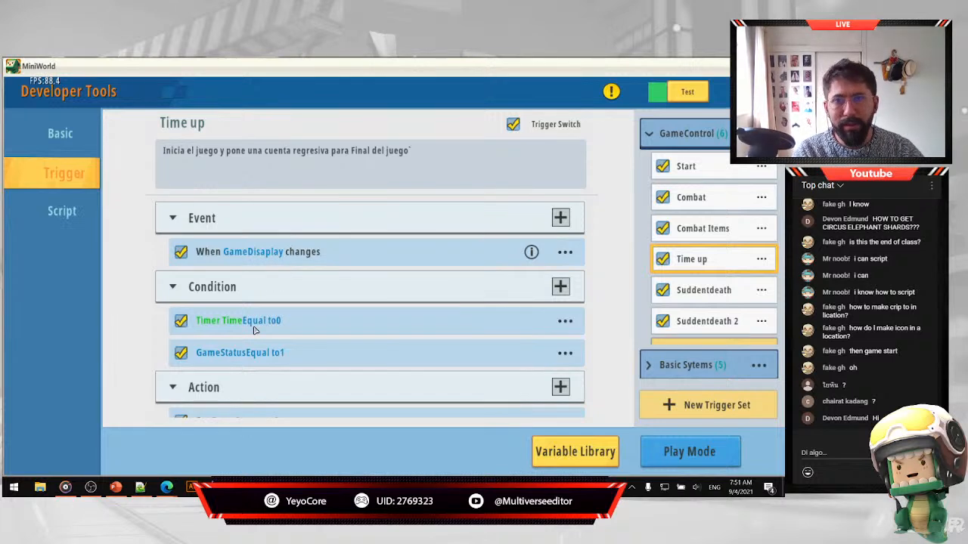
scroll(263, 327, down, 3)
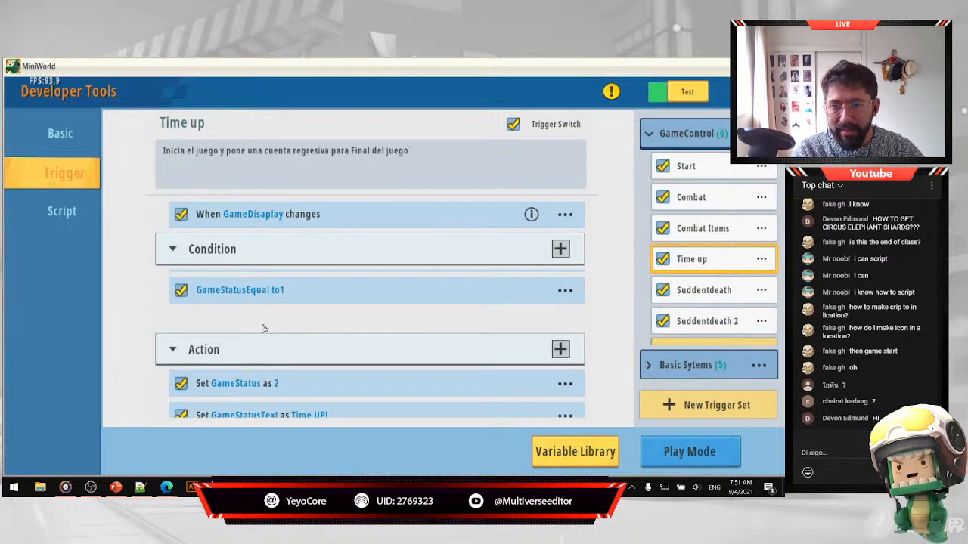
click(252, 289)
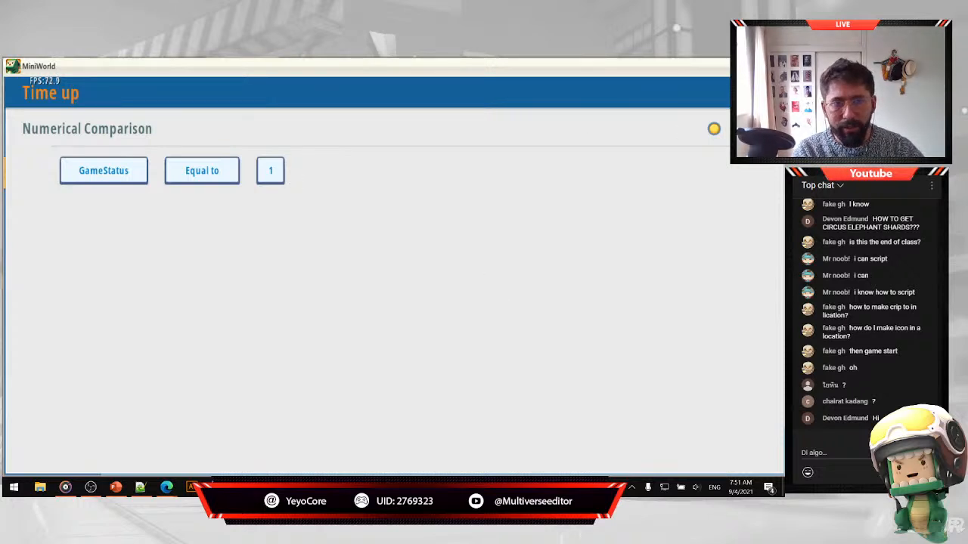
click(764, 92)
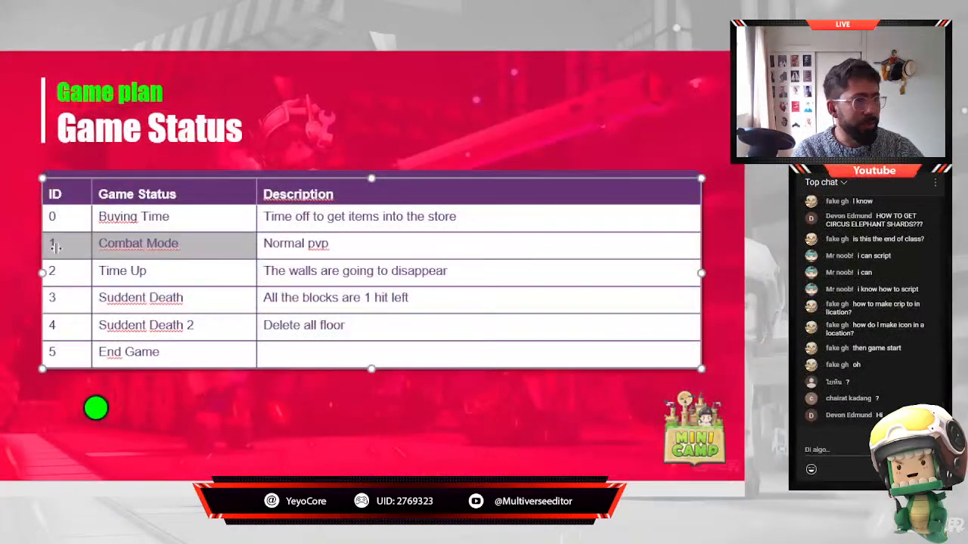
Place the green marker beside the Time Up row, removing a stray +1 from the table.
drag(93, 410, 25, 271)
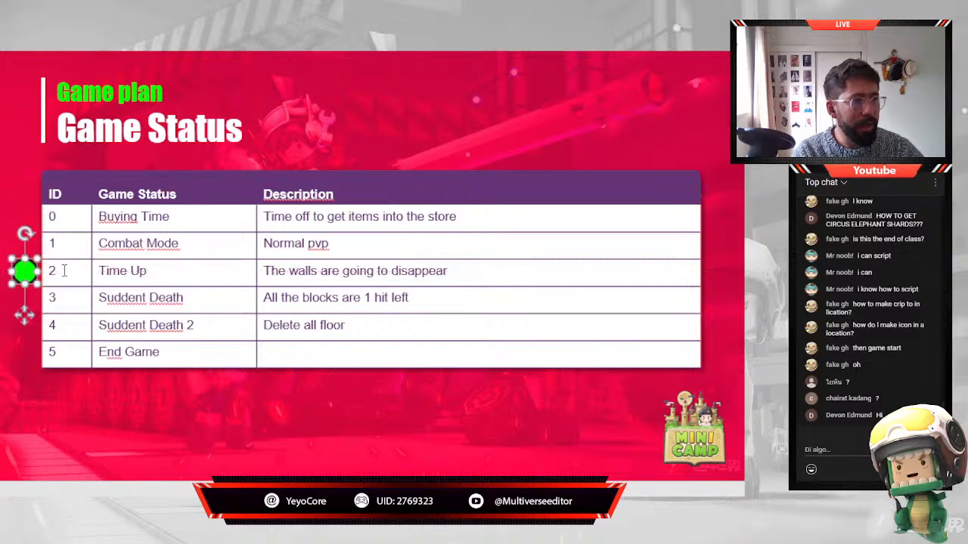
click(64, 271)
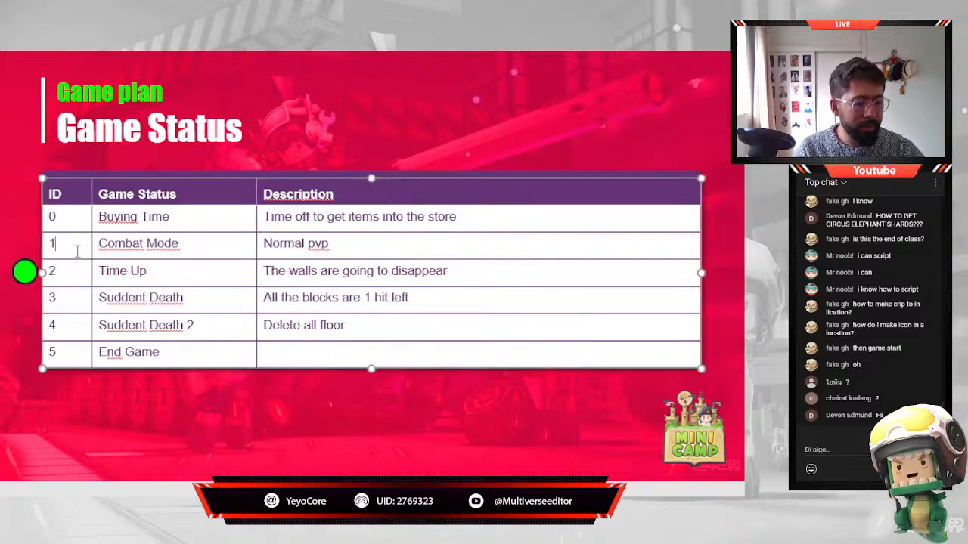
text(+1)
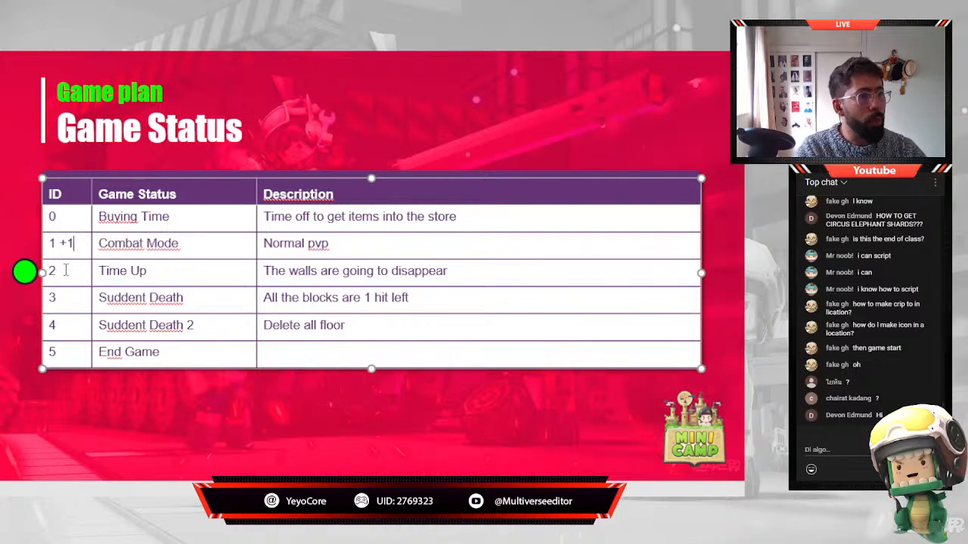
key(BackSpace)
key(BackSpace)
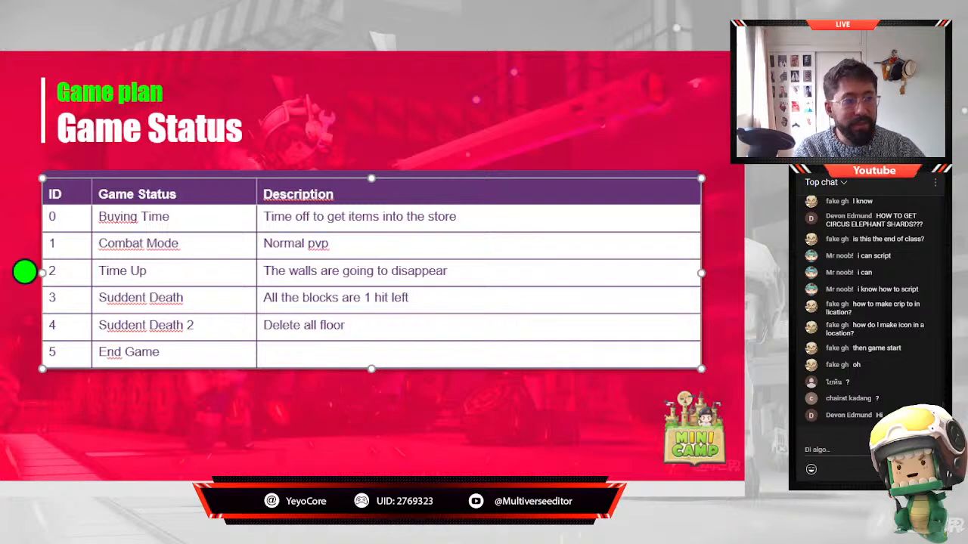
mouse_move(30, 264)
mouse_down()
mouse_move(49, 235)
mouse_move(19, 253)
mouse_move(64, 263)
mouse_move(25, 259)
mouse_up()
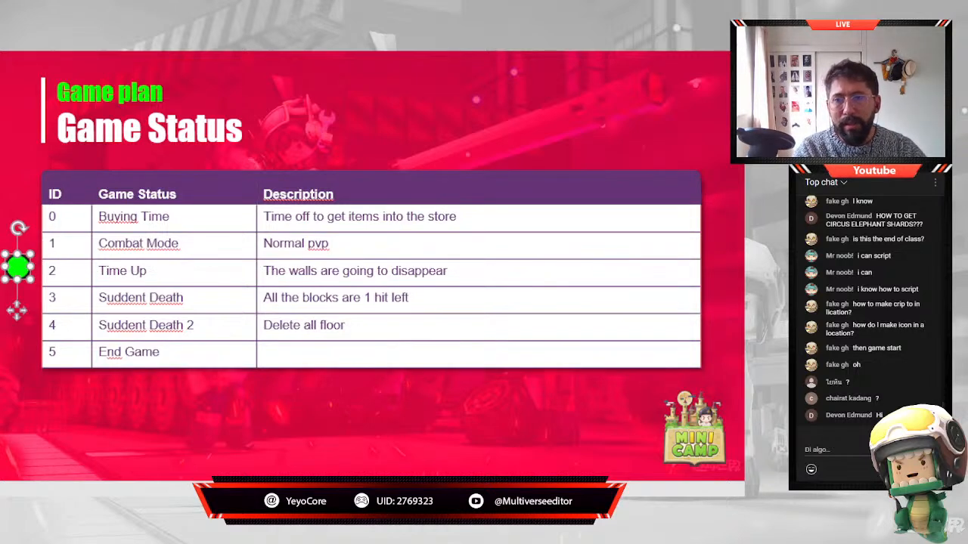
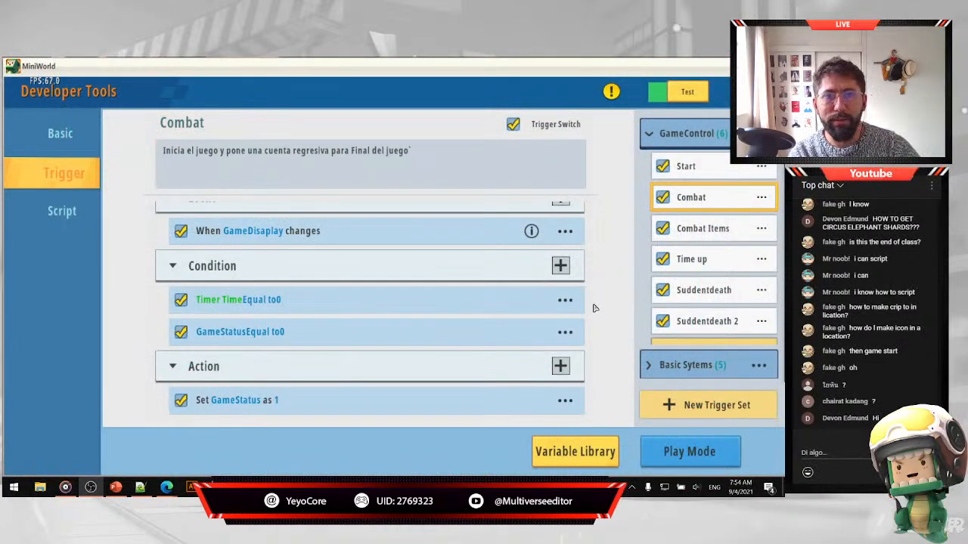
Open the Time up trigger and review its actions, including the 60-second countdown action.
click(676, 264)
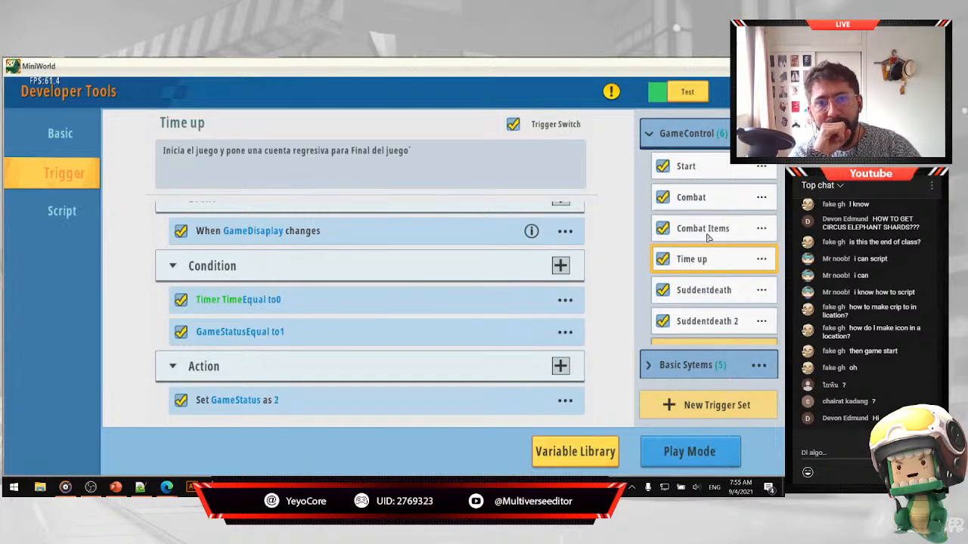
scroll(499, 313, down, 5)
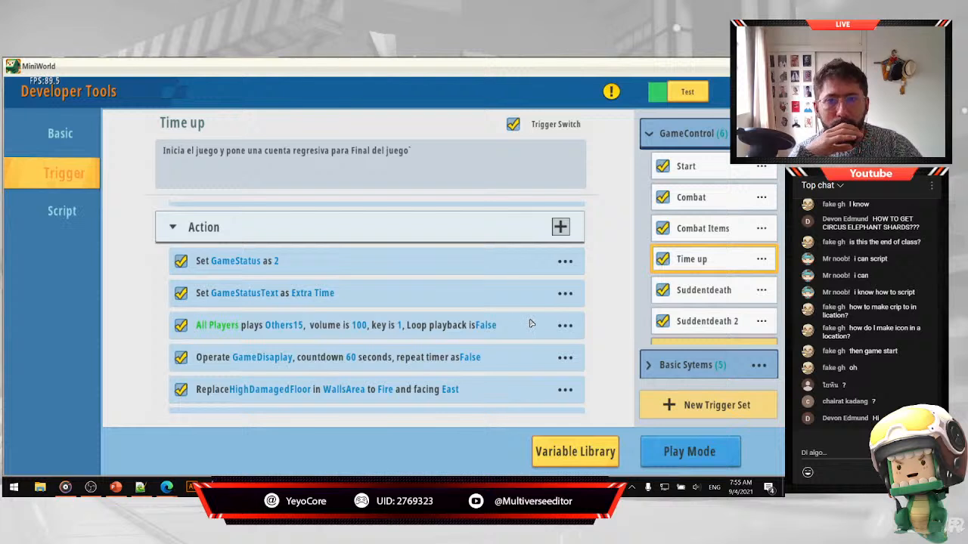
scroll(529, 325, up, 2)
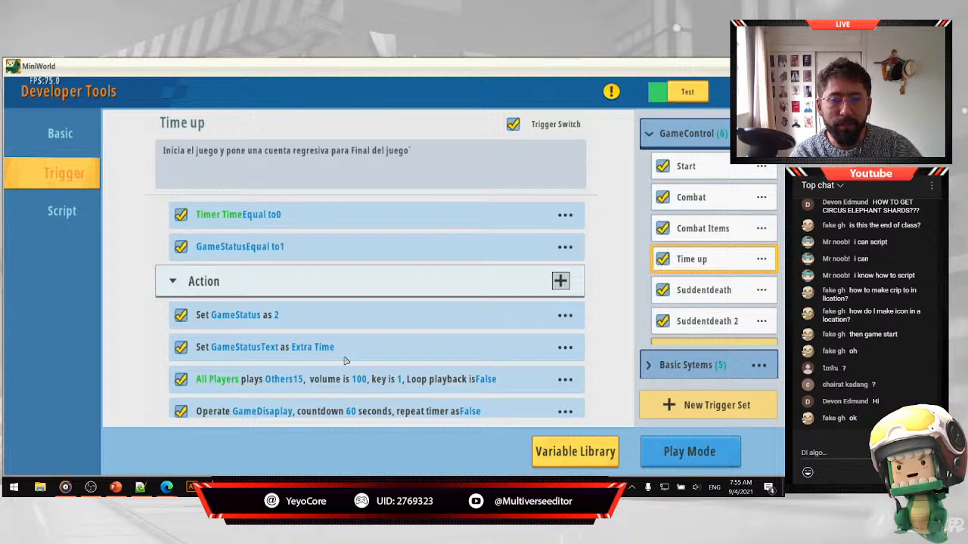
scroll(344, 361, down, 2)
scroll(346, 361, up, 3)
scroll(285, 368, down, 2)
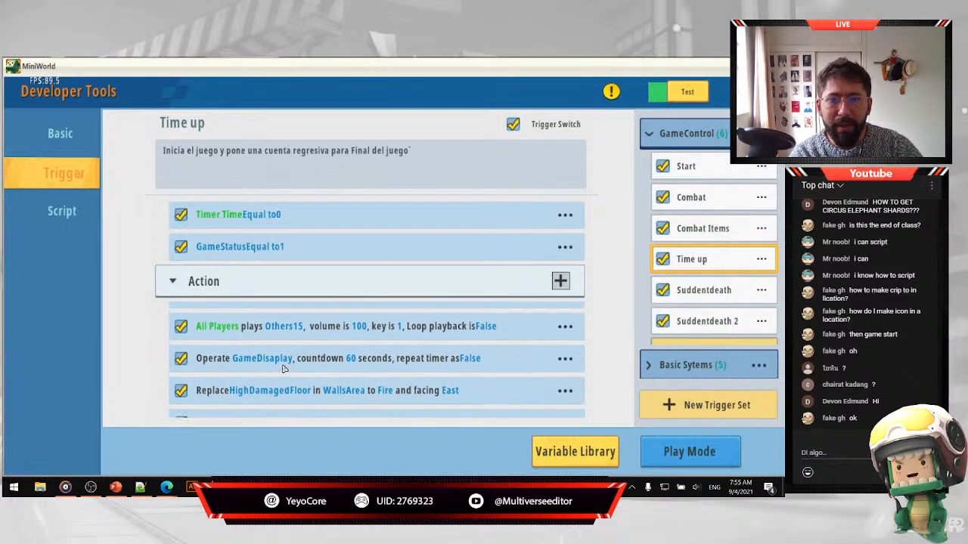
click(223, 368)
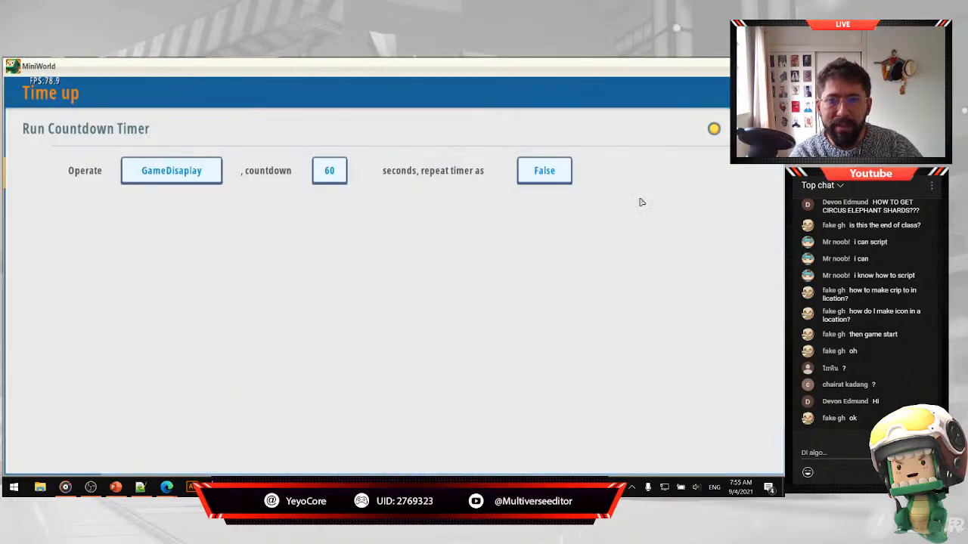
key(Escape)
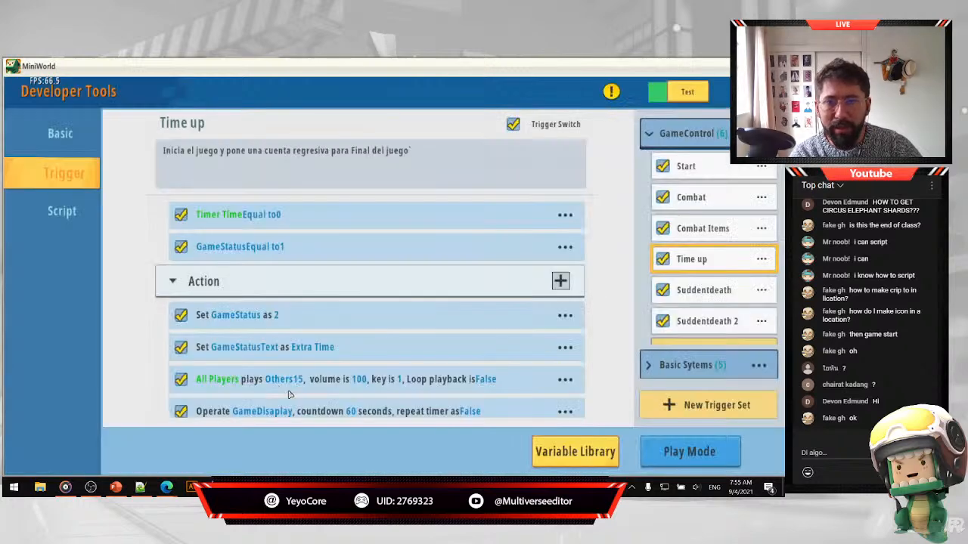
scroll(311, 370, down, 2)
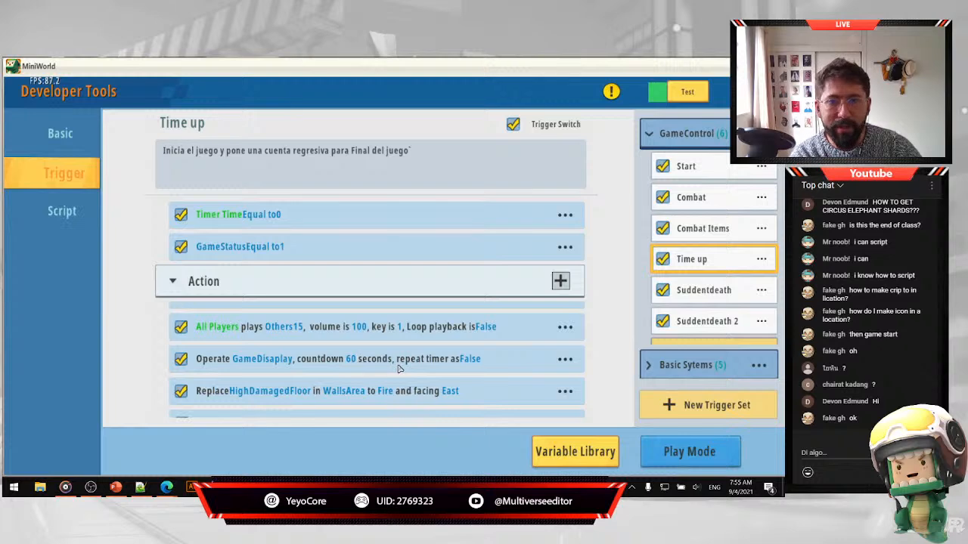
Glance at the Combat trigger, then go back to the Time up actions.
click(715, 198)
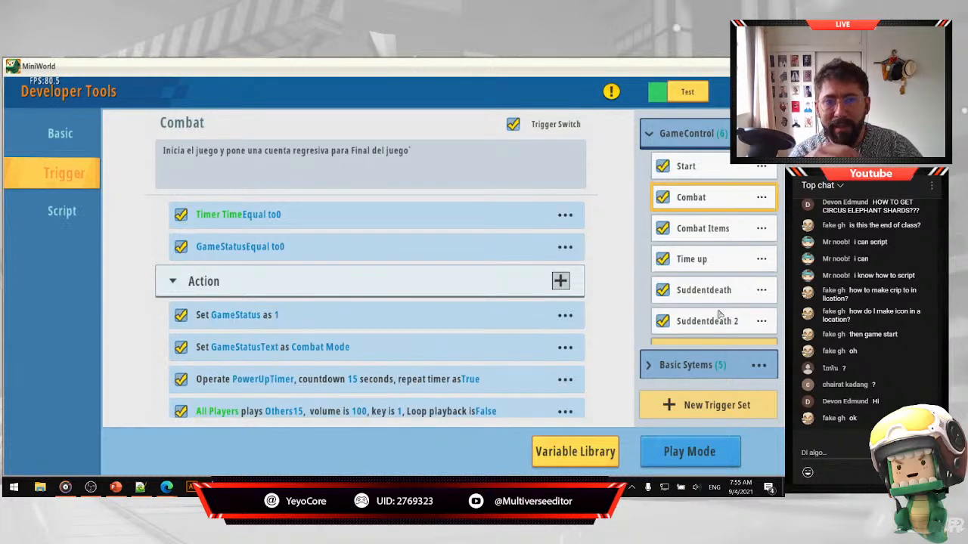
scroll(550, 314, down, 3)
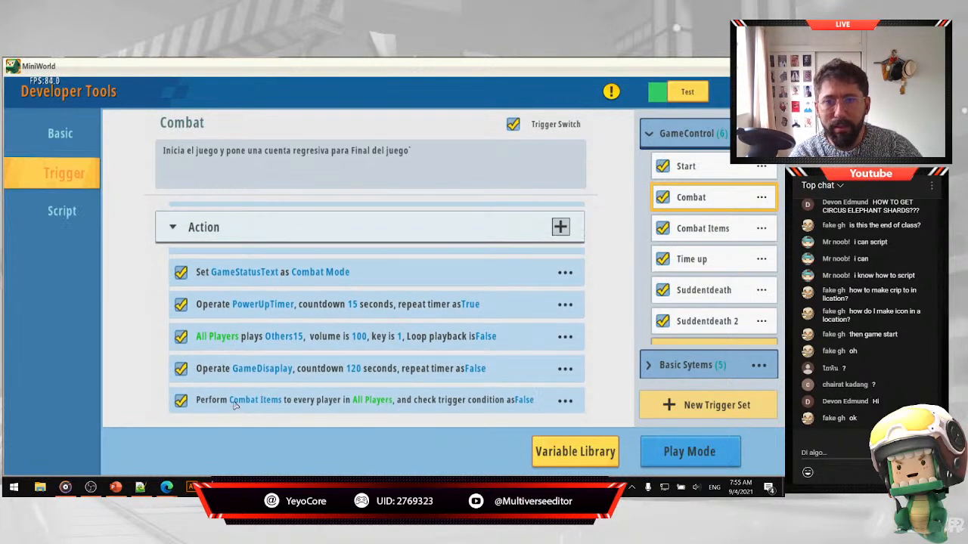
click(683, 268)
scroll(427, 336, down, 3)
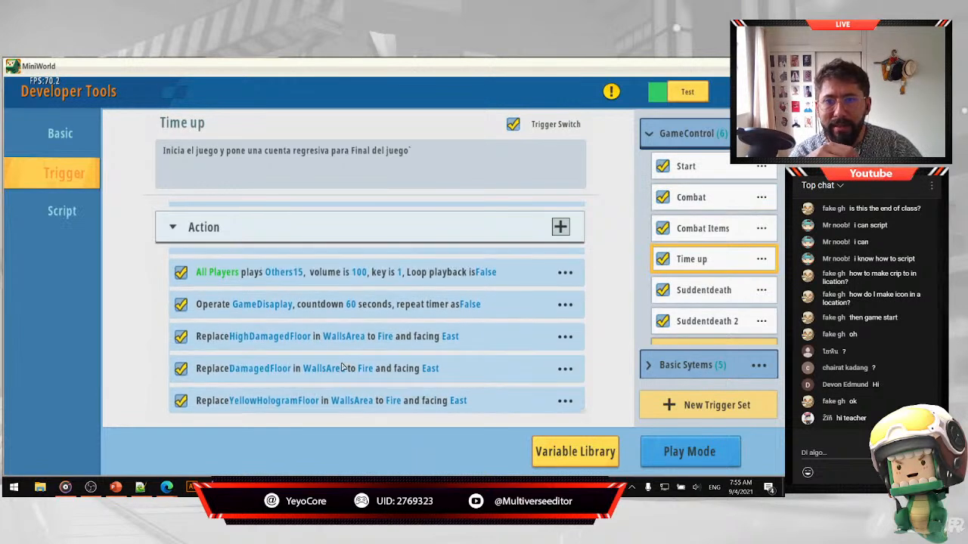
click(561, 227)
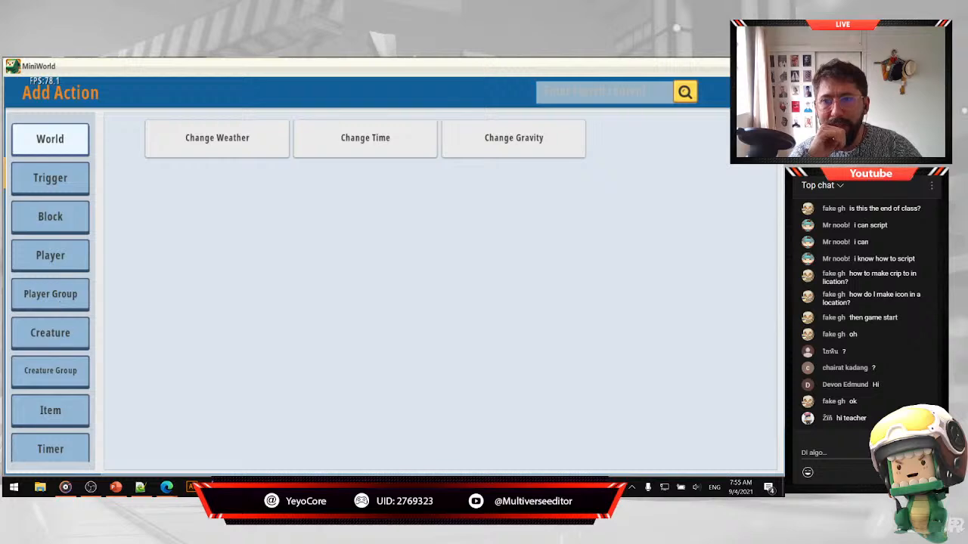
click(70, 215)
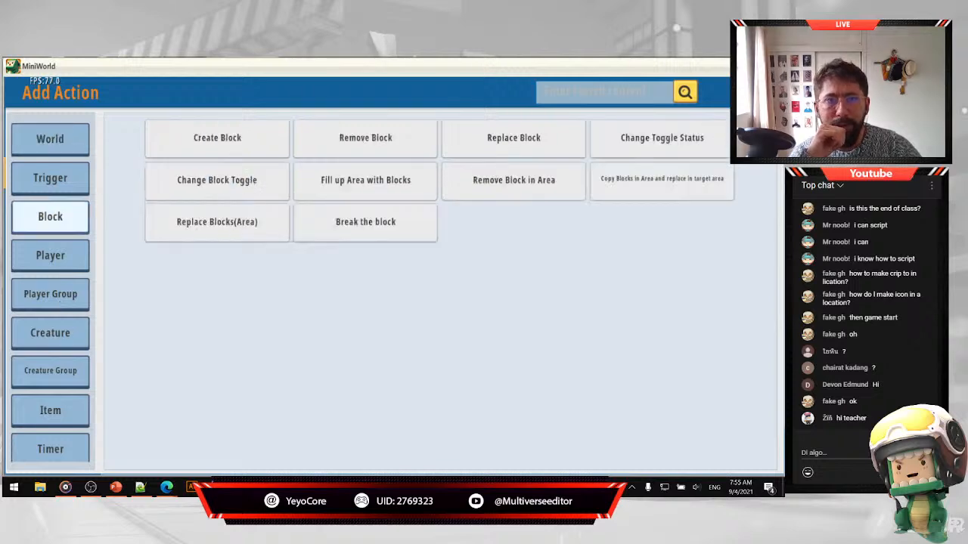
click(762, 92)
scroll(335, 347, down, 1)
click(315, 343)
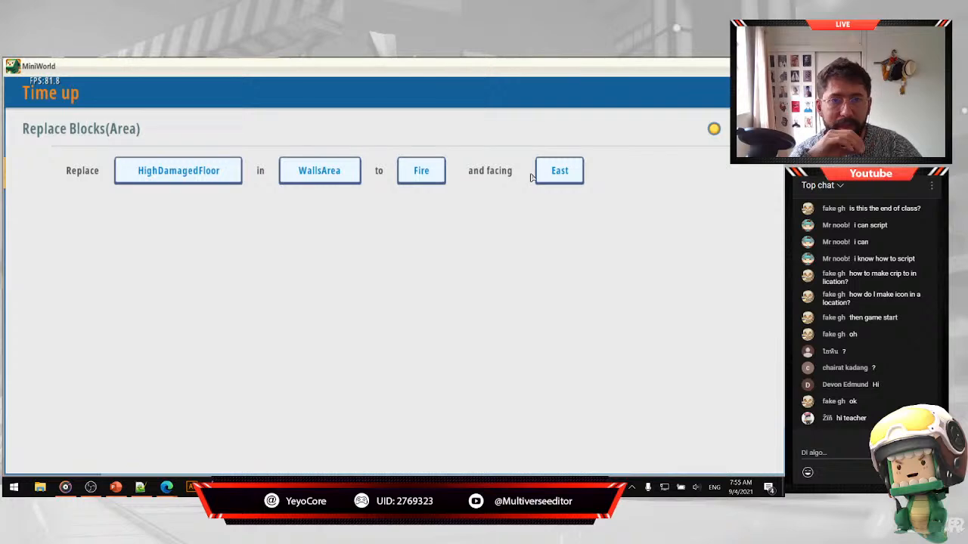
click(714, 128)
scroll(255, 385, down, 2)
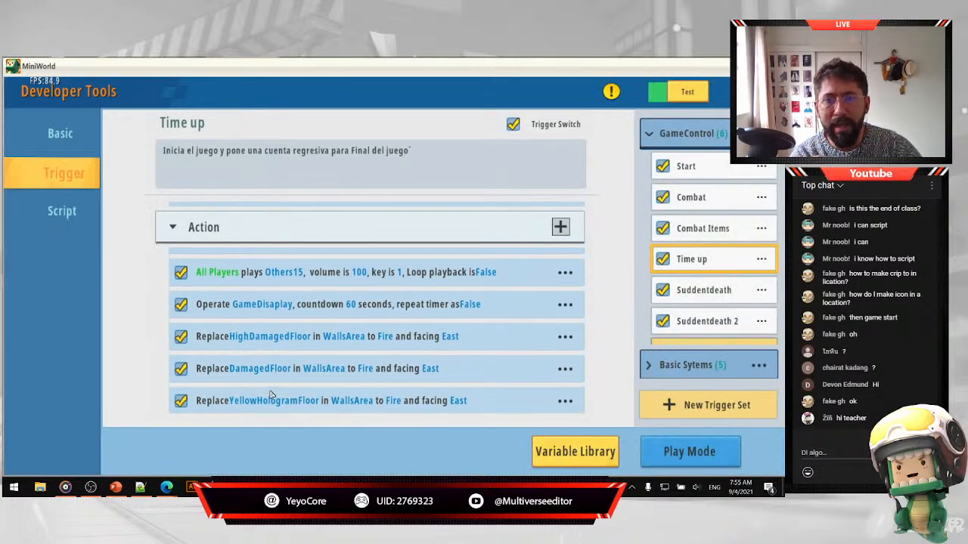
scroll(309, 404, down, 1)
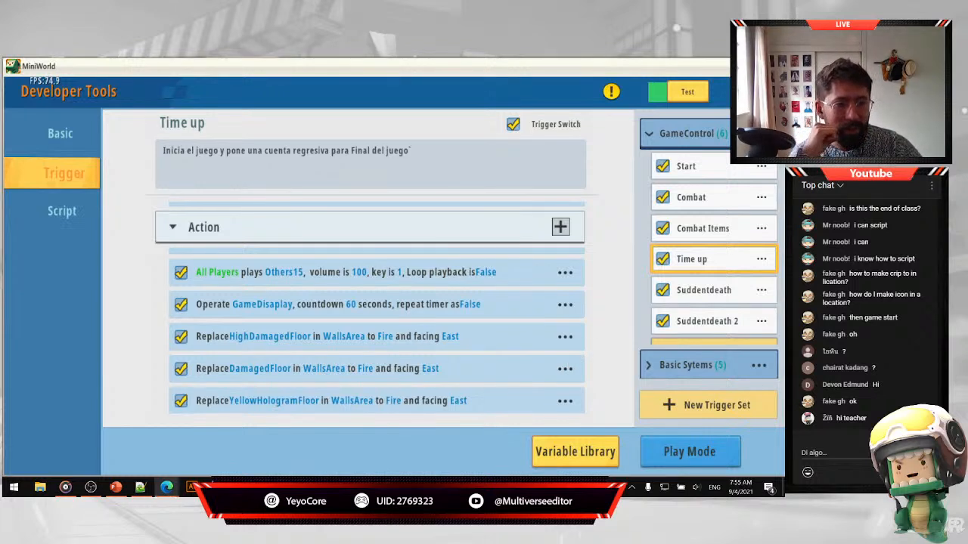
scroll(527, 341, down, 1)
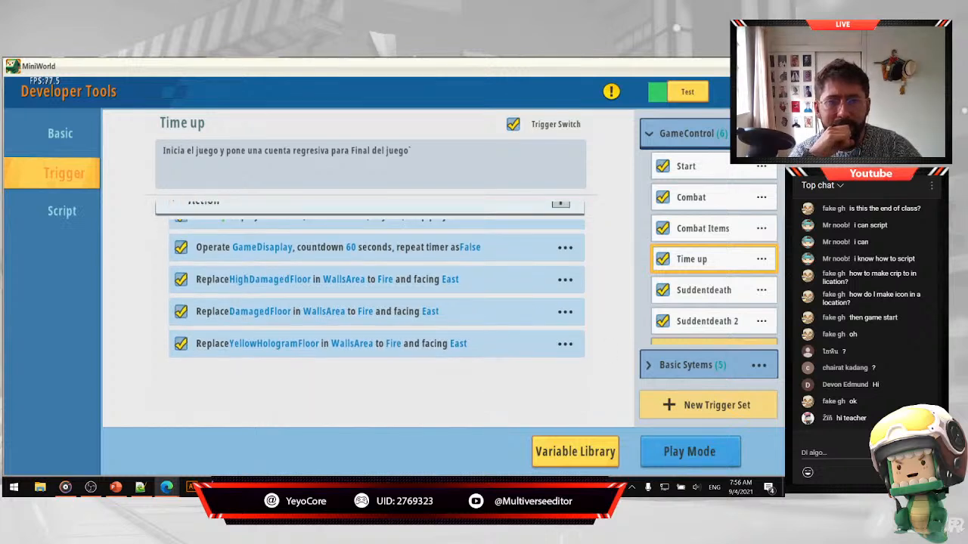
scroll(527, 342, up, 1)
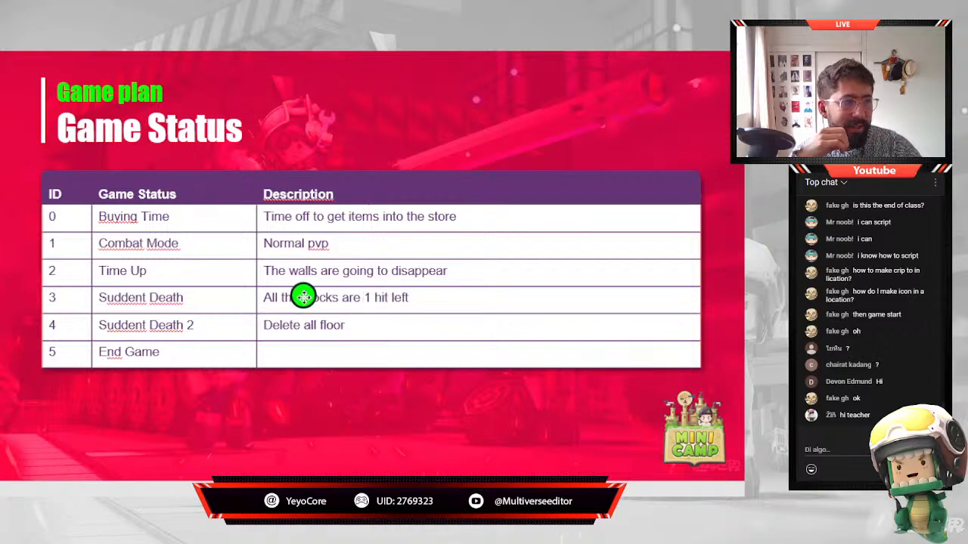
click(30, 296)
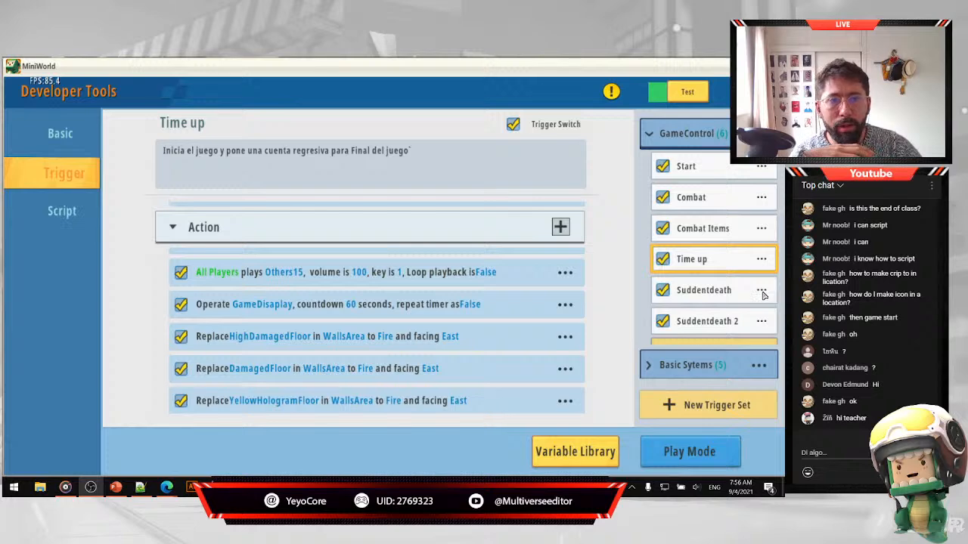
Open the Suddentdeath trigger's rename box and close it without changes.
click(761, 292)
click(543, 180)
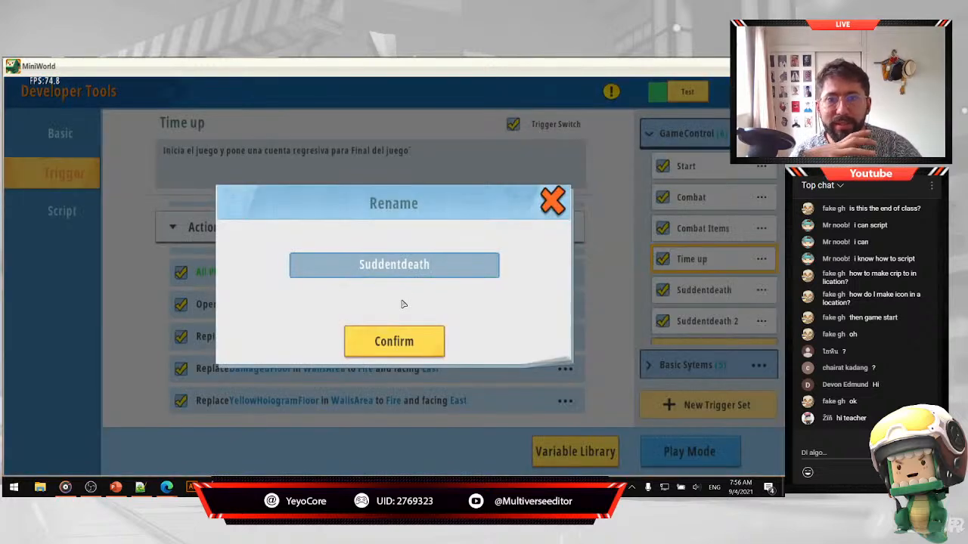
click(554, 203)
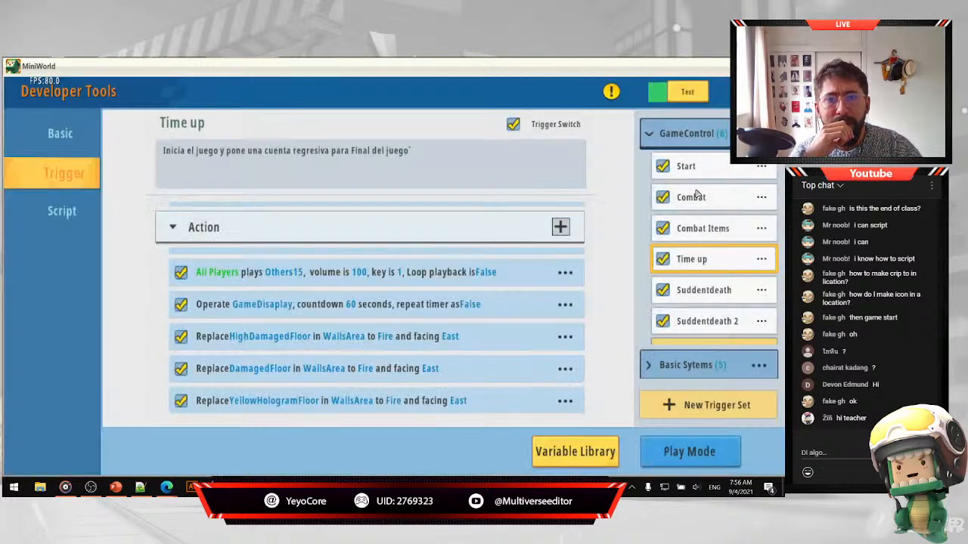
scroll(454, 310, up, 5)
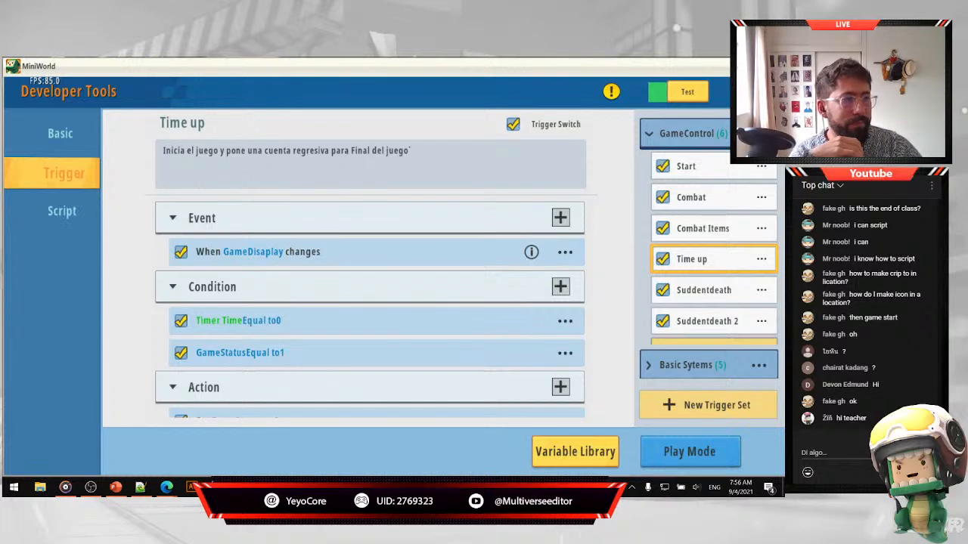
Open the Suddentdeath trigger and inspect its GameStatus equal to 2 condition.
click(703, 289)
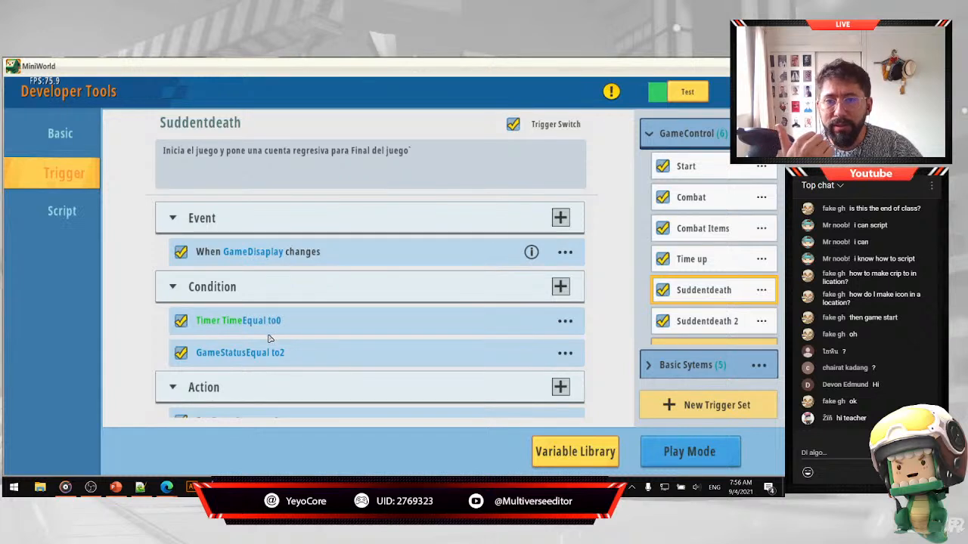
scroll(237, 318, down, 2)
scroll(236, 317, down, 1)
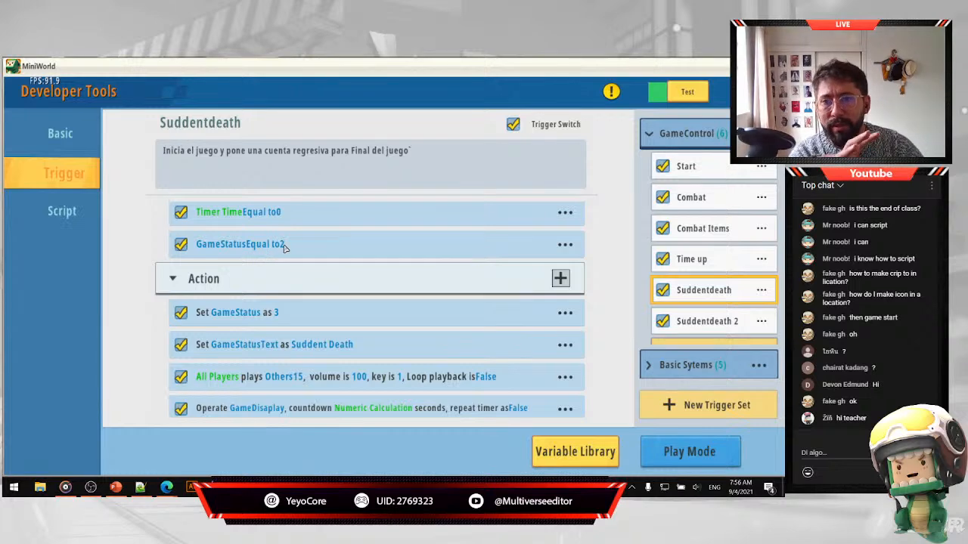
click(285, 247)
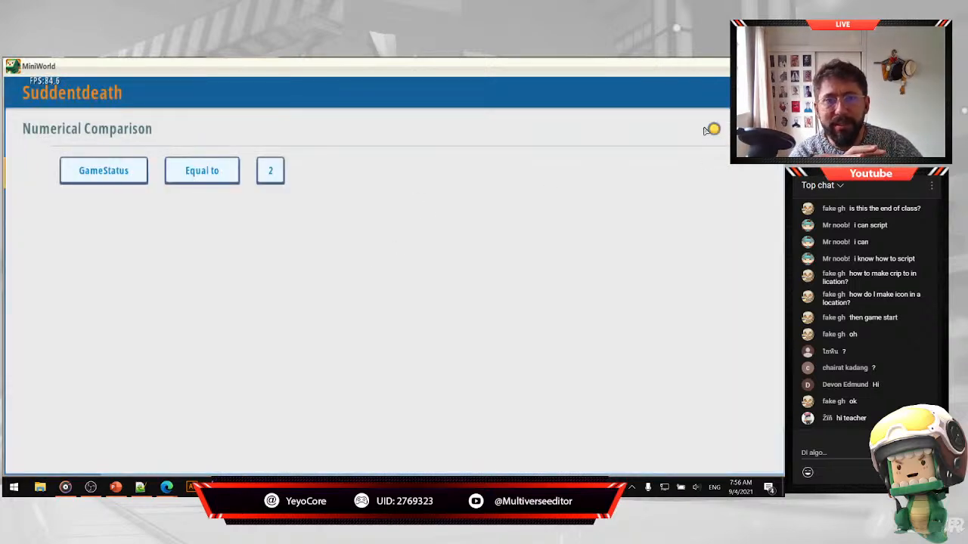
click(713, 129)
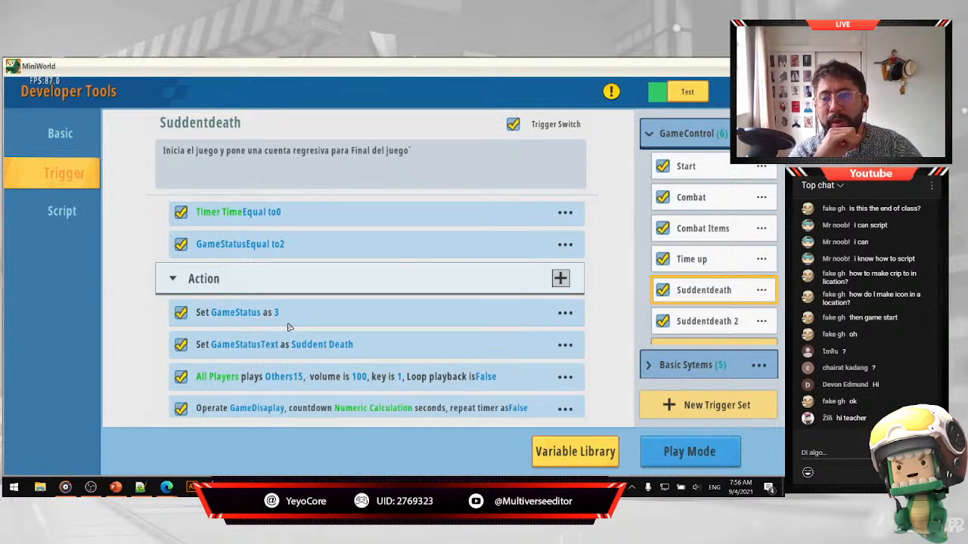
Preview the Others15 sound effect in the trigger's sound action.
scroll(287, 327, down, 2)
scroll(235, 340, up, 2)
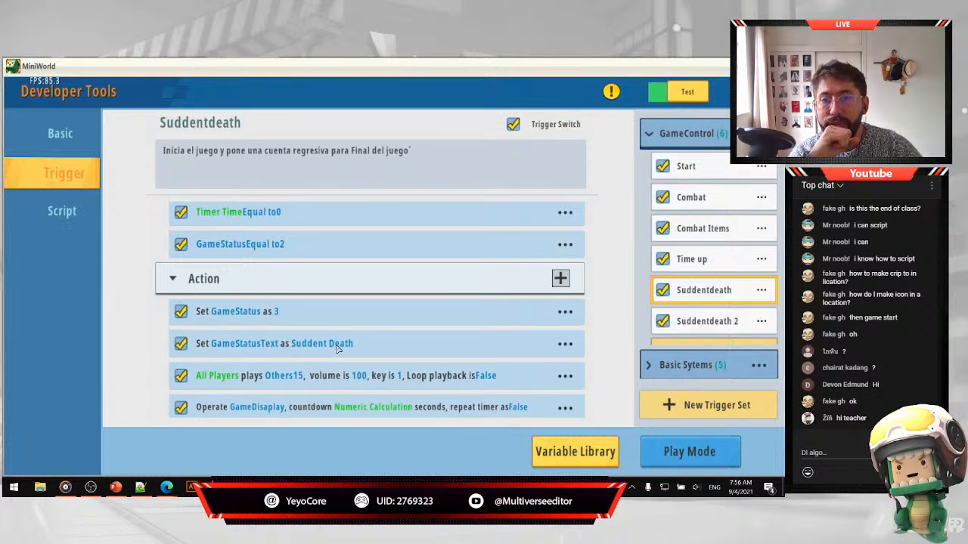
scroll(338, 347, down, 2)
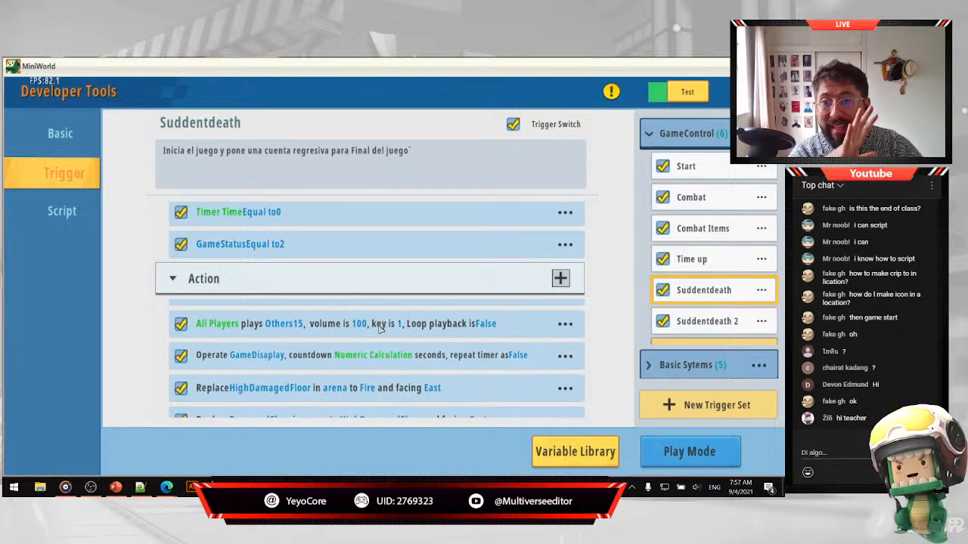
click(465, 330)
click(608, 133)
click(763, 92)
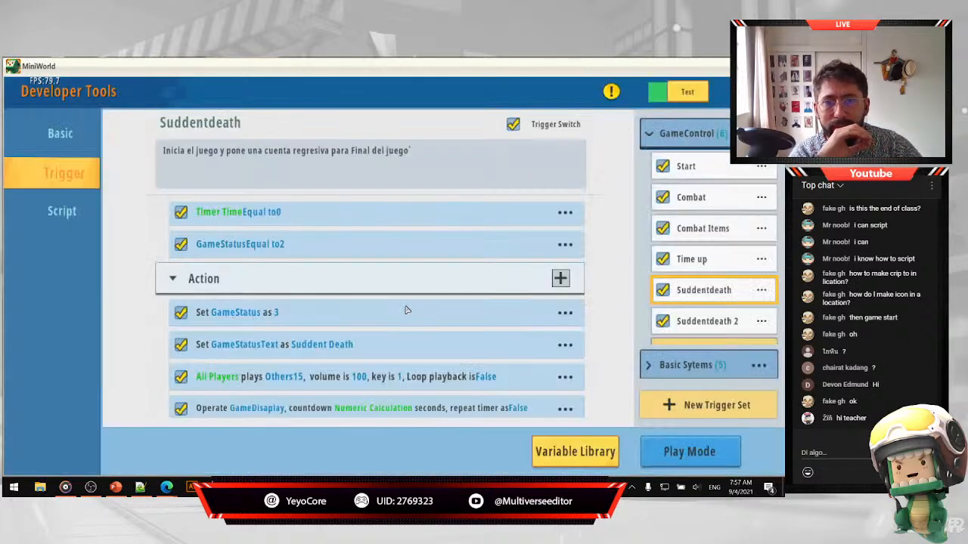
scroll(384, 326, down, 2)
Change the countdown length from Numeric Calculation to an Input value of 60.
click(338, 362)
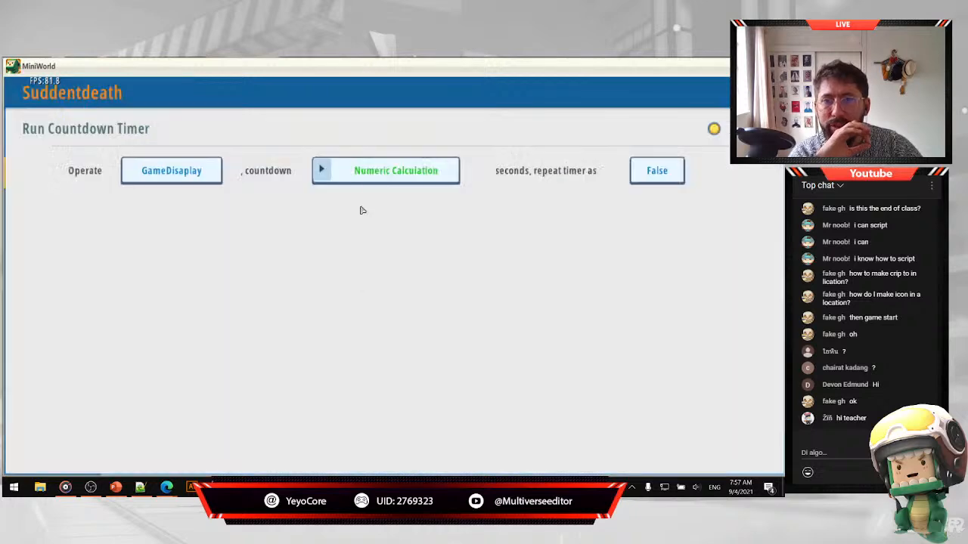
click(413, 165)
click(435, 169)
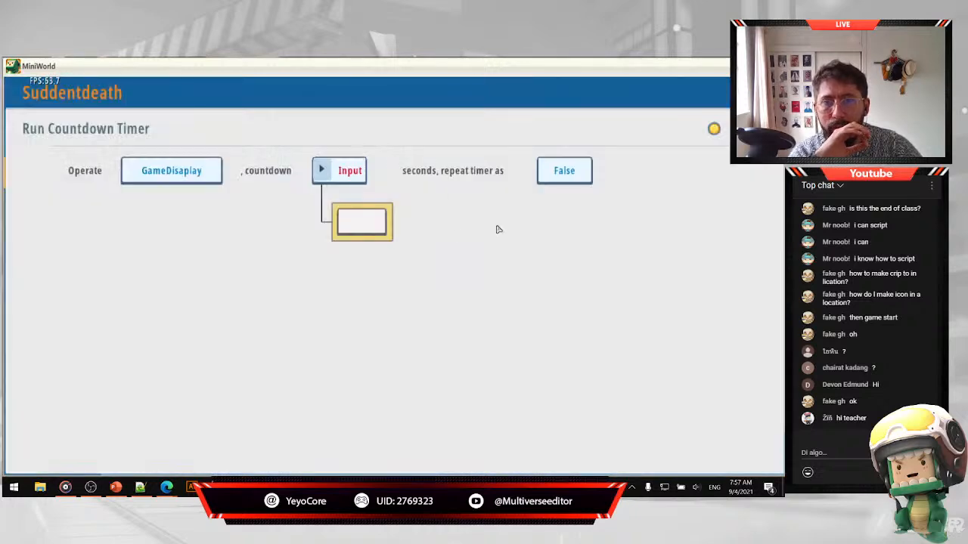
text(60)
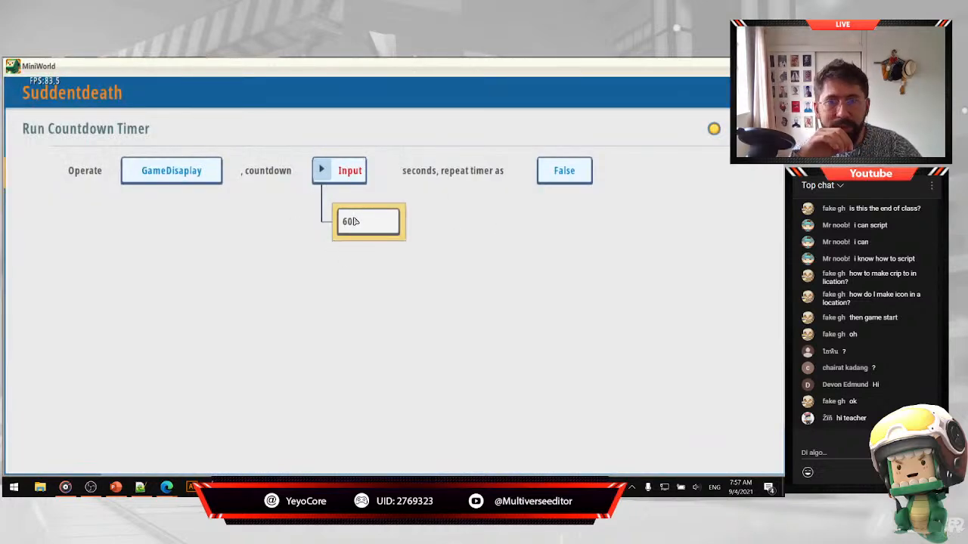
click(508, 238)
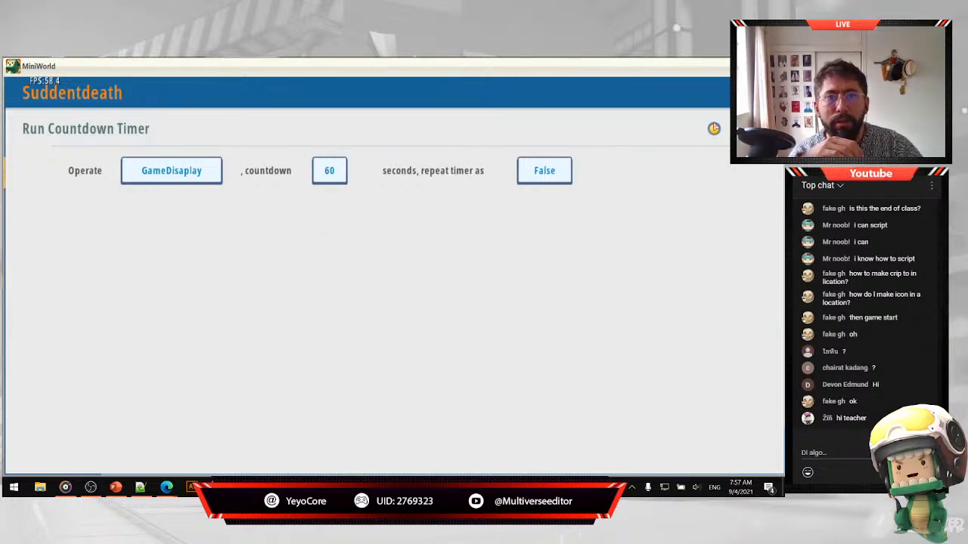
click(765, 92)
scroll(344, 310, down, 3)
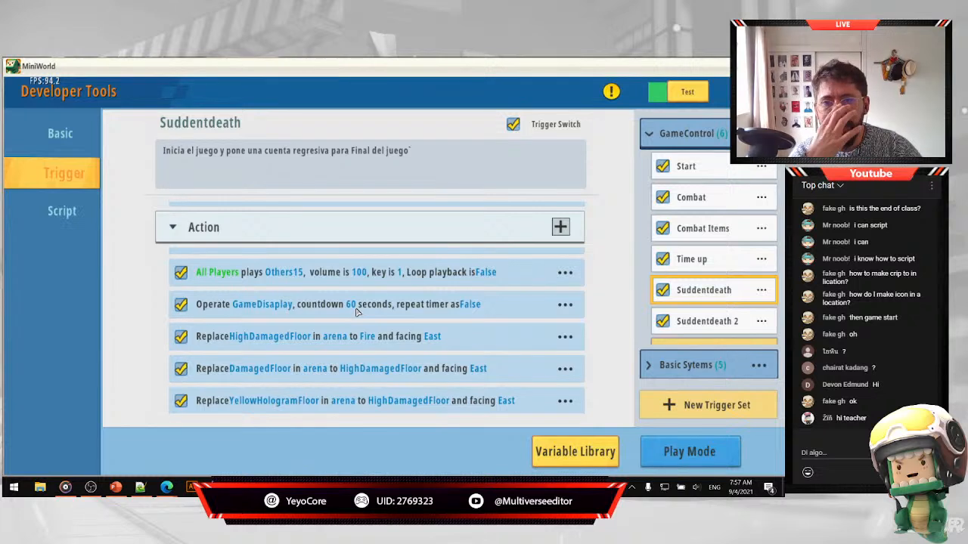
scroll(356, 310, up, 2)
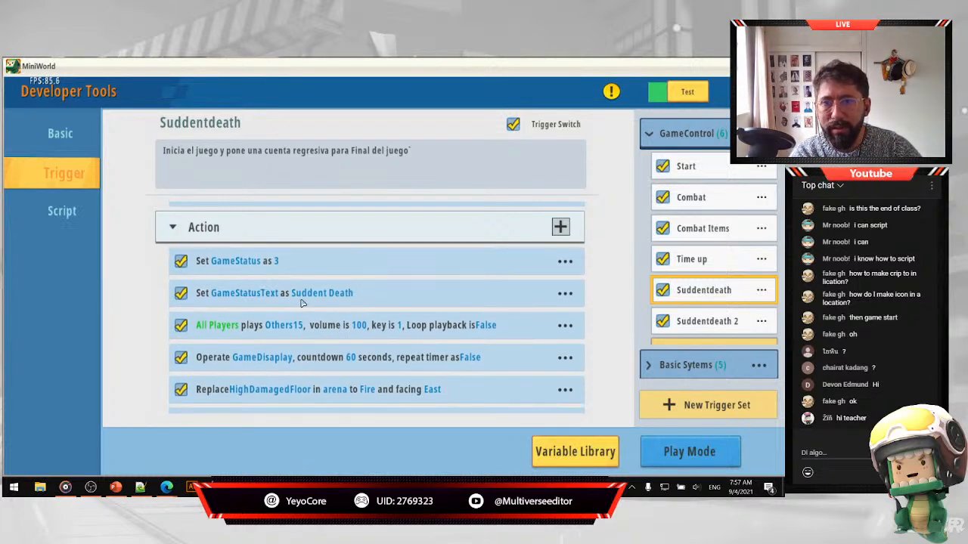
scroll(301, 302, up, 4)
scroll(298, 358, down, 3)
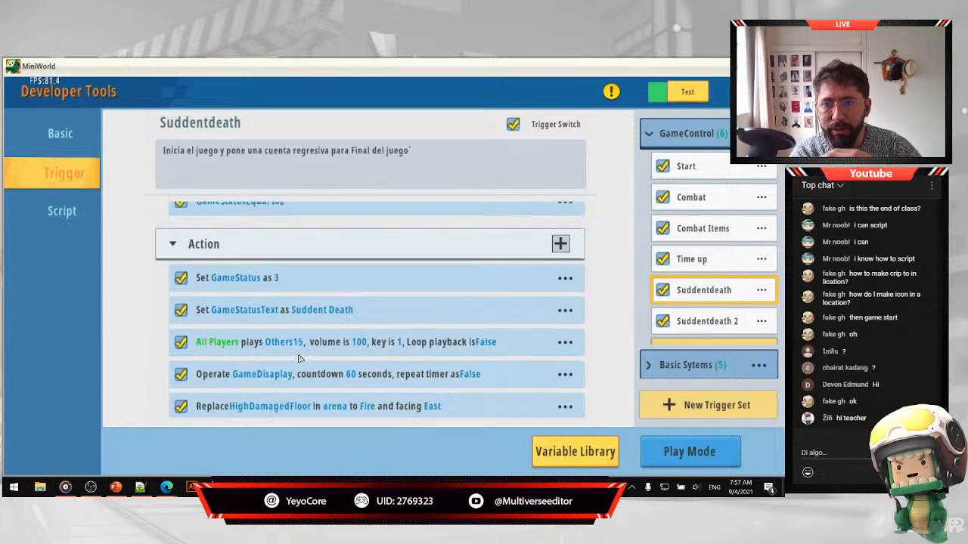
scroll(299, 359, down, 3)
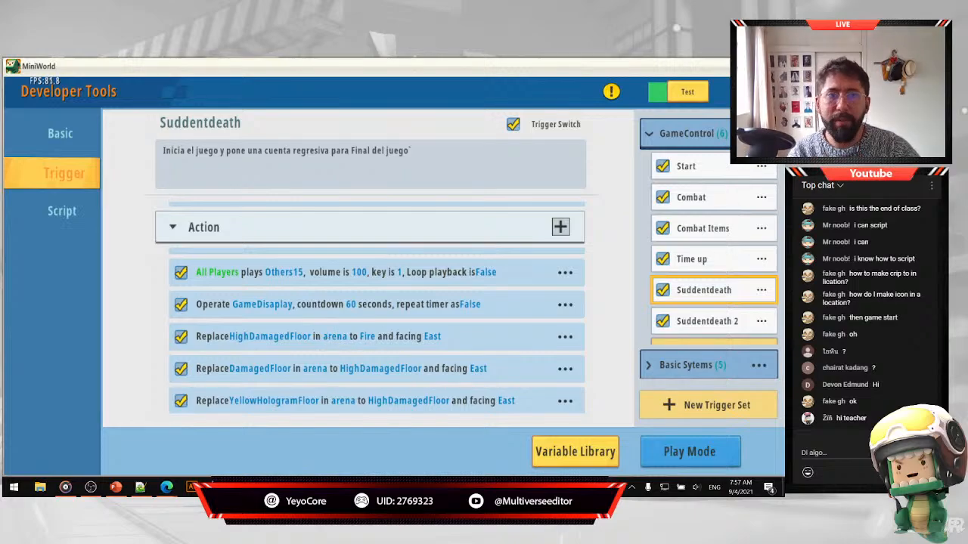
key(Escape)
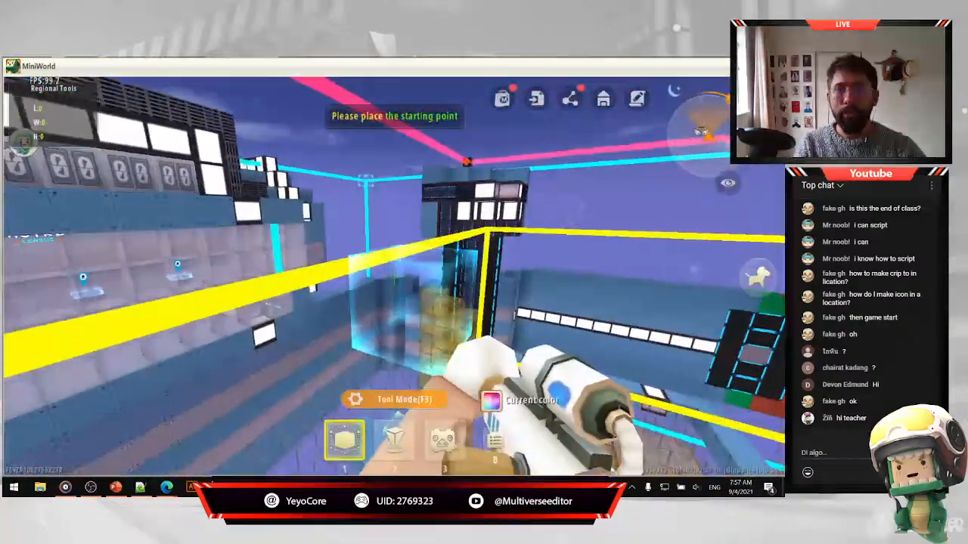
key(w)
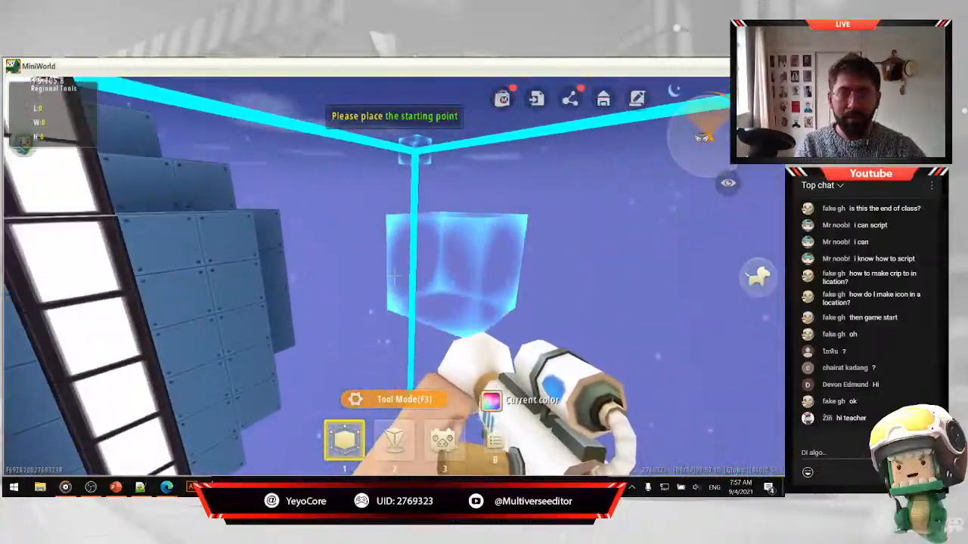
key(w)
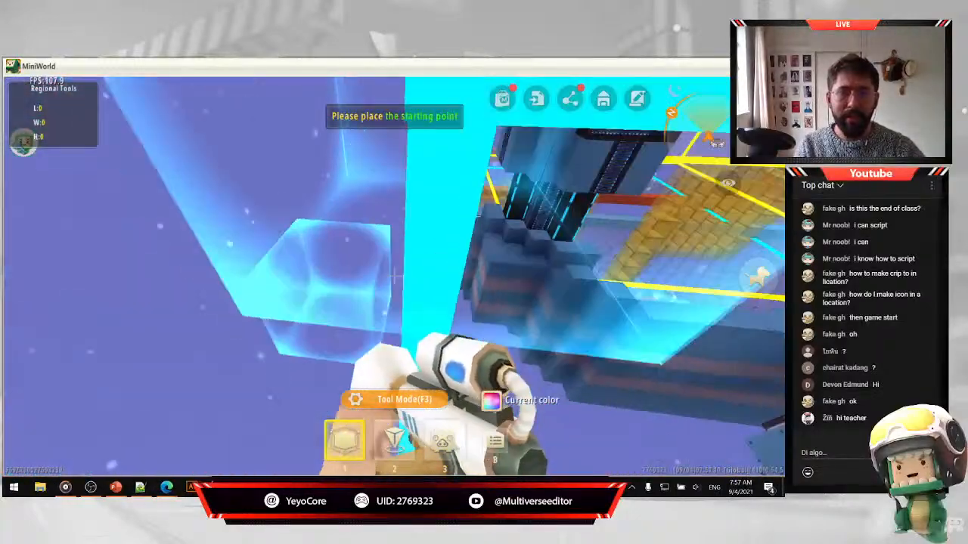
key(w)
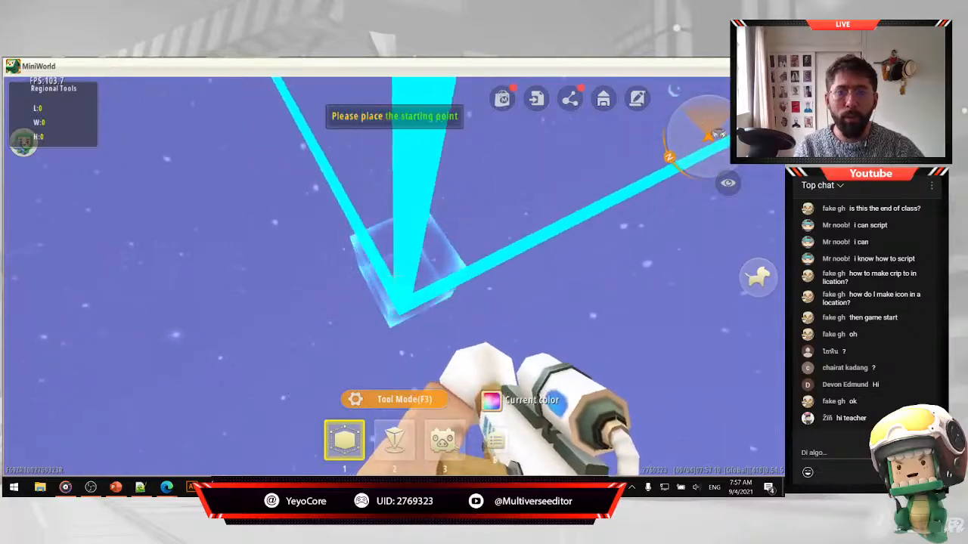
key(w)
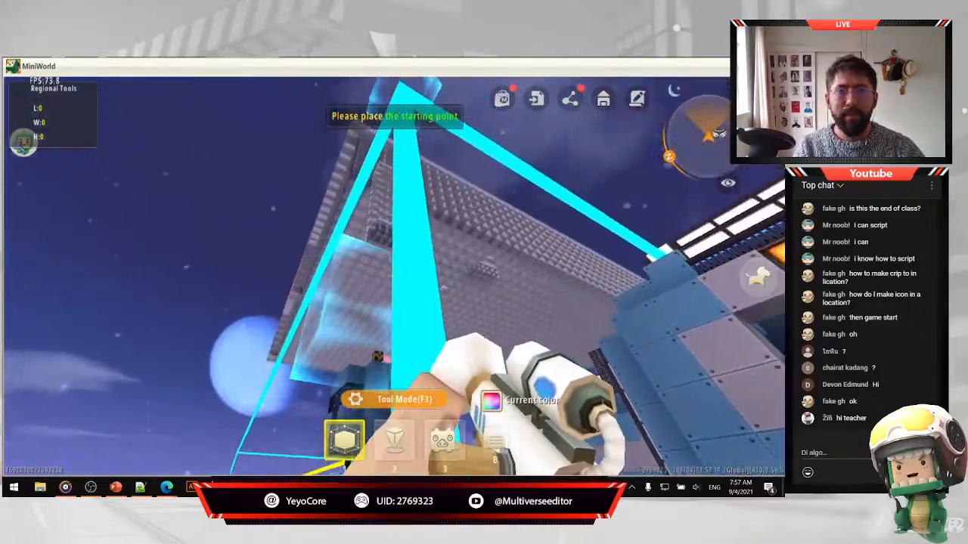
key(w)
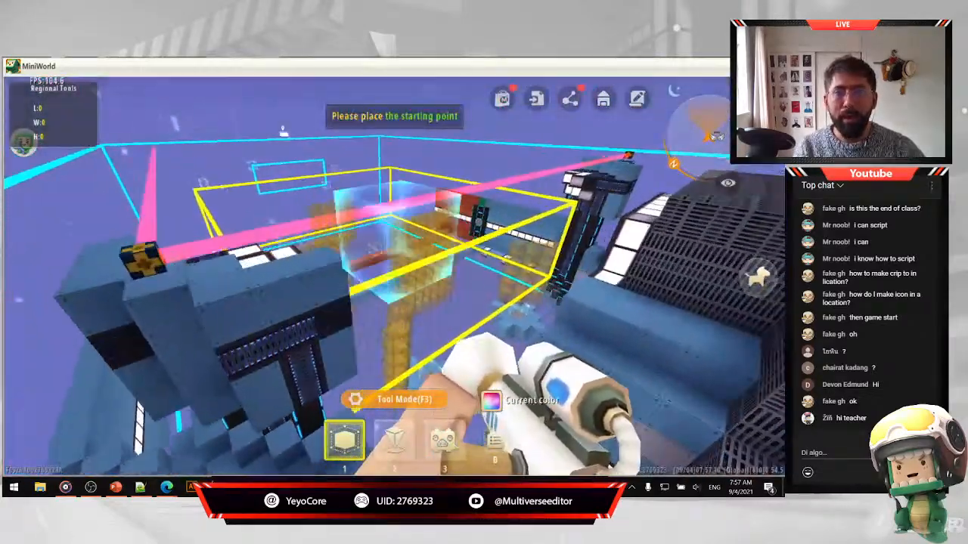
key(w)
key(Escape)
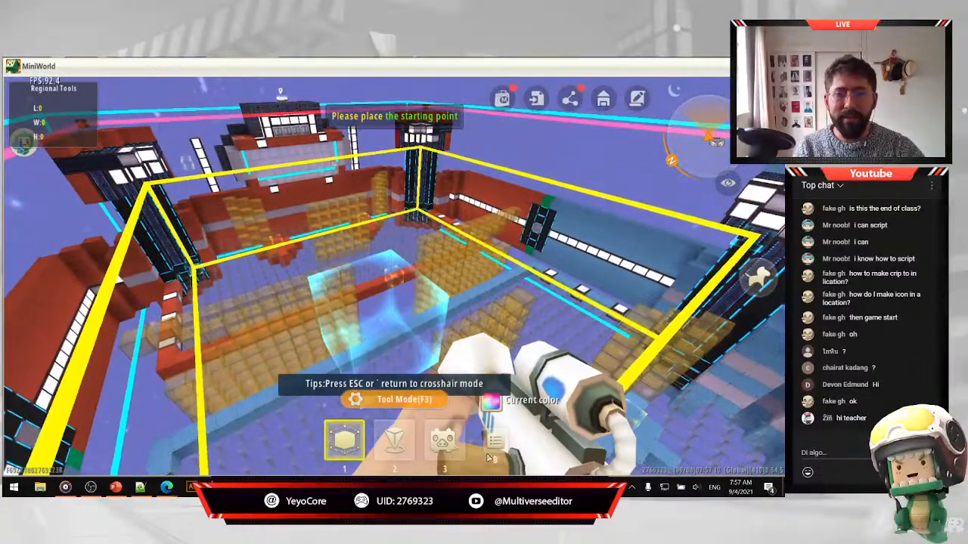
click(488, 456)
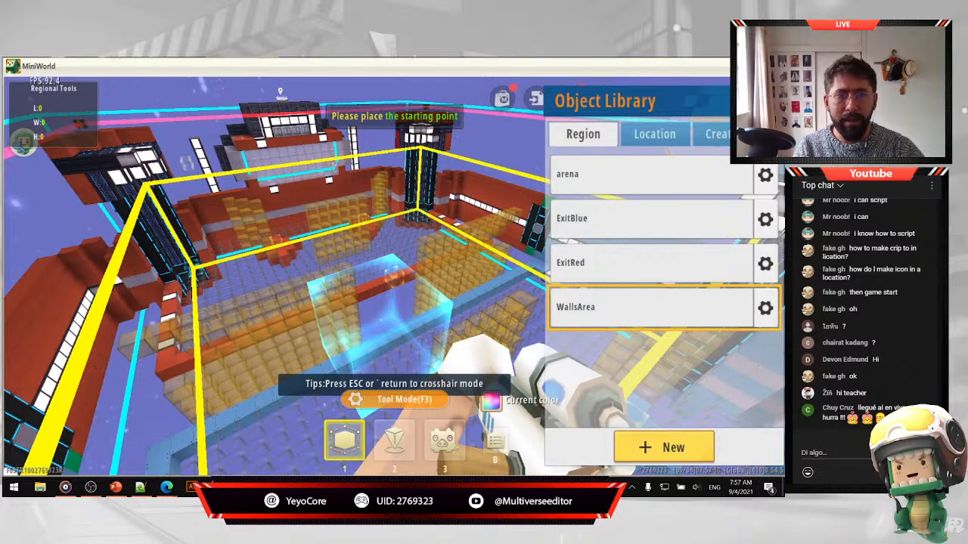
click(764, 100)
click(637, 93)
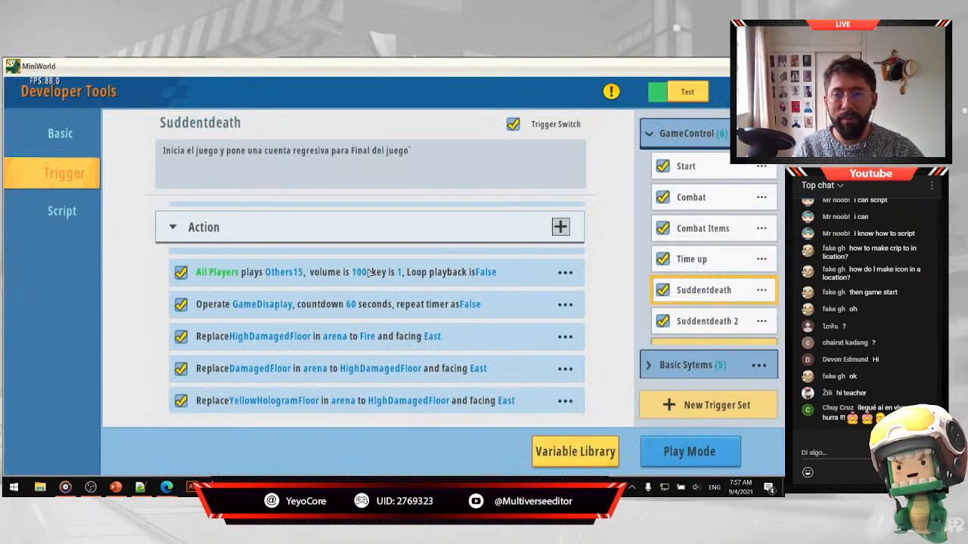
Inspect the HighDamagedFloor replace action's block type choices without changing them.
click(318, 335)
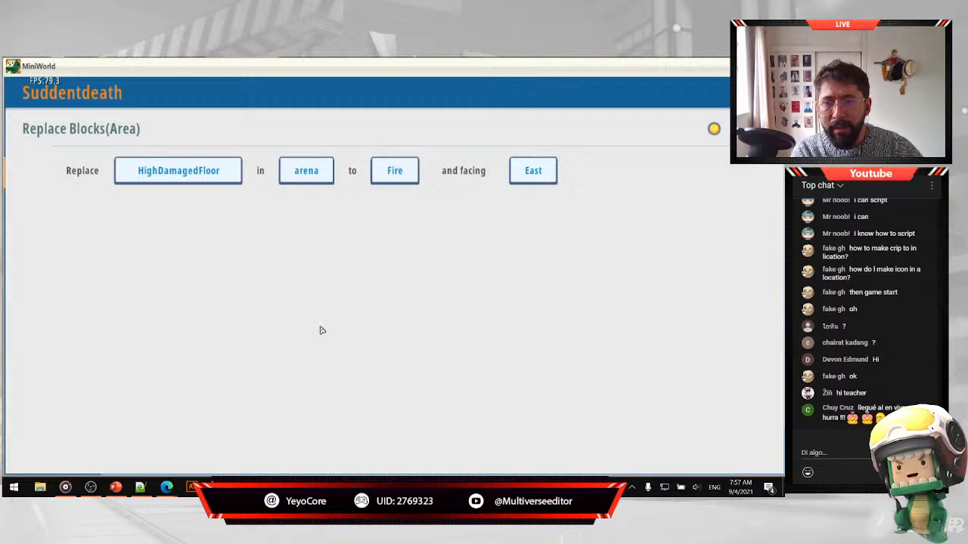
click(170, 176)
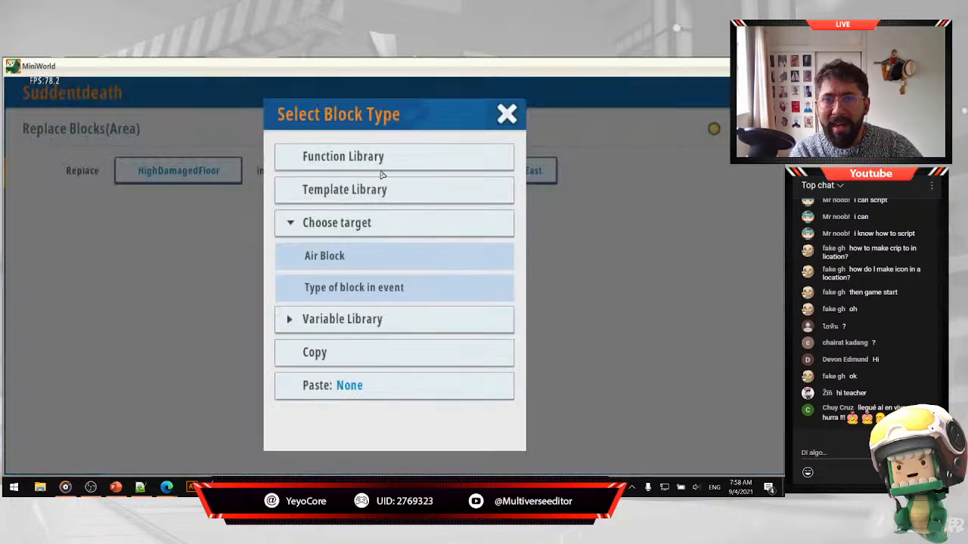
click(506, 114)
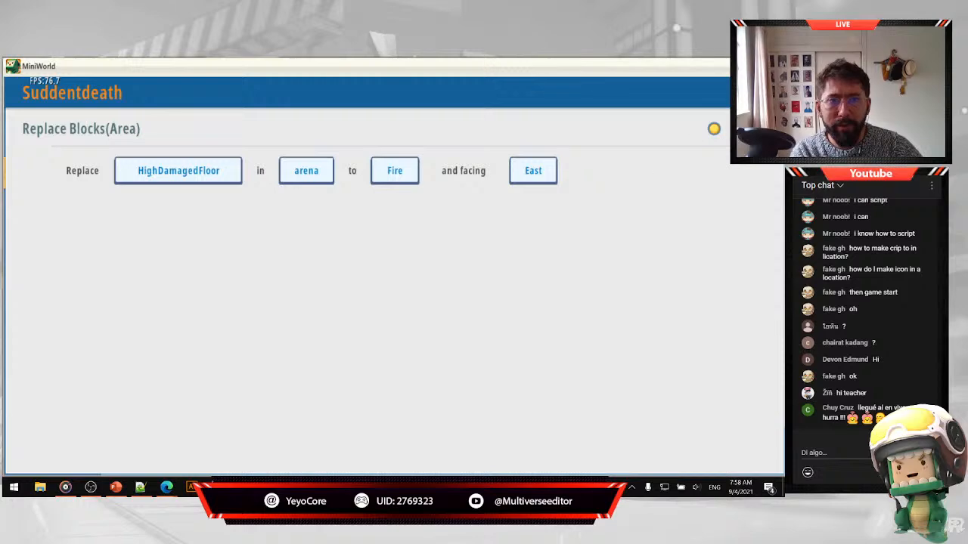
click(766, 92)
scroll(364, 354, down, 2)
Check the DamagedFloor and YellowHologramFloor replace rules, then return to the action list.
click(296, 369)
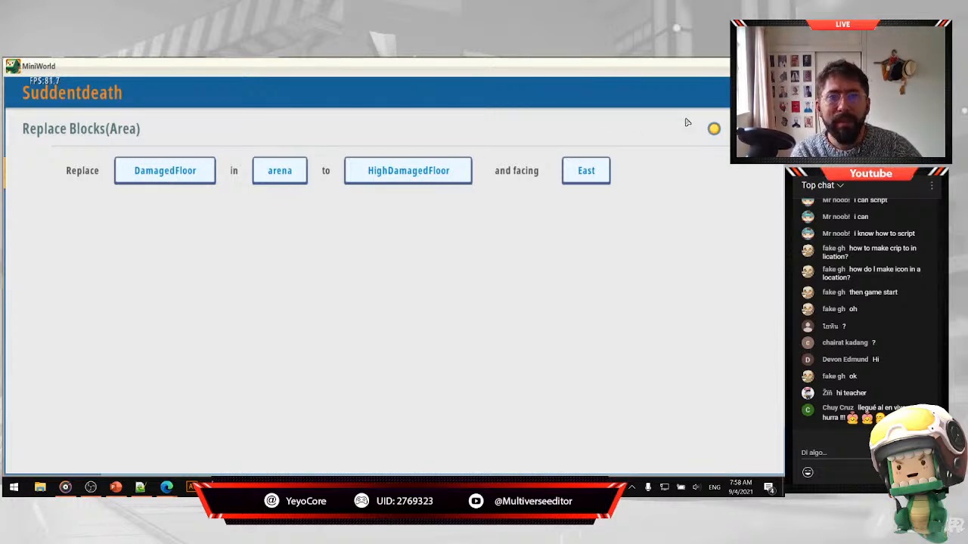
click(714, 128)
scroll(363, 348, down, 2)
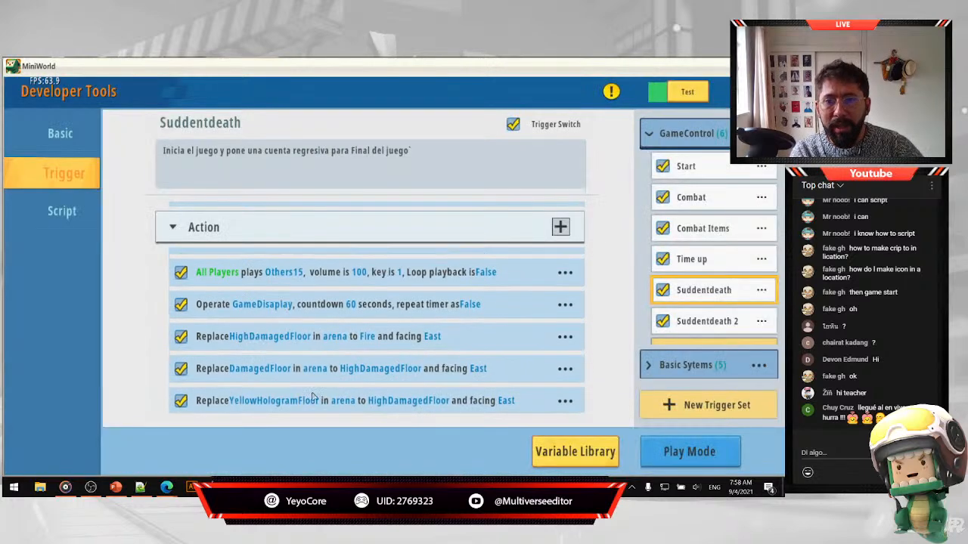
click(281, 408)
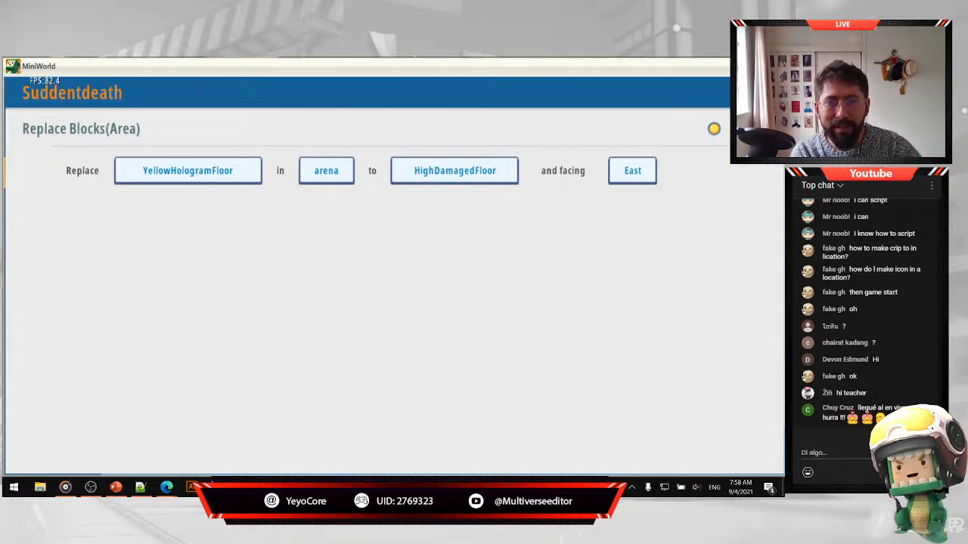
click(765, 92)
scroll(269, 359, down, 3)
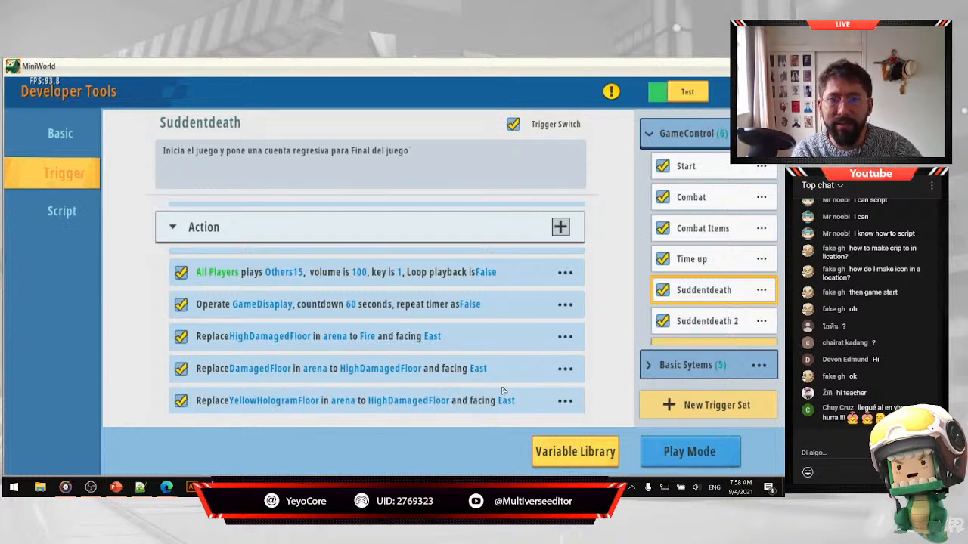
Confirm the name Suddentdeath 2 through Rename and open that trigger.
click(762, 290)
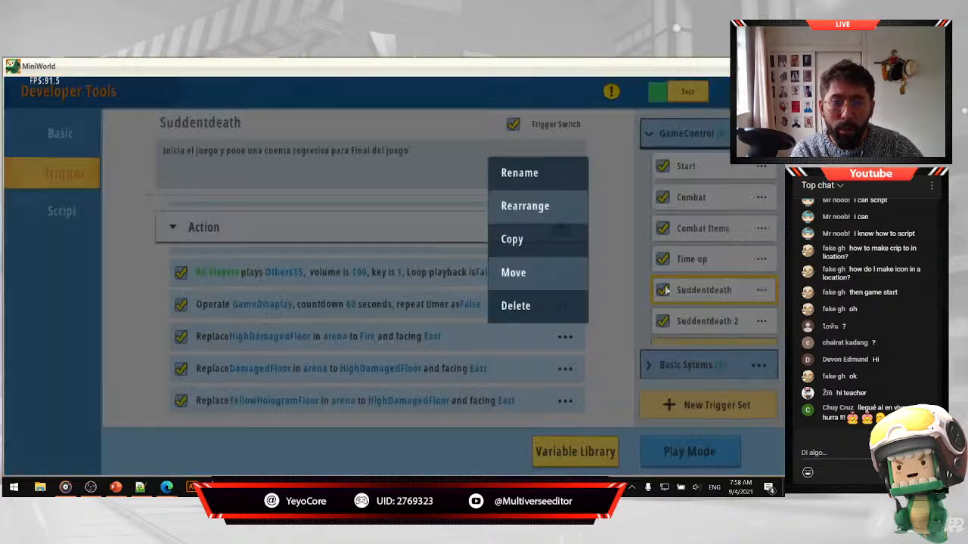
click(718, 294)
click(762, 322)
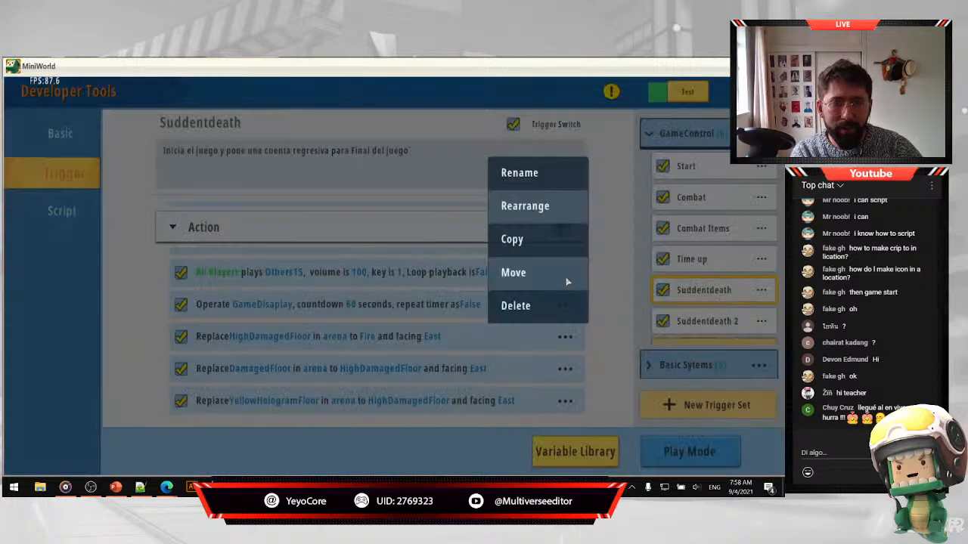
click(524, 174)
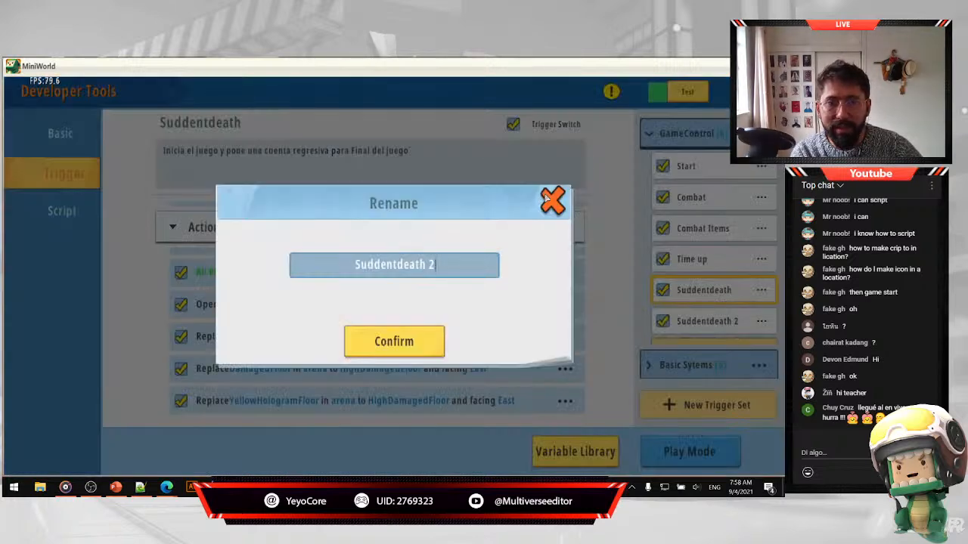
click(552, 200)
click(707, 321)
scroll(331, 339, up, 3)
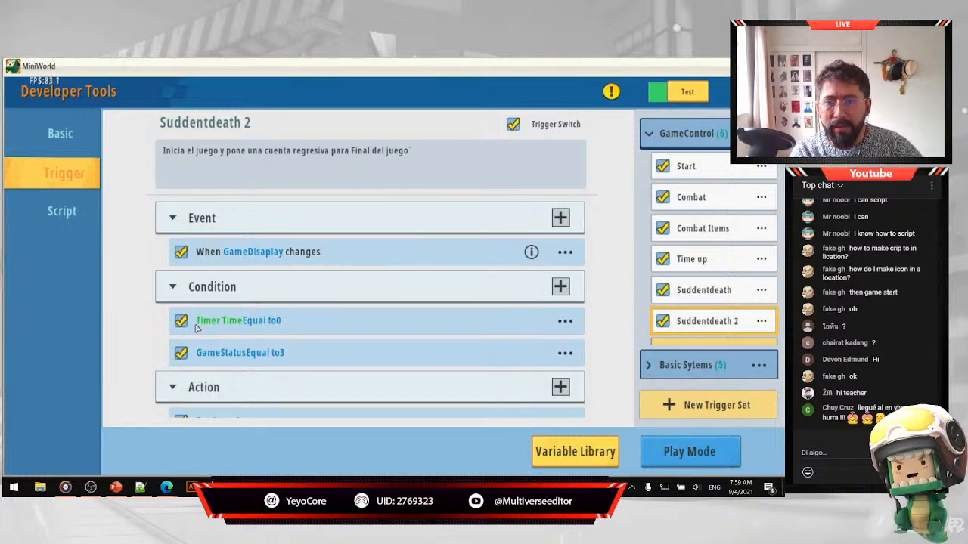
Inspect Suddentdeath 2's GameStatus equals 3 condition.
scroll(276, 352, down, 2)
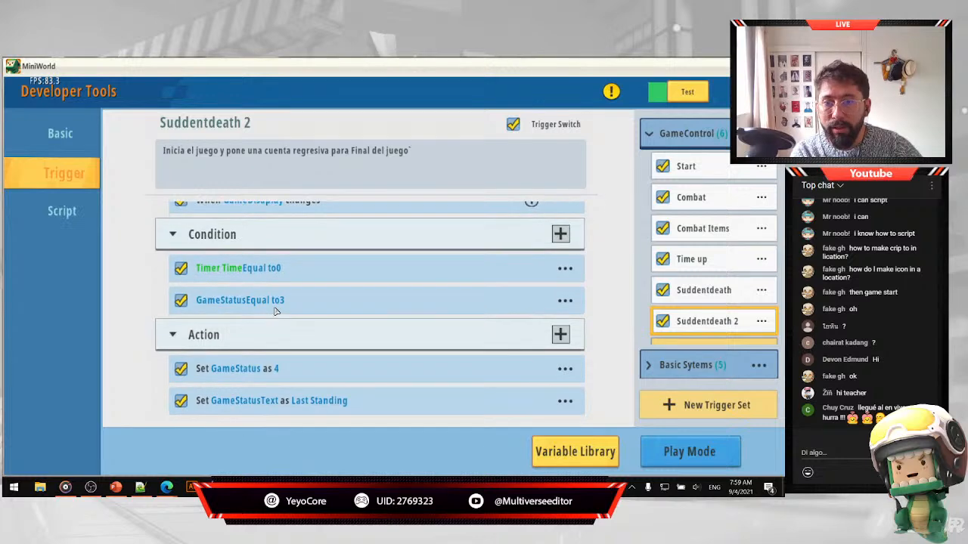
click(276, 310)
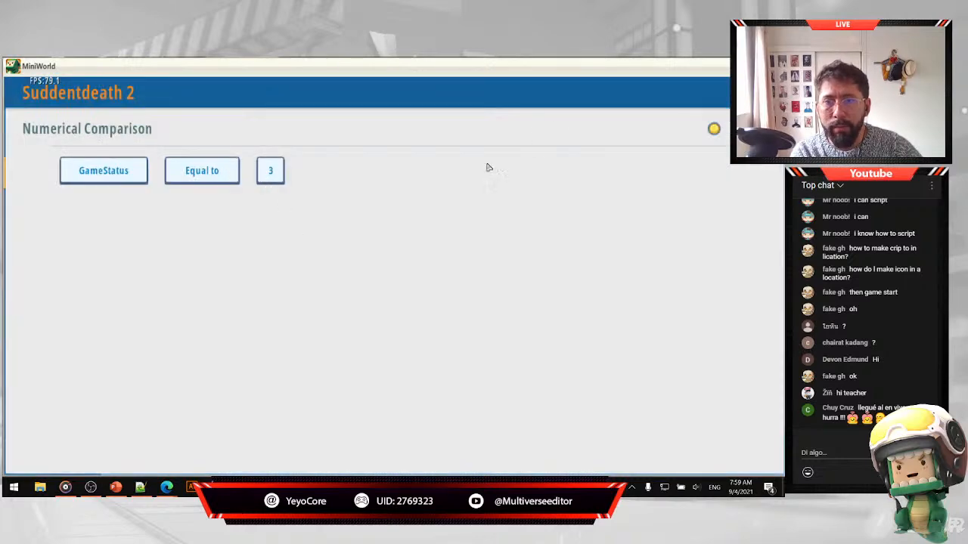
click(762, 91)
scroll(384, 335, down, 4)
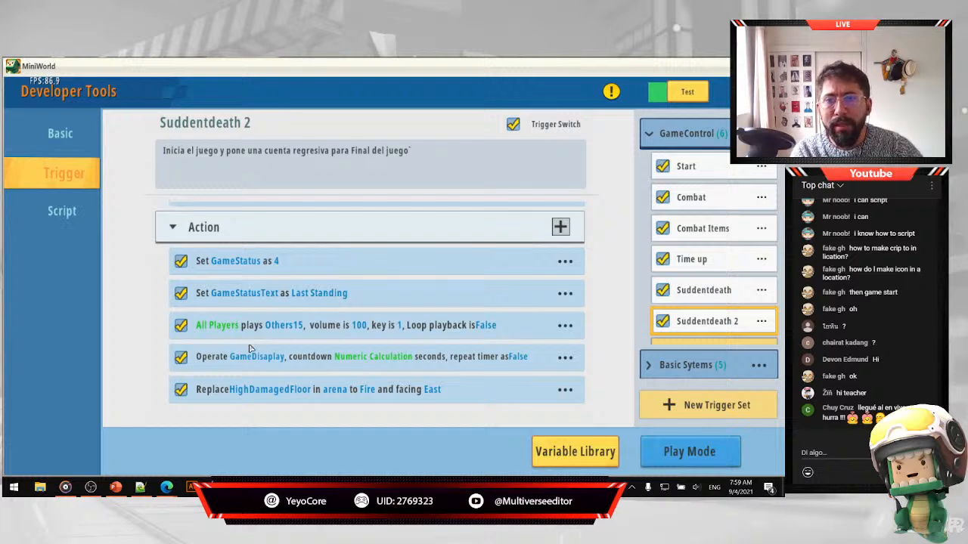
scroll(284, 336, down, 1)
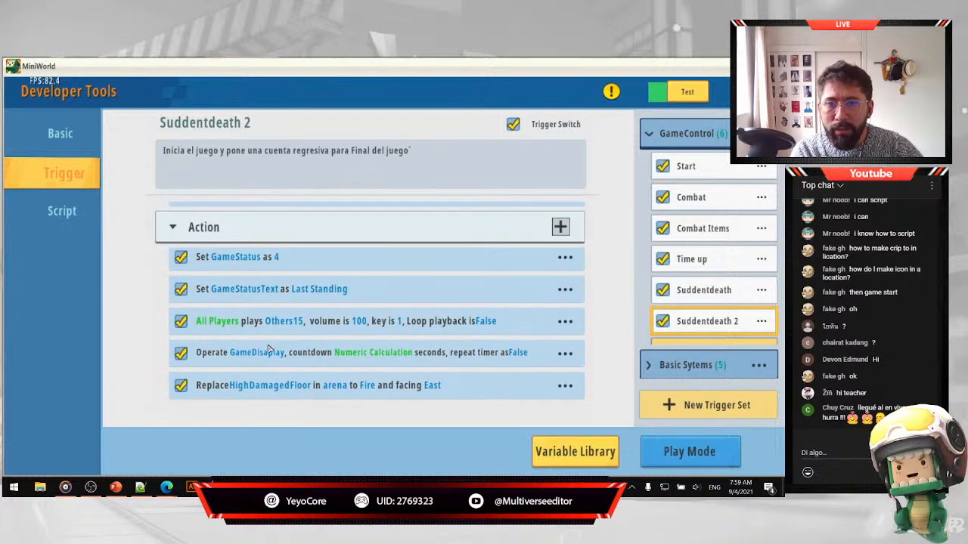
Set the GameDisaplay countdown length to an Input value of 60.
click(345, 359)
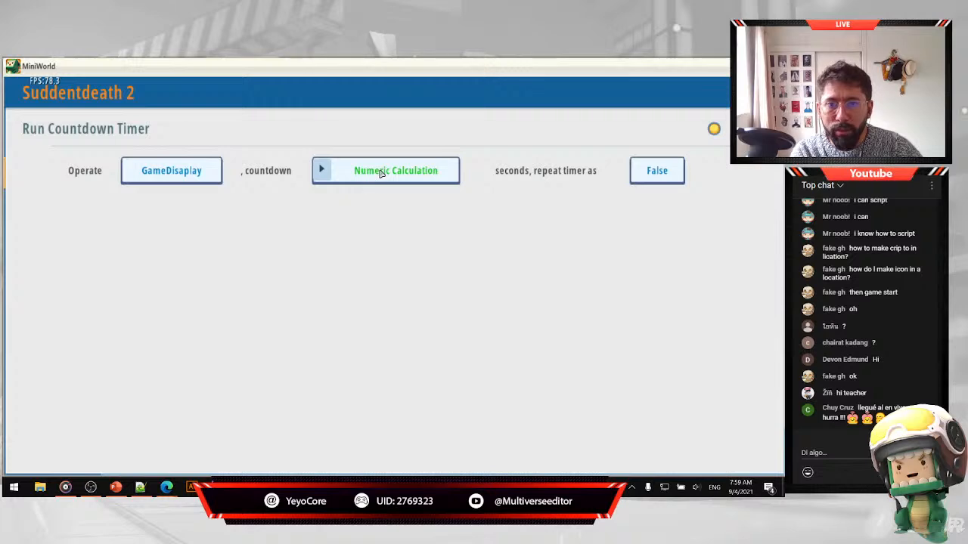
click(380, 171)
click(387, 157)
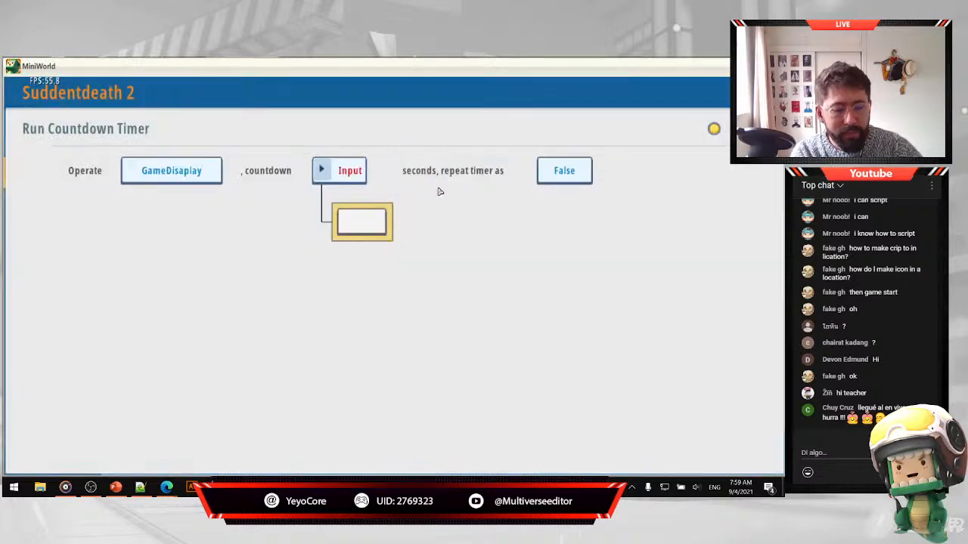
text(60)
click(556, 239)
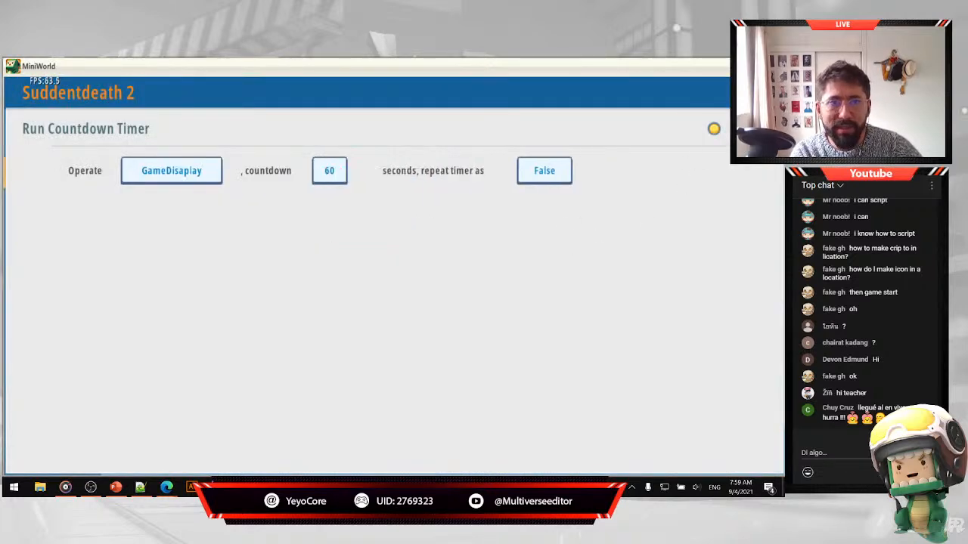
click(765, 92)
scroll(345, 363, down, 2)
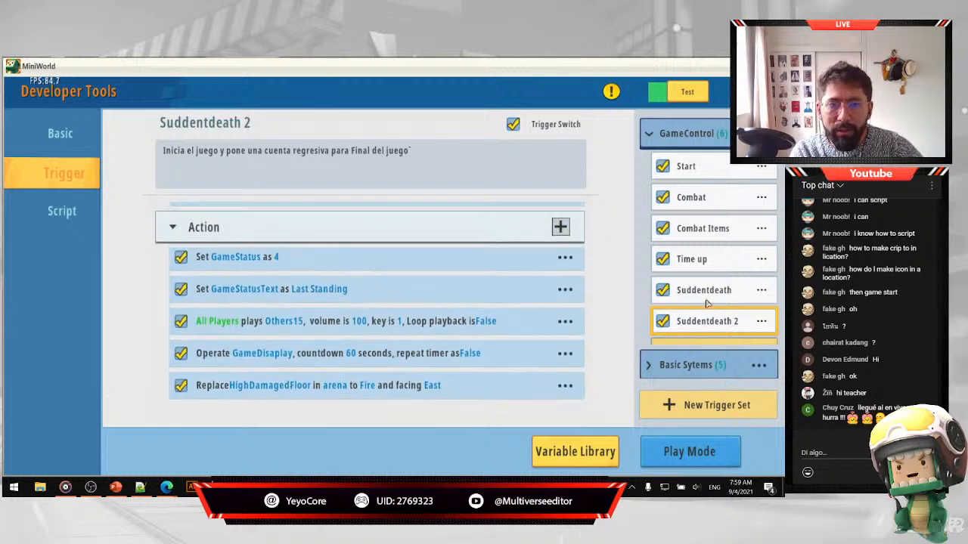
Compare with Suddentdeath, check the HighDamagedFloor-to-Fire rule, then exit to the arena.
click(706, 295)
scroll(368, 401, down, 2)
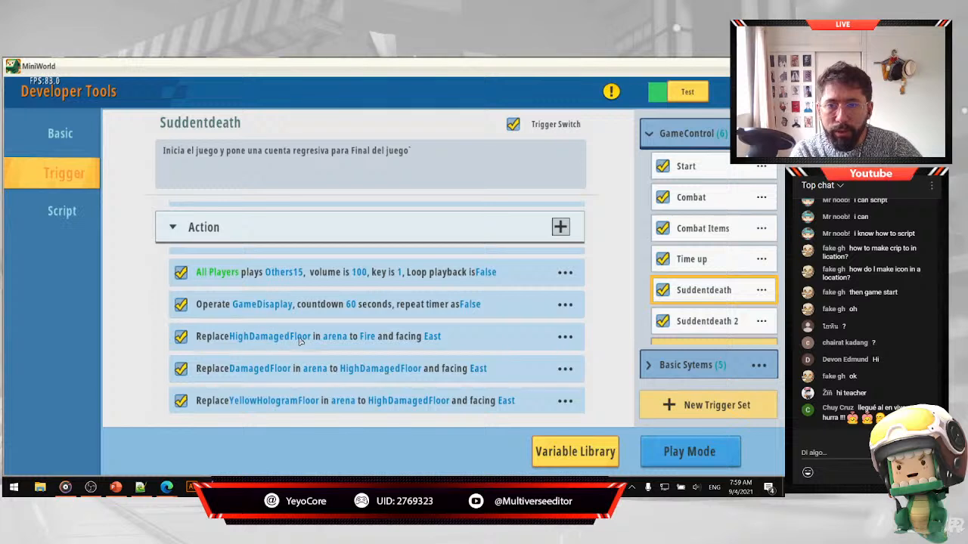
click(665, 324)
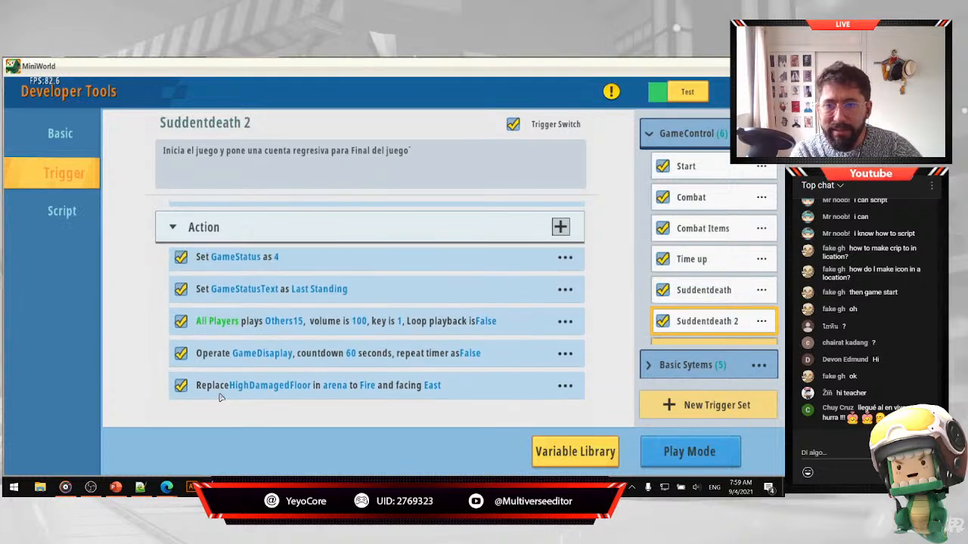
click(290, 391)
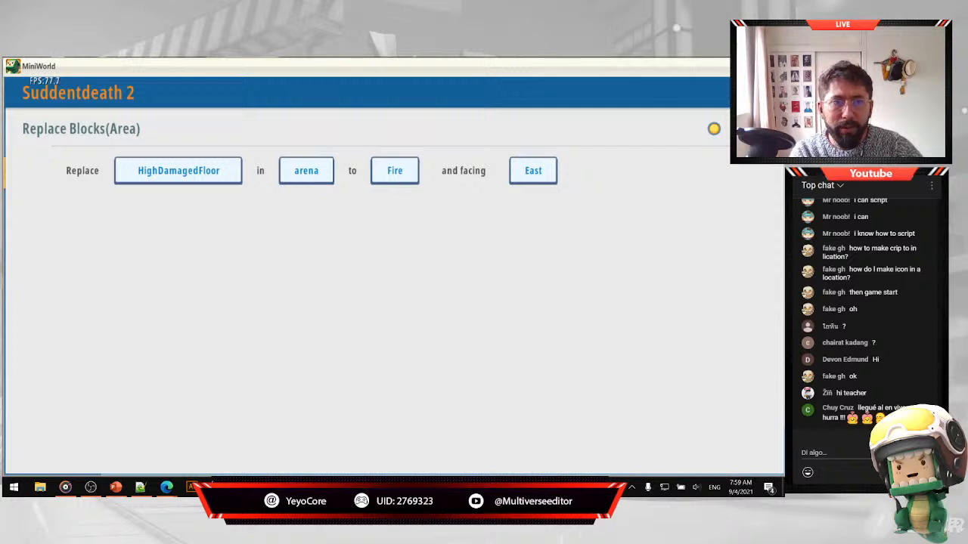
click(767, 92)
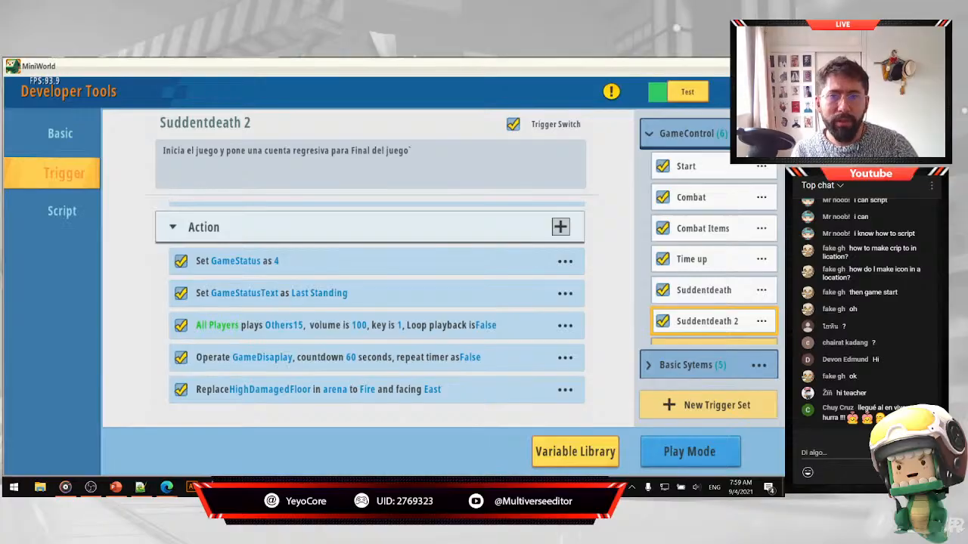
click(766, 93)
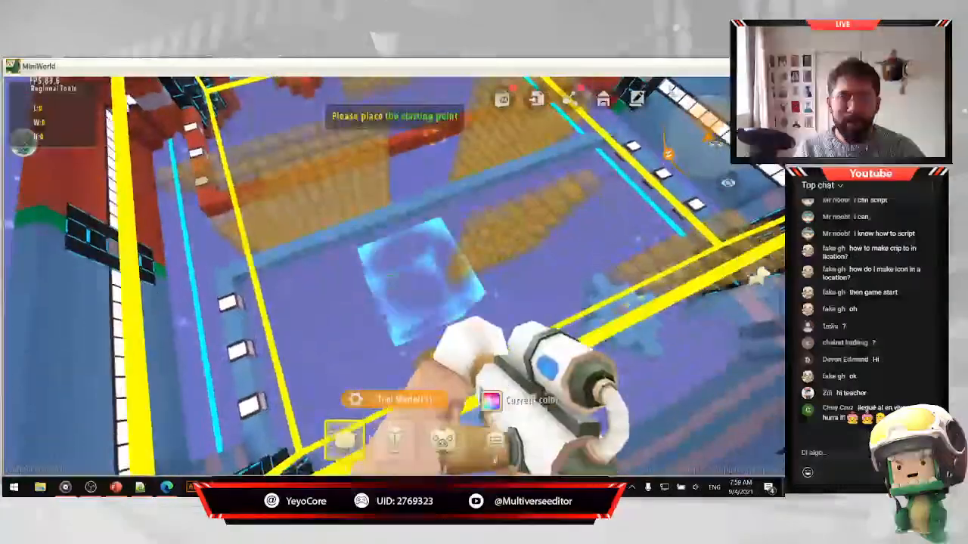
key(w)
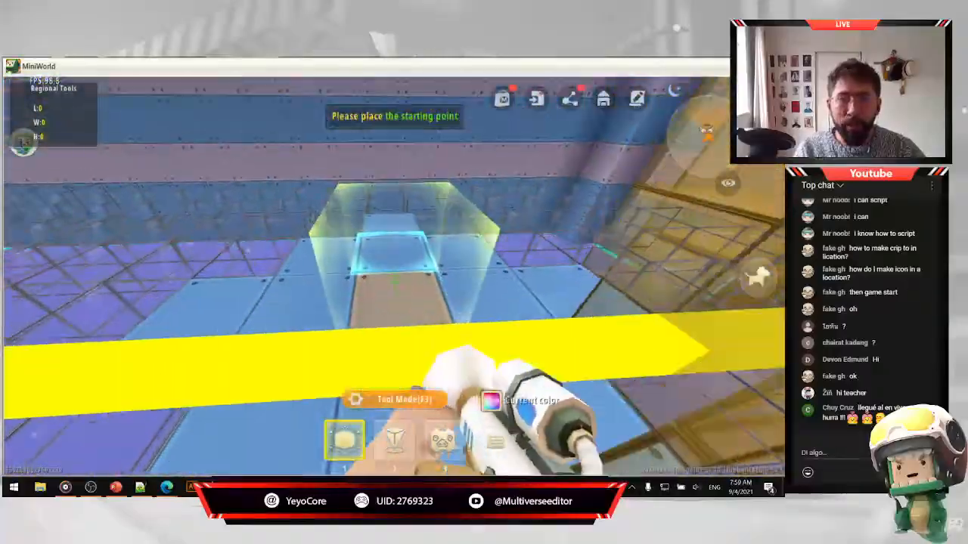
key(d)
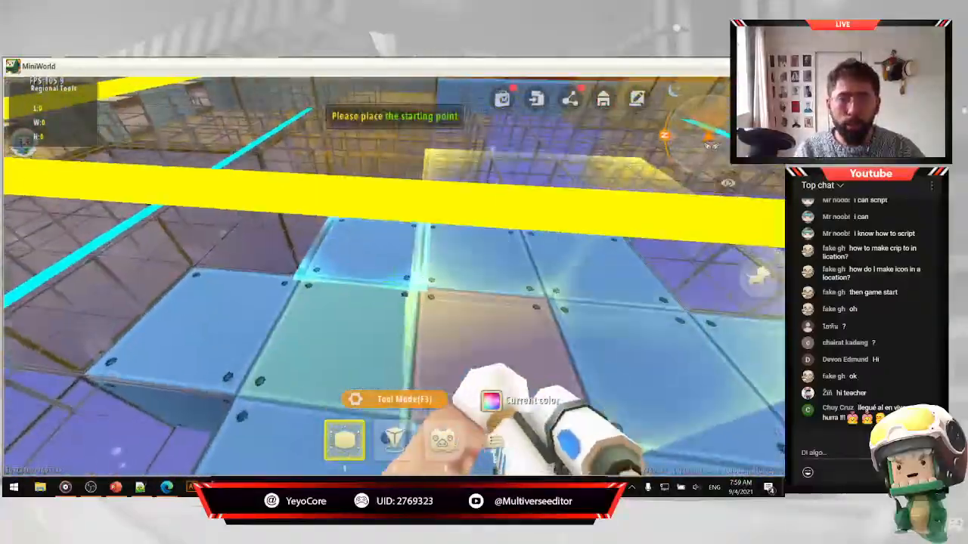
key(a)
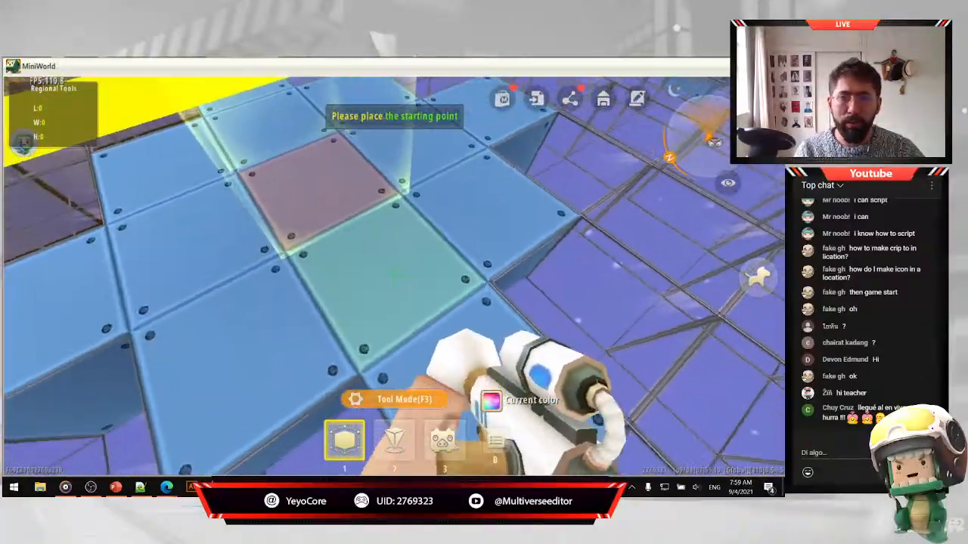
key(w)
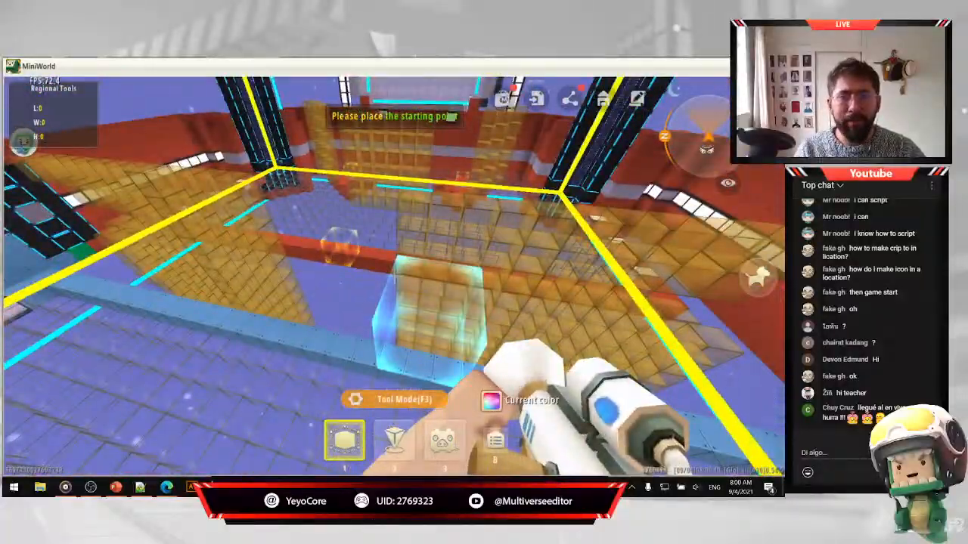
key(w)
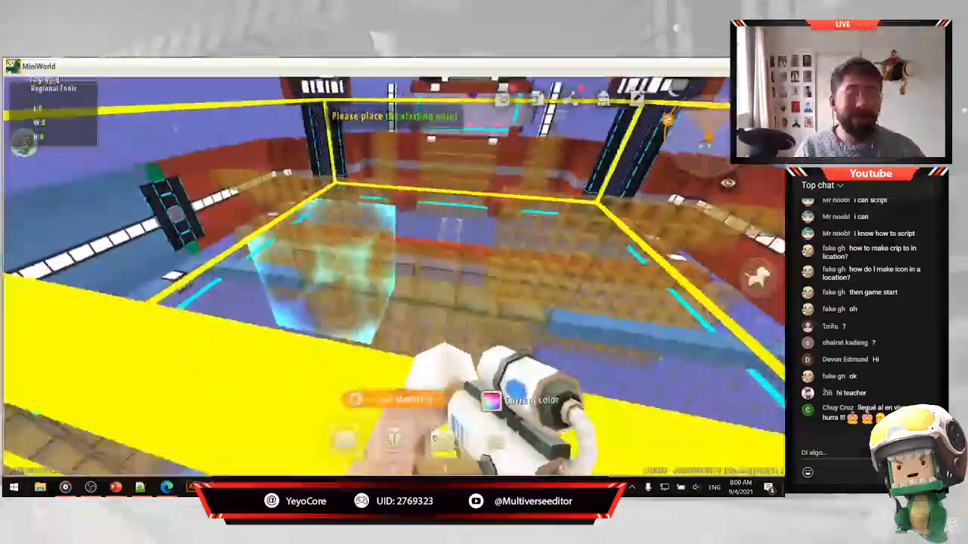
key(d)
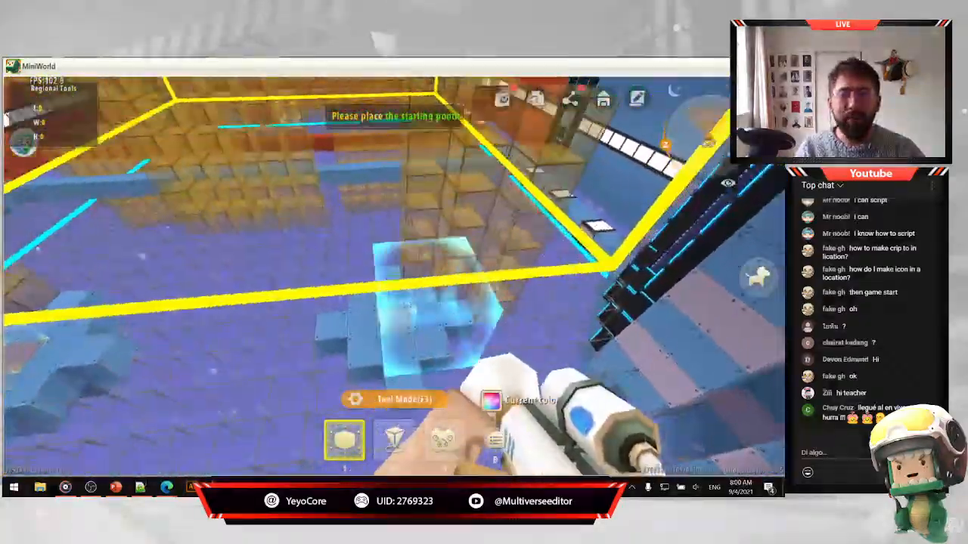
key(w)
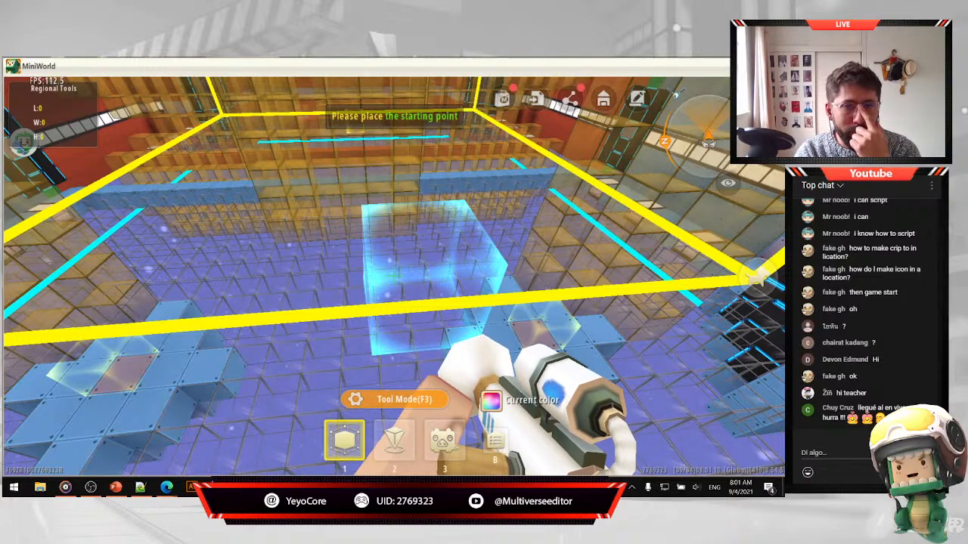
key(w)
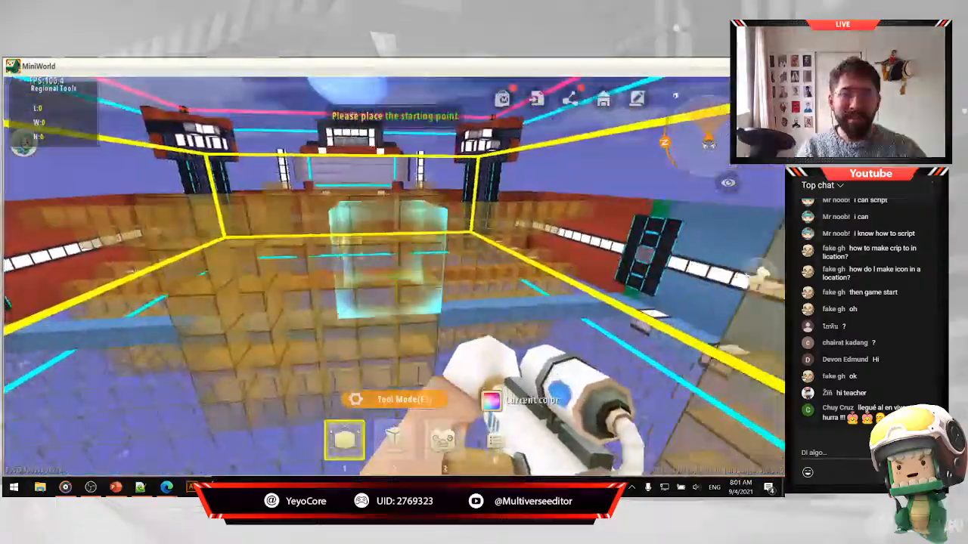
key(w)
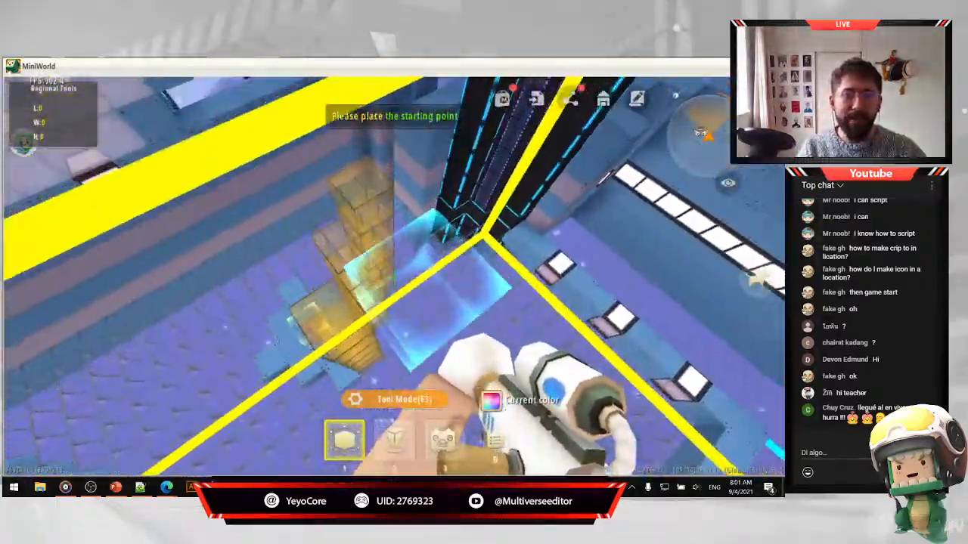
key(w)
key(w)
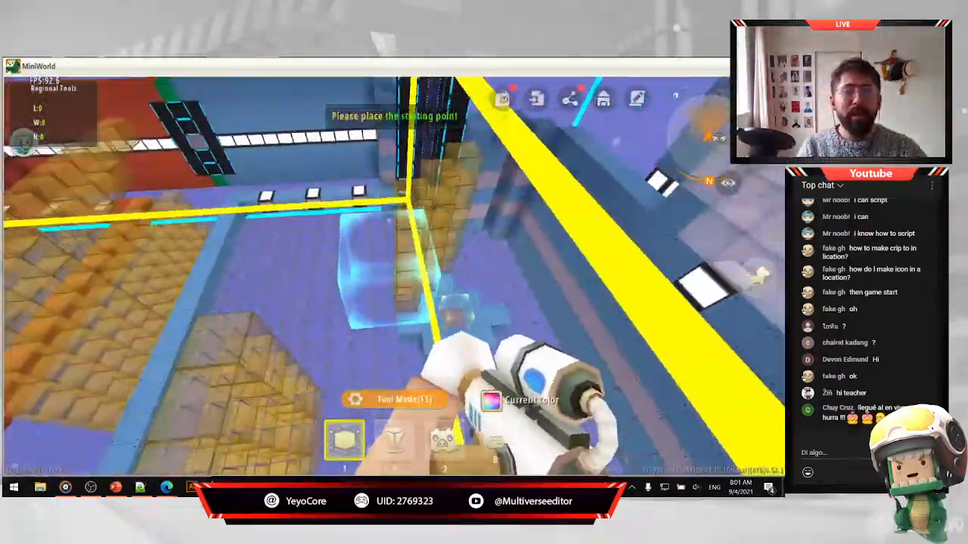
key(shift)
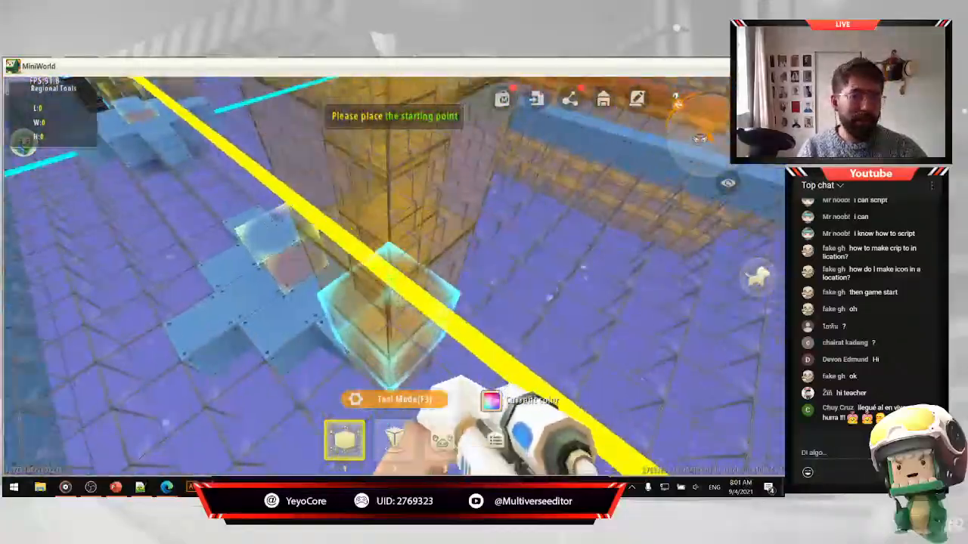
key(space)
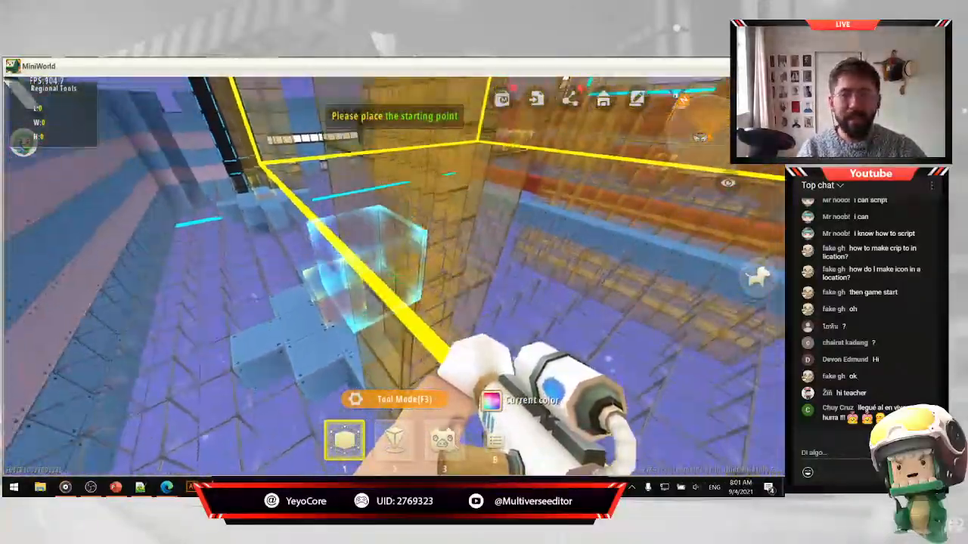
key(w)
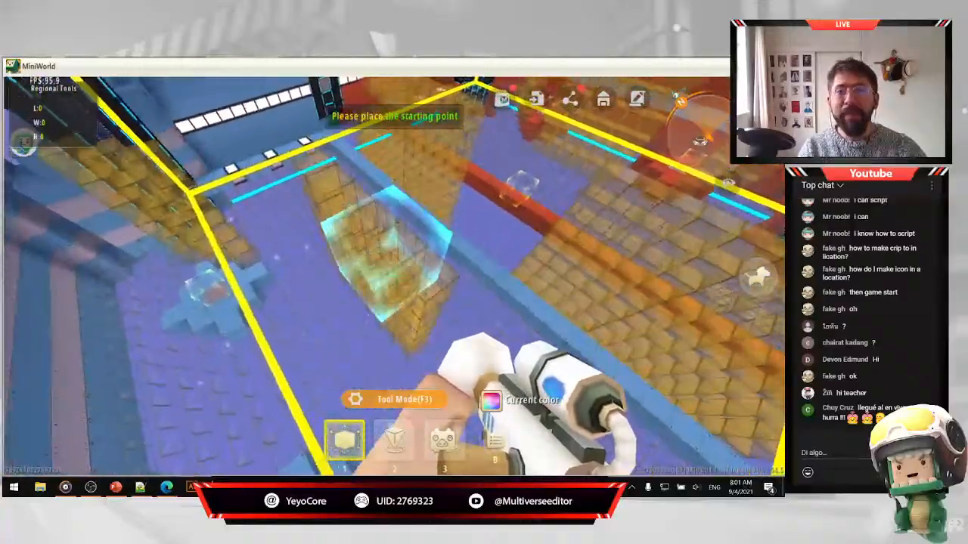
key(w)
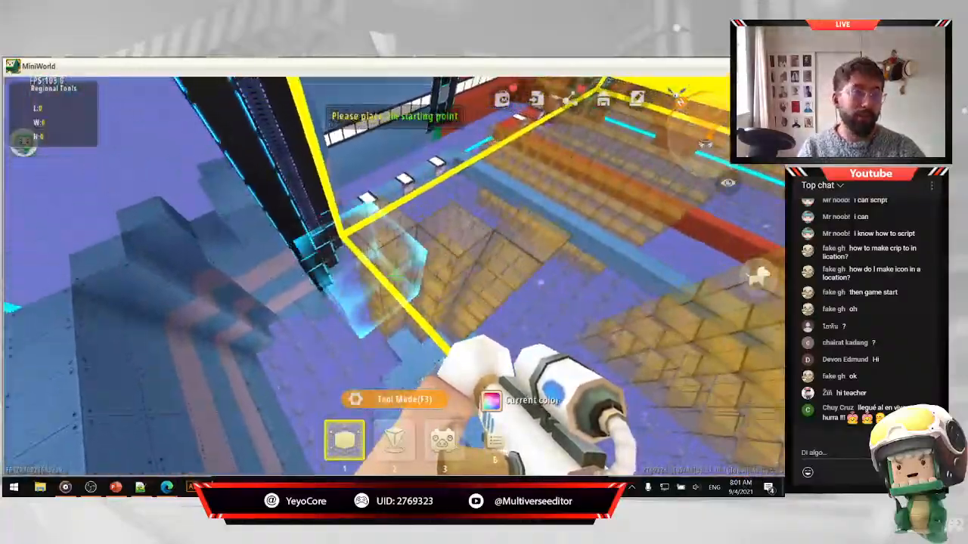
key(d)
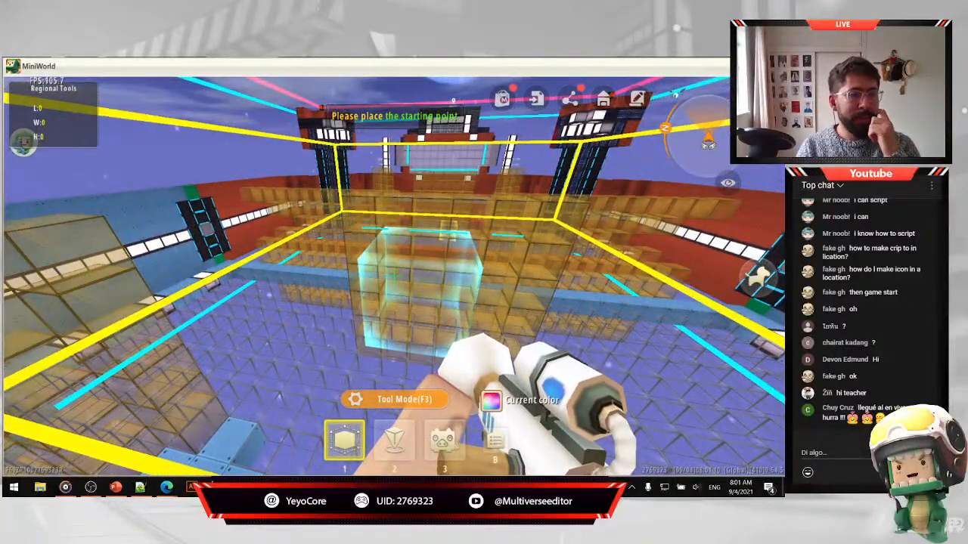
key(Escape)
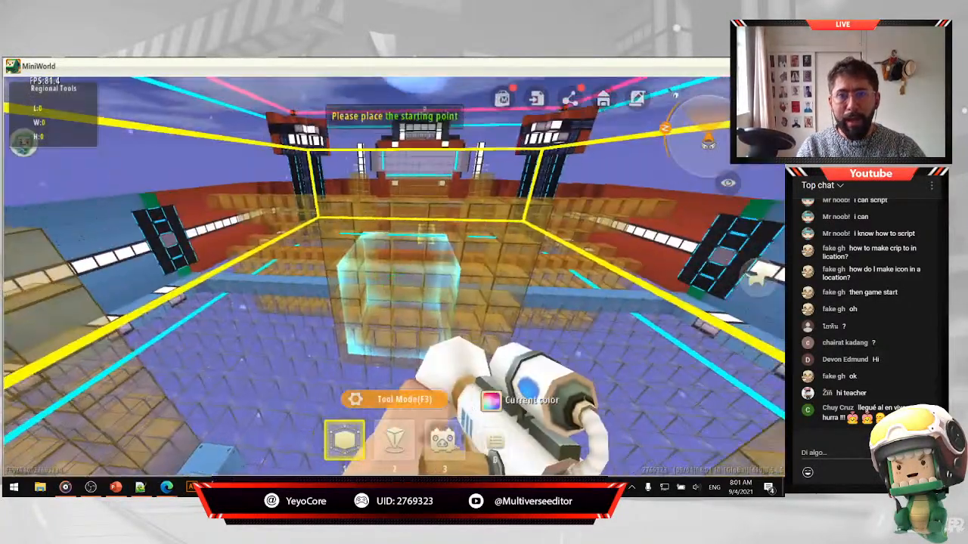
key(w)
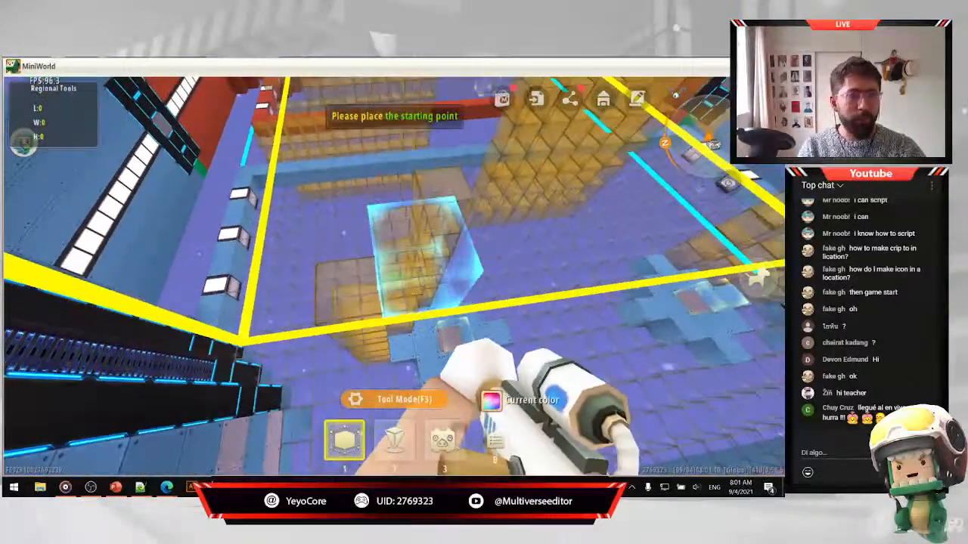
key(grave)
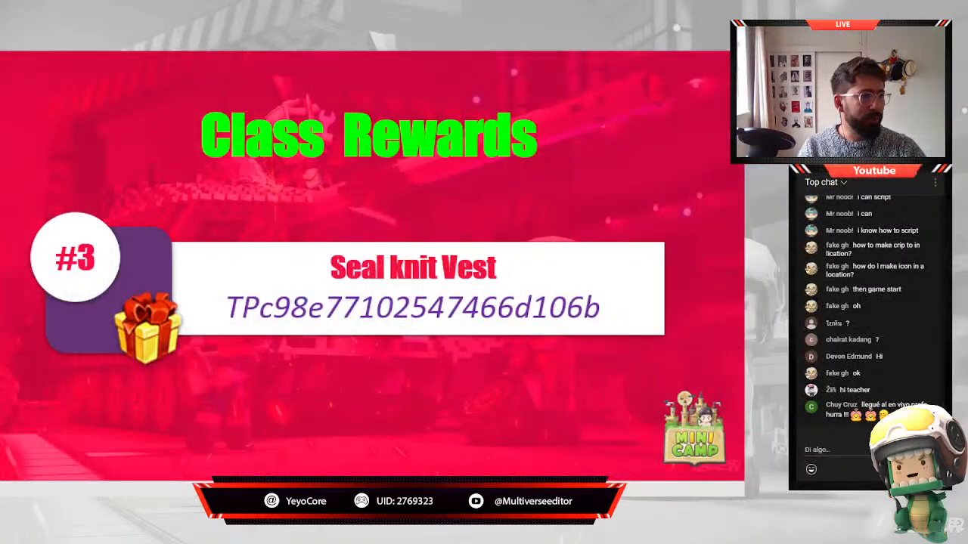
Place the caret in the reward code box and undo the accidental text drag.
click(393, 308)
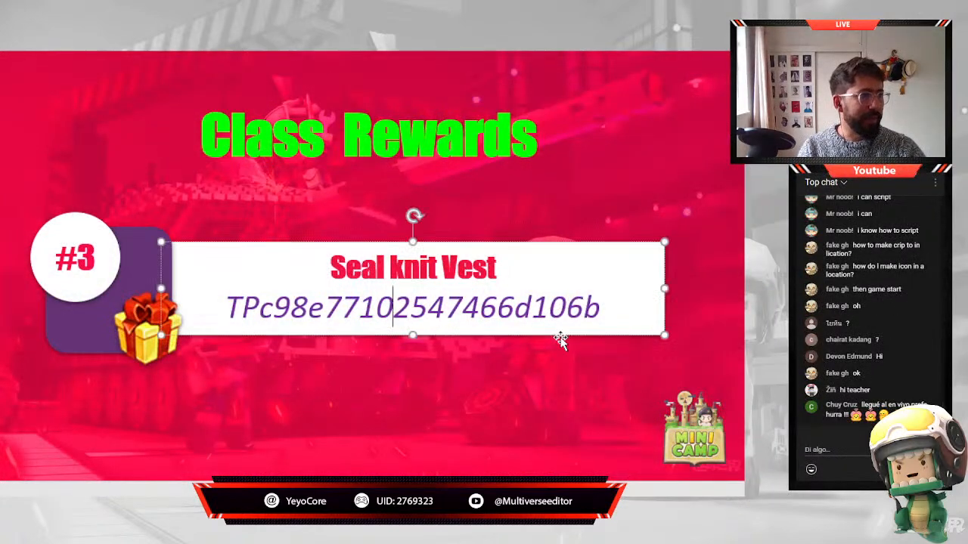
drag(601, 309, 287, 306)
key(ctrl+z)
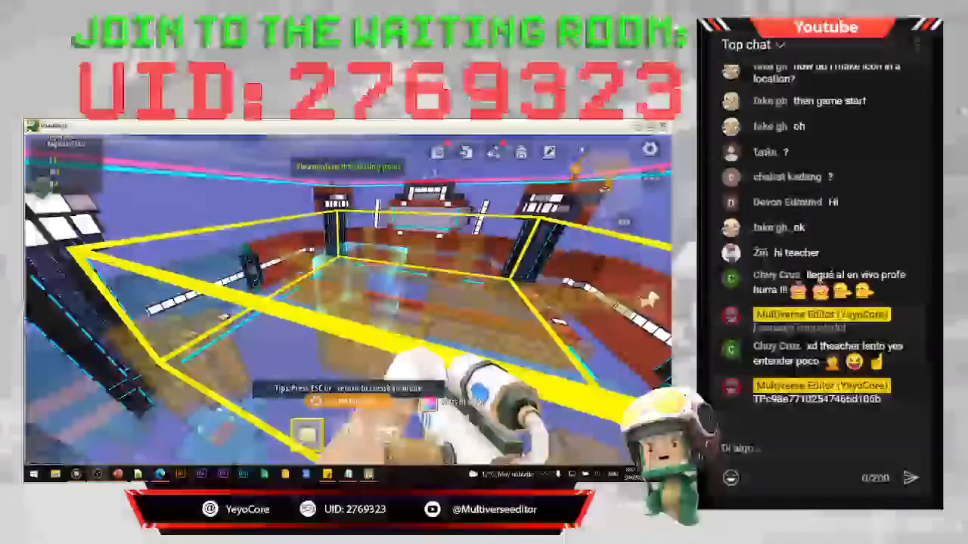
Leave the arena and filter My Maps to Downloads.
key(Escape)
key(Escape)
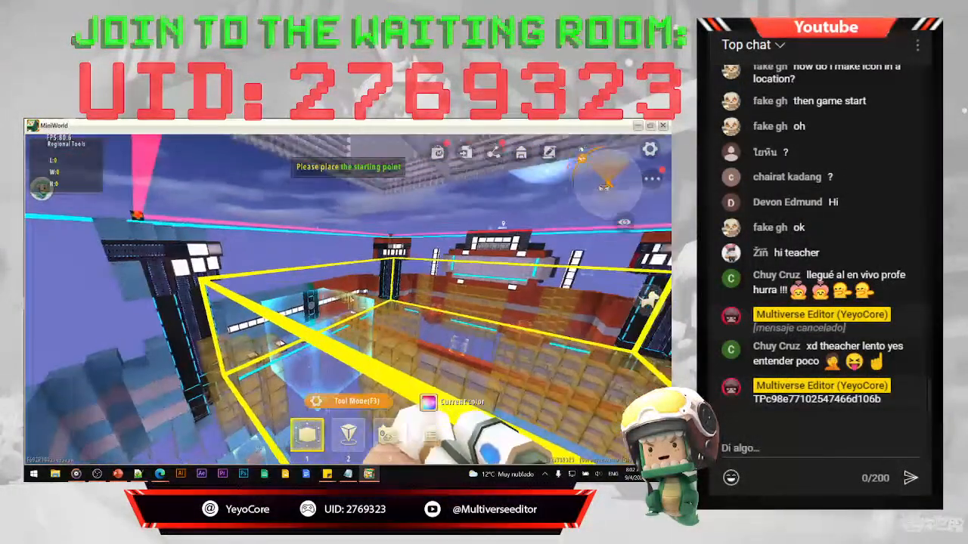
click(347, 362)
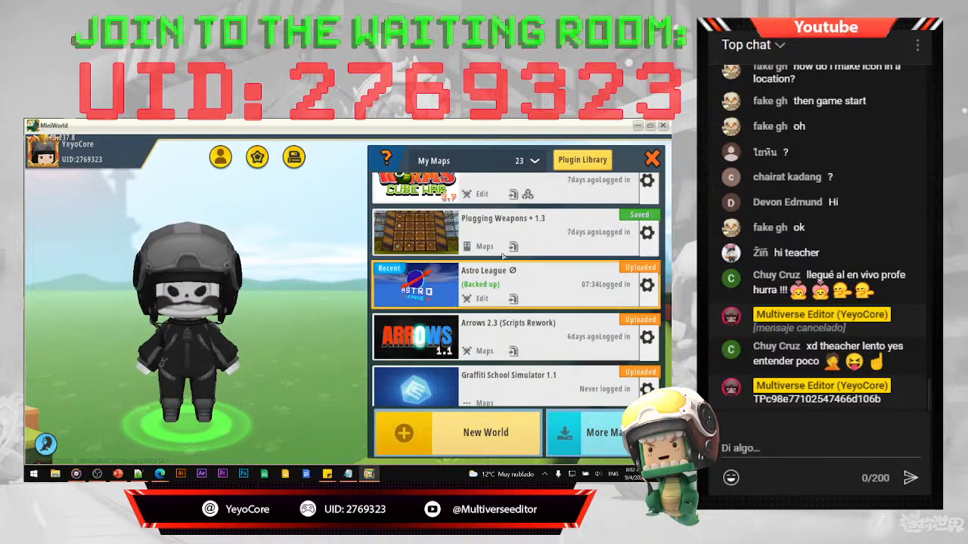
click(511, 159)
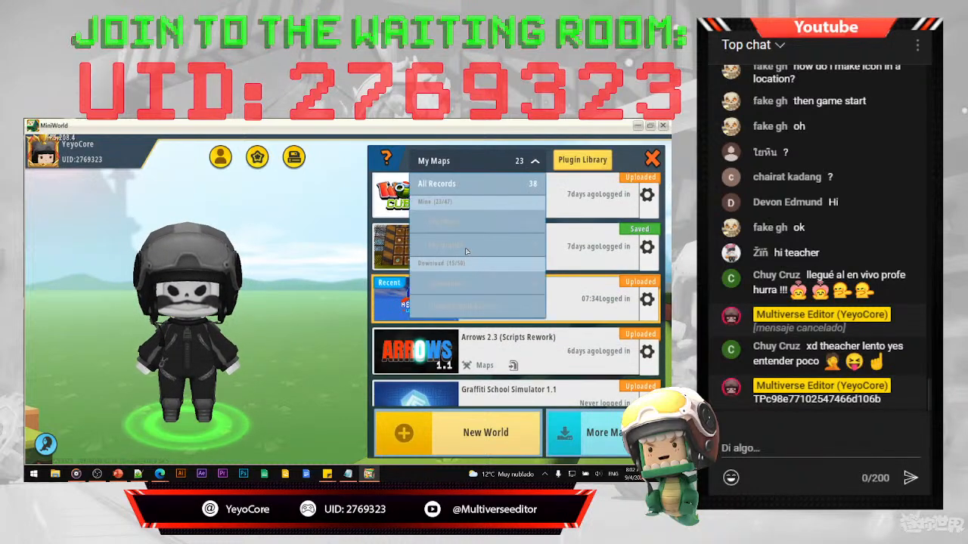
click(446, 284)
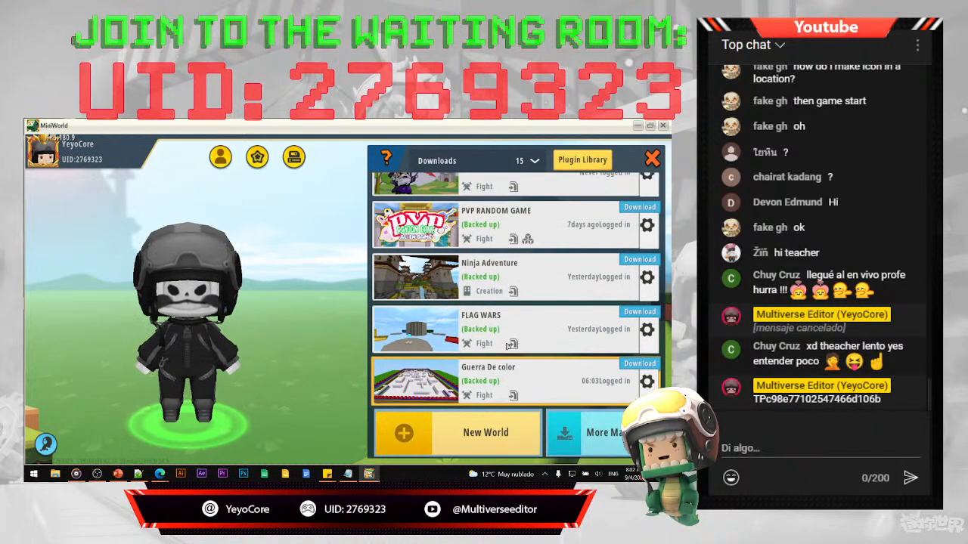
Host Guerra De color as a 10-player Fight room, confirming the backup.
click(483, 383)
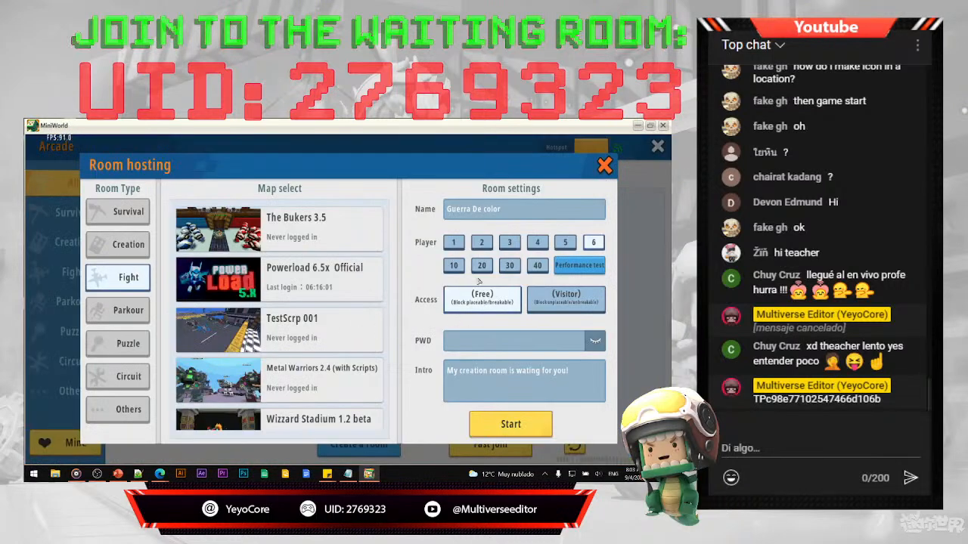
click(454, 268)
click(520, 428)
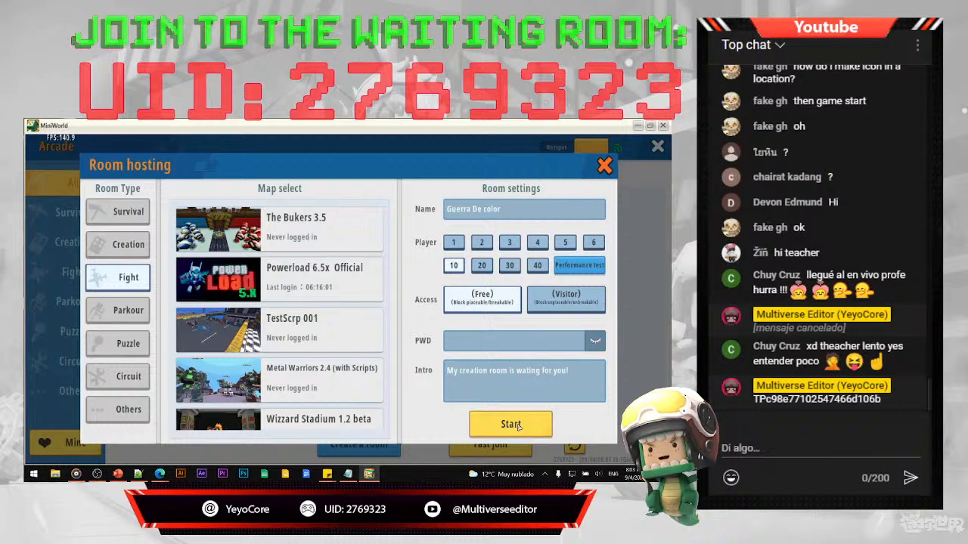
click(267, 361)
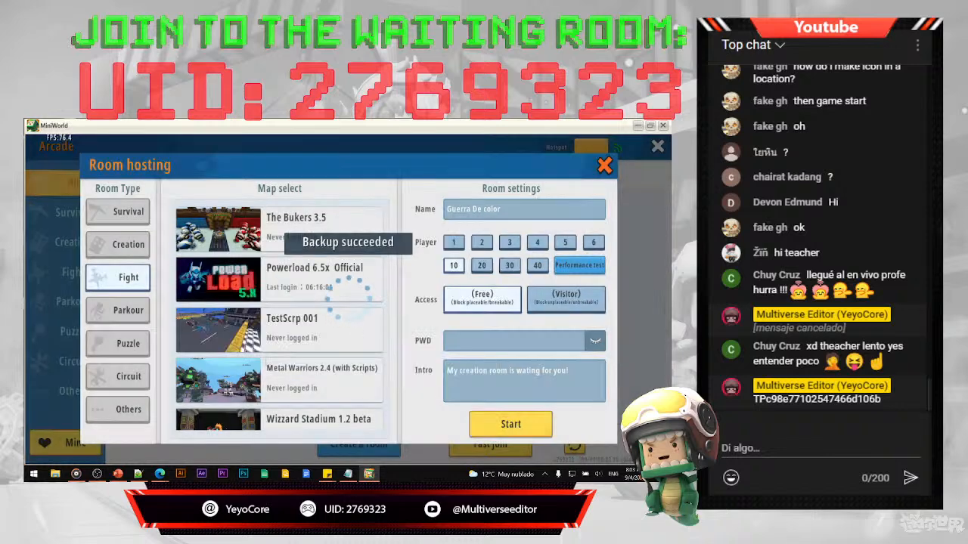